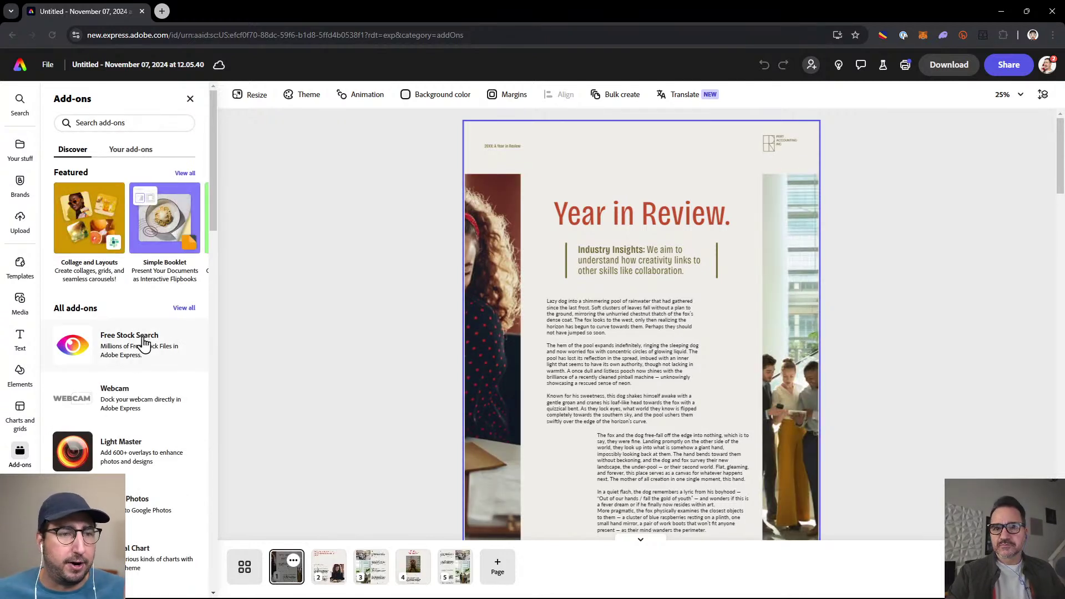
# Search the add-ons for "spell check" and review the details of the Spelling Checker add-on by HARMAN Connected Services
pyautogui.scroll(-2, 121, 311)
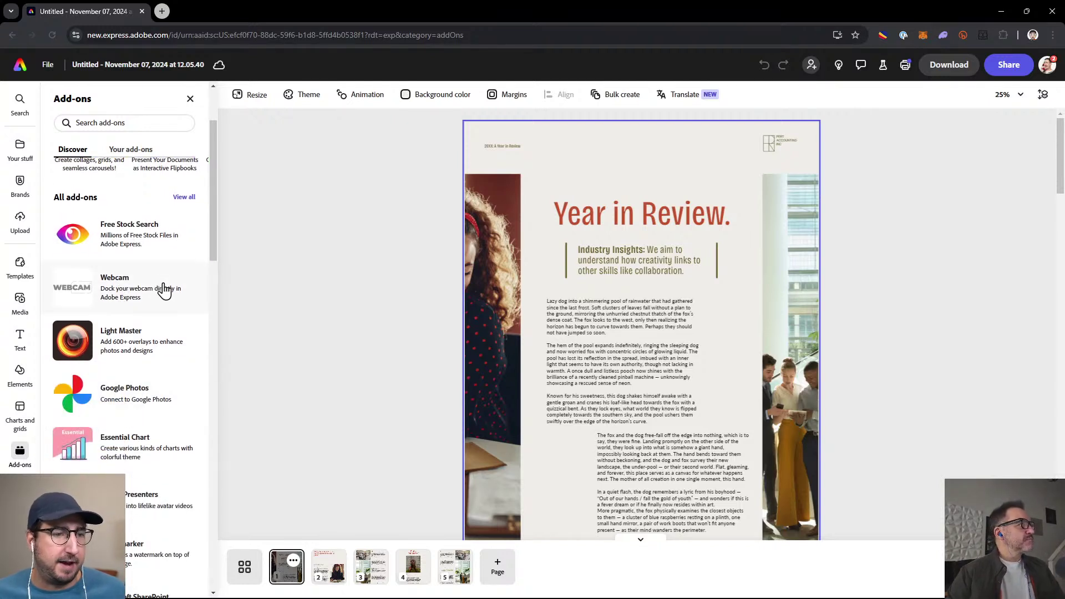
pyautogui.scroll(-2, 160, 294)
pyautogui.scroll(4, 143, 326)
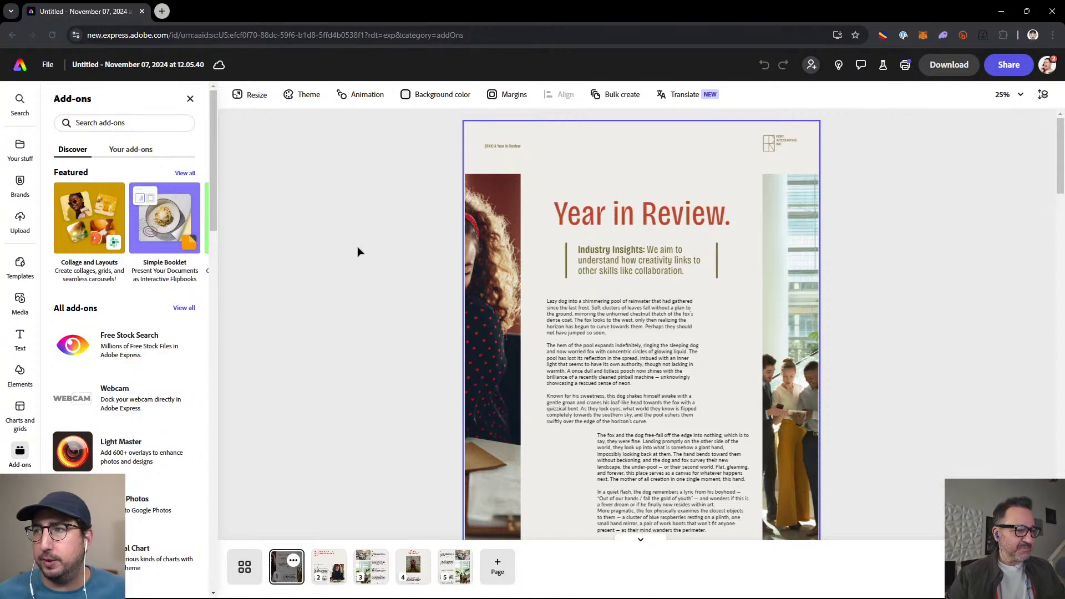
pyautogui.click(118, 122)
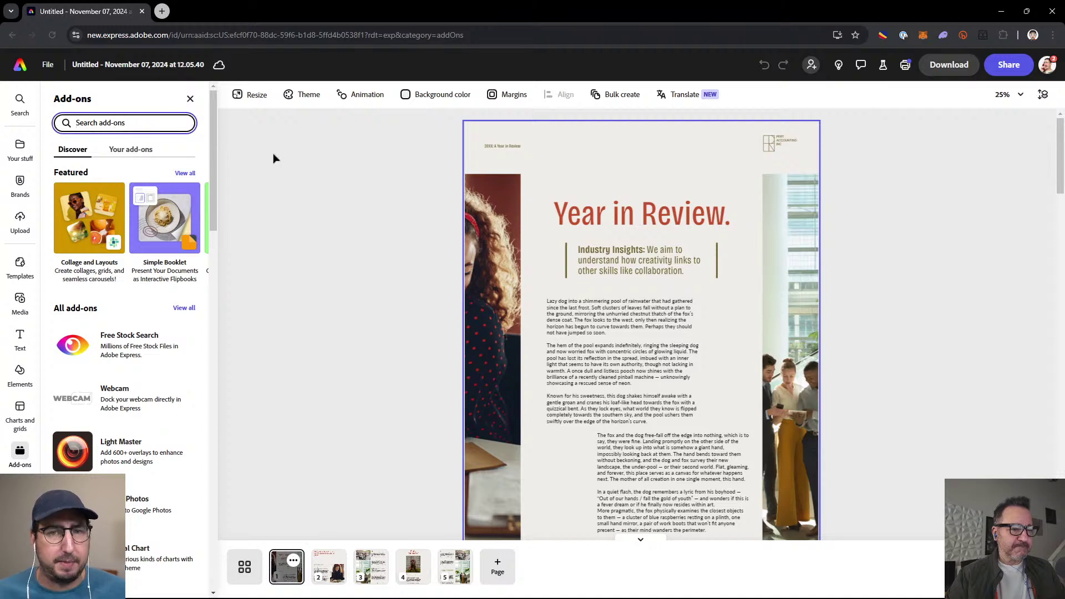
pyautogui.write('spell check')
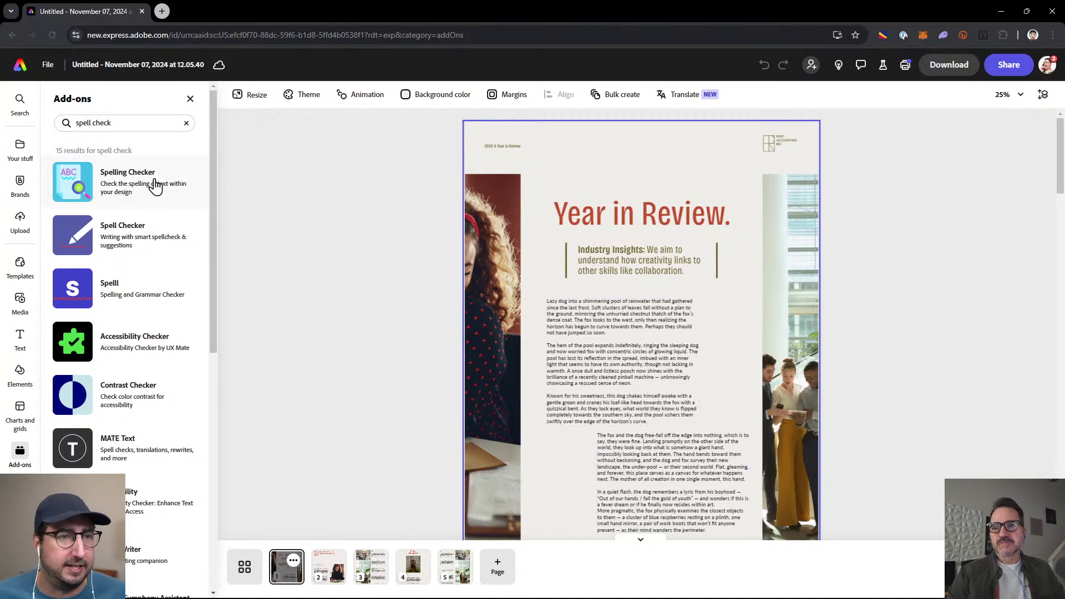
pyautogui.click(134, 188)
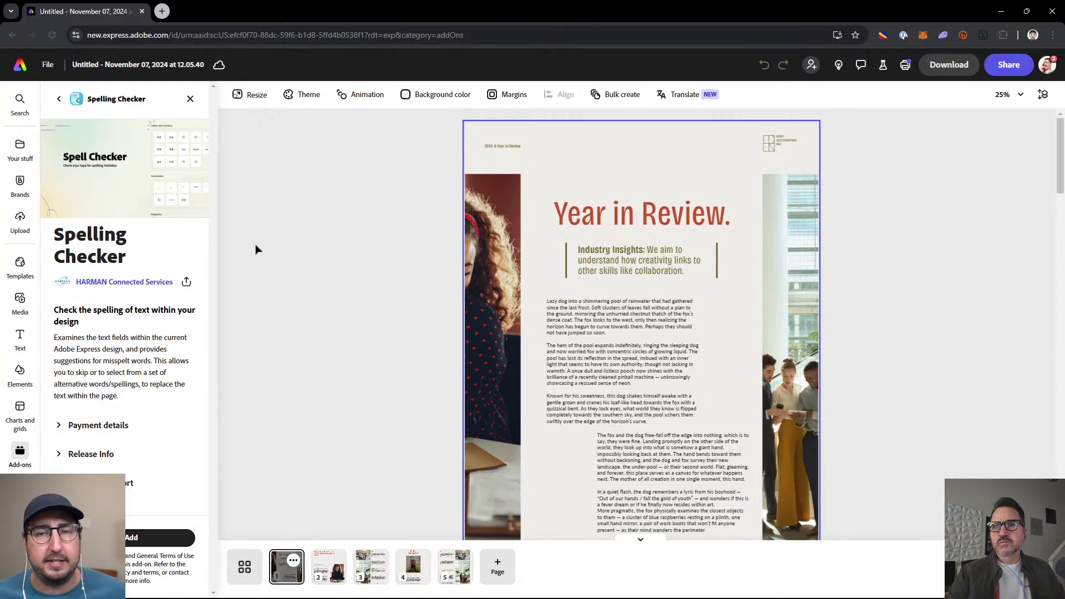
pyautogui.click(59, 100)
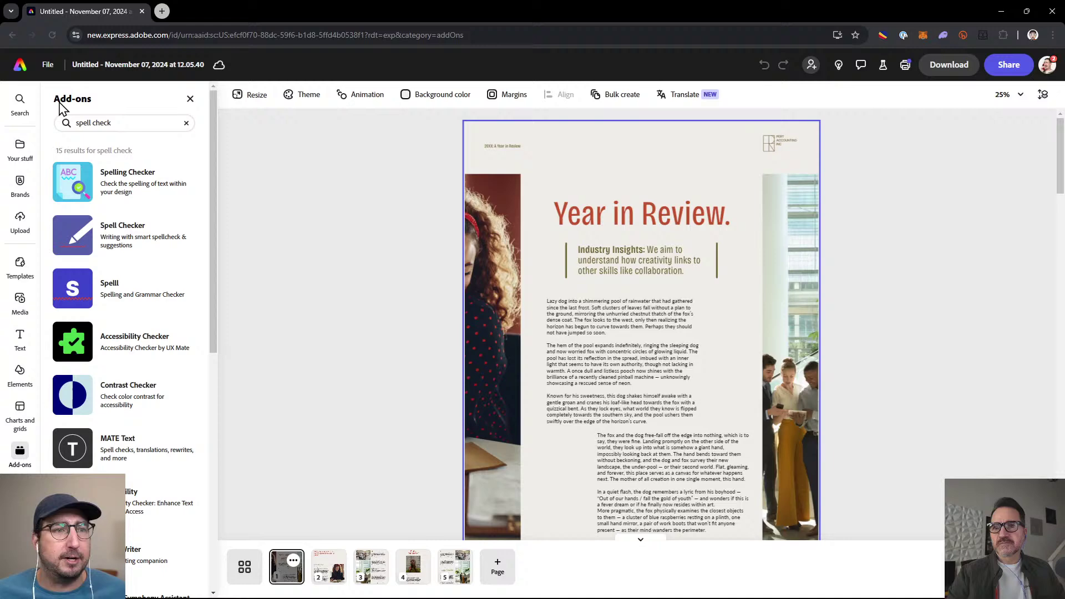
# Clear the add-on search and browse the list of all add-ons to see what is available
pyautogui.click(186, 123)
pyautogui.scroll(-7, 143, 289)
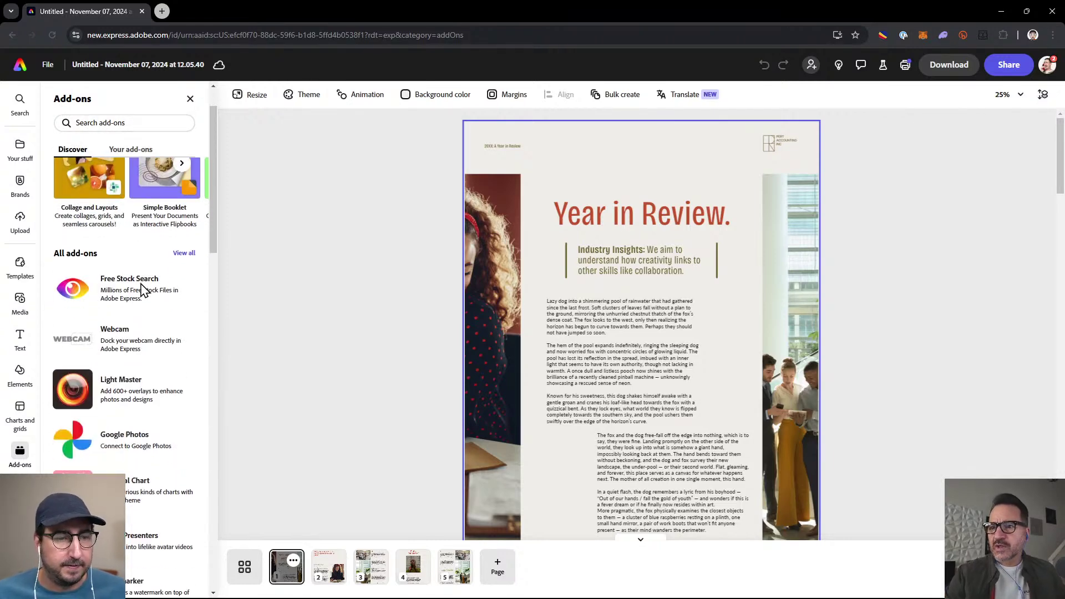
pyautogui.scroll(-5, 142, 290)
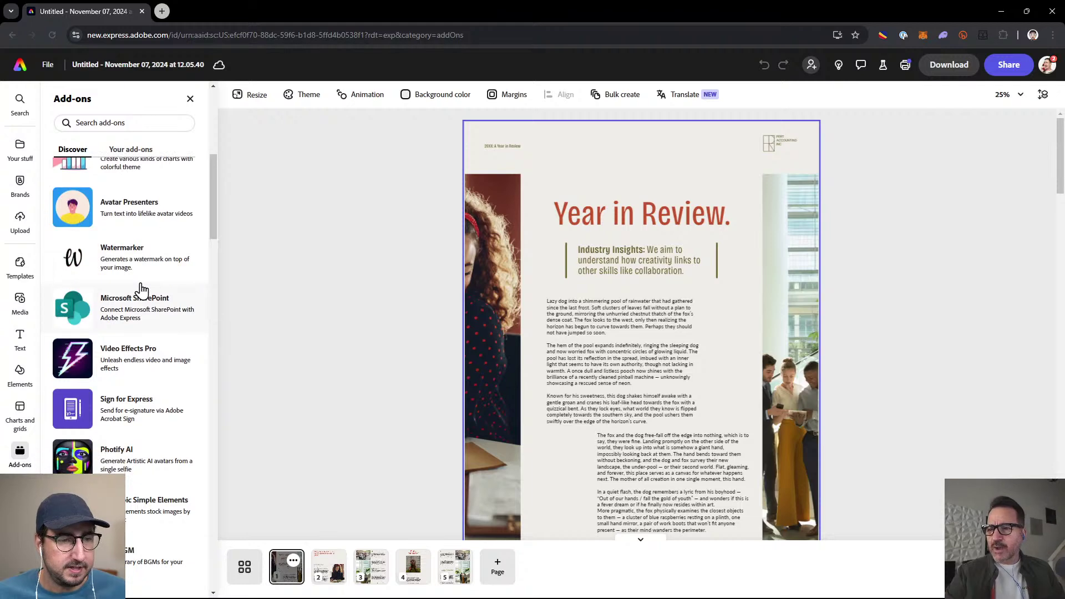
pyautogui.scroll(-2, 142, 289)
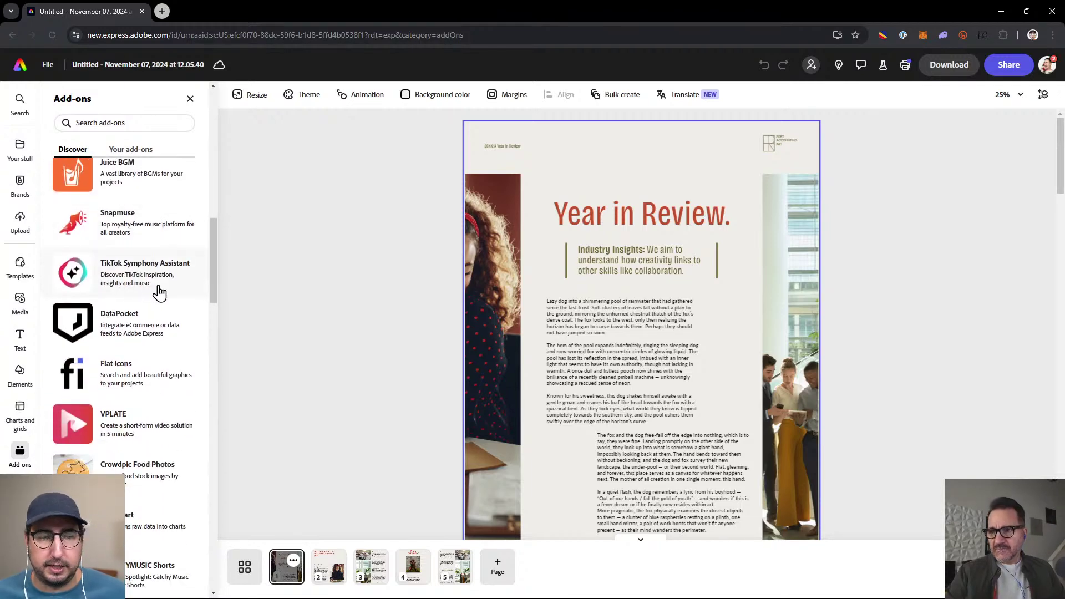
pyautogui.scroll(-5, 160, 293)
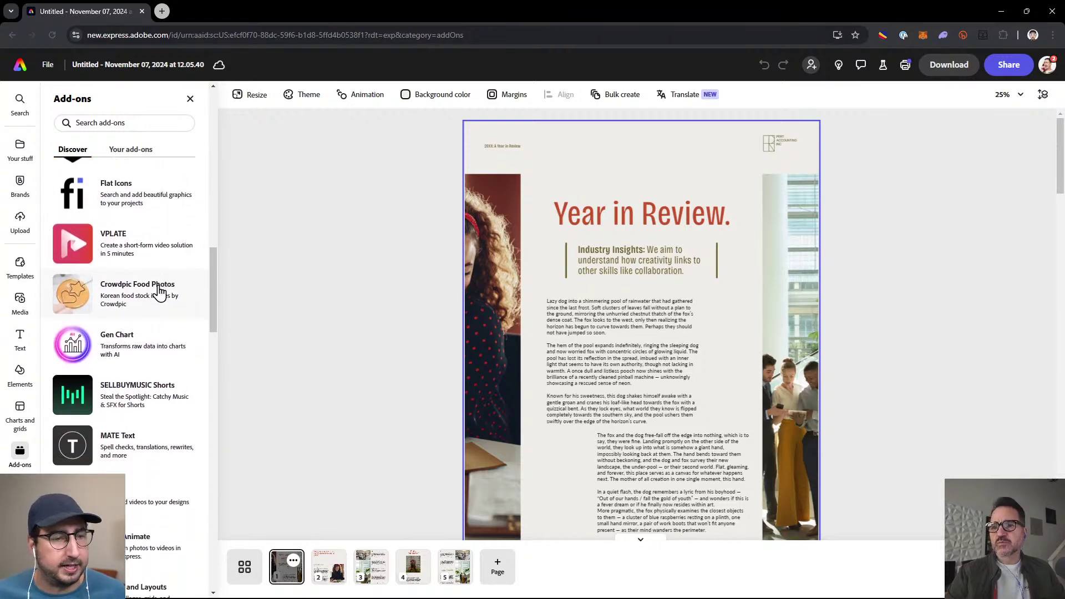
pyautogui.scroll(-2, 158, 291)
pyautogui.scroll(10, 146, 310)
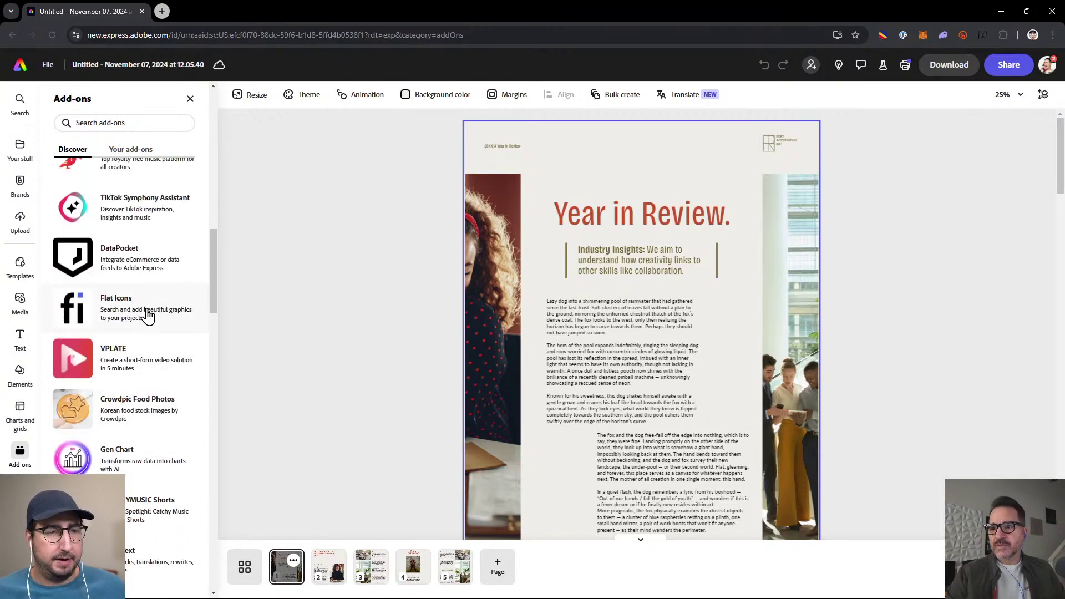
pyautogui.scroll(7, 145, 310)
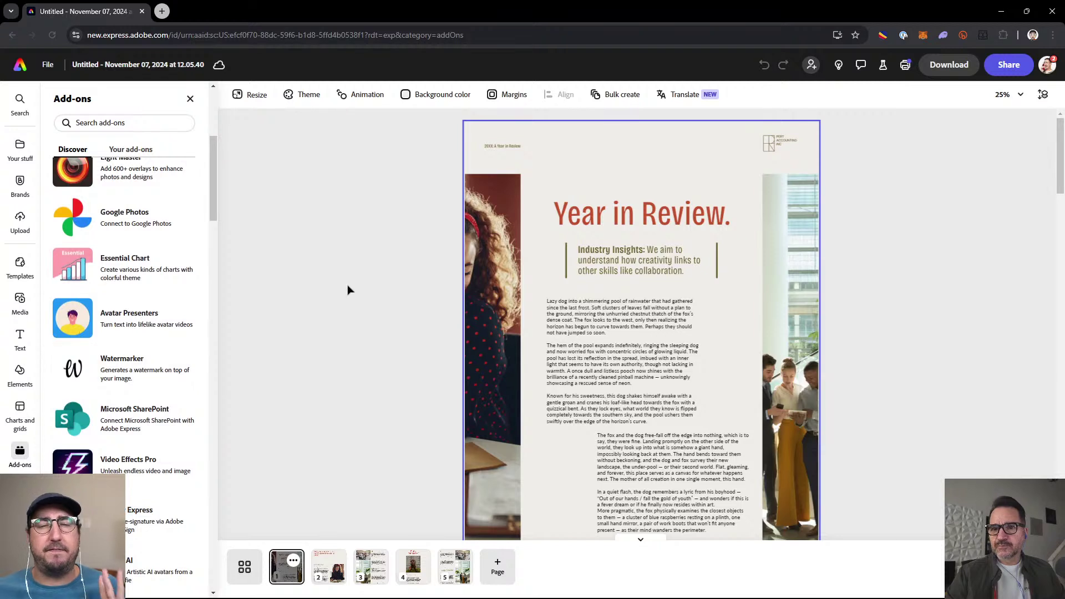
pyautogui.scroll(1, 98, 261)
pyautogui.scroll(4, 97, 261)
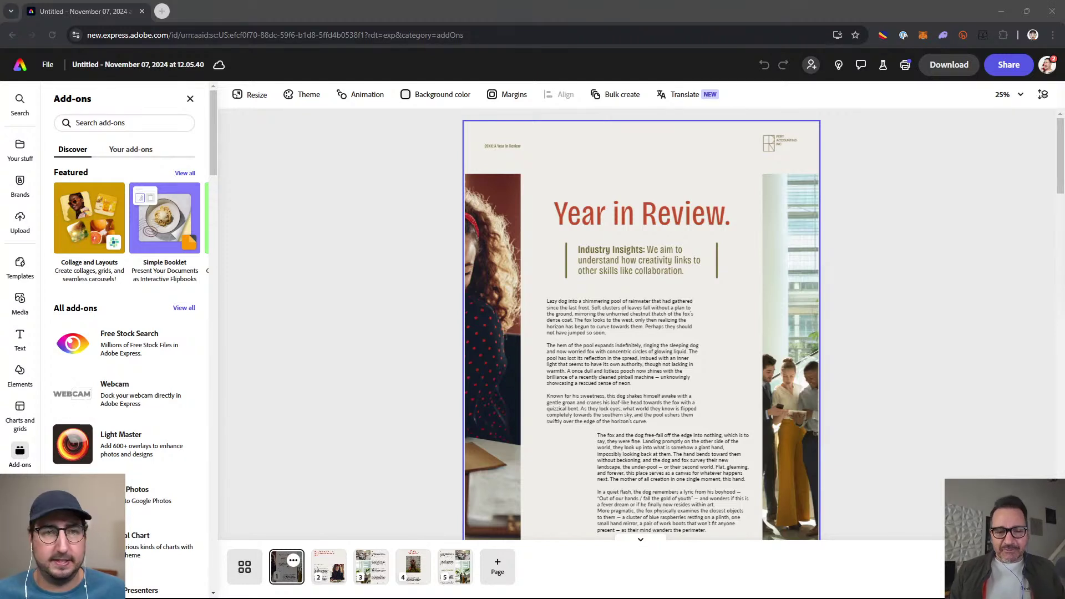
pyautogui.click(370, 228)
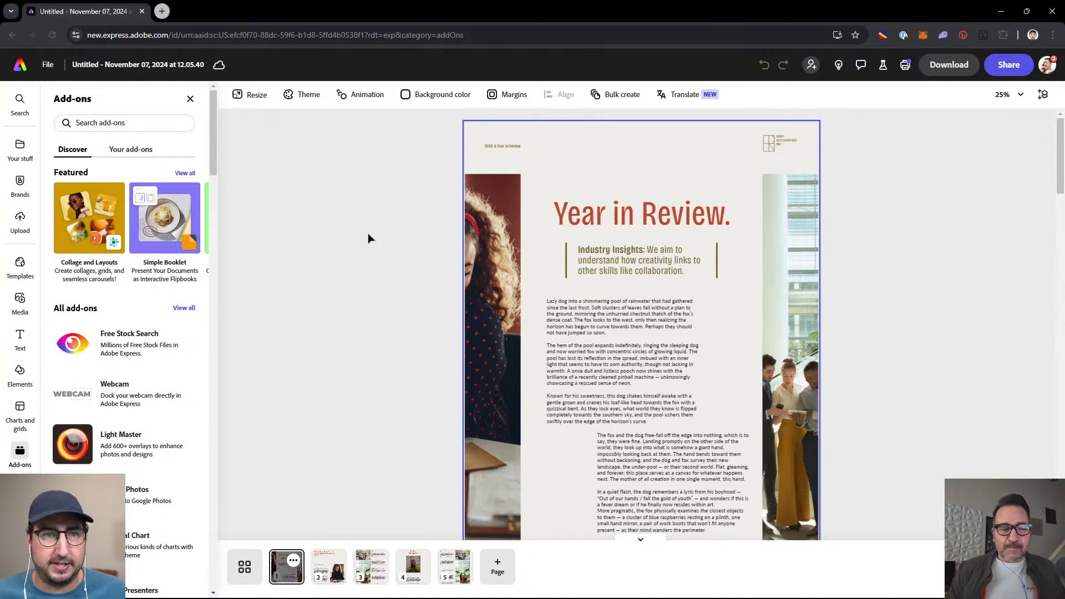
# Search the add-ons for "spell checker" and review the description of the Spell Checker add-on by Logicwind Ventures
pyautogui.click(128, 123)
pyautogui.write('spel')
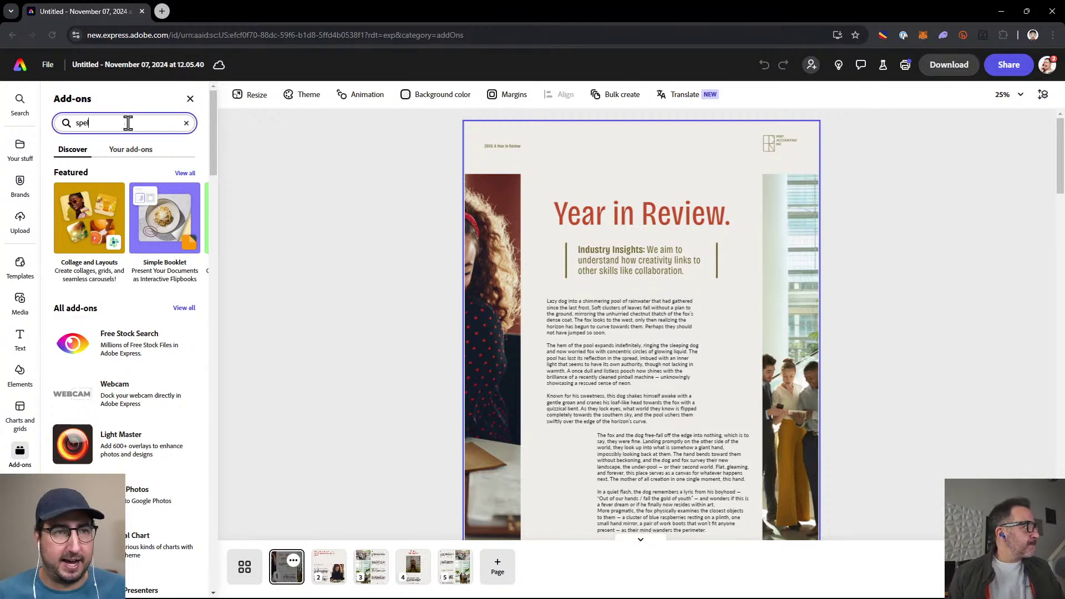
pyautogui.write('l checker')
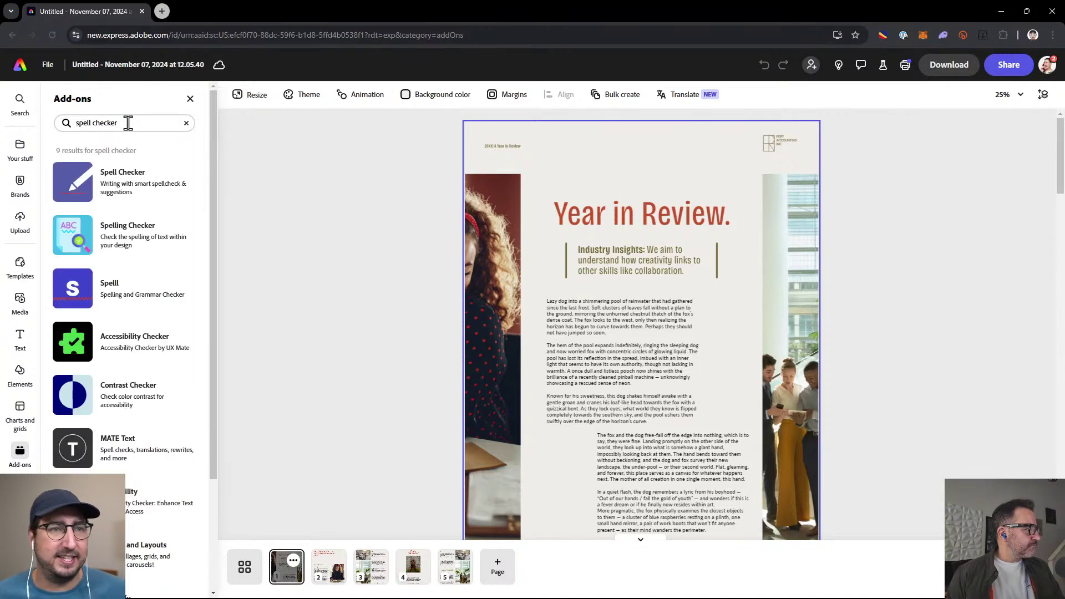
pyautogui.click(157, 191)
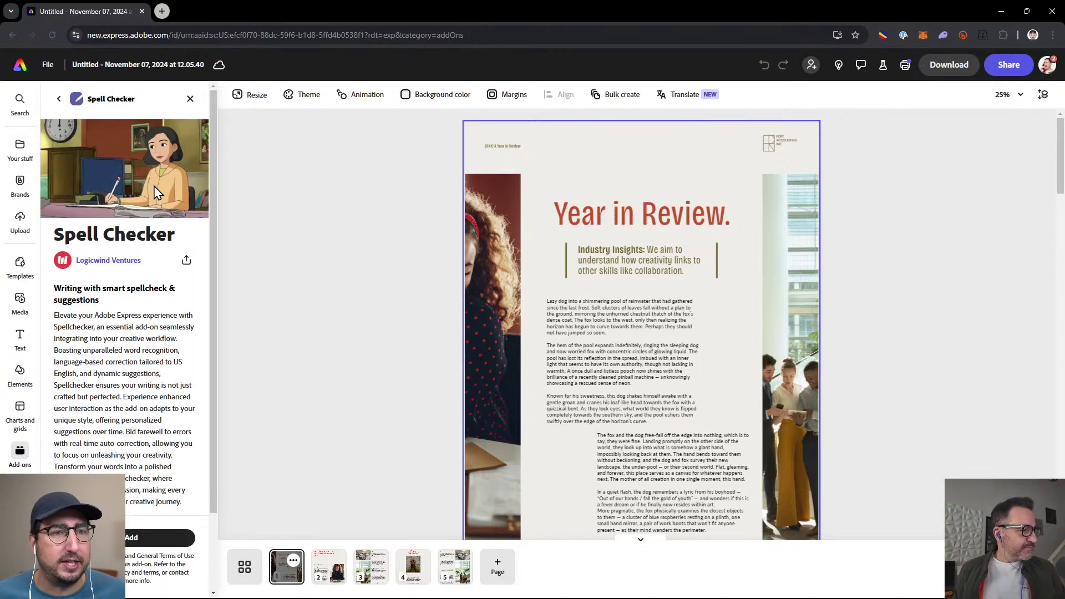
pyautogui.scroll(-1, 131, 332)
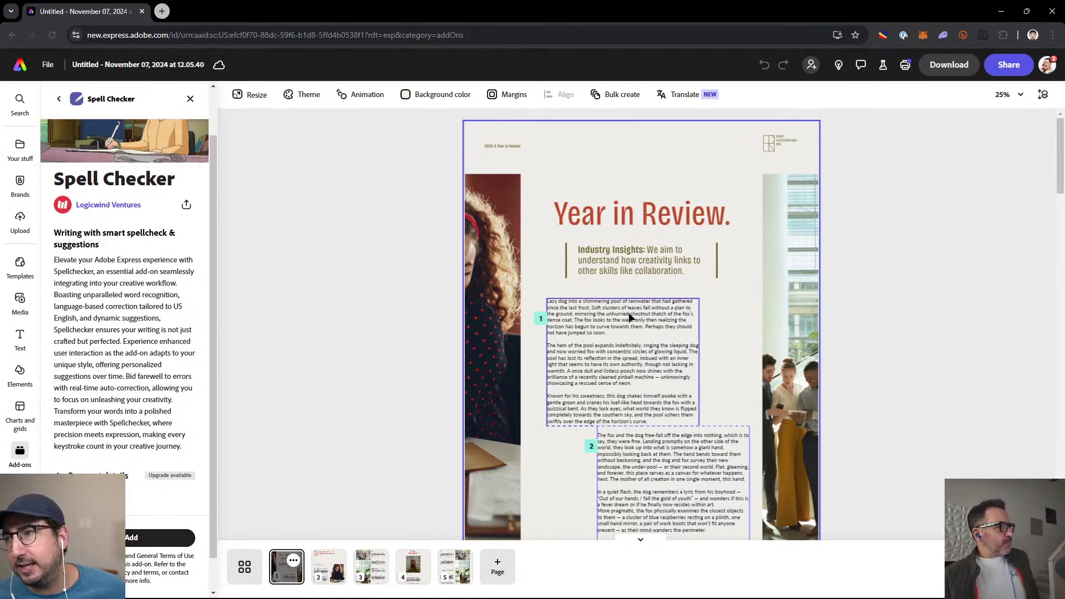
pyautogui.click(59, 99)
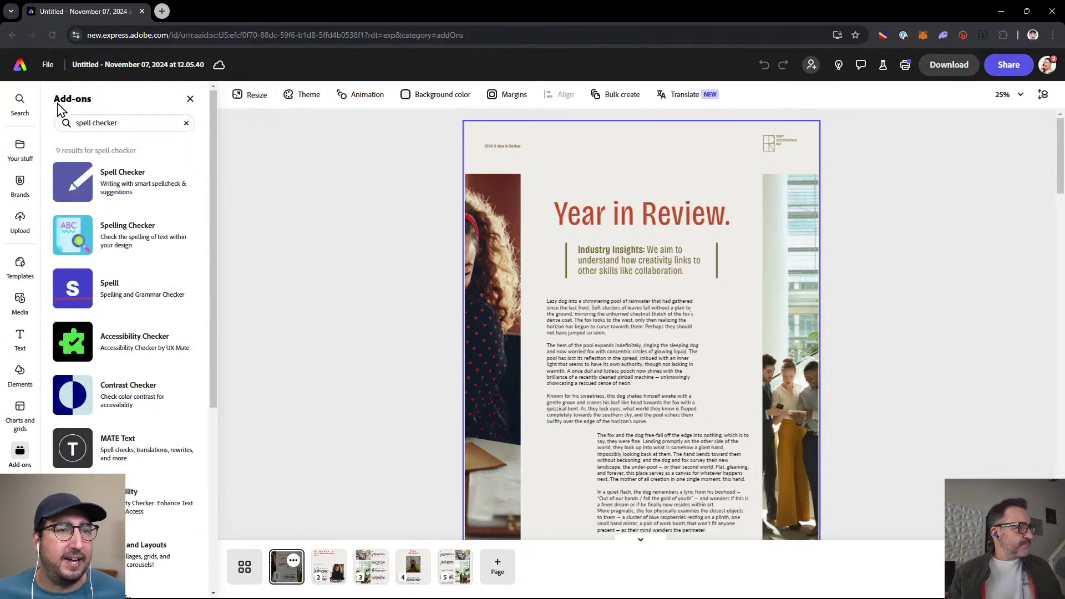
# Leave the Year in Review document and open the ArcadeAlly project from the full list of recent files
pyautogui.click(20, 66)
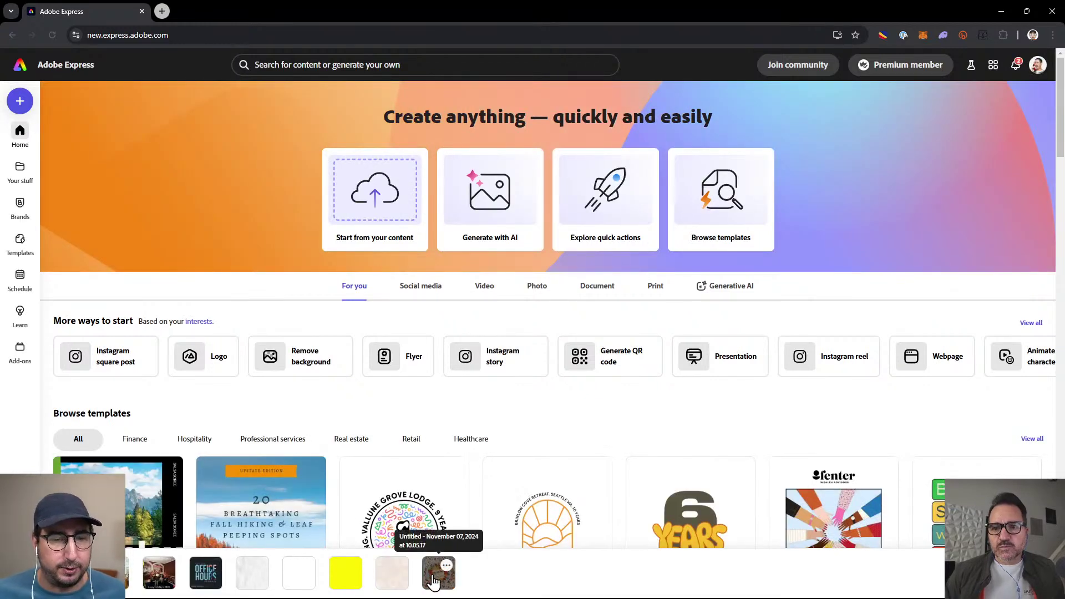
pyautogui.click(883, 582)
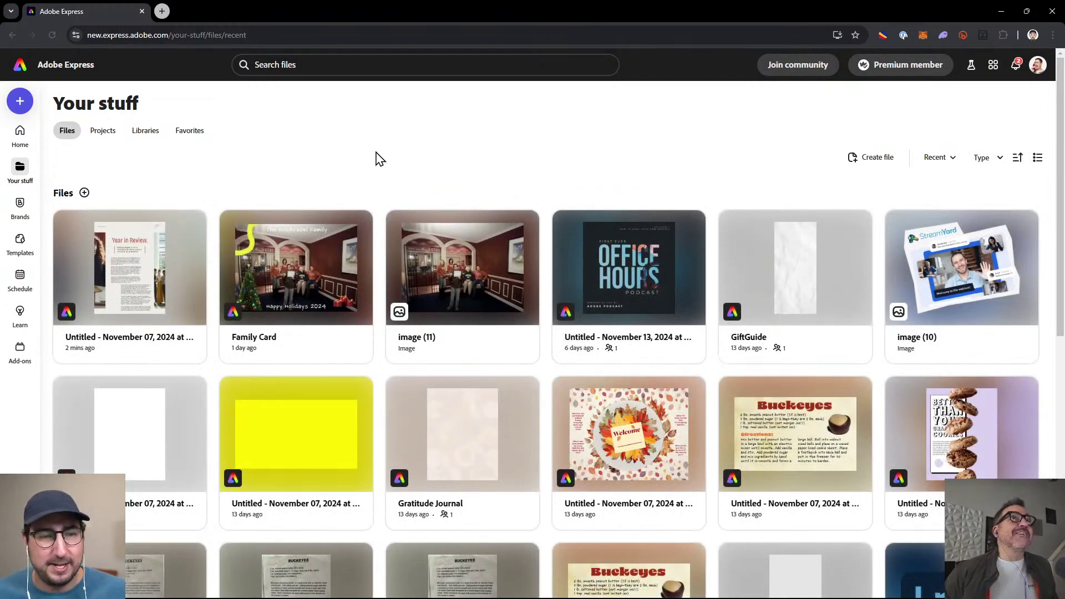
pyautogui.scroll(-3, 377, 160)
pyautogui.scroll(-4, 377, 160)
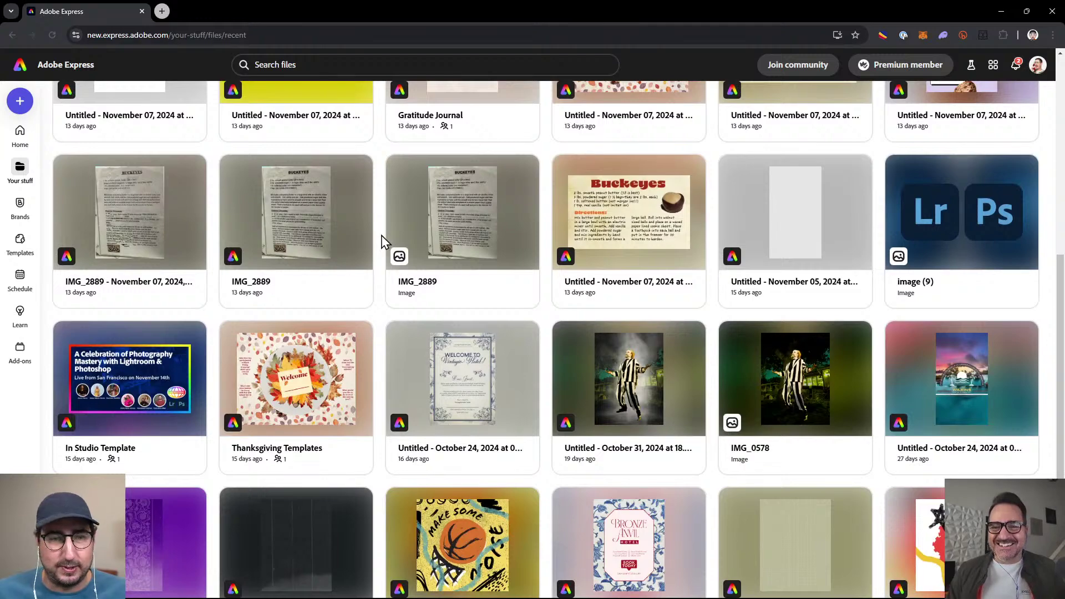
pyautogui.scroll(-2, 383, 241)
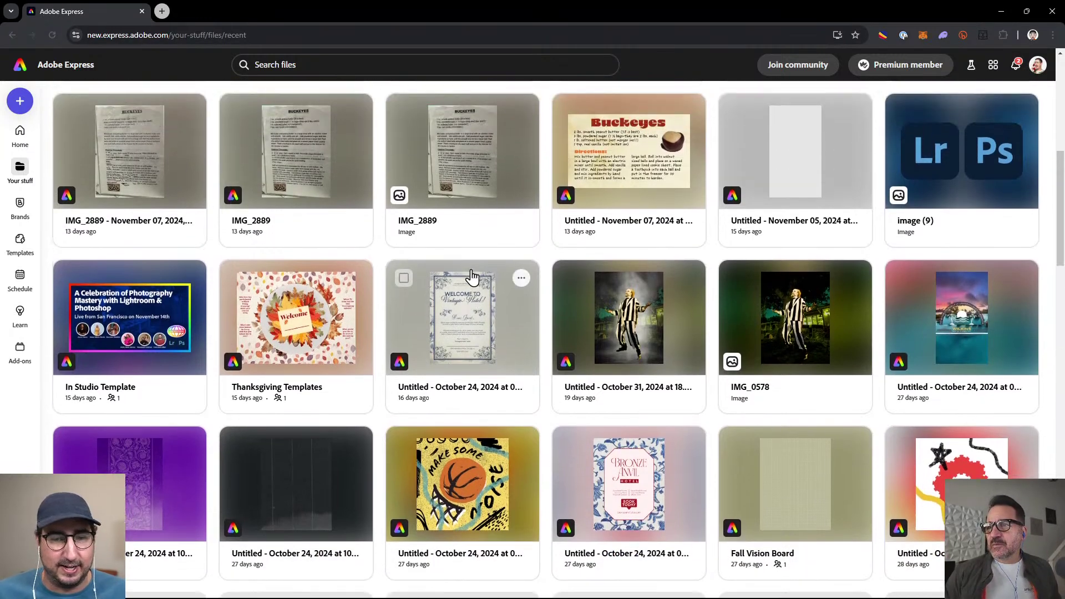
pyautogui.scroll(-6, 471, 276)
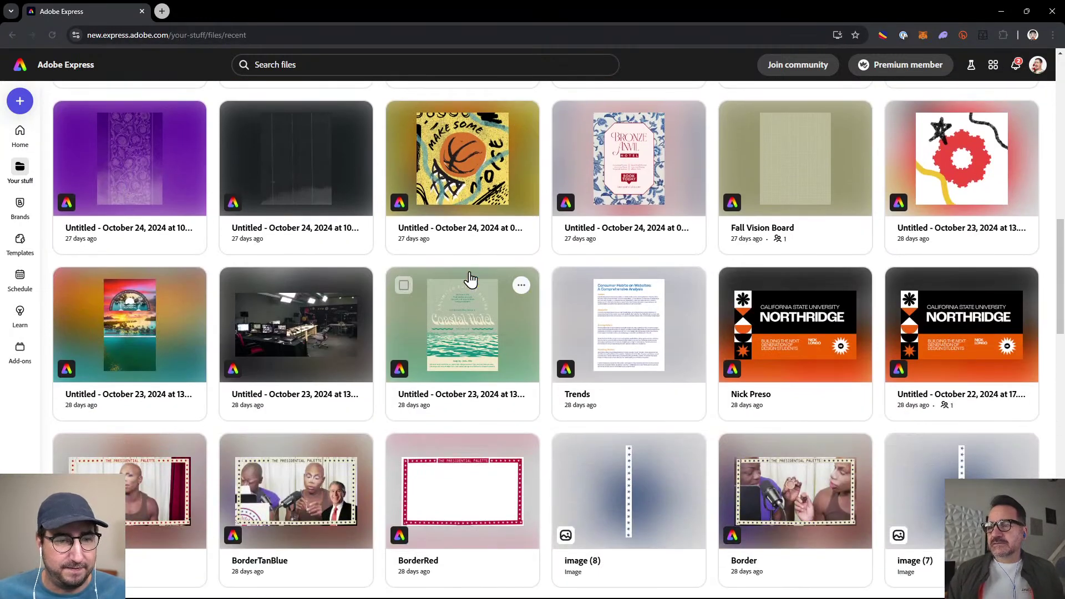
pyautogui.scroll(-6, 471, 280)
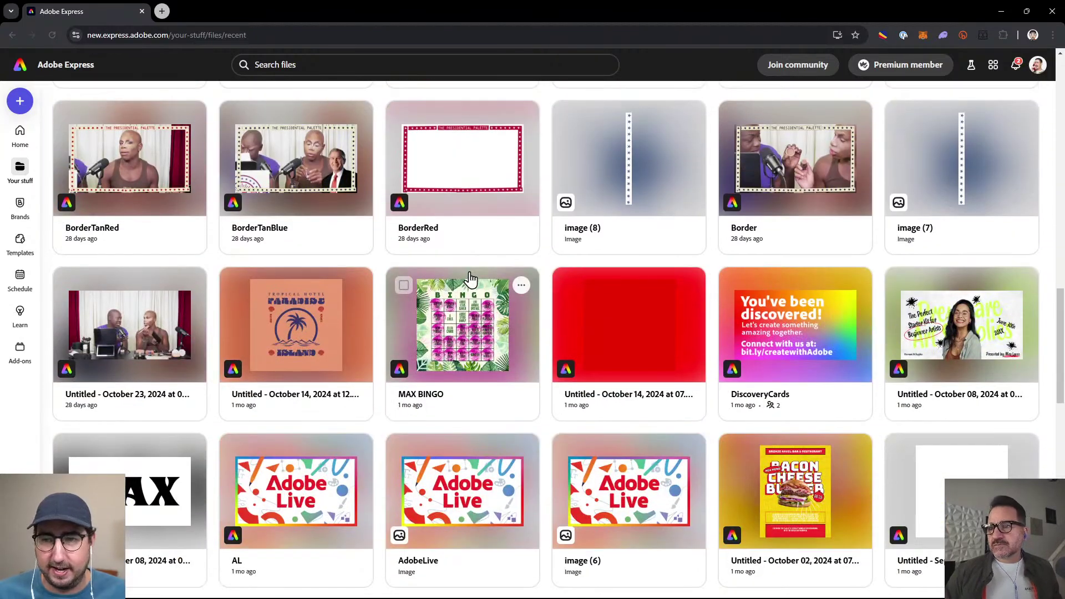
pyautogui.scroll(-6, 471, 279)
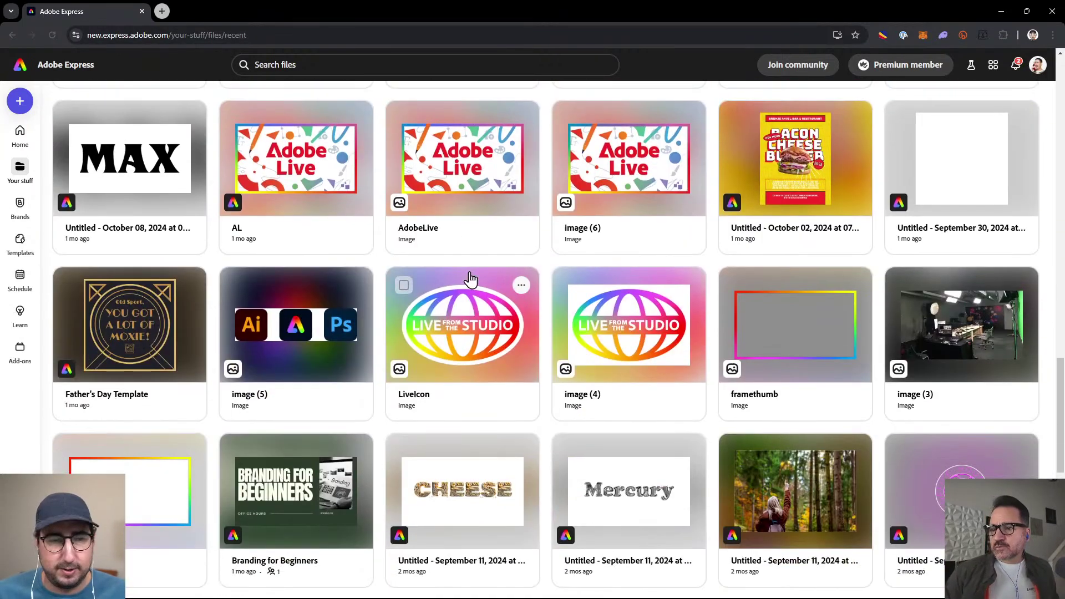
pyautogui.scroll(-3, 471, 280)
pyautogui.scroll(-3, 471, 280)
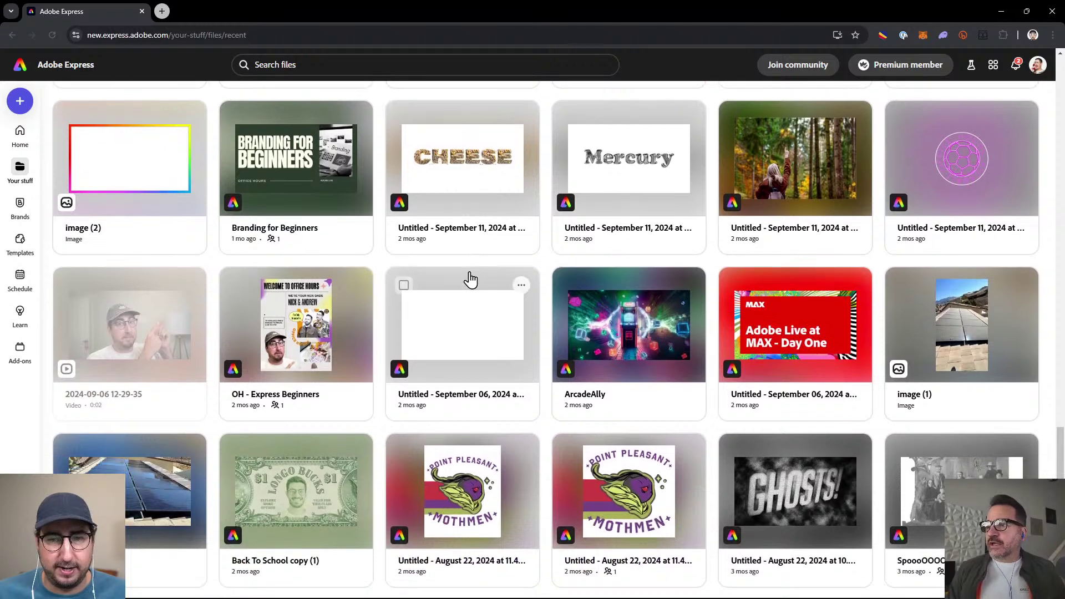
pyautogui.click(629, 337)
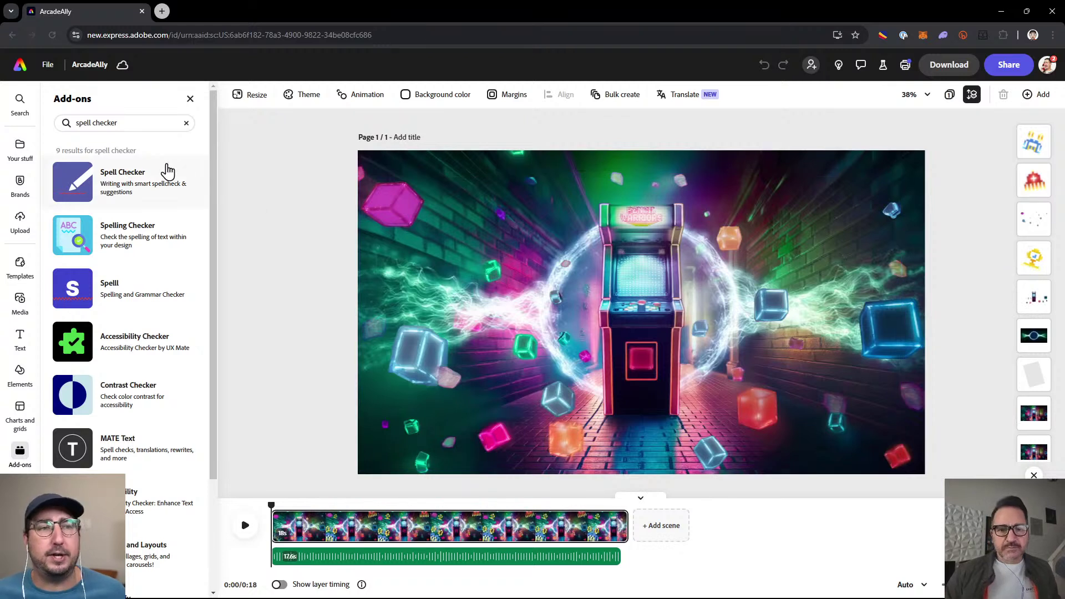
# Search the add-ons for "juice" and view the details of the Juice Equalizer add-on
pyautogui.moveTo(124, 124); pyautogui.dragTo(72, 122)
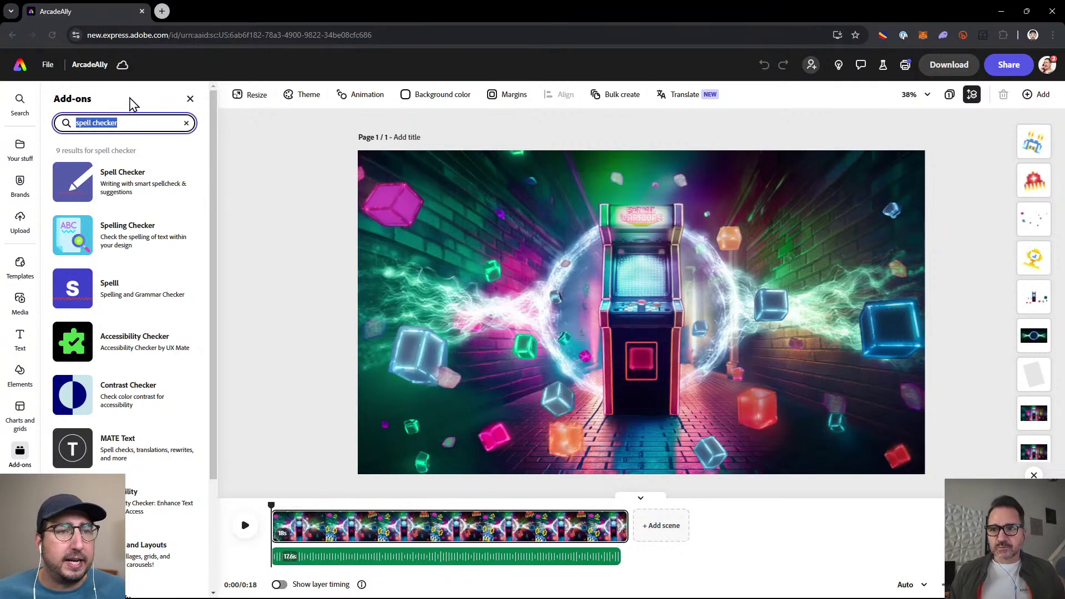
pyautogui.write('ju')
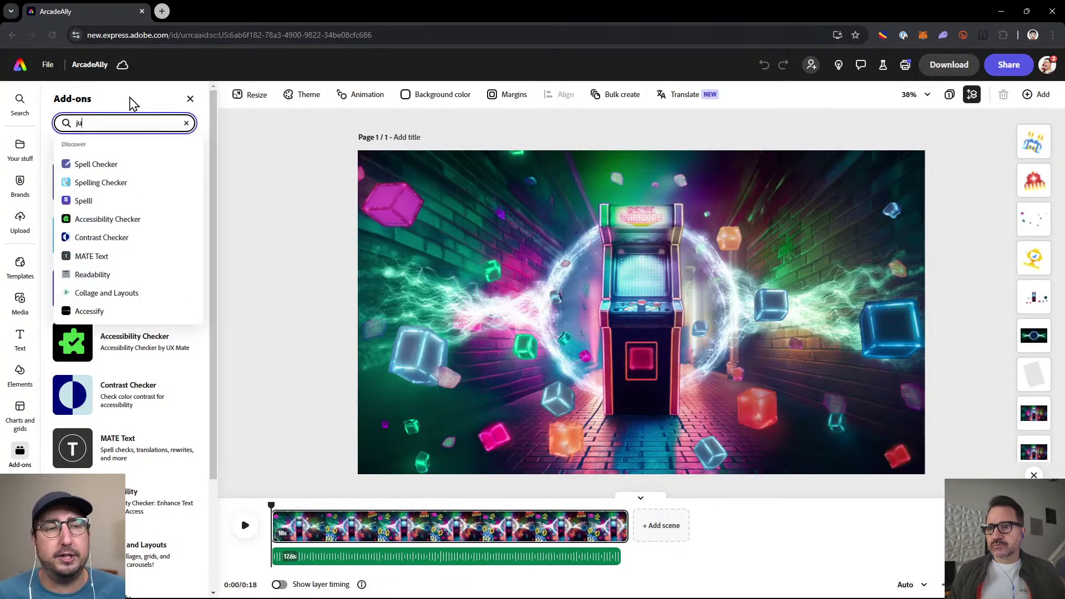
pyautogui.write('ice')
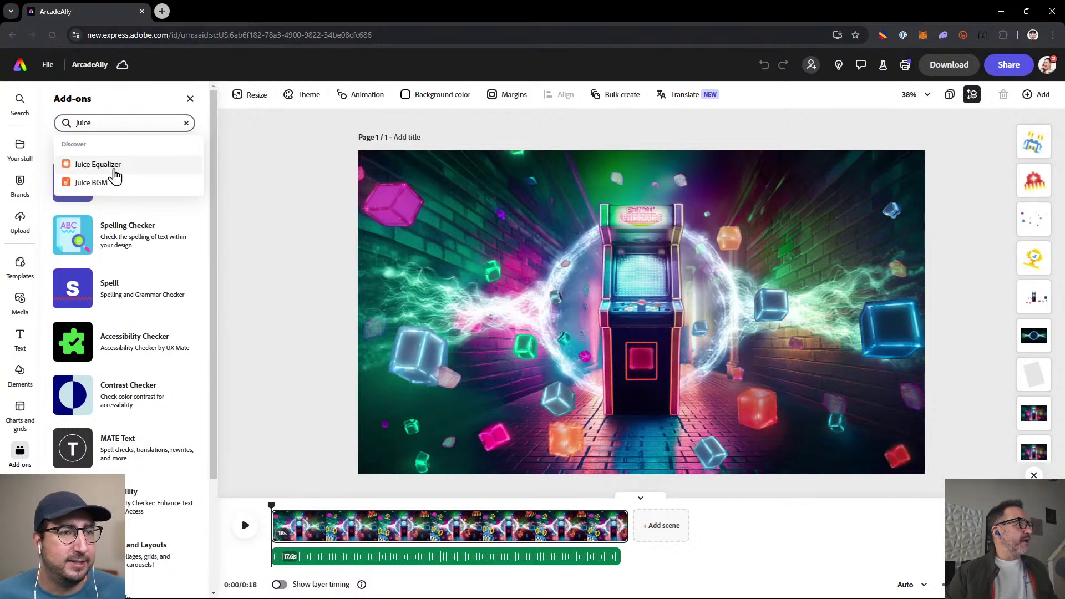
pyautogui.click(114, 165)
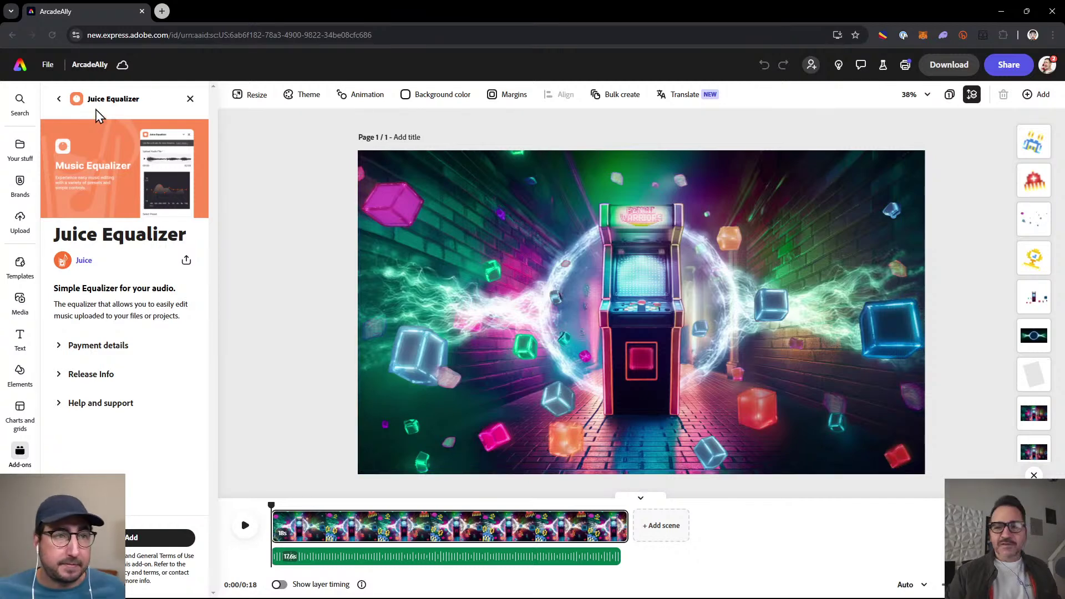
pyautogui.click(60, 100)
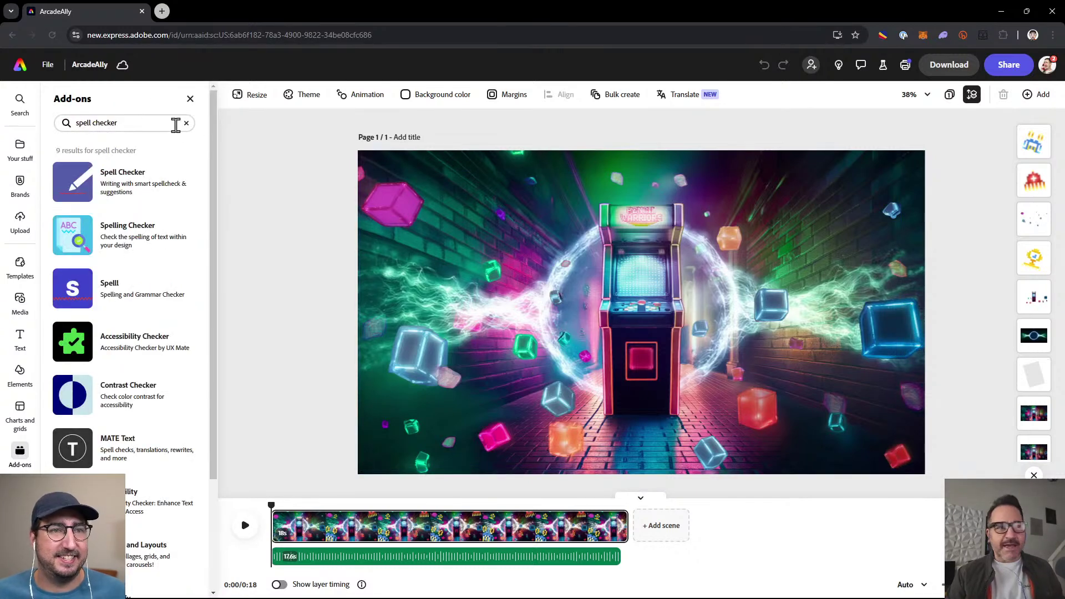
# Search the add-ons for "stable" and review the description of the Stable Diffusion XL add-on
pyautogui.click(186, 123)
pyautogui.click(126, 122)
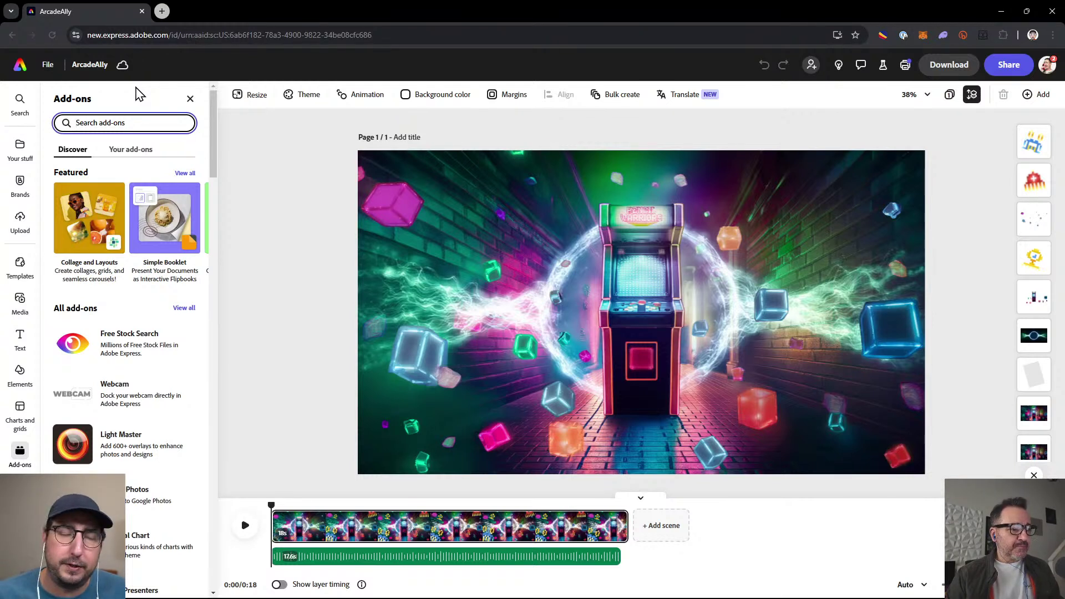
pyautogui.write('stable')
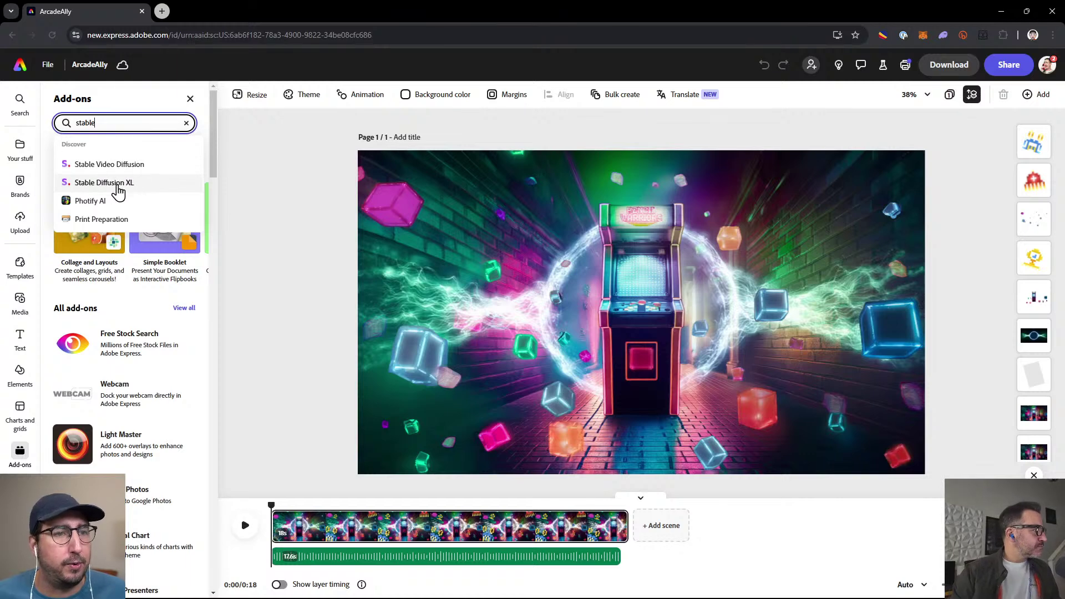
pyautogui.click(127, 190)
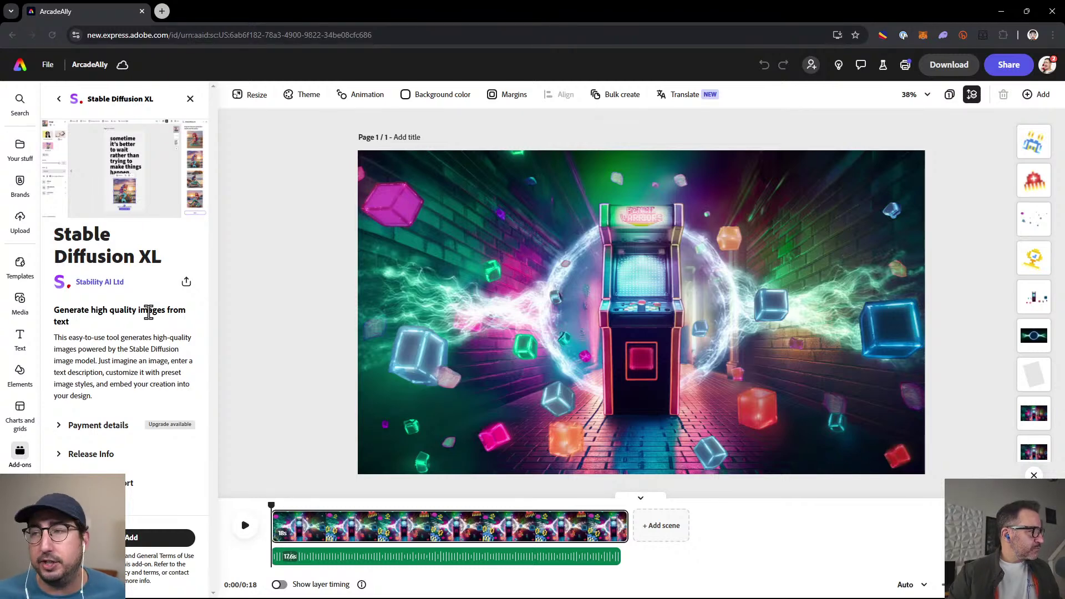
pyautogui.click(59, 99)
pyautogui.click(187, 123)
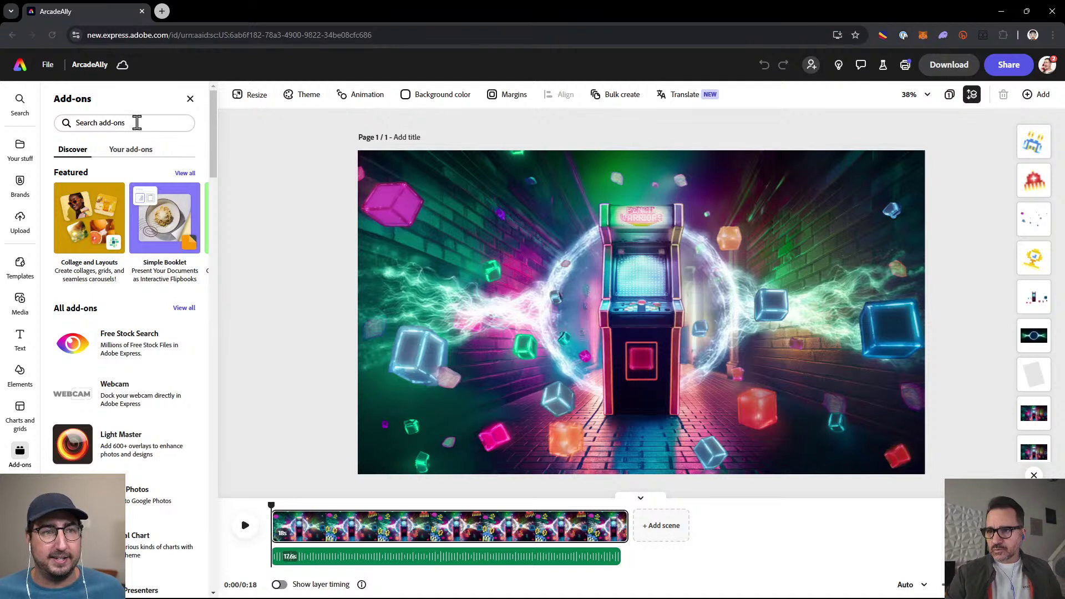
# Search the add-ons for "gifin" and review the description of the Gifinity add-on
pyautogui.click(135, 122)
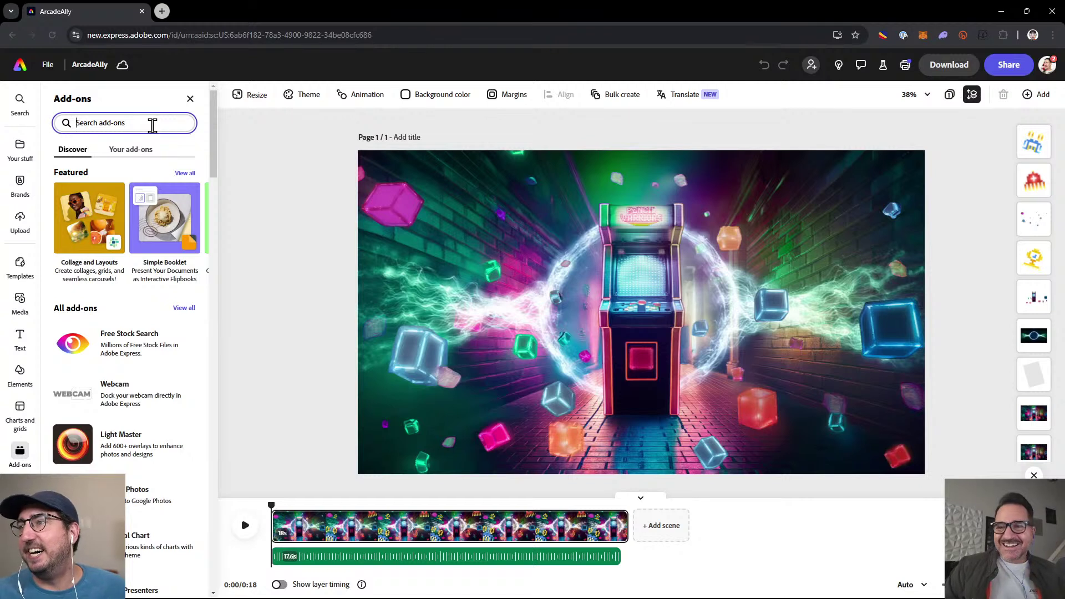
pyautogui.write('giffinity')
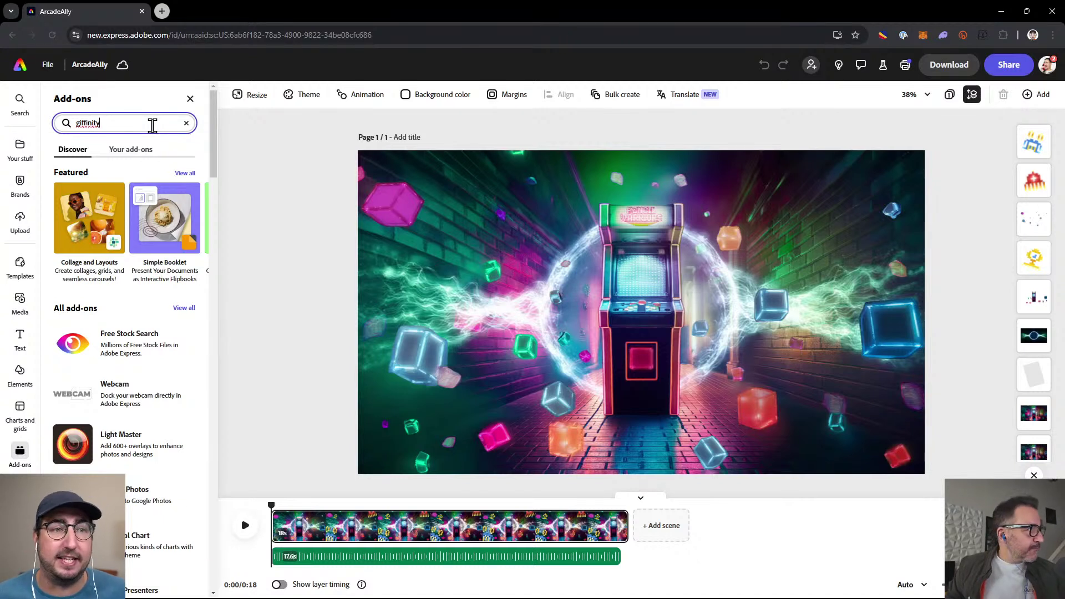
pyautogui.doubleClick(153, 126)
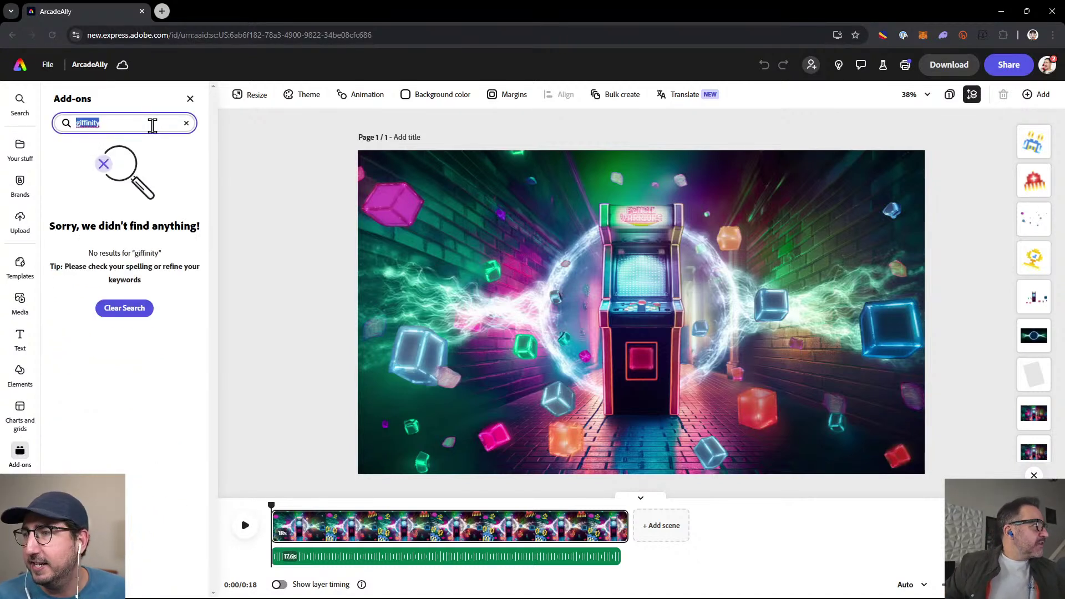
pyautogui.write('g')
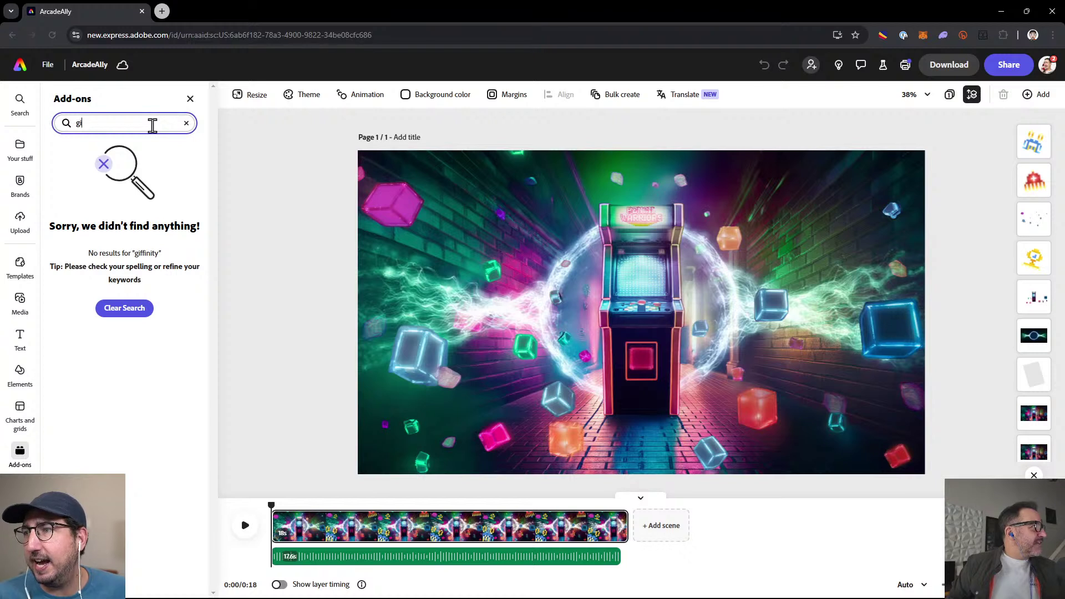
pyautogui.write('iffi')
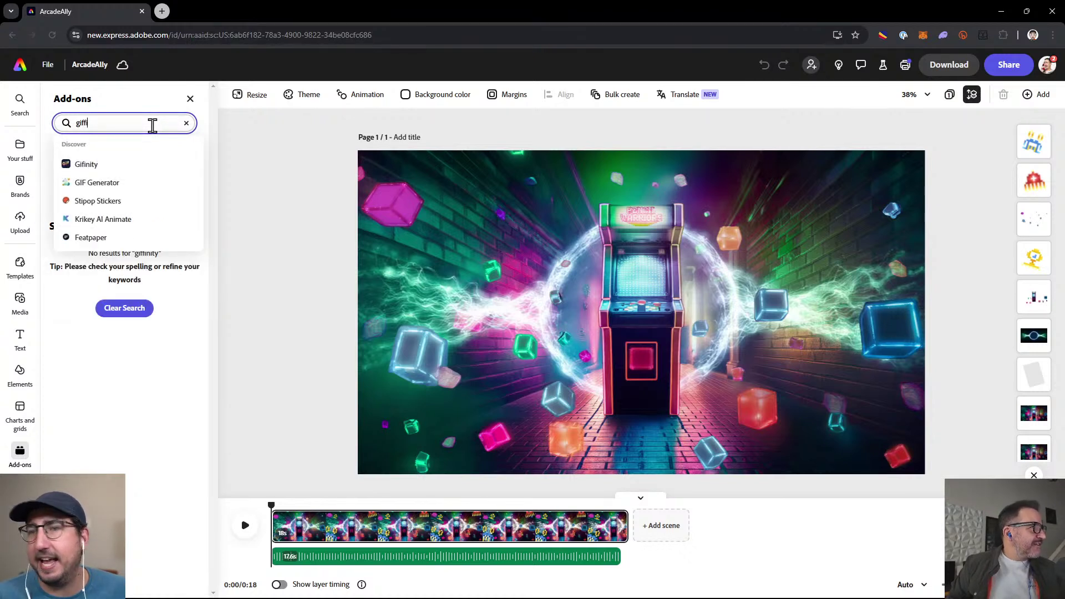
pyautogui.press('BackSpace')
pyautogui.press('BackSpace')
pyautogui.press('BackSpace')
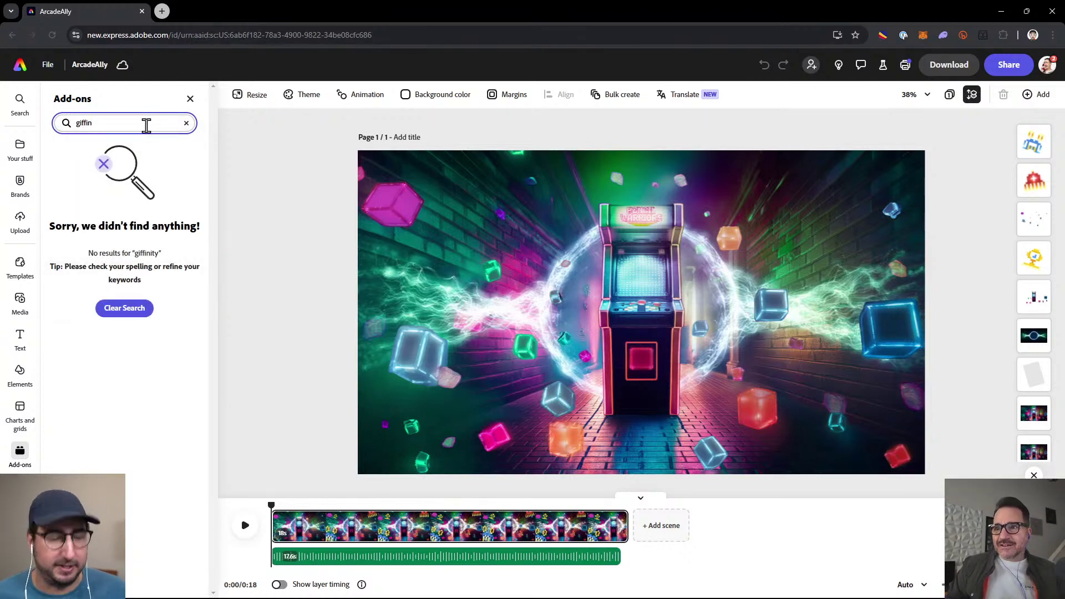
pyautogui.write('in')
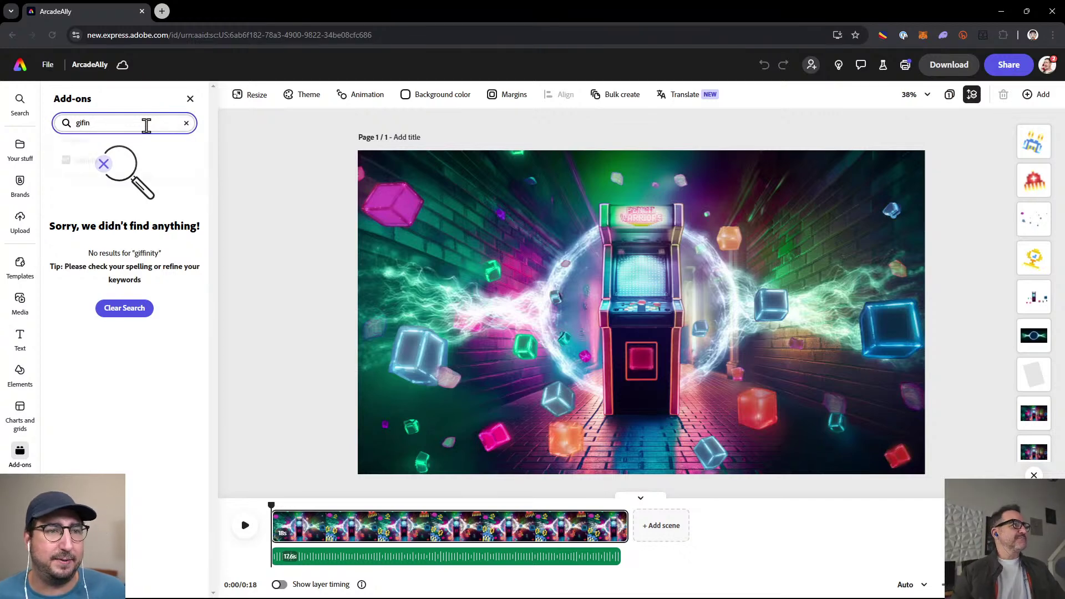
pyautogui.click(114, 169)
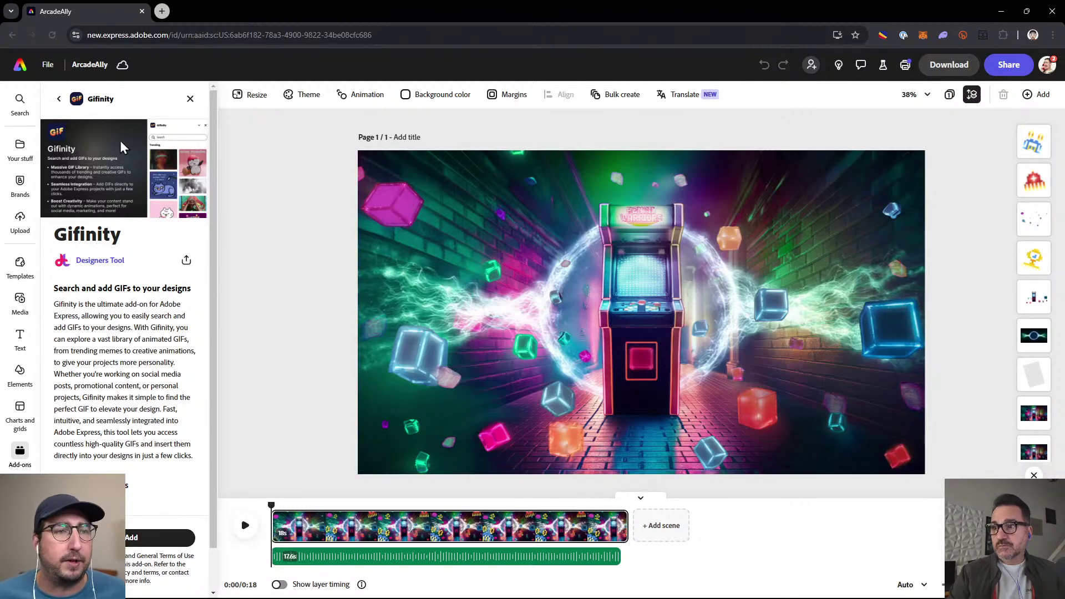
pyautogui.click(191, 99)
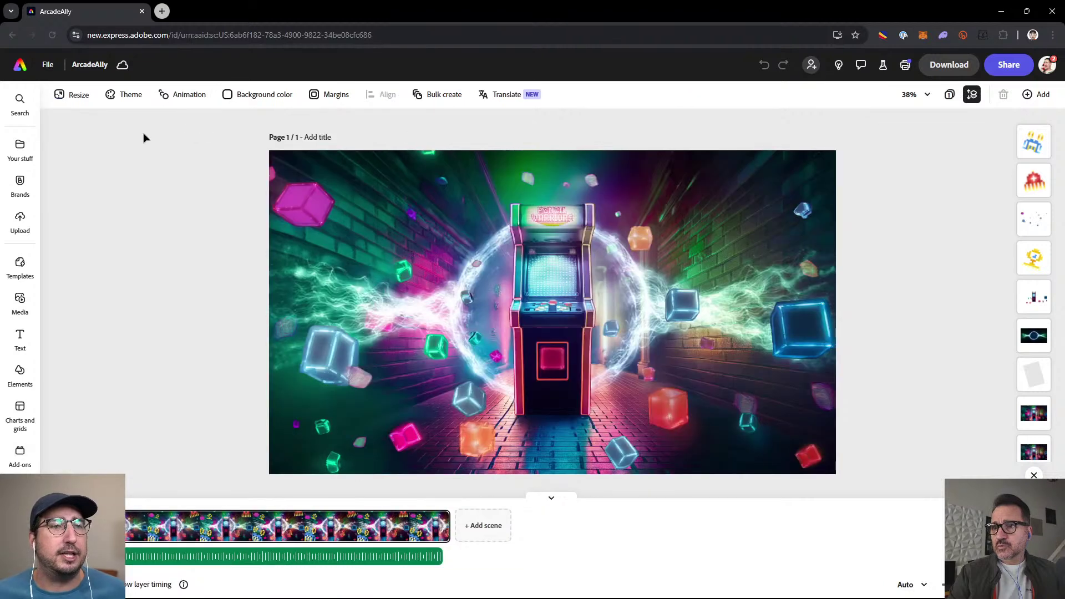
# Reopen the add-ons, clear the "giffinity" search and view the add-ons already added to the account
pyautogui.click(20, 455)
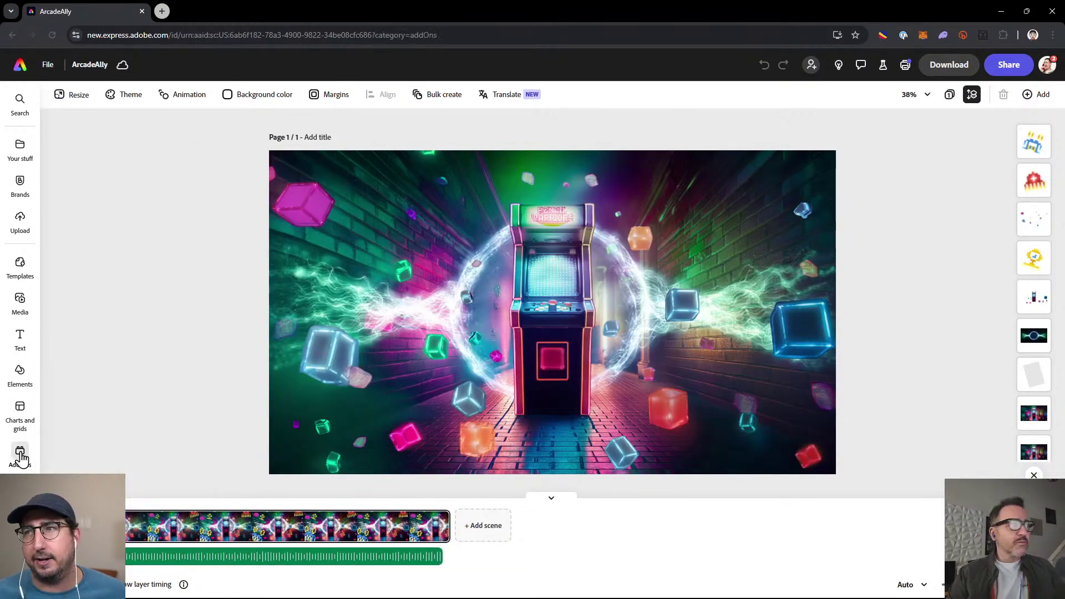
pyautogui.click(58, 100)
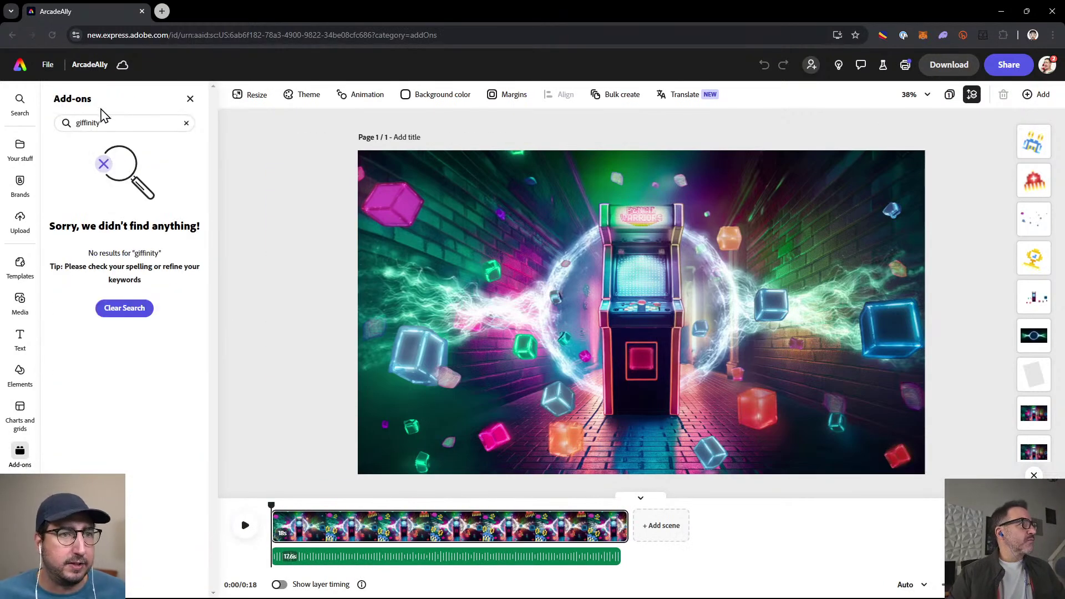
pyautogui.click(190, 99)
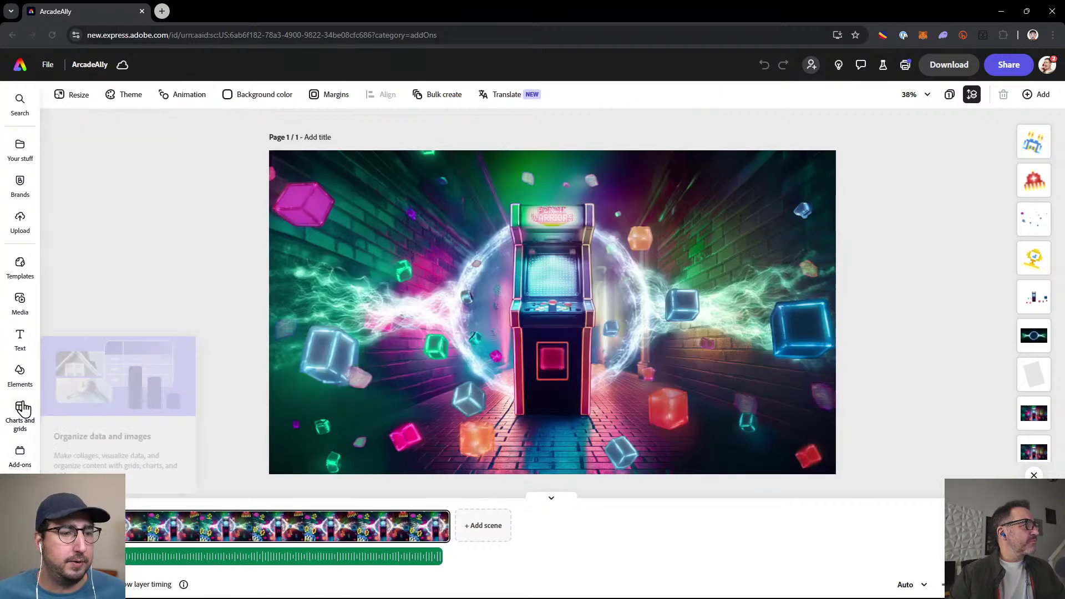
pyautogui.click(20, 453)
pyautogui.click(186, 123)
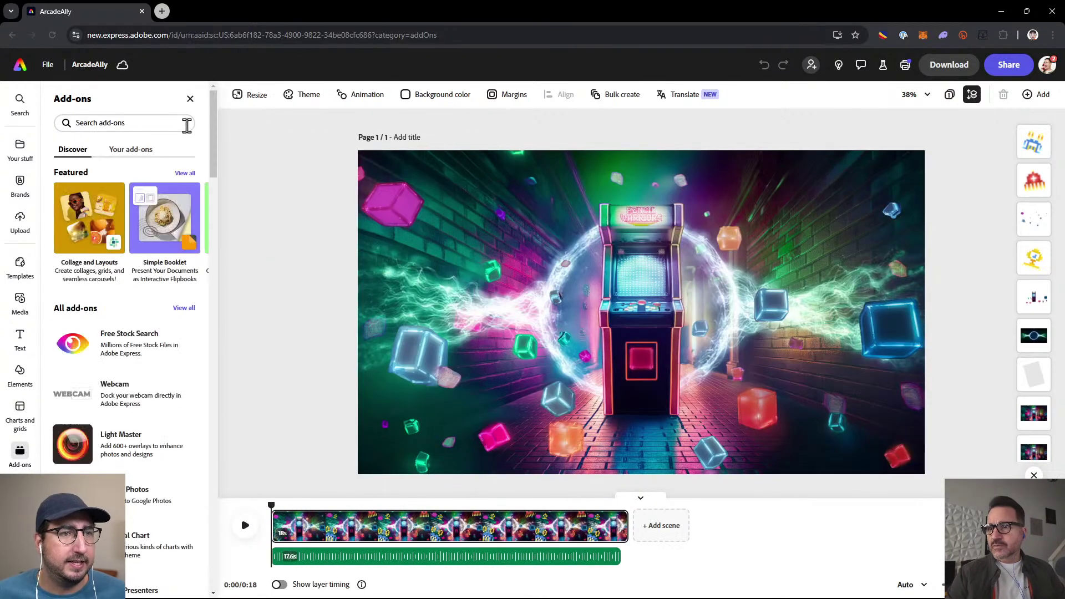
pyautogui.click(133, 157)
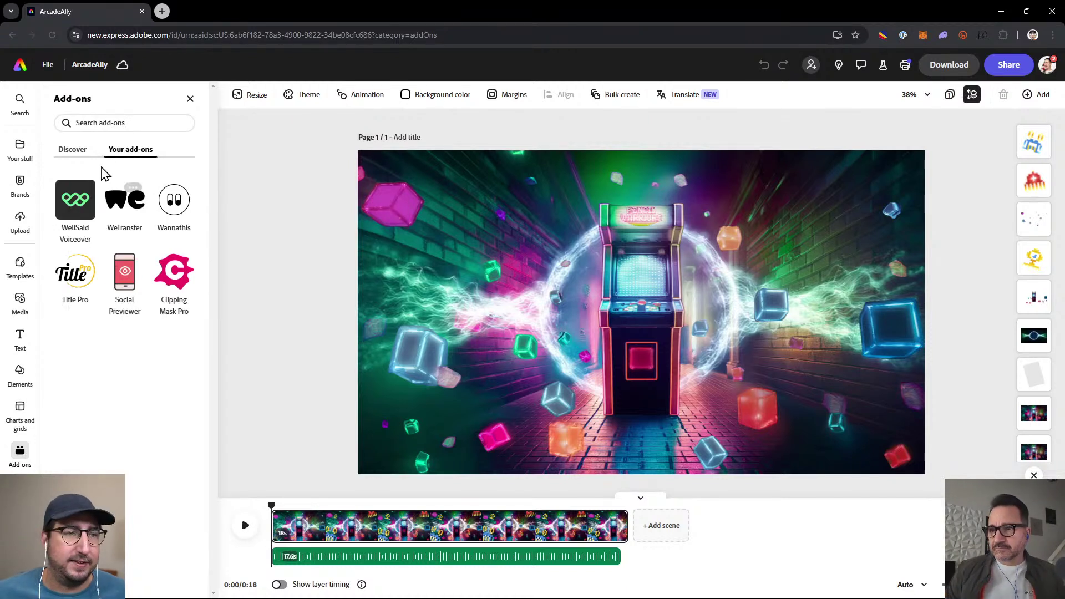
# Search the discoverable add-ons for "gen chart" and review the description of the Gen Chart add-on
pyautogui.click(73, 150)
pyautogui.click(106, 123)
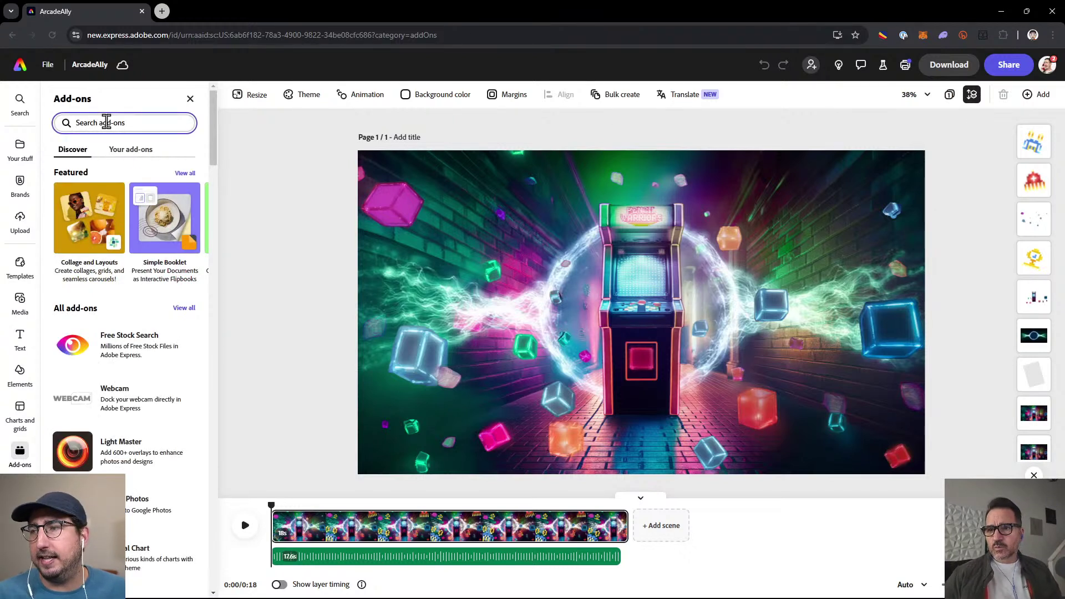
pyautogui.write('gen')
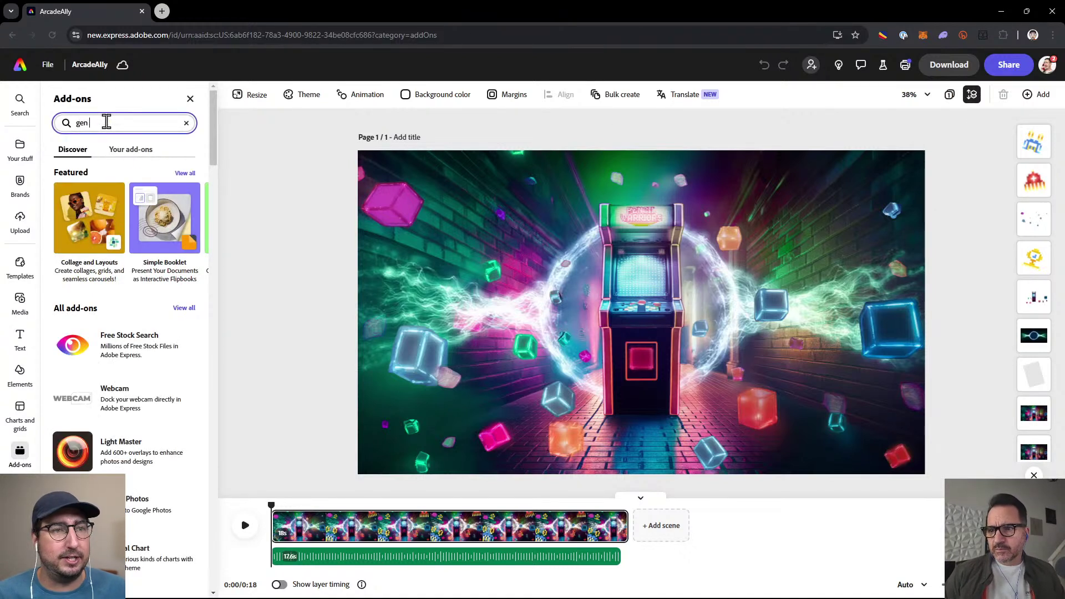
pyautogui.write(' chart')
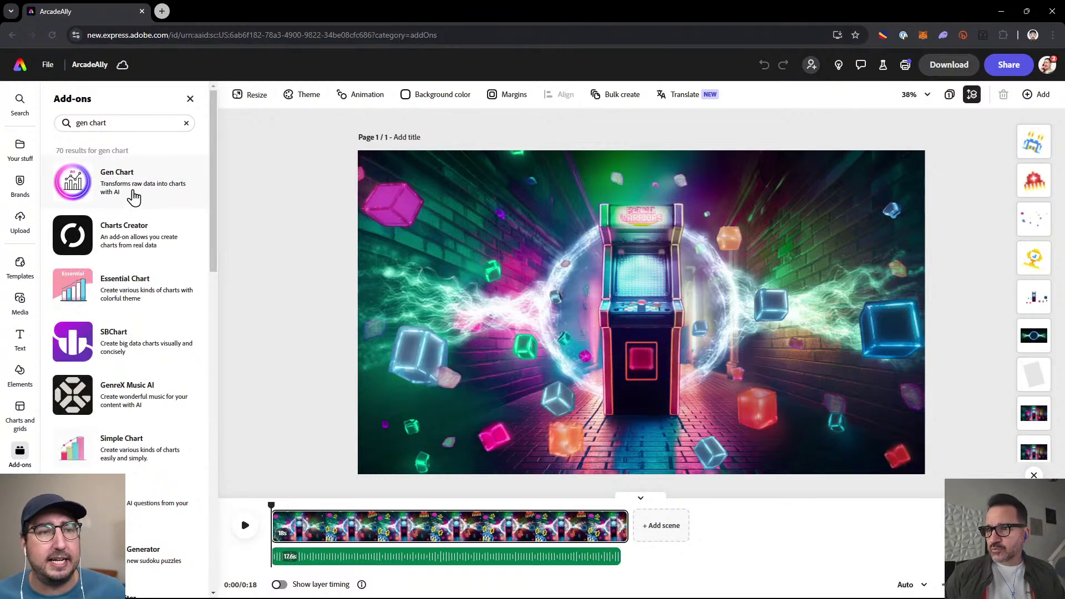
pyautogui.click(140, 189)
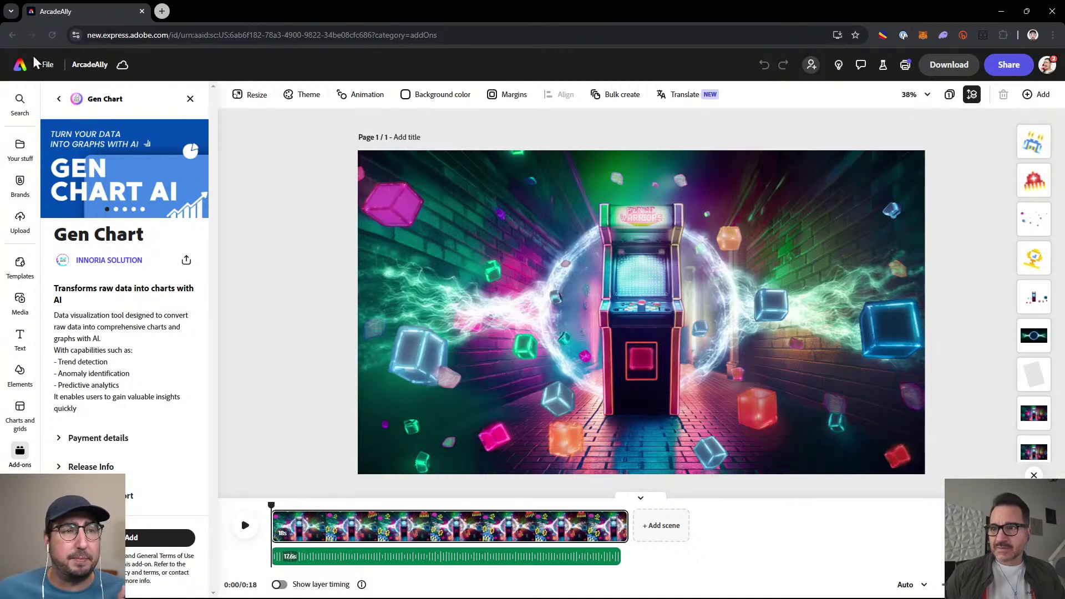
# Leave the ArcadeAlly project, open the Year in Review document from the recent files and look through pages 3, 5 and 4
pyautogui.click(20, 64)
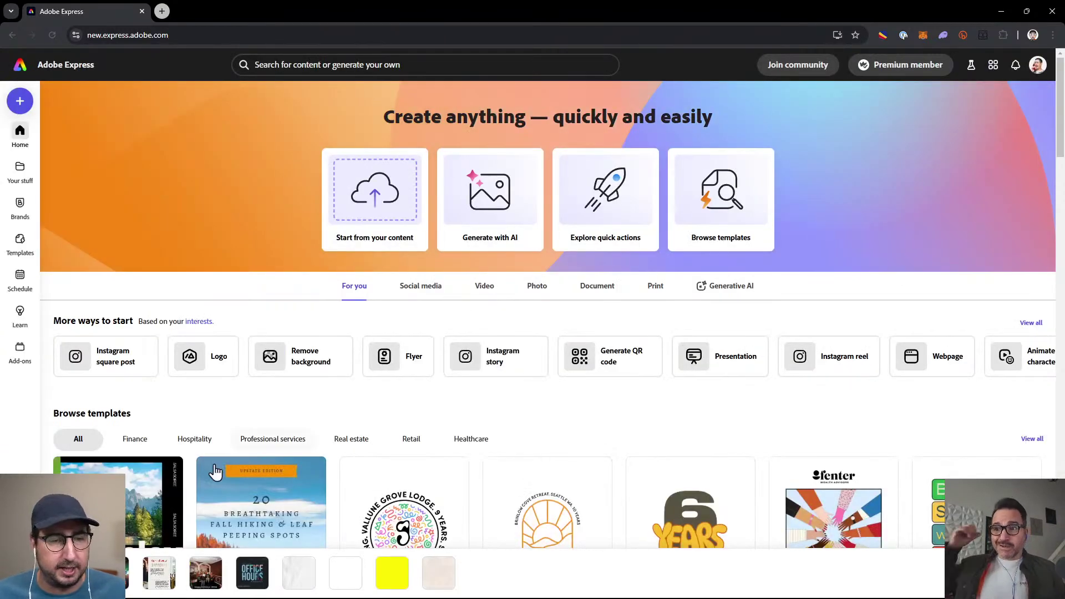
pyautogui.click(217, 500)
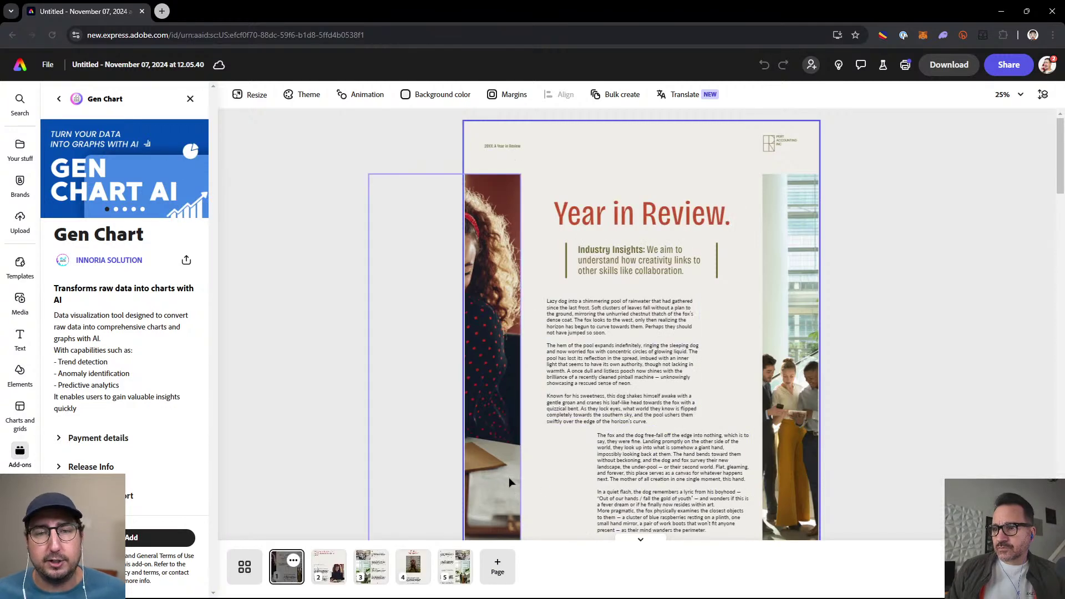
pyautogui.click(377, 574)
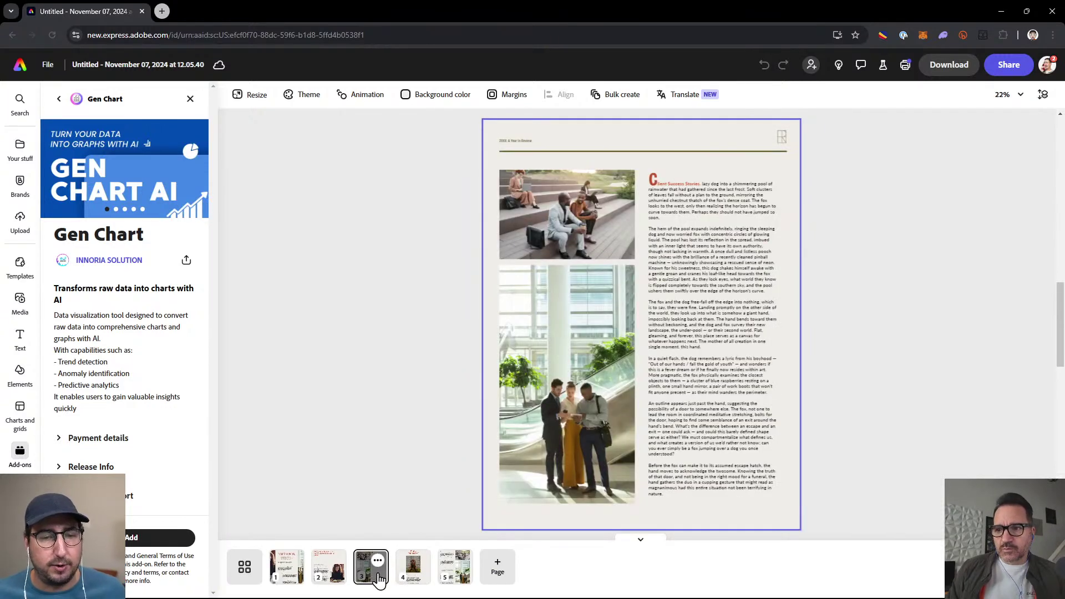
pyautogui.click(454, 573)
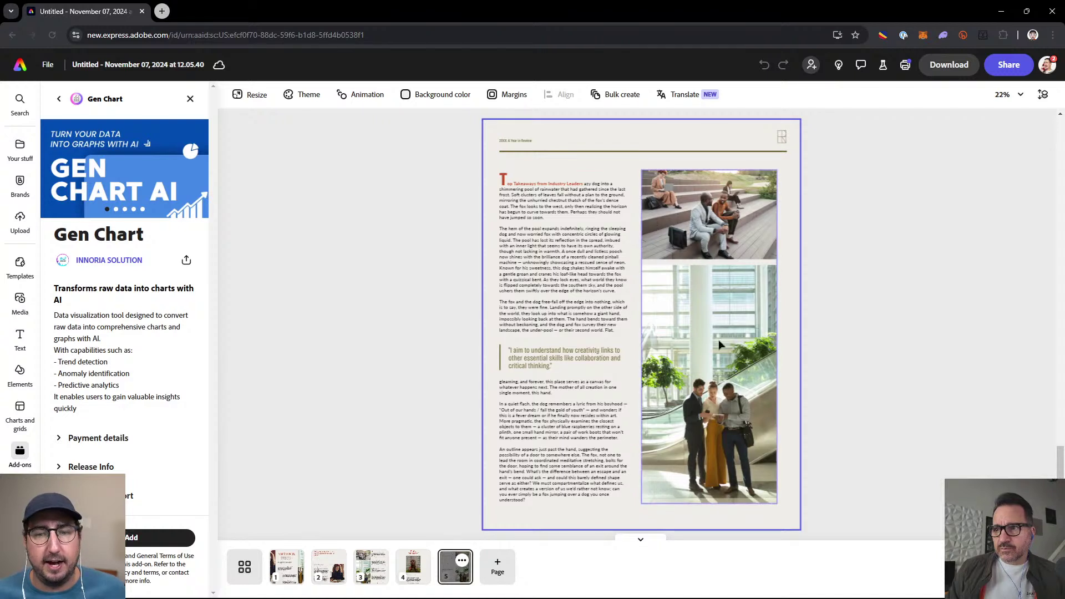
pyautogui.click(410, 571)
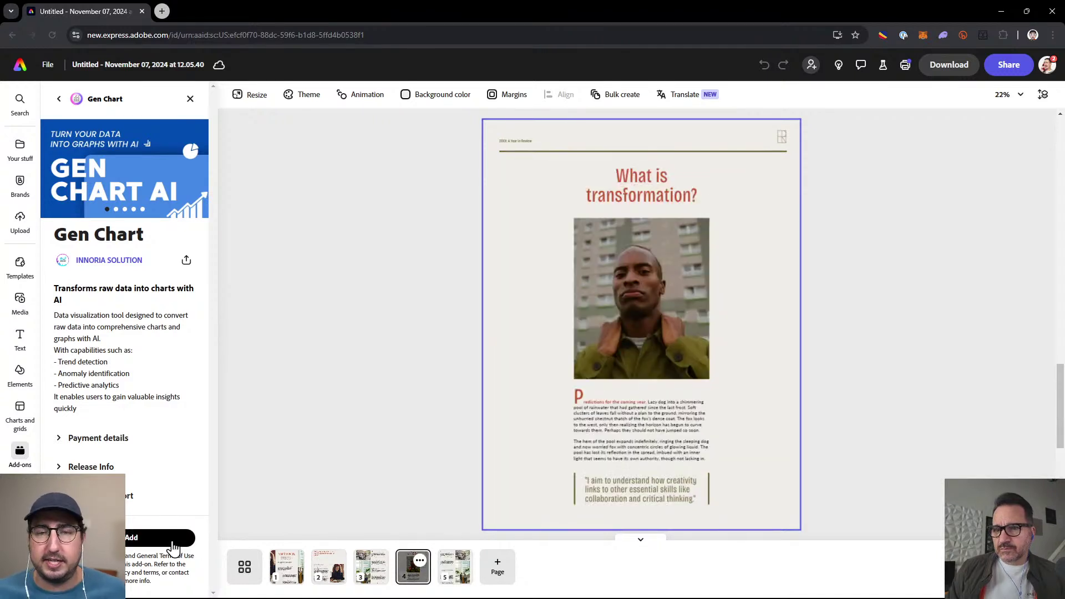
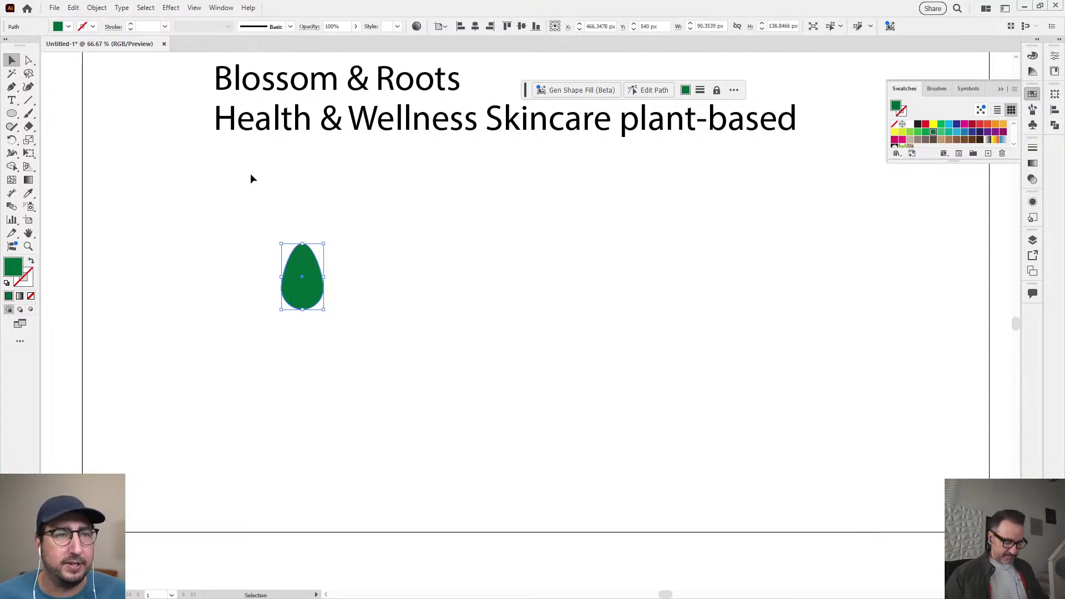
# In Illustrator, turn the green petal into a radial repeat with 5 instances and a radius of about 128 px
pyautogui.click(98, 7)
pyautogui.moveTo(229, 354)
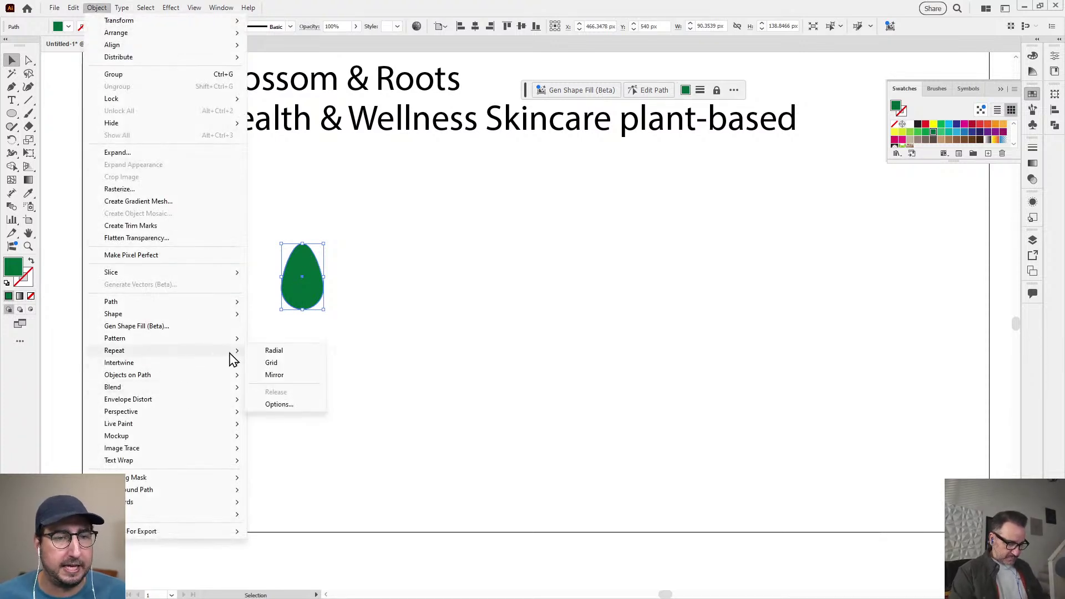
pyautogui.click(274, 351)
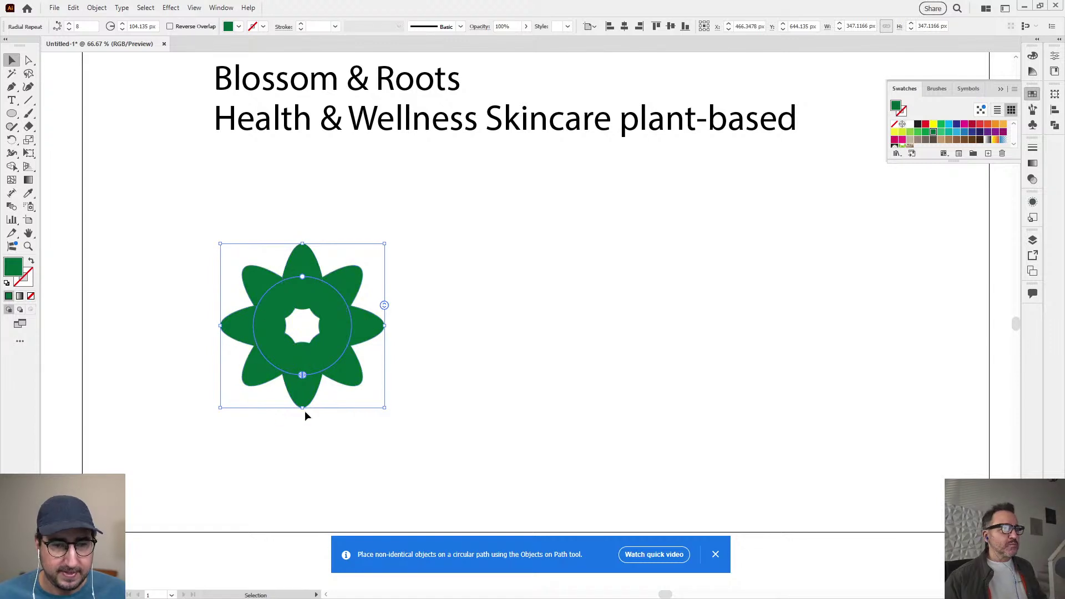
pyautogui.moveTo(385, 305)
pyautogui.mouseDown()
pyautogui.moveTo(381, 282)
pyautogui.moveTo(384, 330)
pyautogui.moveTo(385, 322)
pyautogui.mouseUp()
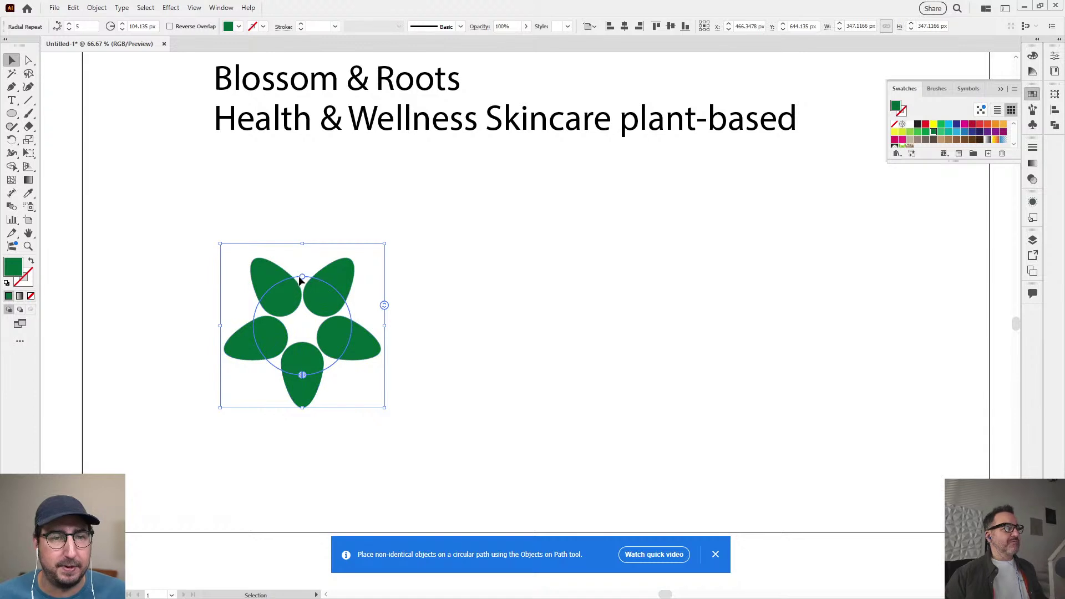
pyautogui.moveTo(303, 277); pyautogui.dragTo(302, 264)
pyautogui.click(517, 284)
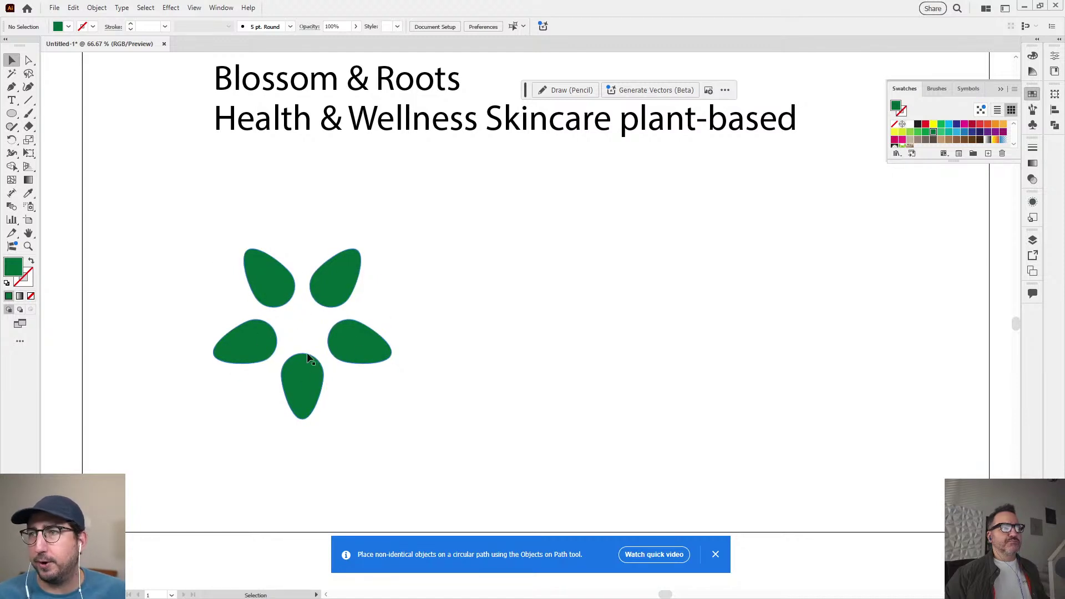
# Duplicate the five-petal radial repeat and place the copy beside the original at the same height
pyautogui.click(326, 327)
pyautogui.click(450, 316)
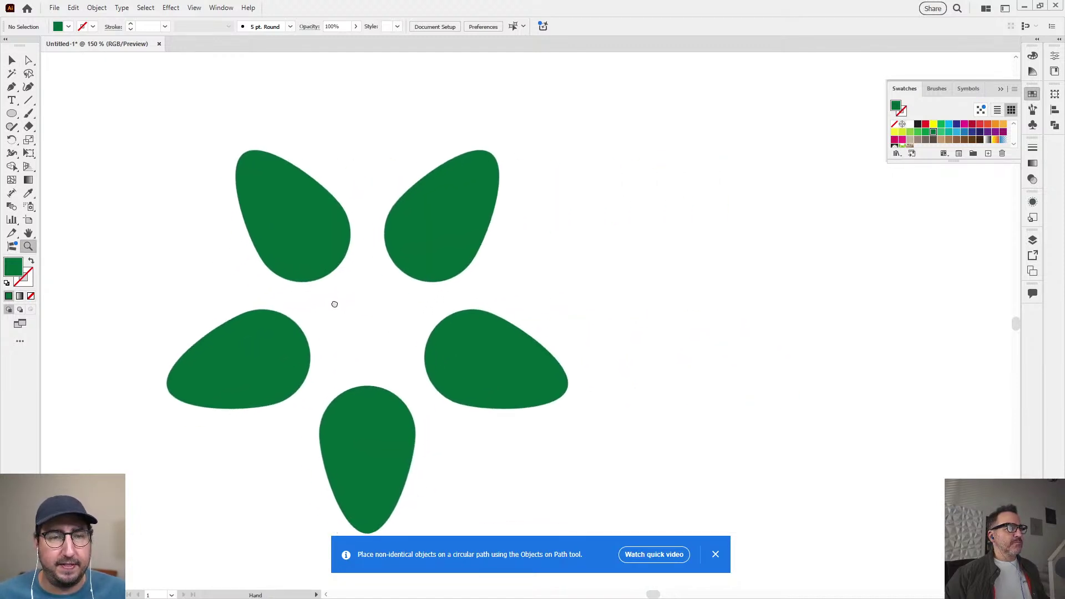
pyautogui.moveTo(334, 304); pyautogui.dragTo(352, 288)
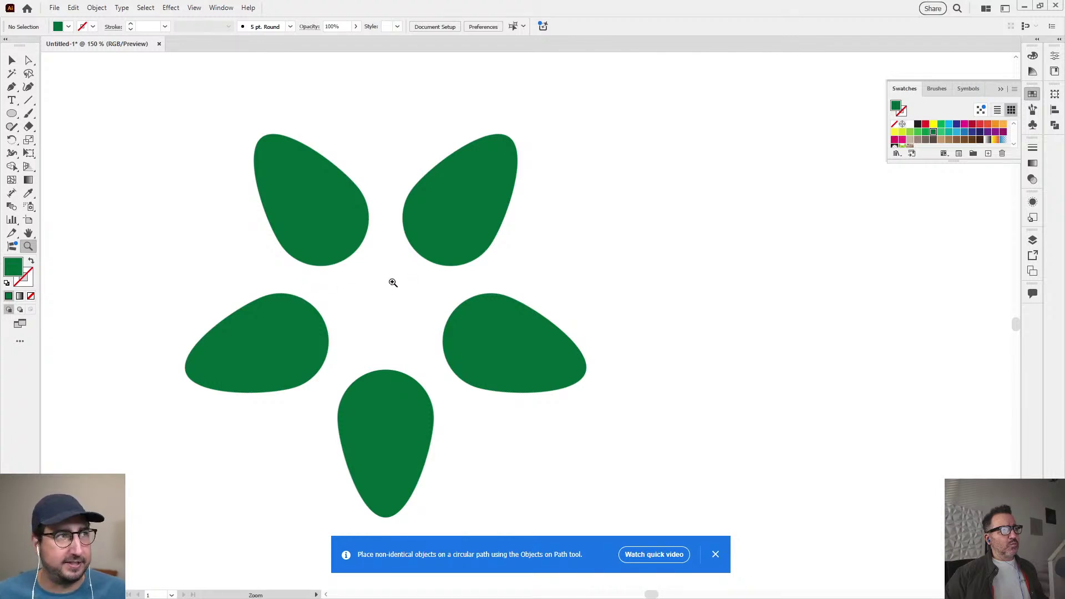
pyautogui.keyDown('alt'); pyautogui.click(392, 281); pyautogui.keyUp('alt')
pyautogui.moveTo(442, 268); pyautogui.dragTo(584, 277)
pyautogui.press('v')
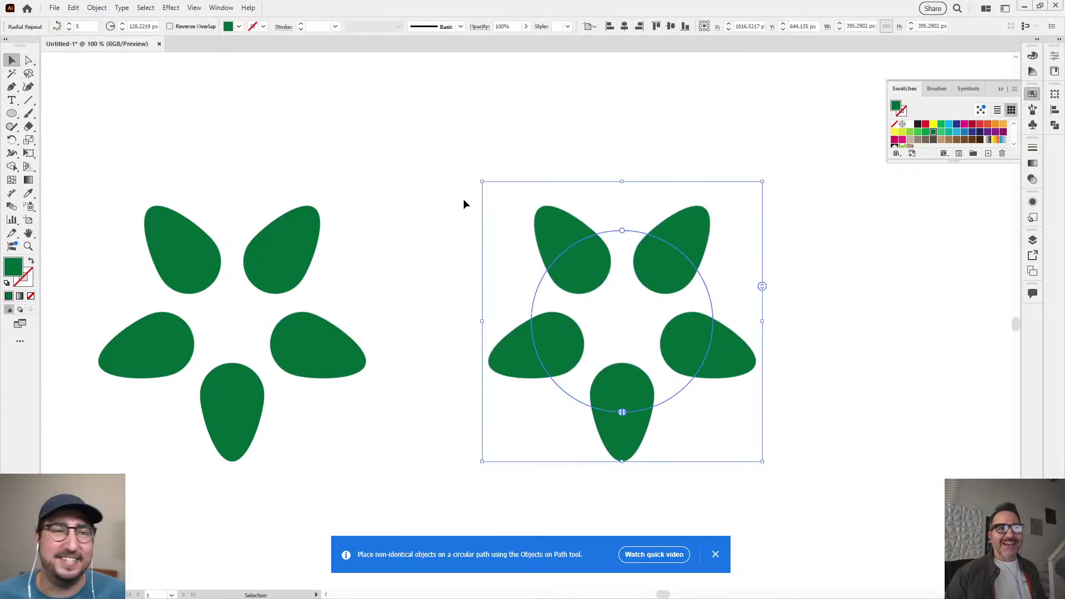
# Draw a circle about 256 px in diameter centred on the copied petal repeat and swap its fill and stroke
pyautogui.click(518, 266)
pyautogui.hscroll(5, 518, 266)
pyautogui.click(430, 292)
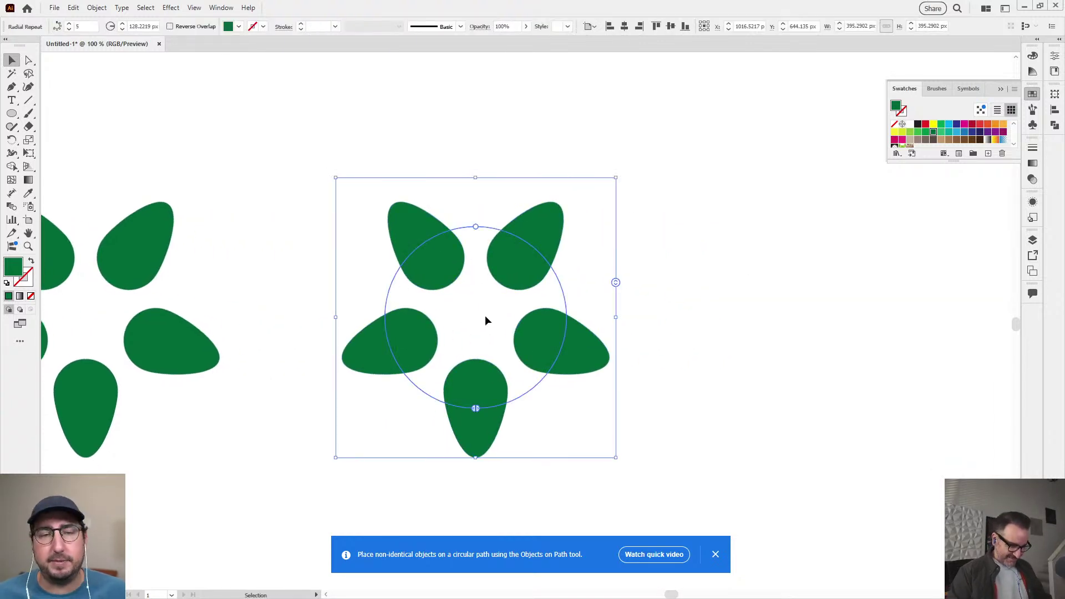
pyautogui.press('l')
pyautogui.moveTo(475, 315); pyautogui.dragTo(384, 235)
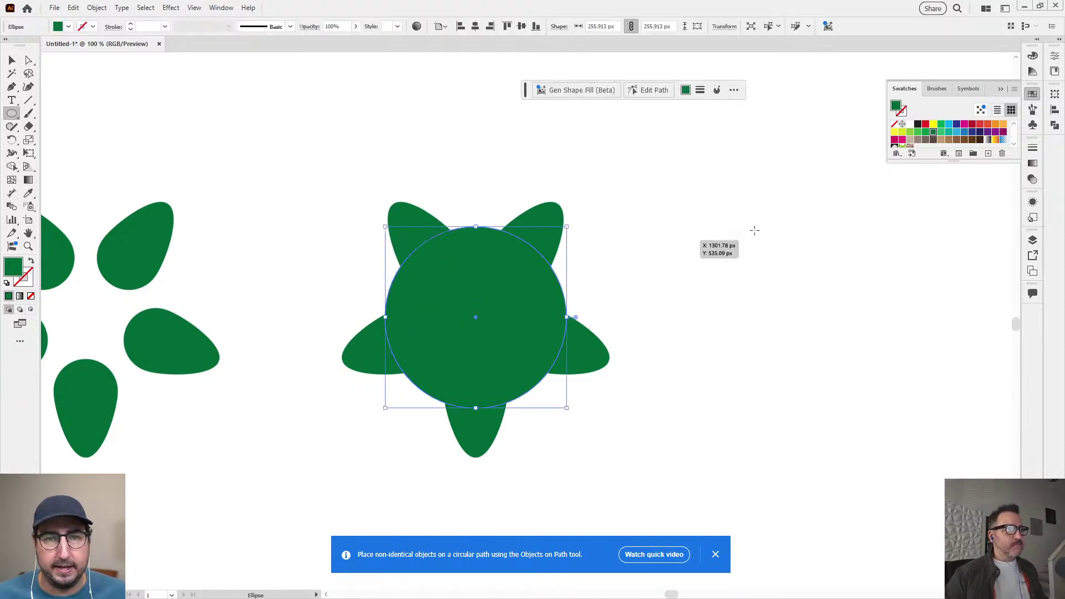
pyautogui.hotkey('shift', 'x')
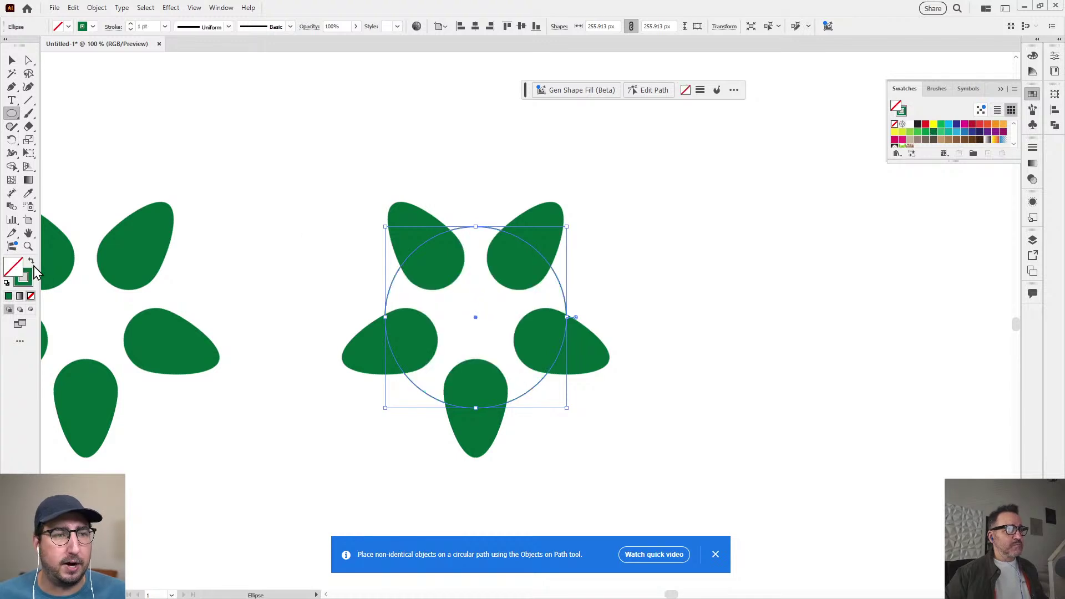
# Change the circle's stroke colour to a bright green, 1EC321
pyautogui.click(27, 279)
pyautogui.doubleClick(26, 279)
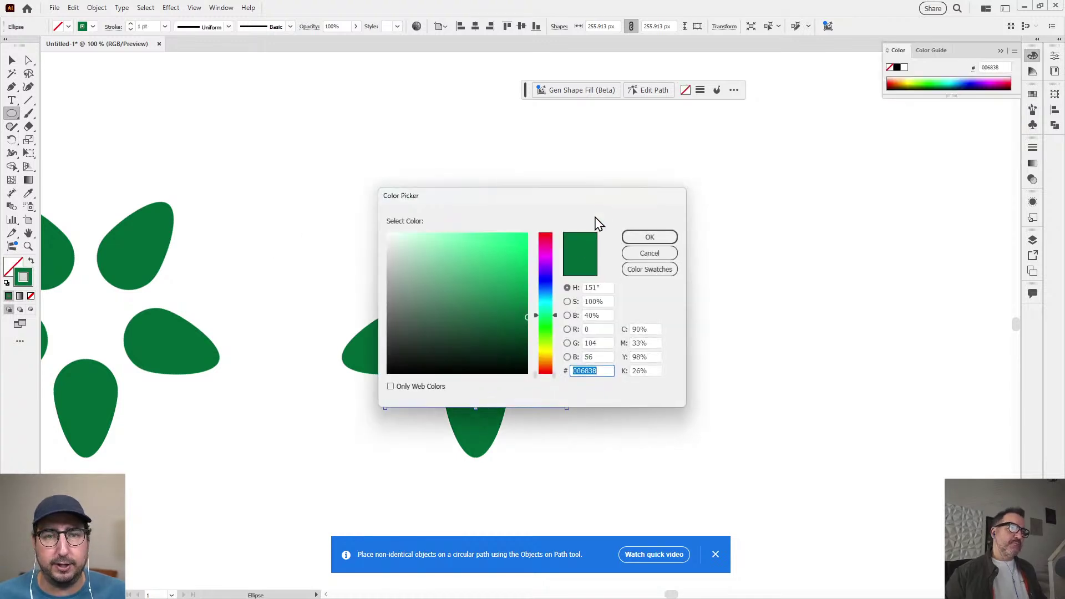
pyautogui.click(509, 289)
pyautogui.click(545, 326)
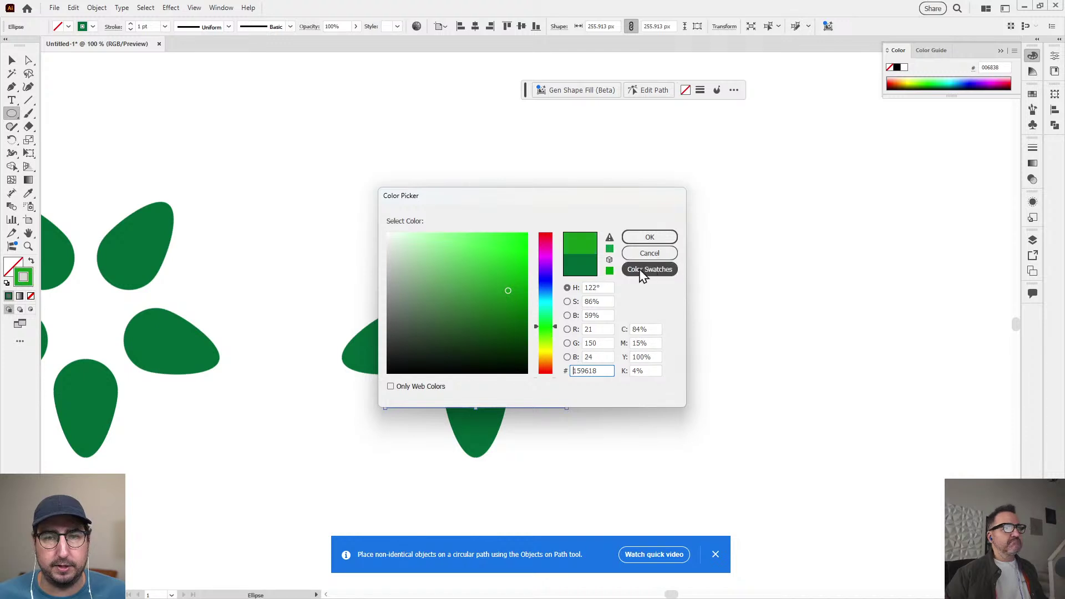
pyautogui.click(507, 265)
pyautogui.click(649, 237)
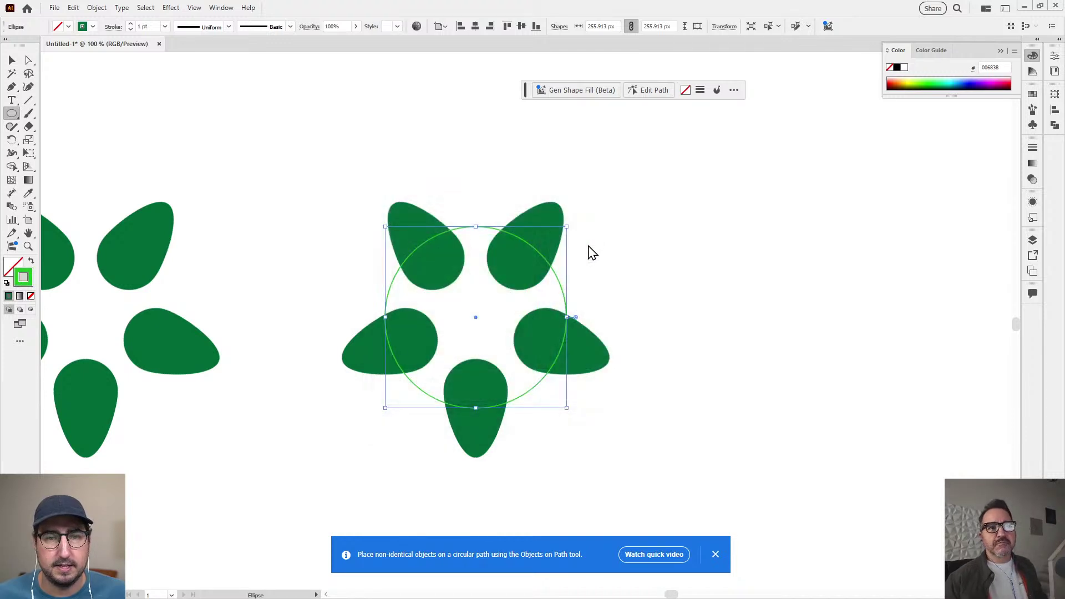
# Set the circle's stroke weight to 20 pt
pyautogui.click(145, 27)
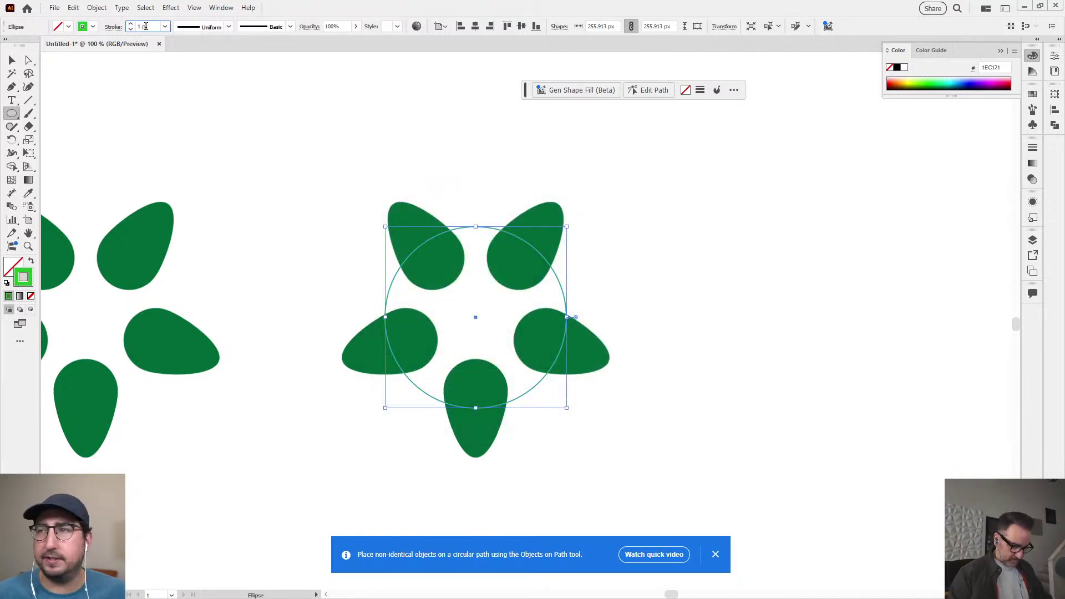
pyautogui.write('10')
pyautogui.press('Return')
pyautogui.write('20')
pyautogui.press('Return')
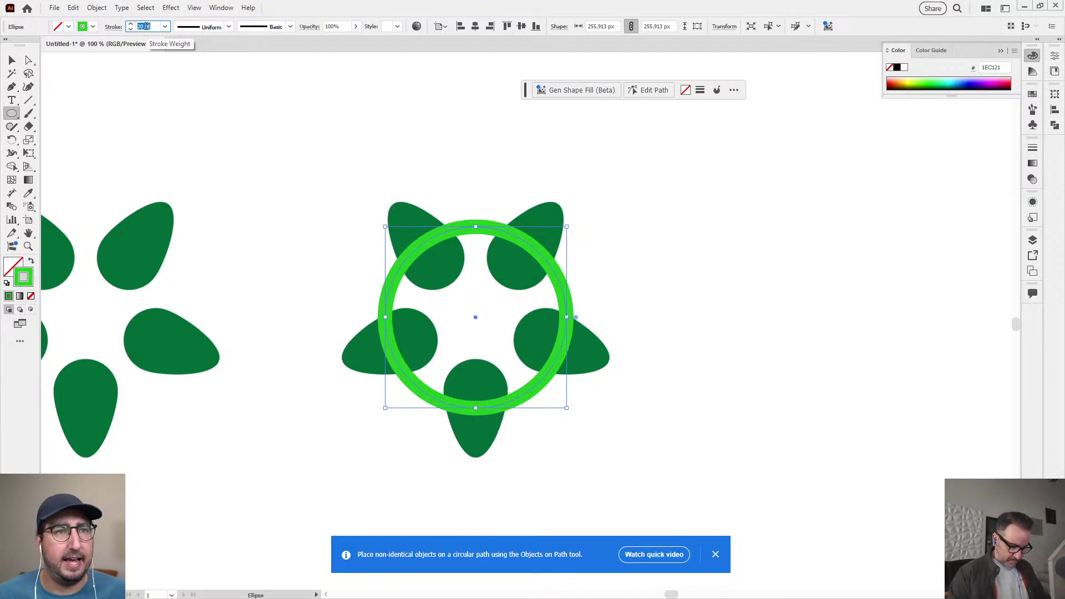
pyautogui.press('Escape')
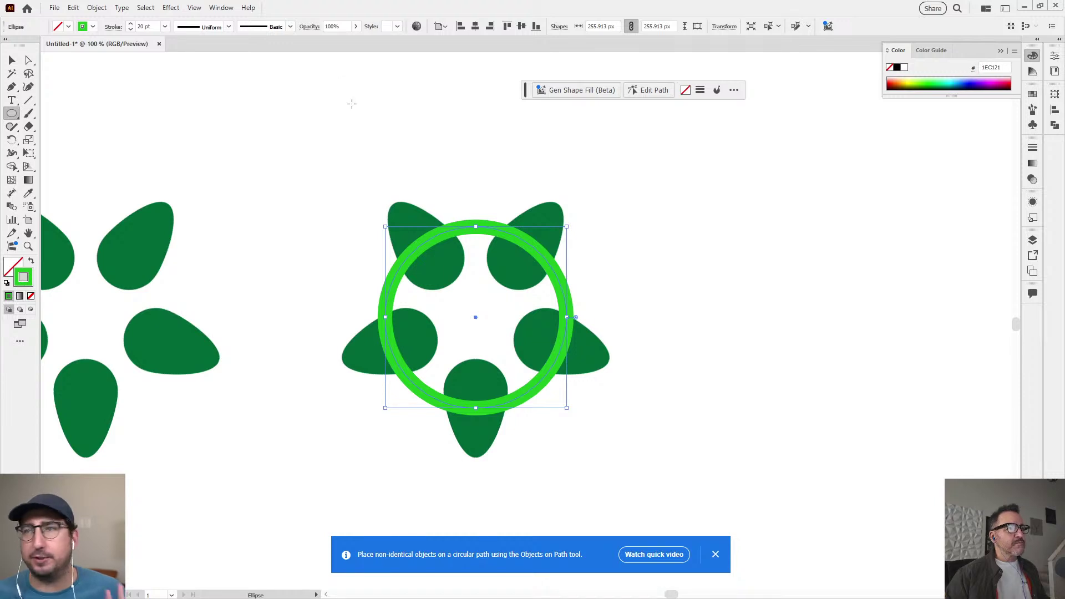
# Start the Zig Zag distort effect on the green circle with smooth points and uncover the artwork behind the dialog
pyautogui.click(213, 9)
pyautogui.moveTo(195, 10)
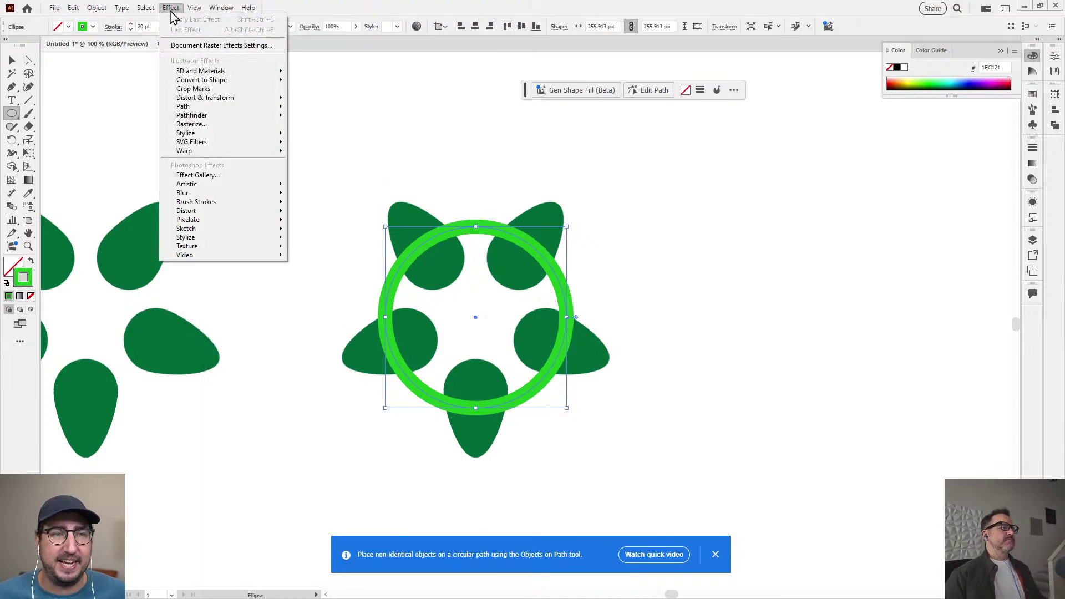
pyautogui.moveTo(233, 99)
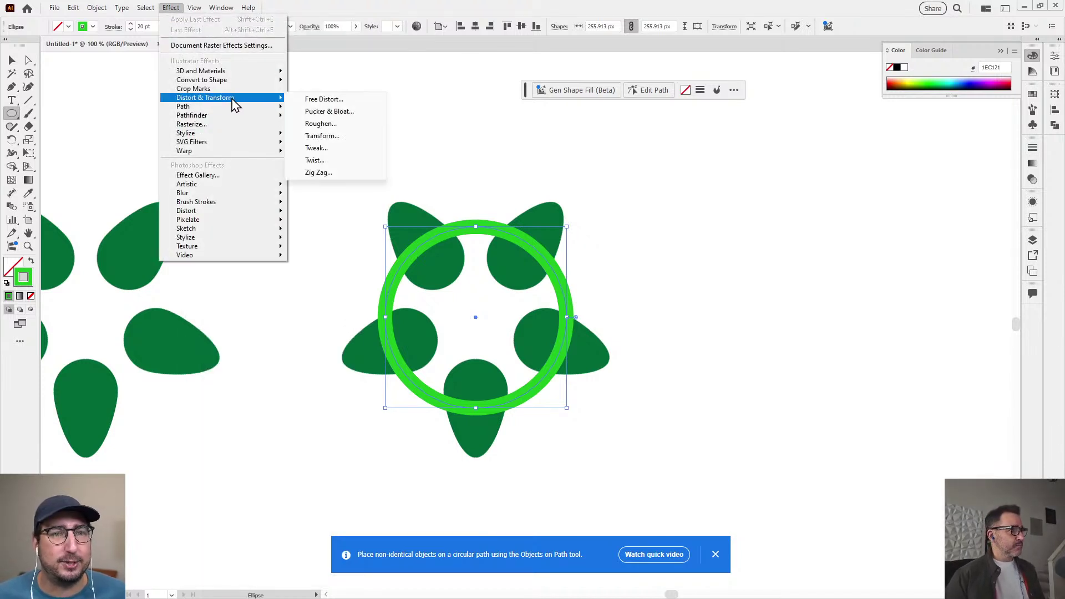
pyautogui.click(326, 174)
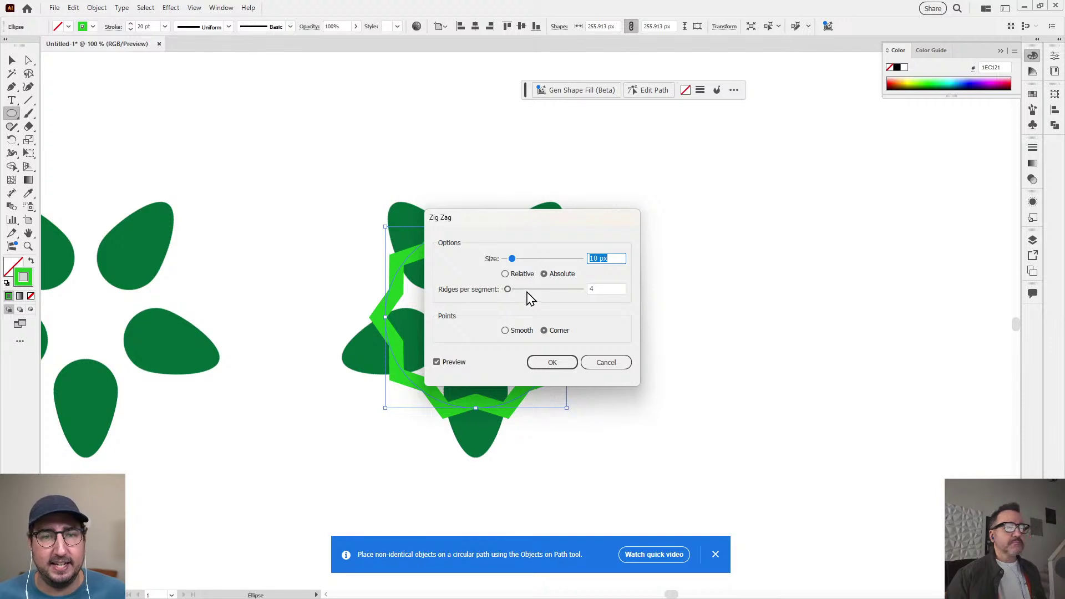
pyautogui.click(519, 331)
pyautogui.moveTo(474, 218); pyautogui.dragTo(754, 186)
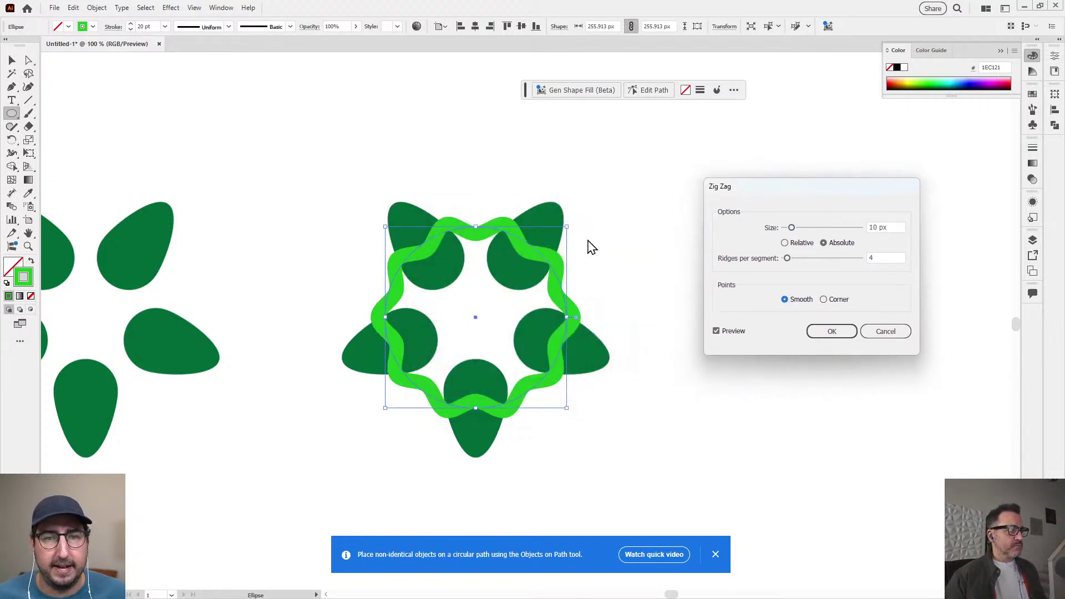
# Try a Zig Zag size of 20 px with different ridge counts, ending at 5 ridges per segment
pyautogui.click(884, 227)
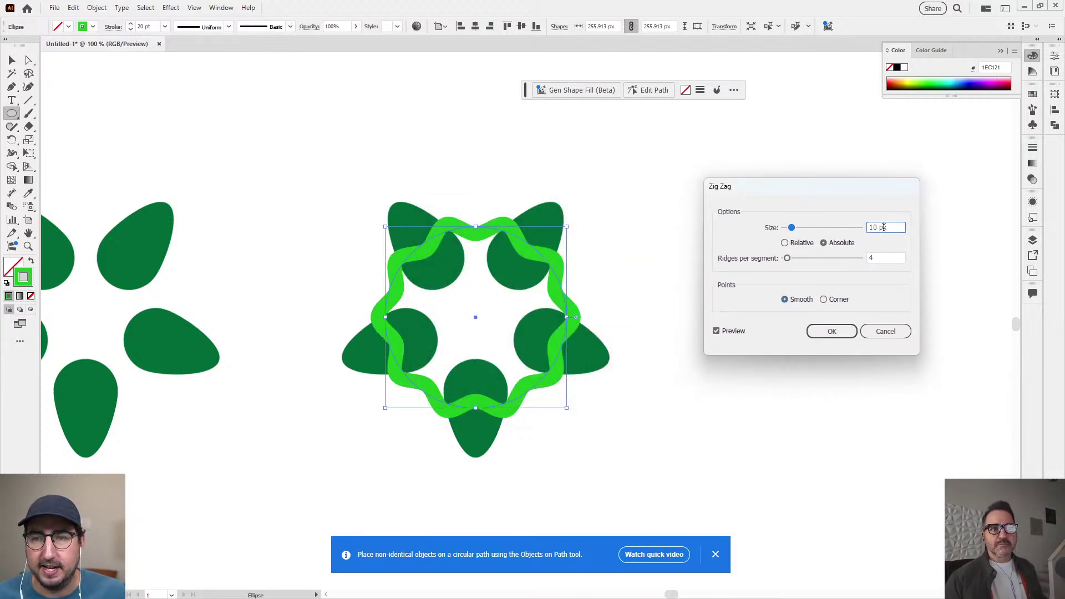
pyautogui.hotkey('shift', 'Up')
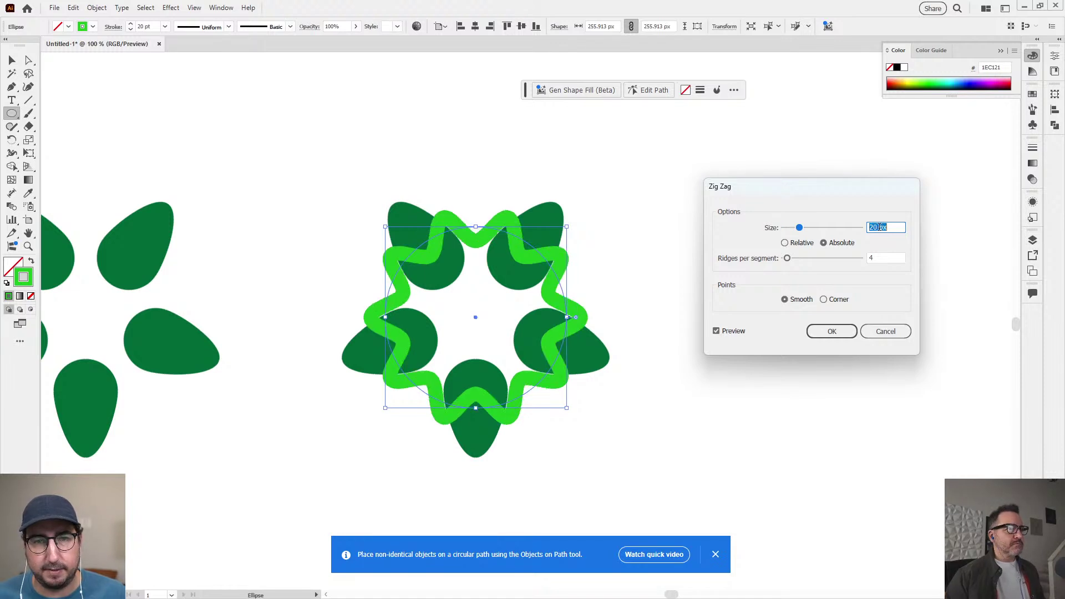
pyautogui.click(879, 258)
pyautogui.press('Down')
pyautogui.press('Down')
pyautogui.press('Down')
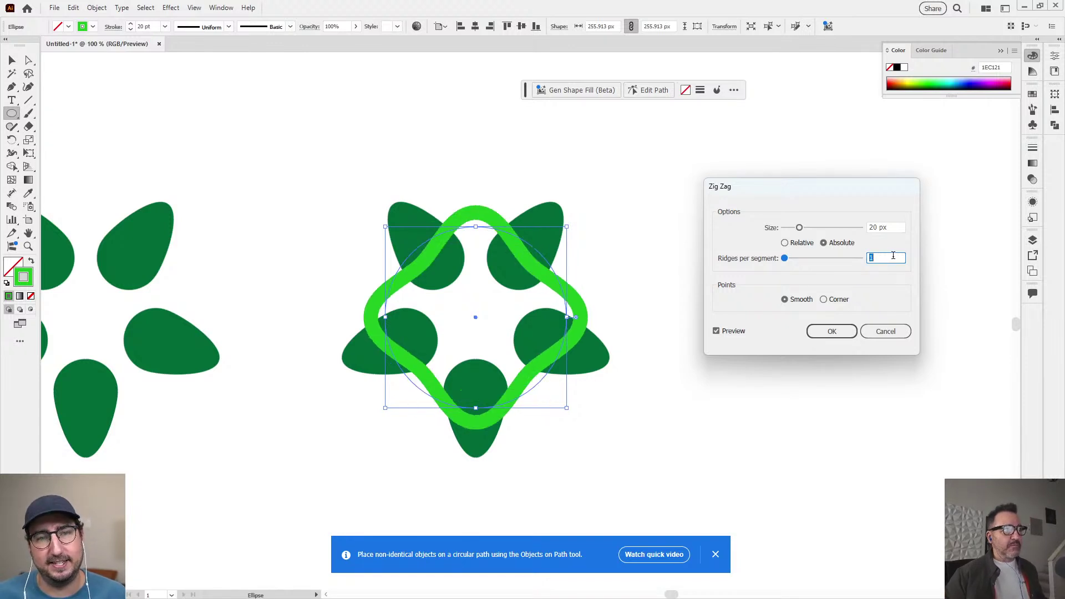
pyautogui.press('Up')
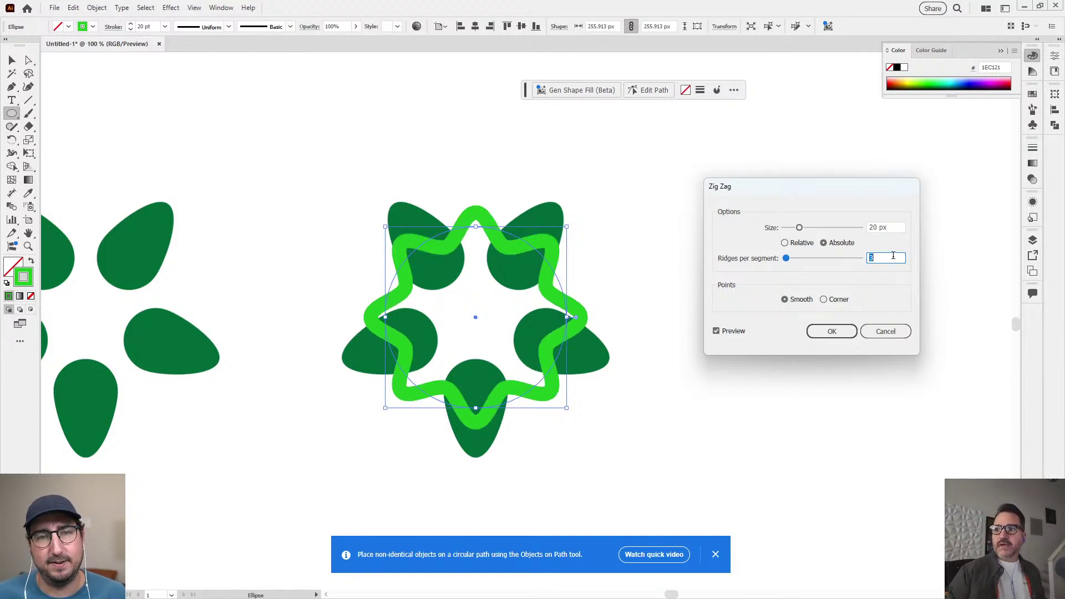
pyautogui.press('Up')
pyautogui.press('Up')
pyautogui.press('Up')
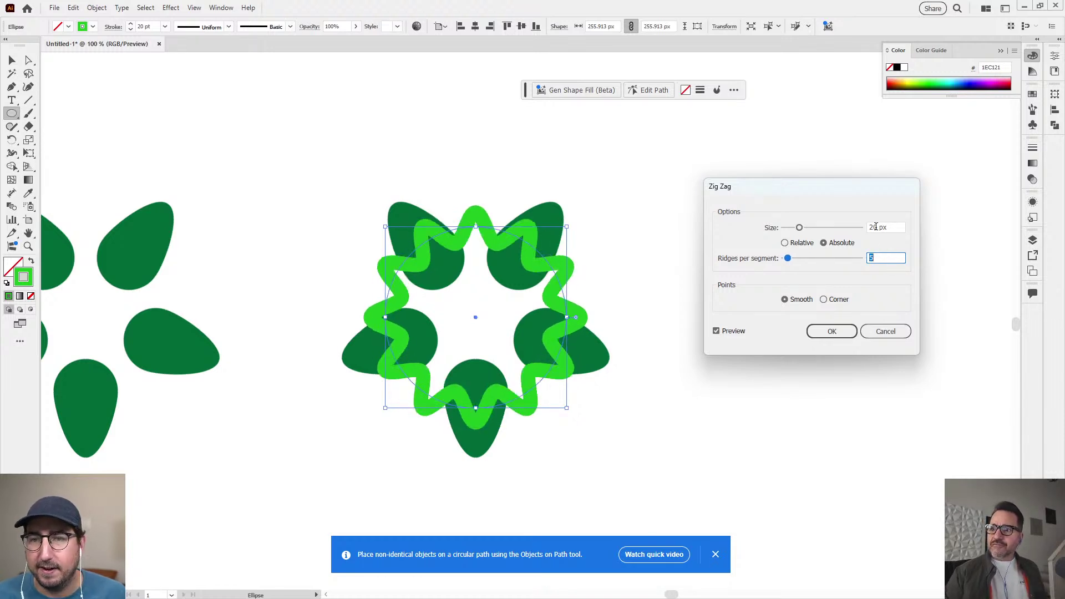
# Try smaller Zig Zag sizes from 17 px down to 1 px, ending at 4 px
pyautogui.click(875, 228)
pyautogui.hotkey('shift', 'Down')
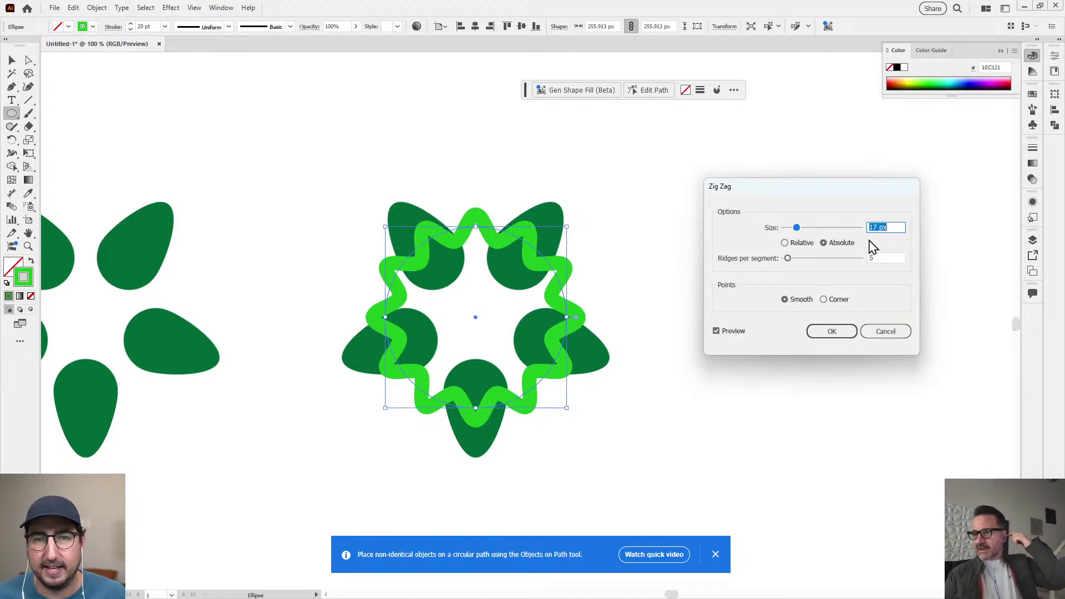
pyautogui.press('Down')
pyautogui.press('Down')
pyautogui.press('Down')
pyautogui.press('Down')
pyautogui.press('Down')
pyautogui.press('Down')
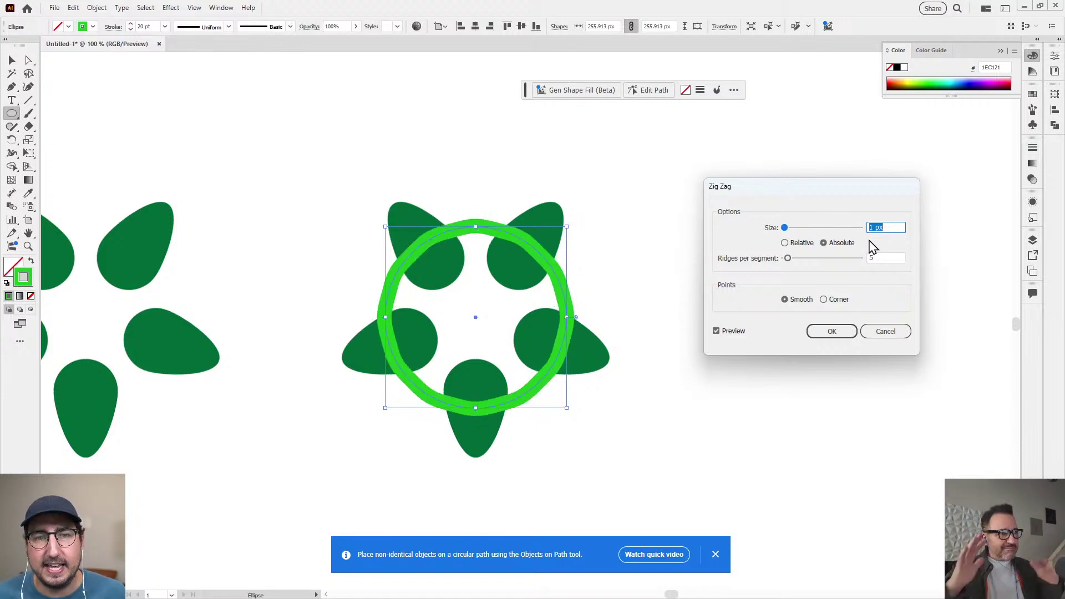
# Set the Zig Zag effect to 3 ridges per segment and a size of 10 px, and apply it to the circle
pyautogui.click(881, 256)
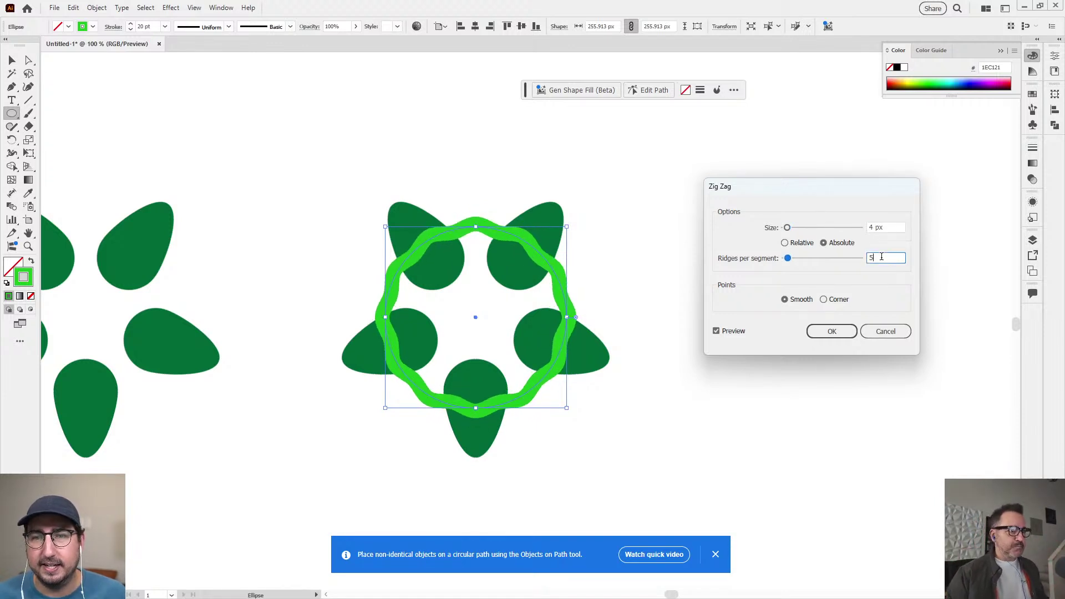
pyautogui.press('Down')
pyautogui.press('Down')
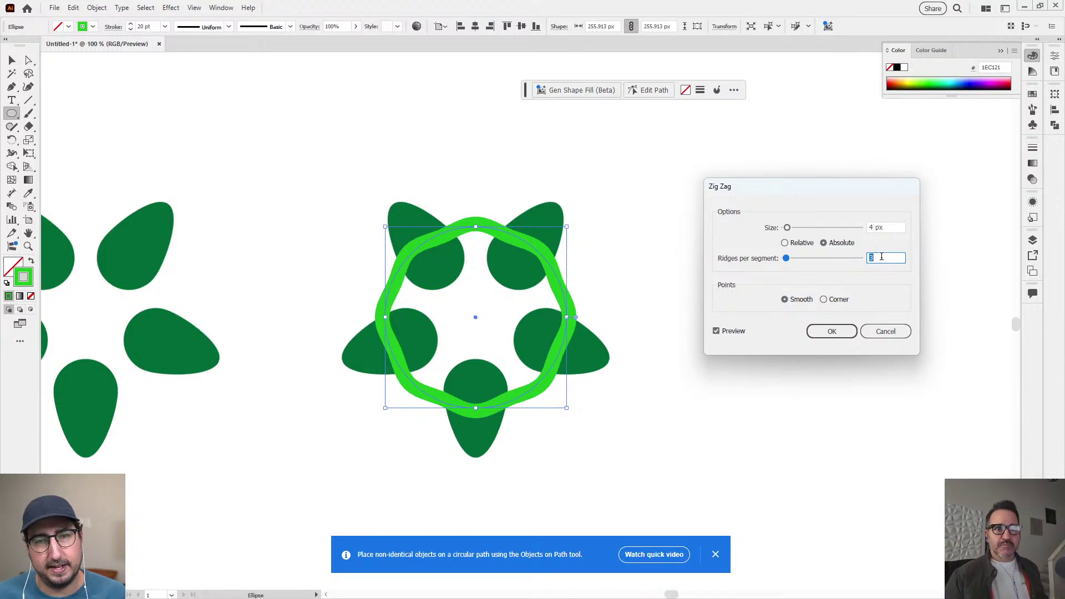
pyautogui.click(885, 227)
pyautogui.hotkey('shift', 'Up')
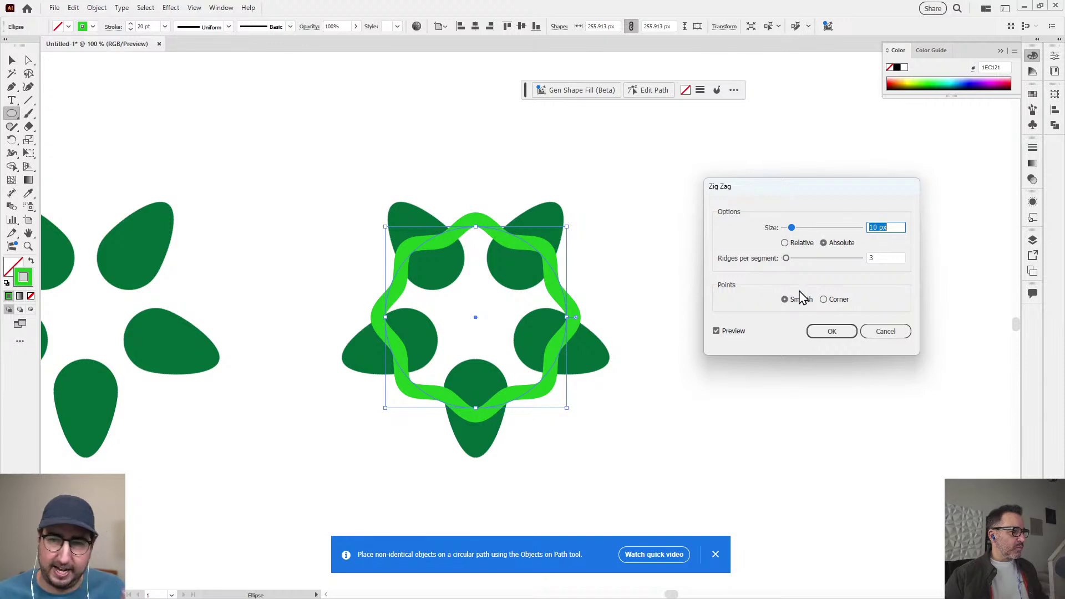
pyautogui.click(835, 332)
# Rotate the petal repeat behind the wavy ring by 180° so one petal points straight up, and deselect it
pyautogui.press('v')
pyautogui.click(534, 211)
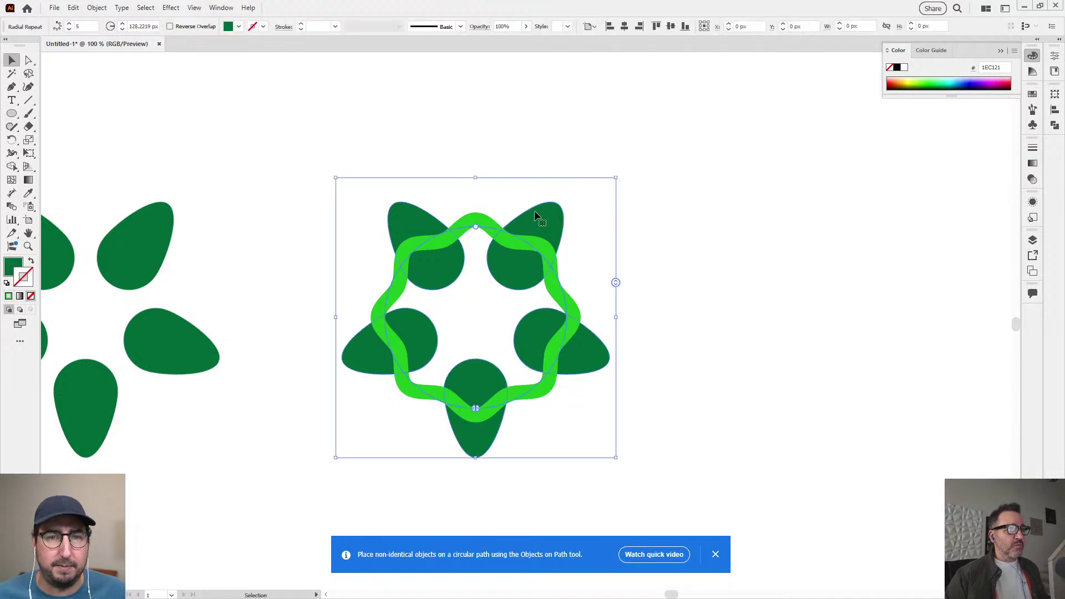
pyautogui.press('r')
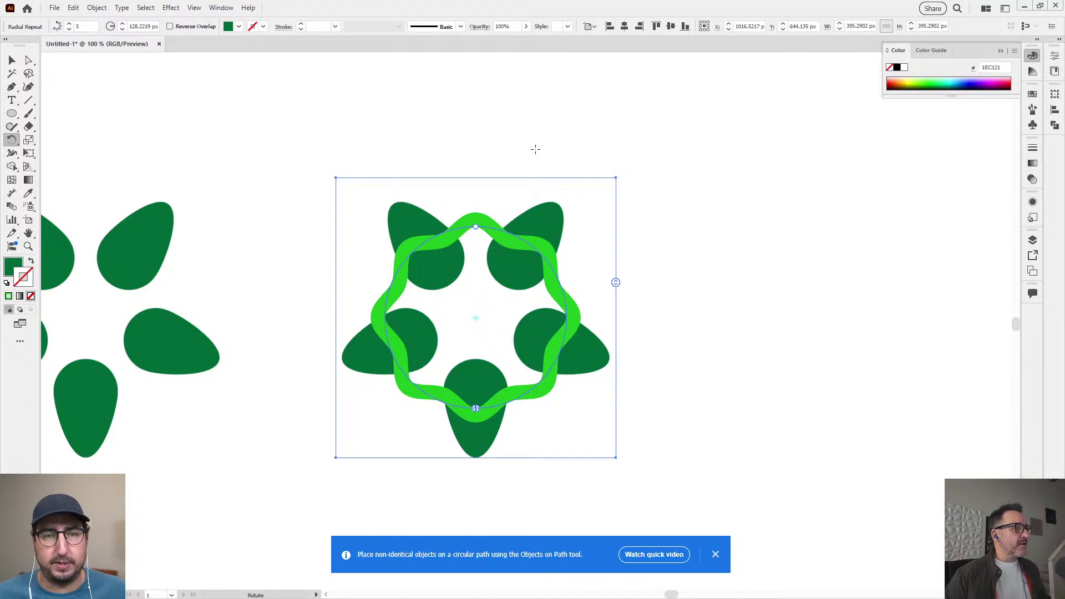
pyautogui.moveTo(560, 157); pyautogui.dragTo(444, 499)
pyautogui.press('v')
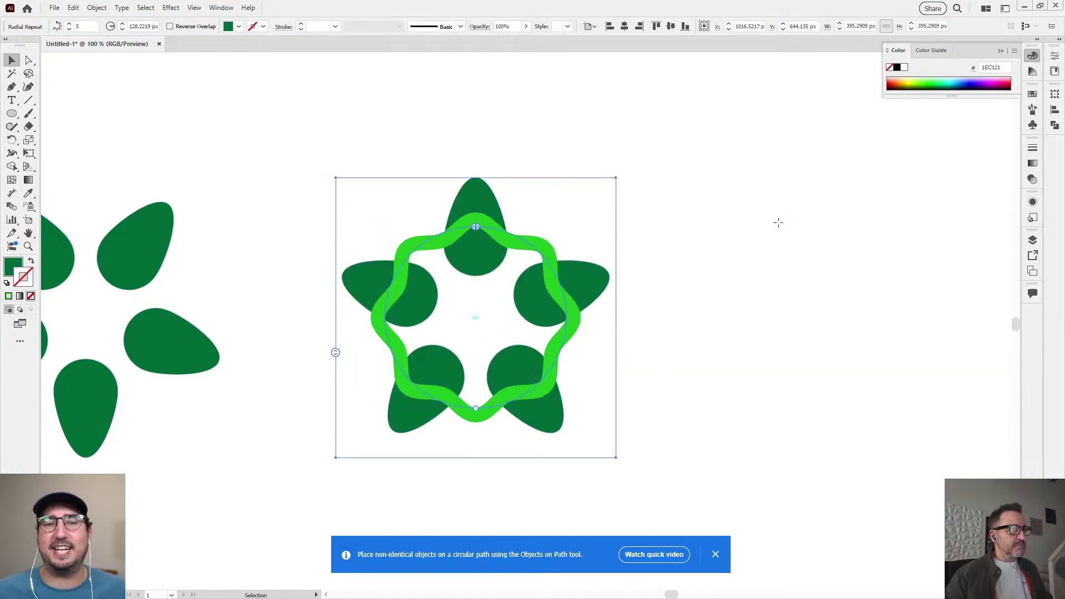
pyautogui.click(777, 221)
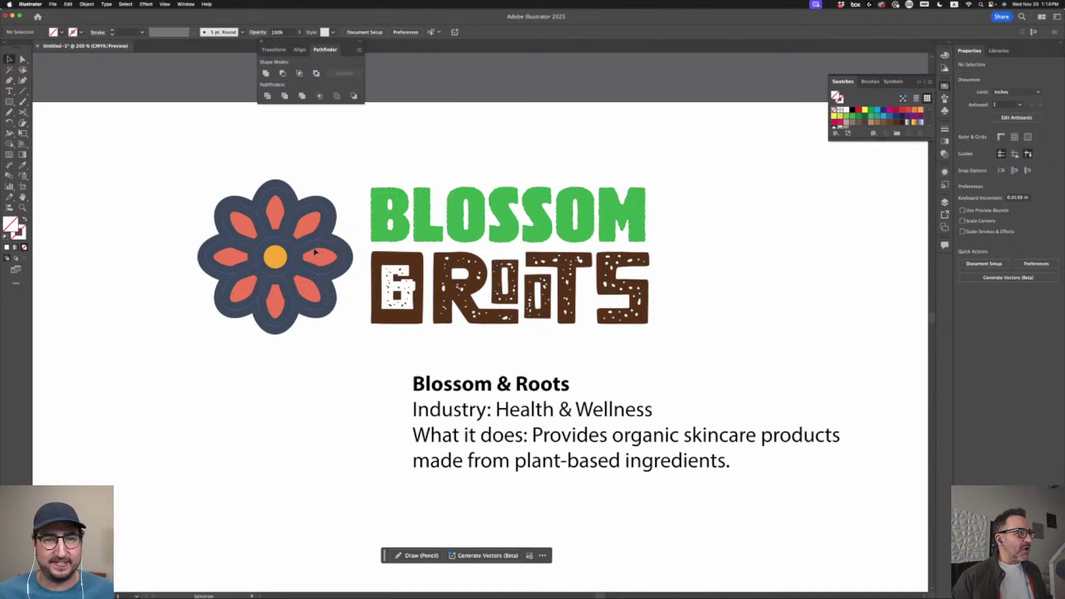
# In the Blossom & Roots document, enlarge the flower beside the lettering to about 3.5 in wide
pyautogui.click(315, 251)
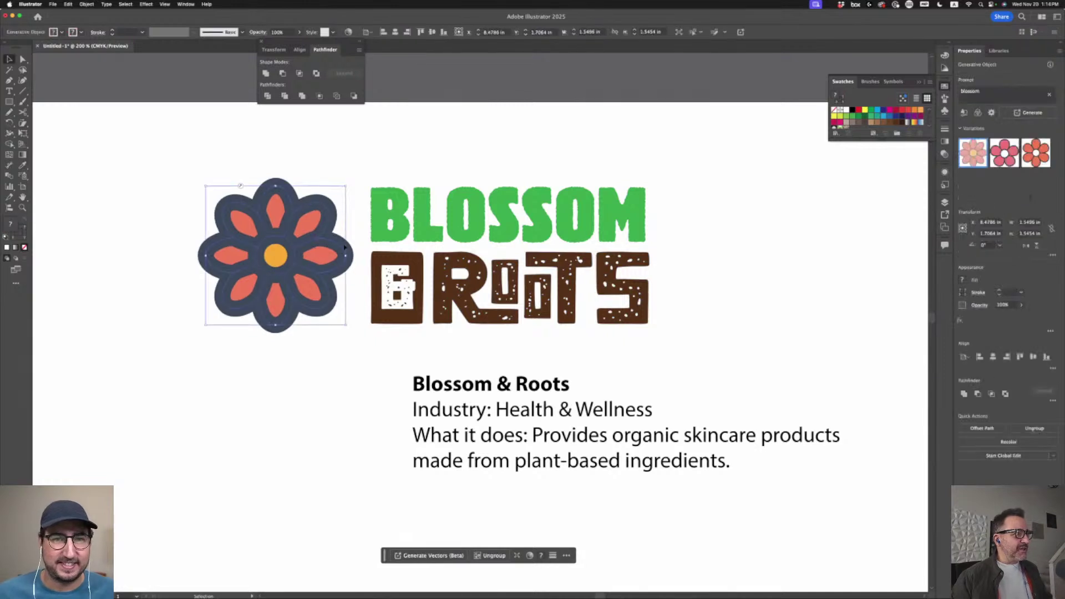
pyautogui.moveTo(204, 324); pyautogui.dragTo(186, 500)
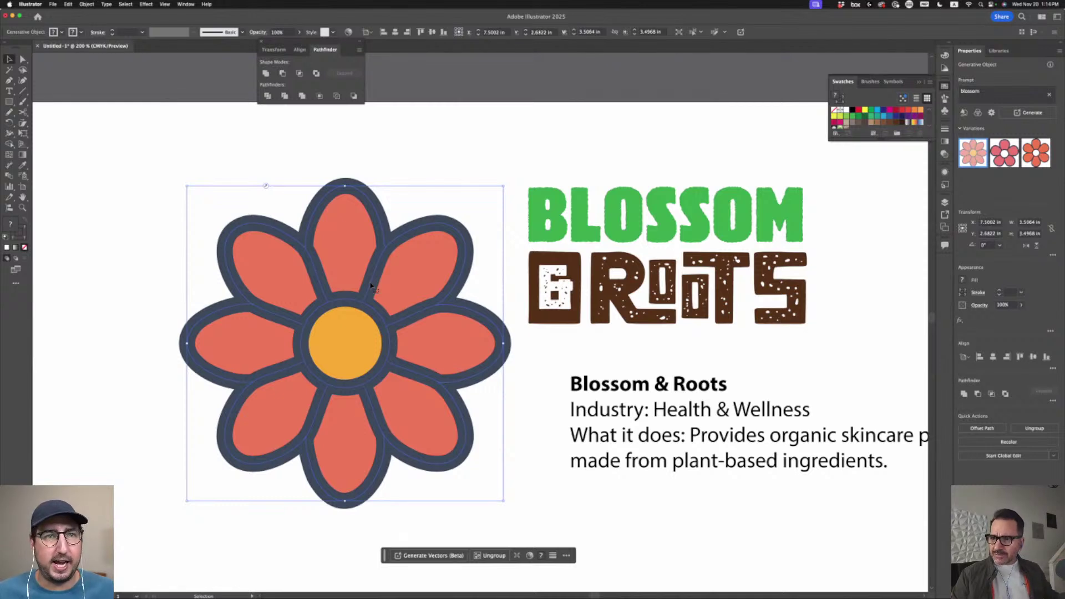
# Try roughening the petal and centre outlines of the flower with the Wrinkle tool
pyautogui.click(16, 283)
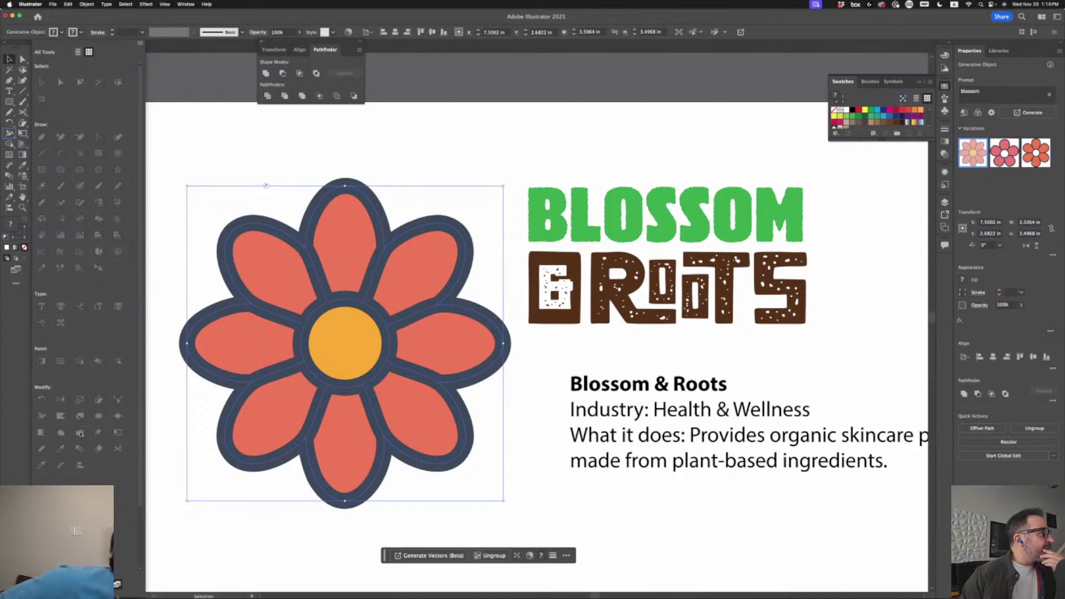
pyautogui.click(15, 283)
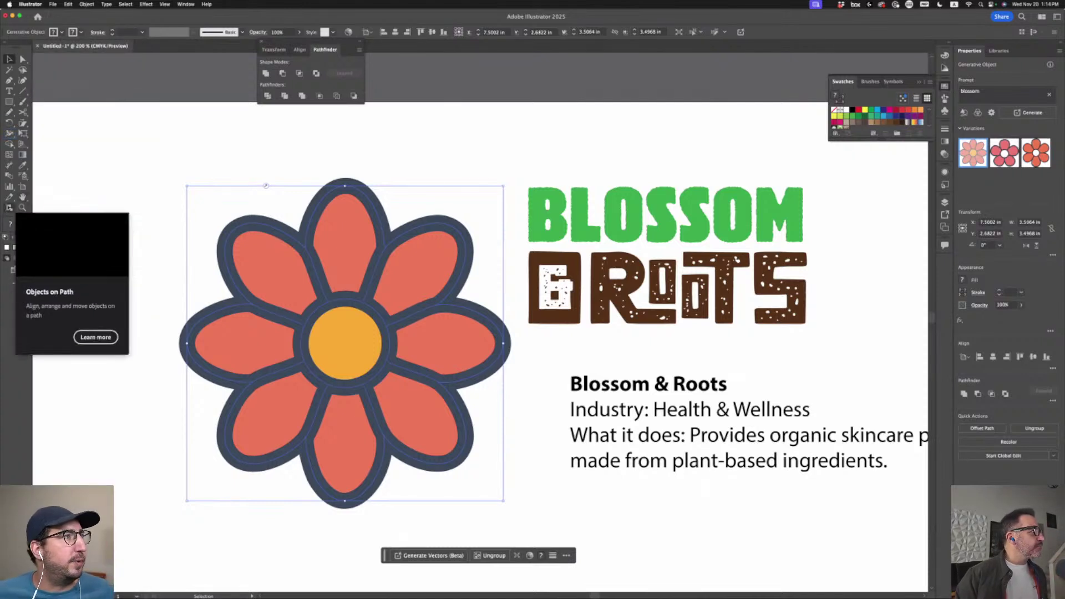
pyautogui.click(9, 197)
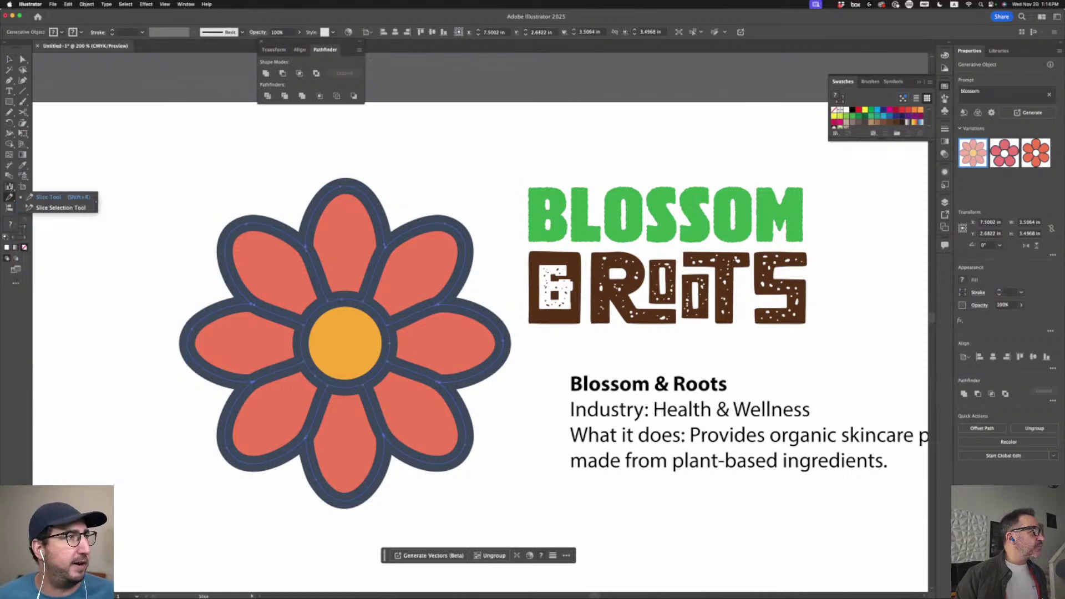
pyautogui.click(9, 187)
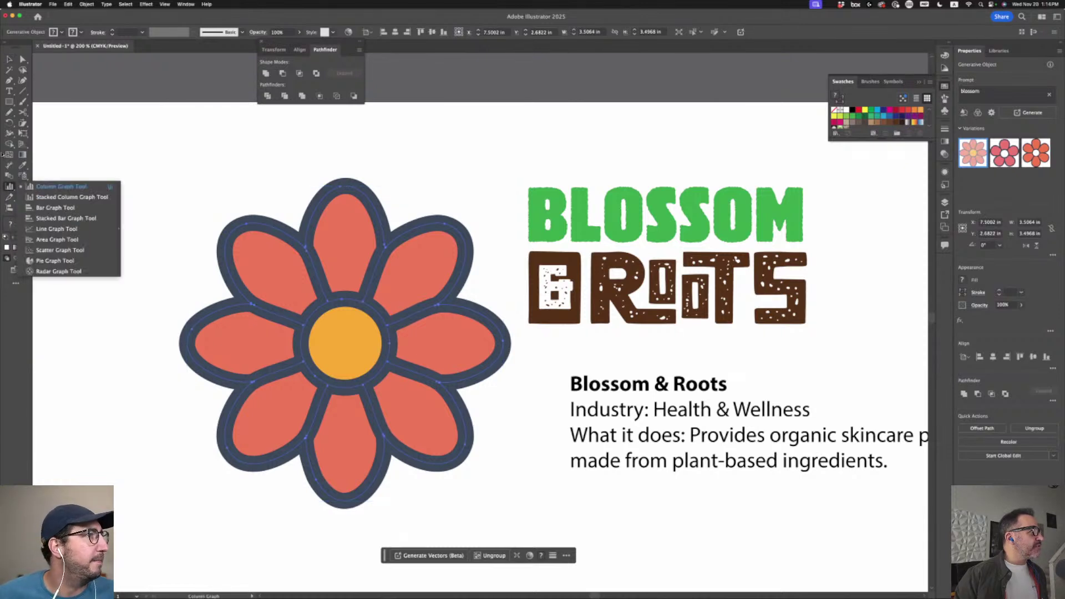
pyautogui.click(10, 133)
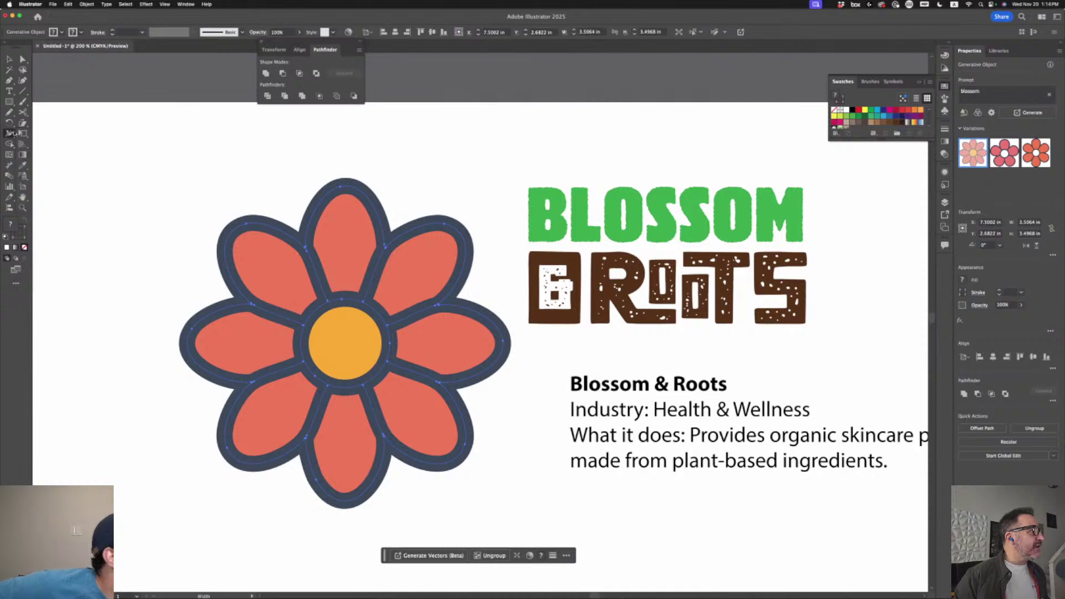
pyautogui.click(12, 134)
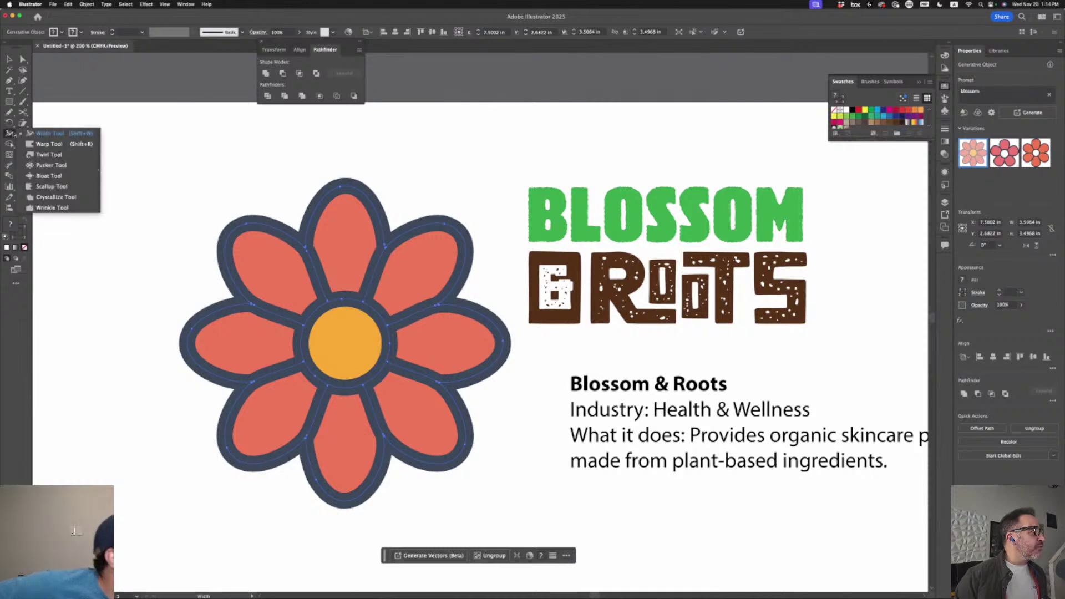
pyautogui.click(50, 208)
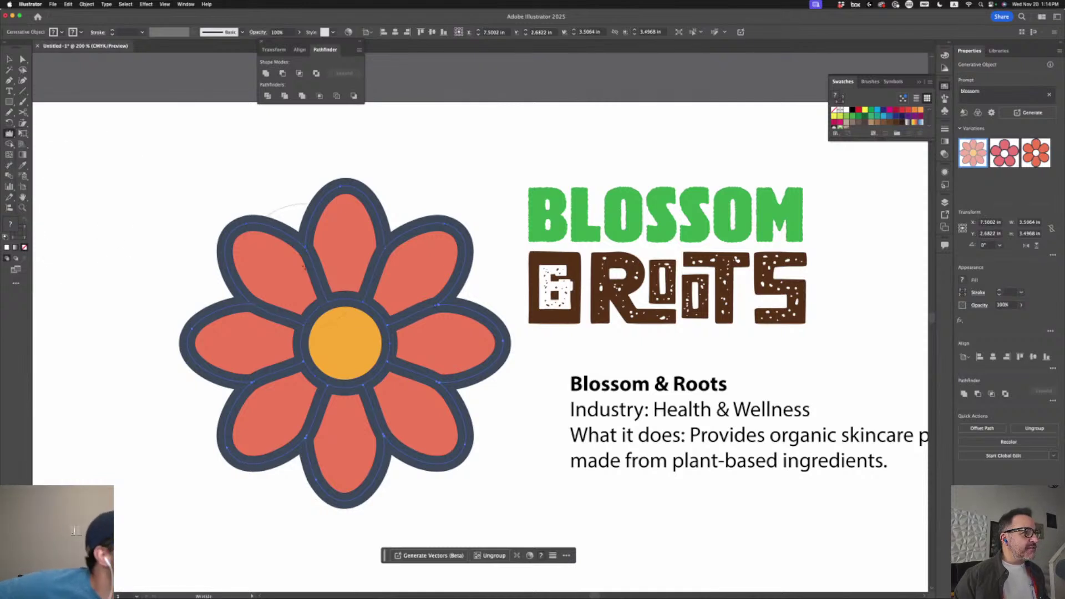
pyautogui.moveTo(304, 267)
pyautogui.mouseDown()
pyautogui.moveTo(294, 219)
pyautogui.moveTo(349, 285)
pyautogui.moveTo(393, 216)
pyautogui.moveTo(417, 353)
pyautogui.moveTo(438, 400)
pyautogui.moveTo(410, 444)
pyautogui.moveTo(344, 460)
pyautogui.moveTo(274, 442)
pyautogui.moveTo(222, 369)
pyautogui.moveTo(242, 340)
pyautogui.mouseUp()
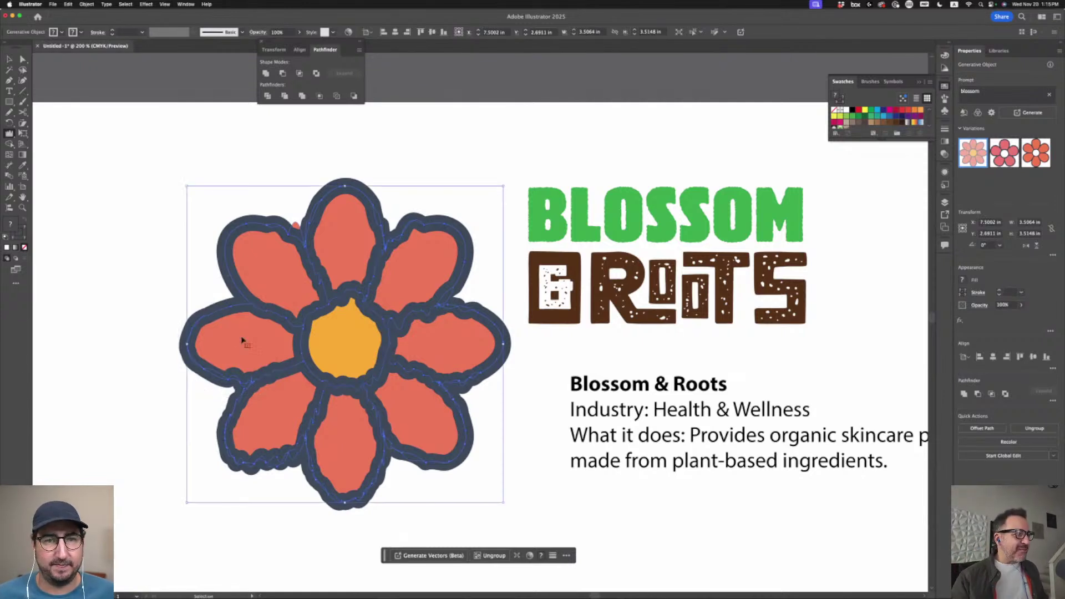
# Undo all the wrinkle strokes on the flower
pyautogui.press('super+z')
pyautogui.press('super+z')
pyautogui.press('super+z')
pyautogui.press('super+z')
pyautogui.press('super+z')
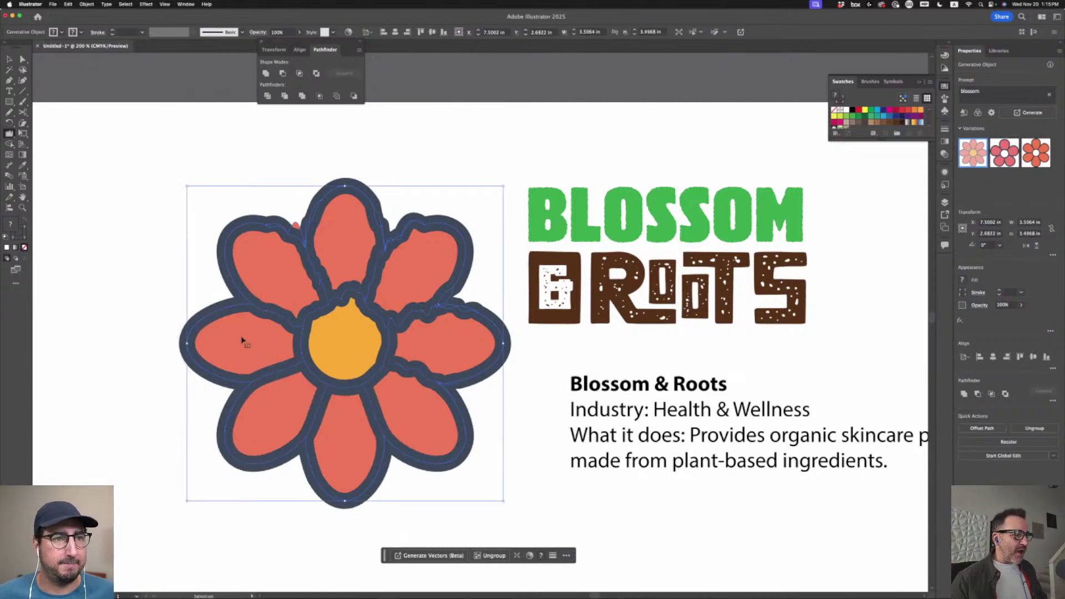
pyautogui.press('super+z')
pyautogui.press('super+z')
pyautogui.press('super+z')
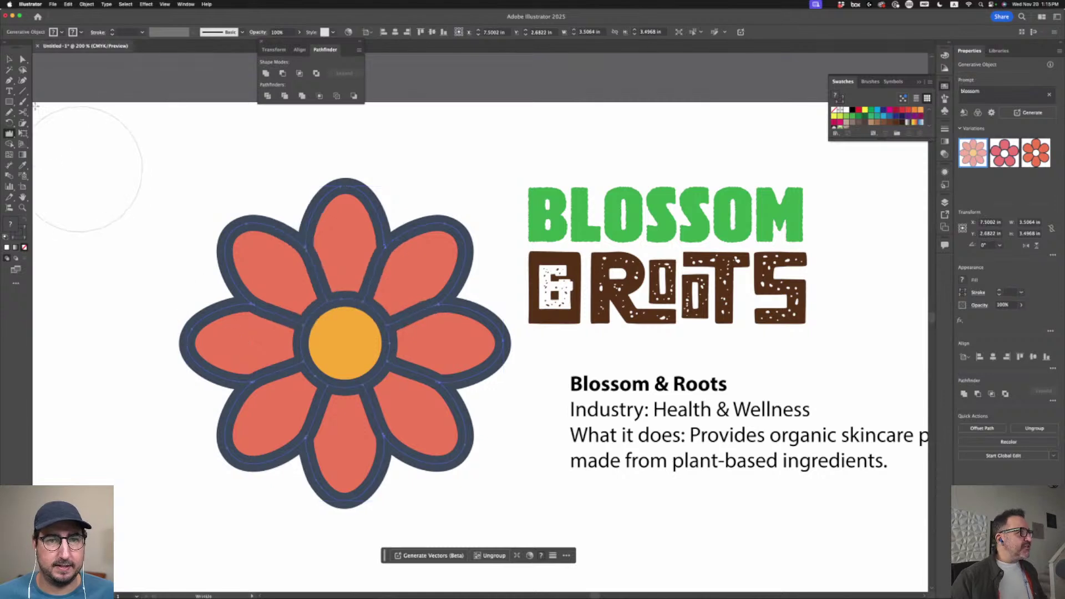
# Move the flower farther from the lettering and enlarge it to about 4.1 in wide
pyautogui.press('v')
pyautogui.click(157, 112)
pyautogui.hscroll(-5, 397, 322)
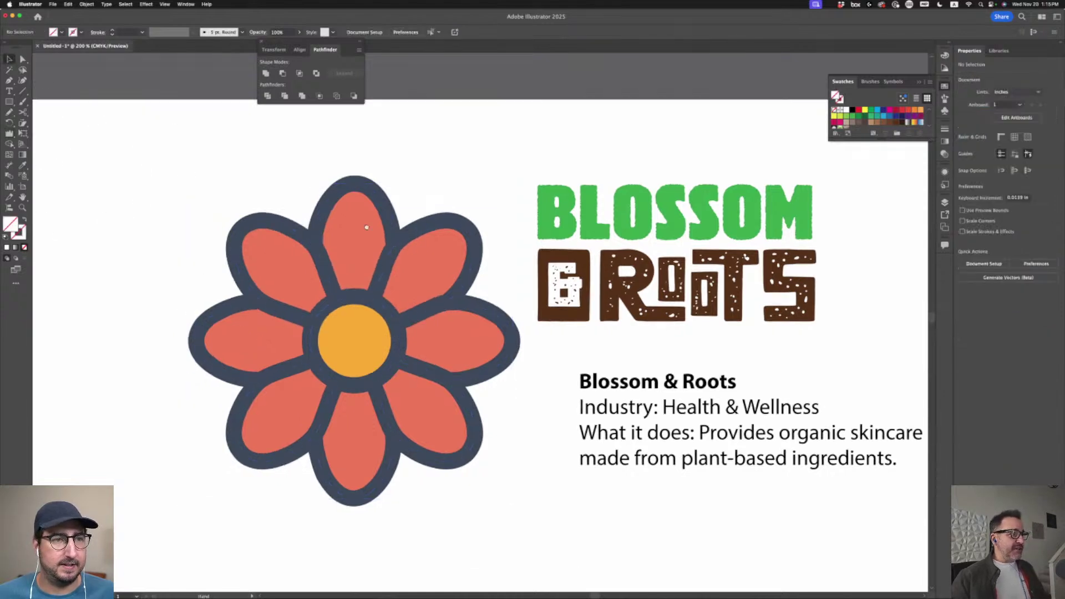
pyautogui.scroll(-1, 397, 321)
pyautogui.press('super+z')
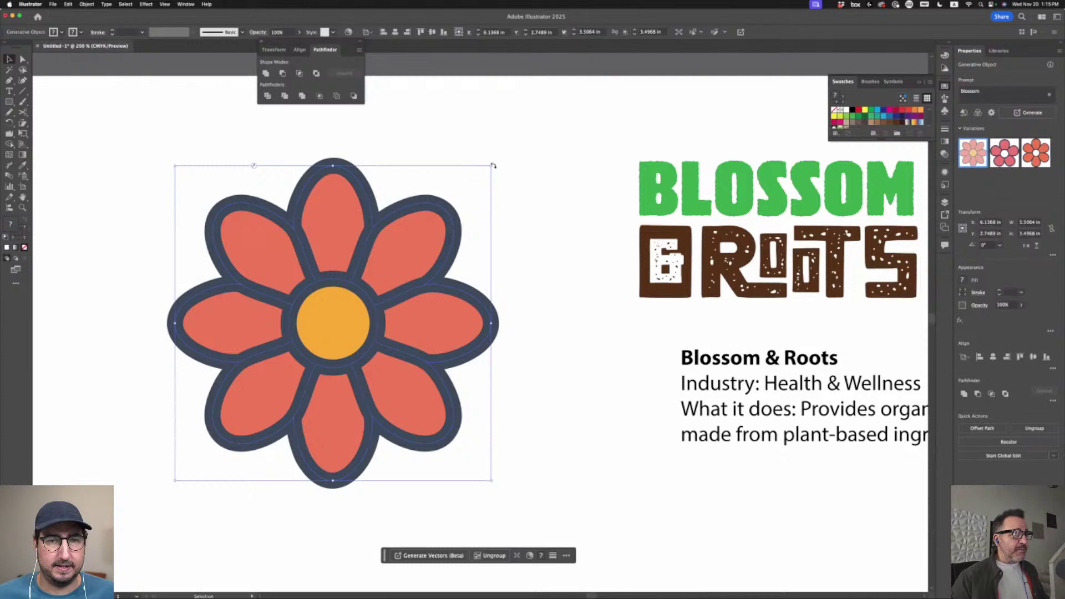
pyautogui.press('super+z')
pyautogui.press('super+z')
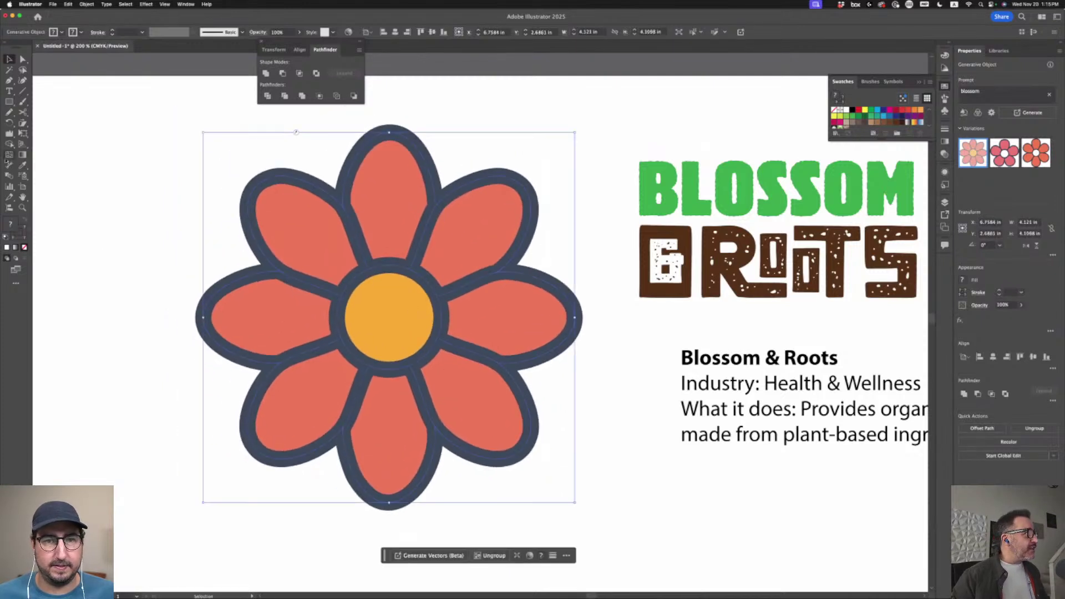
# Set the Wrinkle tool's brush width to 0.75 in
pyautogui.doubleClick(9, 133)
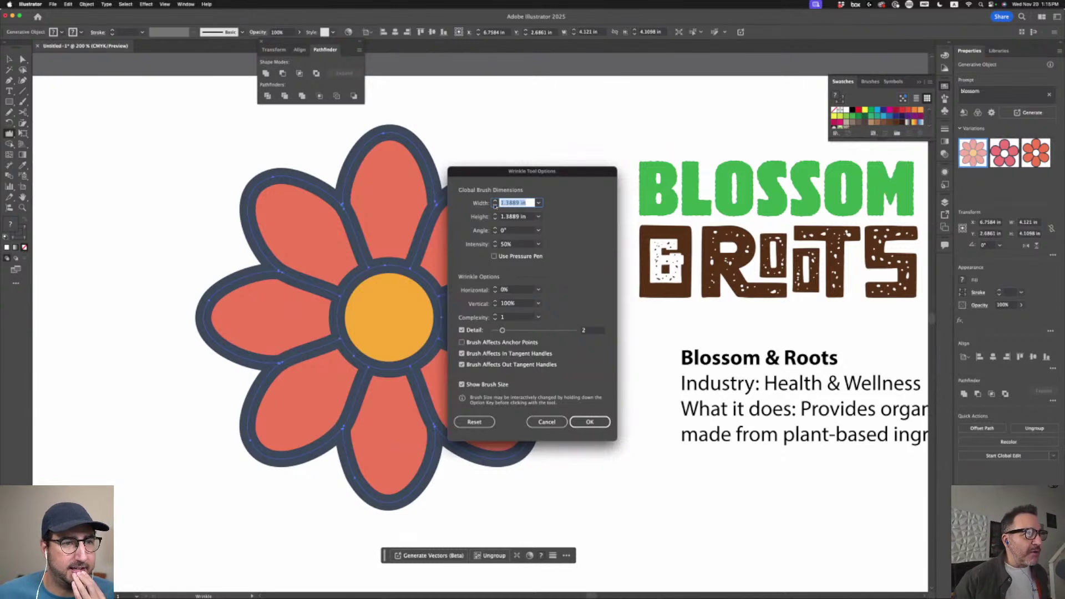
pyautogui.write('1 in')
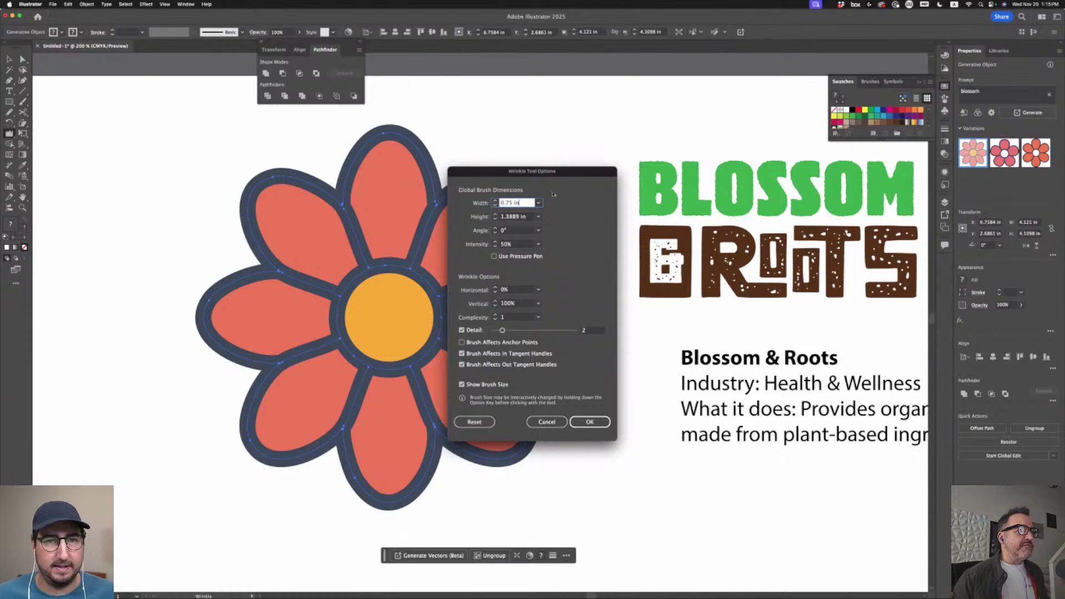
pyautogui.moveTo(553, 171); pyautogui.dragTo(606, 171)
pyautogui.click(642, 421)
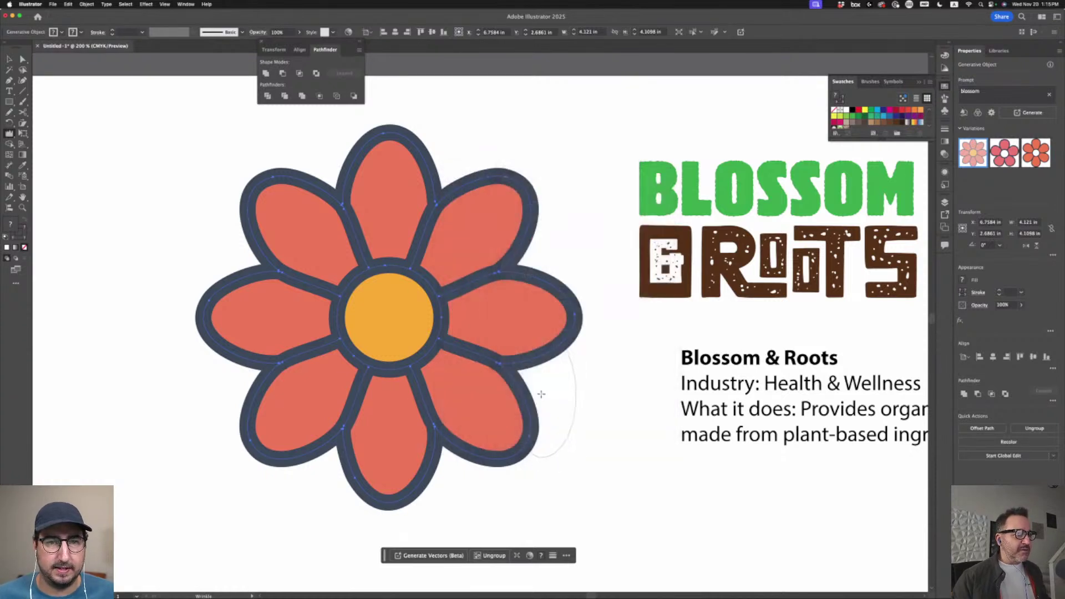
# Try wrinkling the petal outlines all around the flower with the narrower brush
pyautogui.moveTo(541, 393)
pyautogui.mouseDown()
pyautogui.moveTo(509, 377)
pyautogui.moveTo(440, 412)
pyautogui.moveTo(422, 438)
pyautogui.moveTo(323, 438)
pyautogui.mouseUp()
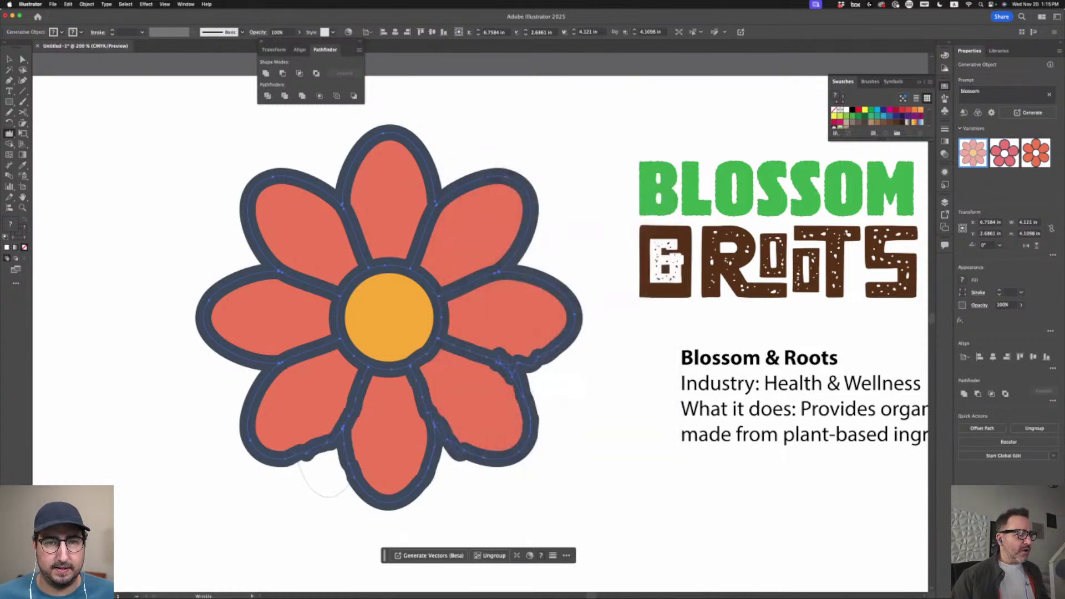
pyautogui.moveTo(324, 478)
pyautogui.mouseDown()
pyautogui.moveTo(307, 372)
pyautogui.moveTo(236, 247)
pyautogui.moveTo(232, 261)
pyautogui.mouseUp()
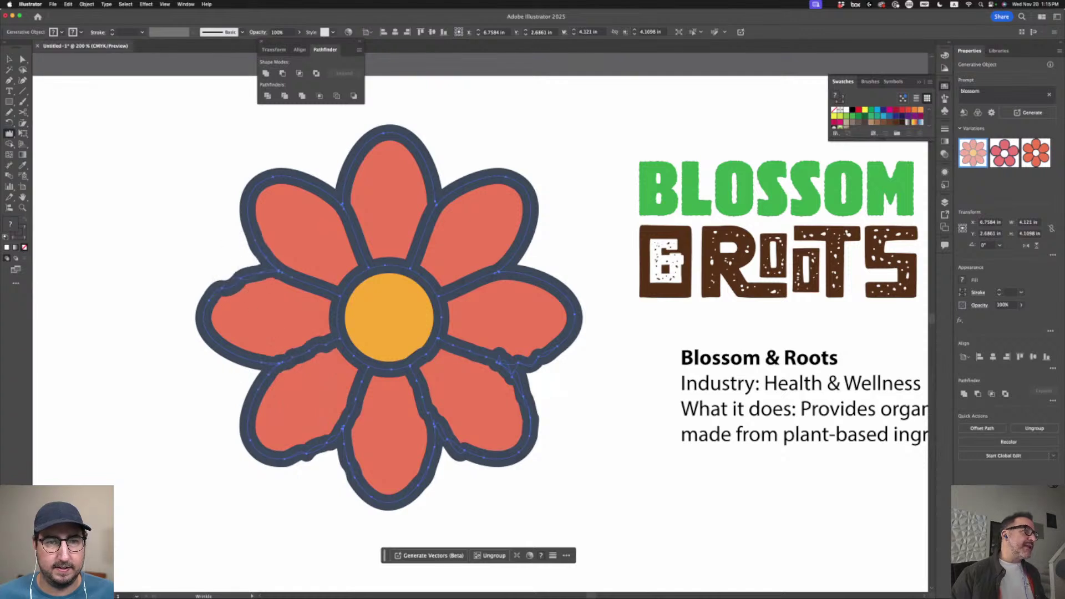
pyautogui.moveTo(311, 211)
pyautogui.mouseDown()
pyautogui.moveTo(333, 166)
pyautogui.moveTo(446, 161)
pyautogui.moveTo(491, 178)
pyautogui.moveTo(530, 211)
pyautogui.mouseUp()
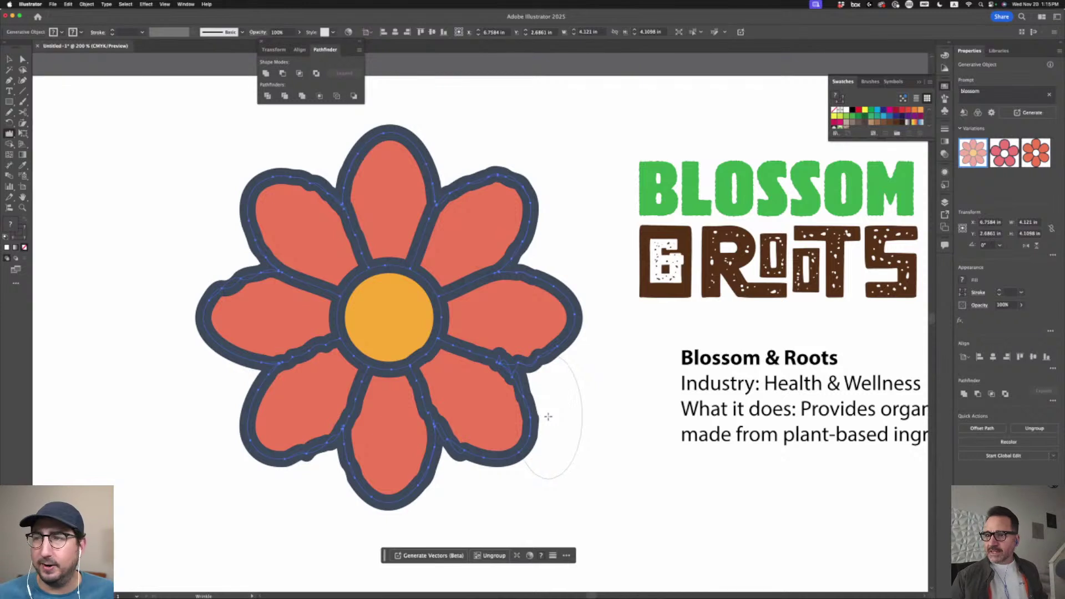
# Undo the narrow-brush wrinkle strokes so the petal outlines are smooth again
pyautogui.press('v')
pyautogui.press('super+z')
pyautogui.press('super+z')
pyautogui.press('super+z')
pyautogui.press('super+z')
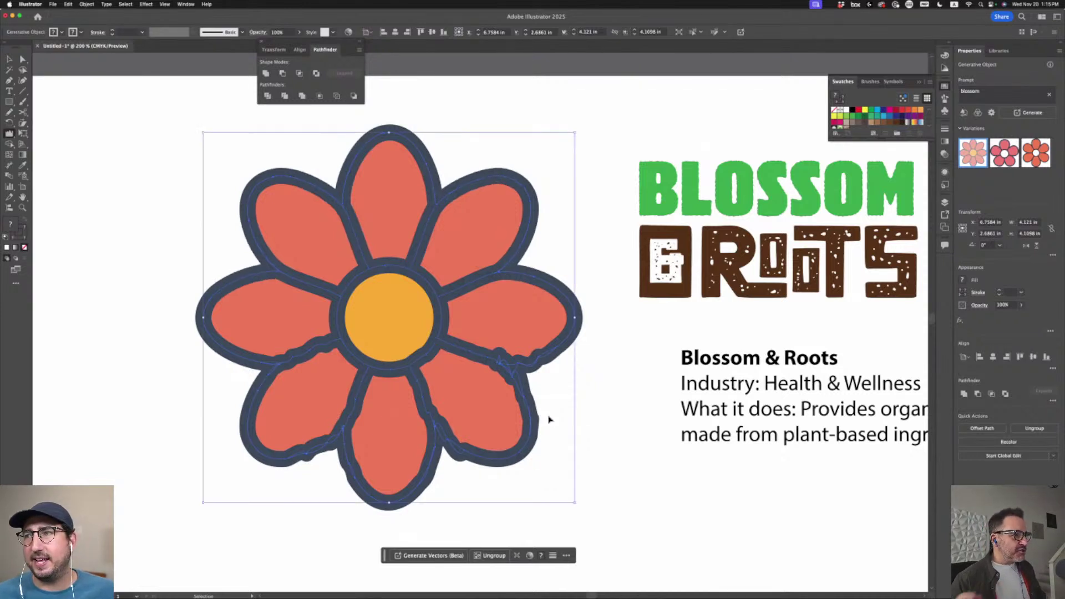
pyautogui.press('super+z')
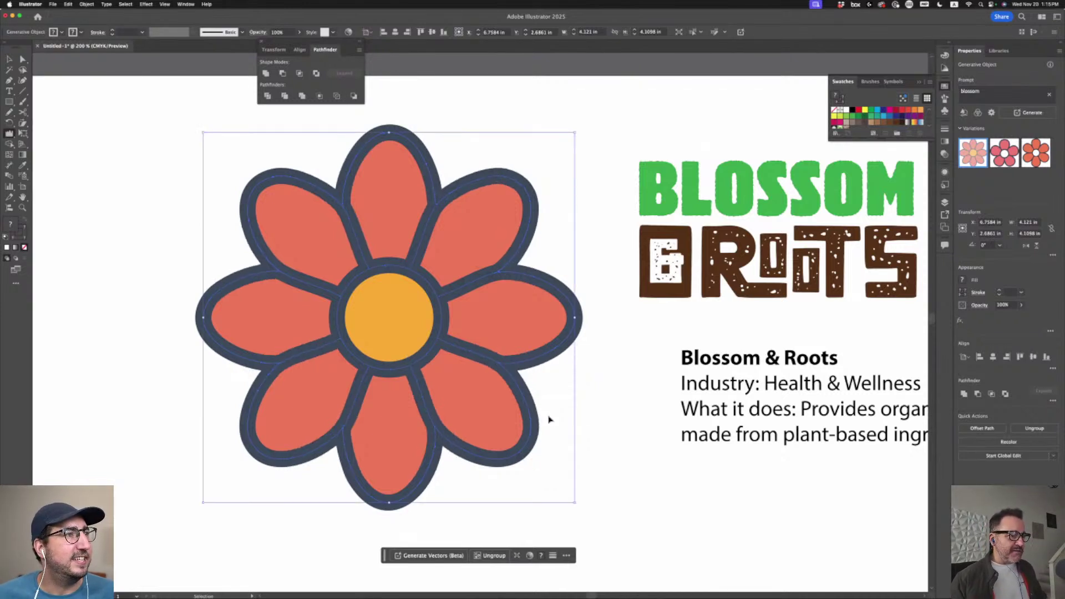
# Set the Wrinkle tool's intensity to 20%
pyautogui.hotkey('shift', 'r')
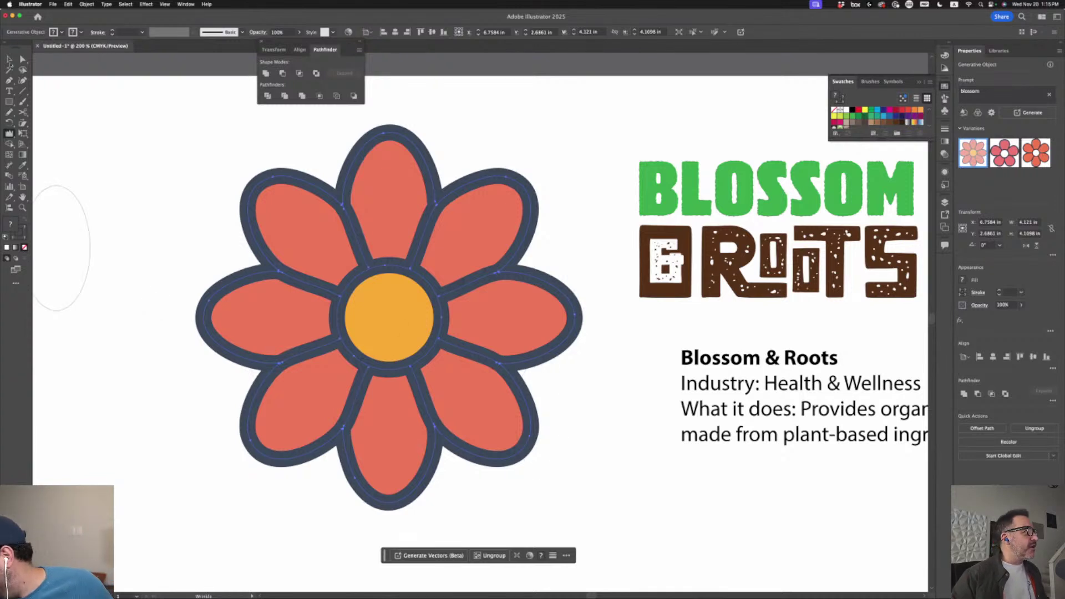
pyautogui.doubleClick(9, 133)
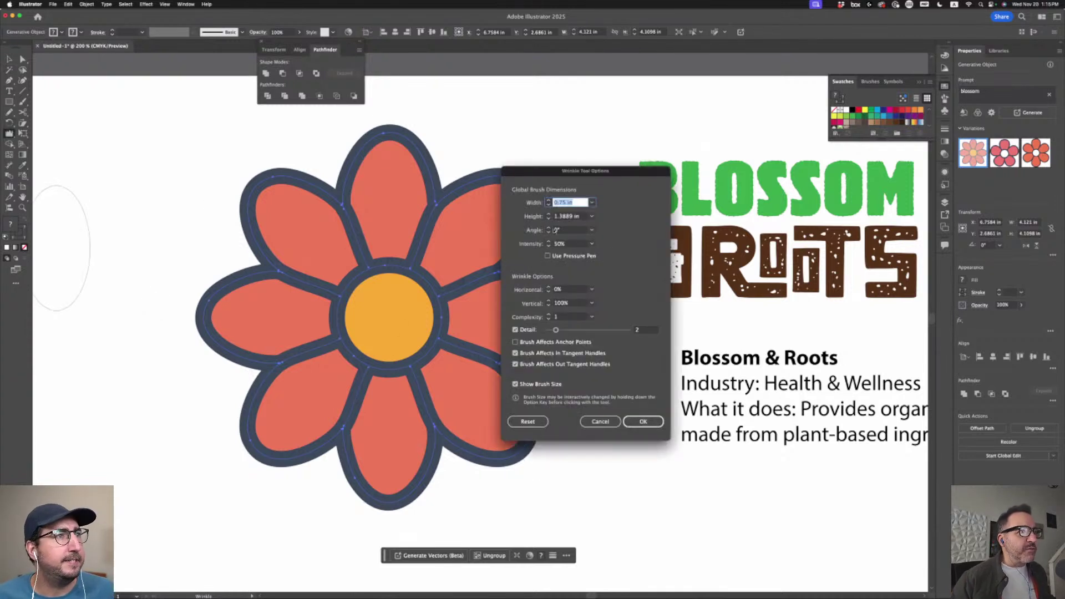
pyautogui.click(558, 244)
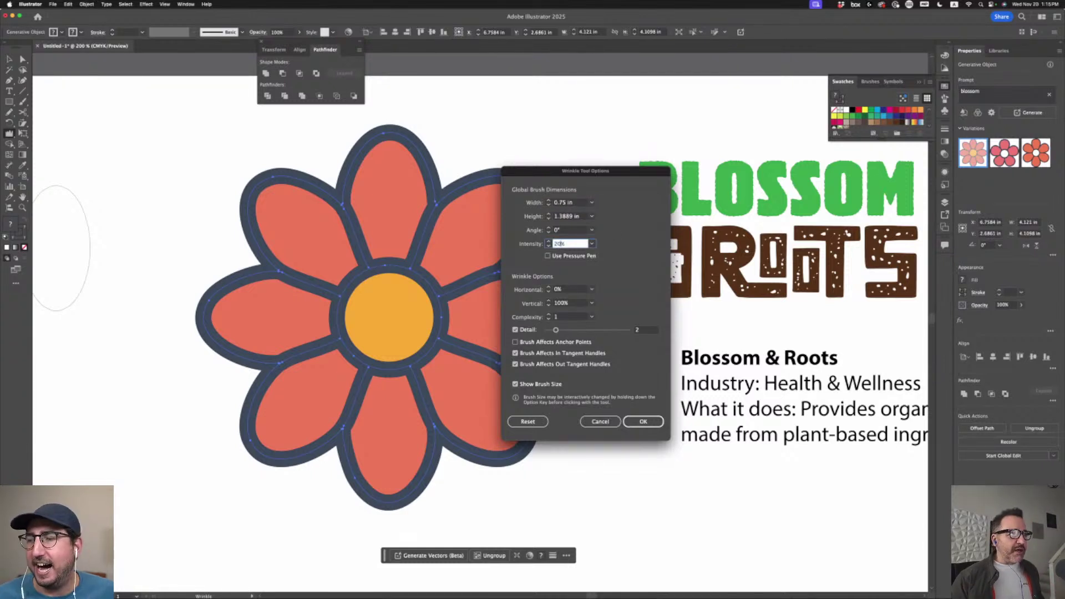
pyautogui.press('Return')
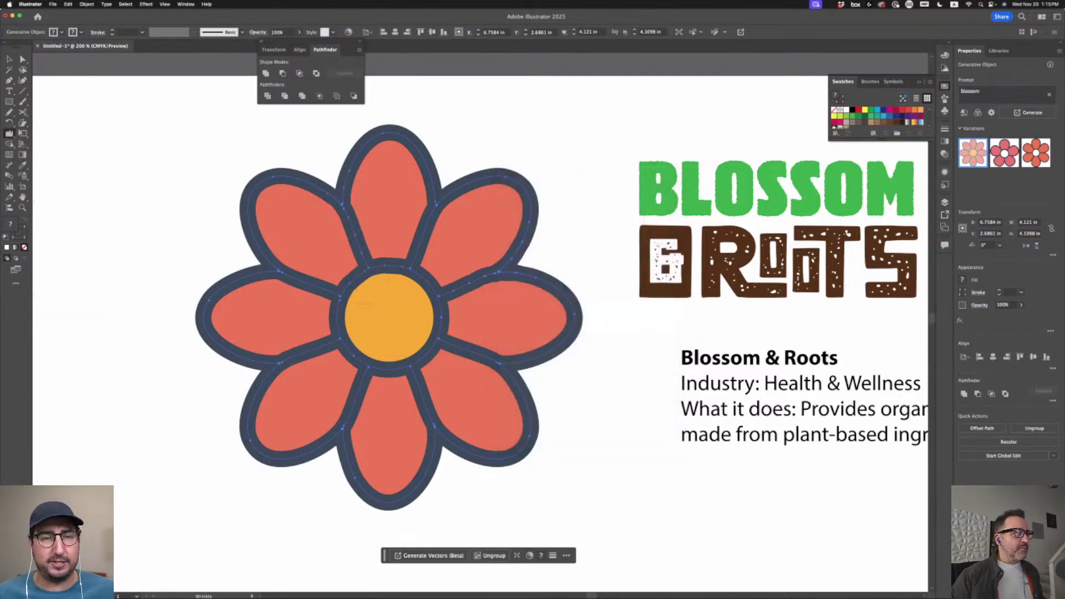
# Wrinkle the flower's outlines at the reduced intensity and undo the most recent strokes
pyautogui.moveTo(299, 320)
pyautogui.mouseDown()
pyautogui.moveTo(222, 333)
pyautogui.moveTo(202, 311)
pyautogui.moveTo(250, 440)
pyautogui.moveTo(374, 482)
pyautogui.moveTo(499, 491)
pyautogui.moveTo(549, 211)
pyautogui.moveTo(520, 216)
pyautogui.moveTo(396, 114)
pyautogui.moveTo(305, 139)
pyautogui.moveTo(266, 172)
pyautogui.mouseUp()
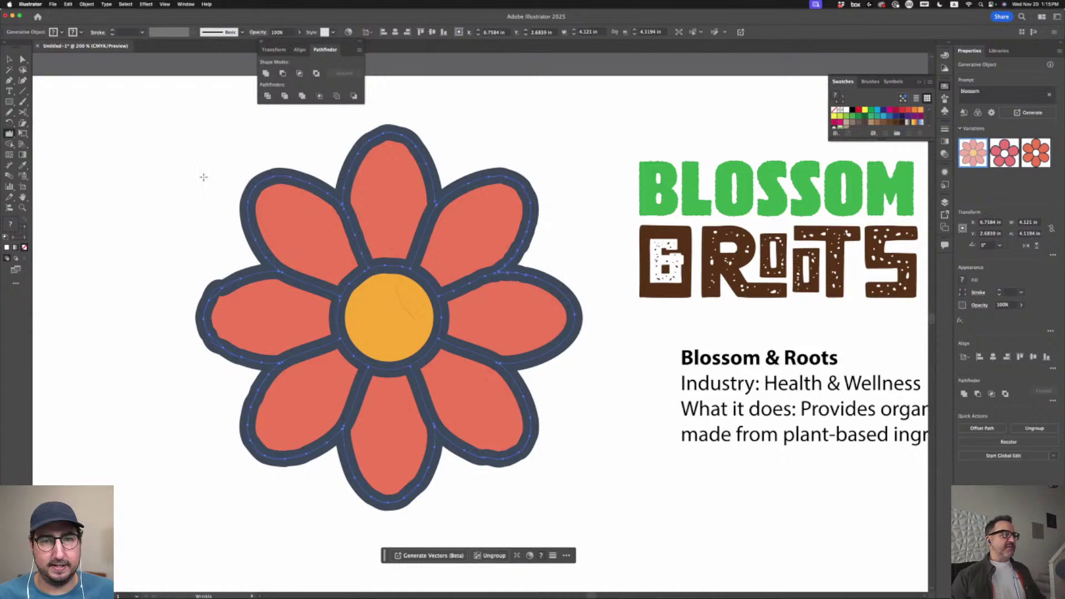
pyautogui.click(9, 59)
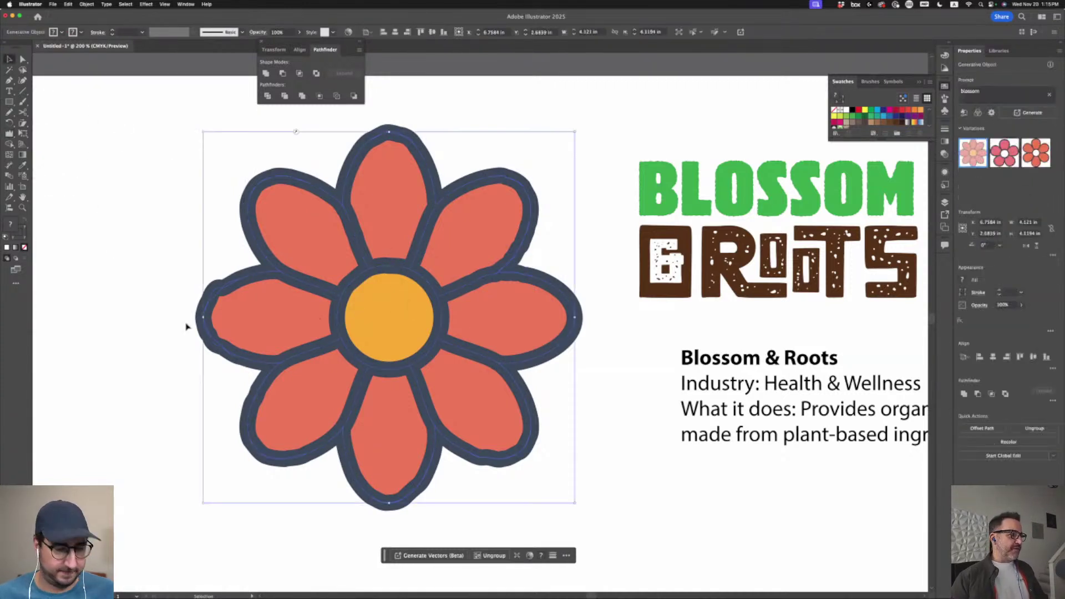
pyautogui.press('a')
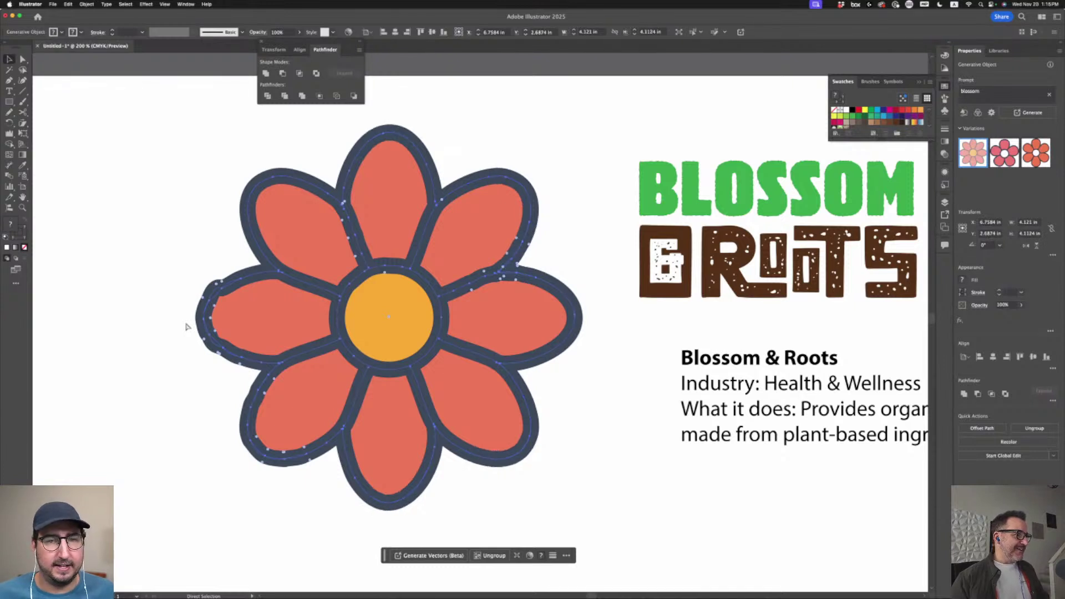
pyautogui.press('v')
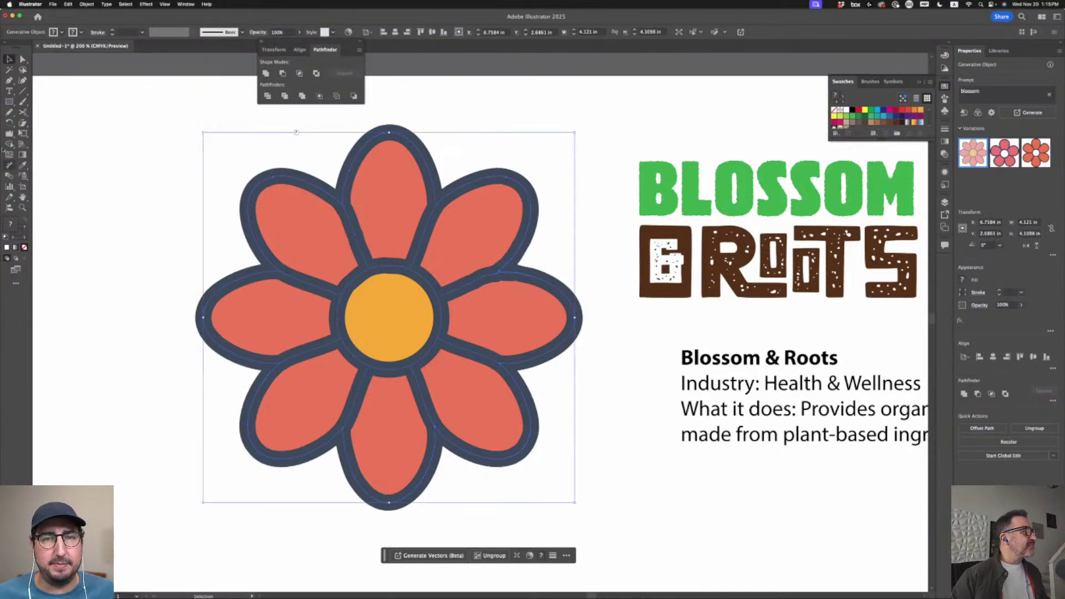
# Lightly wrinkle the outlines of the petals all around the flower, and deselect it
pyautogui.hotkey('shift', 'r')
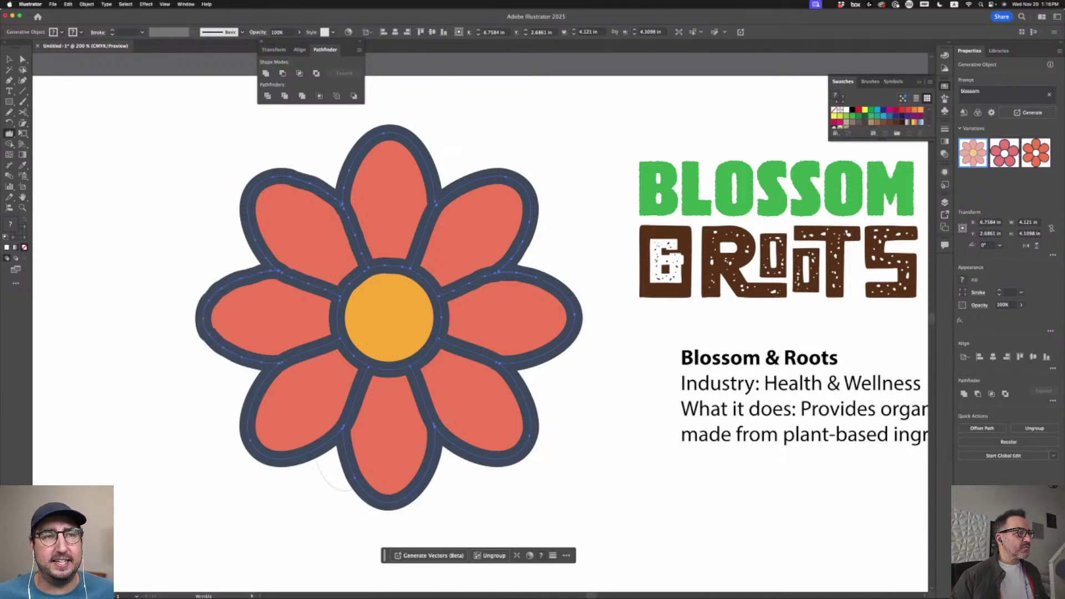
pyautogui.click(409, 175)
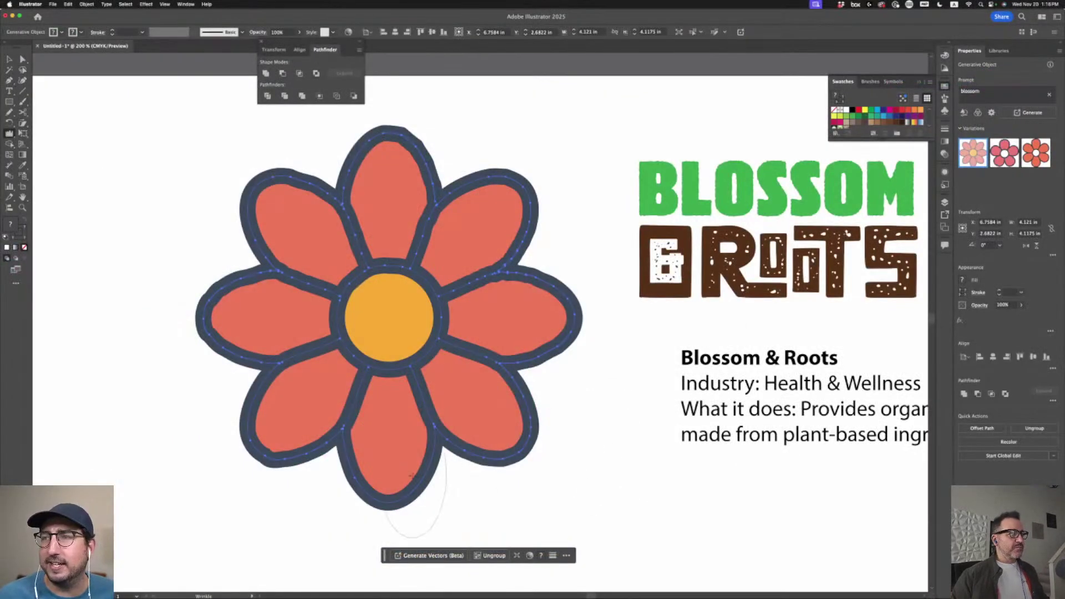
pyautogui.press('v')
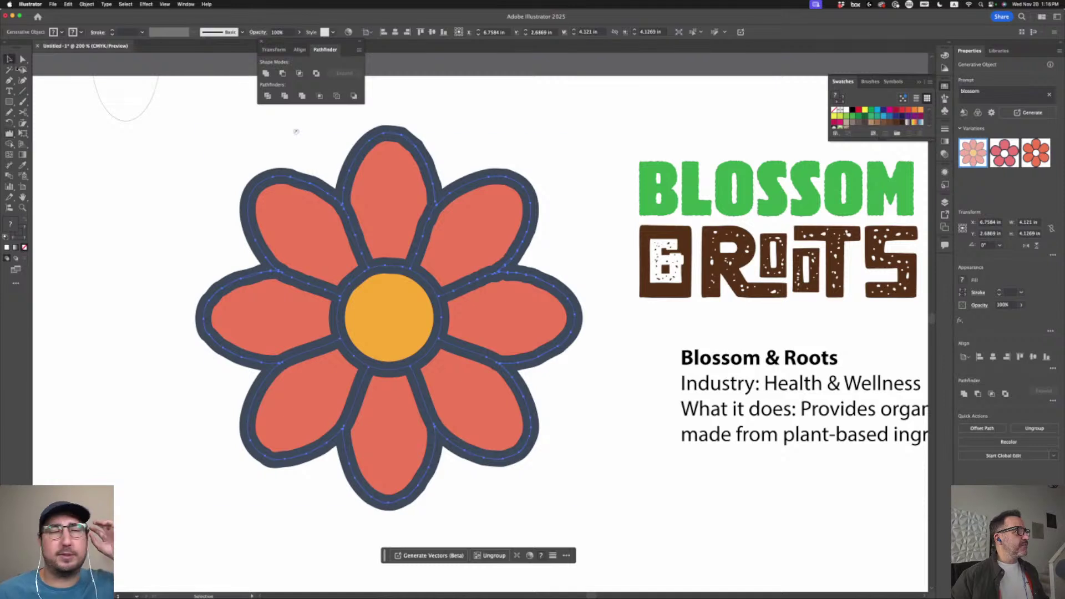
pyautogui.click(278, 155)
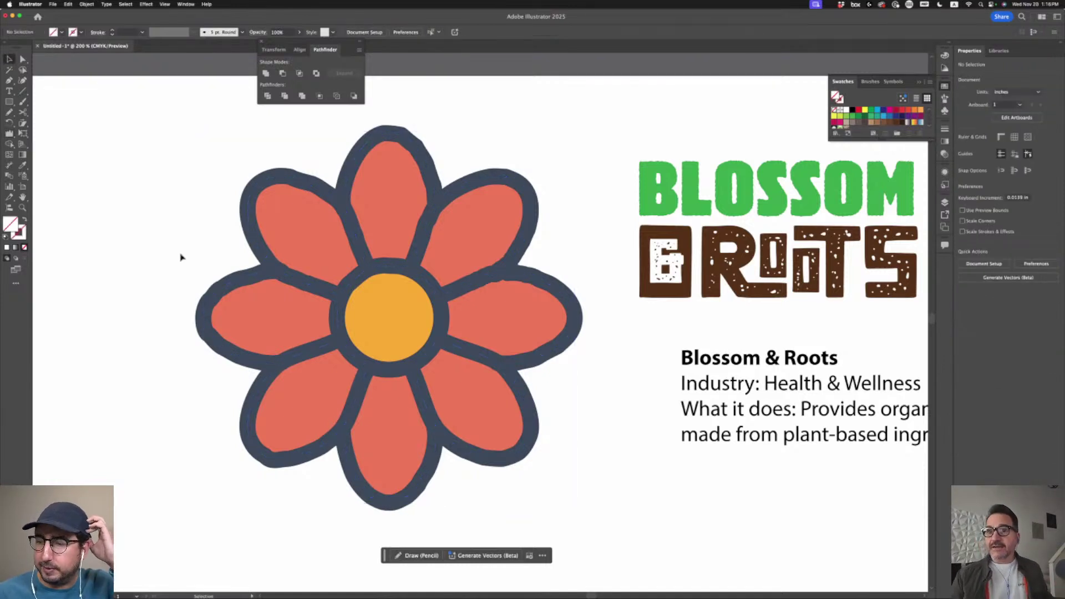
pyautogui.click(22, 208)
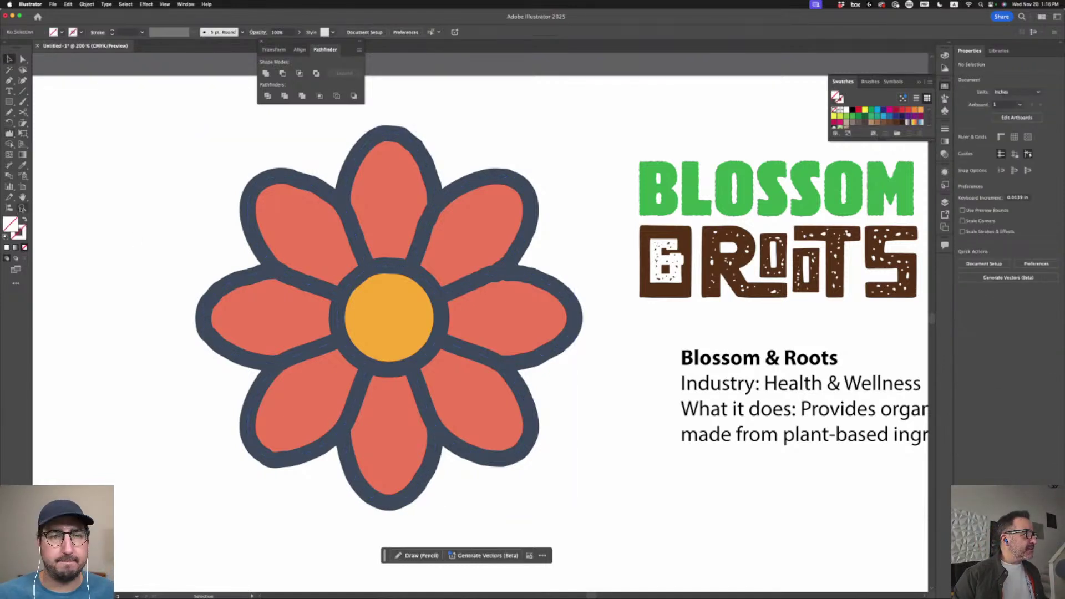
pyautogui.moveTo(318, 264); pyautogui.dragTo(481, 364)
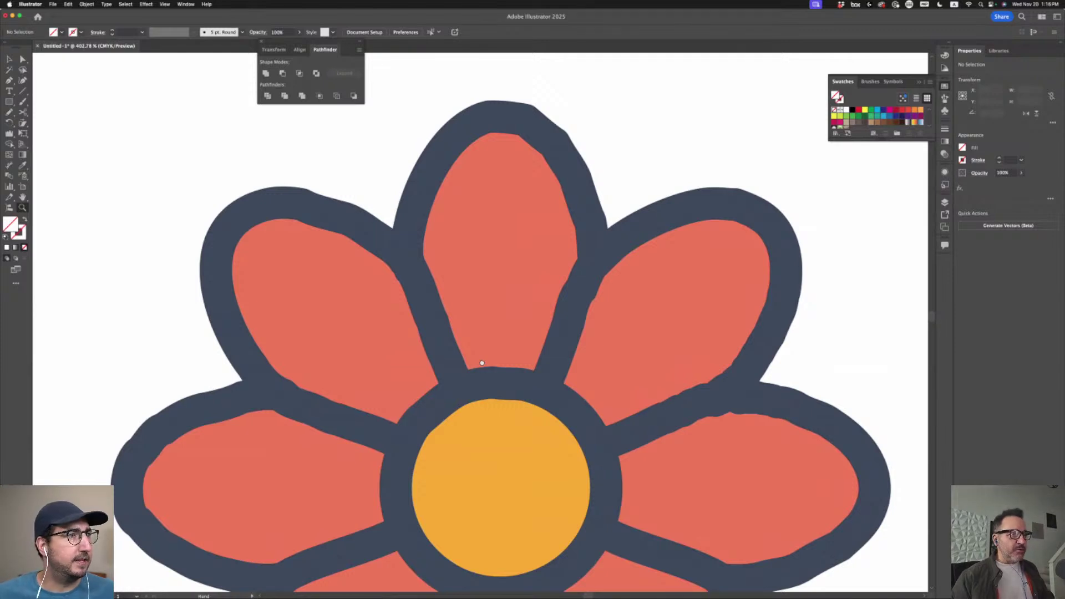
pyautogui.moveTo(481, 363); pyautogui.dragTo(477, 353)
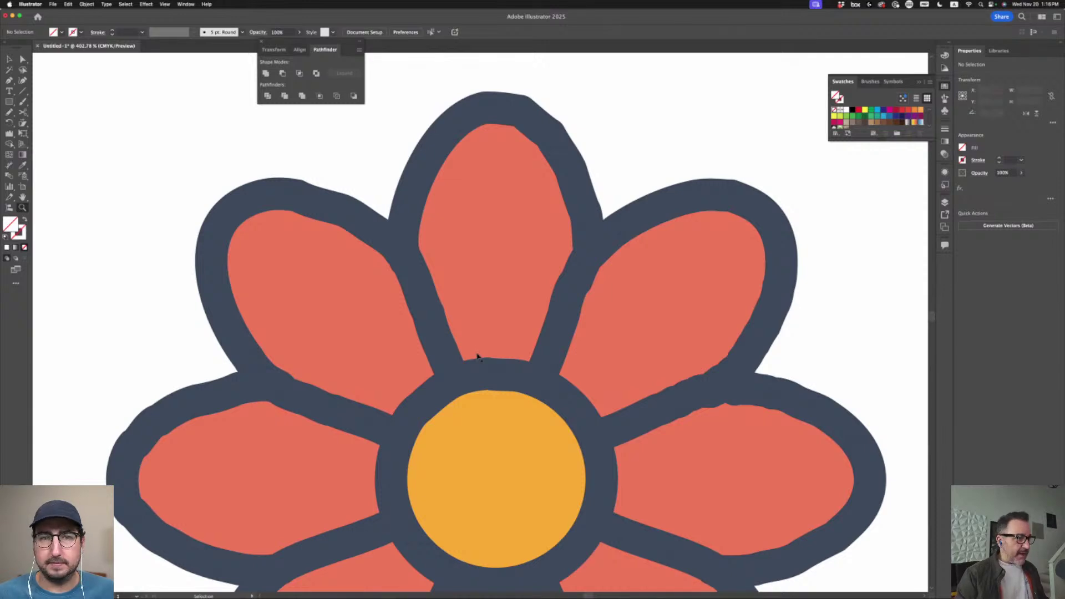
pyautogui.press('super+minus')
pyautogui.press('super+minus')
pyautogui.press('super+minus')
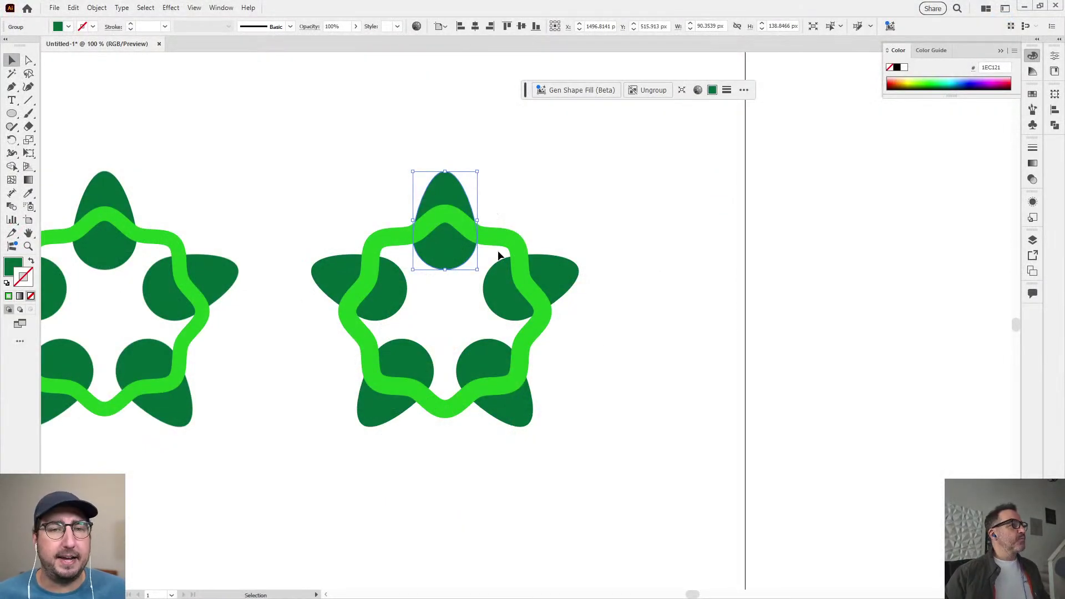
# Select the rightmost five-petal shape with its wavy ring and make them an Intertwine object
pyautogui.click(536, 233)
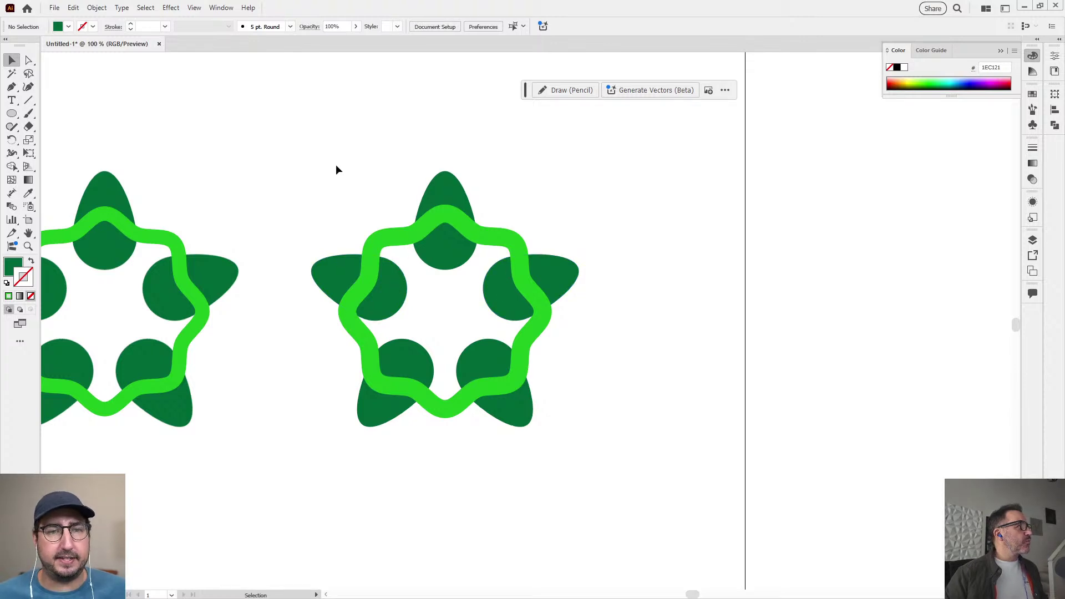
pyautogui.moveTo(335, 164); pyautogui.dragTo(554, 441)
pyautogui.click(105, 8)
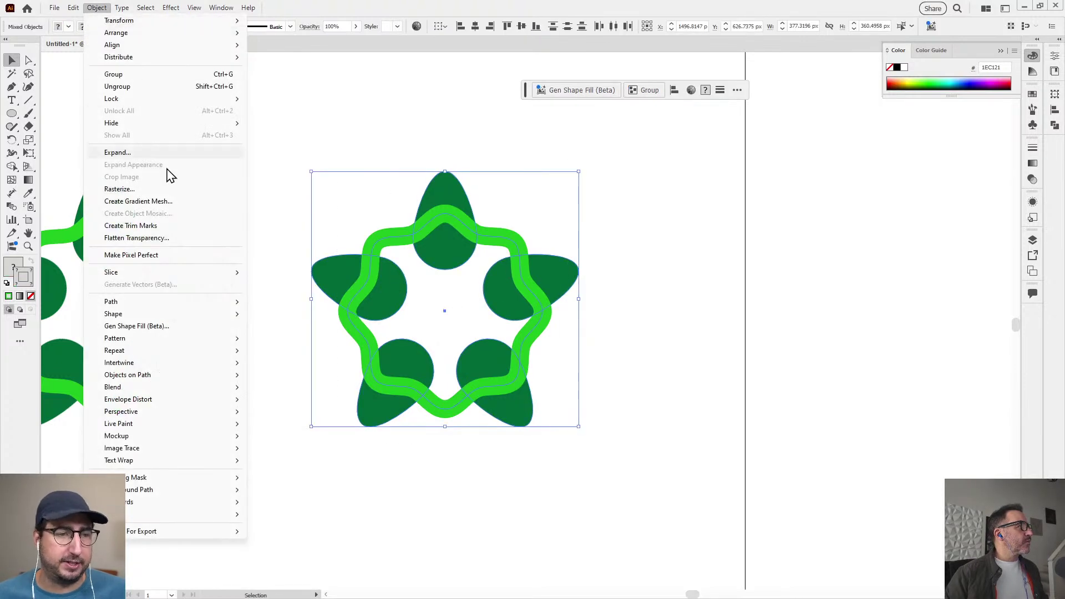
pyautogui.moveTo(154, 366)
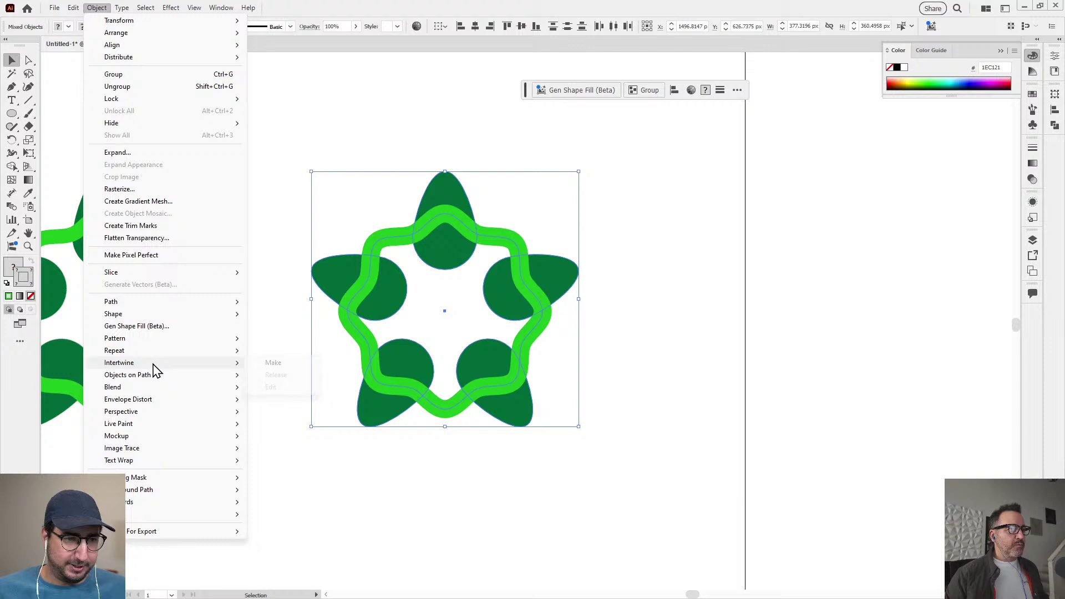
pyautogui.click(273, 363)
# Bring the upper-left and upper-right petals in front of the wavy ring in the Intertwine object, and try the lower petals too
pyautogui.click(366, 287)
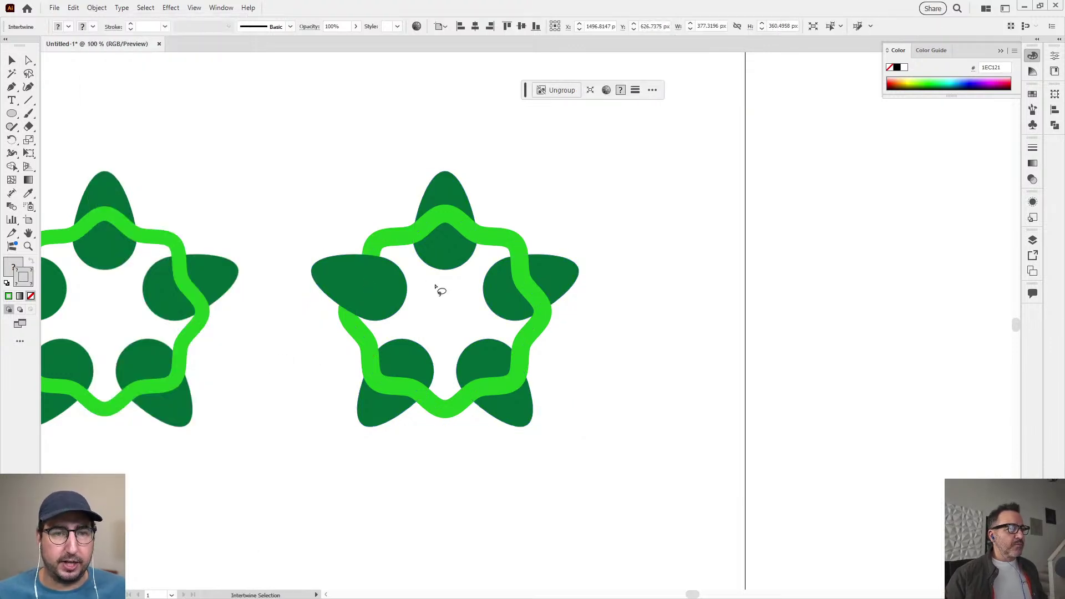
pyautogui.click(525, 284)
pyautogui.click(515, 373)
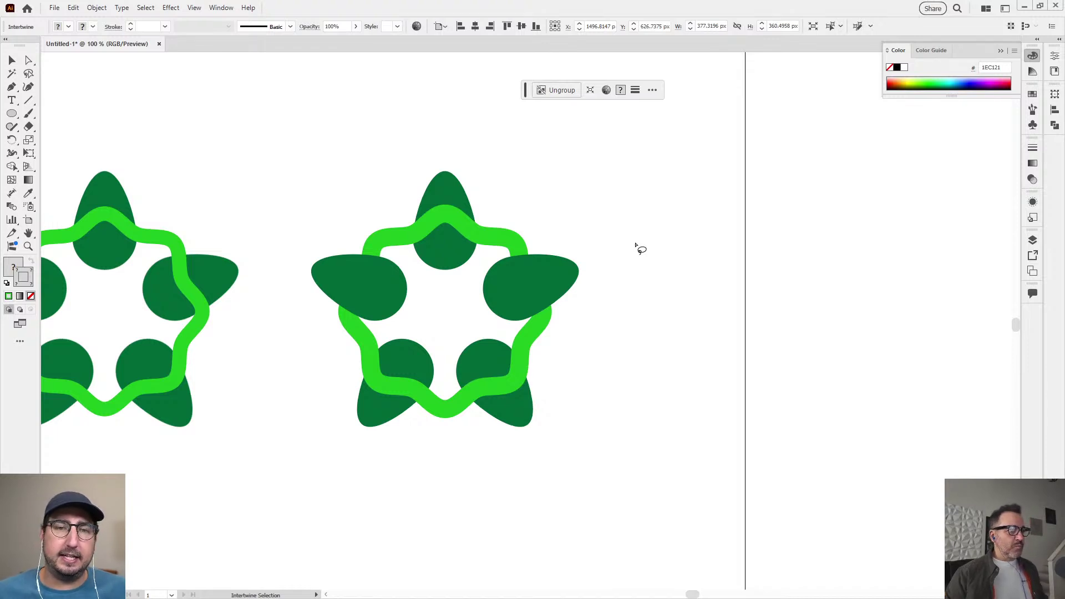
pyautogui.click(417, 393)
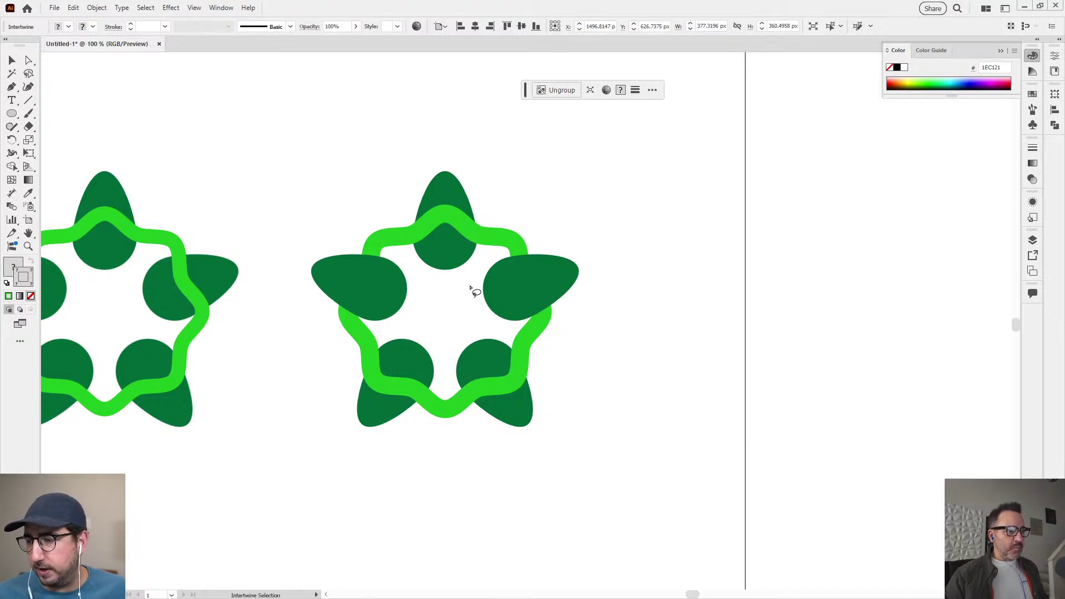
# Duplicate the middle, non-intertwined petal-and-ring flower to the empty area right of the artboard, and deselect it
pyautogui.hotkey('ctrl', '-')
pyautogui.hotkey('ctrl', '-')
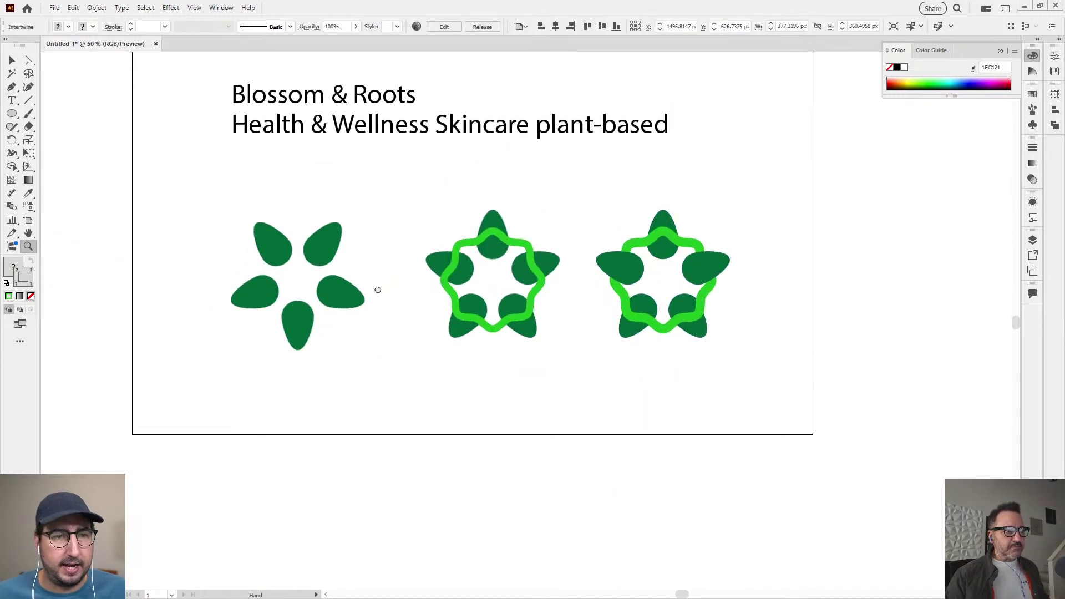
pyautogui.press('v')
pyautogui.click(335, 257)
pyautogui.moveTo(436, 194); pyautogui.dragTo(535, 379)
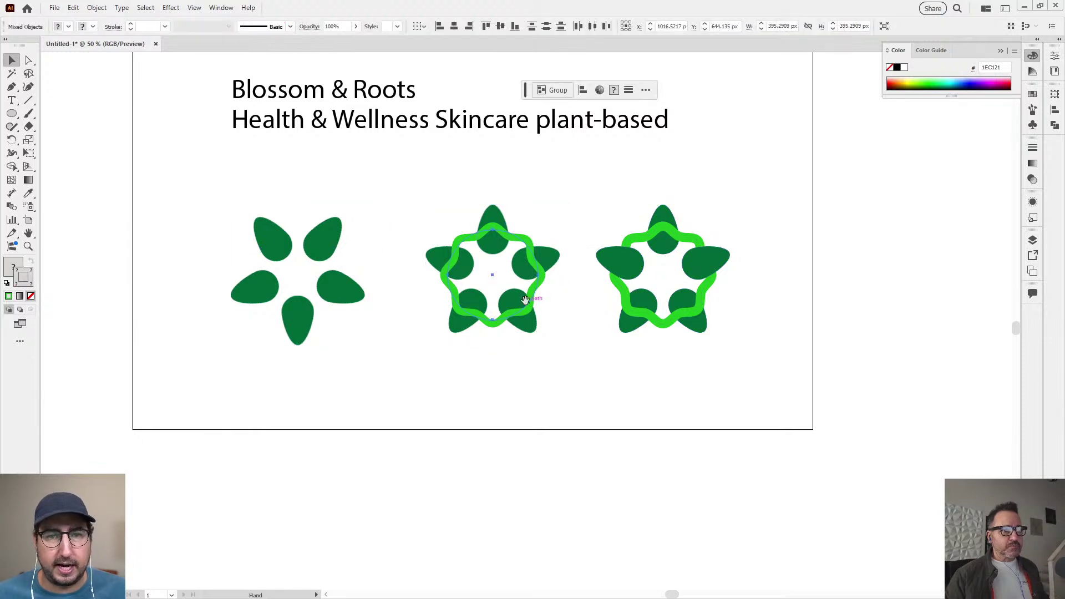
pyautogui.moveTo(525, 300); pyautogui.dragTo(344, 313)
pyautogui.moveTo(348, 258); pyautogui.dragTo(764, 256)
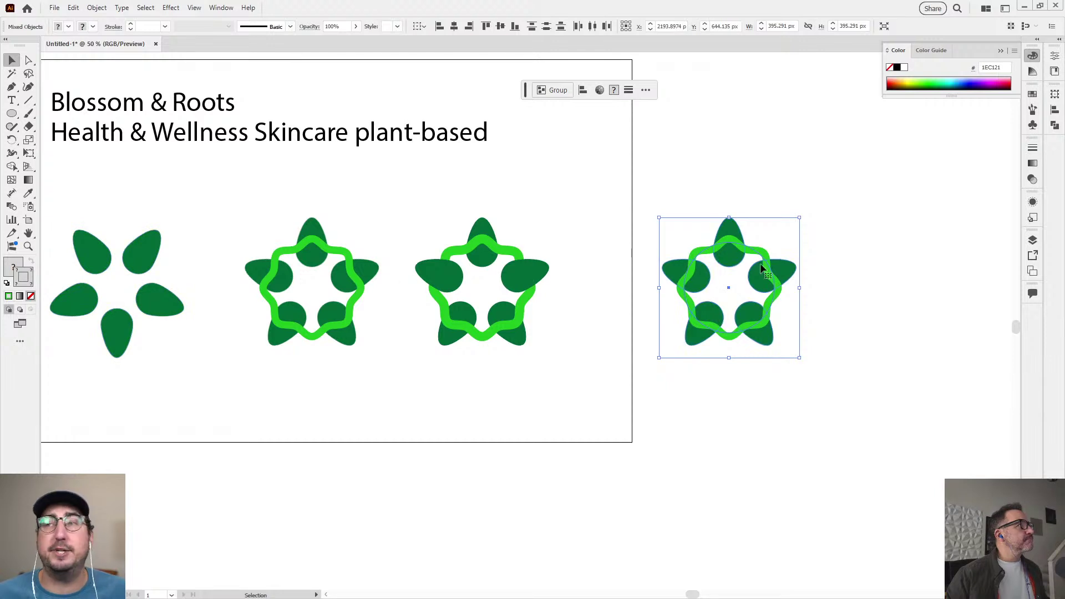
pyautogui.click(761, 214)
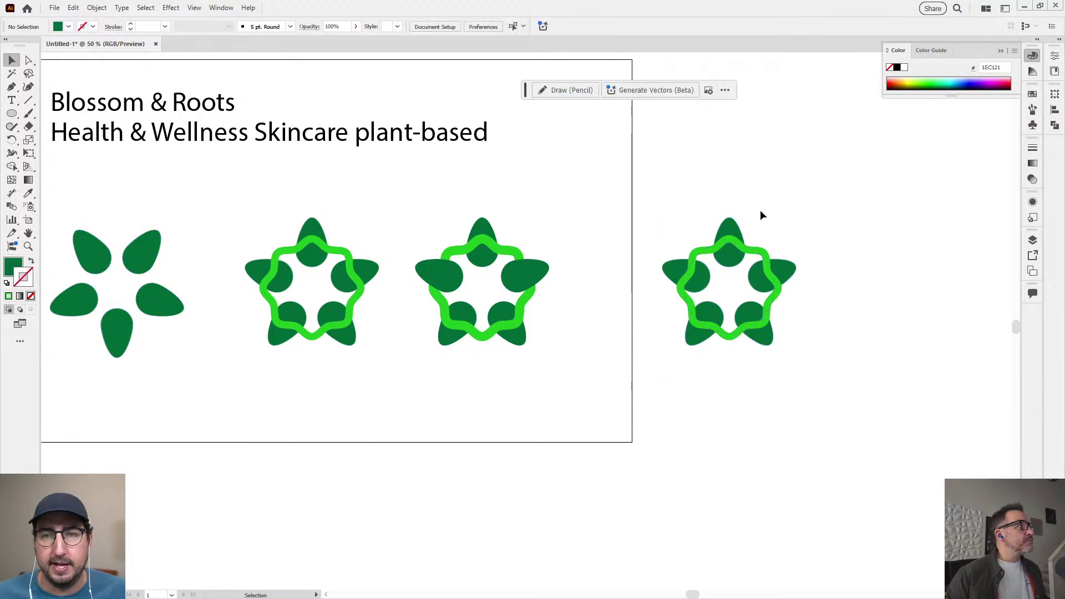
# Increase the duplicated flower's radial repeat to six petals, and deselect it
pyautogui.click(729, 235)
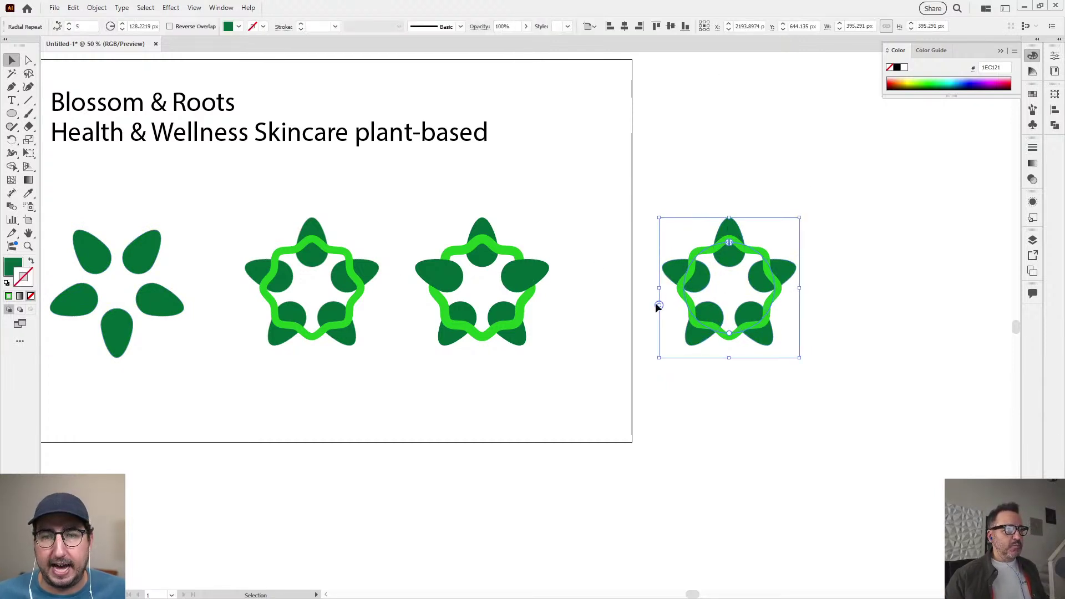
pyautogui.hotkey('ctrl', '=')
pyautogui.hotkey('ctrl', '=')
pyautogui.hotkey('ctrl', '=')
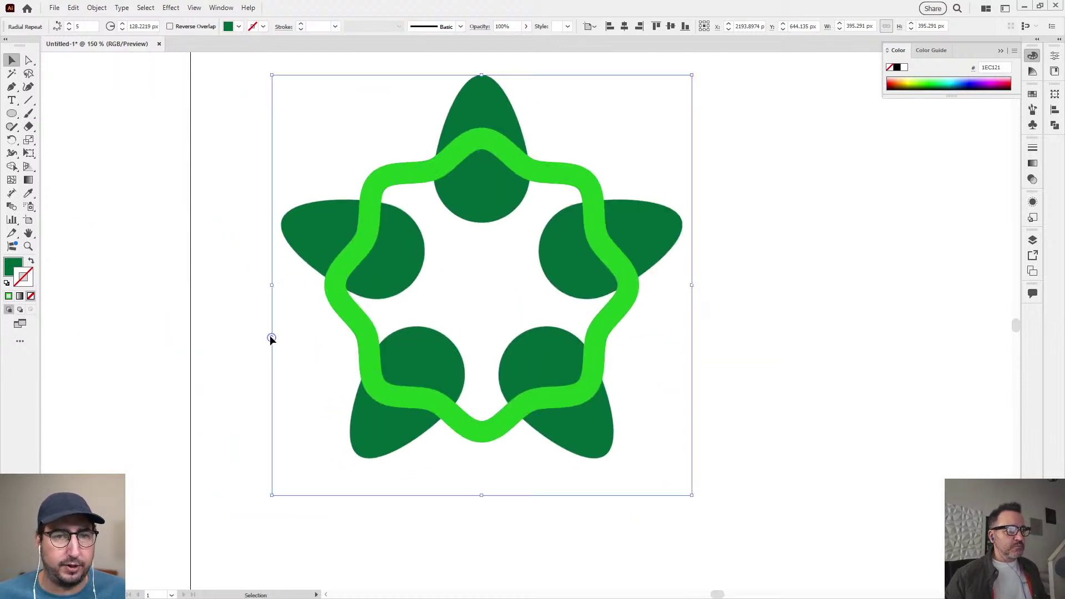
pyautogui.moveTo(270, 335)
pyautogui.mouseDown()
pyautogui.moveTo(270, 325)
pyautogui.moveTo(272, 345)
pyautogui.mouseUp()
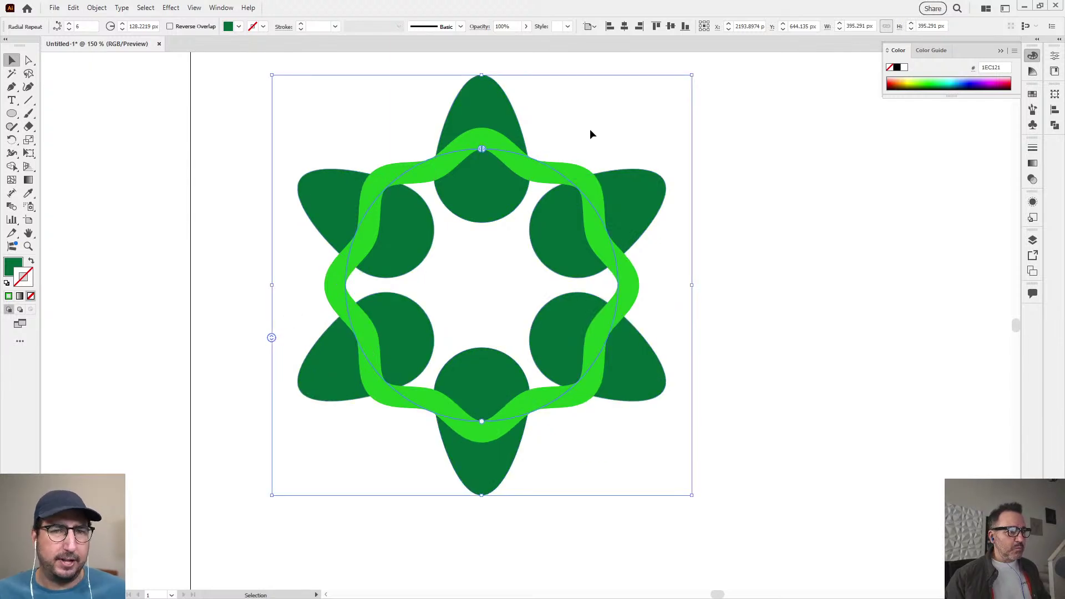
pyautogui.click(614, 114)
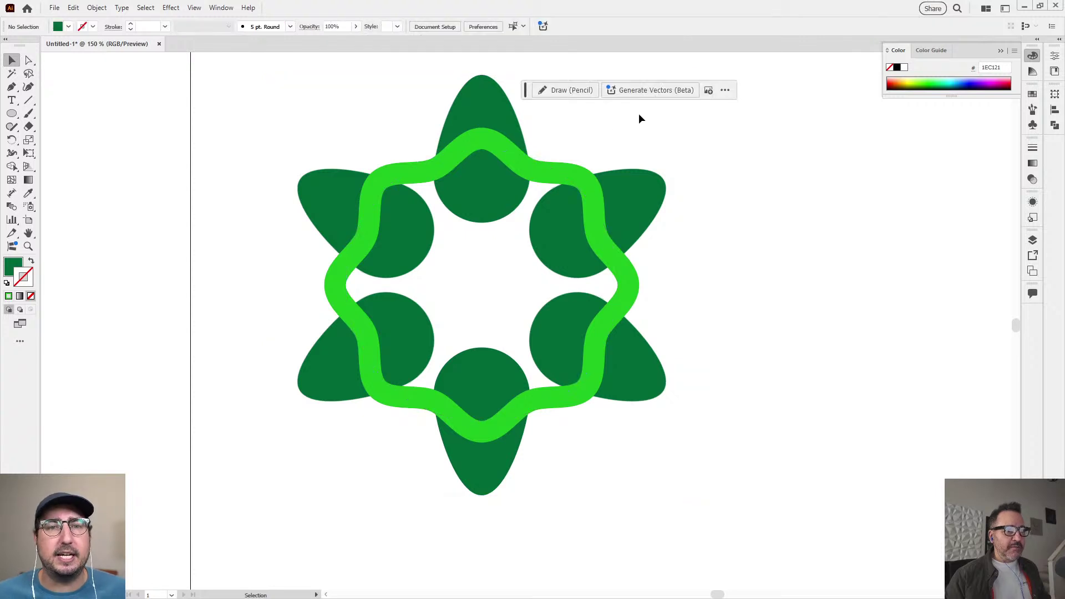
# Expand the six-petal radial repeat into ordinary shapes
pyautogui.click(482, 102)
pyautogui.click(97, 7)
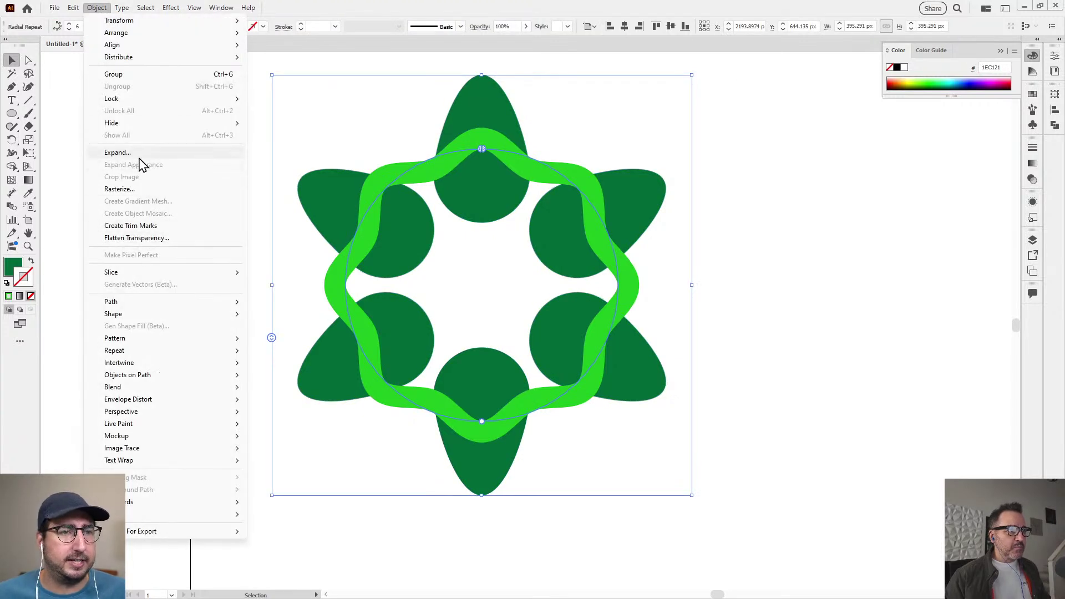
pyautogui.click(150, 166)
pyautogui.click(506, 368)
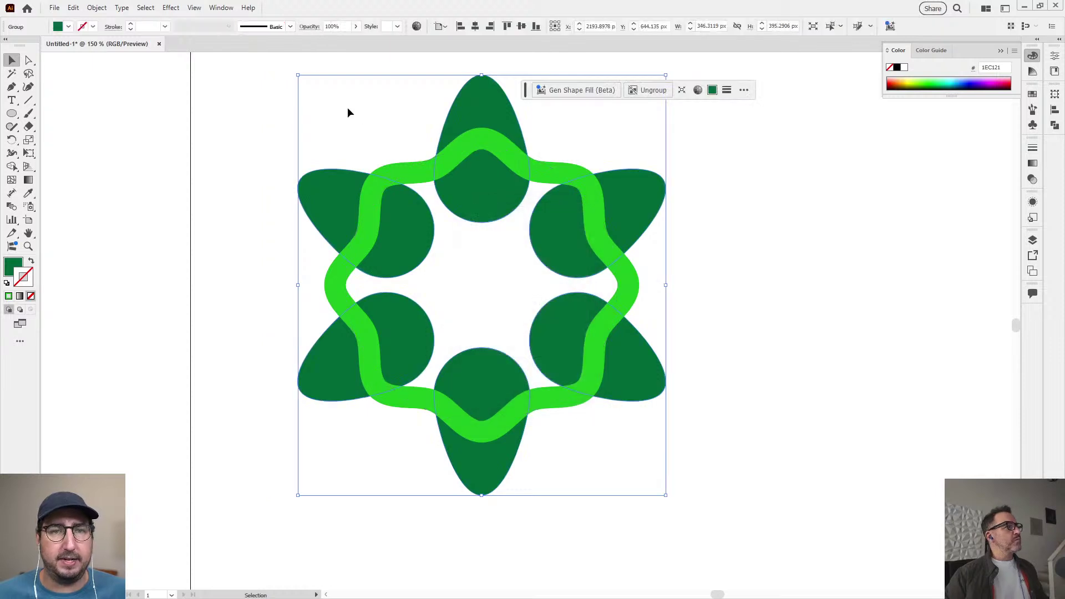
# Select the expanded petals together with the wavy ring and make them an Intertwine object
pyautogui.hotkey('shift', 'ctrl', 'g')
pyautogui.click(97, 7)
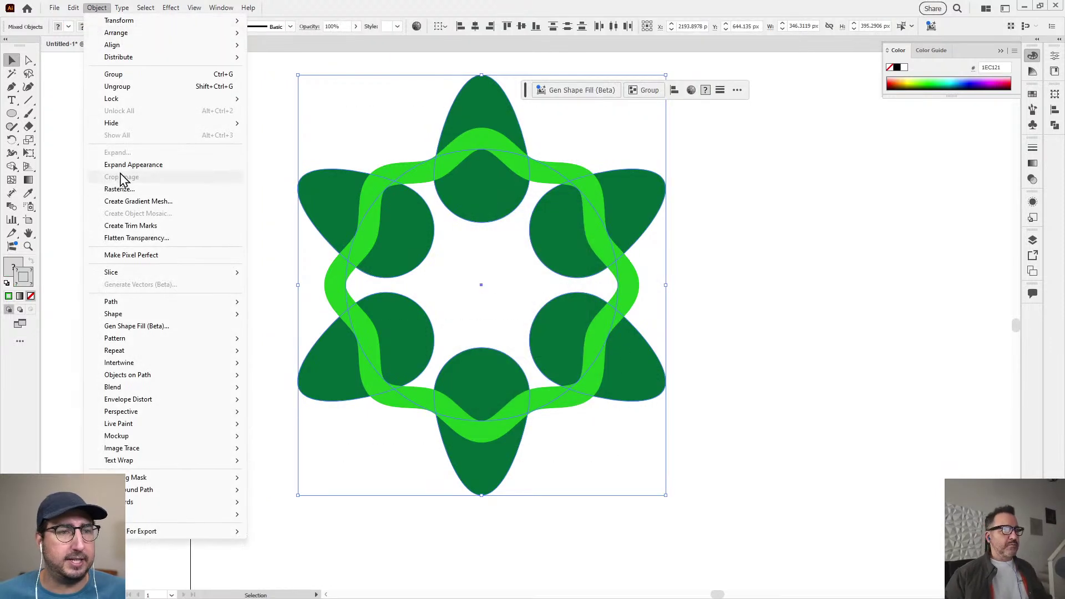
pyautogui.moveTo(156, 364)
pyautogui.click(269, 364)
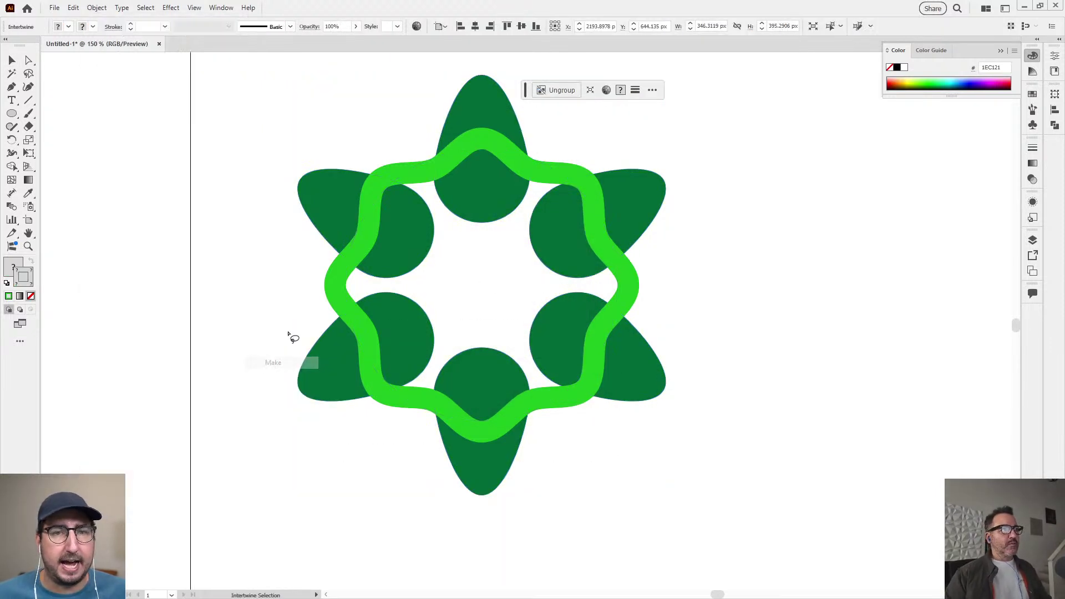
# Bring the top, lower-right and lower-left petals in front of the wavy ring so alternate petals overlap it, and deselect the flower
pyautogui.click(463, 155)
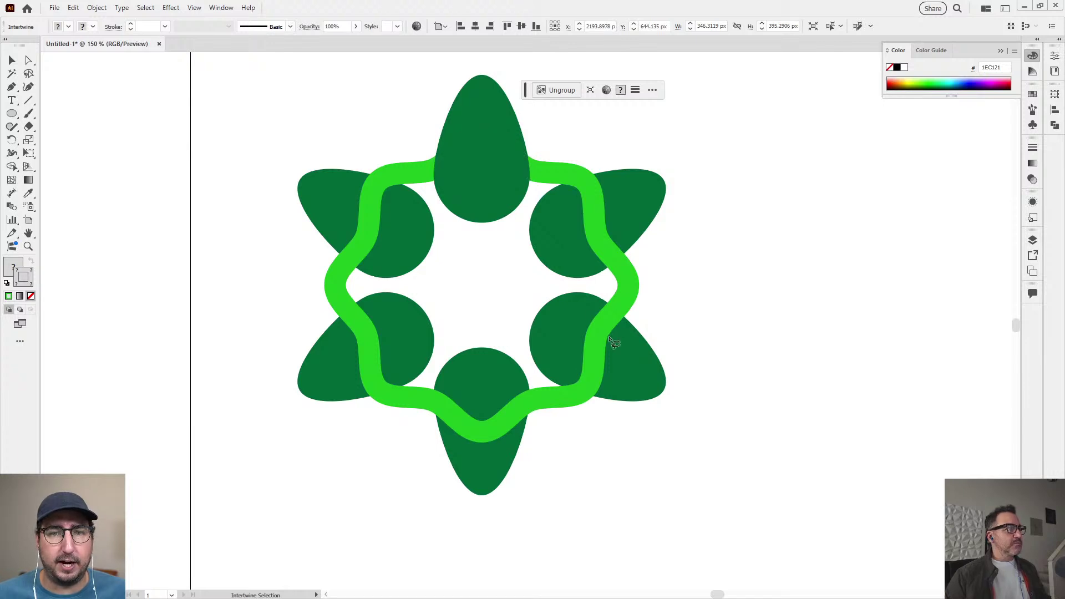
pyautogui.click(603, 347)
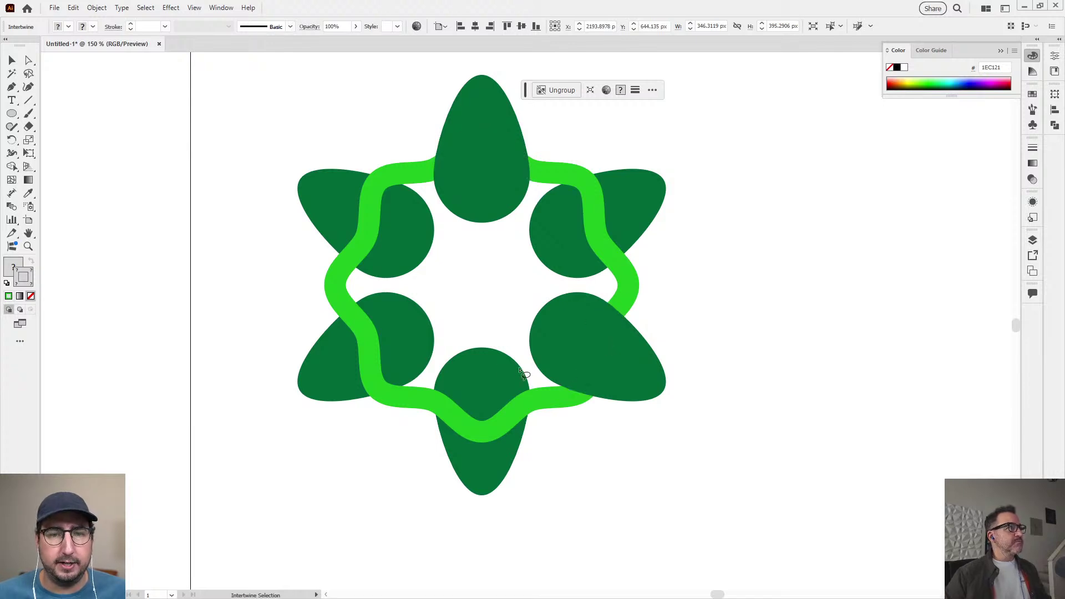
pyautogui.click(370, 350)
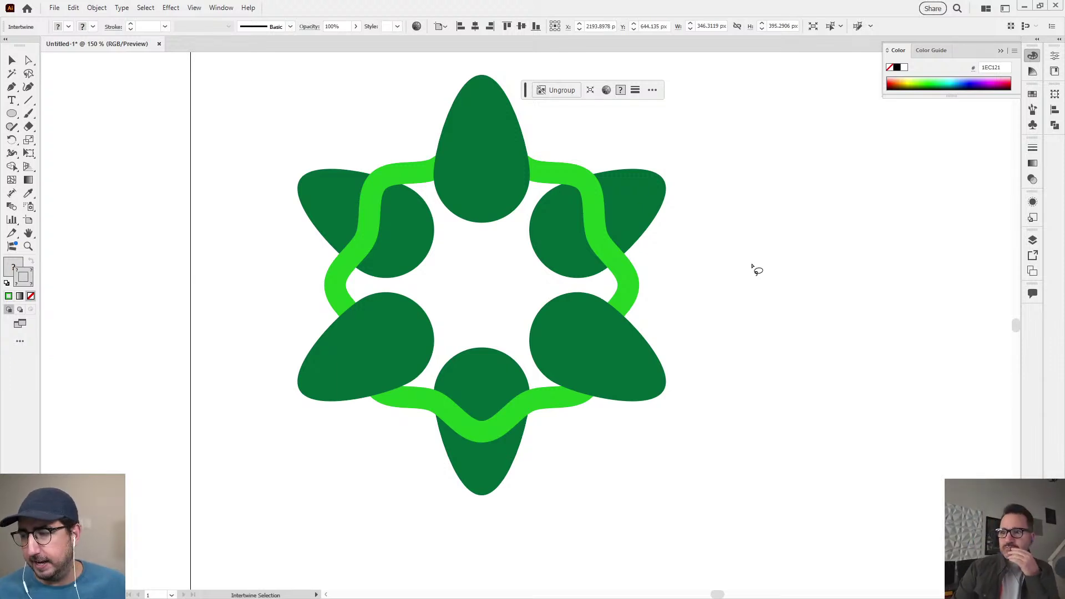
pyautogui.press('v')
pyautogui.click(724, 286)
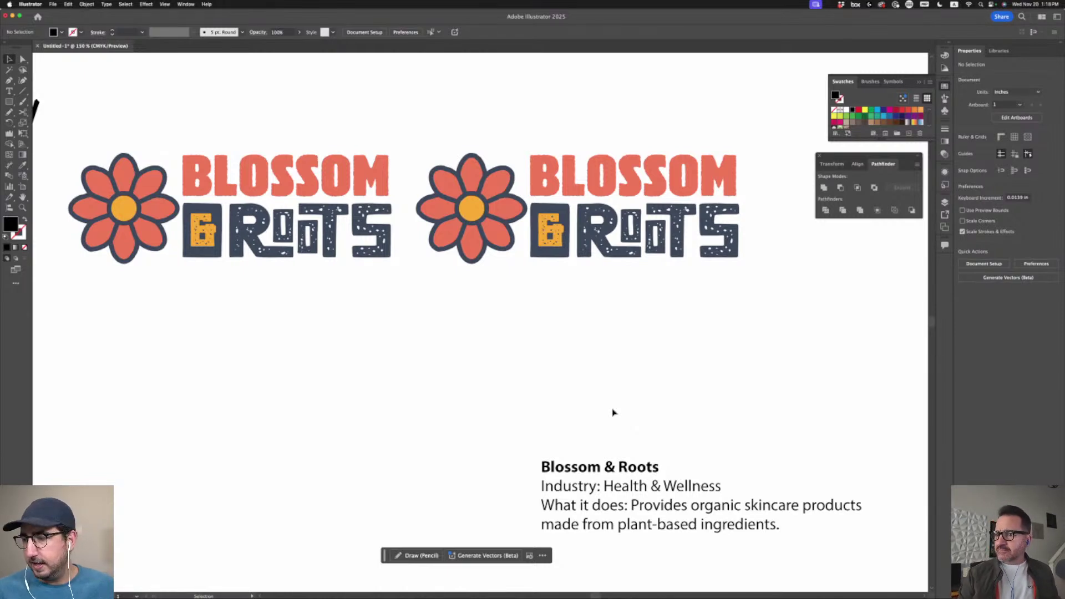
# In the textured-lettering document, move the right-hand logo copy, flower and lettering together, farther right of the original
pyautogui.click(502, 187)
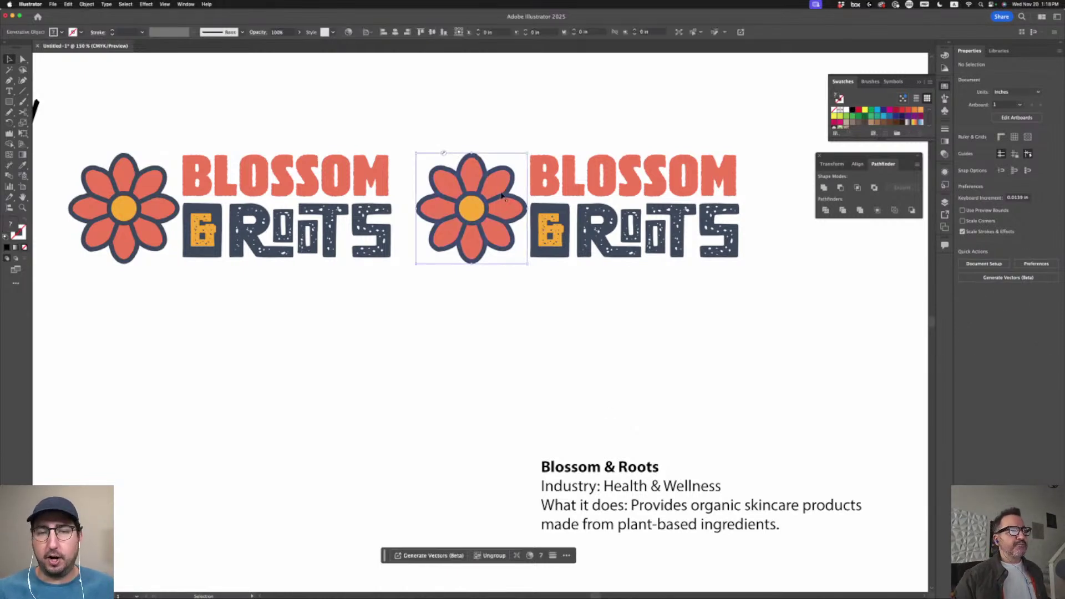
pyautogui.moveTo(436, 116); pyautogui.dragTo(736, 273)
pyautogui.moveTo(555, 233); pyautogui.dragTo(597, 233)
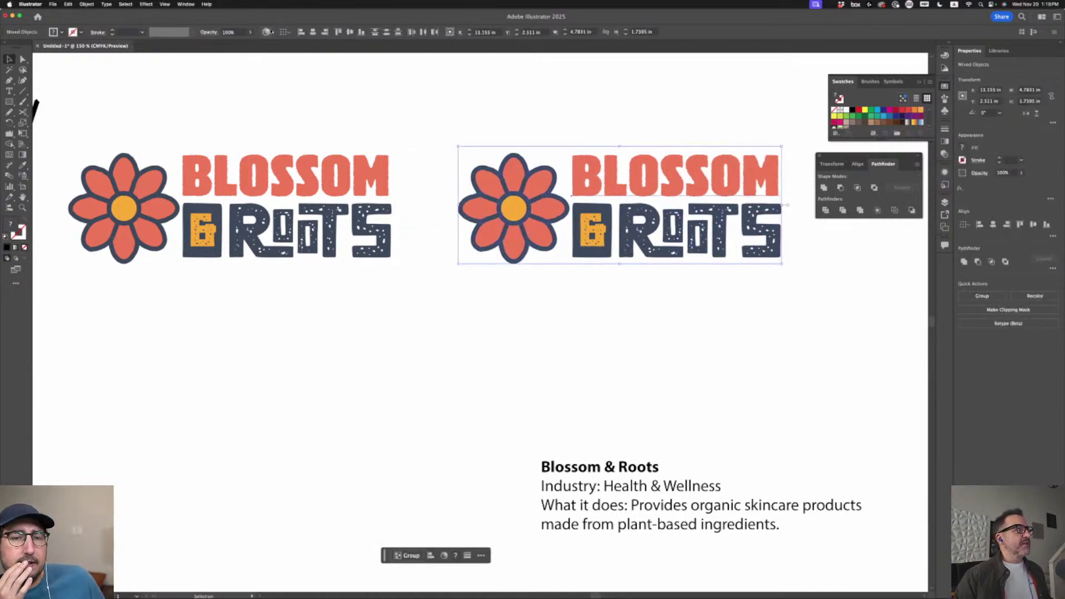
# Open Generative Recolor for the right-hand logo copy, clear the Pathfinder panel out of its way, and make its prompt ready for entry
pyautogui.click(266, 32)
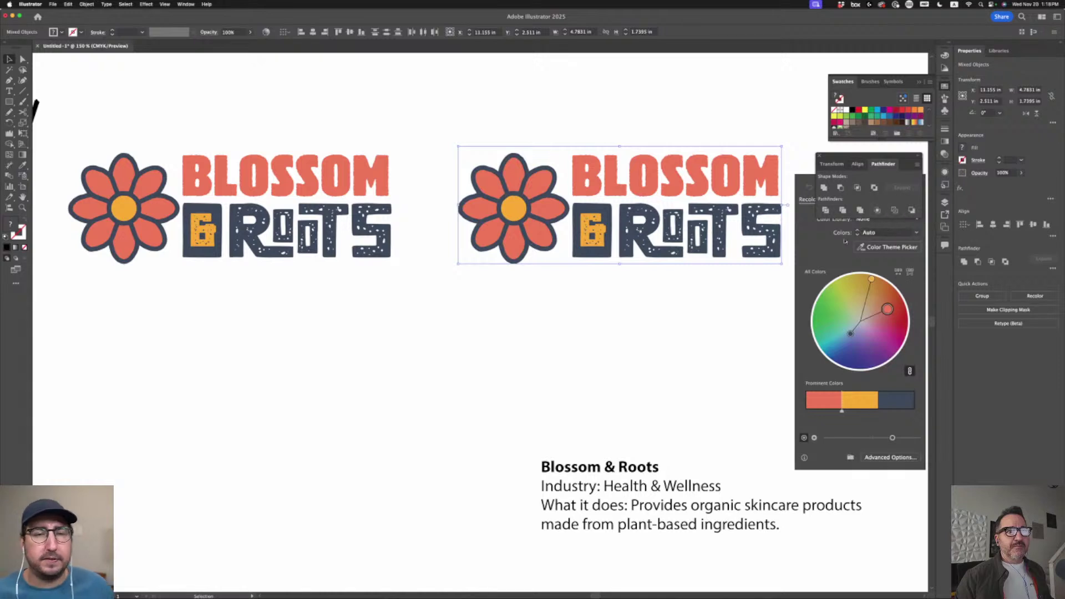
pyautogui.moveTo(843, 157); pyautogui.dragTo(233, 480)
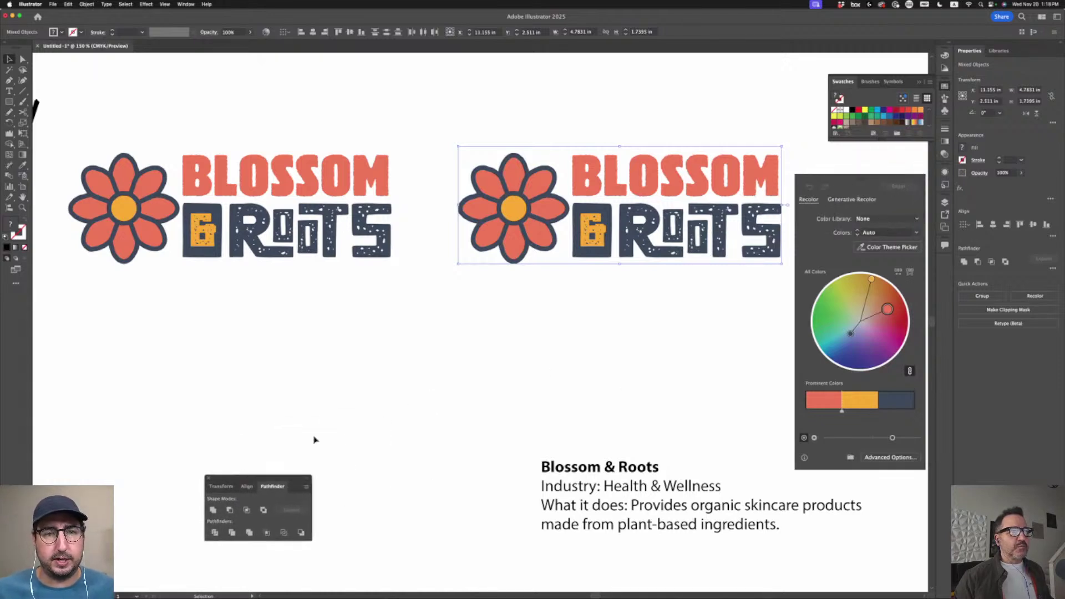
pyautogui.click(851, 199)
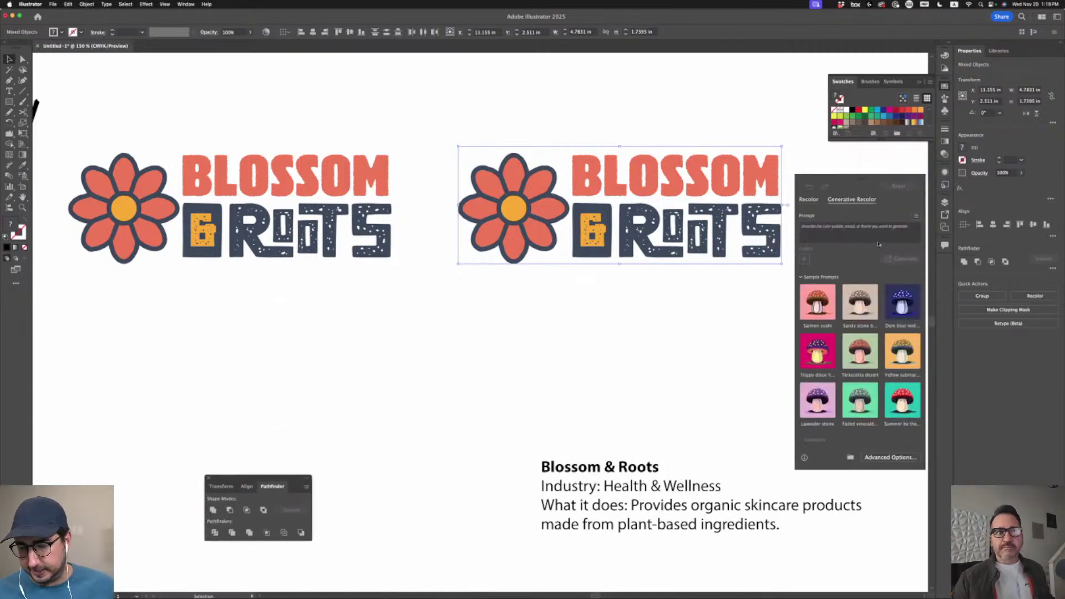
pyautogui.click(835, 233)
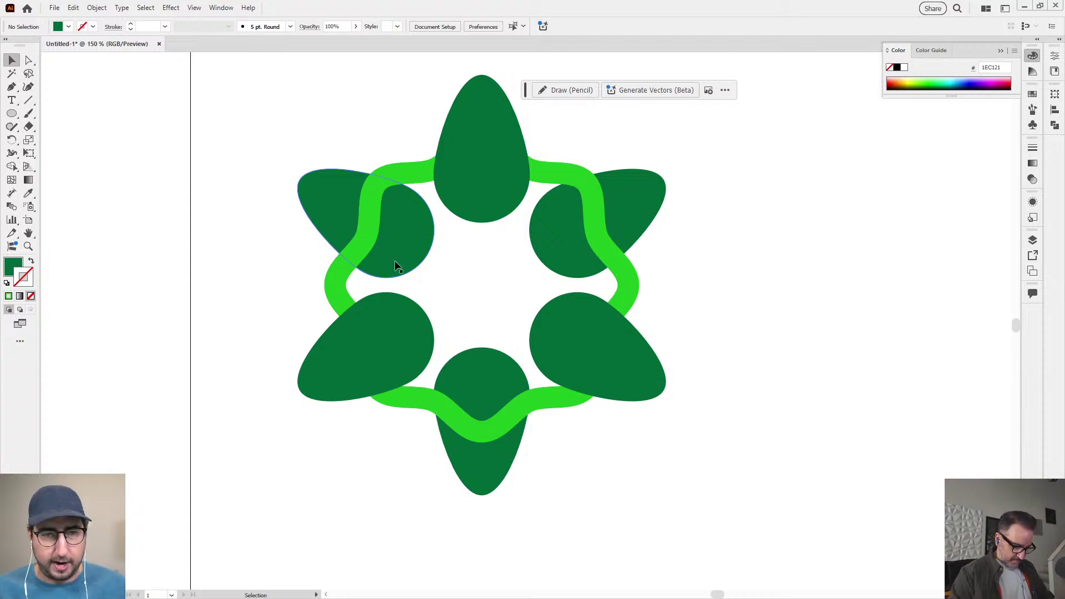
# In the green flower document, draw a straight vertical line from the ring's centre to just above the top petal, and deselect it
pyautogui.press('p')
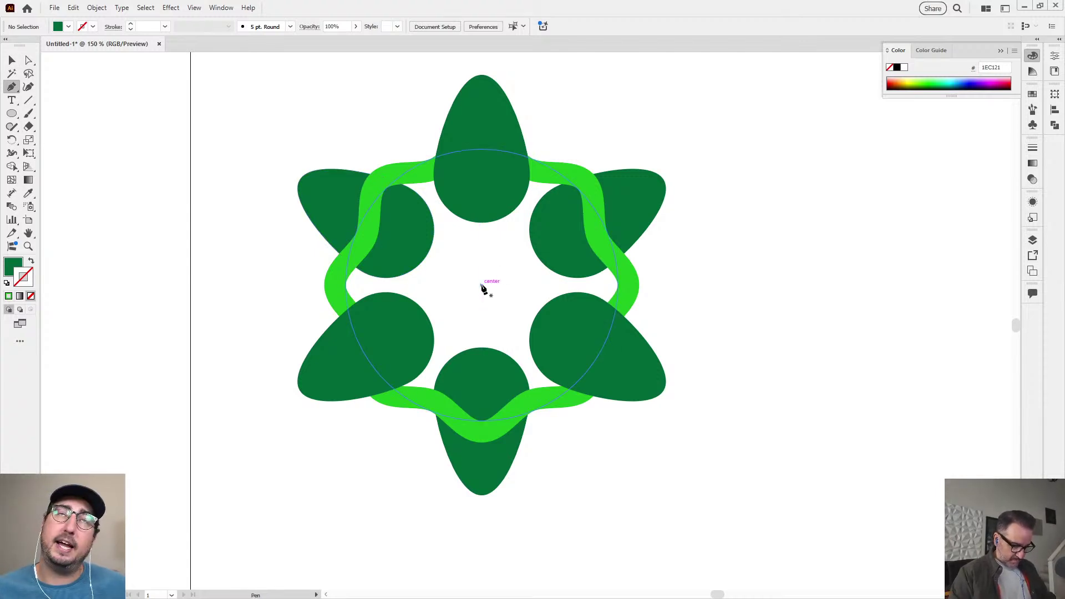
pyautogui.click(482, 285)
pyautogui.click(481, 71)
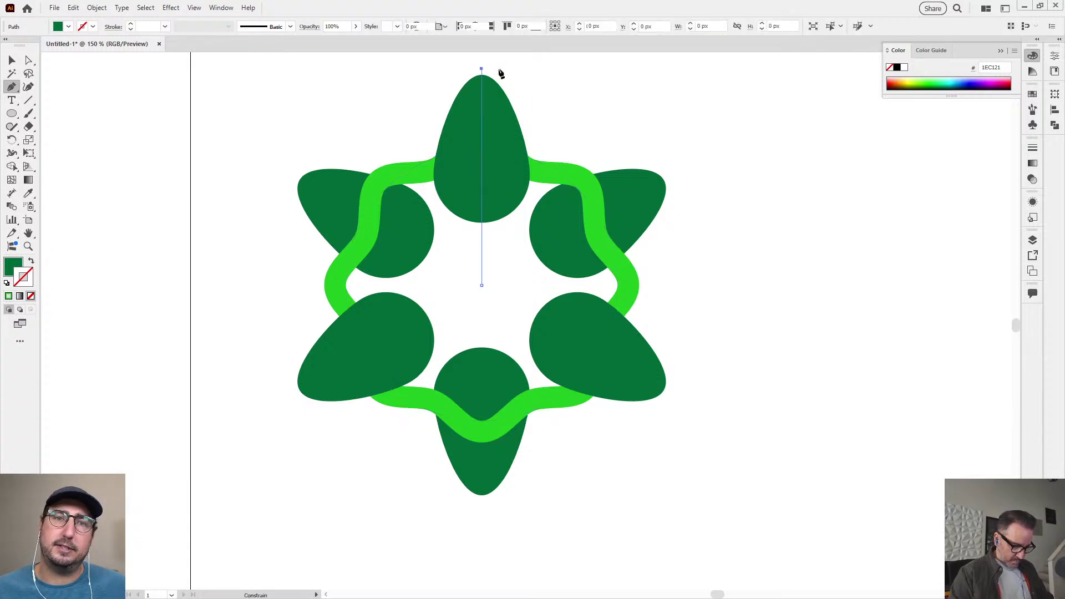
pyautogui.press('v')
pyautogui.click(541, 120)
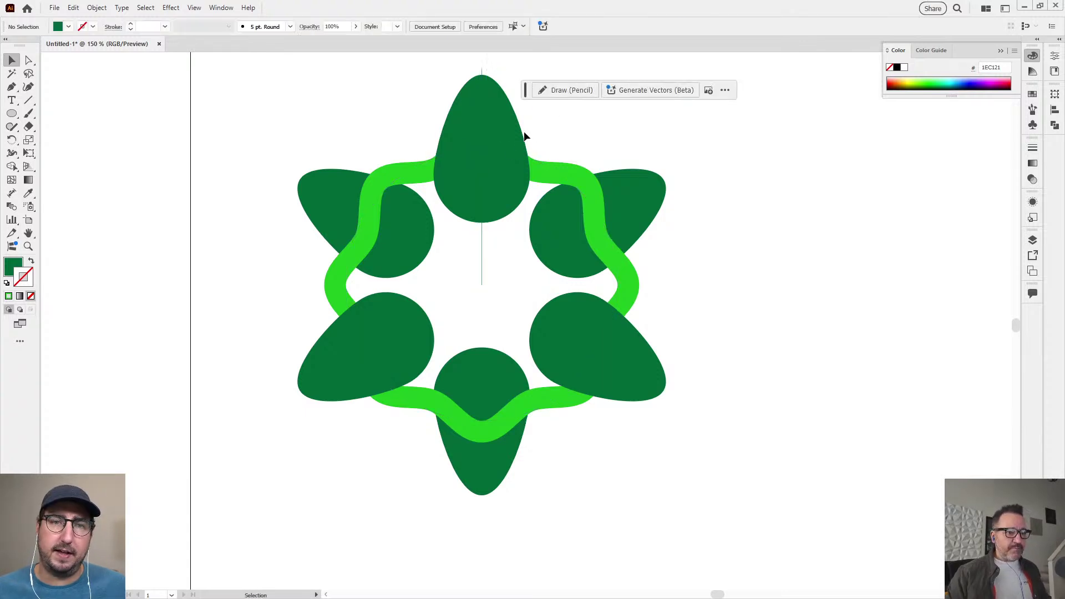
# Rotate the straight vertical line 33.333° around the ring's centre
pyautogui.click(482, 179)
pyautogui.press('r')
pyautogui.keyDown('alt'); pyautogui.click(481, 284); pyautogui.keyUp('alt')
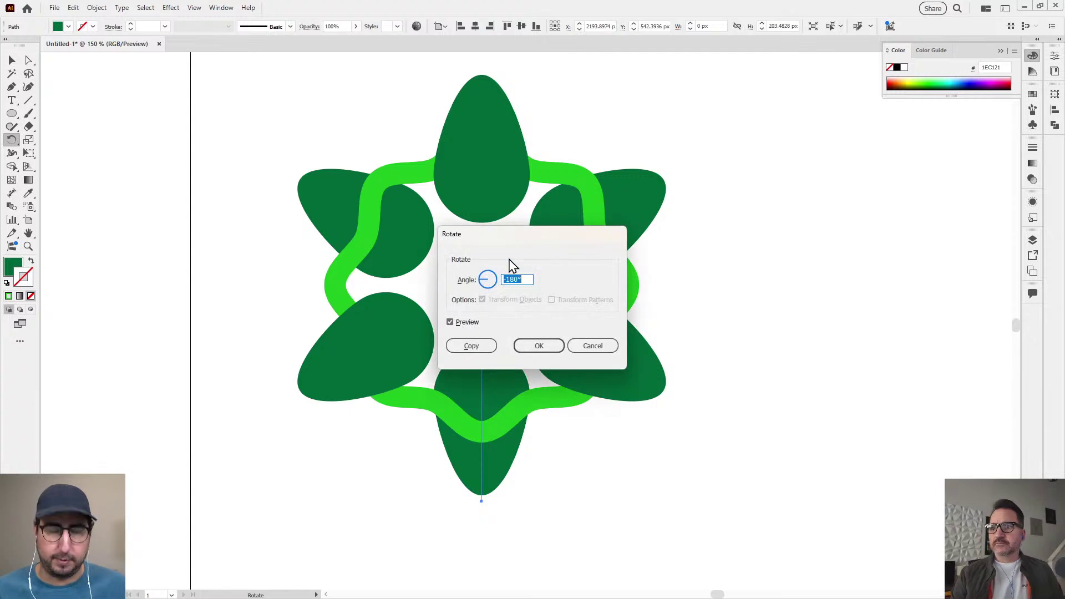
pyautogui.write('33.33')
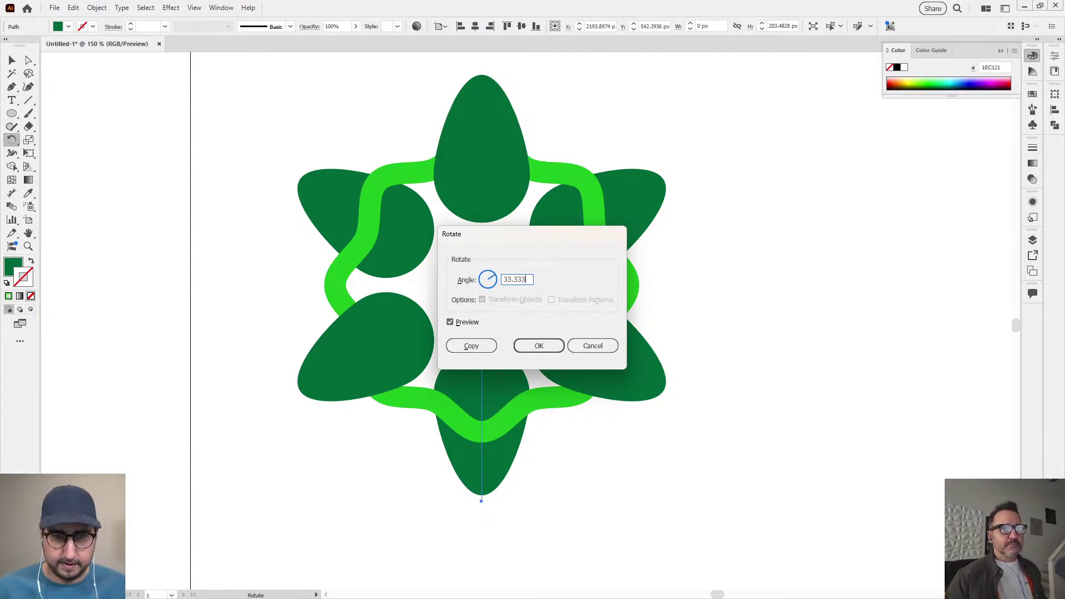
pyautogui.click(539, 345)
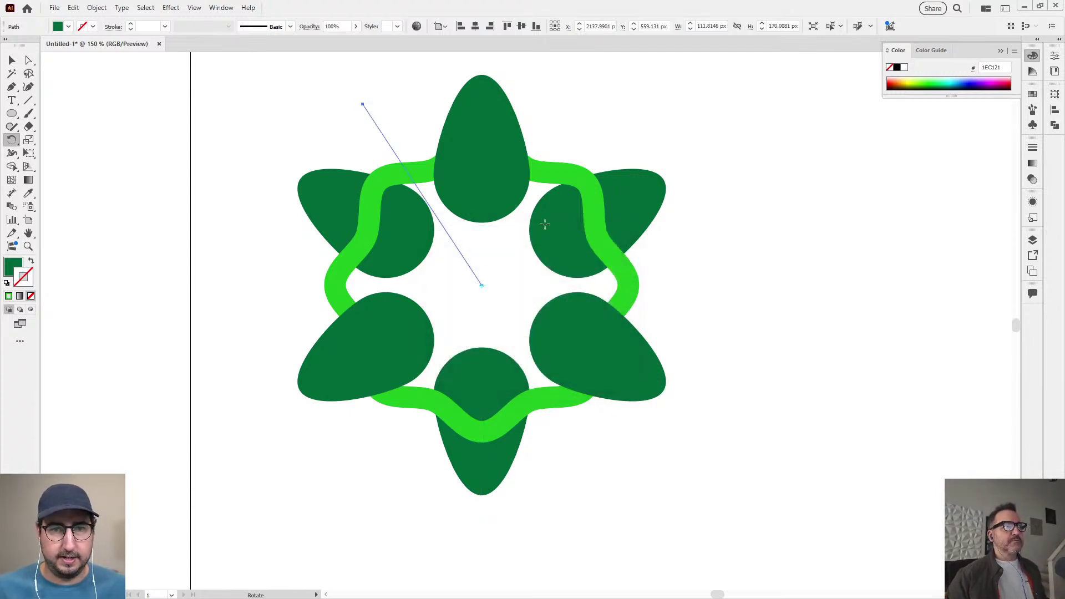
pyautogui.press('v')
pyautogui.hotkey('ctrl', 'z')
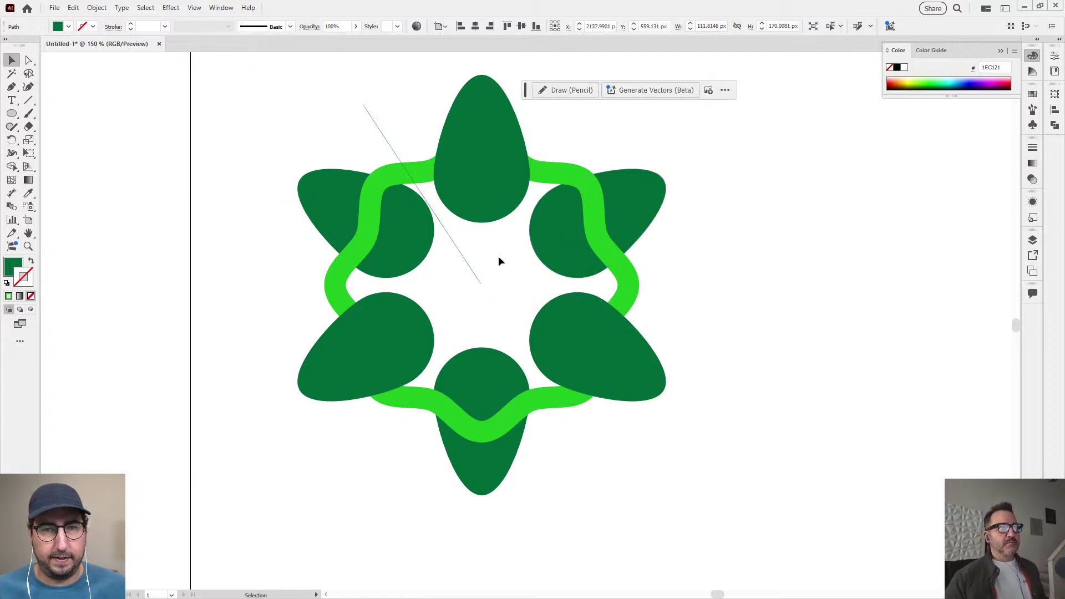
pyautogui.press('r')
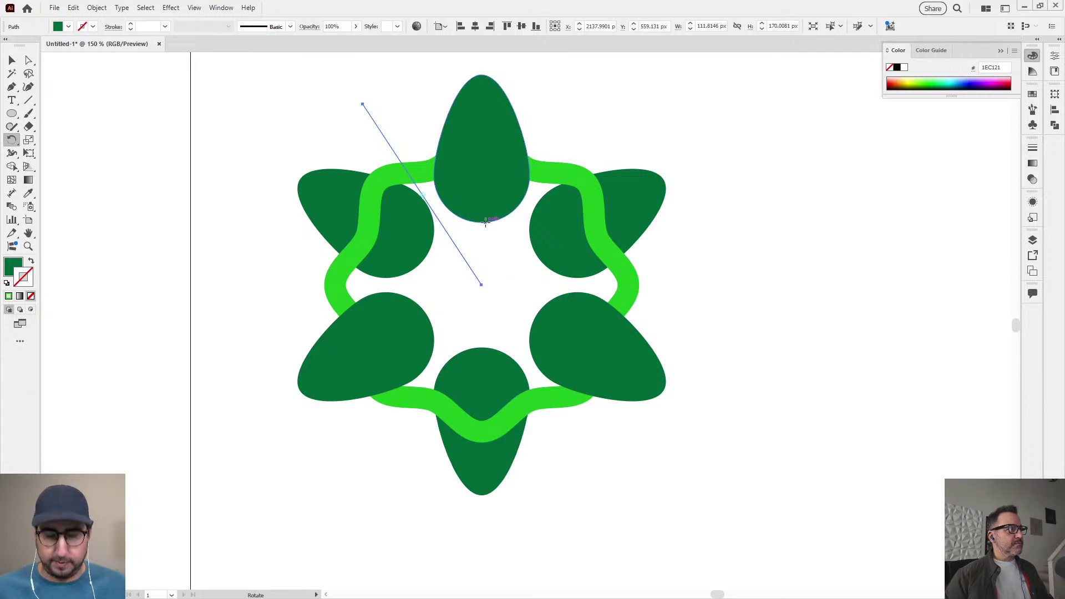
# Delete the thin slanted line running from the flower's centre
pyautogui.hotkey('ctrl', 'shift', 'a')
pyautogui.press('v')
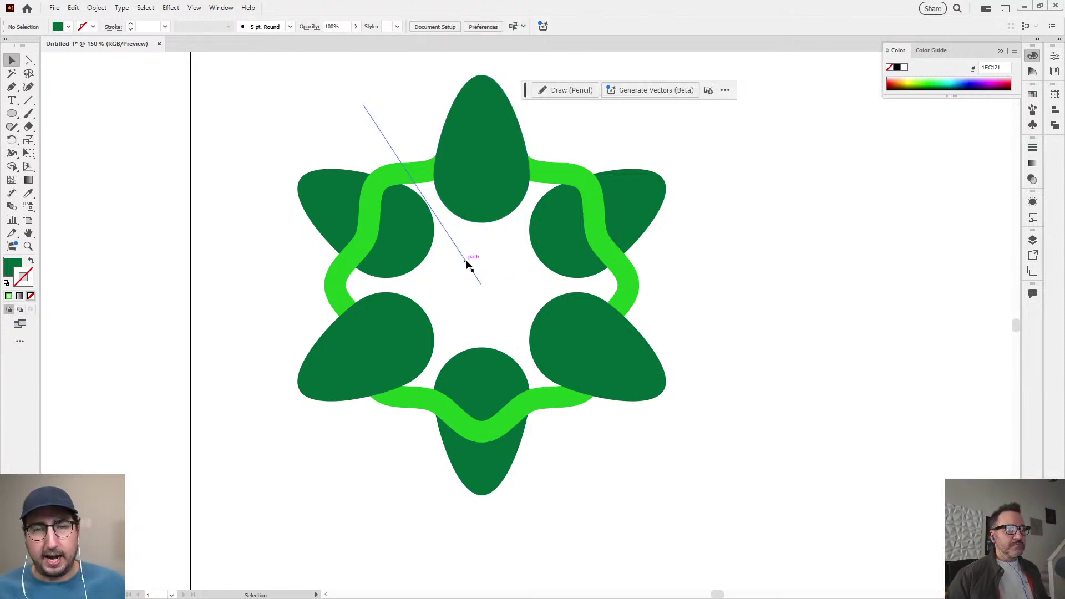
pyautogui.click(467, 261)
pyautogui.press('Delete')
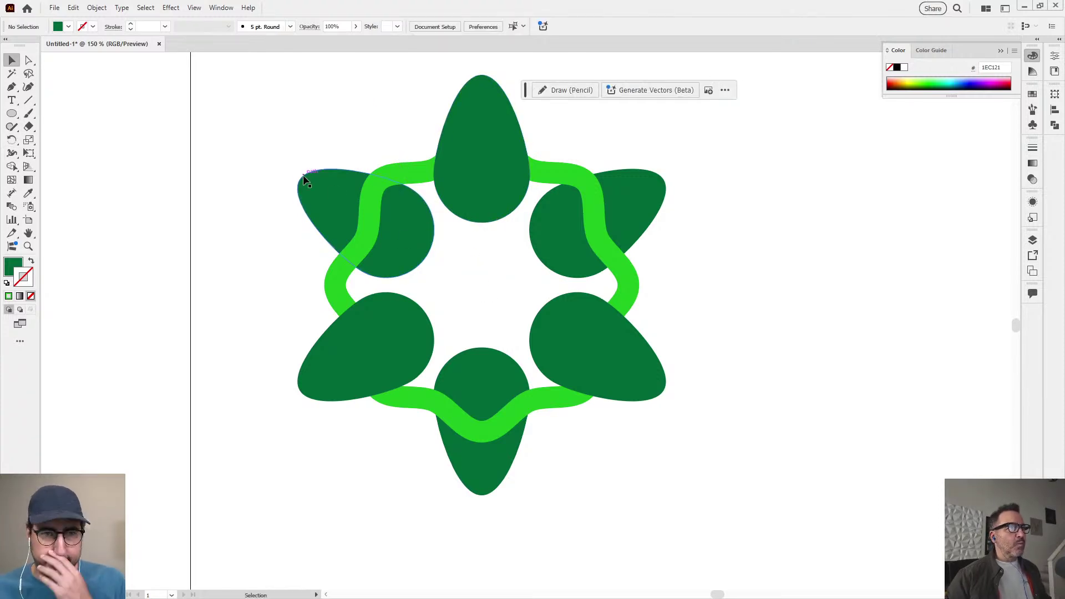
# Draw a straight diagonal line with the Pen tool from the upper-left petal's tip to the lower-right petal's tip
pyautogui.press('p')
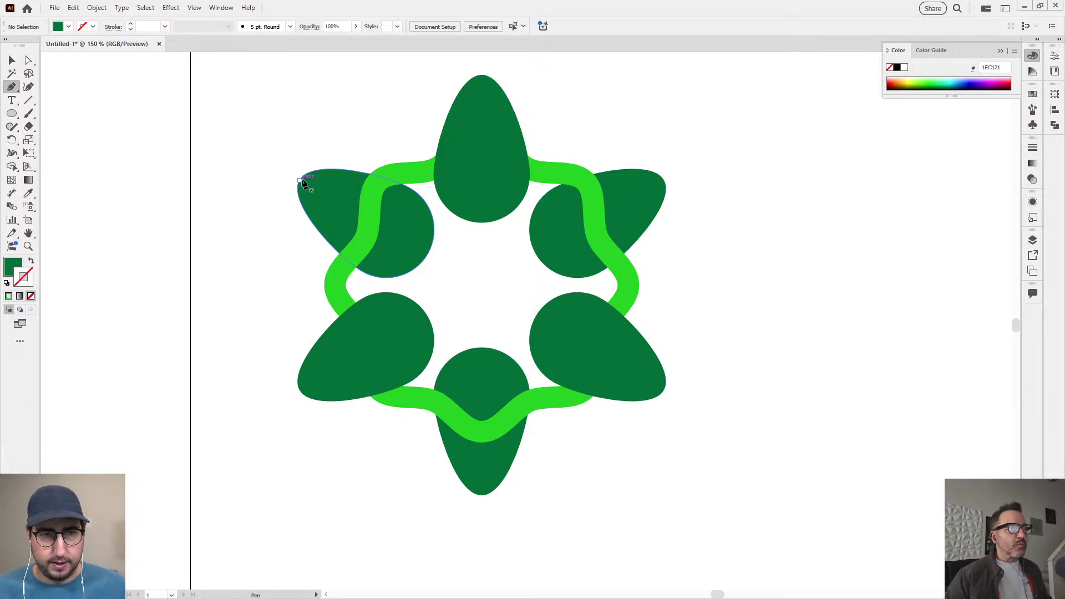
pyautogui.click(300, 181)
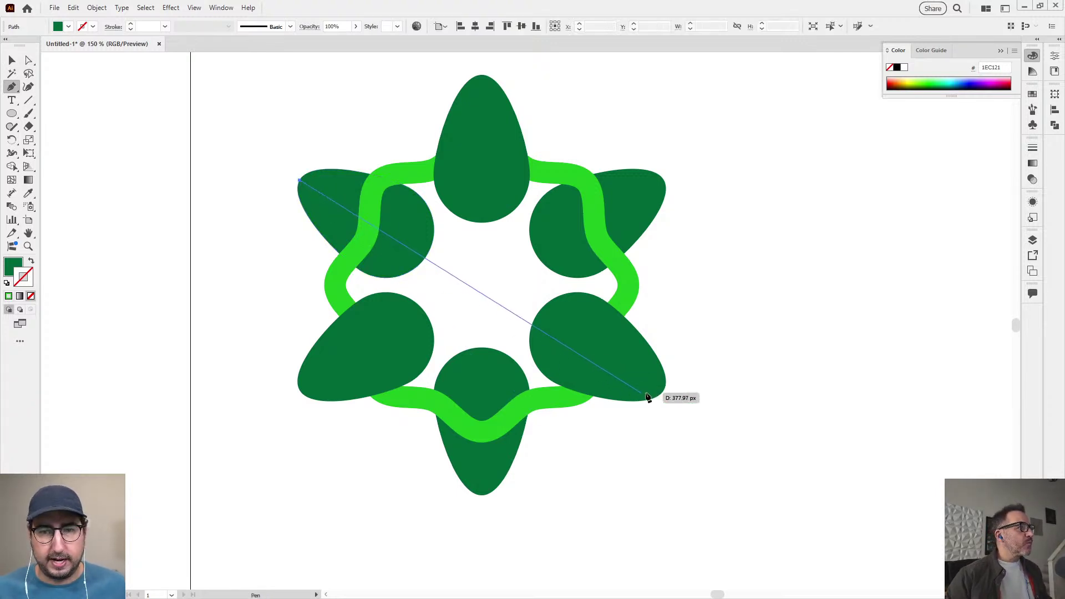
pyautogui.click(665, 391)
pyautogui.click(665, 391)
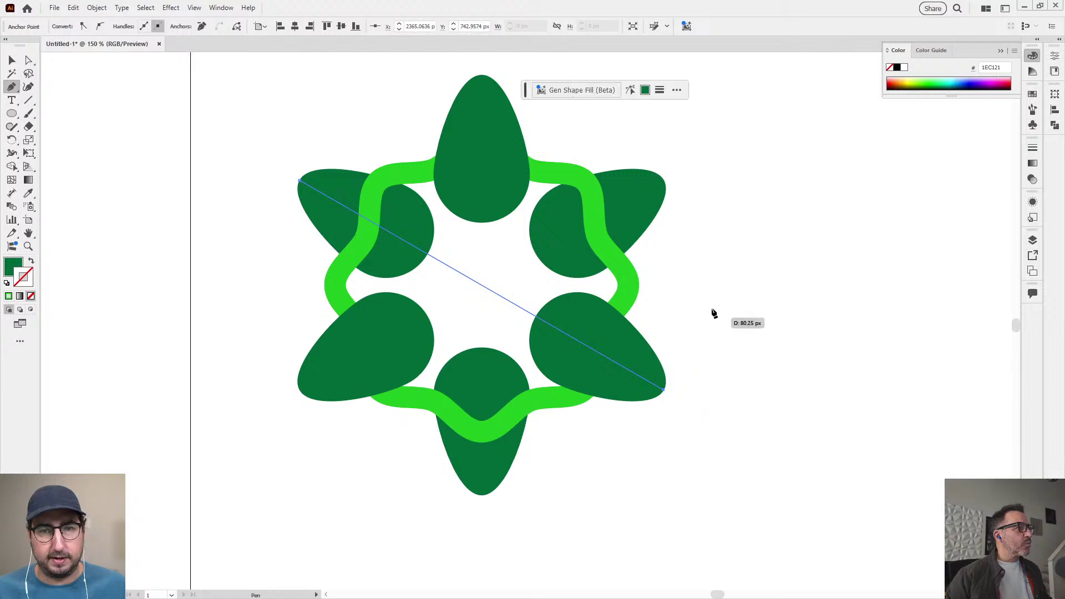
pyautogui.press('v')
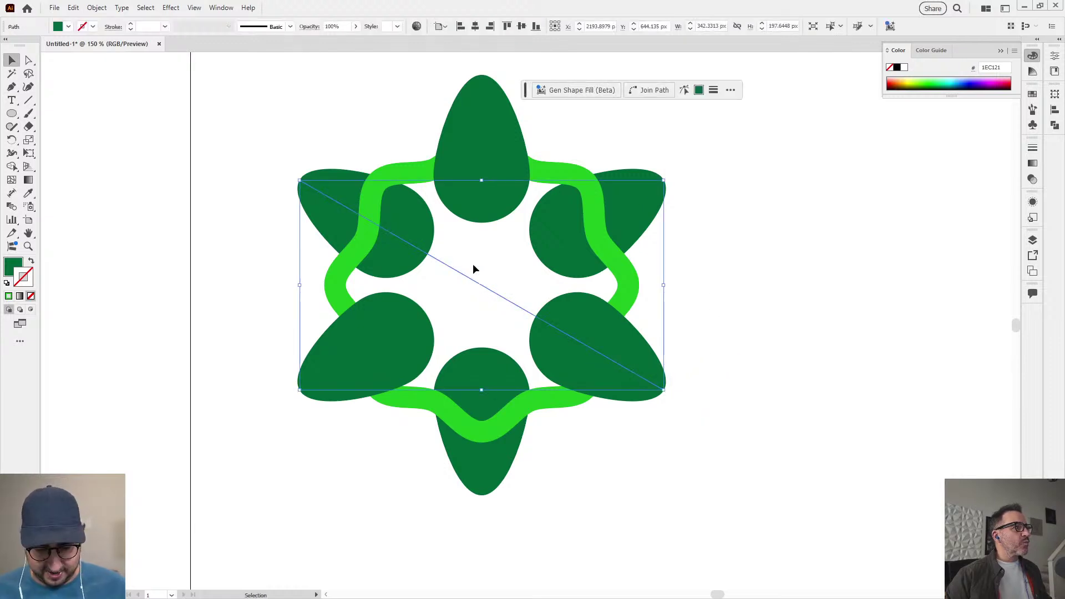
# Copy the wavy ring's light green 20 pt stroke onto the diagonal line and deselect it
pyautogui.press('i')
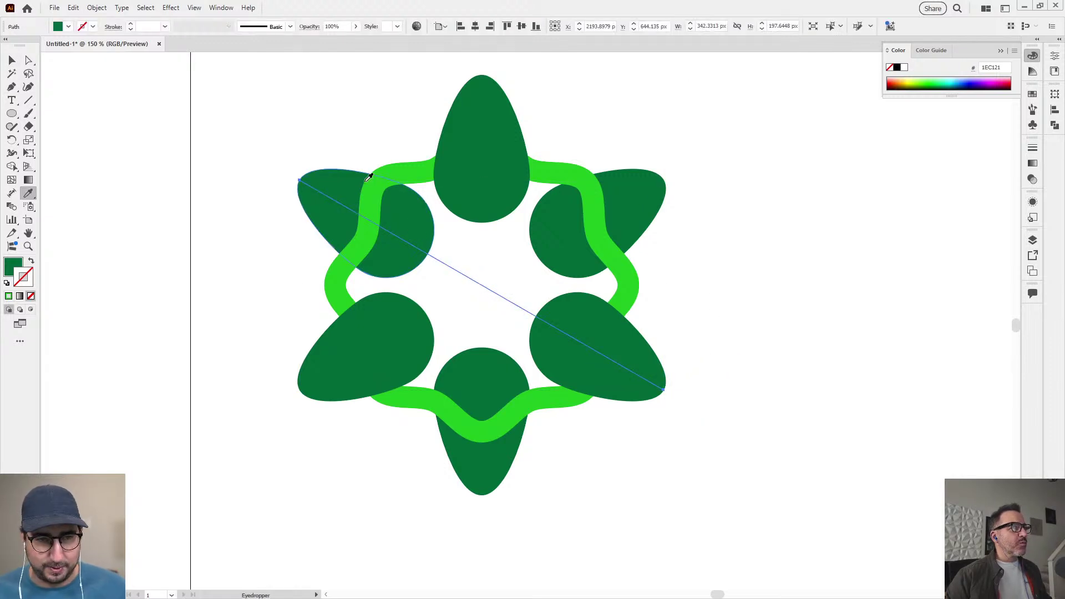
pyautogui.click(415, 166)
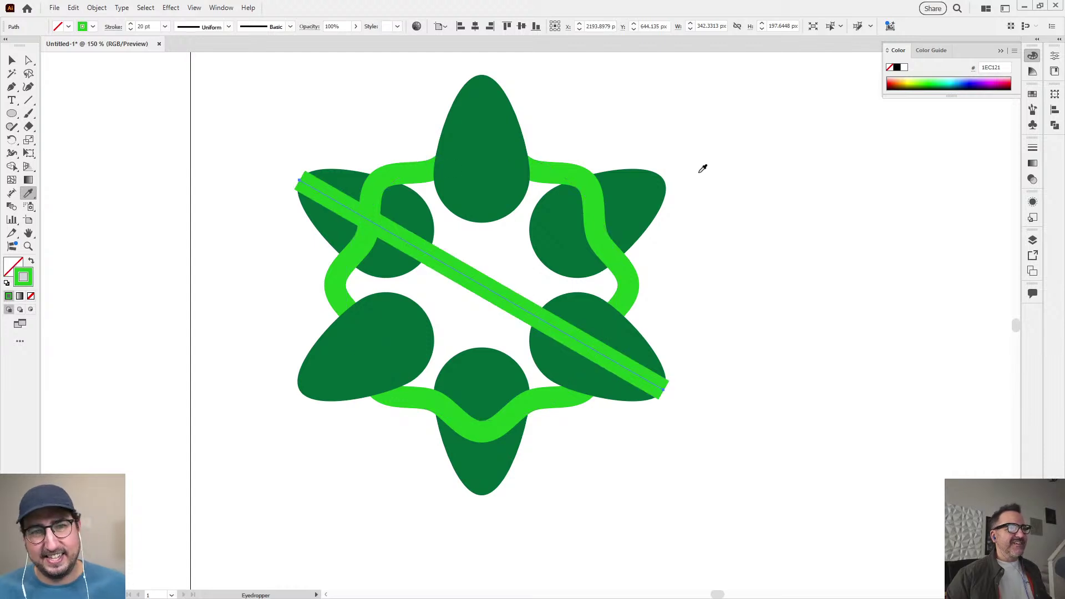
pyautogui.press('v')
pyautogui.click(718, 198)
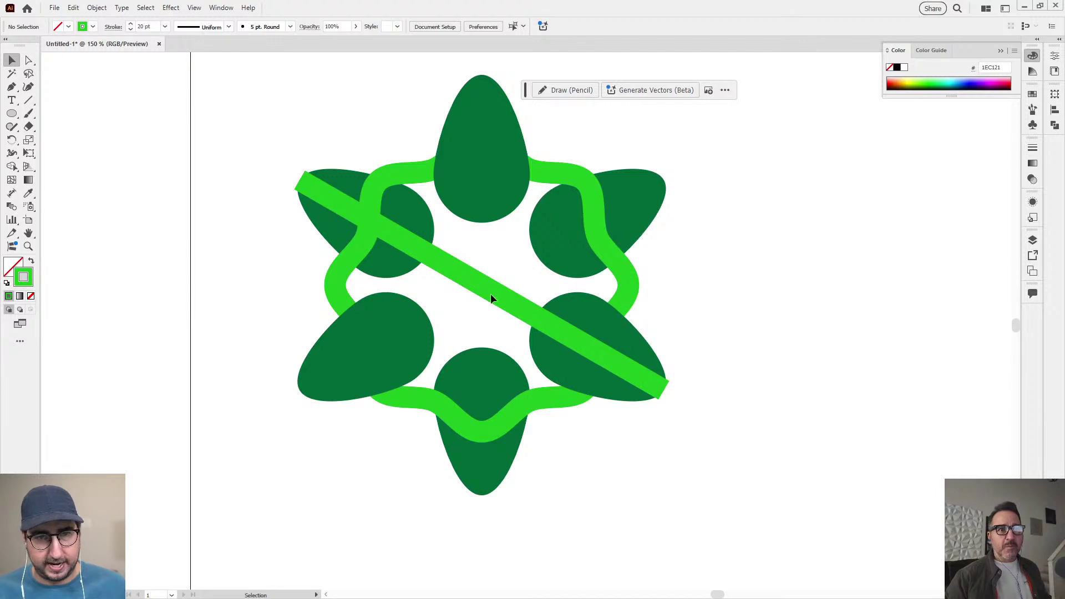
# Try to rotate the light green diagonal line freehand across the flower
pyautogui.click(492, 295)
pyautogui.press('r')
pyautogui.moveTo(369, 137); pyautogui.dragTo(814, 258)
pyautogui.hotkey('ctrl', 'z')
pyautogui.press('v')
pyautogui.rightClick(443, 259)
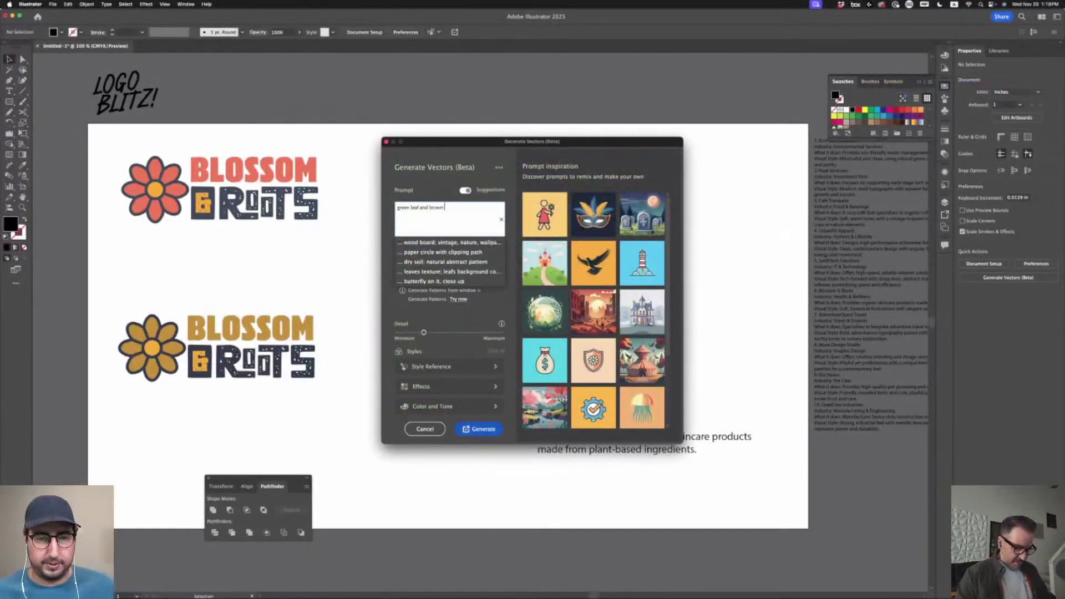
# In the textured-lettering document, generate a vector from the prompt "green leaf and brown root" and choose the three-leaf variation
pyautogui.write('t')
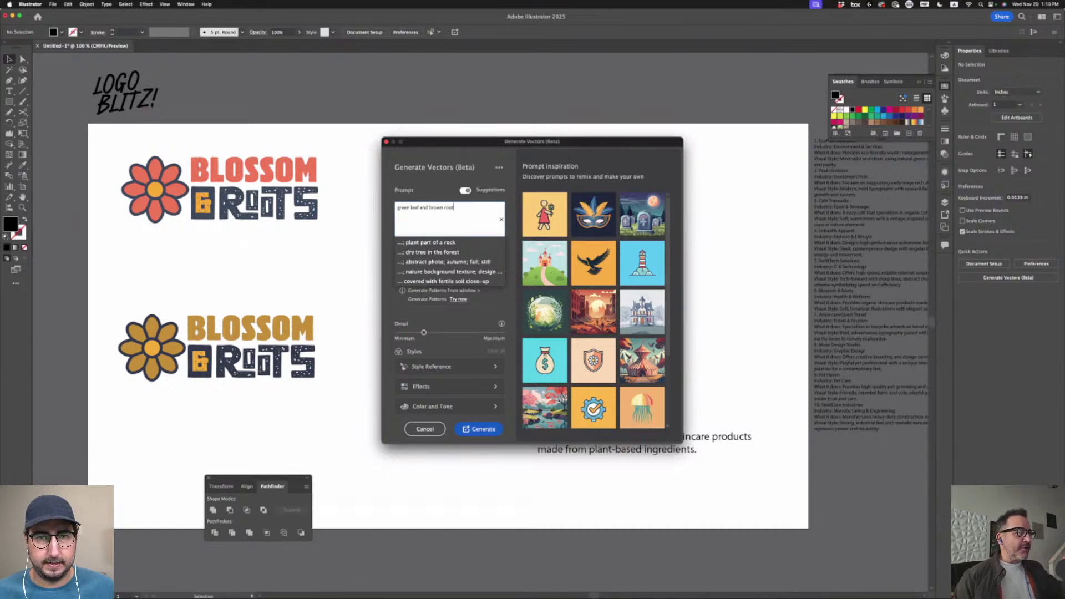
pyautogui.click(480, 429)
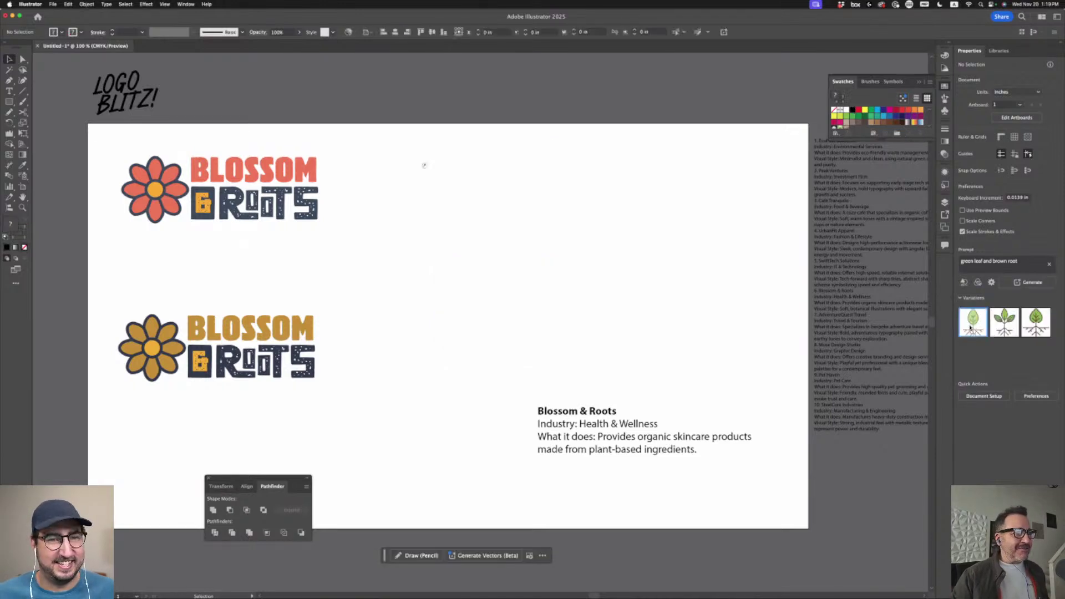
pyautogui.click(1036, 153)
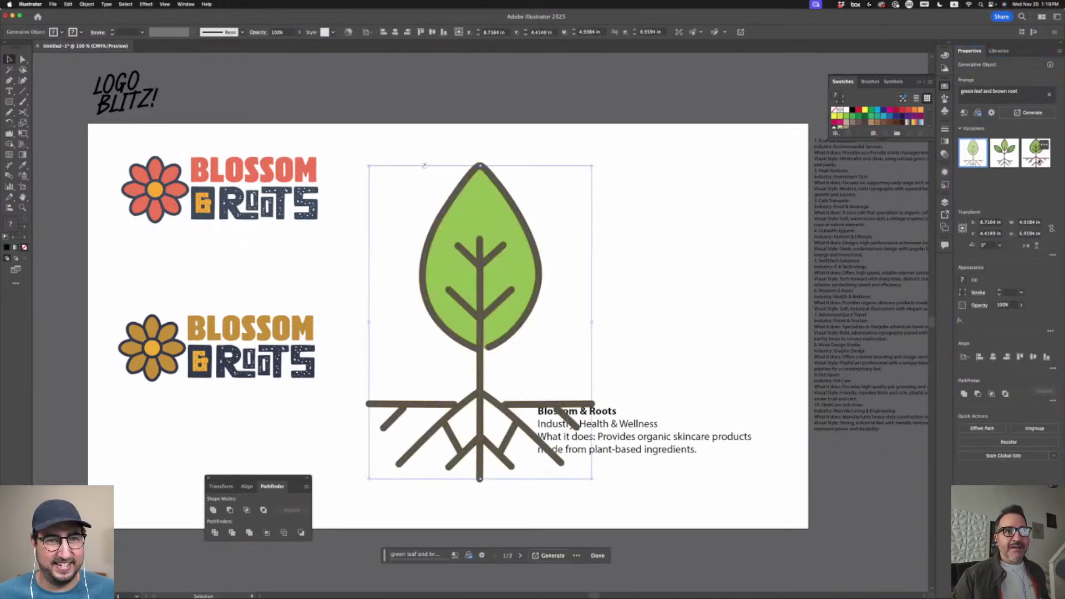
pyautogui.click(1004, 154)
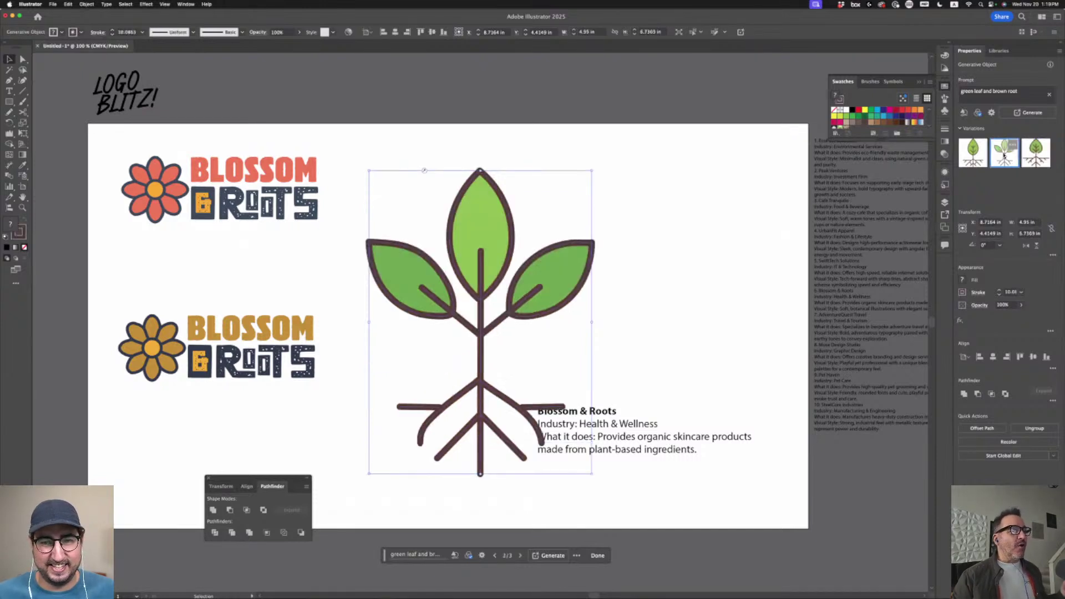
# Scale the generated plant down to about 2.25 by 3.06 in and place it beside the top logo
pyautogui.moveTo(592, 172)
pyautogui.mouseDown()
pyautogui.moveTo(490, 363)
pyautogui.moveTo(552, 142)
pyautogui.mouseUp()
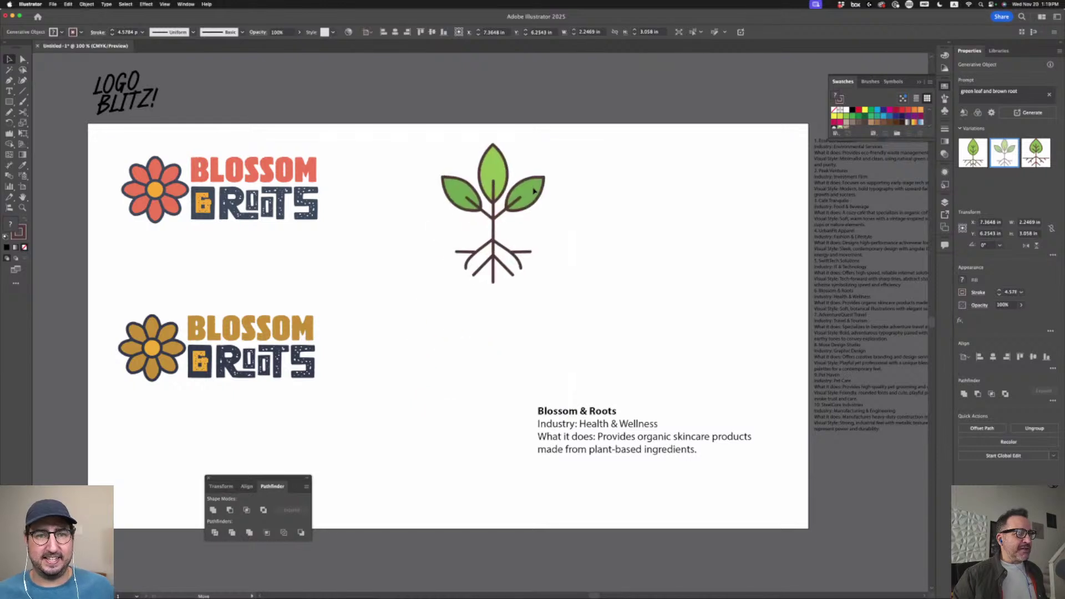
pyautogui.click(624, 227)
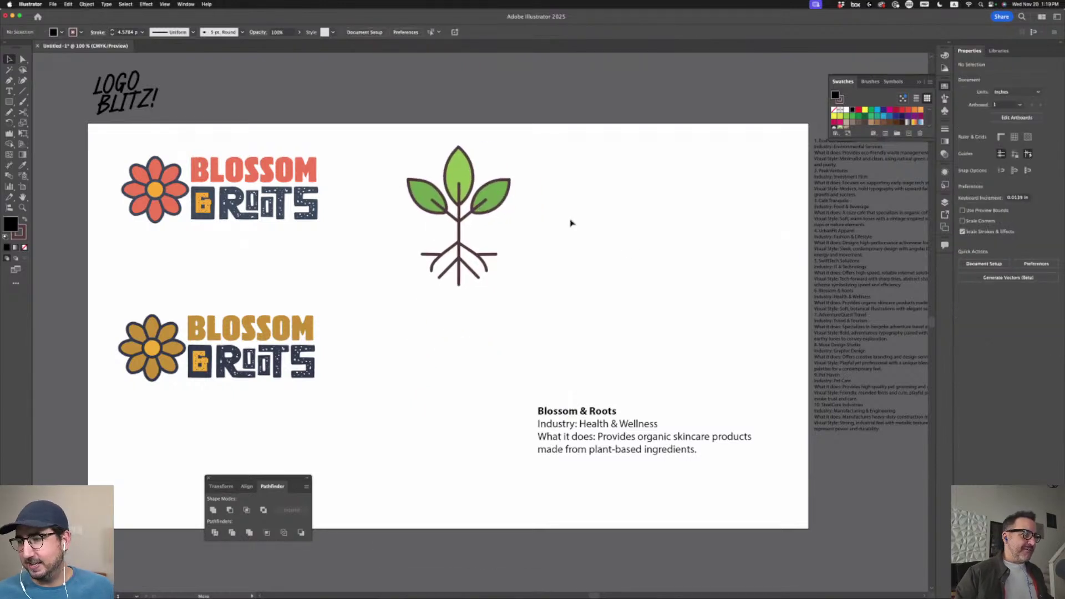
# Set the plant artwork's stroke weight to 7 pt and deselect it
pyautogui.hscroll(-5, 615, 233)
pyautogui.click(560, 235)
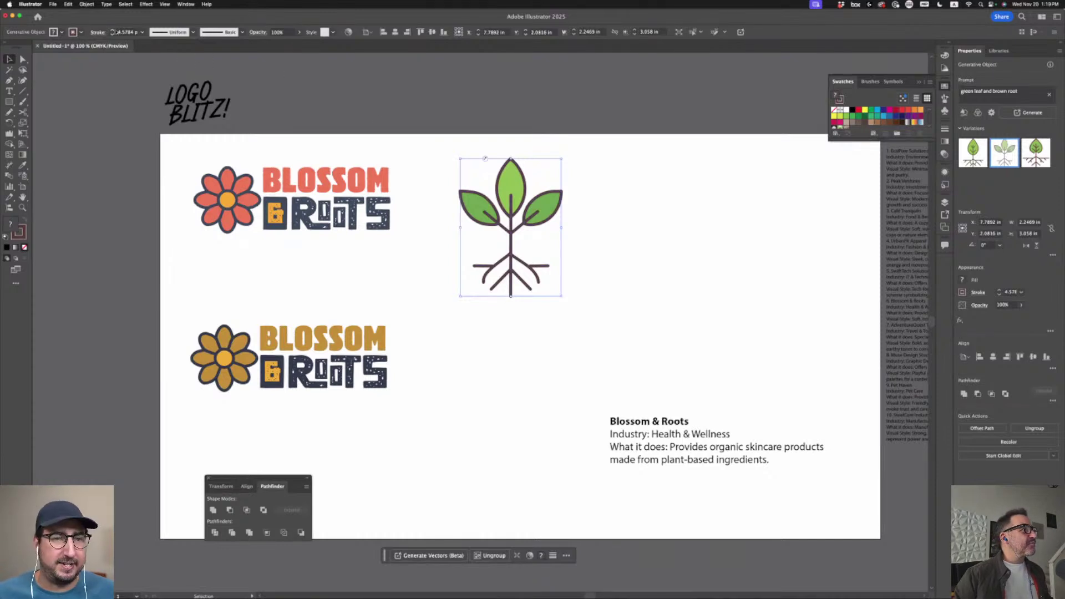
pyautogui.press('super+shift+a')
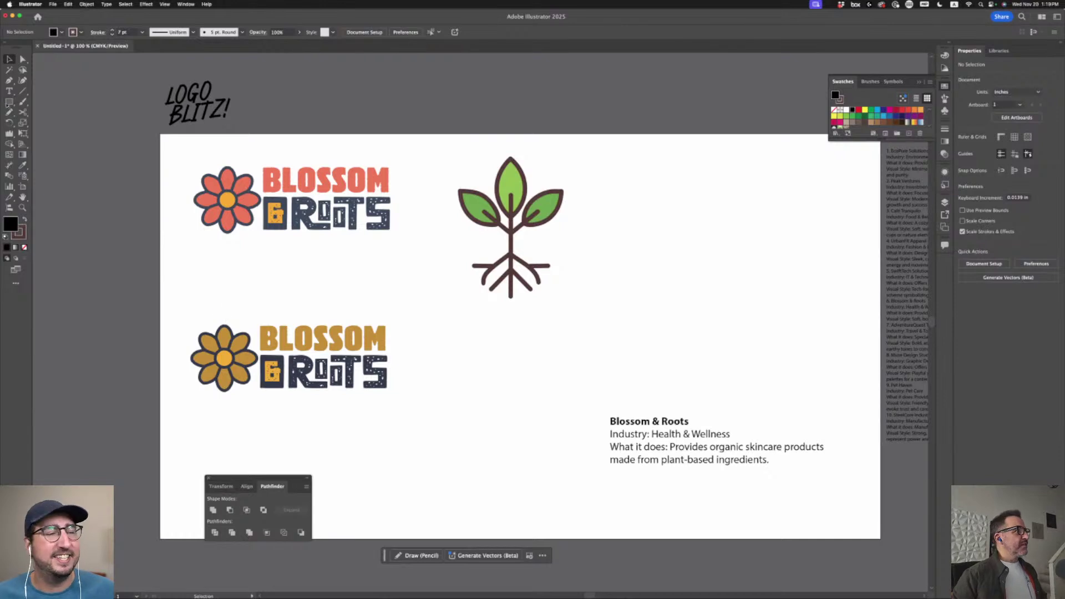
# Move the plant slightly farther right and add the black text BLOSSOM below it
pyautogui.click(9, 91)
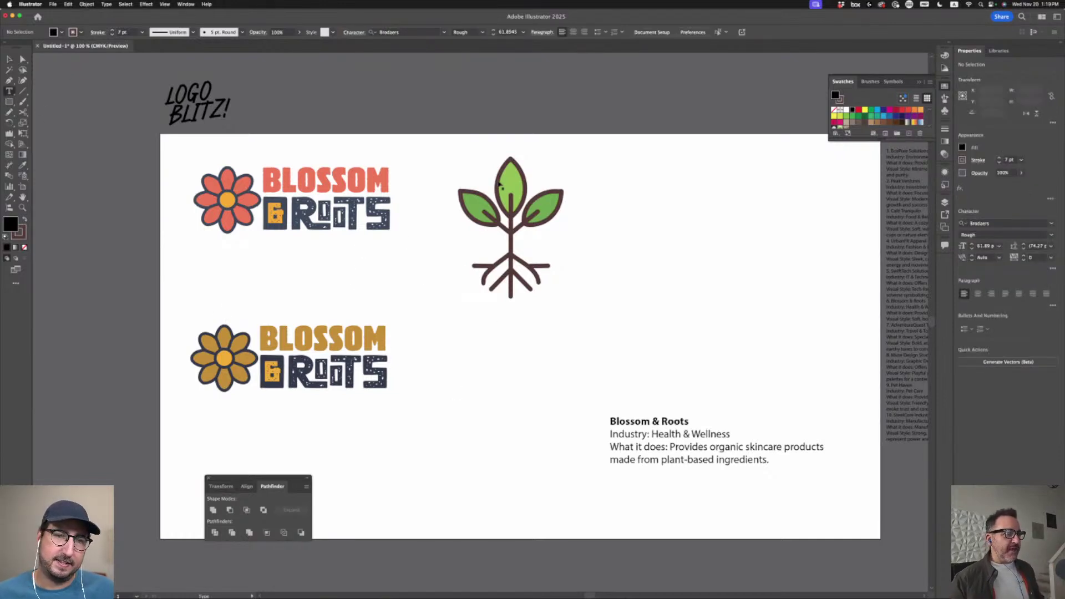
pyautogui.moveTo(500, 187); pyautogui.dragTo(550, 175)
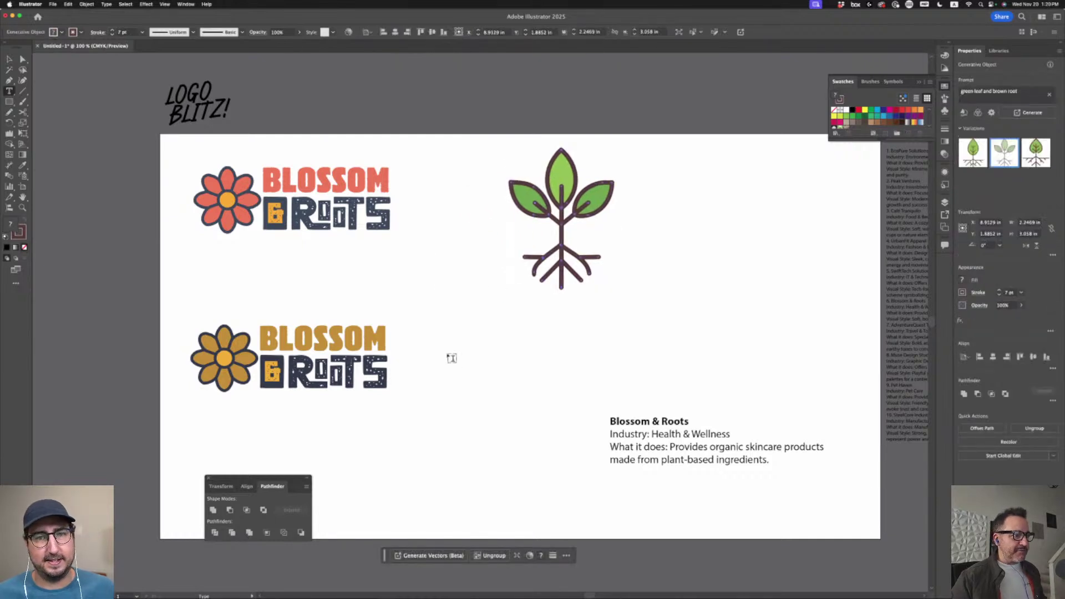
pyautogui.click(453, 355)
pyautogui.write('BL')
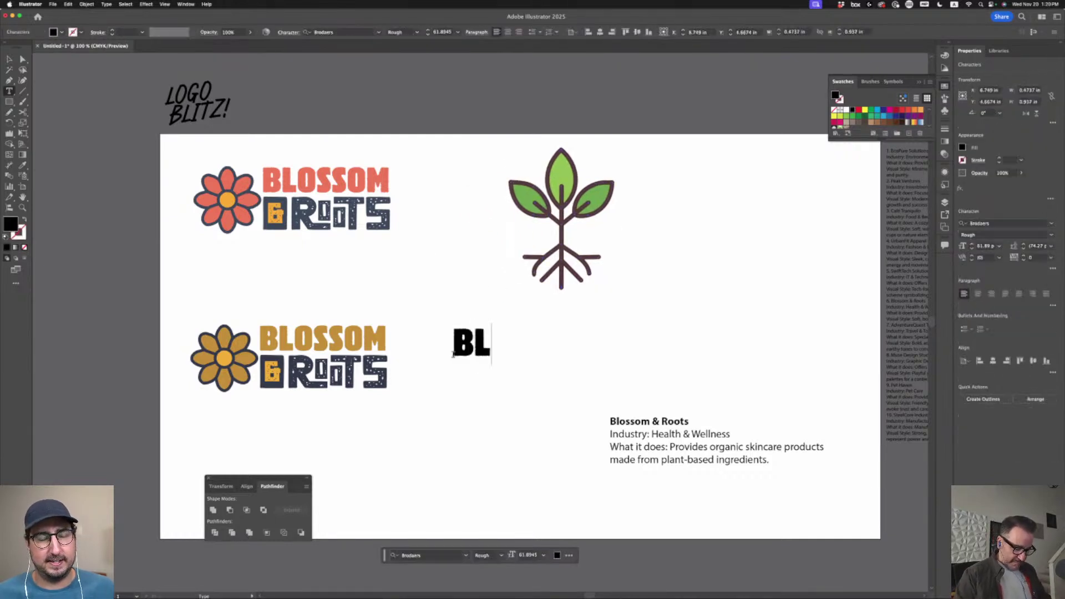
pyautogui.write('OSSOM')
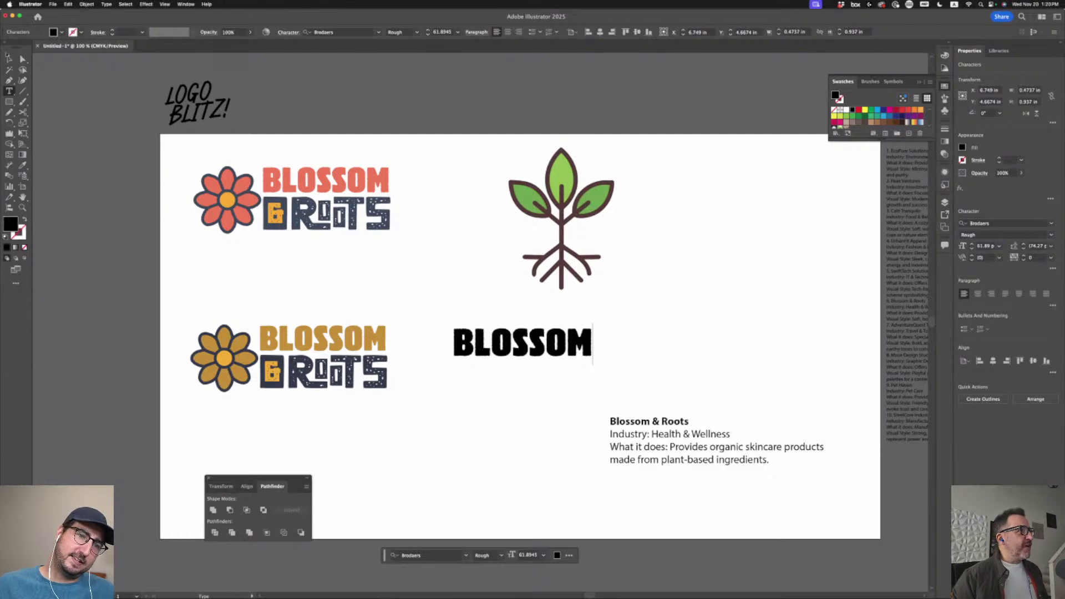
# Shrink the BLOSSOM text to about 44.65 pt and place it against the left side of the plant's stem
pyautogui.press('Escape')
pyautogui.moveTo(574, 350); pyautogui.dragTo(523, 248)
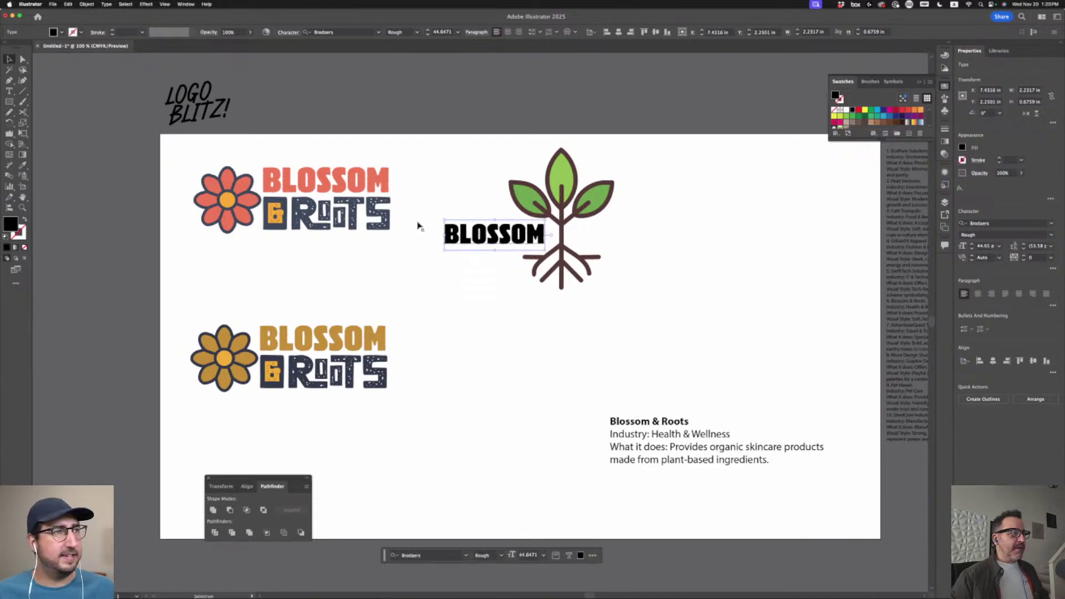
# Try to sample the plant's left leaf appearance onto the BLOSSOM text
pyautogui.click(22, 164)
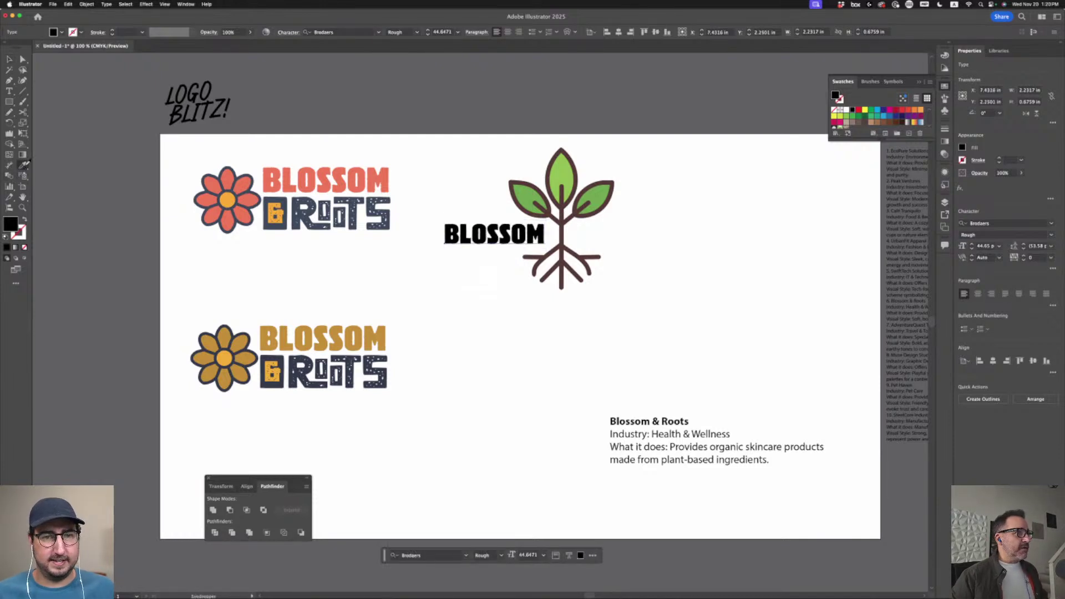
pyautogui.click(533, 191)
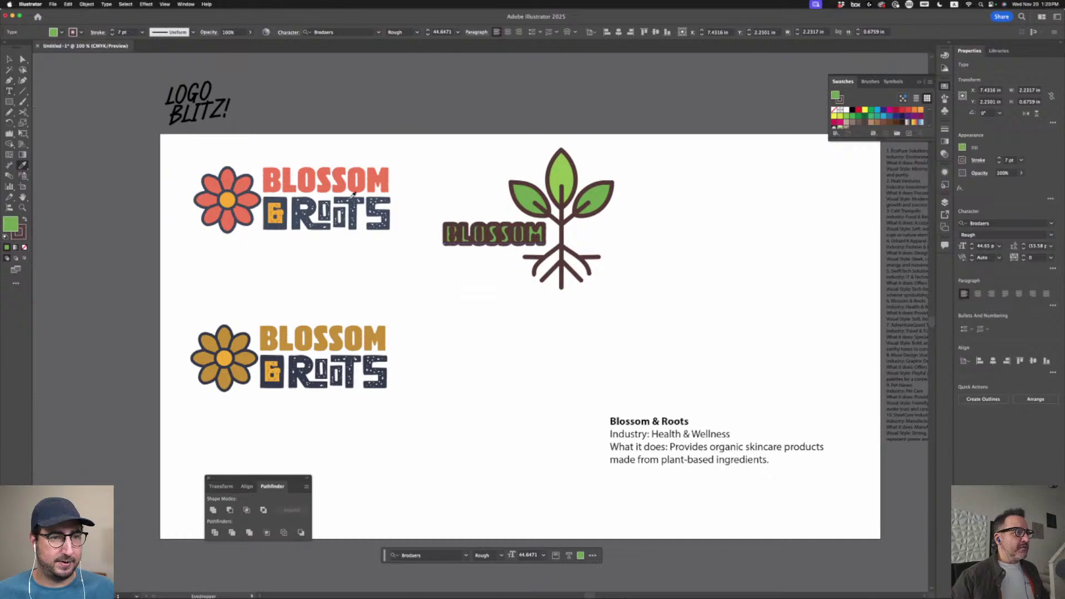
pyautogui.press('cmd+z')
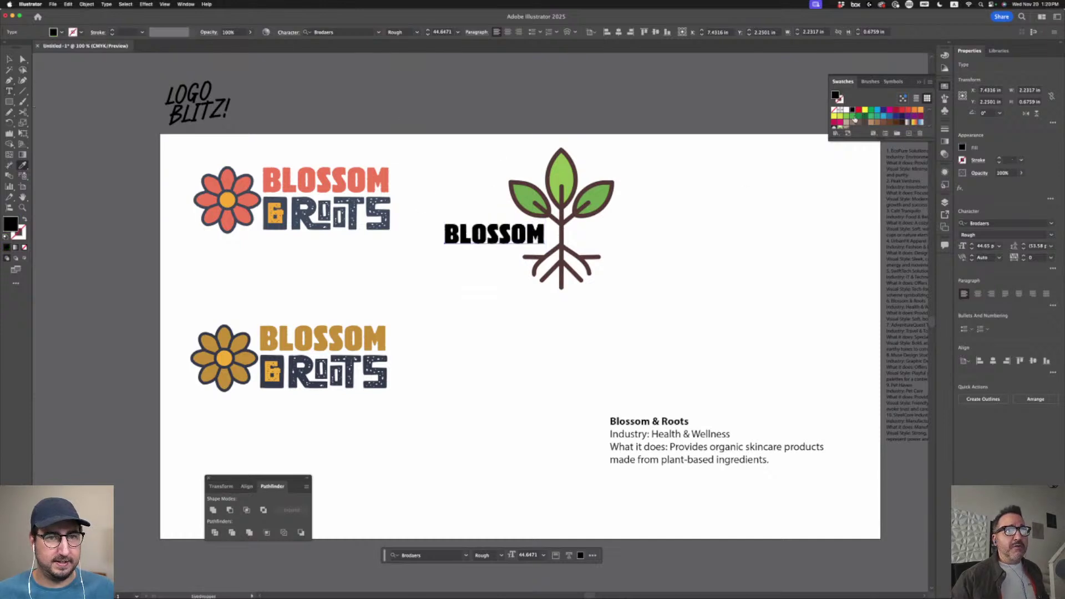
# Fill the BLOSSOM text with a medium green swatch and deselect it
pyautogui.click(855, 117)
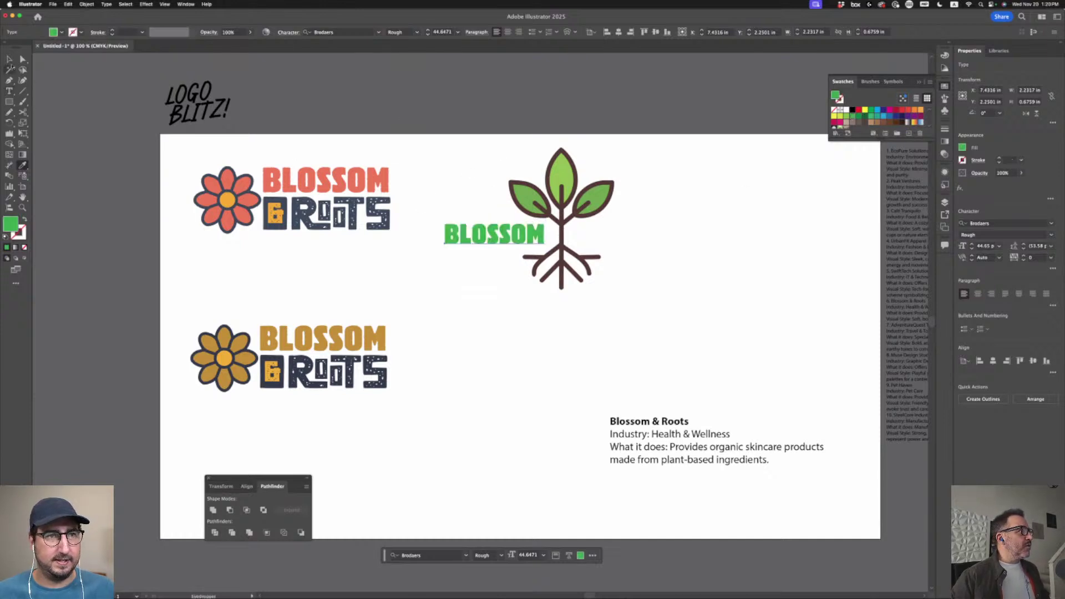
pyautogui.press('v')
pyautogui.press('cmd+shift+a')
# Sample the plant's leaf green onto the BLOSSOM text, remove the text's stroke and deselect it
pyautogui.click(562, 193)
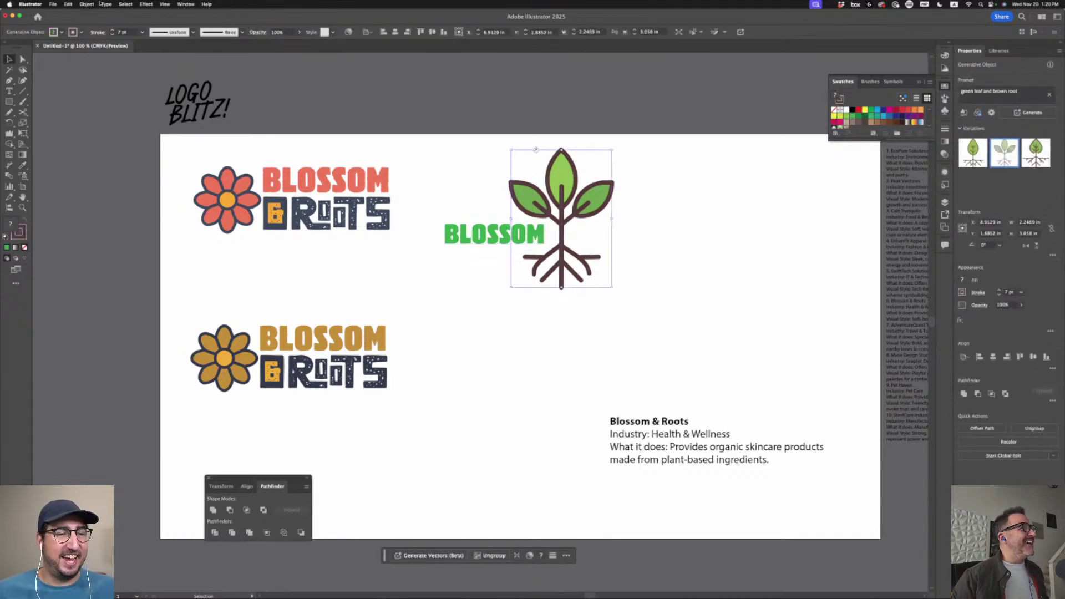
pyautogui.click(87, 3)
pyautogui.click(101, 108)
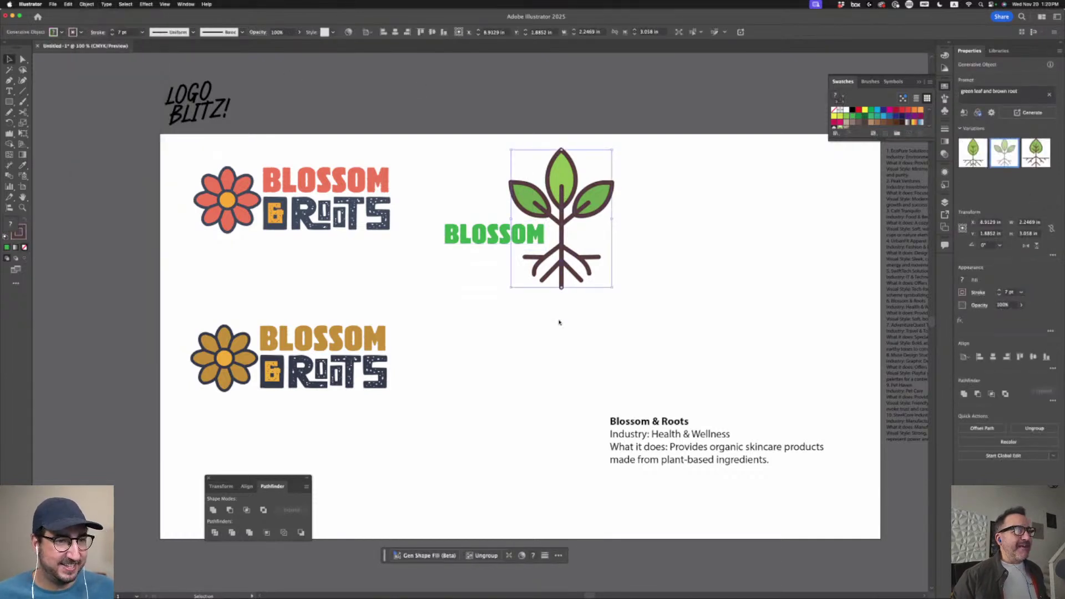
pyautogui.click(497, 242)
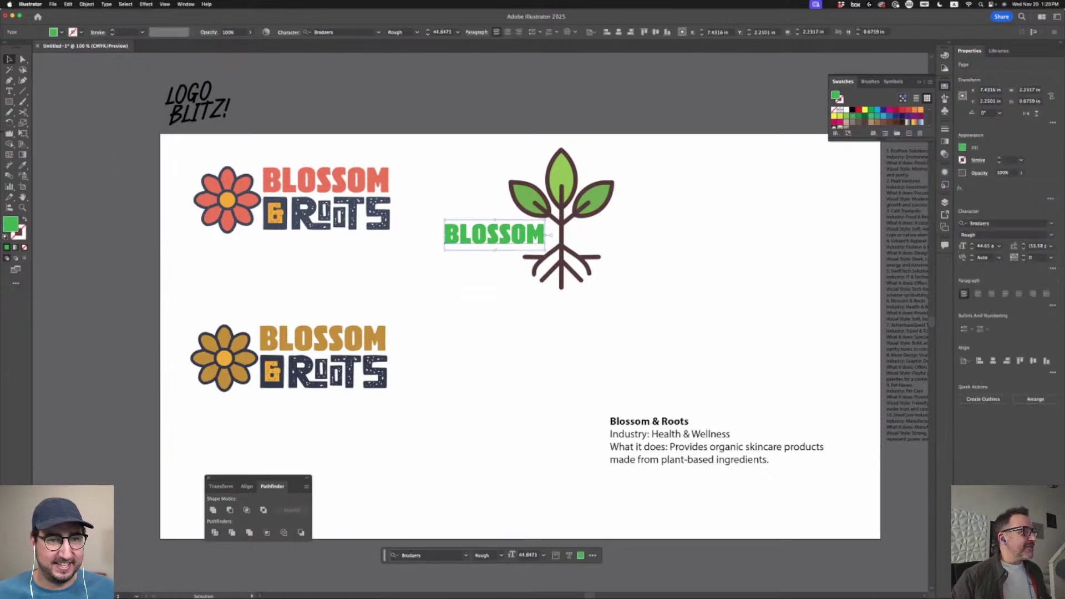
pyautogui.click(22, 164)
pyautogui.click(518, 208)
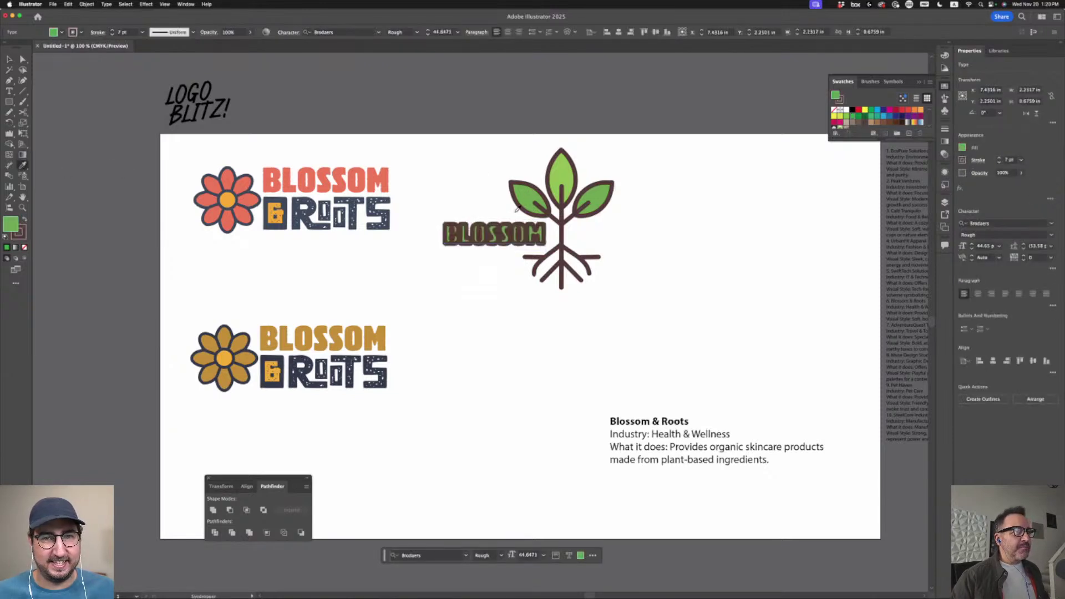
pyautogui.press('cmd+z')
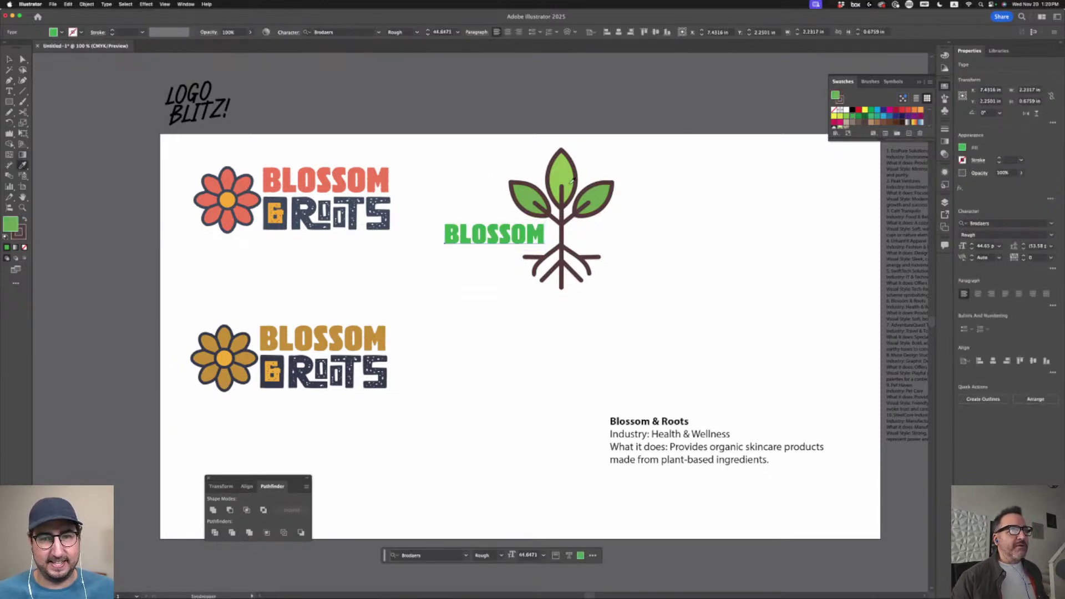
pyautogui.press('cmd+shift+z')
pyautogui.click(839, 99)
pyautogui.click(834, 109)
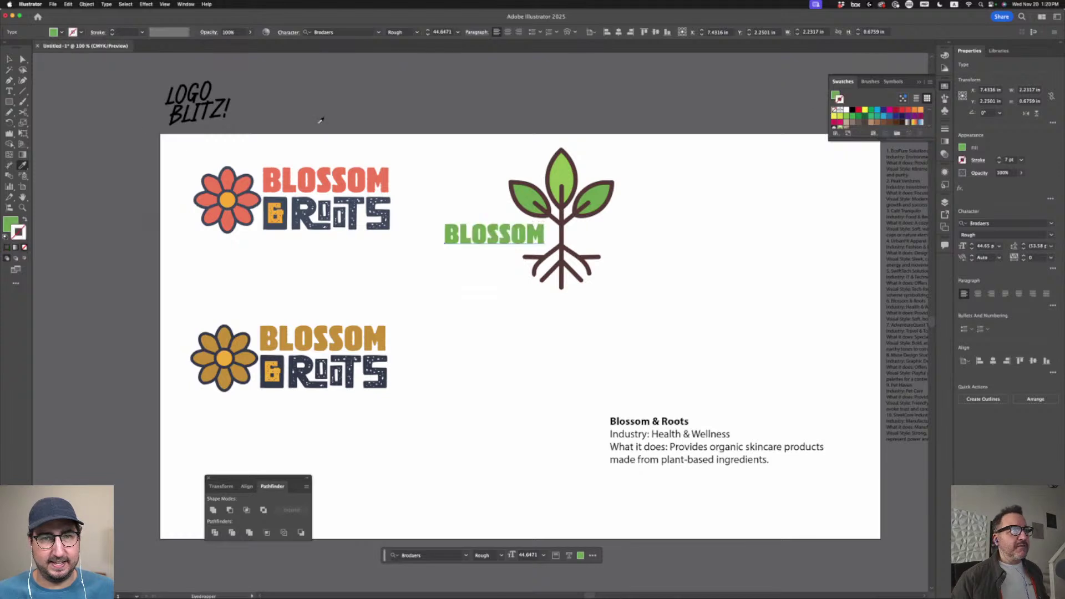
pyautogui.click(9, 59)
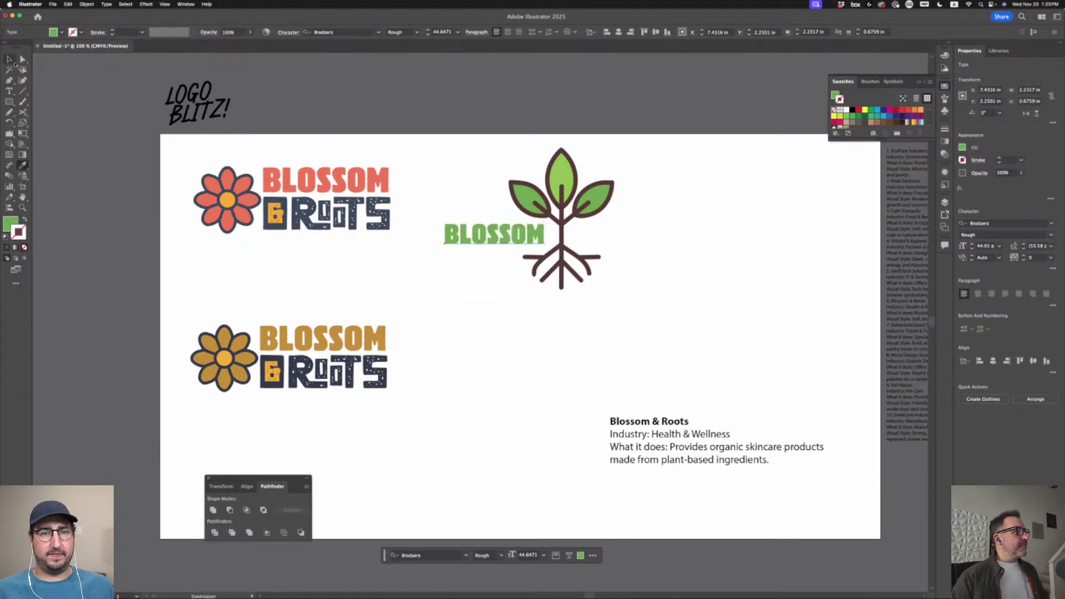
pyautogui.click(474, 348)
# Duplicate the BLOSSOM text to the right side of the plant's stem and change the copy's wording to & ROOTS
pyautogui.moveTo(495, 243); pyautogui.dragTo(626, 242)
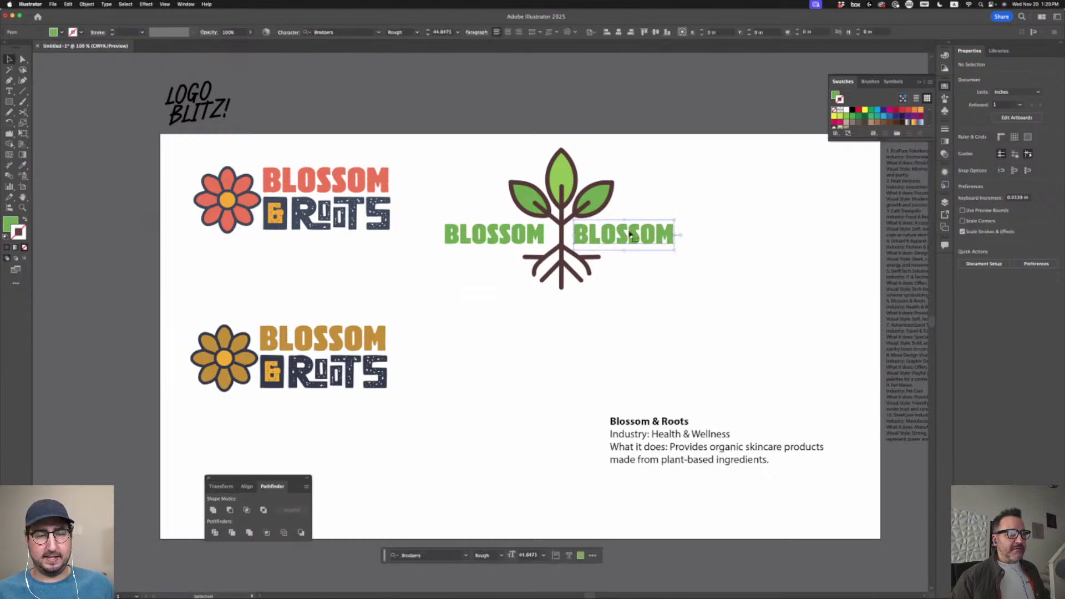
pyautogui.press('super+a')
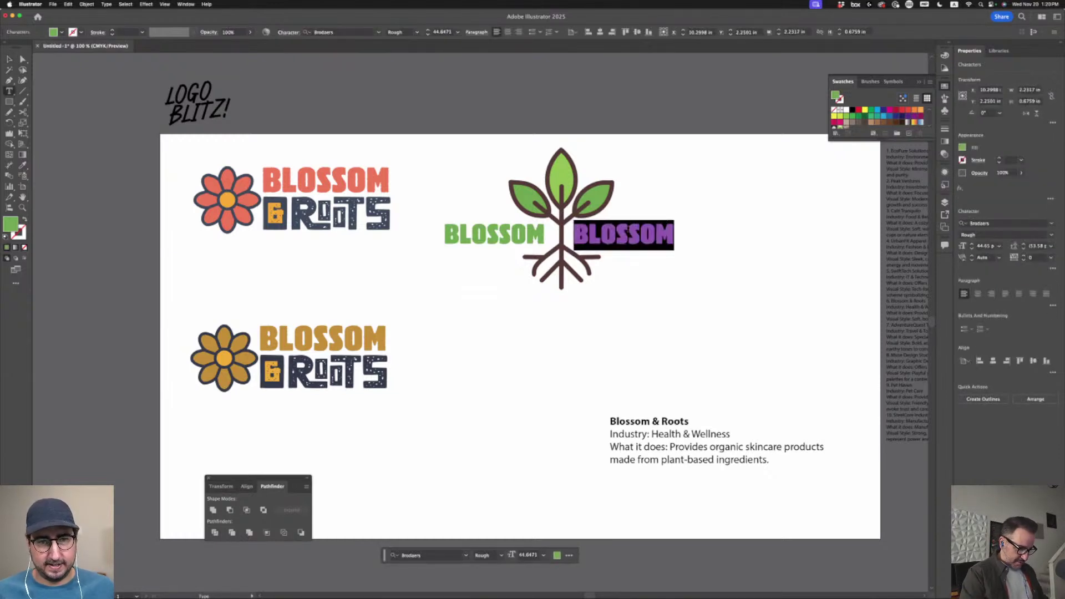
pyautogui.write('& ROOTS')
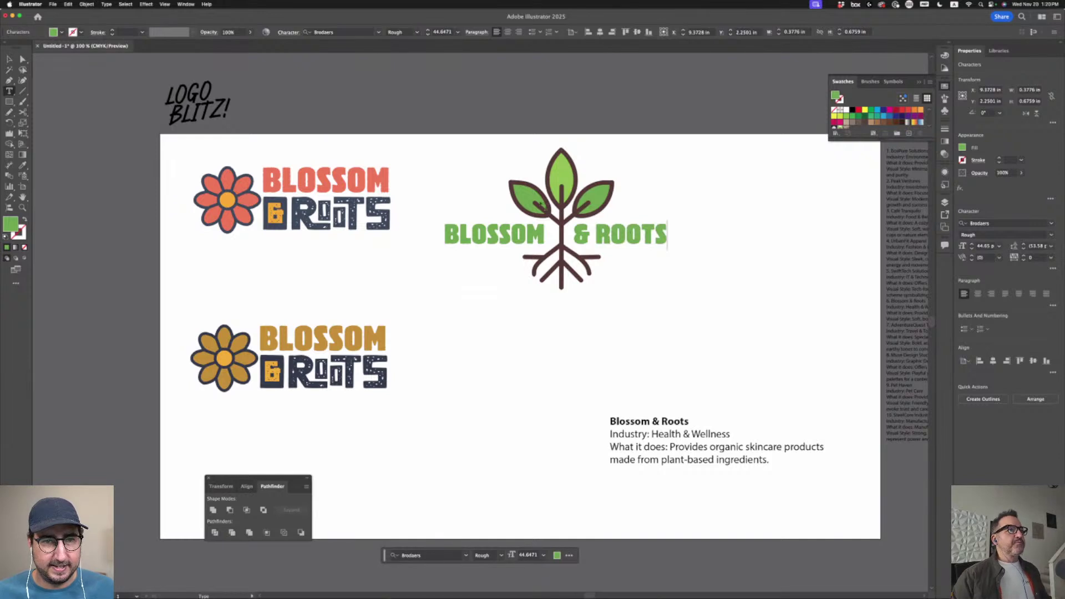
# Recolour the BLOSSOM and & ROOTS texts with the dark brown sampled from the plant's stem, and deselect them
pyautogui.click(10, 58)
pyautogui.keyDown('shift'); pyautogui.click(491, 237); pyautogui.keyUp('shift')
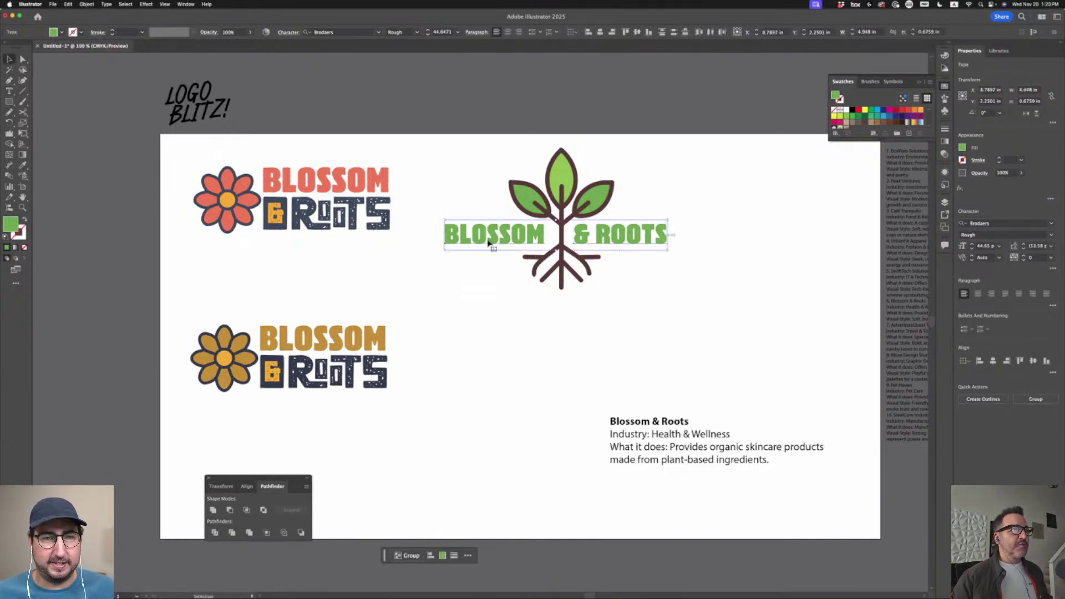
pyautogui.click(23, 166)
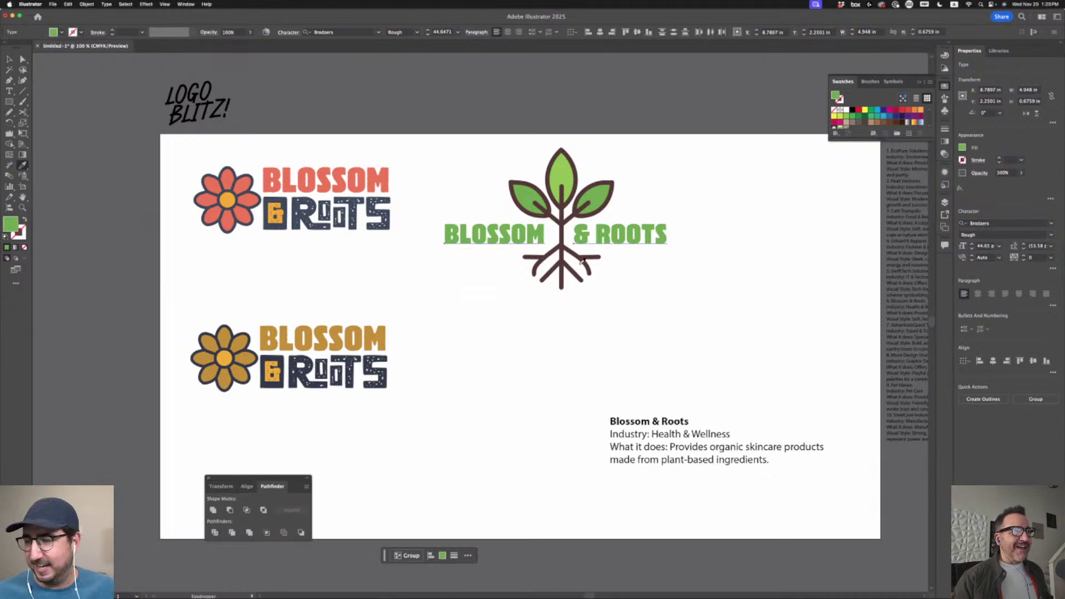
pyautogui.click(561, 222)
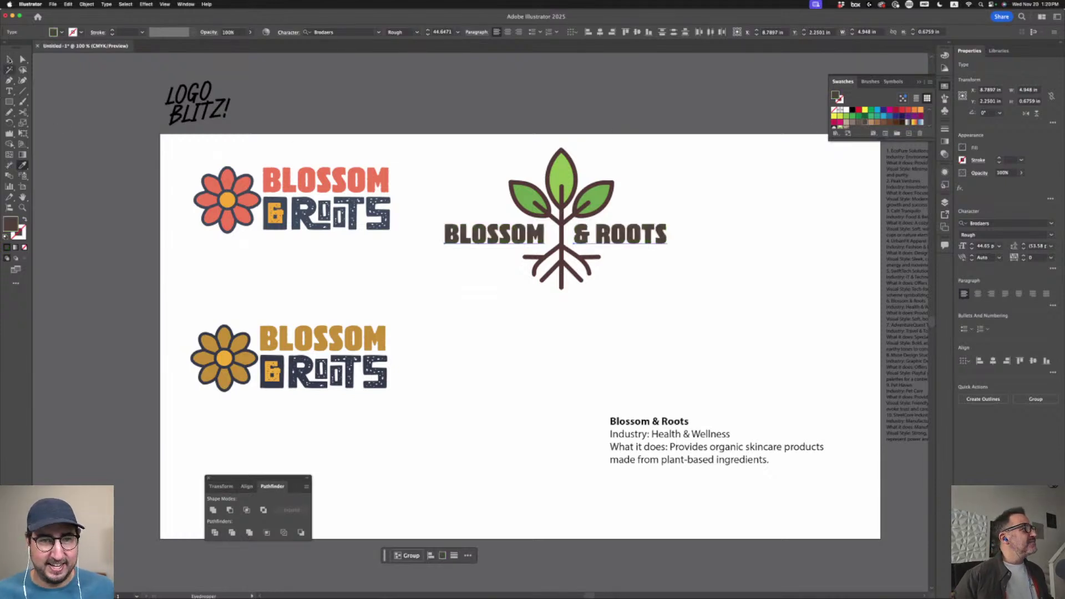
pyautogui.click(10, 60)
pyautogui.click(565, 319)
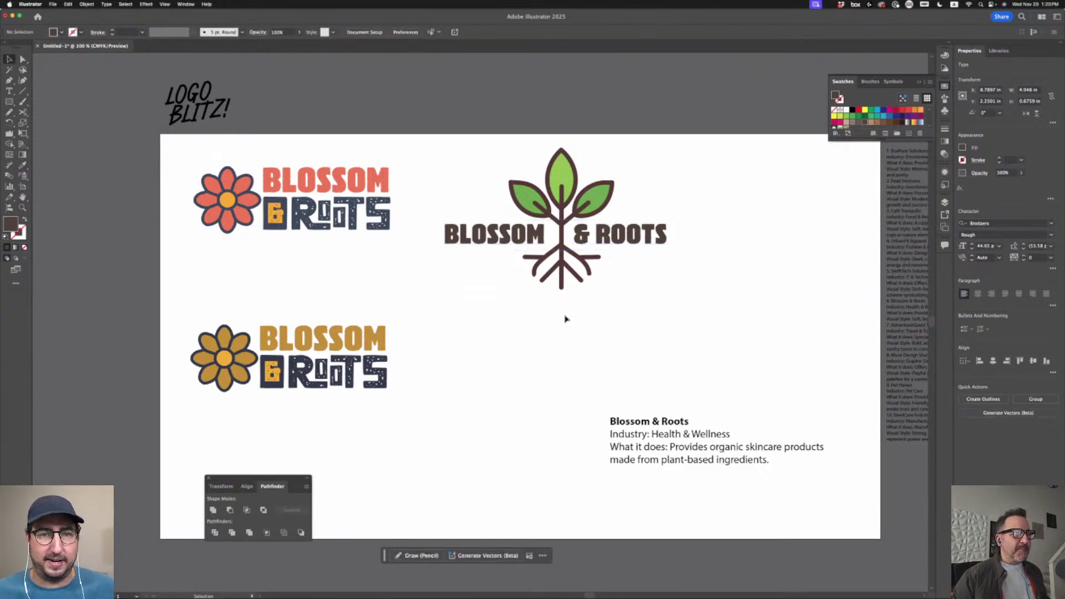
# Cycle the BLOSSOM and & ROOTS texts through alternative fonts, including Breakaway, Bradley Hand Bold, Bragille Regular, Bowhouse and Bowknot Display
pyautogui.click(632, 244)
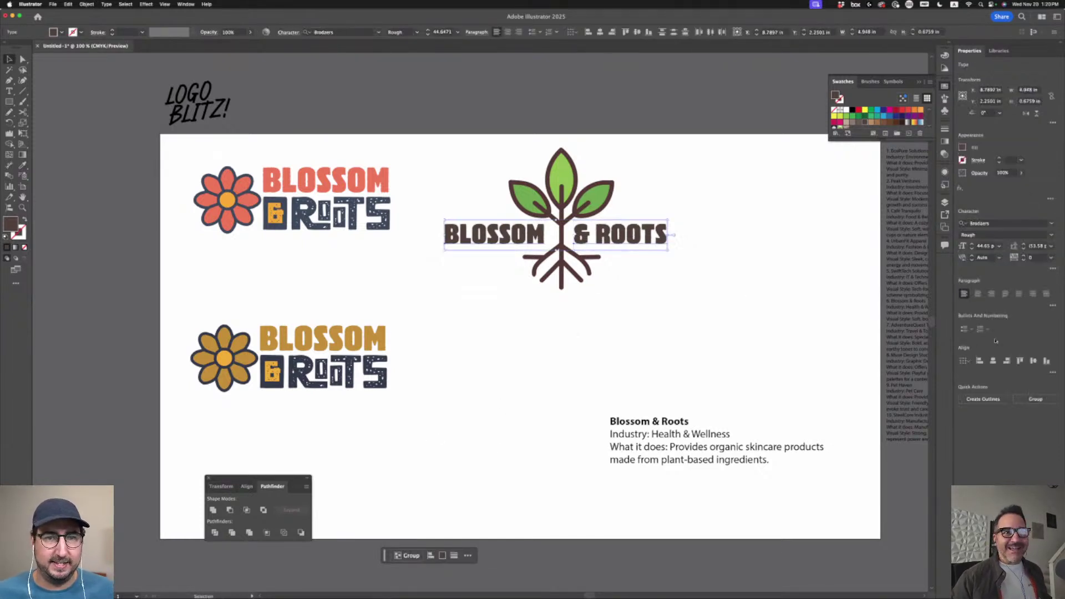
pyautogui.click(1015, 223)
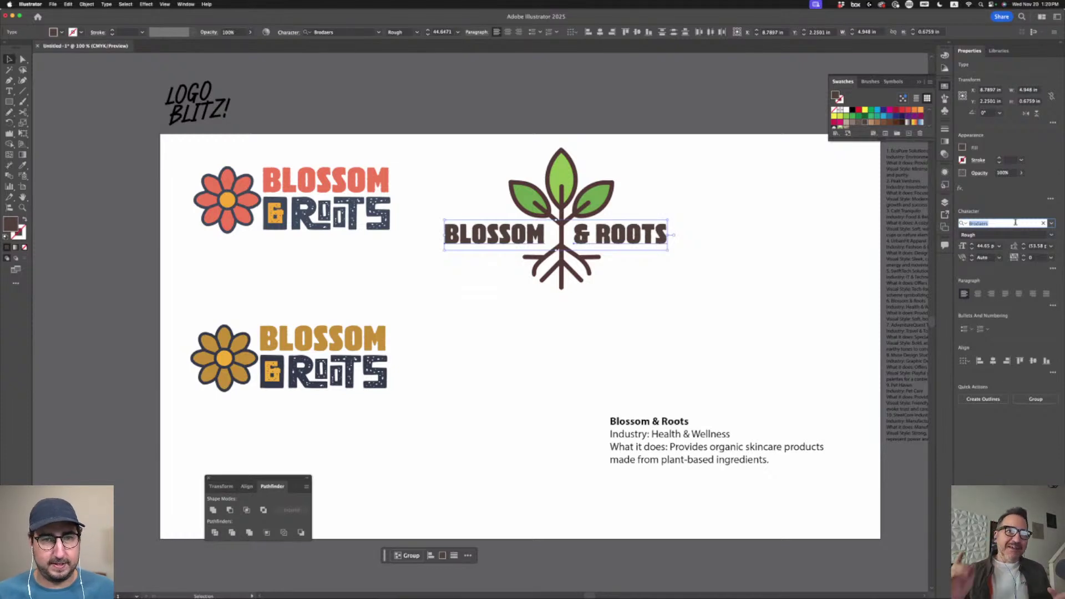
pyautogui.press('Up')
pyautogui.press('Up')
pyautogui.press('Up')
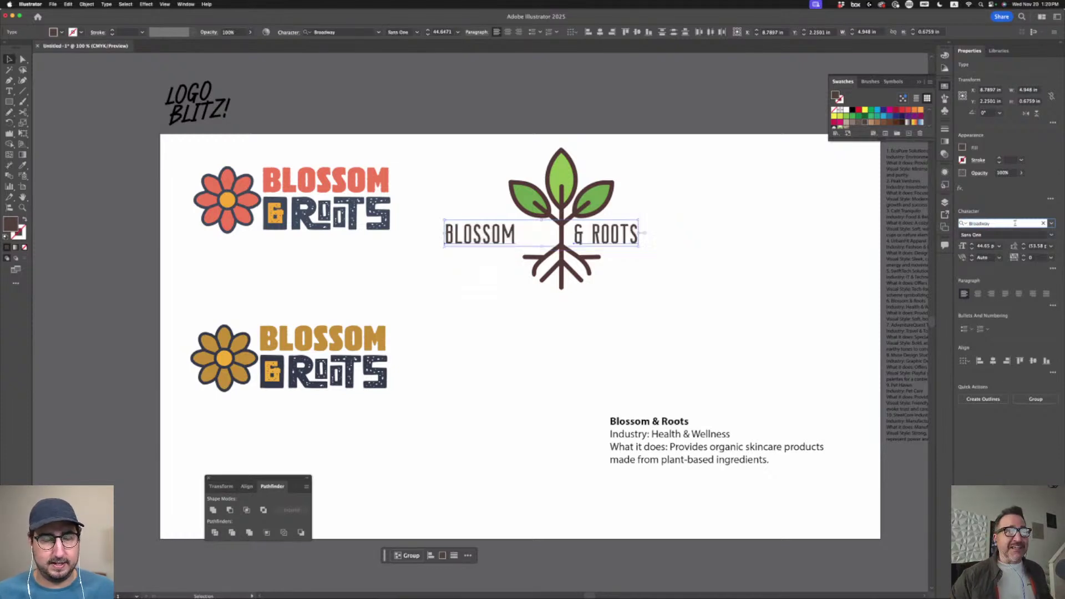
pyautogui.press('Up')
pyautogui.press('Up')
pyautogui.press('Up')
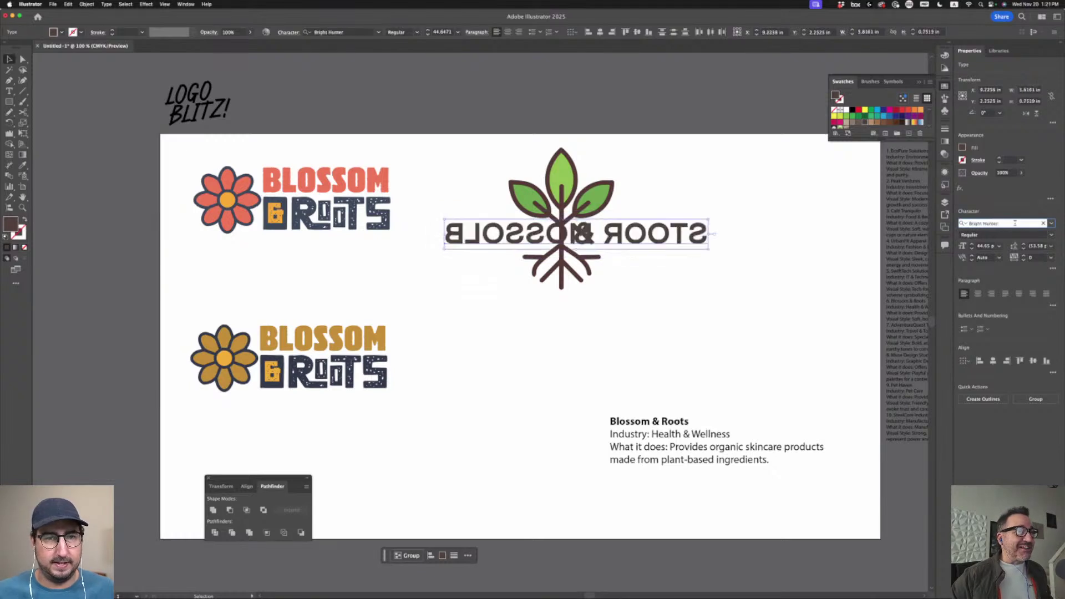
pyautogui.press('Up')
pyautogui.press('Up')
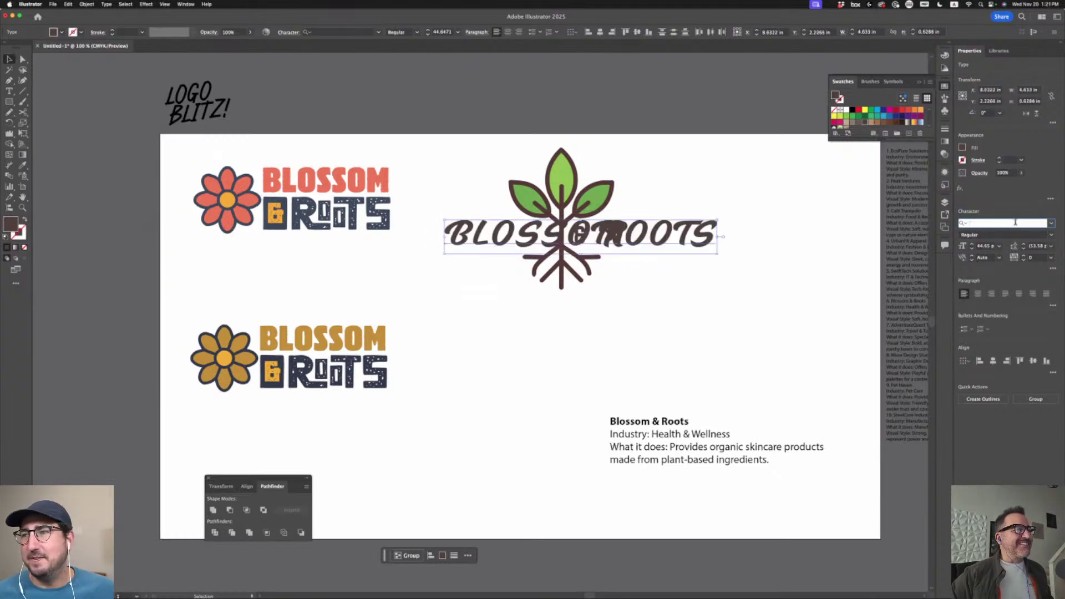
pyautogui.press('Down')
pyautogui.press('Up')
pyautogui.press('Up')
pyautogui.press('Up')
pyautogui.press('Up')
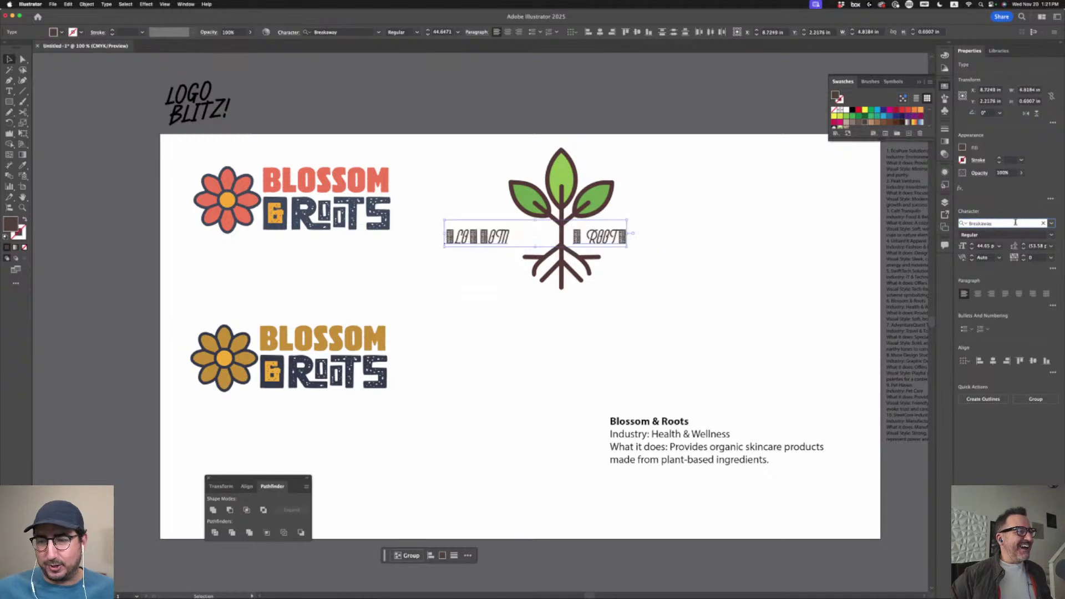
pyautogui.press('Up')
pyautogui.press('Up')
pyautogui.press('Up')
pyautogui.press('Up')
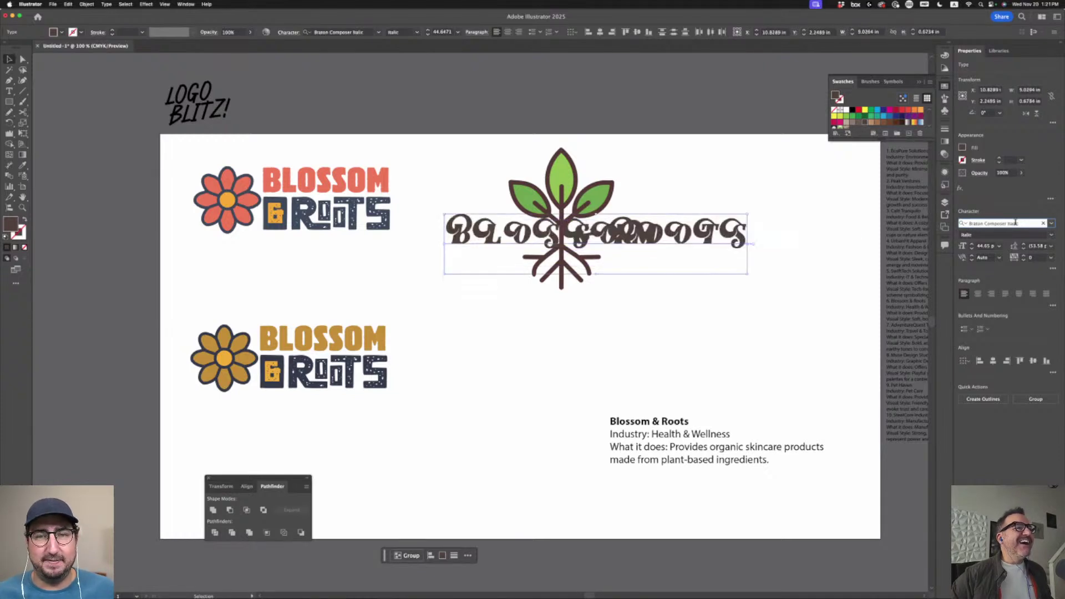
pyautogui.press('Up')
pyautogui.press('Up')
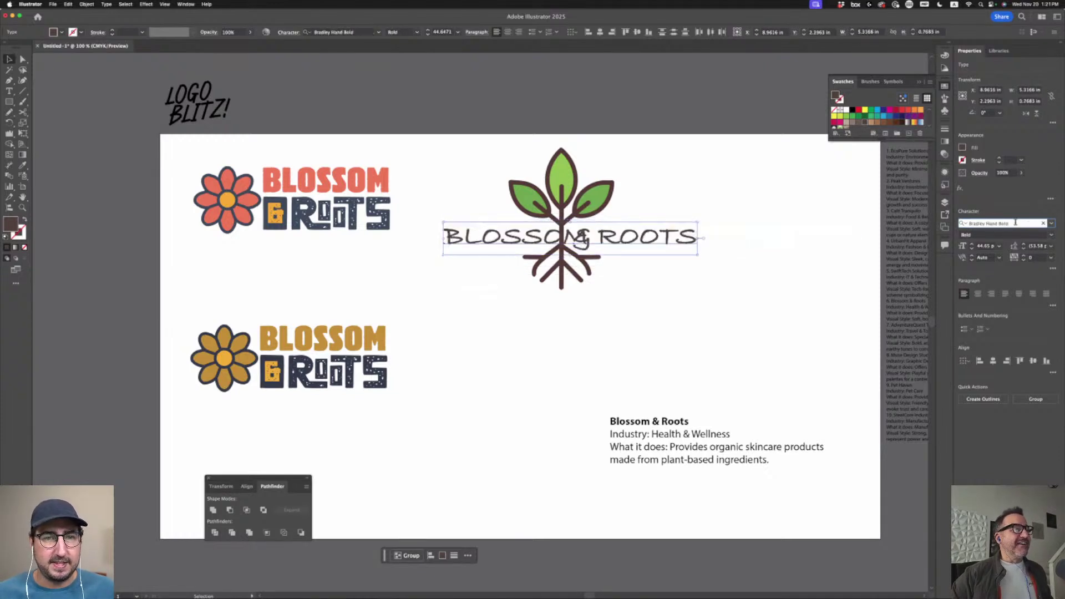
pyautogui.press('Down')
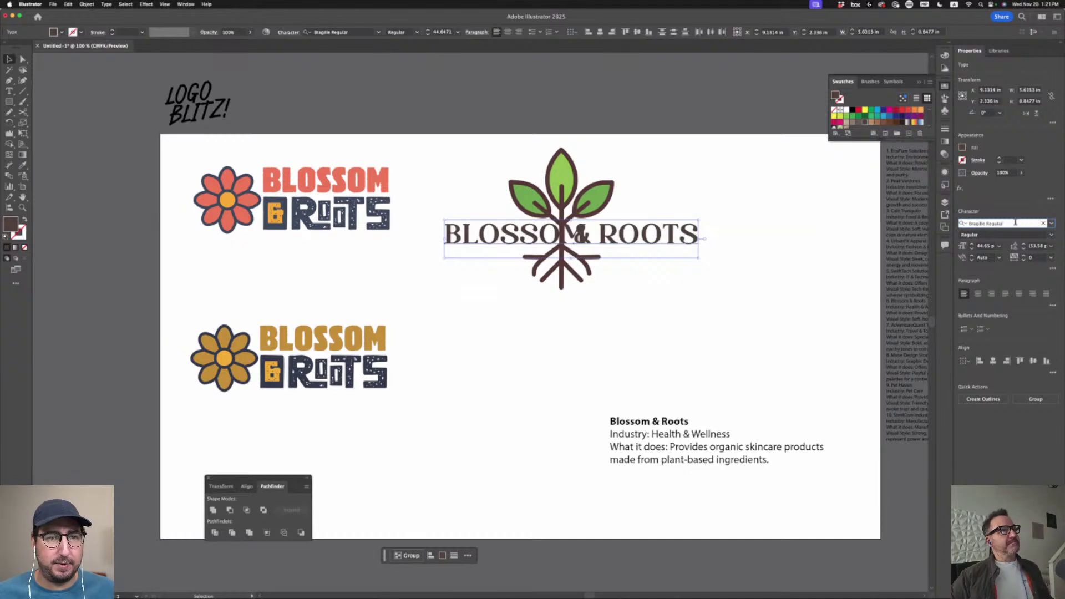
pyautogui.press('Up')
pyautogui.press('Up')
pyautogui.press('Up')
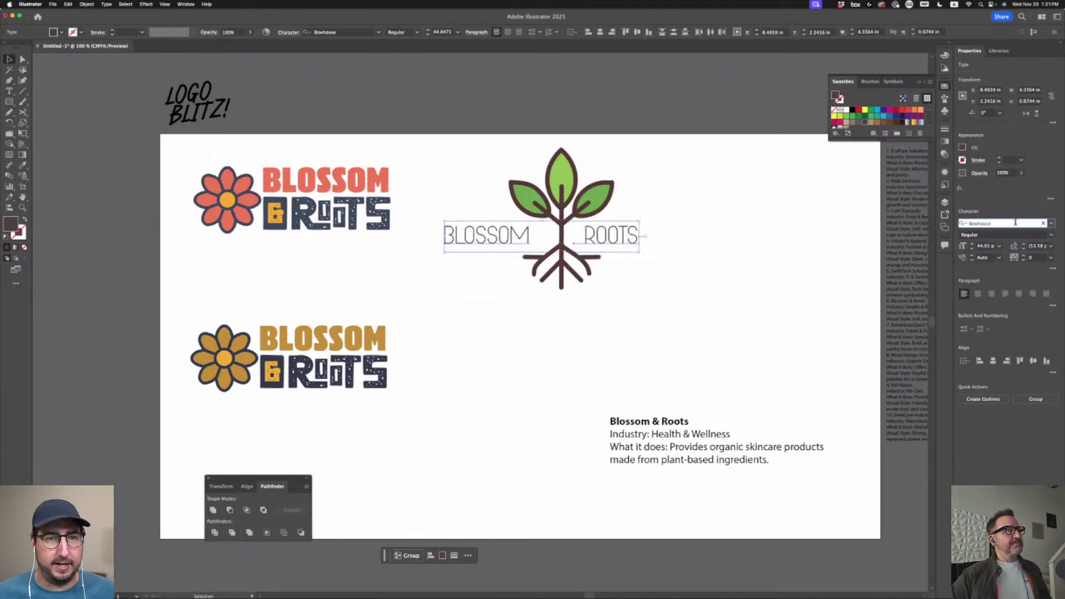
pyautogui.press('Down')
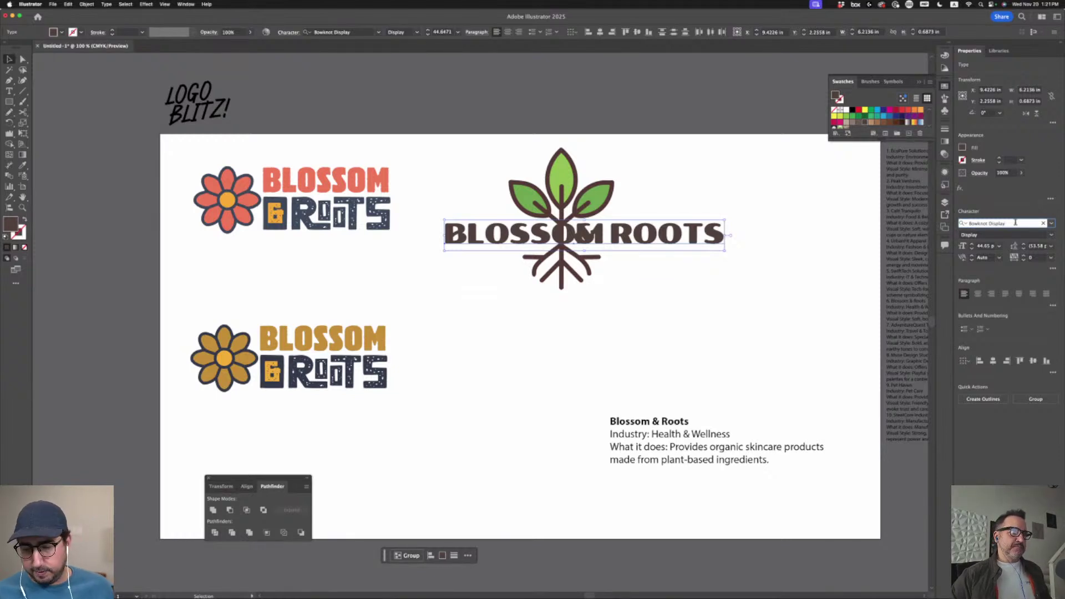
pyautogui.press('Down')
pyautogui.press('Down')
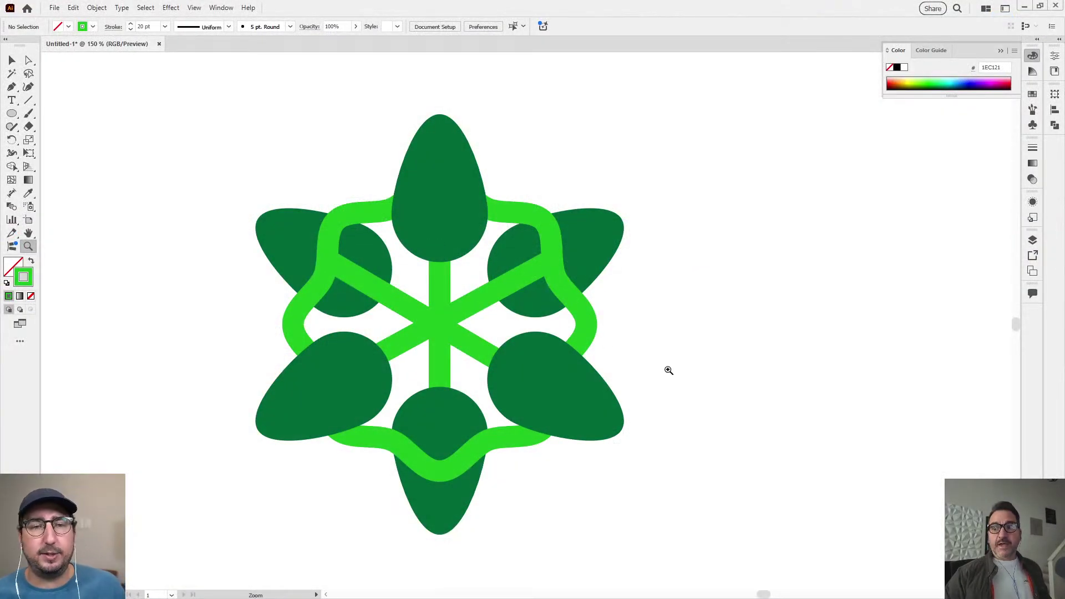
# In the green flower document, duplicate the whole flower about 450 px straight to the right and deselect the copy
pyautogui.press('space')
pyautogui.moveTo(716, 405); pyautogui.dragTo(771, 390)
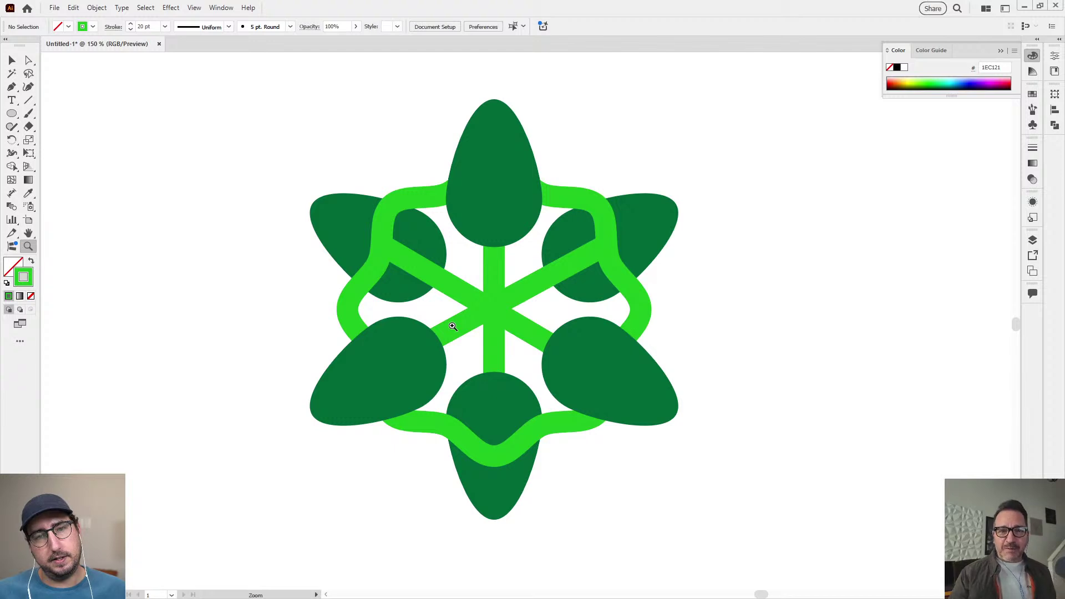
pyautogui.press('v')
pyautogui.moveTo(335, 124); pyautogui.dragTo(743, 518)
pyautogui.moveTo(743, 517); pyautogui.dragTo(397, 474)
pyautogui.moveTo(343, 338); pyautogui.dragTo(823, 339)
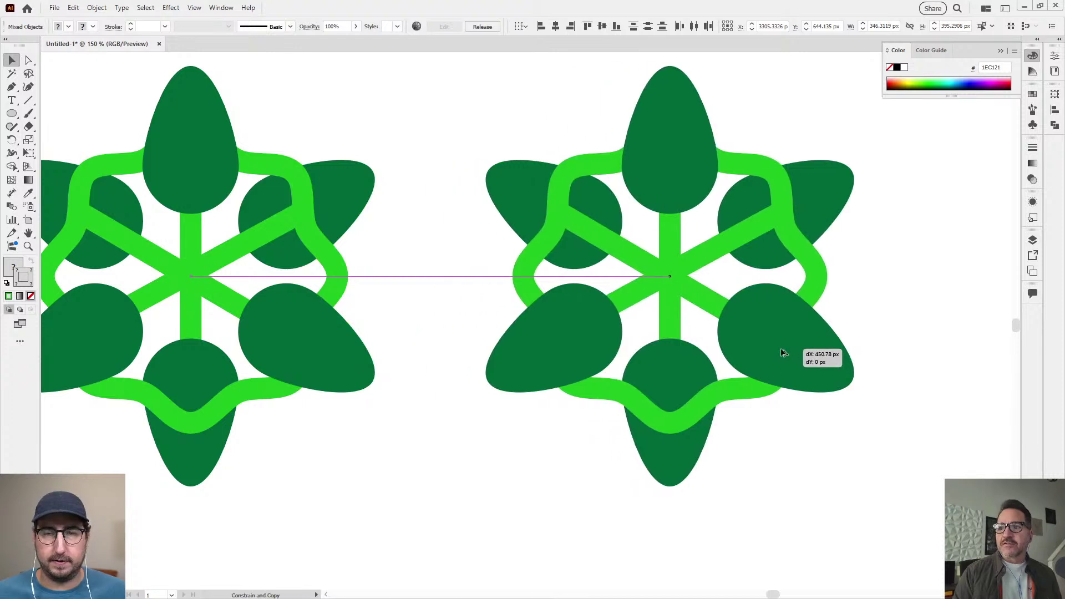
pyautogui.moveTo(721, 363); pyautogui.dragTo(473, 405)
pyautogui.click(687, 311)
# Try to pull the outer ends of the copied flower's top, lower-left and lower-right spokes in to its centre
pyautogui.press('a')
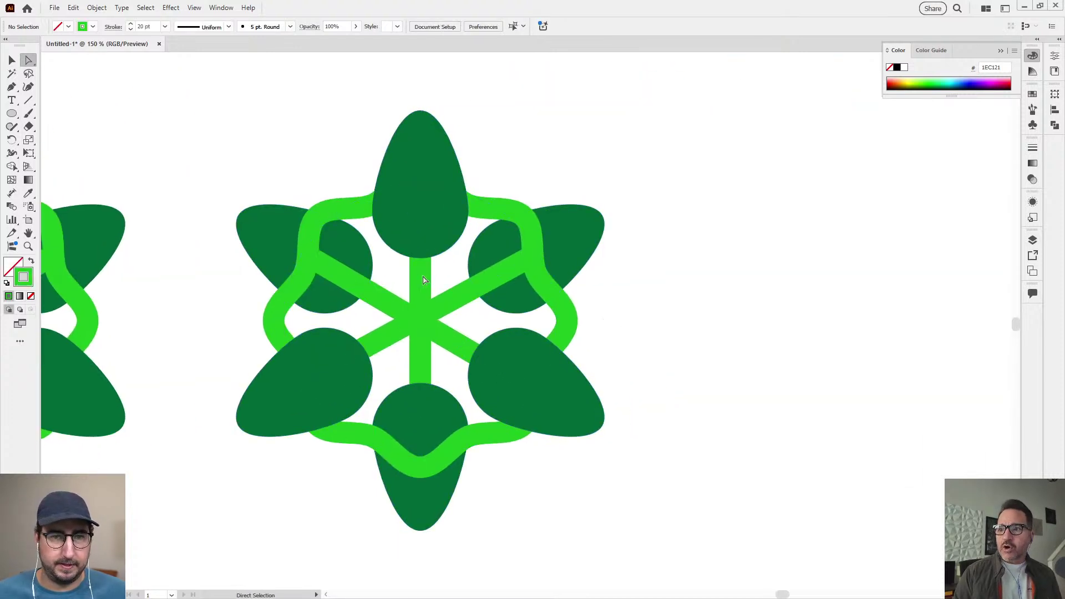
pyautogui.click(420, 236)
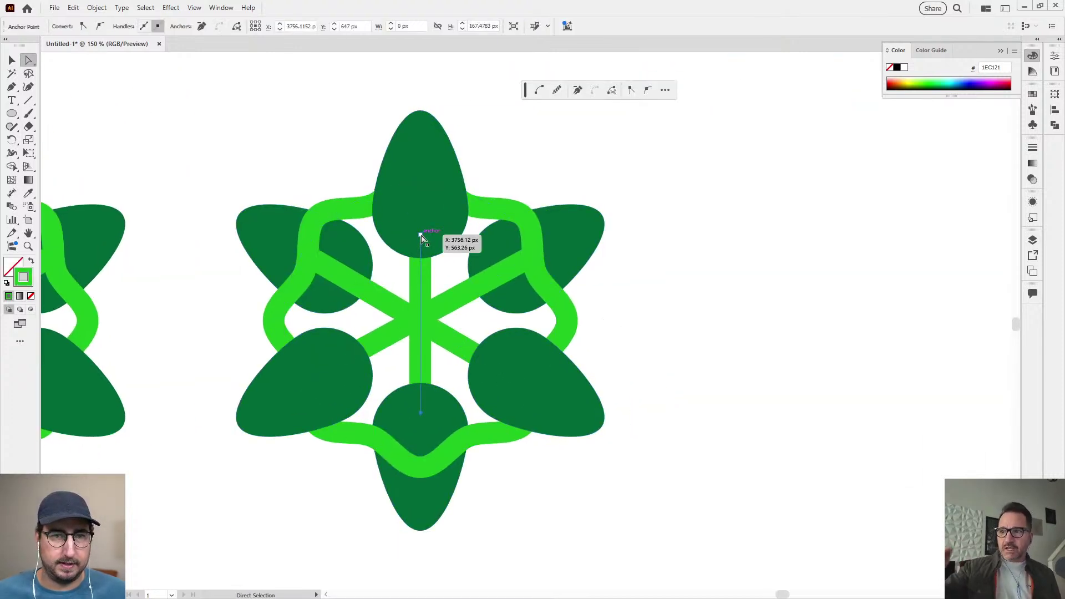
pyautogui.moveTo(421, 237); pyautogui.dragTo(419, 321)
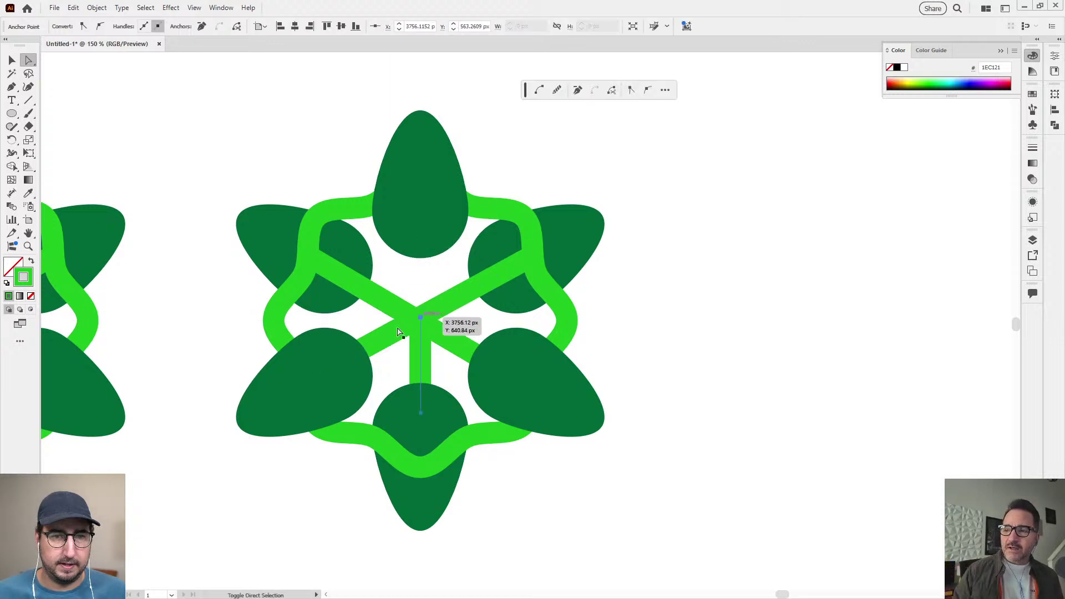
pyautogui.click(368, 344)
pyautogui.click(321, 370)
pyautogui.moveTo(361, 349)
pyautogui.mouseDown()
pyautogui.moveTo(408, 338)
pyautogui.moveTo(415, 319)
pyautogui.mouseUp()
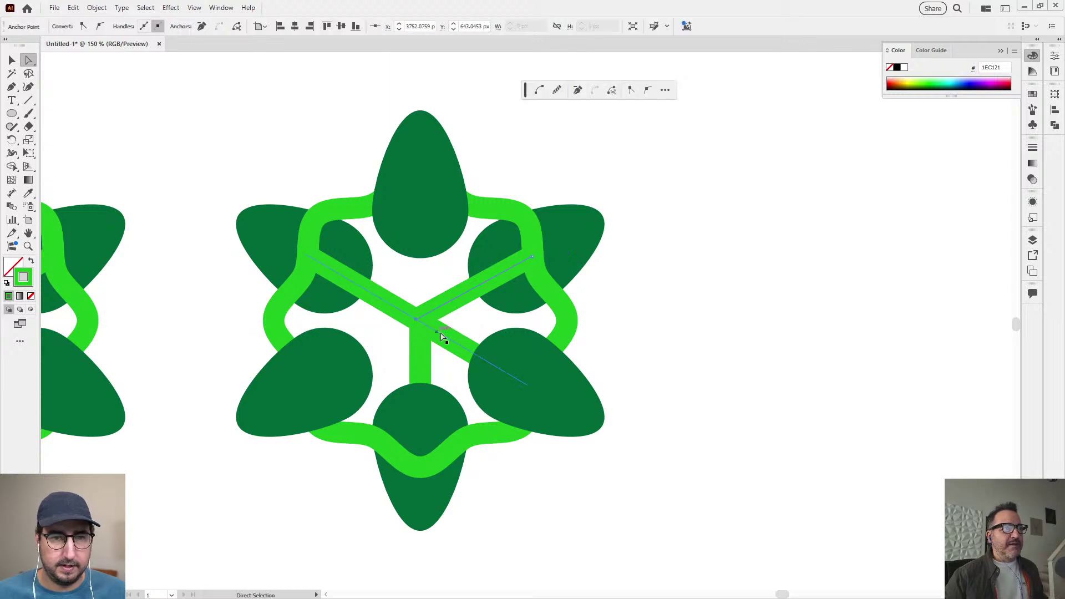
pyautogui.moveTo(530, 386); pyautogui.dragTo(455, 341)
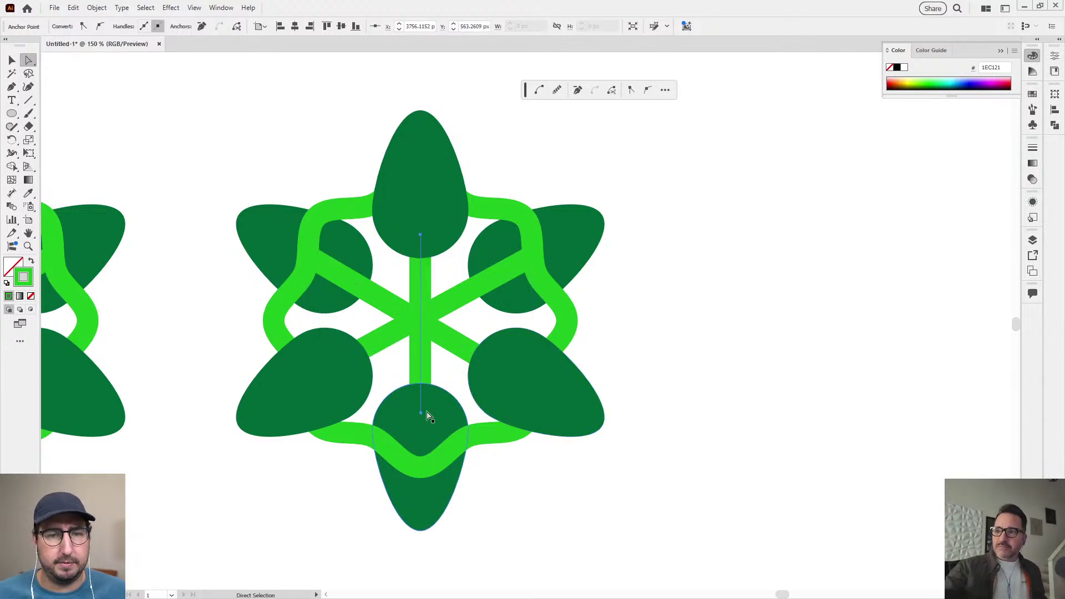
# Pull the copied flower's bottom, upper-left and upper-right spoke ends in to its centre, and deselect the flower
pyautogui.moveTo(422, 414); pyautogui.dragTo(420, 317)
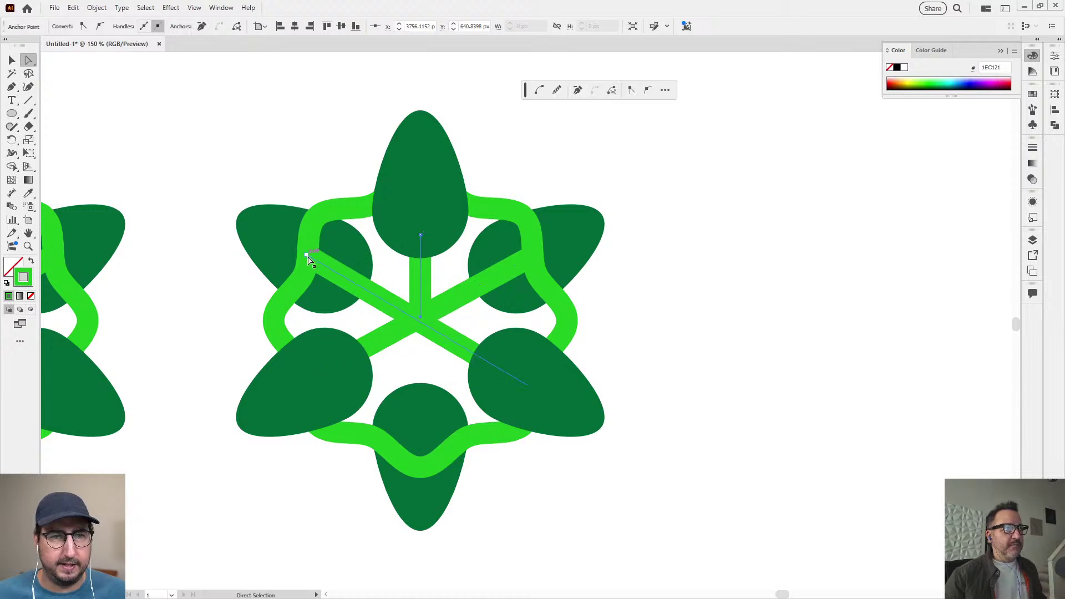
pyautogui.moveTo(309, 259); pyautogui.dragTo(420, 316)
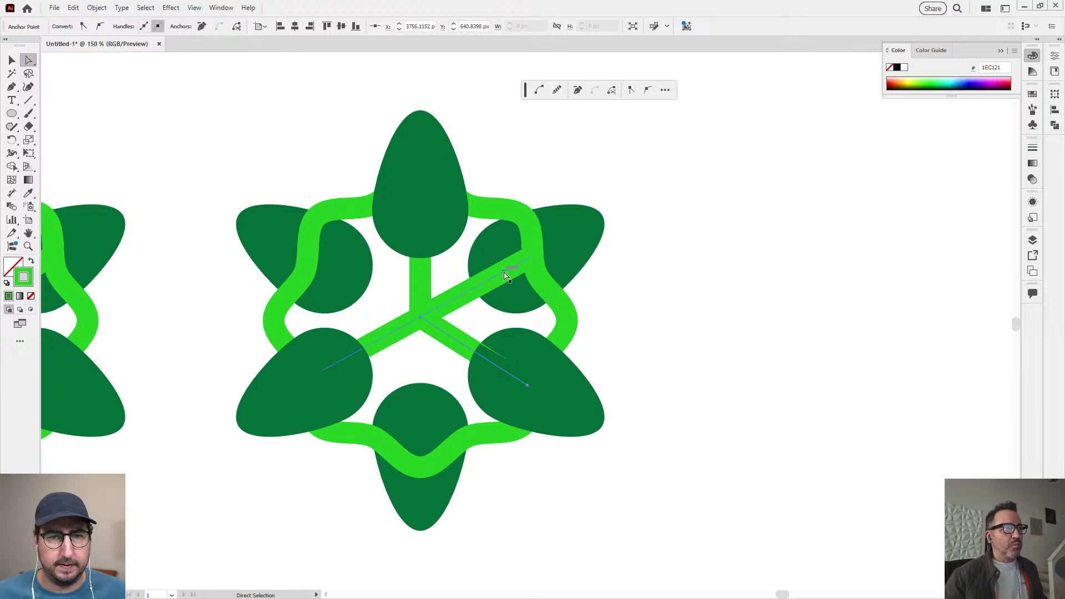
pyautogui.moveTo(520, 257); pyautogui.dragTo(424, 312)
pyautogui.click(722, 257)
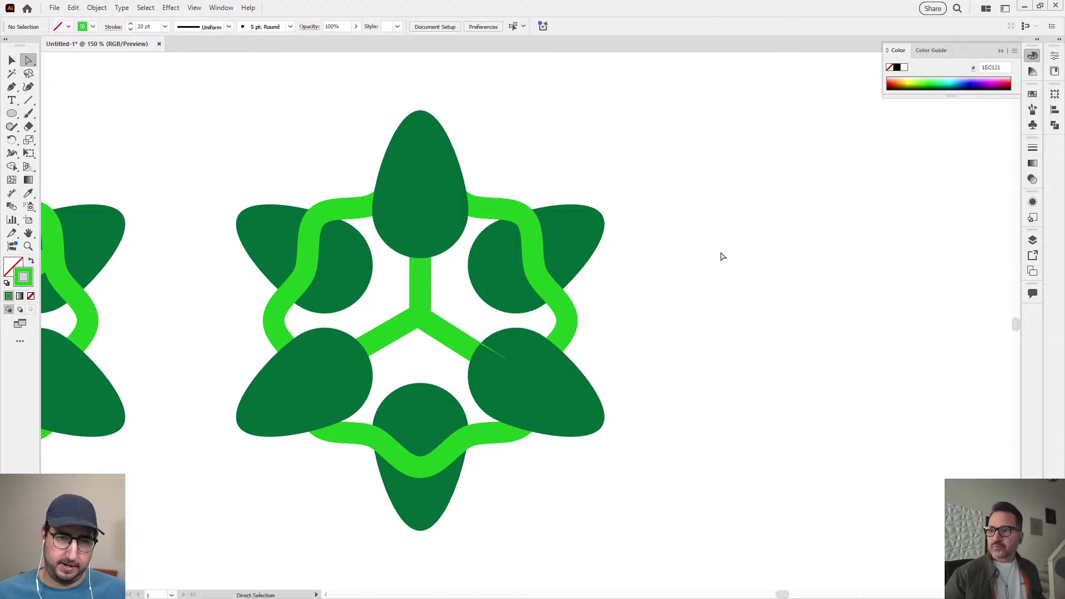
# Undo and redo the spoke edits to compare the copied flower before and after them, ending with the shortened spokes
pyautogui.hotkey('ctrl', 'z')
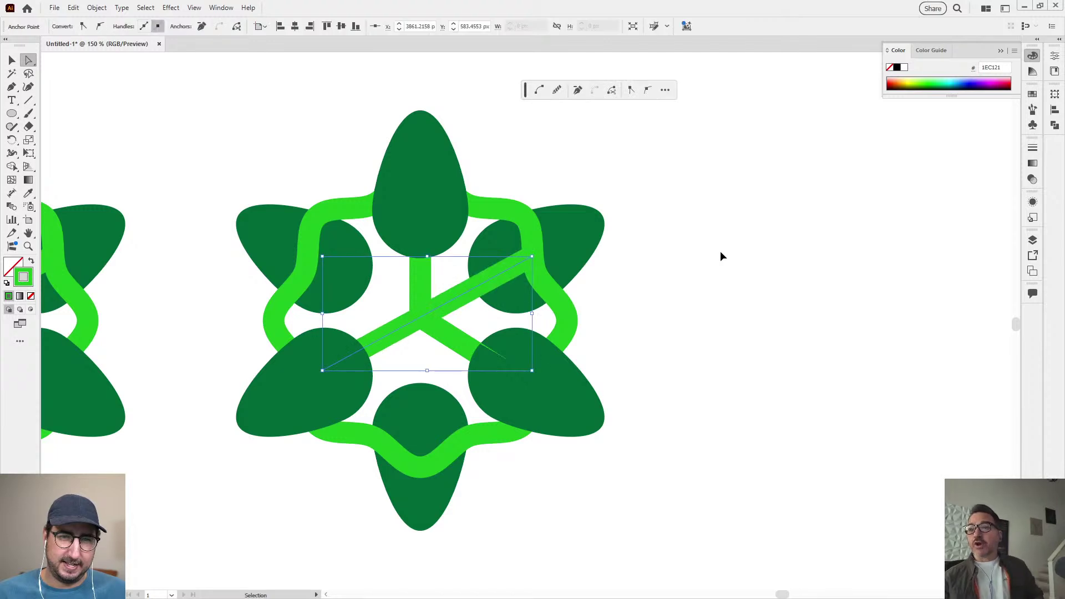
pyautogui.hotkey('ctrl', 'z')
pyautogui.hotkey('ctrl', 'shift', 'z')
pyautogui.hotkey('ctrl', 'shift', 'z')
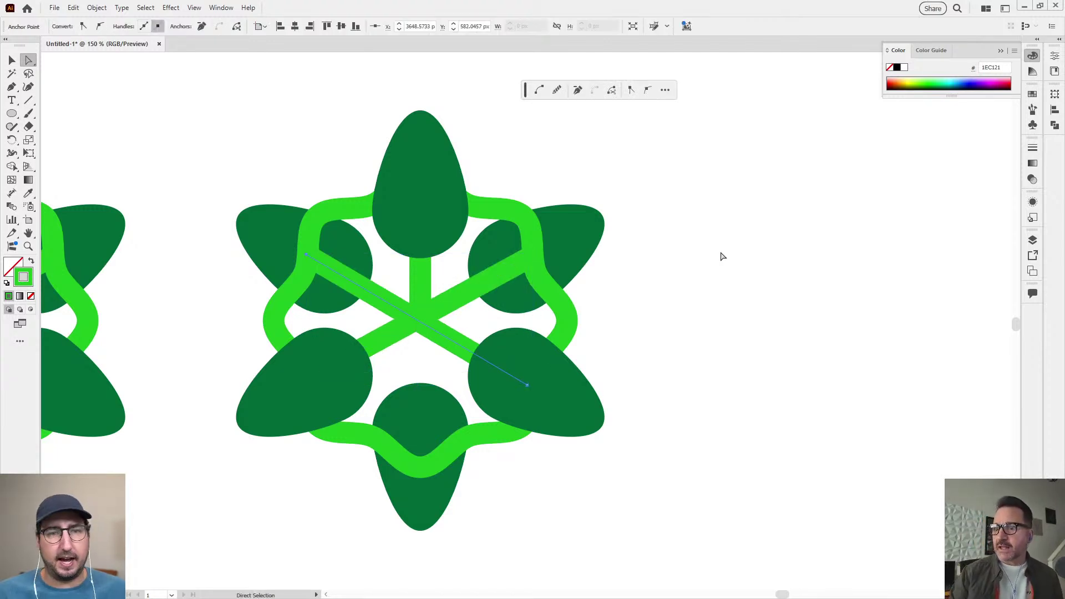
pyautogui.click(690, 266)
# Select the entire original six-spoke flower and open Generative Recolor for it
pyautogui.hotkey('ctrl', 'space')
pyautogui.hotkey('ctrl', '-')
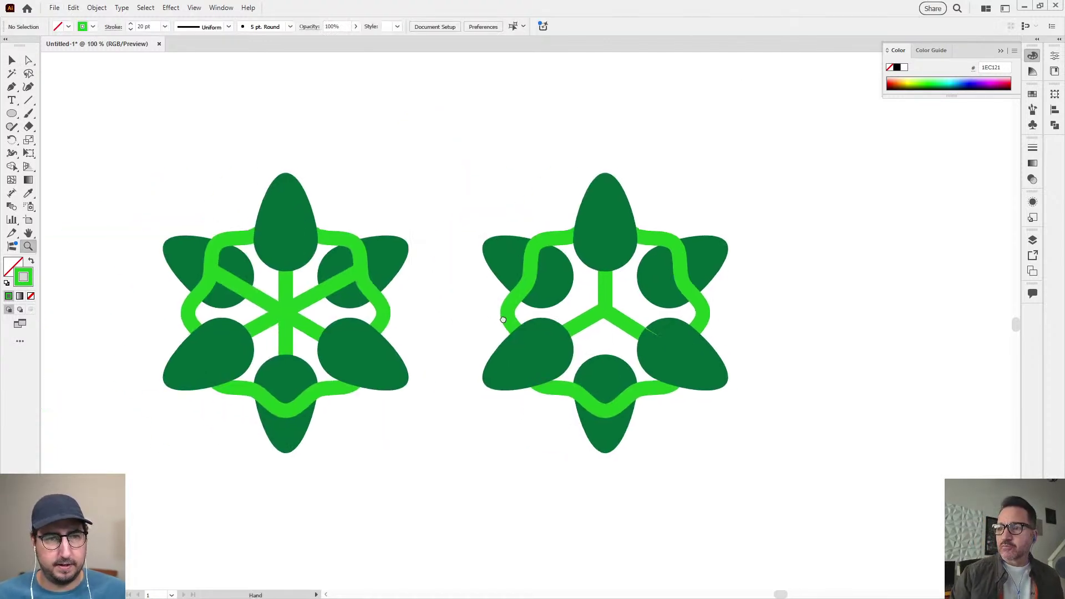
pyautogui.moveTo(376, 148); pyautogui.dragTo(181, 439)
pyautogui.click(73, 7)
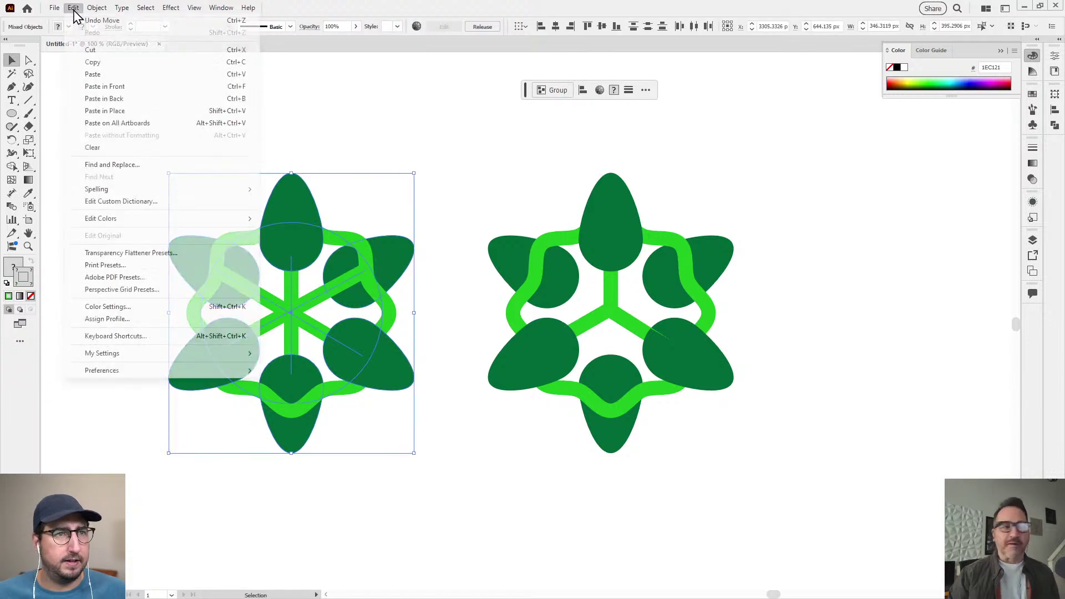
pyautogui.moveTo(134, 220)
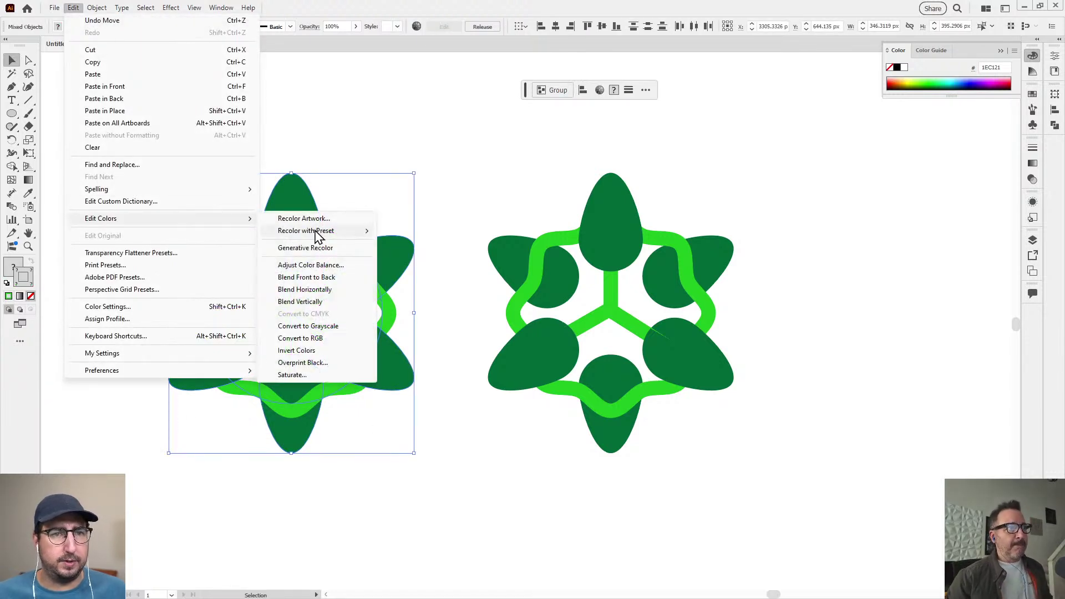
pyautogui.click(309, 248)
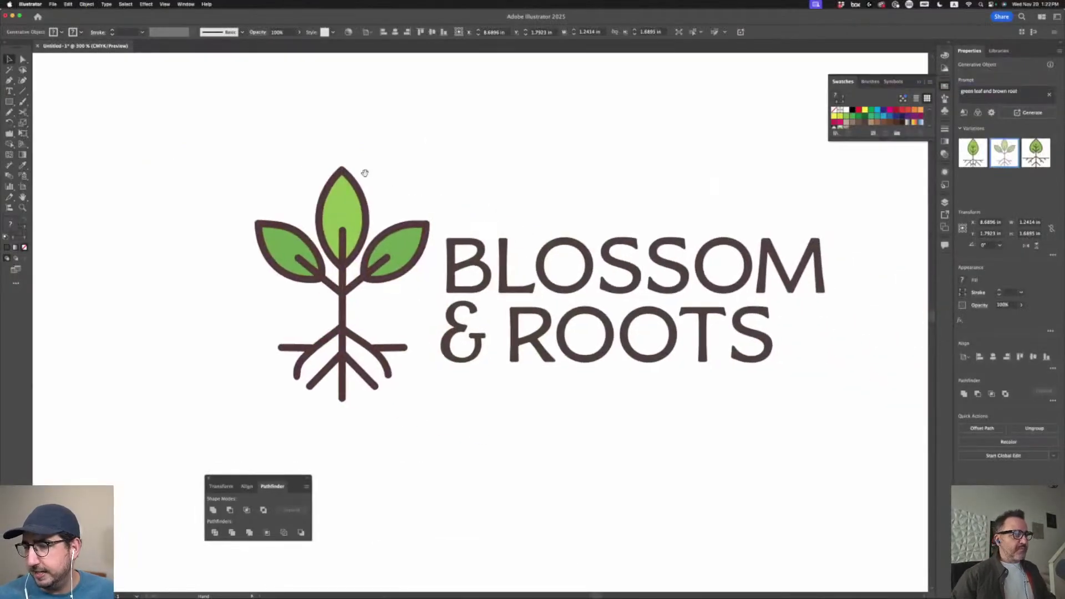
# In the plant logo document, ungroup the plant artwork and deselect it
pyautogui.click(368, 178)
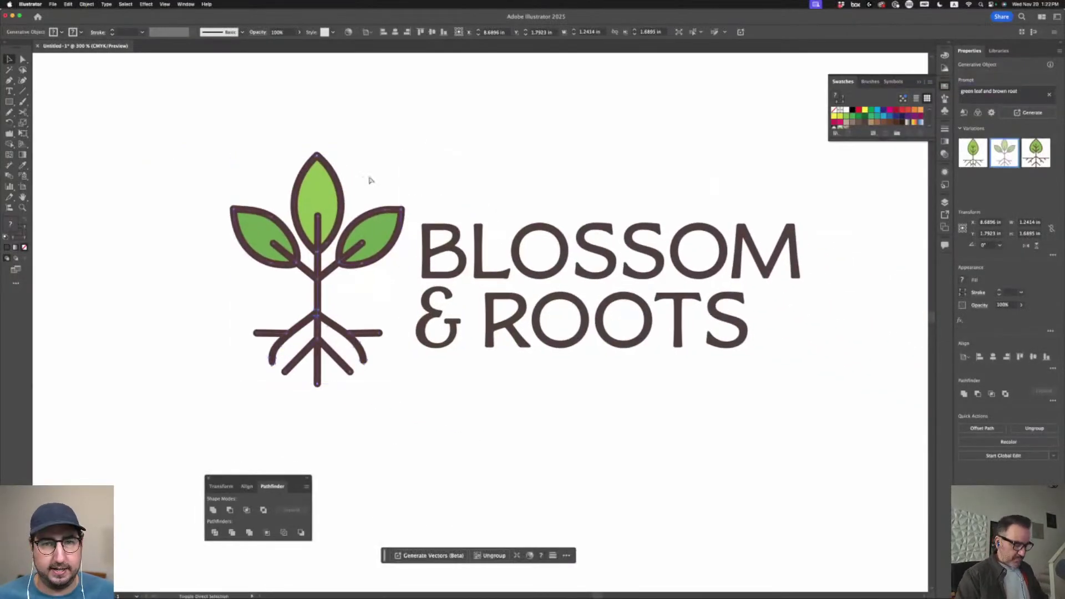
pyautogui.press('super+shift+g')
pyautogui.click(183, 260)
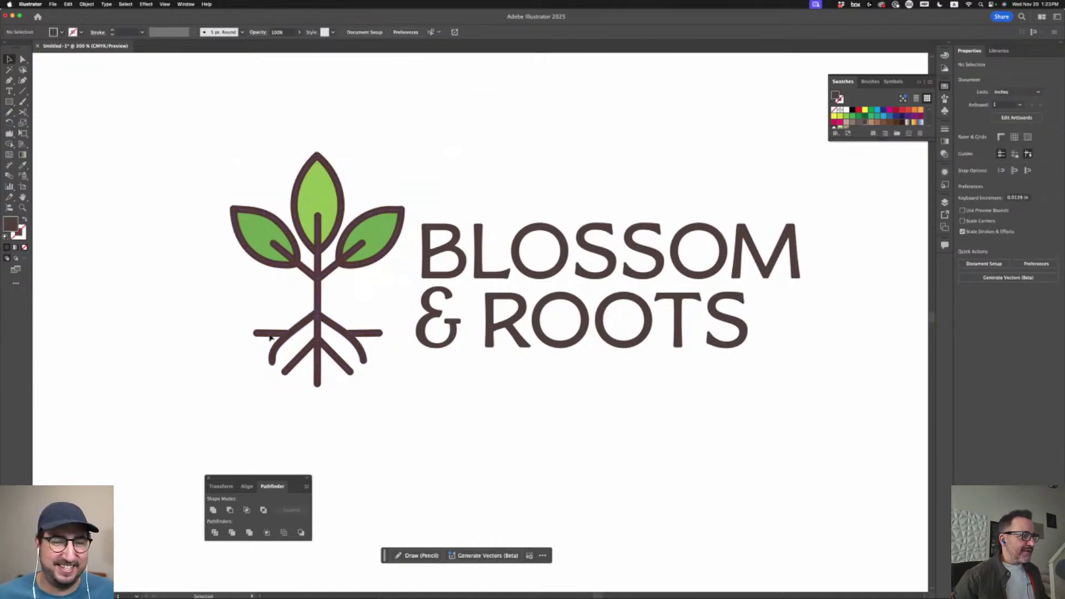
# Move the plant's left horizontal root up and outward to form a ground line on the left of the stem
pyautogui.click(270, 336)
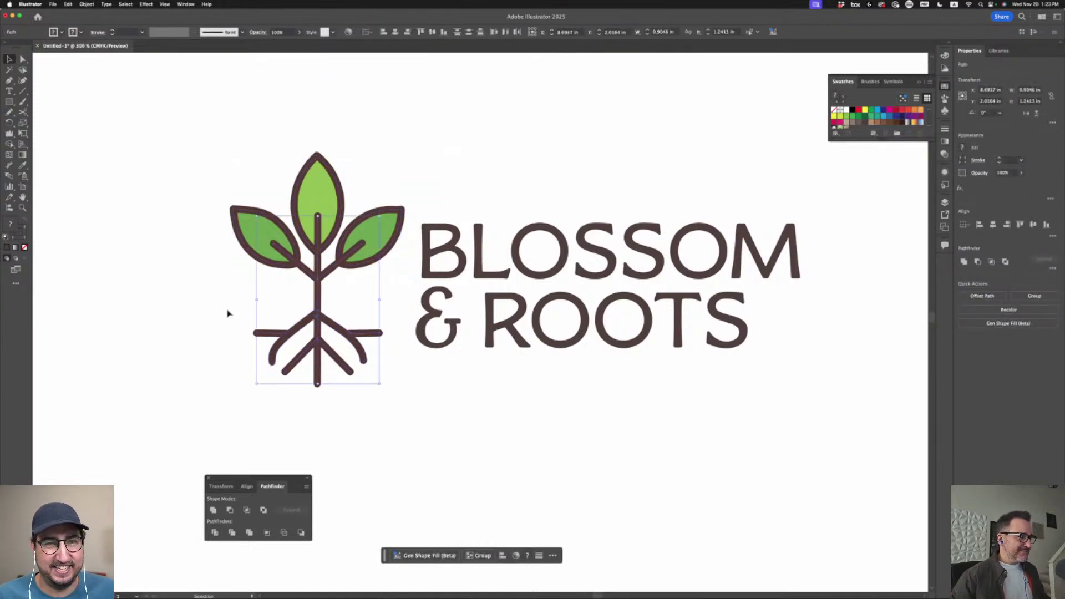
pyautogui.click(227, 314)
pyautogui.moveTo(268, 337); pyautogui.dragTo(215, 301)
pyautogui.click(22, 59)
pyautogui.press('super+z')
pyautogui.click(230, 306)
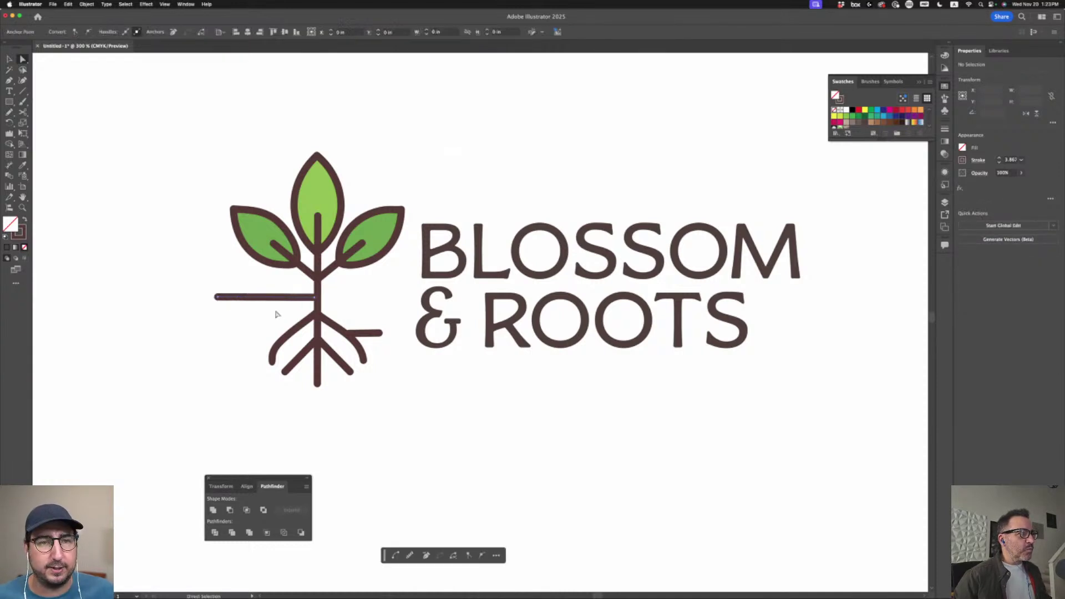
# Delete the short horizontal root on the right side of the plant
pyautogui.click(372, 336)
pyautogui.press('super+z')
pyautogui.click(47, 77)
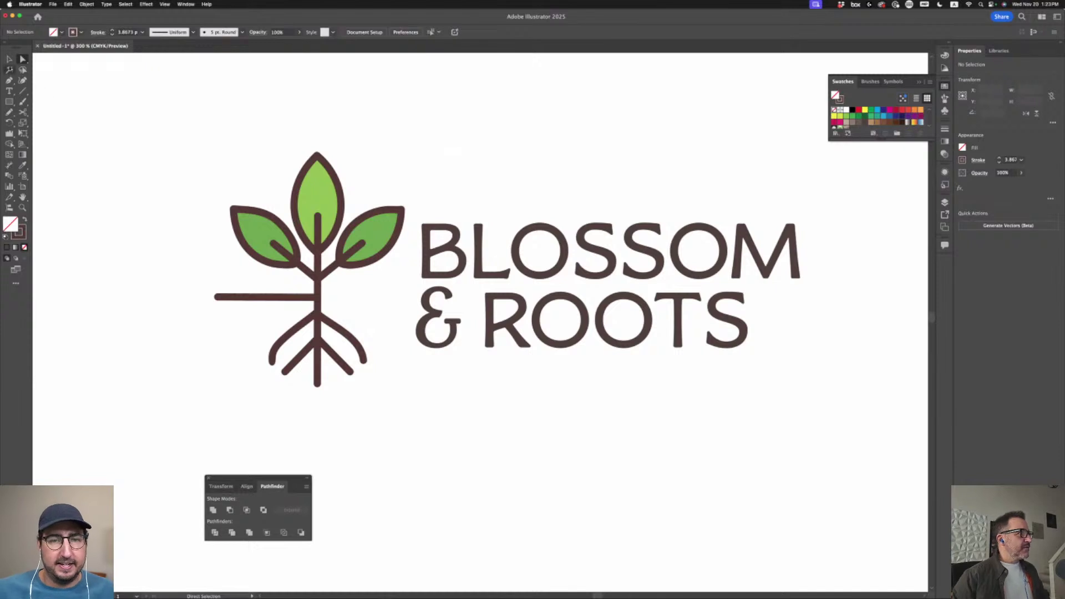
# Duplicate the left ground line to the right of the stem so both halves meet as one straight line
pyautogui.press('v')
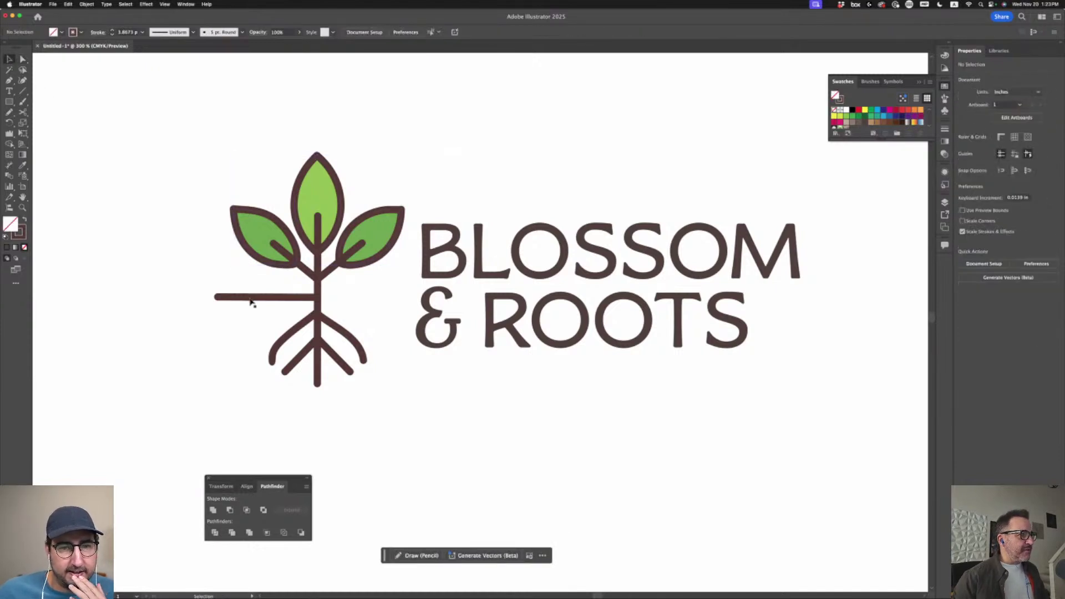
pyautogui.moveTo(250, 302); pyautogui.dragTo(369, 302)
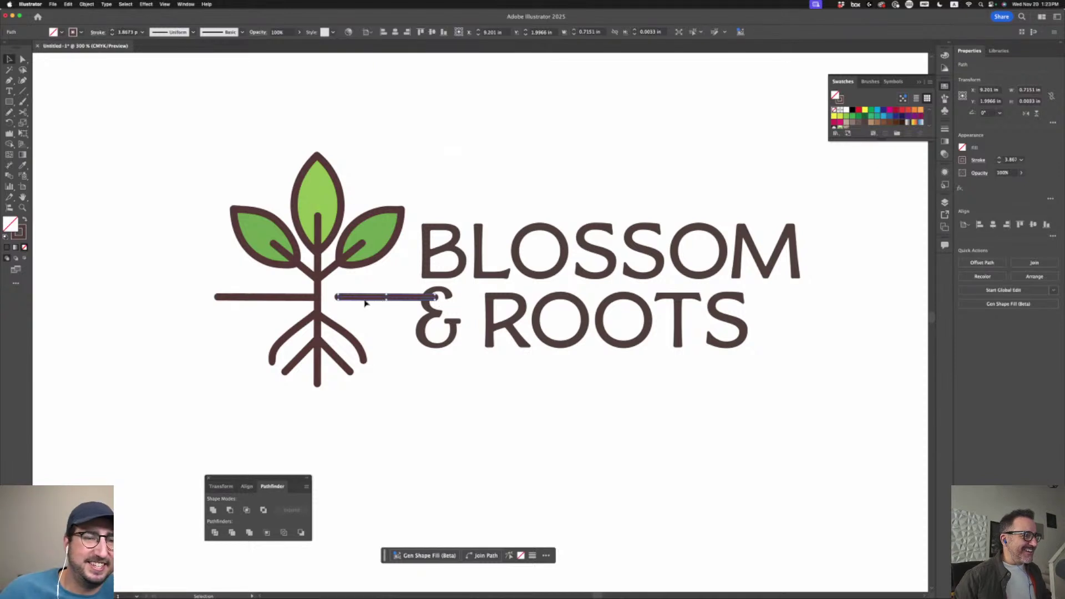
pyautogui.moveTo(365, 300); pyautogui.dragTo(340, 302)
pyautogui.click(472, 383)
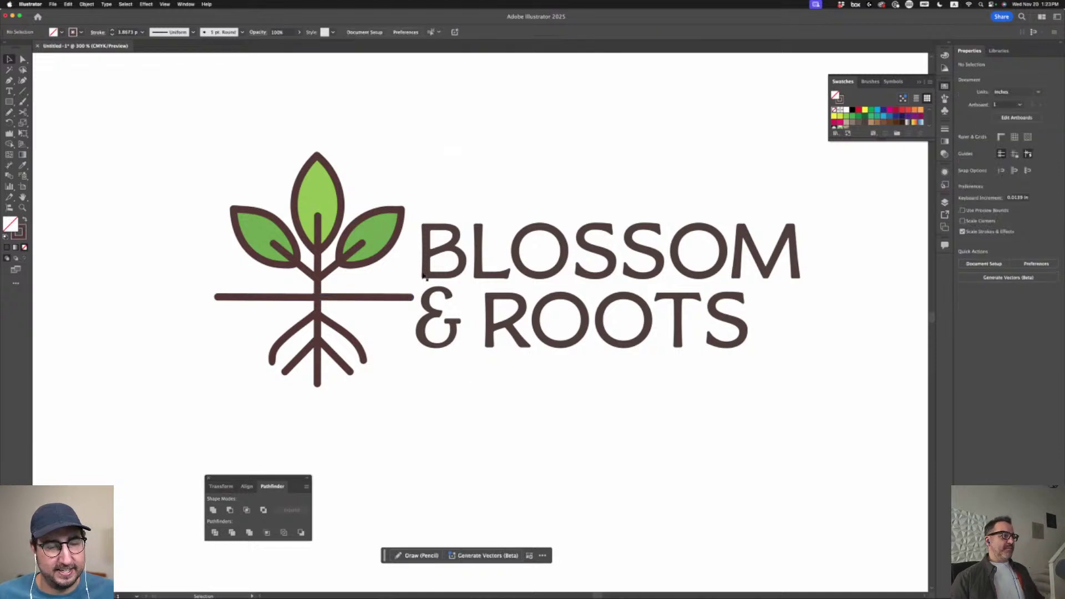
# Lower the BLOSSOM and & ROOTS texts so the gap between them lines up with the ground line
pyautogui.moveTo(432, 300); pyautogui.dragTo(432, 314)
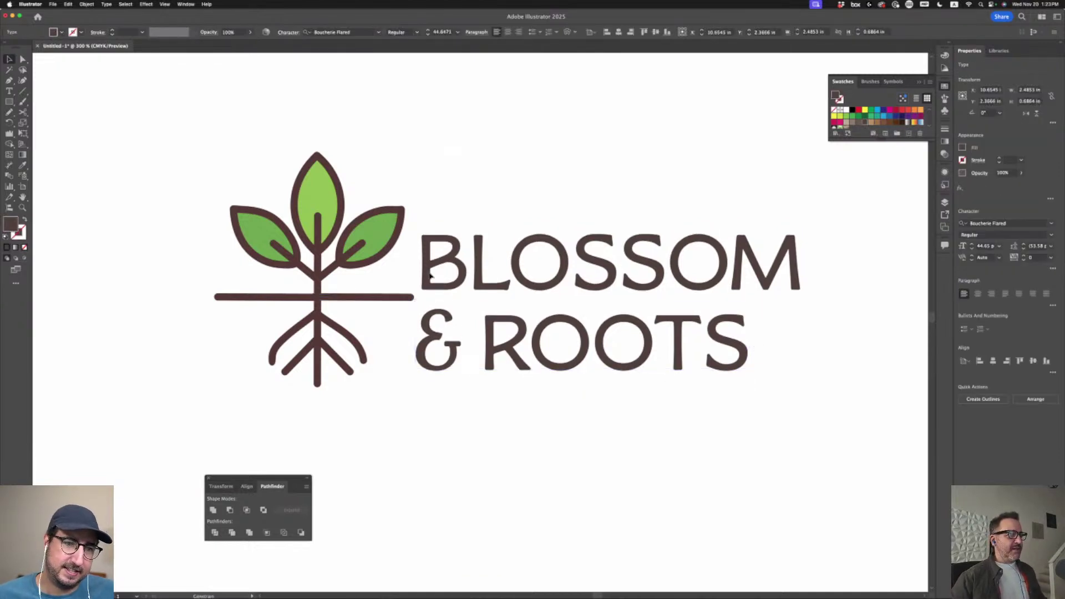
pyautogui.moveTo(432, 277); pyautogui.dragTo(431, 288)
pyautogui.click(486, 359)
pyautogui.click(499, 404)
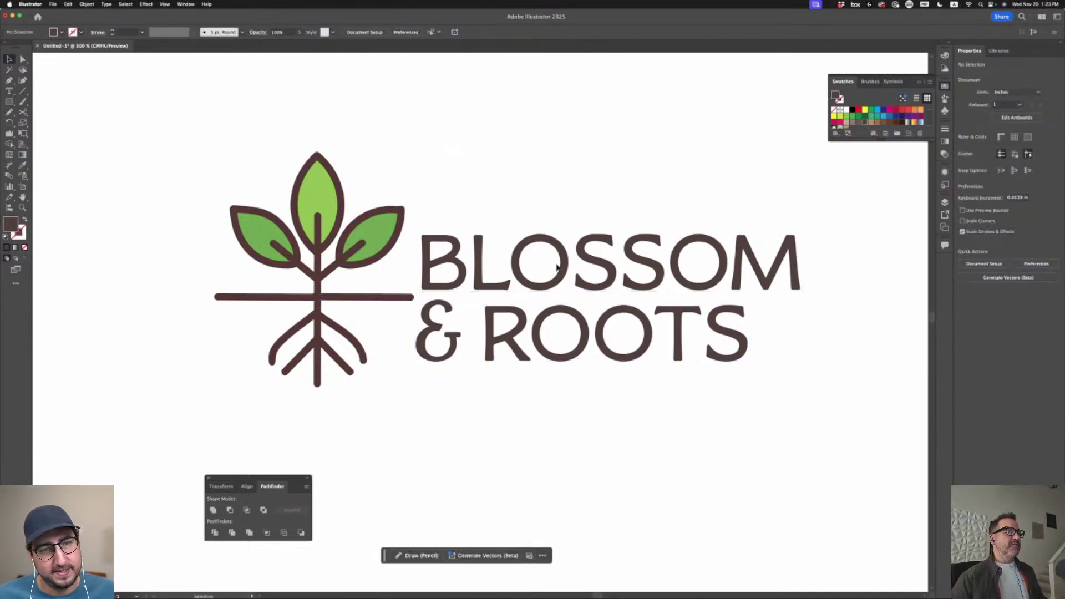
# Recolour BLOSSOM with the green sampled from the plant's left leaf, without a stroke, and deselect it
pyautogui.click(557, 267)
pyautogui.click(22, 165)
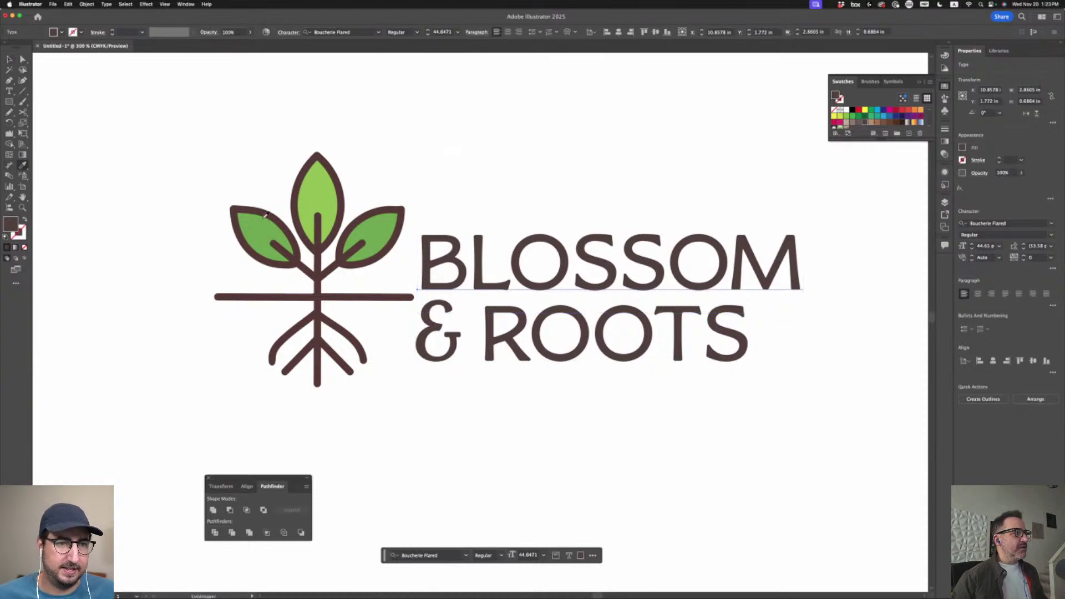
pyautogui.click(263, 218)
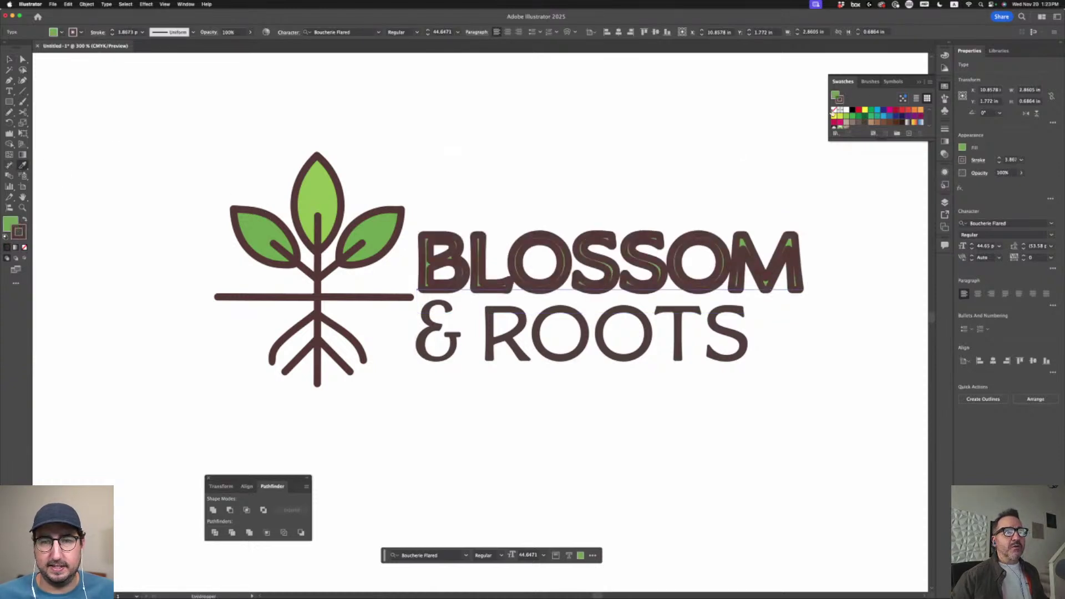
pyautogui.click(833, 111)
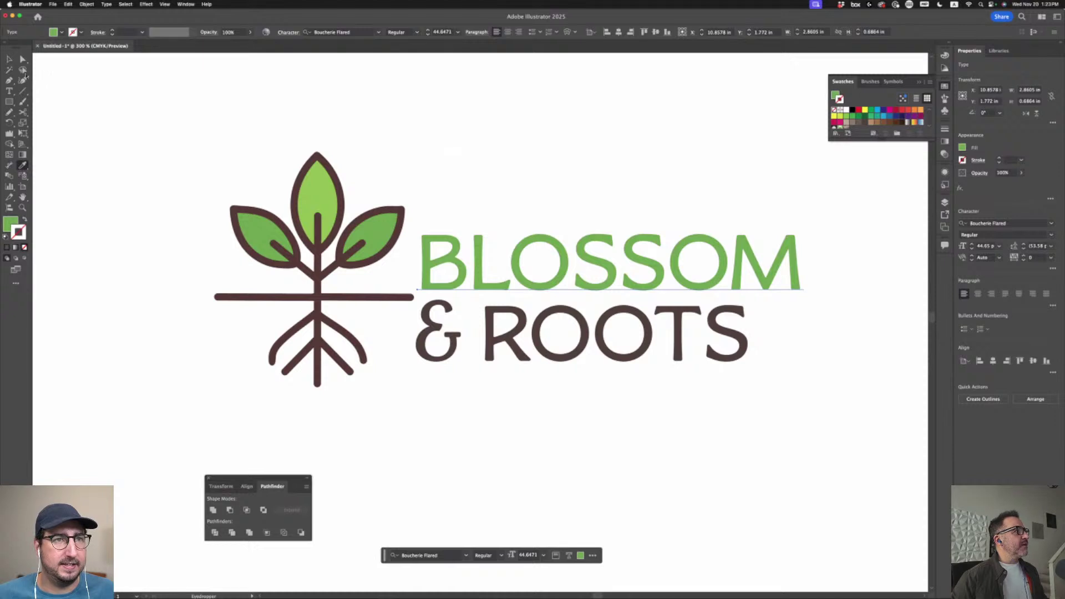
pyautogui.click(9, 58)
pyautogui.click(308, 108)
# Scale the whole plant logo down to about 3.47 in wide and shift it closer to the flower logos
pyautogui.press('super+minus')
pyautogui.press('super+minus')
pyautogui.press('super+minus')
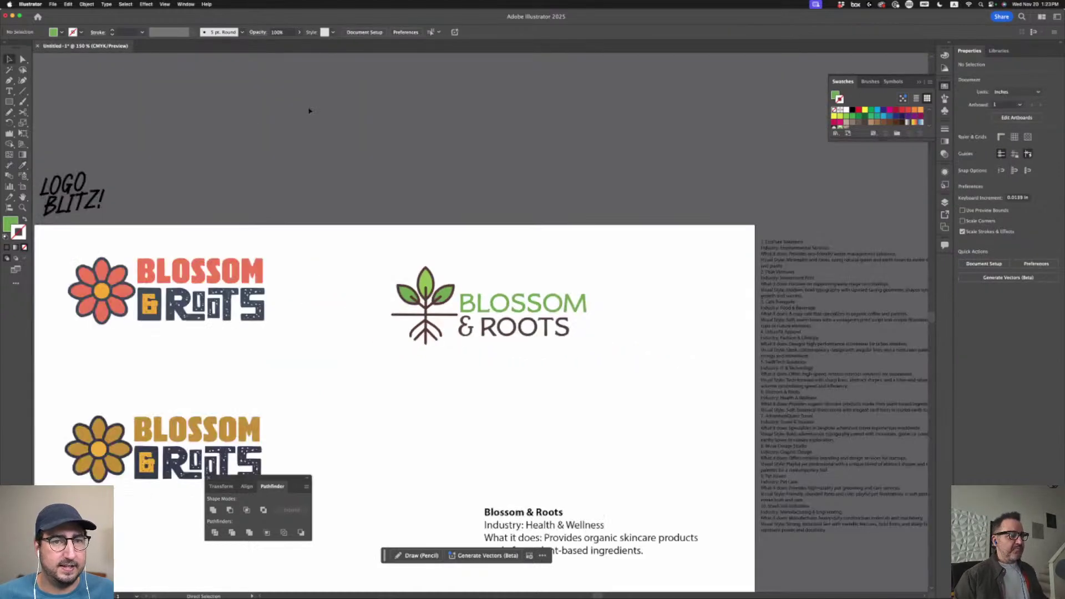
pyautogui.press('super+minus')
pyautogui.press('super+minus')
pyautogui.scroll(-1, 426, 218)
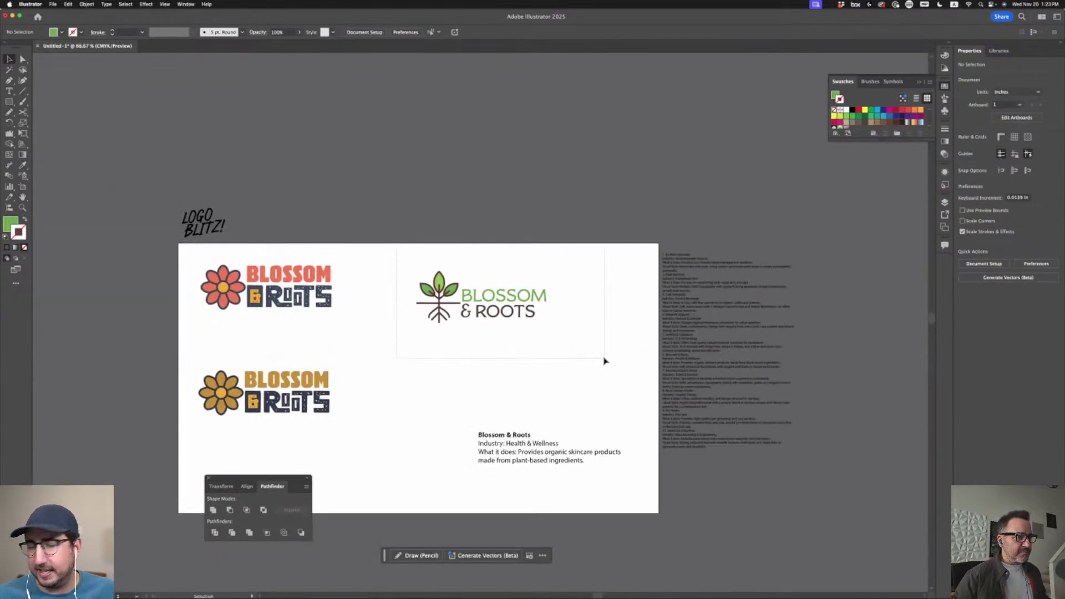
pyautogui.moveTo(604, 361); pyautogui.dragTo(604, 361)
pyautogui.moveTo(544, 321); pyautogui.dragTo(474, 304)
# Rescale the BLOSSOM and & ROOTS lettering together and place it just to the right of the plant's ground line
pyautogui.press('a')
pyautogui.press('super+equal')
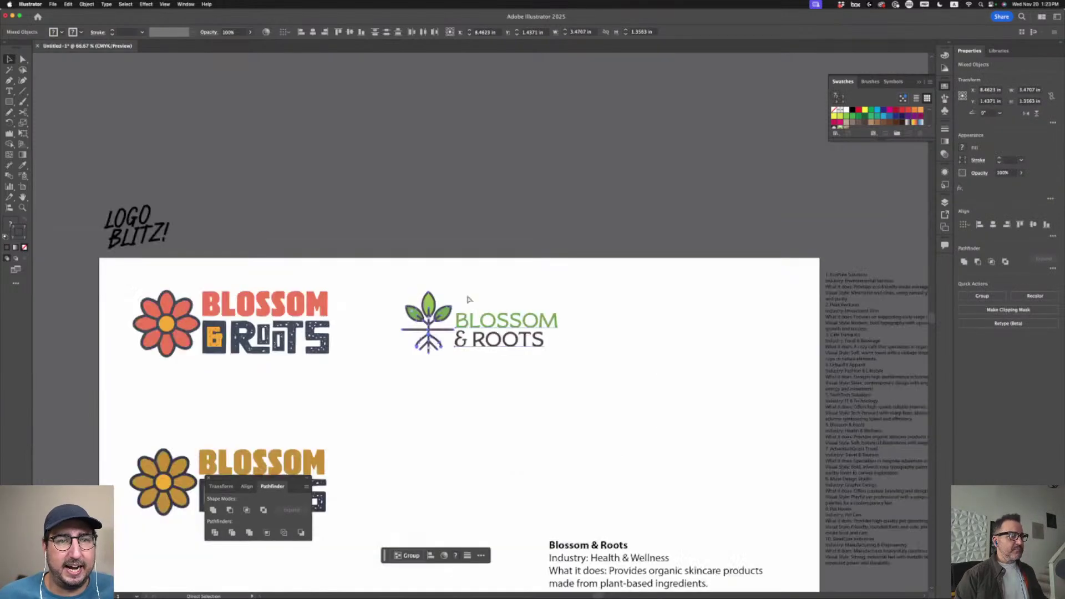
pyautogui.press('super+equal')
pyautogui.press('super+equal')
pyautogui.press('v')
pyautogui.click(490, 257)
pyautogui.moveTo(562, 390); pyautogui.dragTo(677, 278)
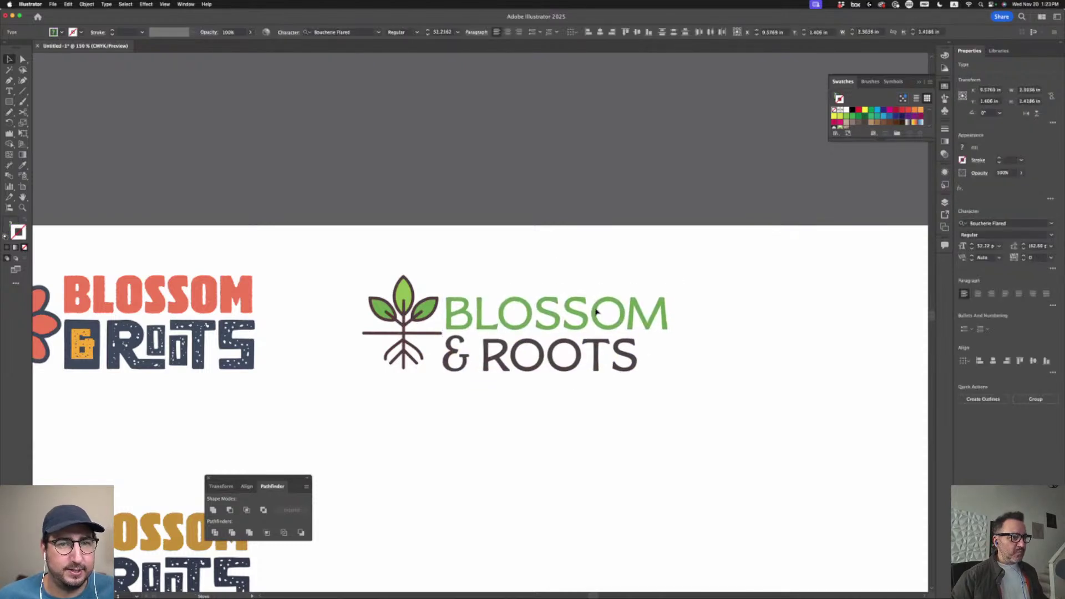
pyautogui.moveTo(598, 311); pyautogui.dragTo(603, 309)
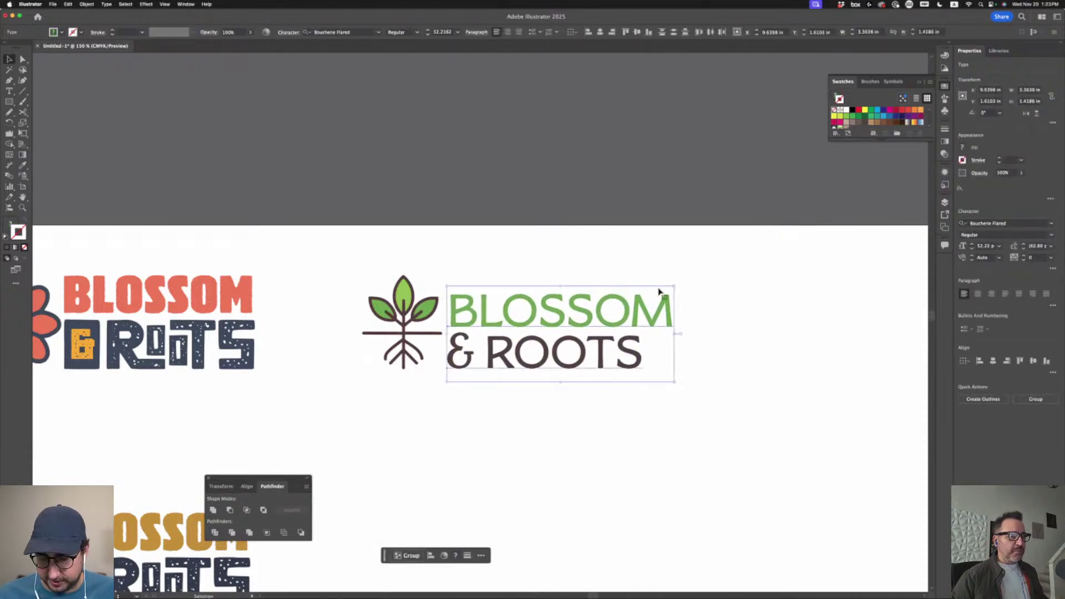
pyautogui.moveTo(675, 287); pyautogui.dragTo(564, 311)
pyautogui.click(542, 264)
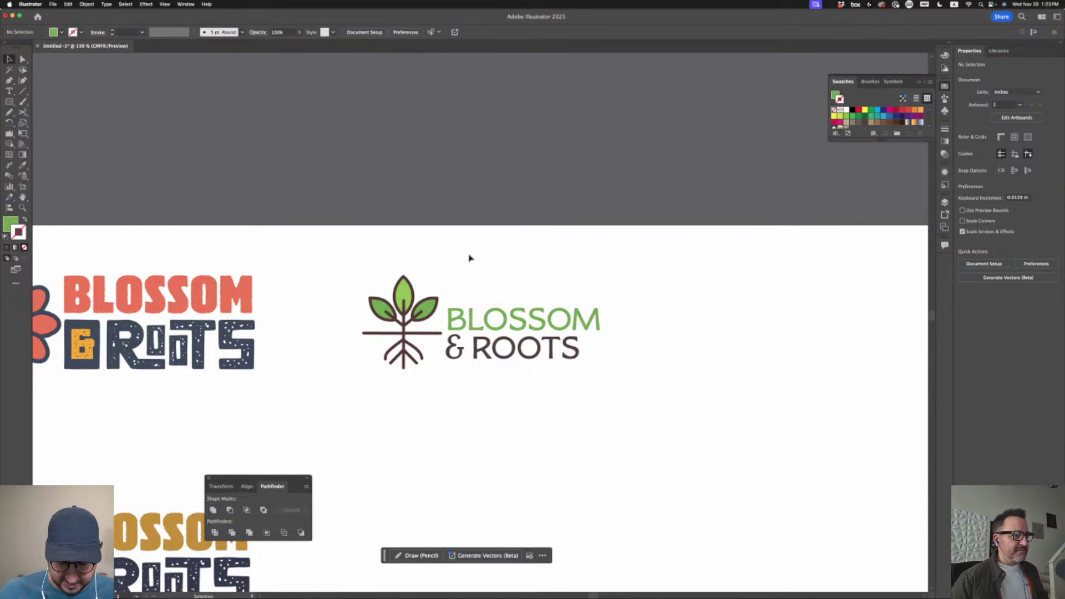
# Duplicate the whole plant logo about 2.87 in straight down
pyautogui.moveTo(336, 275); pyautogui.dragTo(629, 382)
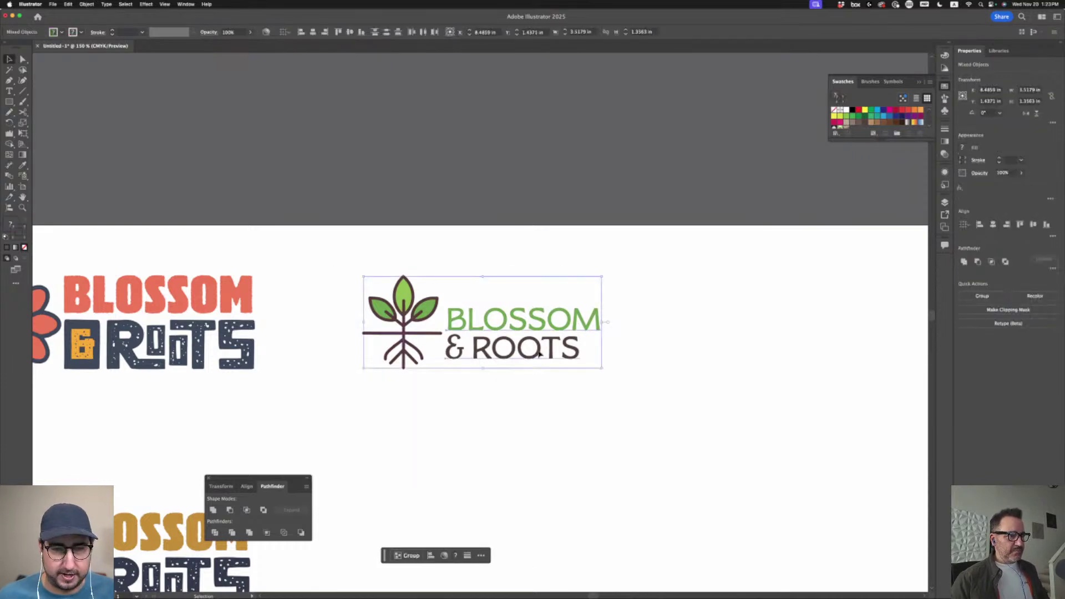
pyautogui.moveTo(565, 321); pyautogui.dragTo(565, 516)
pyautogui.scroll(-5, 565, 515)
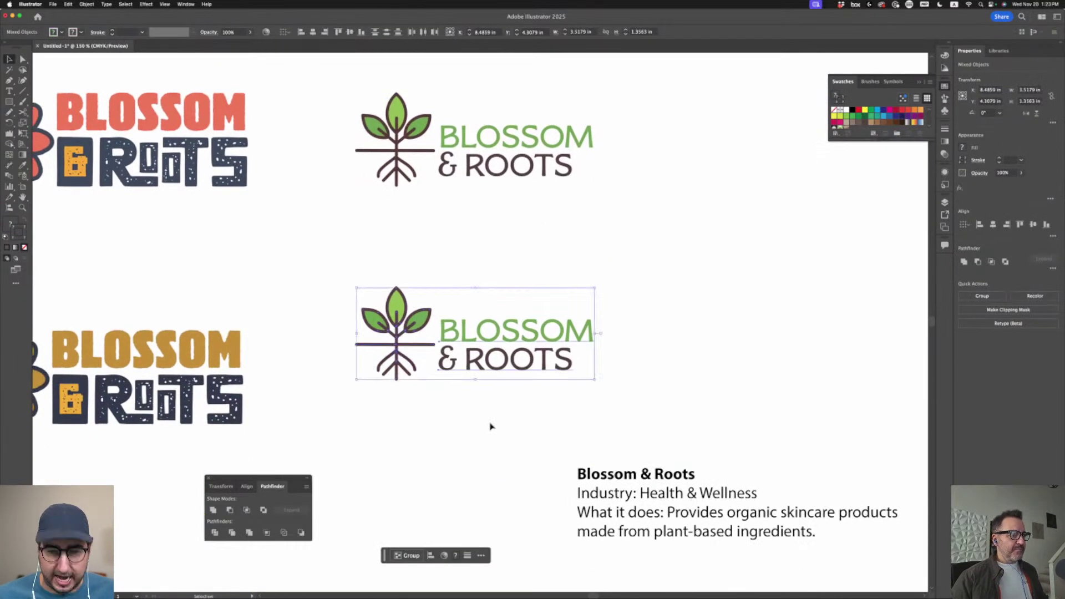
# Move the copied logo's & ROOTS text right to centre it under BLOSSOM
pyautogui.click(516, 317)
pyautogui.moveTo(499, 355); pyautogui.dragTo(511, 355)
pyautogui.click(330, 283)
# Pull both halves of the copied plant's ground line off the stem and park them below the logo
pyautogui.click(413, 368)
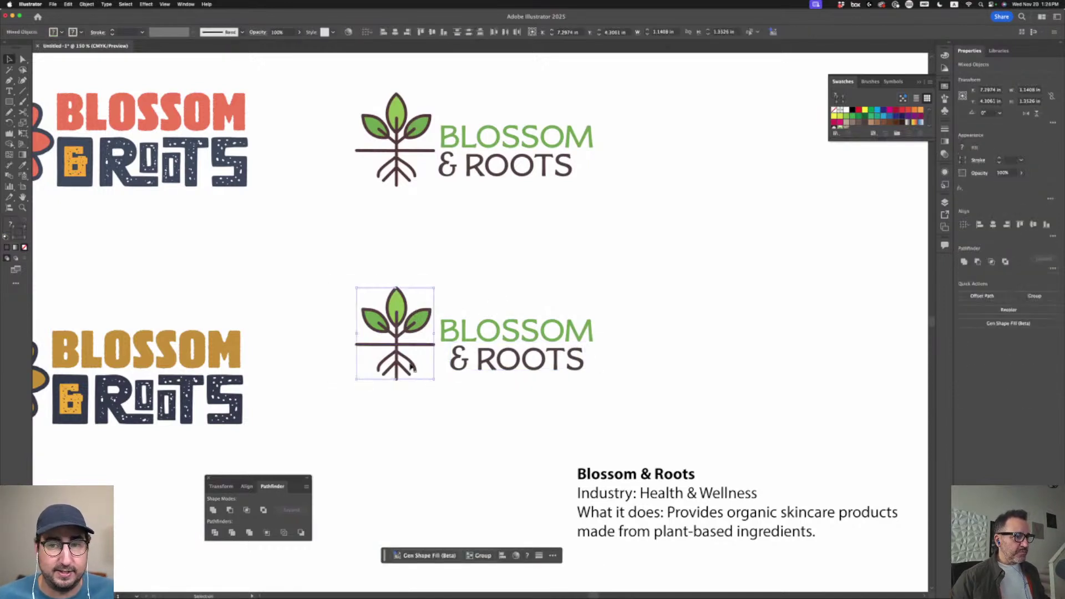
pyautogui.click(374, 344)
pyautogui.moveTo(374, 343); pyautogui.dragTo(362, 417)
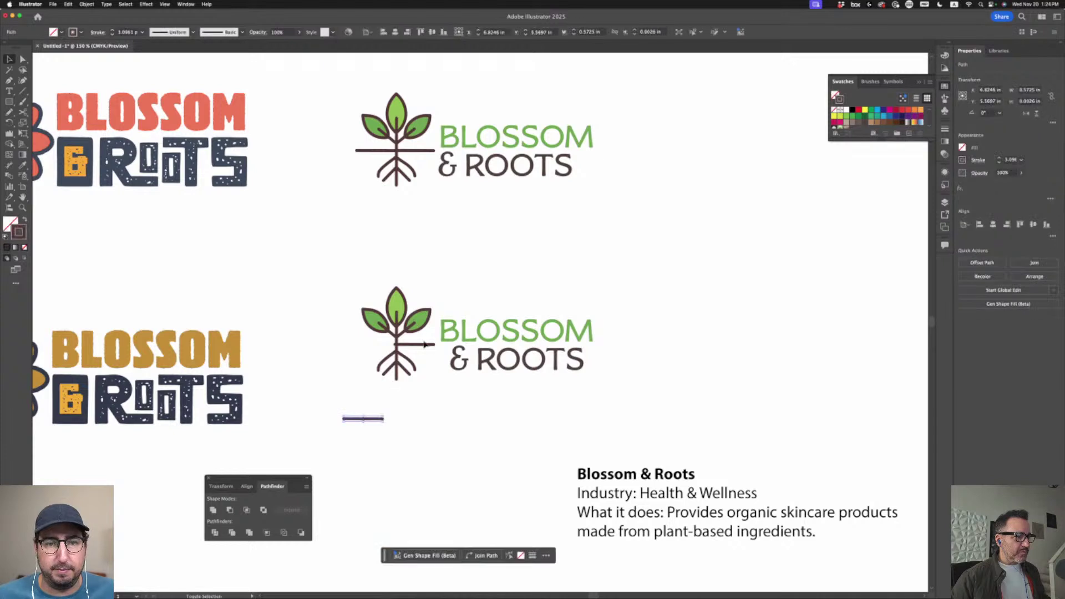
pyautogui.keyDown('shift'); pyautogui.click(425, 344); pyautogui.keyUp('shift')
pyautogui.moveTo(424, 344); pyautogui.dragTo(443, 421)
pyautogui.click(350, 364)
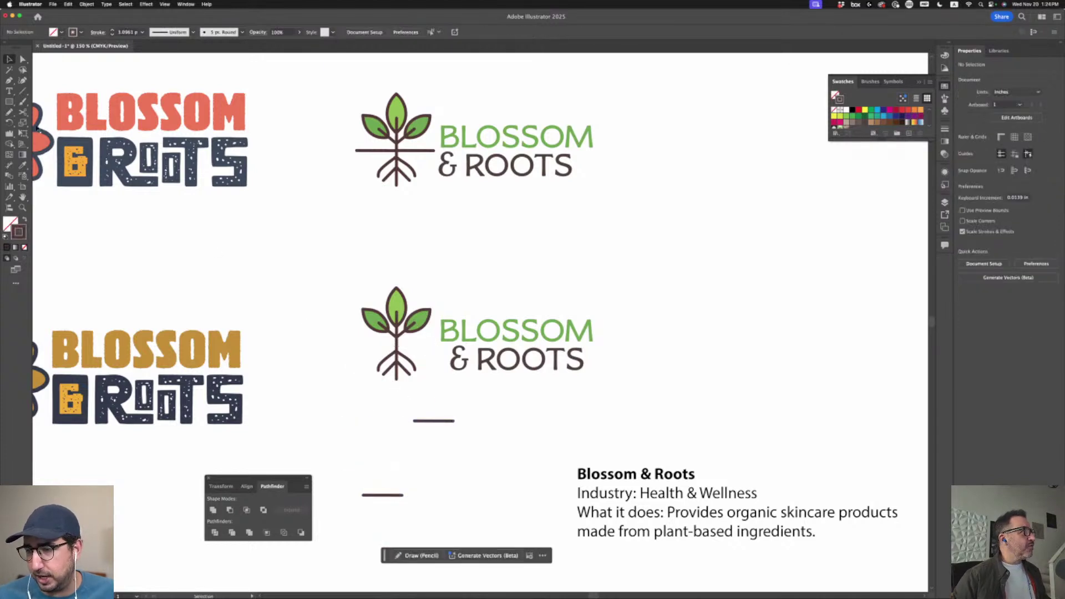
# Cut the copied plant's stem just below the leaves with the Scissors tool and move the roots straight down
pyautogui.click(23, 111)
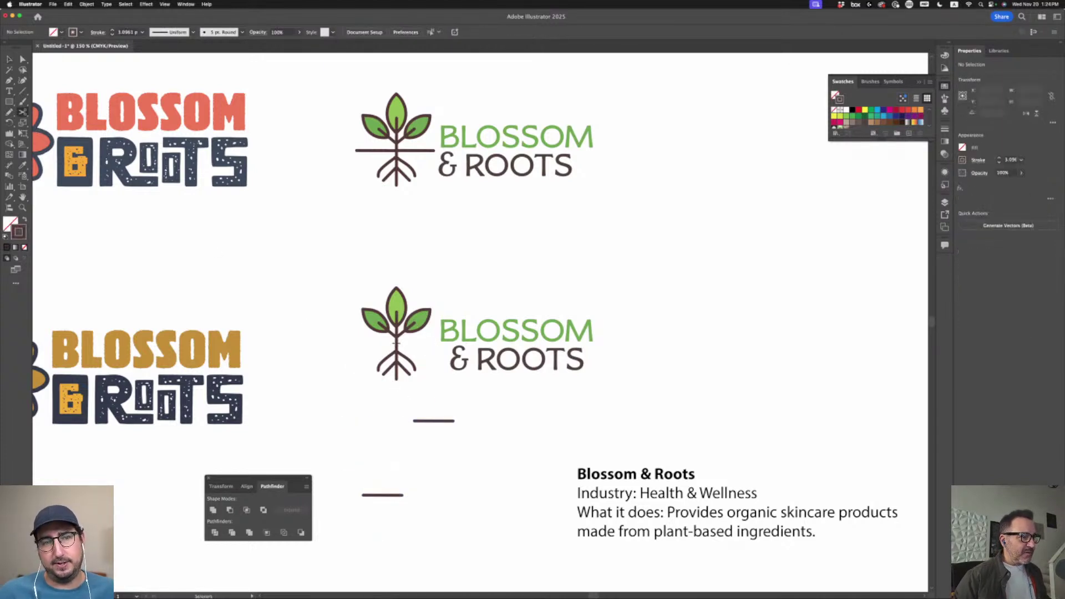
pyautogui.click(397, 344)
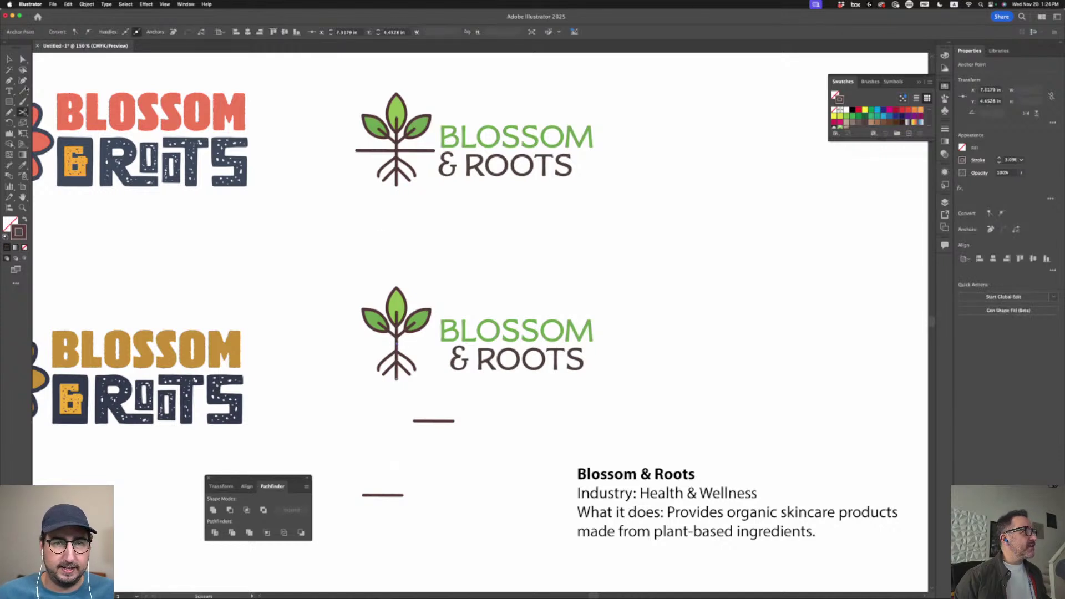
pyautogui.click(9, 60)
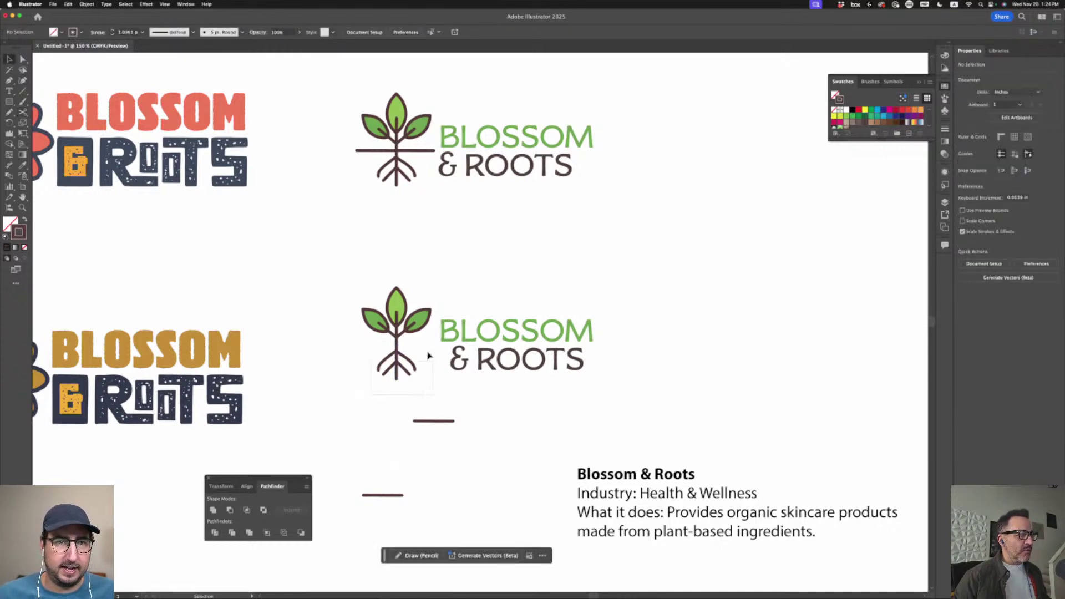
pyautogui.moveTo(396, 370); pyautogui.dragTo(395, 402)
# Centre the leaves above BLOSSOM and the detached roots below & ROOTS to form a stacked logo
pyautogui.moveTo(340, 287); pyautogui.dragTo(660, 376)
pyautogui.click(635, 391)
pyautogui.click(666, 336)
pyautogui.moveTo(614, 245); pyautogui.dragTo(526, 412)
pyautogui.click(519, 440)
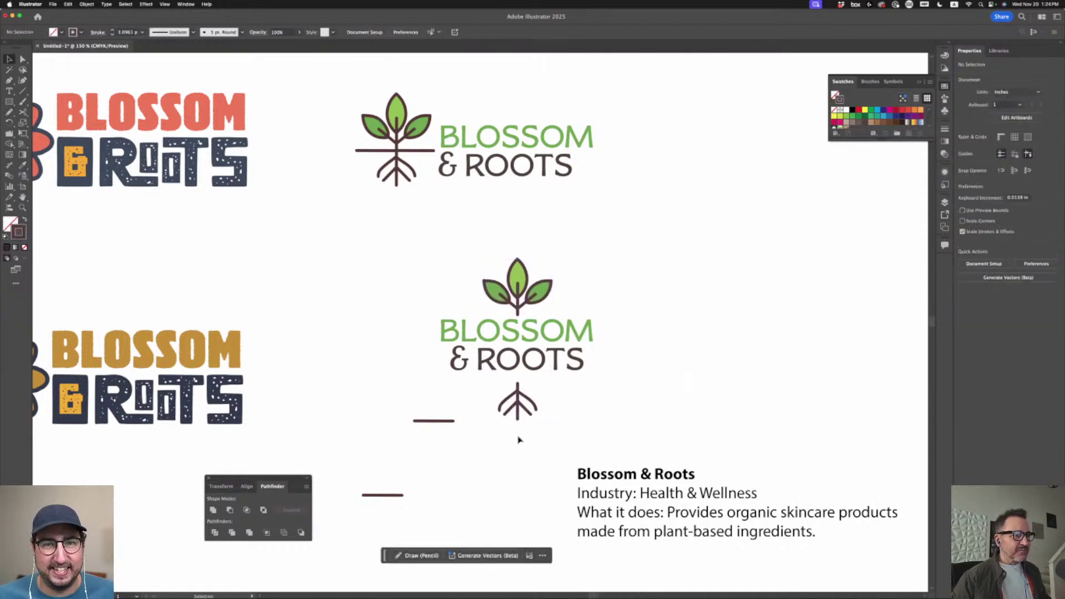
# Try enlarging the stacked logo's BLOSSOM and & ROOTS lettering by two font-size increments
pyautogui.click(524, 400)
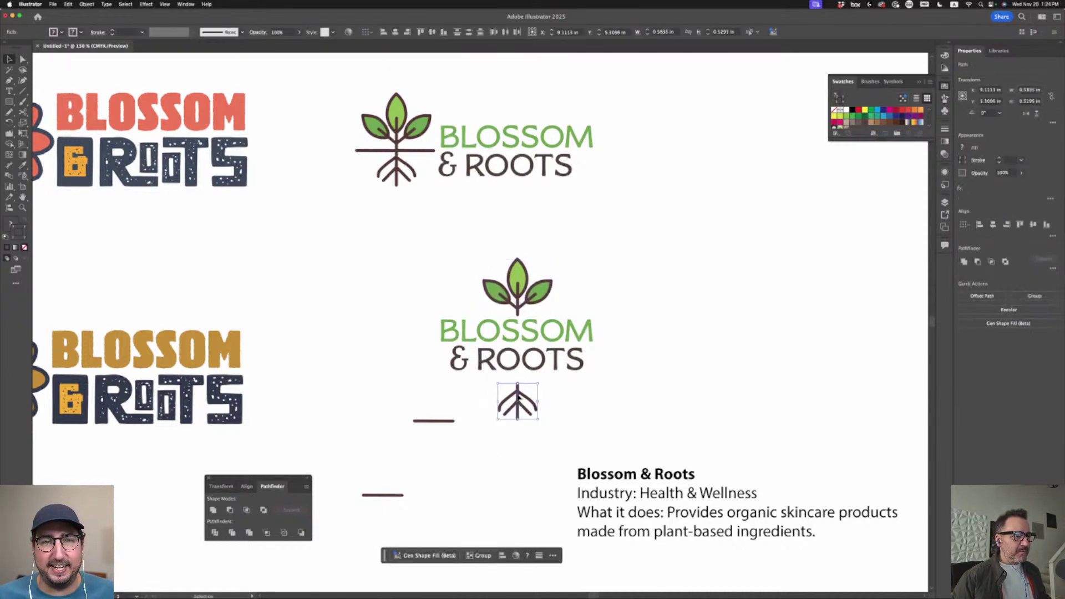
pyautogui.click(399, 382)
pyautogui.click(589, 364)
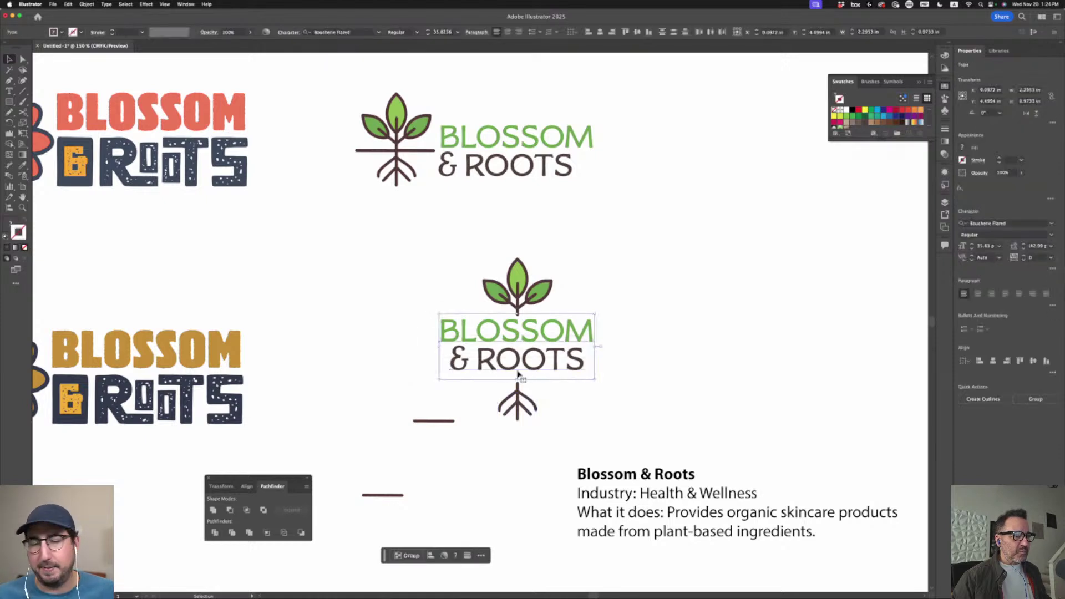
pyautogui.press('super+shift+period')
pyautogui.press('super+shift+period')
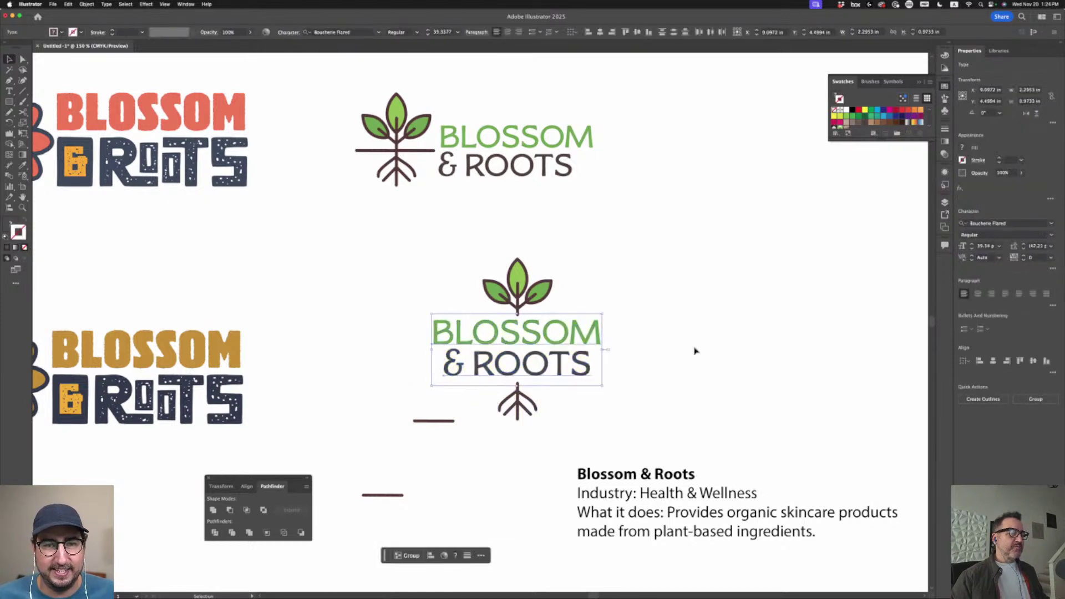
pyautogui.click(704, 348)
pyautogui.press('super+z')
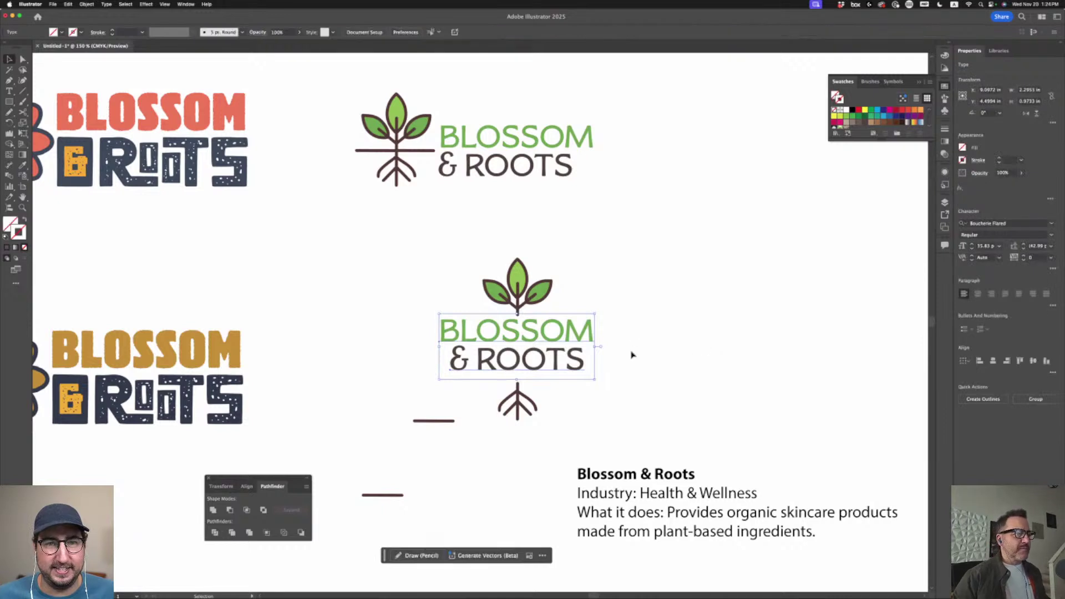
pyautogui.click(630, 355)
pyautogui.click(519, 411)
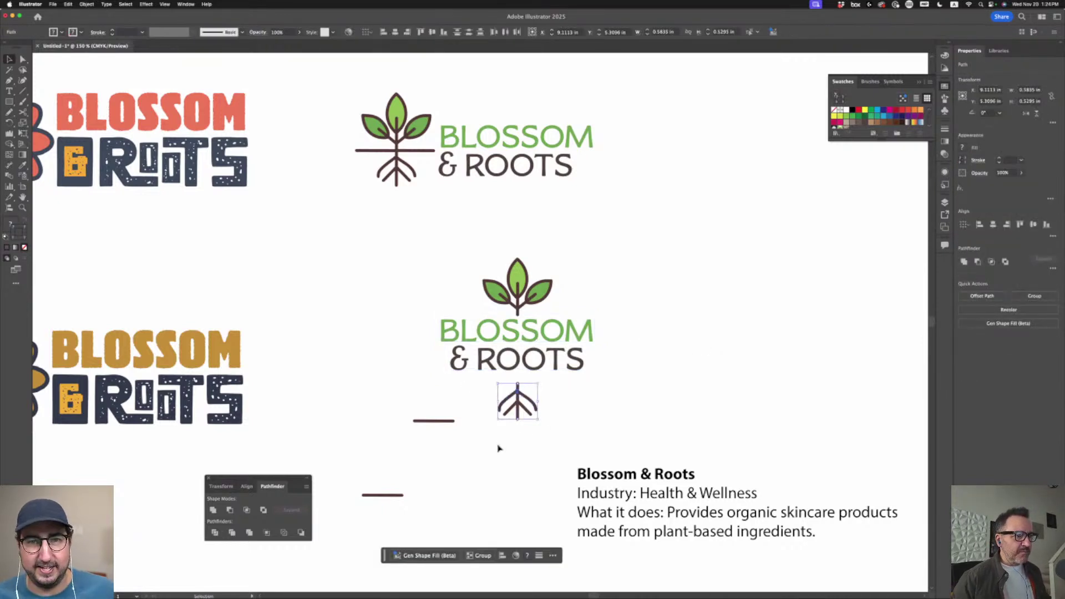
pyautogui.press('shift+super+a')
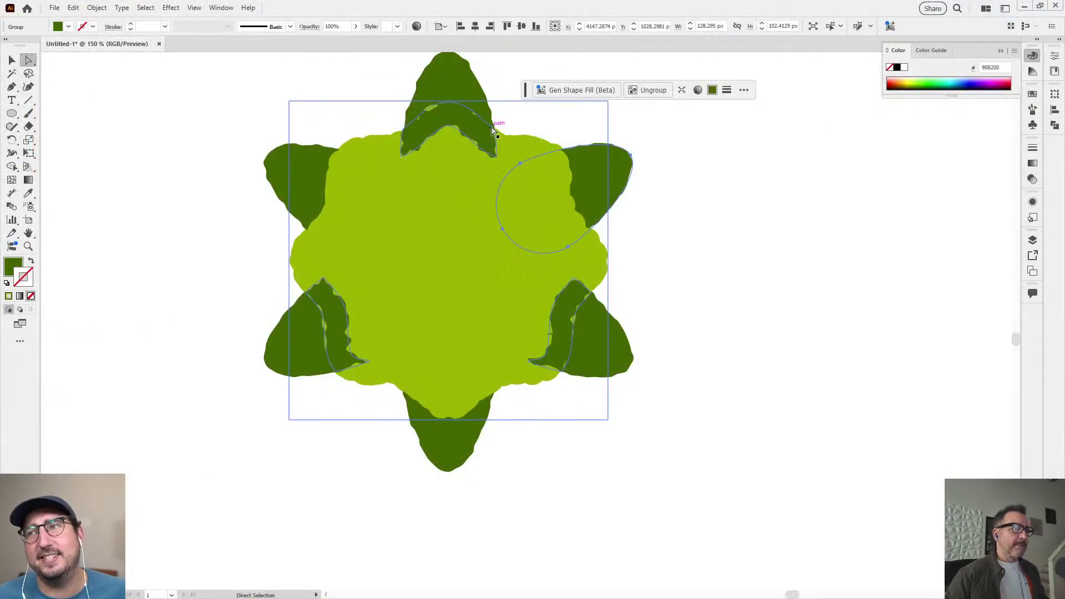
# Duplicate the textured flower's six dark-green petals in front and scale the copies down around the flower's centre
pyautogui.click(493, 131)
pyautogui.keyDown('shift'); pyautogui.click(277, 183); pyautogui.keyUp('shift')
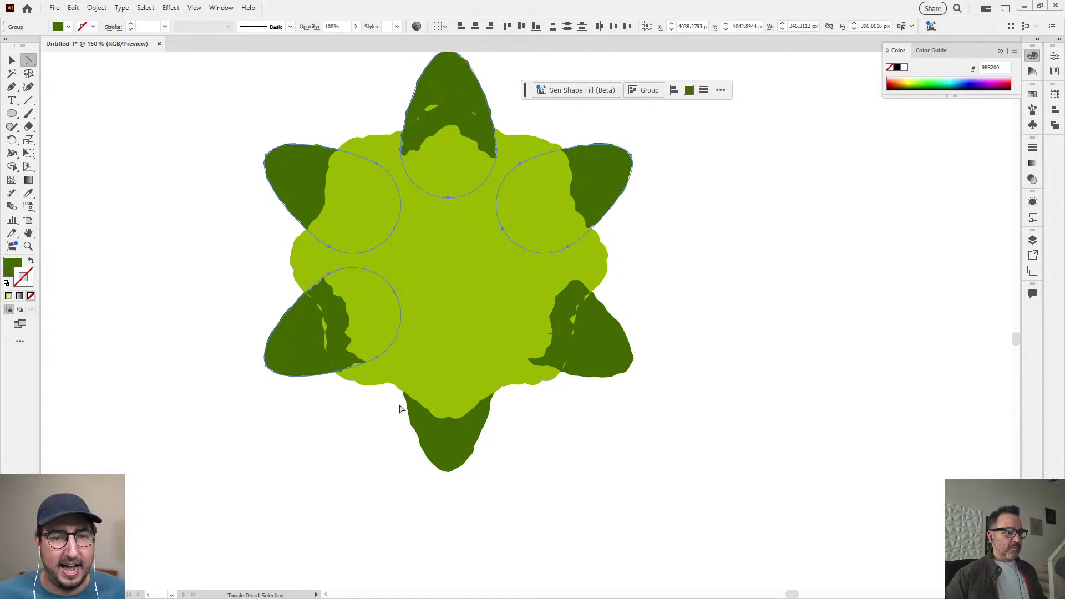
pyautogui.keyDown('shift'); pyautogui.click(447, 442); pyautogui.keyUp('shift')
pyautogui.keyDown('shift'); pyautogui.click(604, 346); pyautogui.keyUp('shift')
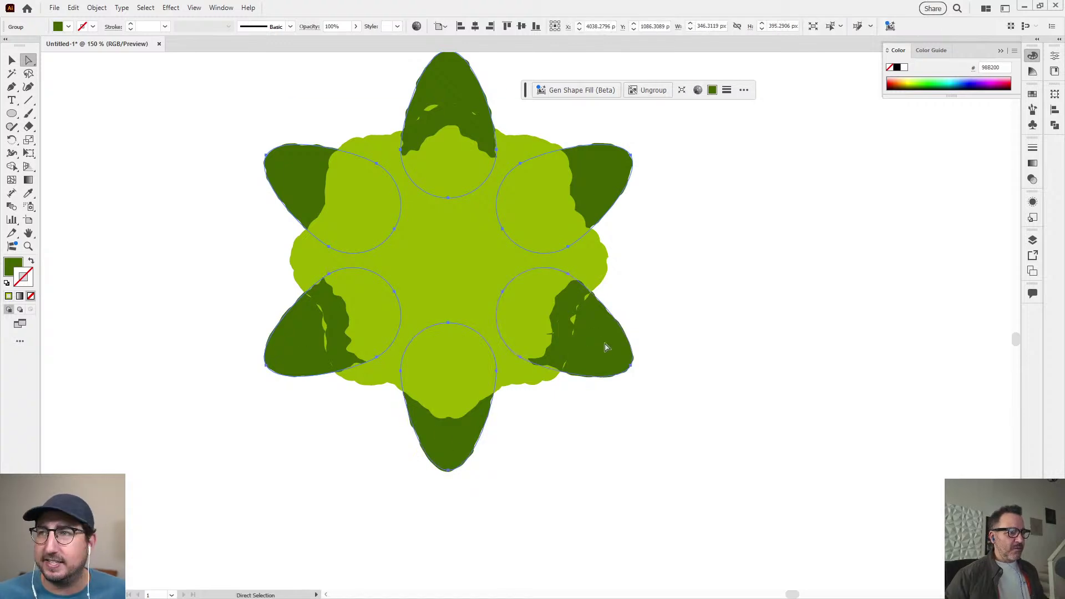
pyautogui.hotkey('ctrl', 'shift', ']')
pyautogui.press('s')
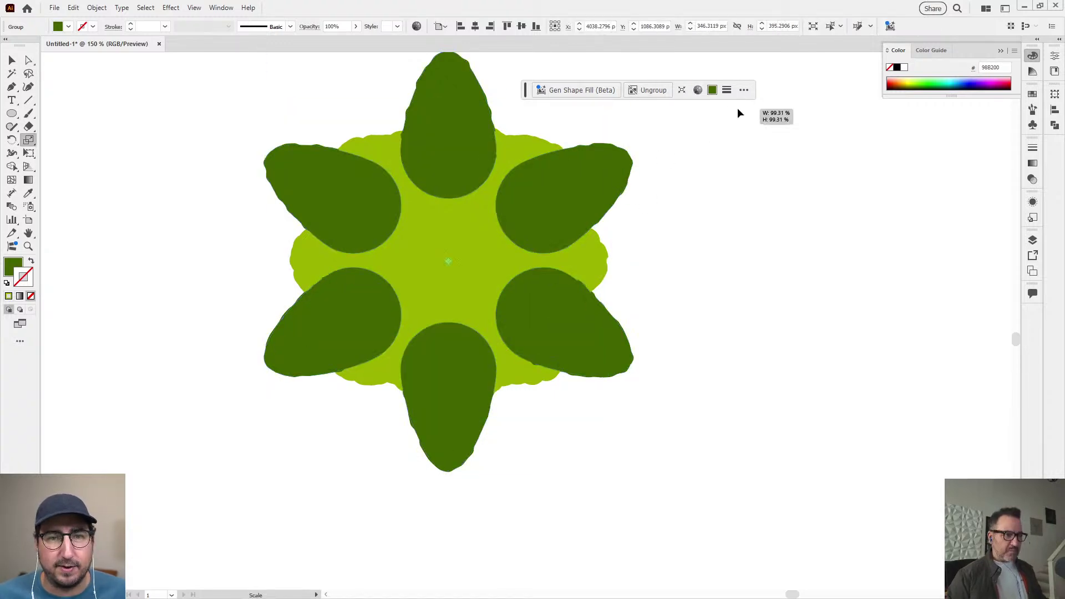
pyautogui.moveTo(737, 109); pyautogui.dragTo(577, 220)
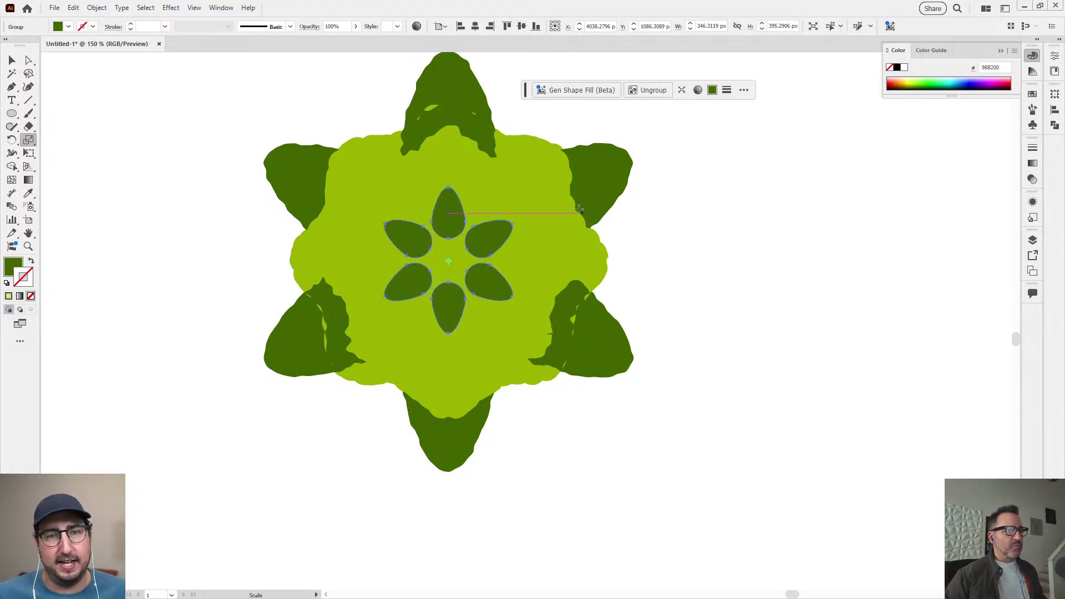
# Rotate the small petal ring to point between the outer petals and enlarge it to about 198 × 174 px
pyautogui.press('r')
pyautogui.moveTo(598, 170); pyautogui.dragTo(638, 231)
pyautogui.moveTo(606, 326); pyautogui.dragTo(607, 402)
pyautogui.press('s')
# Combine the six inner petals into a compound path and copy an outer petal's roughened dark-green appearance onto it
pyautogui.click(172, 7)
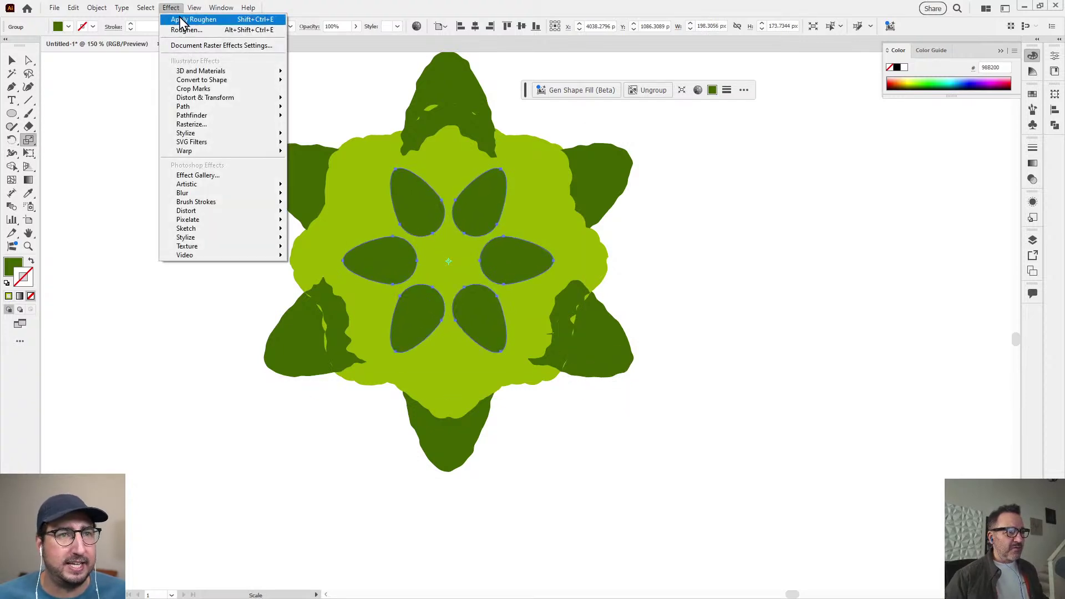
pyautogui.press('Escape')
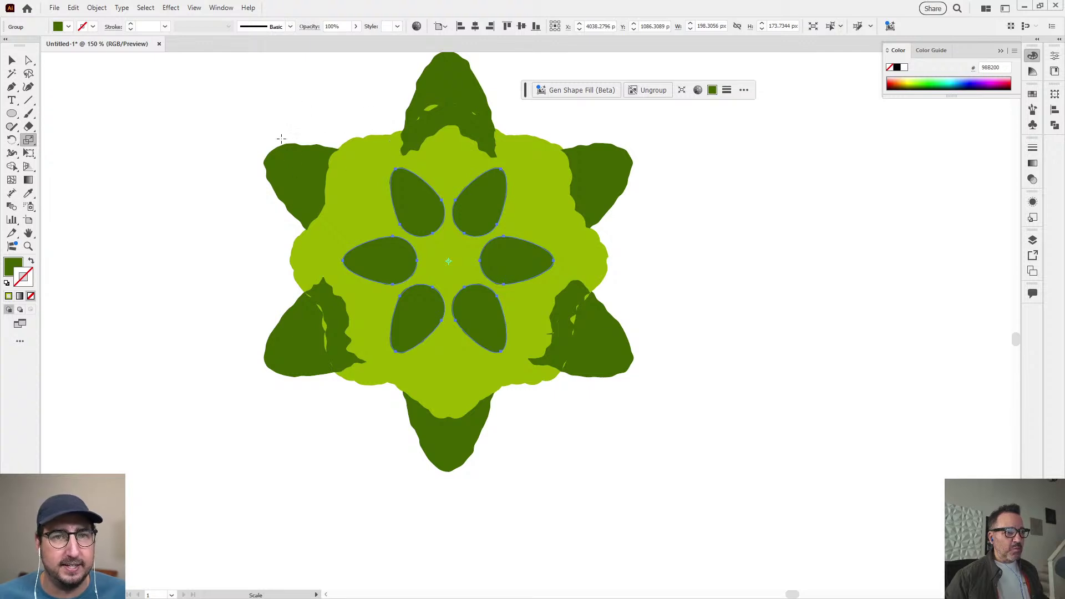
pyautogui.hotkey('ctrl', '8')
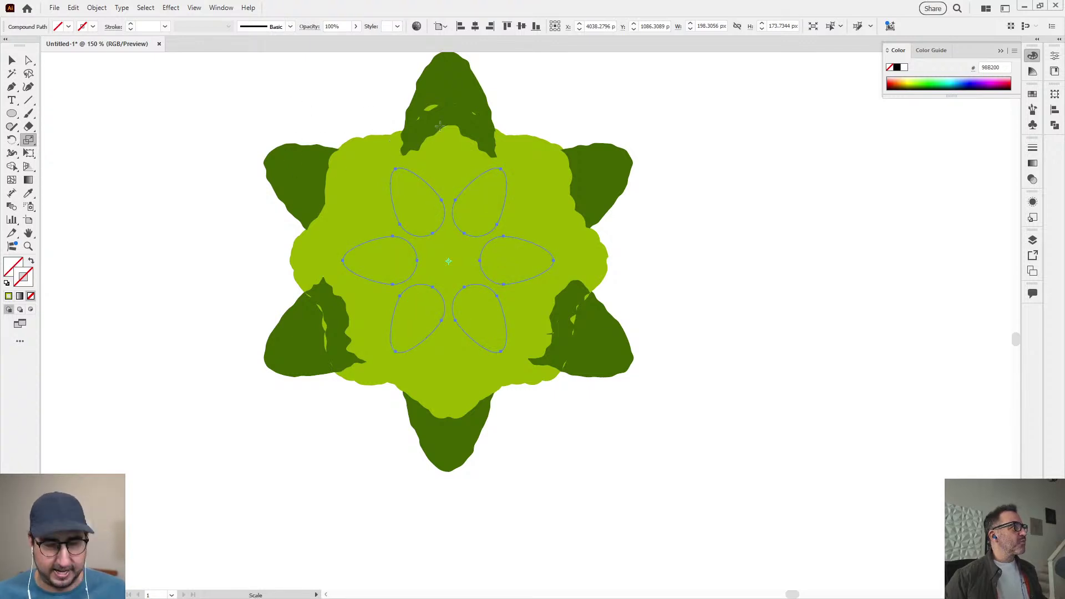
pyautogui.press('i')
pyautogui.click(617, 164)
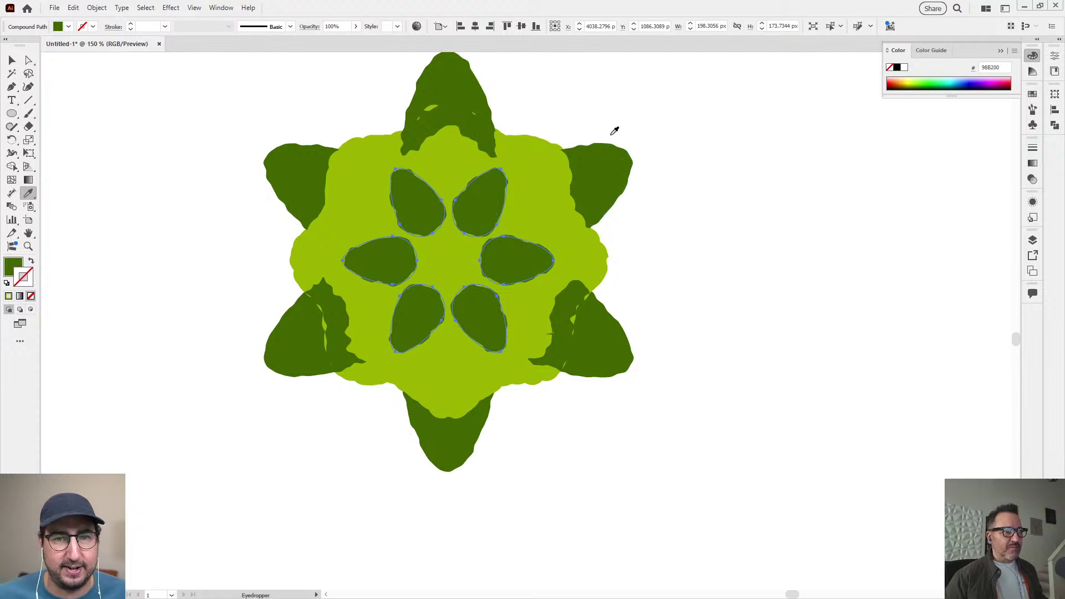
pyautogui.press('v')
pyautogui.click(710, 123)
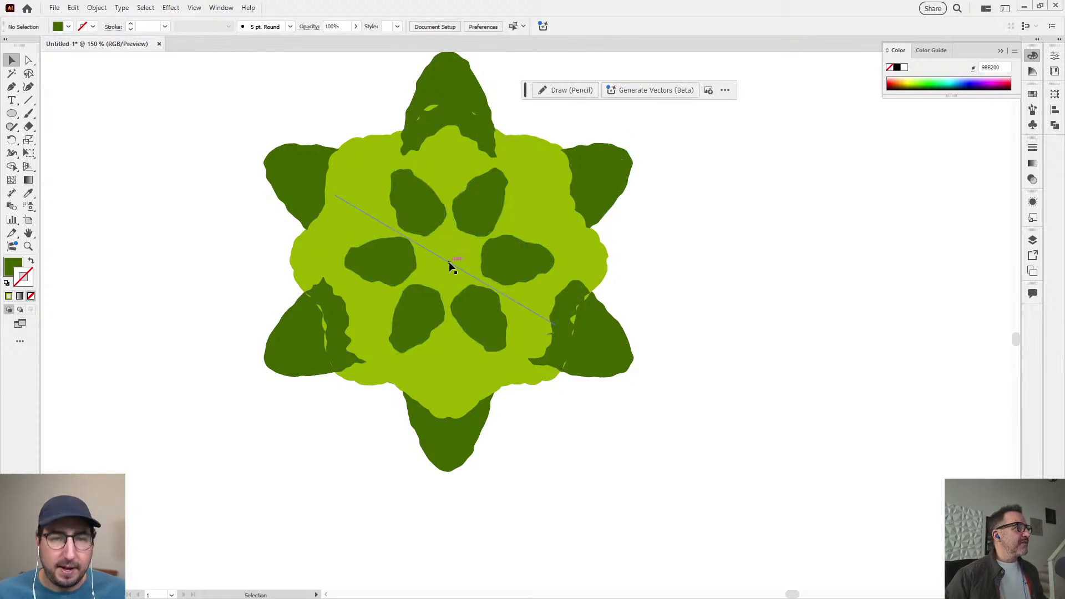
# Add a circle about 42 px across at the flower's centre and copy an outer petal's appearance onto it
pyautogui.press('l')
pyautogui.moveTo(447, 261); pyautogui.dragTo(423, 241)
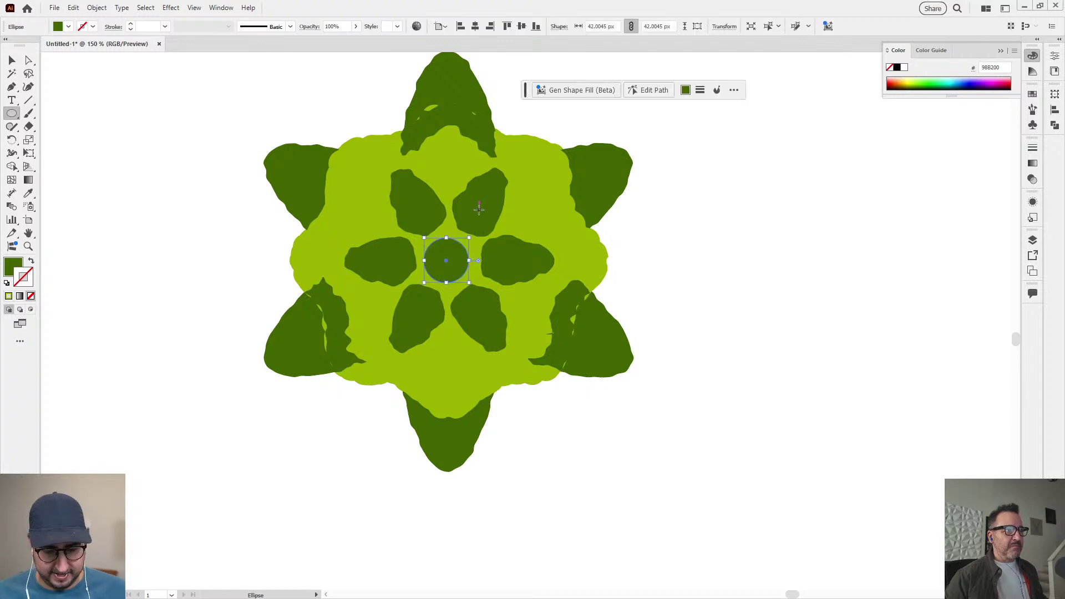
pyautogui.press('i')
pyautogui.click(170, 8)
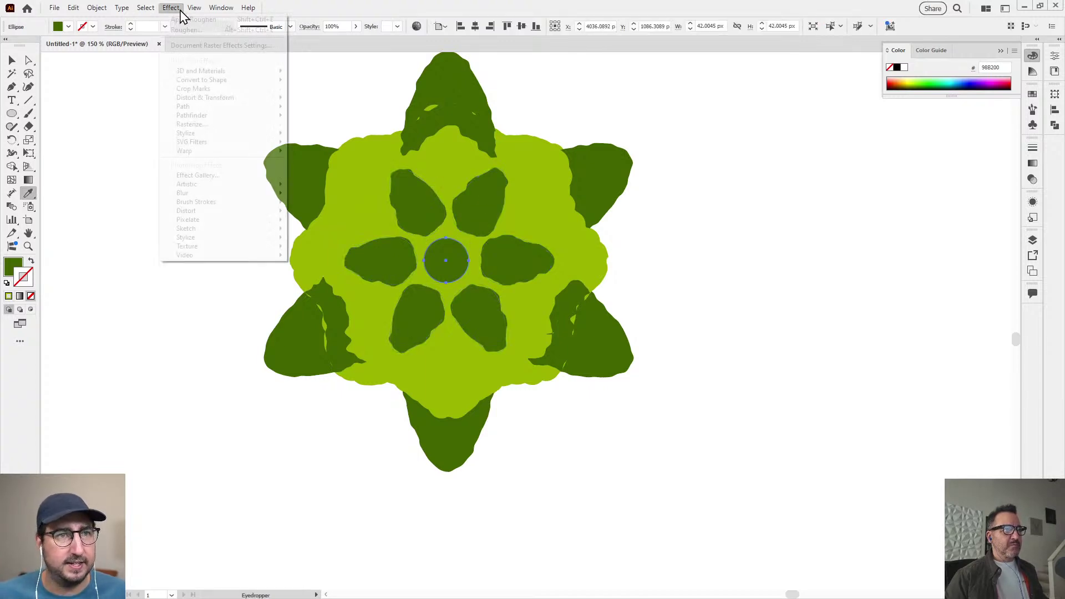
pyautogui.press('Escape')
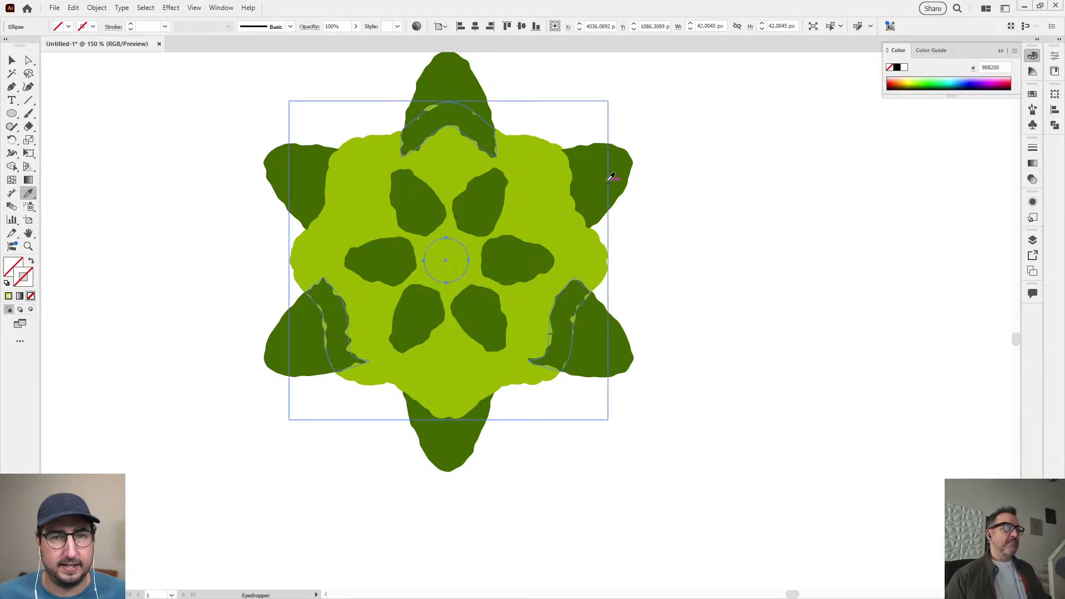
pyautogui.hotkey('ctrl', 'shift', 'a')
# Scale the inner petal ring up slightly to about 207 × 181 px around the flower's centre
pyautogui.press('z')
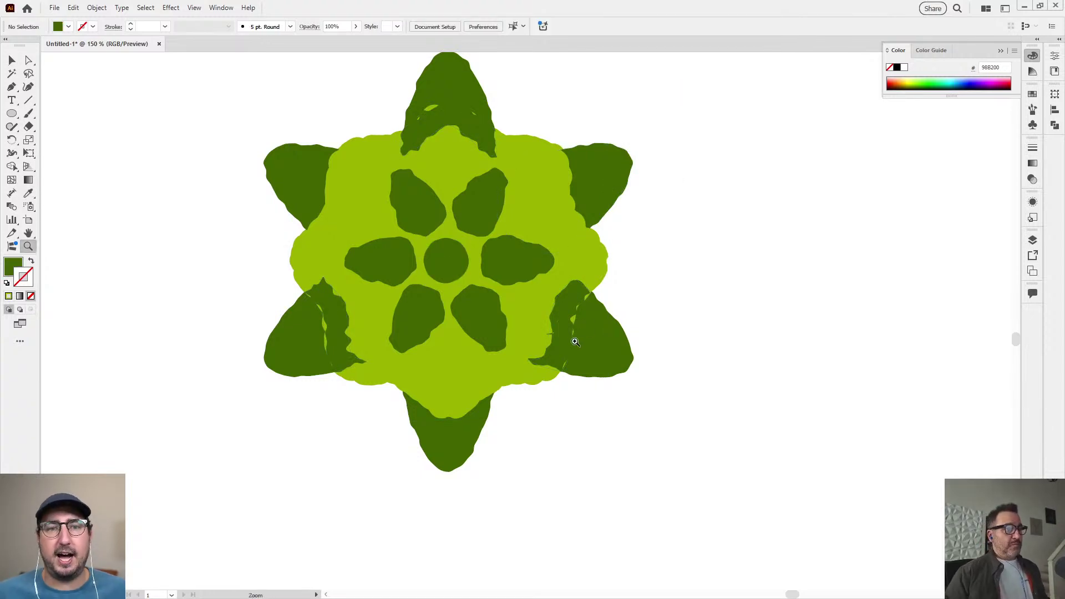
pyautogui.keyDown('alt'); pyautogui.click(571, 340); pyautogui.keyUp('alt')
pyautogui.keyDown('alt'); pyautogui.click(510, 339); pyautogui.keyUp('alt')
pyautogui.click(469, 229)
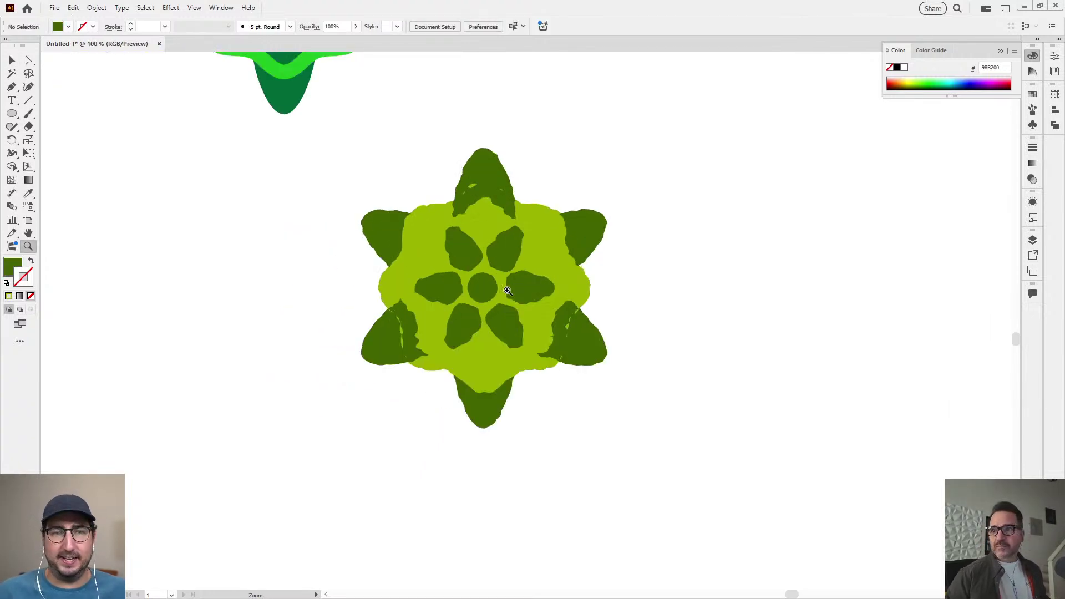
pyautogui.click(469, 228)
pyautogui.keyDown('ctrl'); pyautogui.click(520, 273); pyautogui.keyUp('ctrl')
pyautogui.press('s')
pyautogui.moveTo(707, 186); pyautogui.dragTo(713, 169)
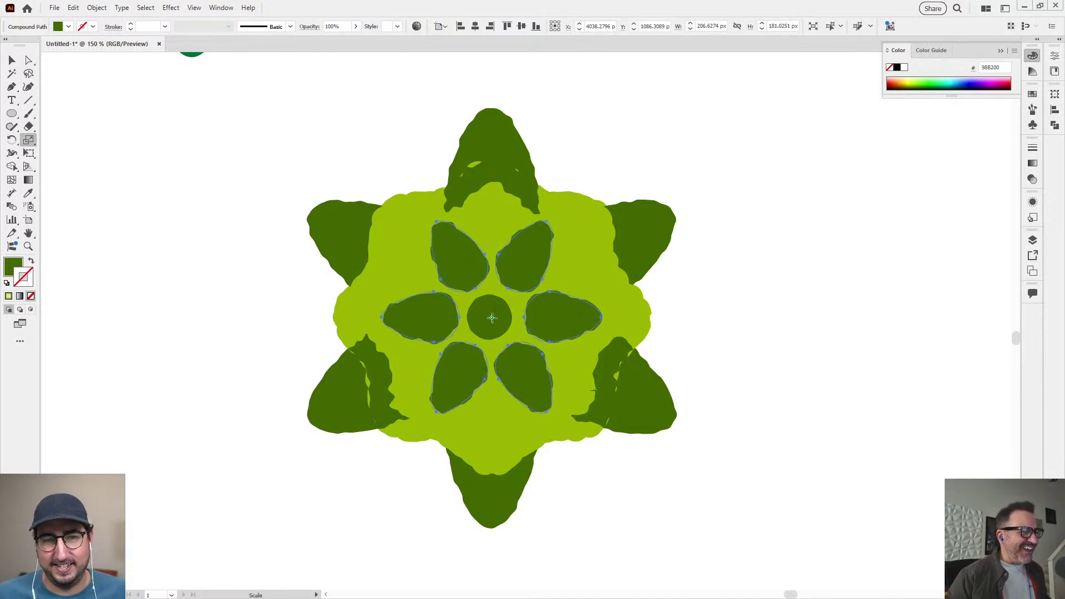
pyautogui.hotkey('ctrl', 'shift', 'a')
# Duplicate the olive-and-lime line flower and place the copy about 660 px below the original
pyautogui.press('z')
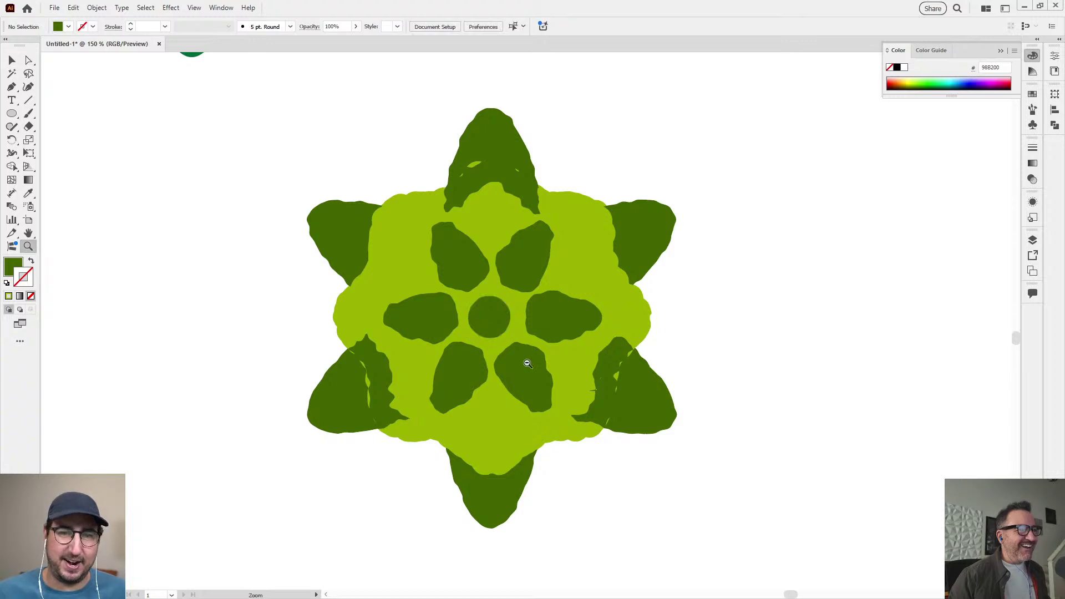
pyautogui.keyDown('alt'); pyautogui.click(528, 363); pyautogui.keyUp('alt')
pyautogui.keyDown('alt'); pyautogui.click(528, 363); pyautogui.keyUp('alt')
pyautogui.keyDown('alt'); pyautogui.click(587, 316); pyautogui.keyUp('alt')
pyautogui.press('v')
pyautogui.moveTo(473, 293); pyautogui.dragTo(258, 441)
pyautogui.moveTo(258, 441); pyautogui.dragTo(512, 471)
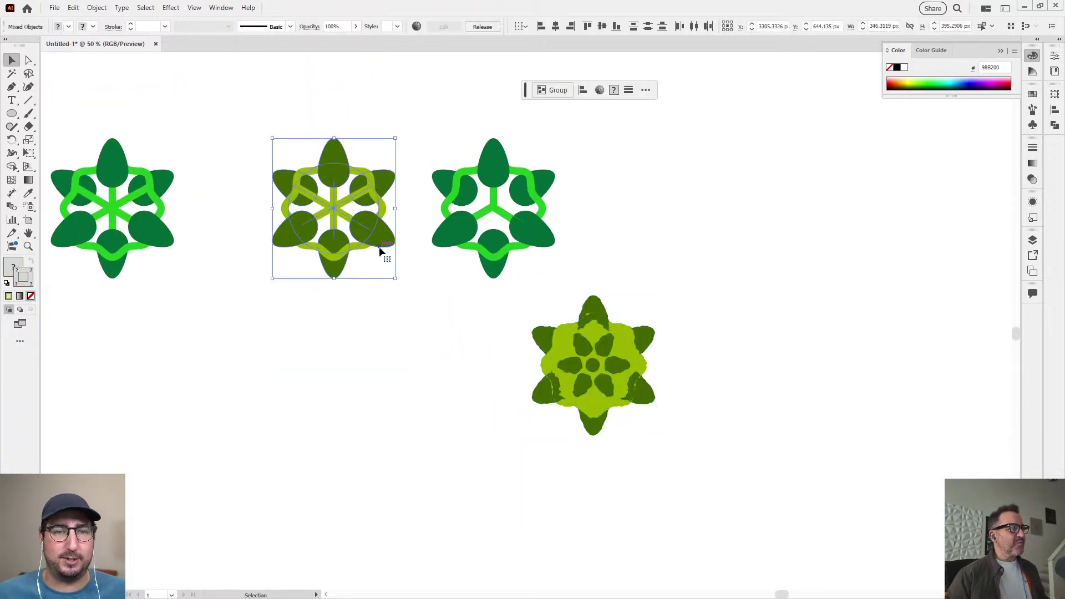
pyautogui.moveTo(380, 249); pyautogui.dragTo(357, 472)
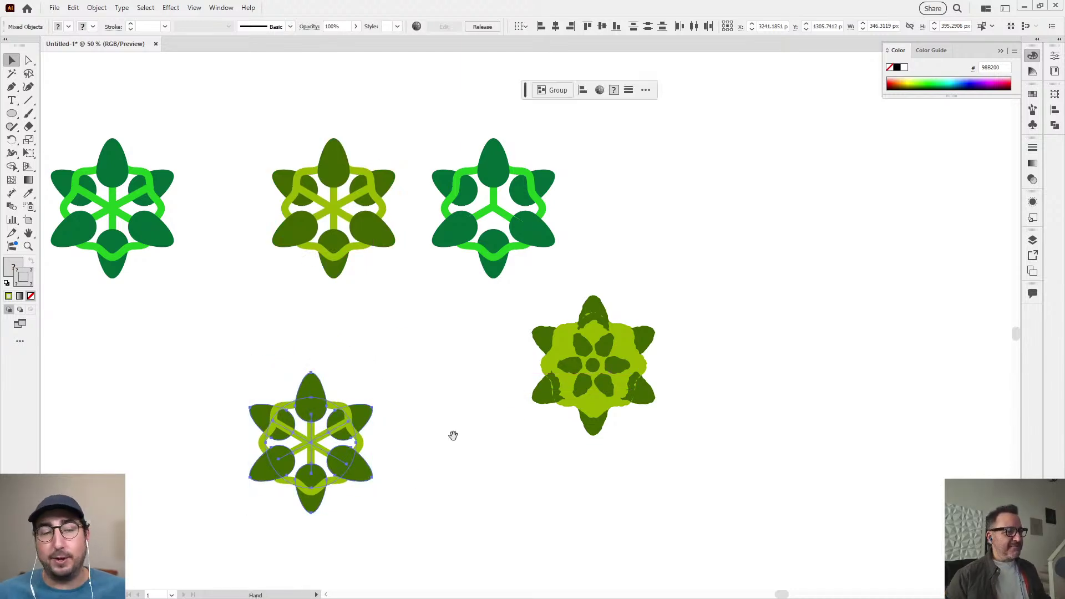
pyautogui.moveTo(451, 435); pyautogui.dragTo(556, 301)
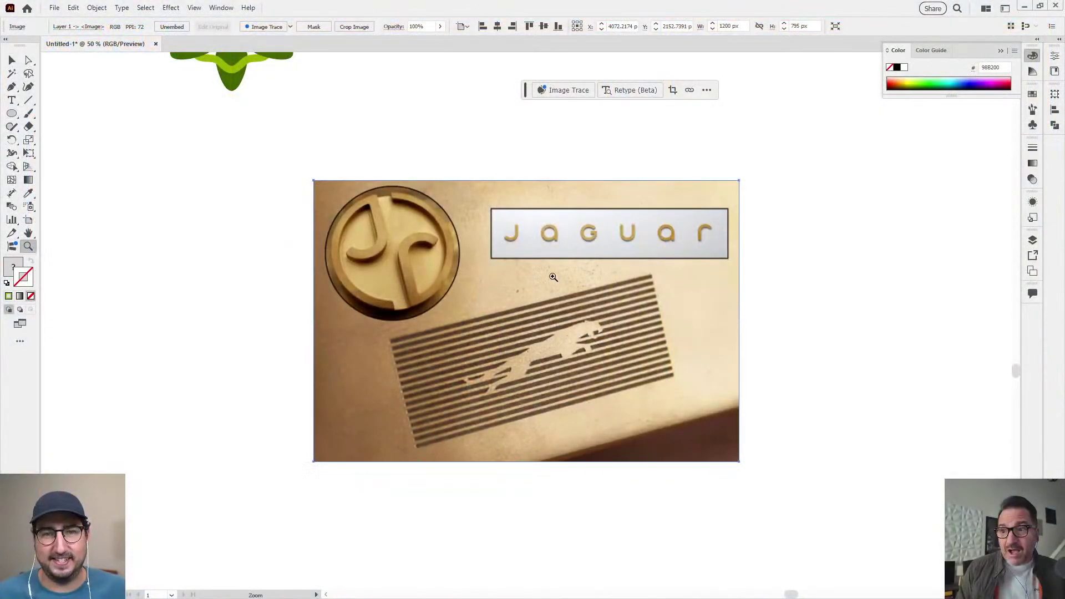
# Examine the Jaguar branding photo, comparing its wordmark lettering up close with the round monogram and leaping-cat emblem
pyautogui.moveTo(553, 277); pyautogui.dragTo(634, 300)
pyautogui.moveTo(555, 271); pyautogui.dragTo(620, 288)
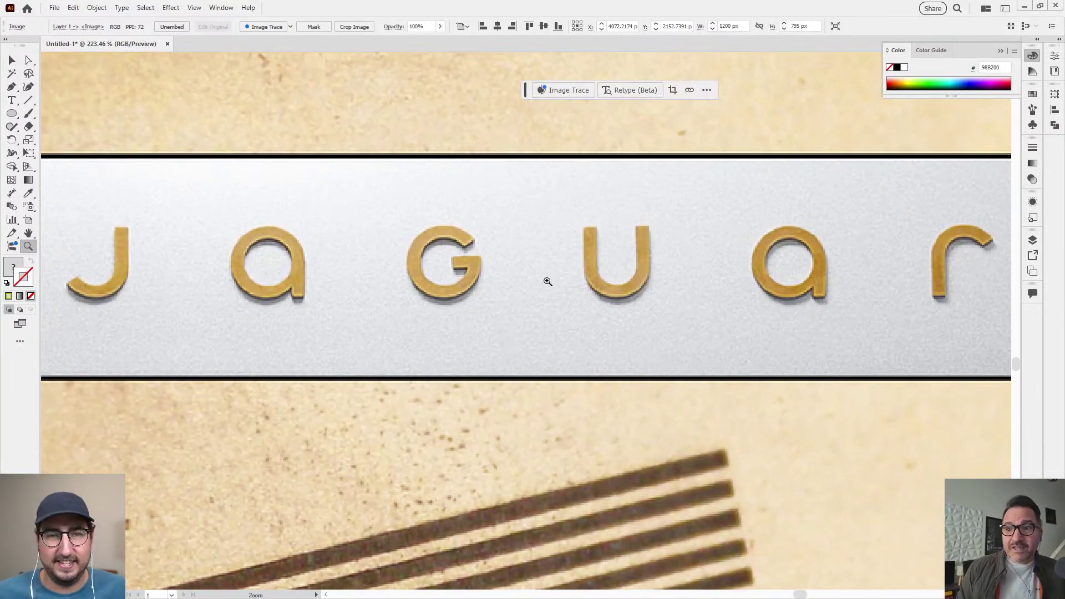
pyautogui.keyDown('alt'); pyautogui.click(511, 322); pyautogui.keyUp('alt')
pyautogui.keyDown('alt'); pyautogui.click(502, 319); pyautogui.keyUp('alt')
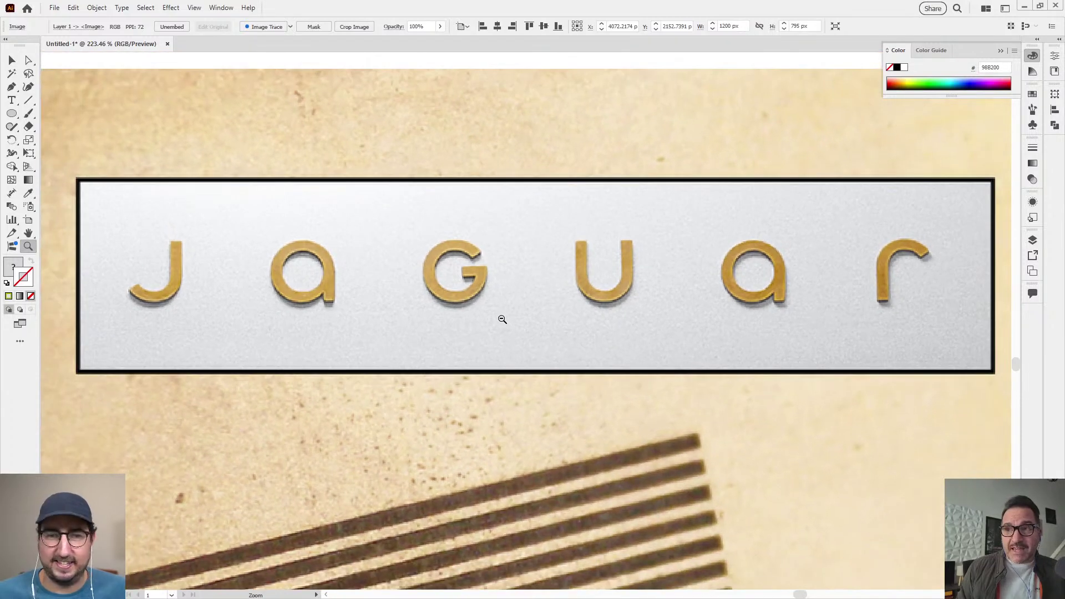
pyautogui.keyDown('alt'); pyautogui.click(452, 297); pyautogui.keyUp('alt')
pyautogui.keyDown('alt'); pyautogui.click(364, 280); pyautogui.keyUp('alt')
pyautogui.keyDown('alt'); pyautogui.click(349, 280); pyautogui.keyUp('alt')
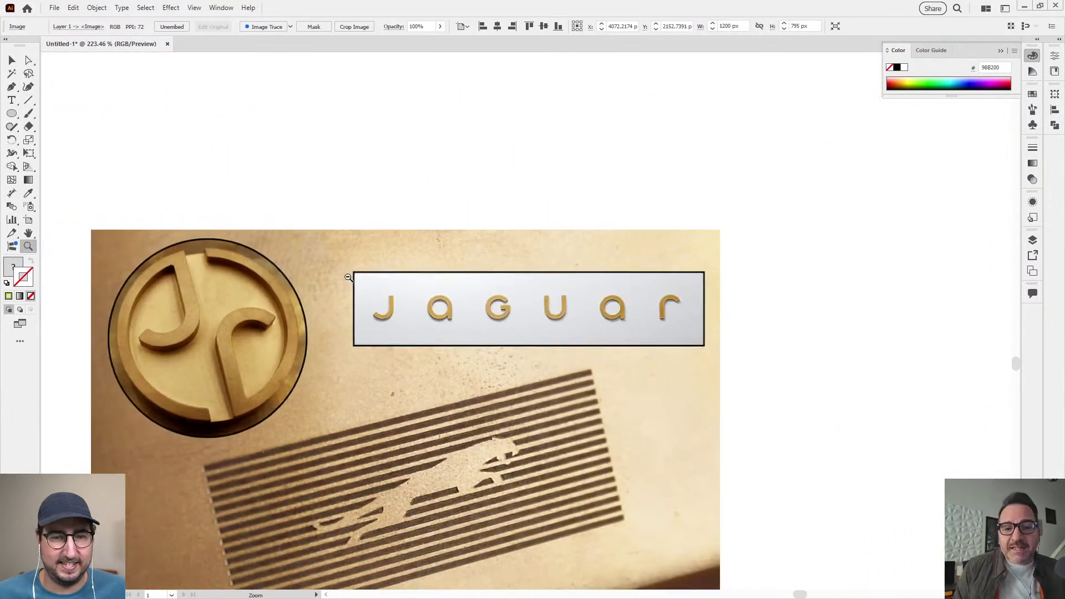
pyautogui.keyDown('alt'); pyautogui.click(314, 270); pyautogui.keyUp('alt')
pyautogui.keyDown('alt'); pyautogui.click(314, 269); pyautogui.keyUp('alt')
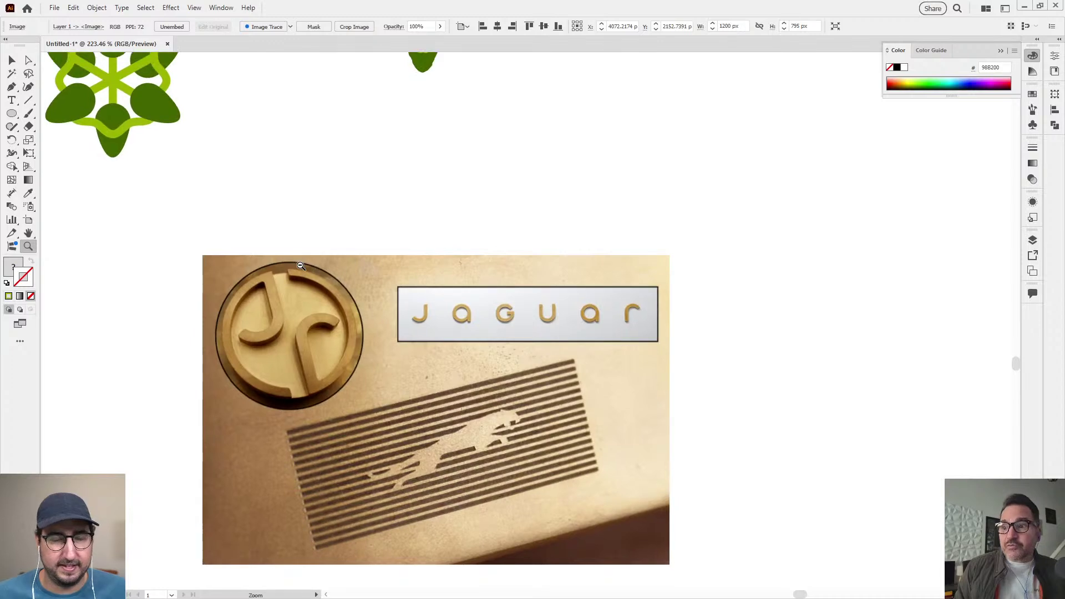
pyautogui.click(319, 269)
pyautogui.hotkey('ctrl', '=')
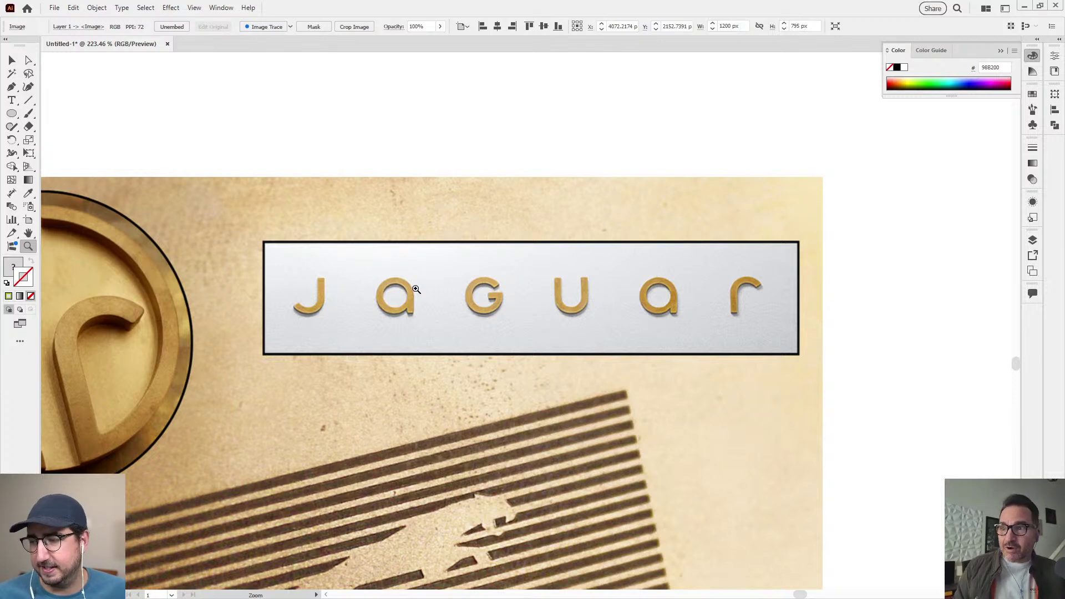
pyautogui.hotkey('ctrl', '0')
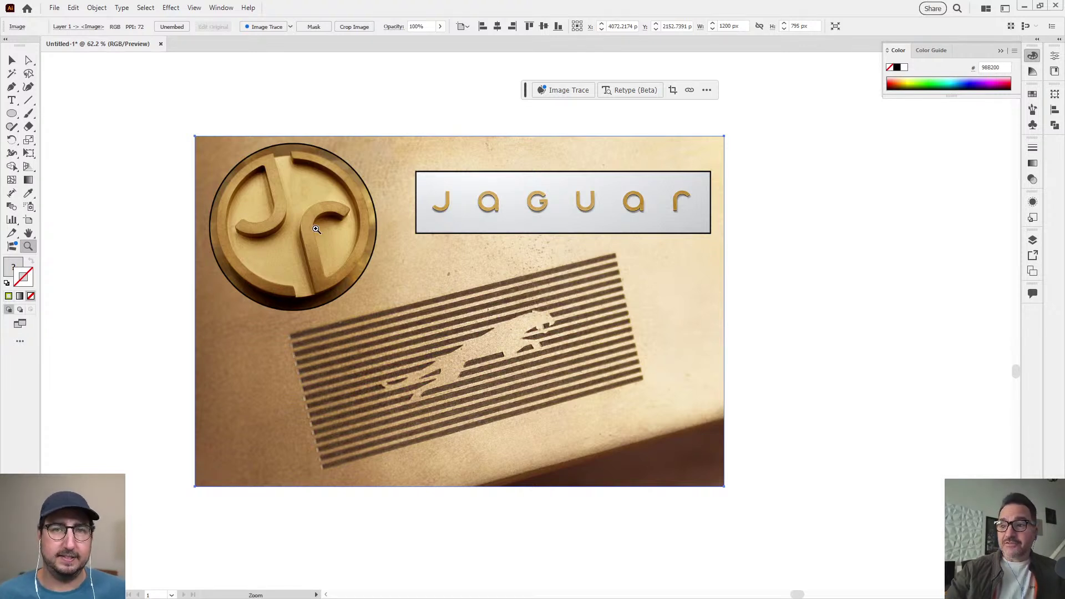
# Deselect the Jaguar branding photo
pyautogui.click(18, 64)
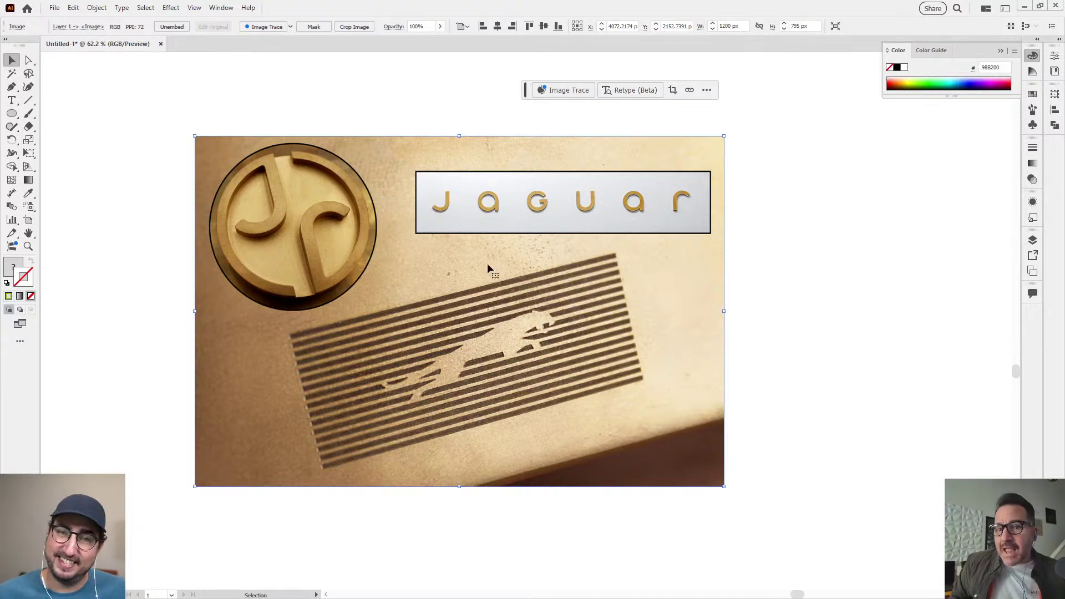
pyautogui.click(779, 251)
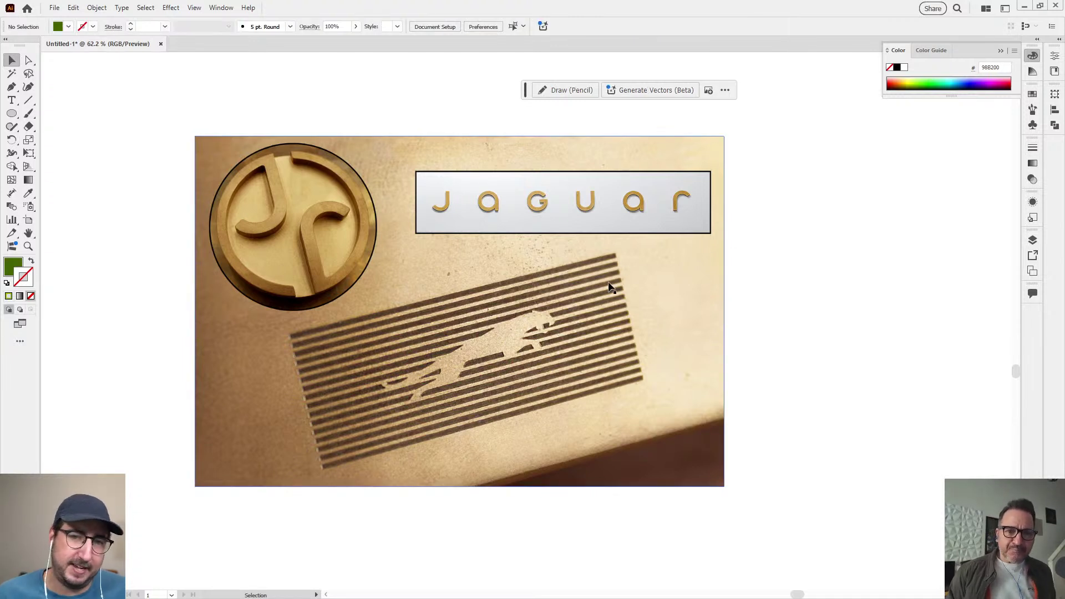
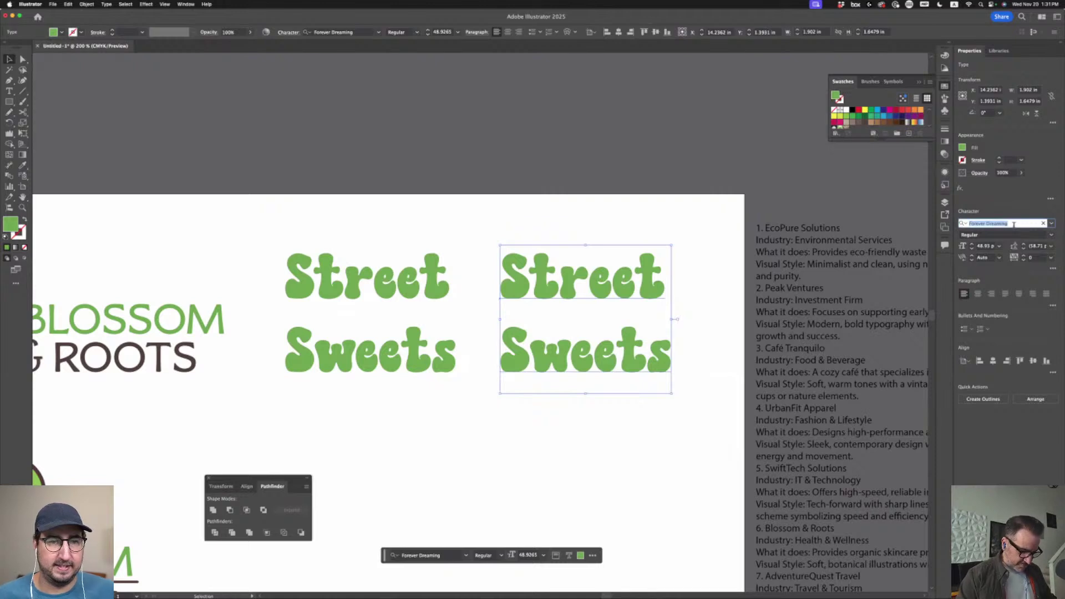
# Change the second Street Sweets text to the Childish Reverie font and position it beside the original lettering
pyautogui.write('chil')
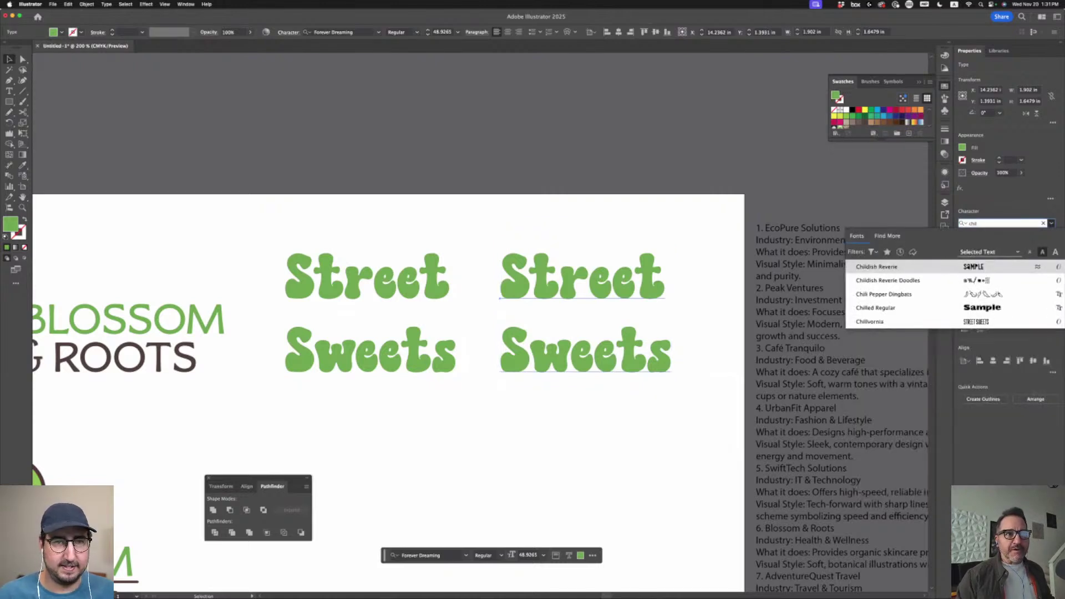
pyautogui.click(870, 321)
pyautogui.click(690, 361)
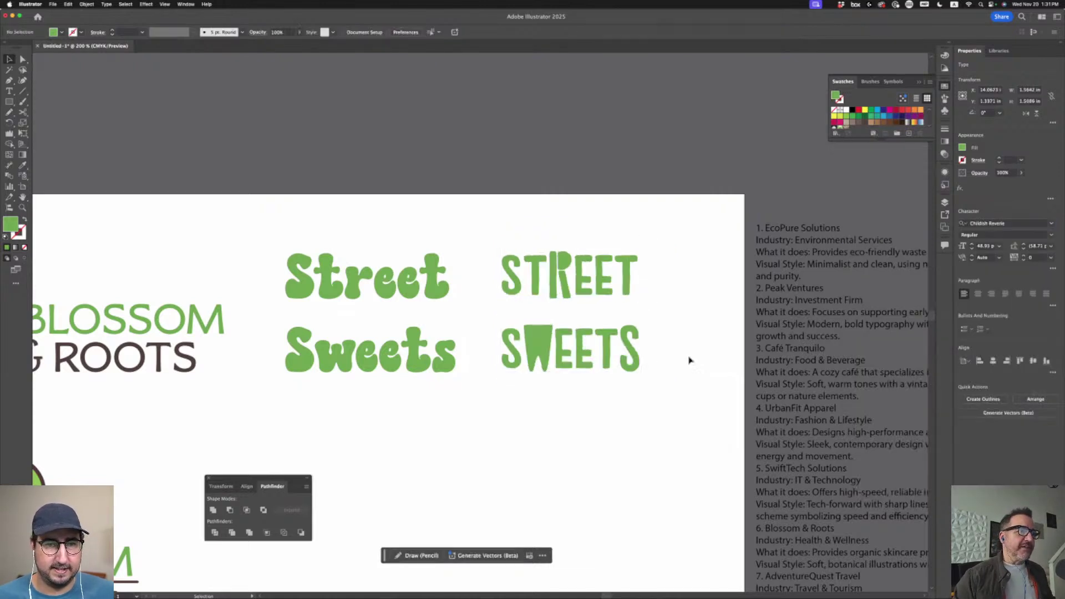
pyautogui.press('cmd+z')
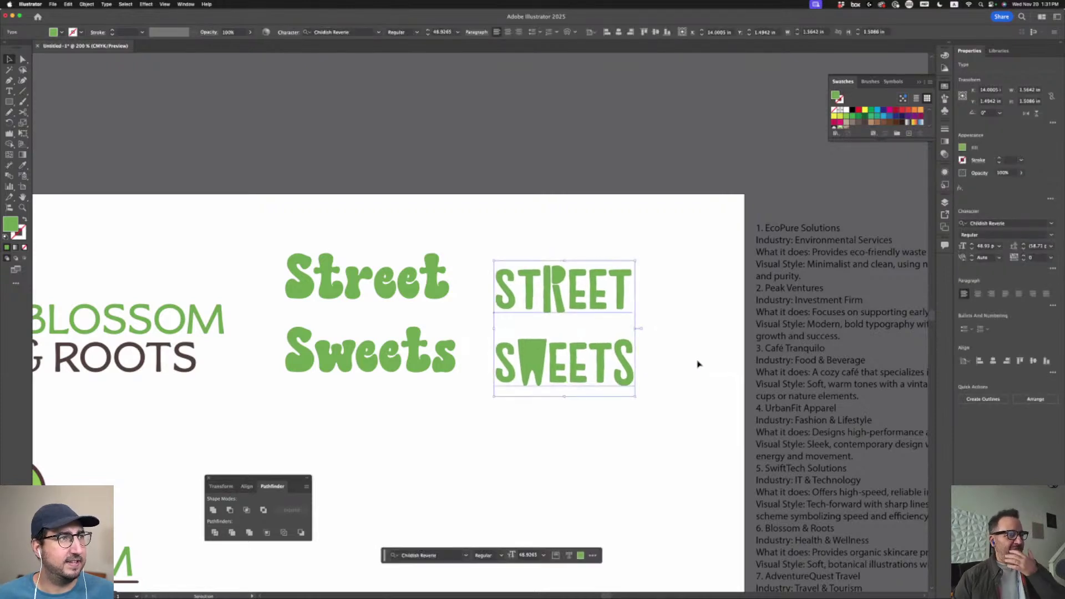
pyautogui.click(697, 363)
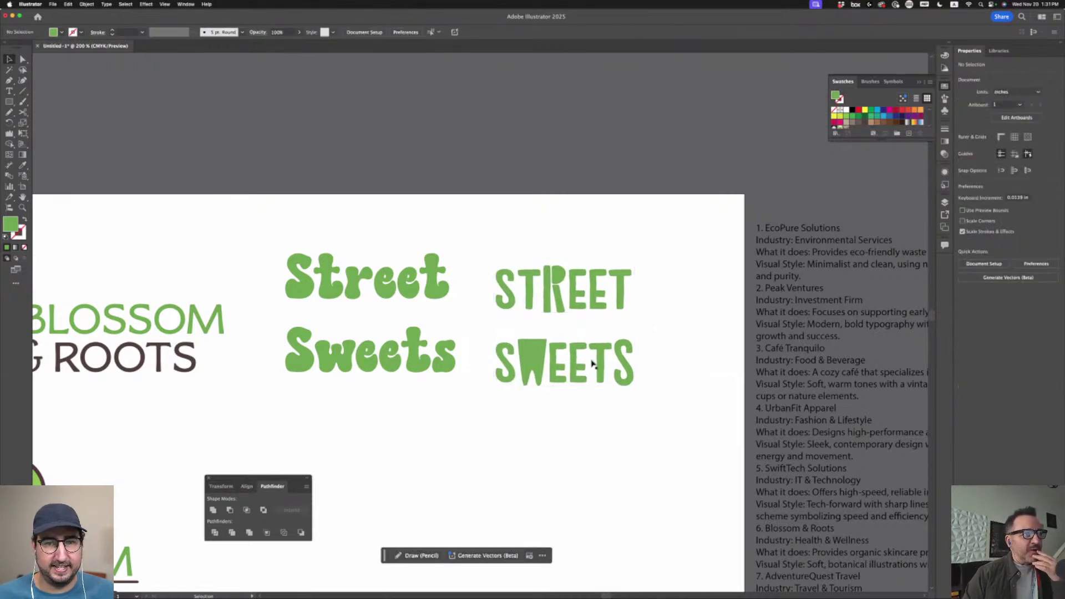
pyautogui.moveTo(592, 363); pyautogui.dragTo(604, 352)
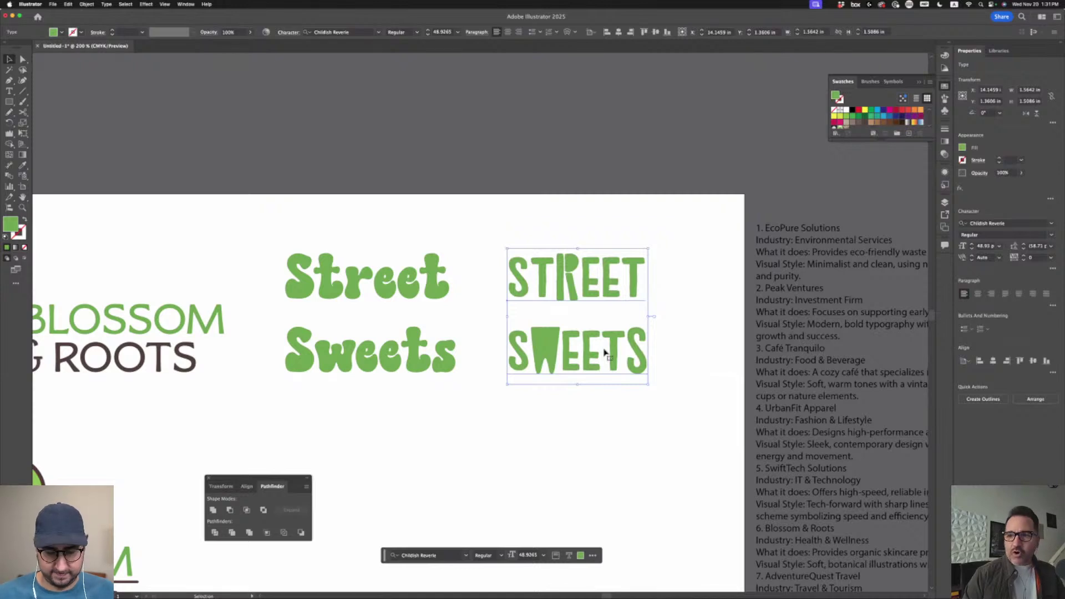
# Change both words of the Childish Reverie text to uppercase characters and deselect the text
pyautogui.doubleClick(605, 353)
pyautogui.doubleClick(603, 348)
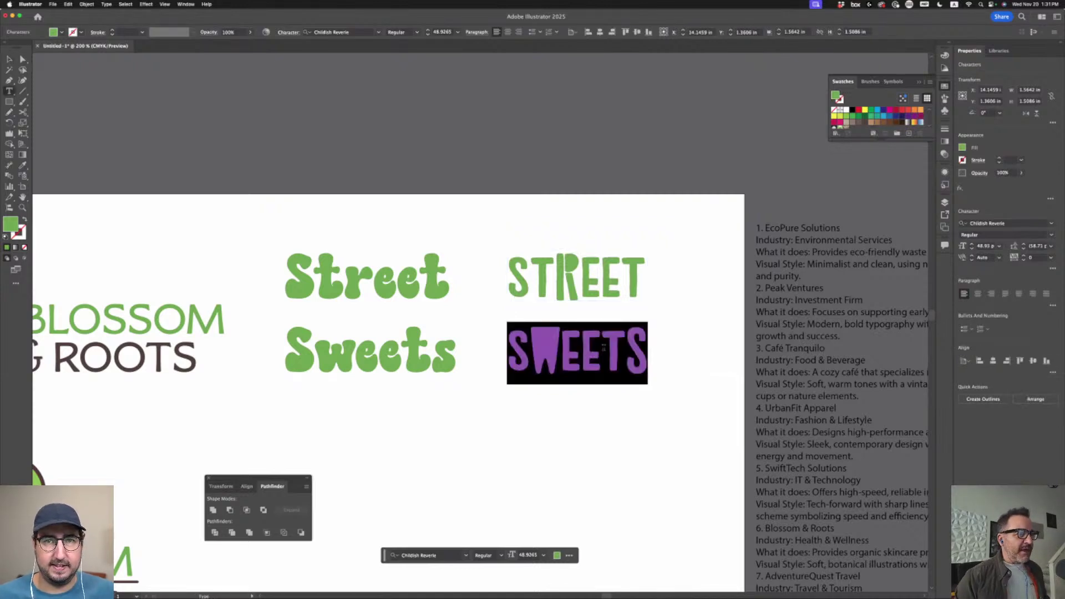
pyautogui.moveTo(604, 352); pyautogui.dragTo(587, 326)
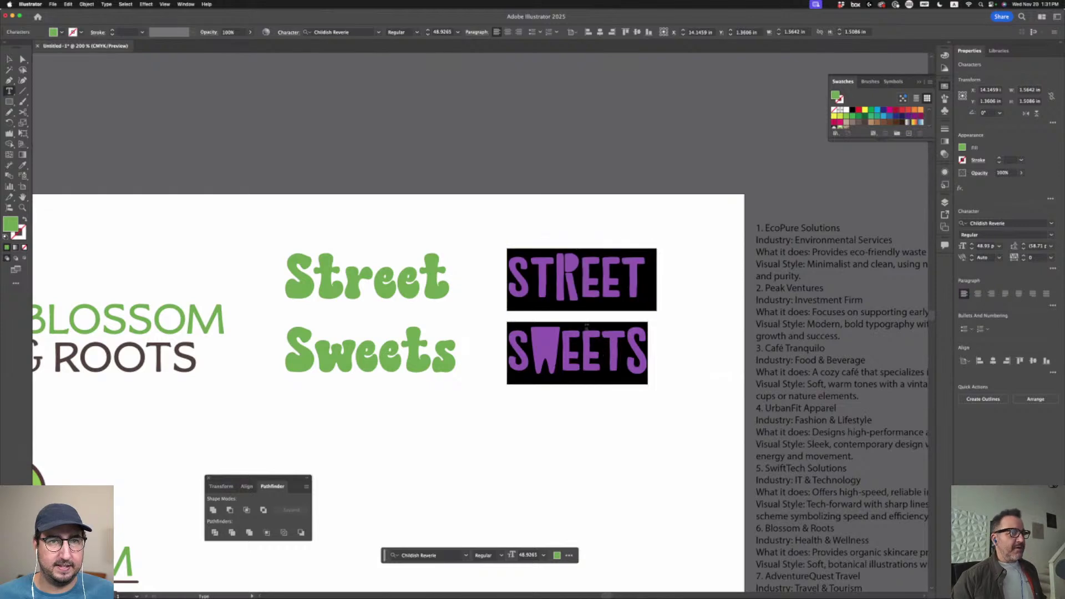
pyautogui.click(107, 4)
pyautogui.moveTo(142, 120)
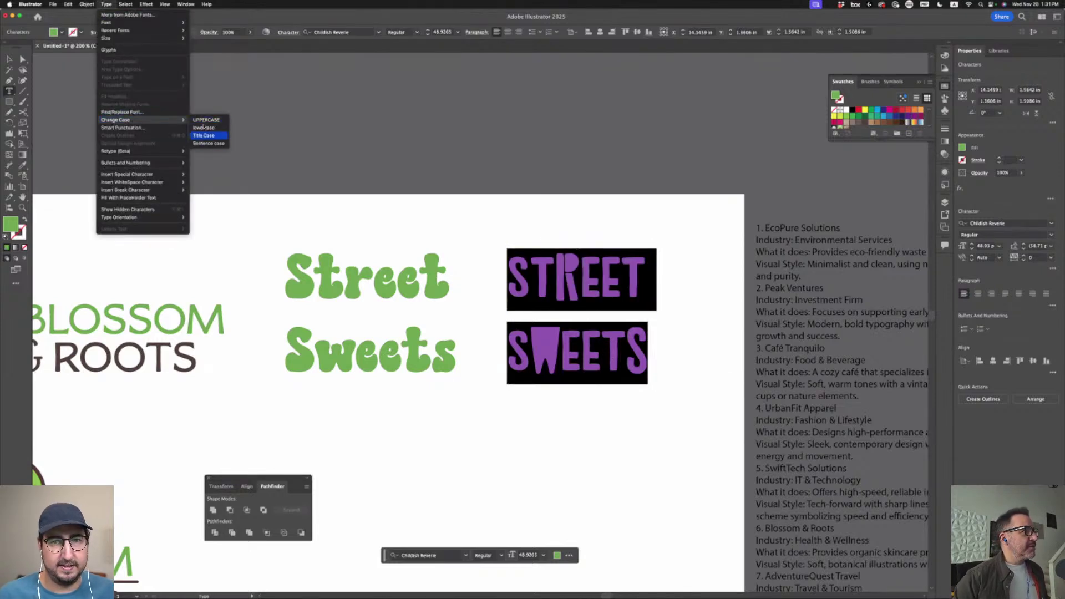
pyautogui.press('Escape')
pyautogui.press('super+shift+a')
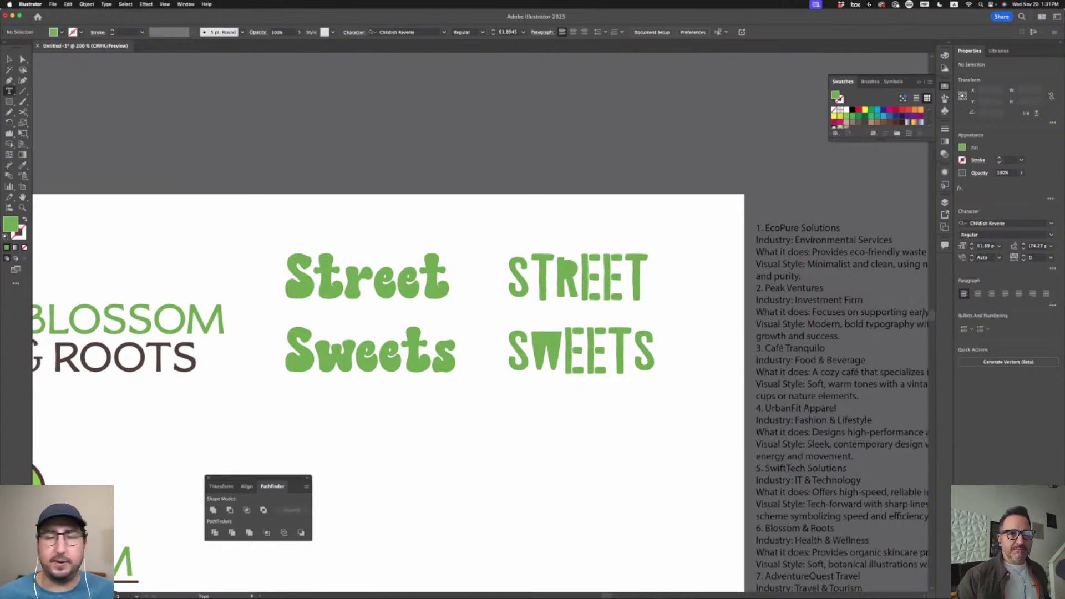
pyautogui.click(660, 418)
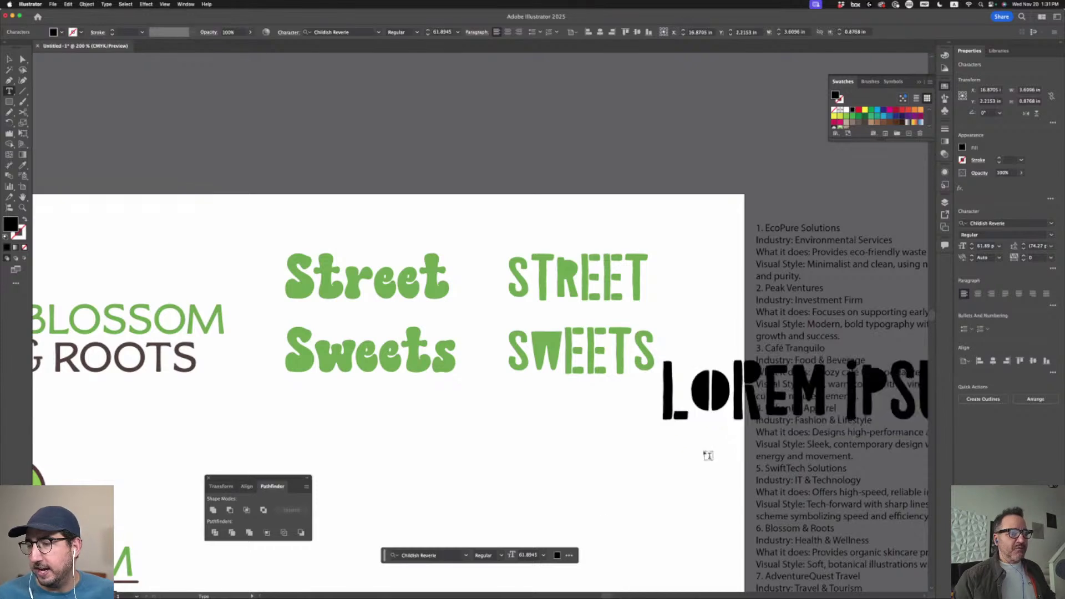
pyautogui.click(9, 59)
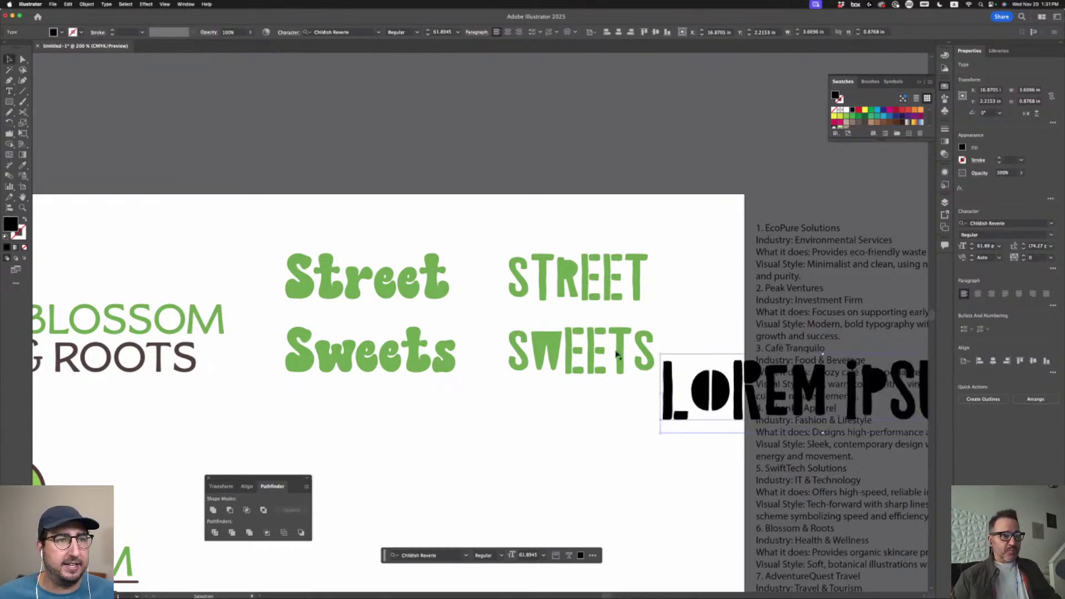
pyautogui.press('super+z')
pyautogui.press('super+z')
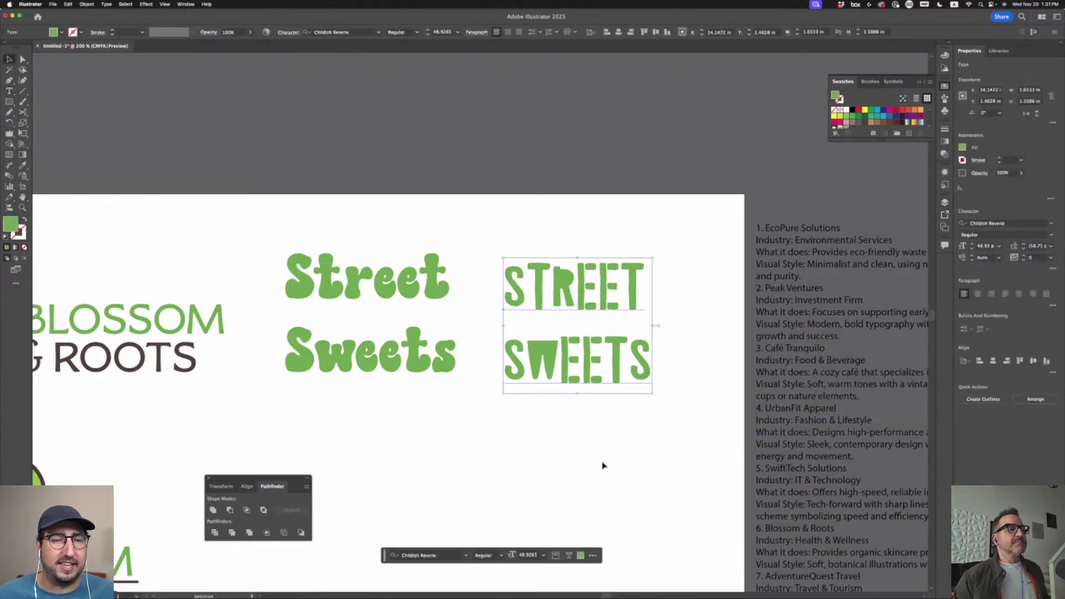
# Move the Childish Reverie lettering slightly right and up, to about X 14.28 in, Y 1.42 in
pyautogui.press('a')
pyautogui.click(603, 465)
pyautogui.press('super+=')
pyautogui.press('super+=')
pyautogui.hscroll(5, 526, 424)
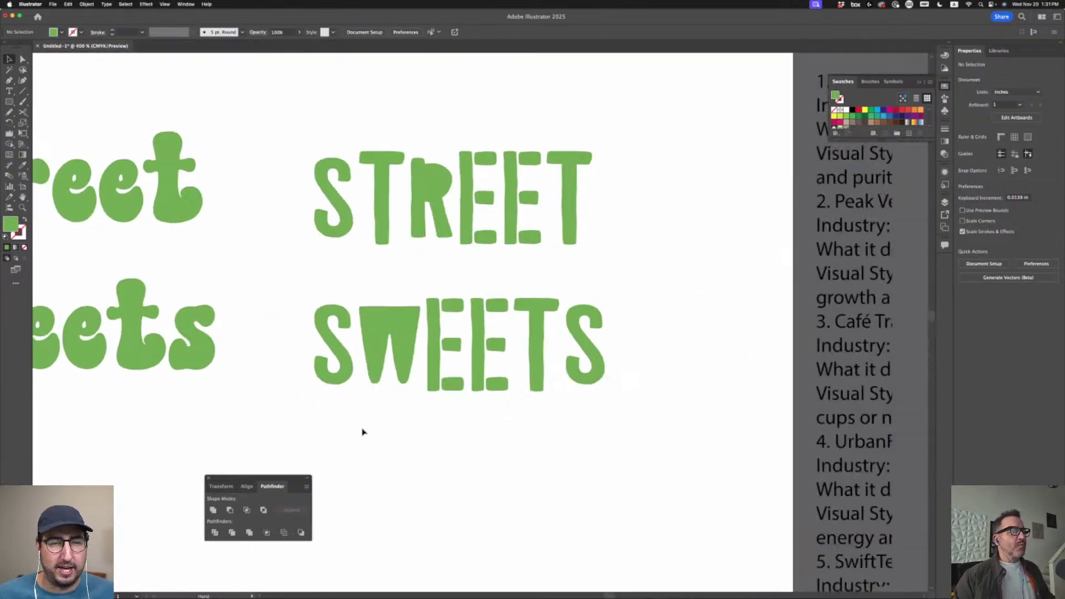
pyautogui.moveTo(431, 348); pyautogui.dragTo(455, 339)
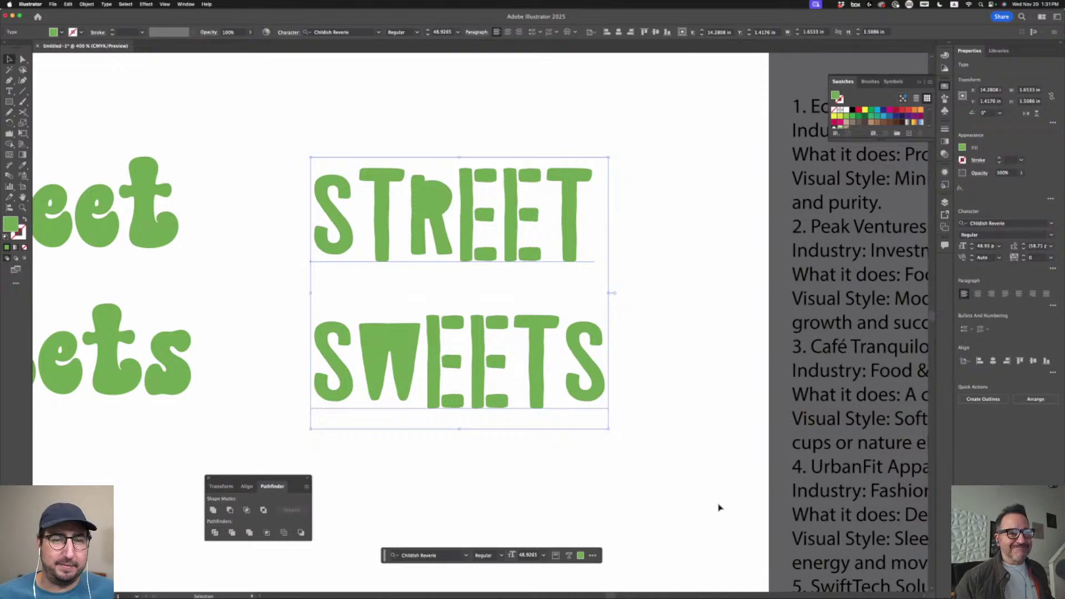
pyautogui.click(718, 507)
# Generate a vector icon from the prompt "candy" and place it below the SWEETS lettering
pyautogui.click(985, 264)
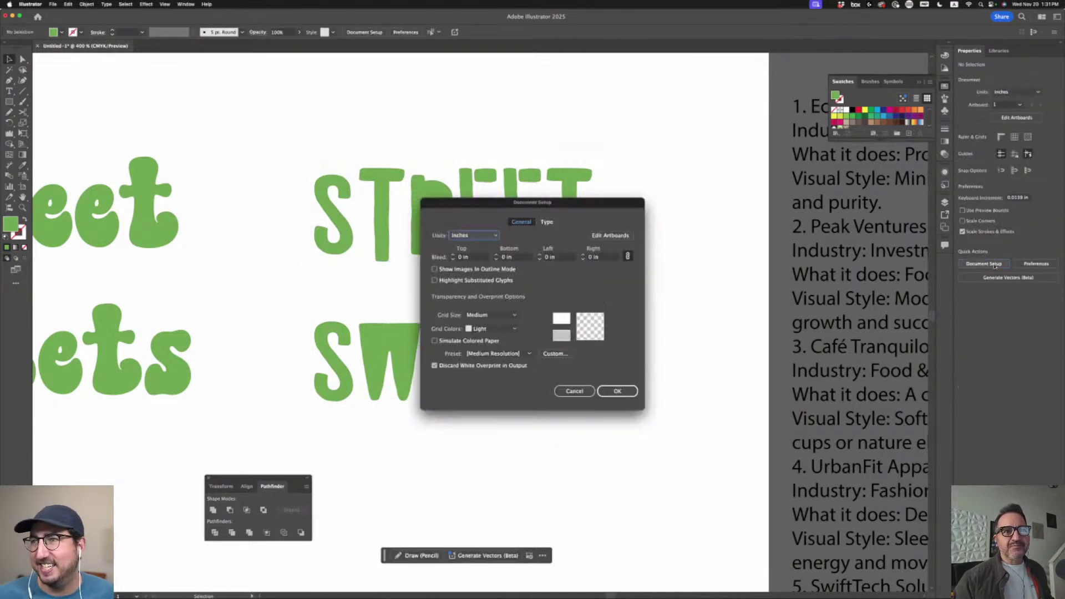
pyautogui.click(575, 391)
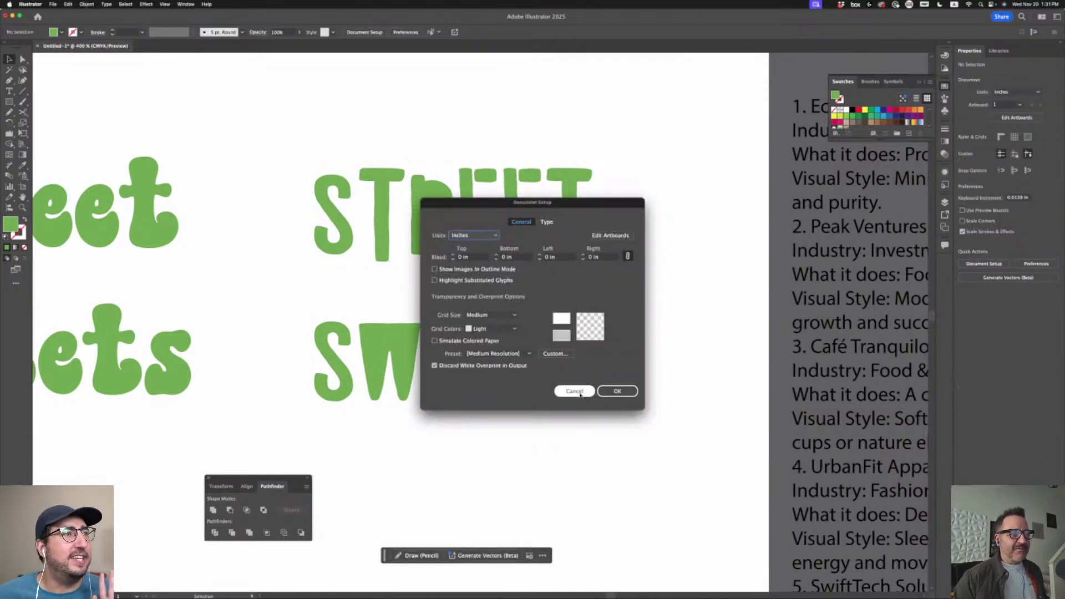
pyautogui.click(1008, 278)
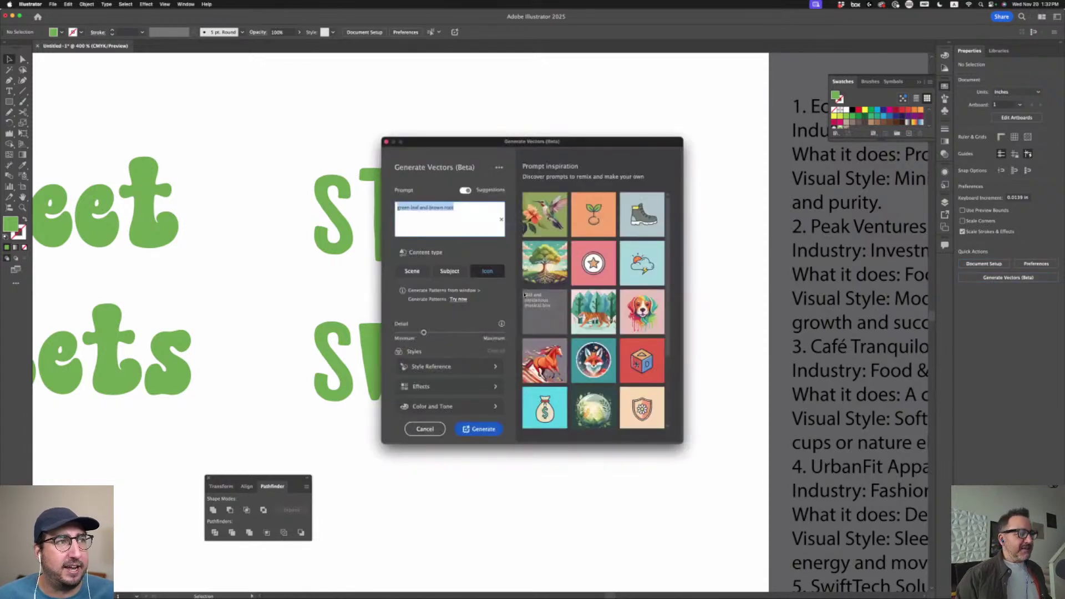
pyautogui.write('candy')
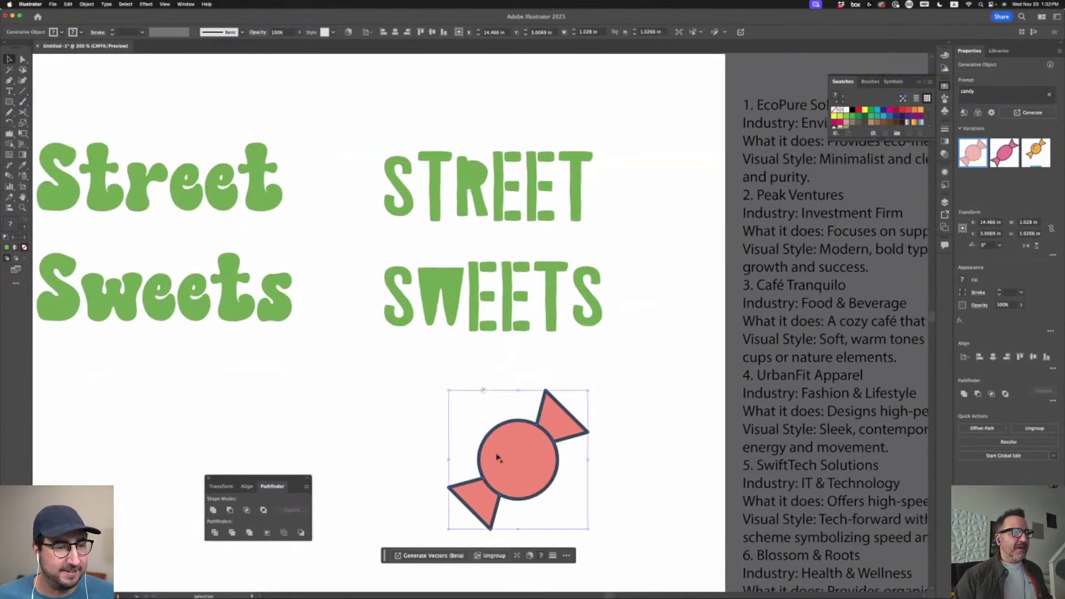
pyautogui.moveTo(521, 462); pyautogui.dragTo(560, 464)
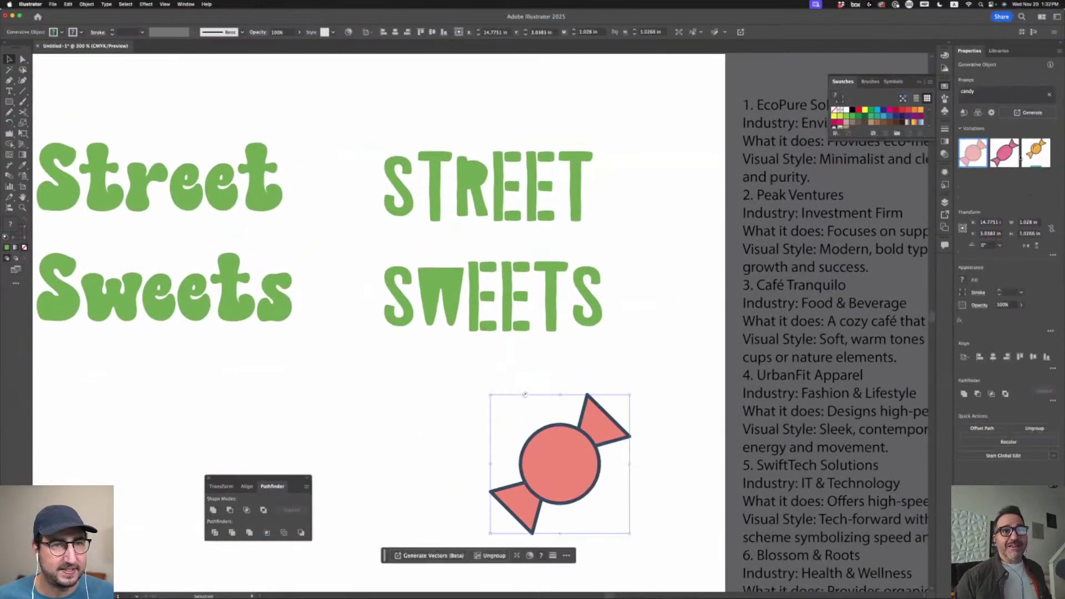
# Change the candy's generative prompt to "candy shapes" and generate new variations
pyautogui.click(981, 93)
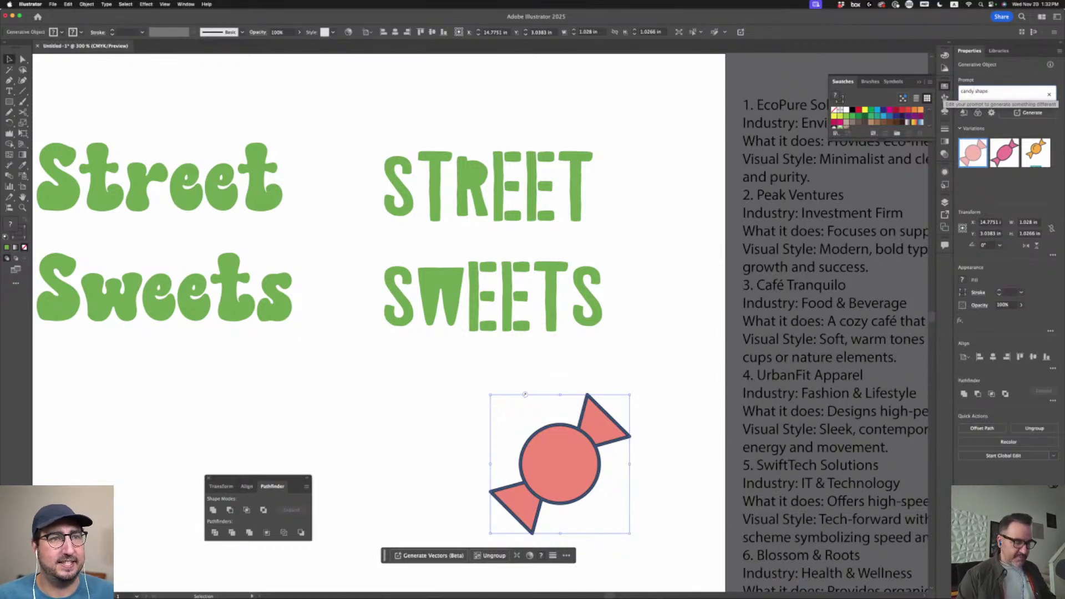
pyautogui.write('shapes')
pyautogui.press('Return')
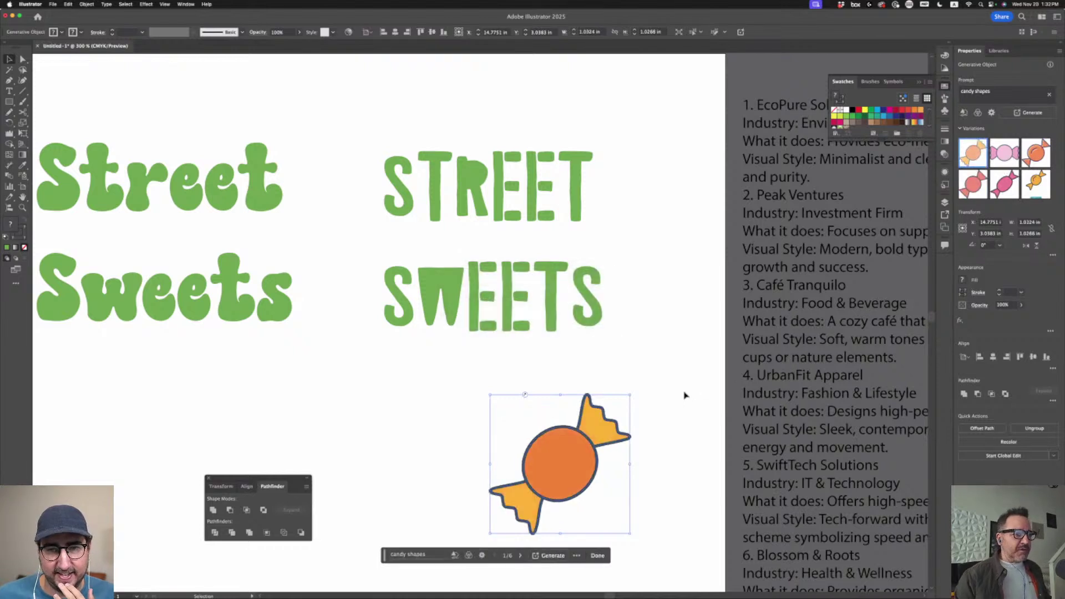
pyautogui.press('Escape')
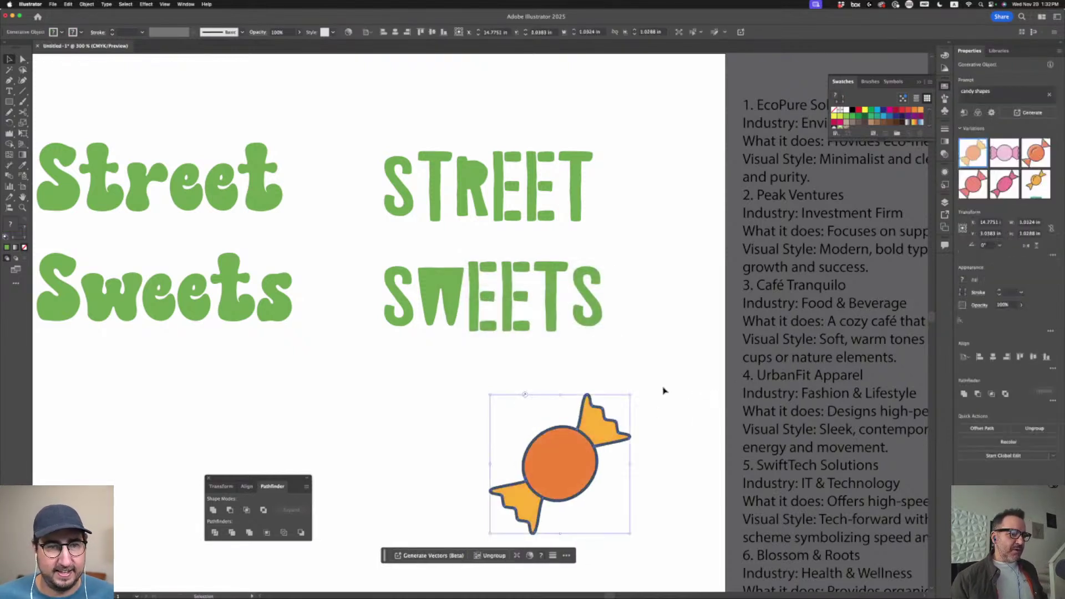
# Shrink the candy to about 0.44 × 0.27 in, tilt it flatter, and place it between STREET and SWEETS
pyautogui.moveTo(630, 438); pyautogui.dragTo(610, 396)
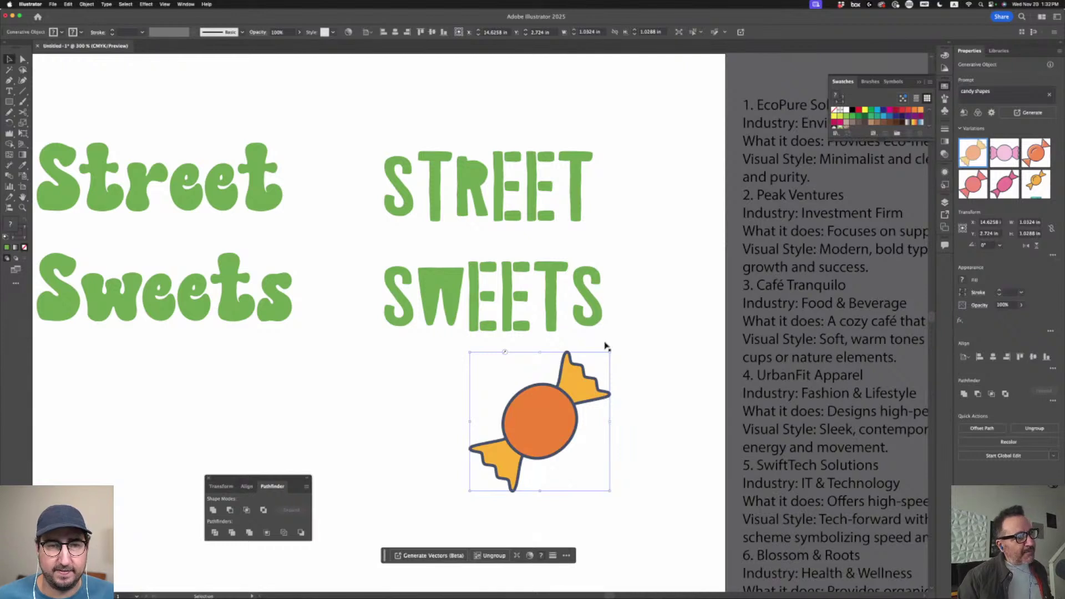
pyautogui.moveTo(610, 352); pyautogui.dragTo(411, 238)
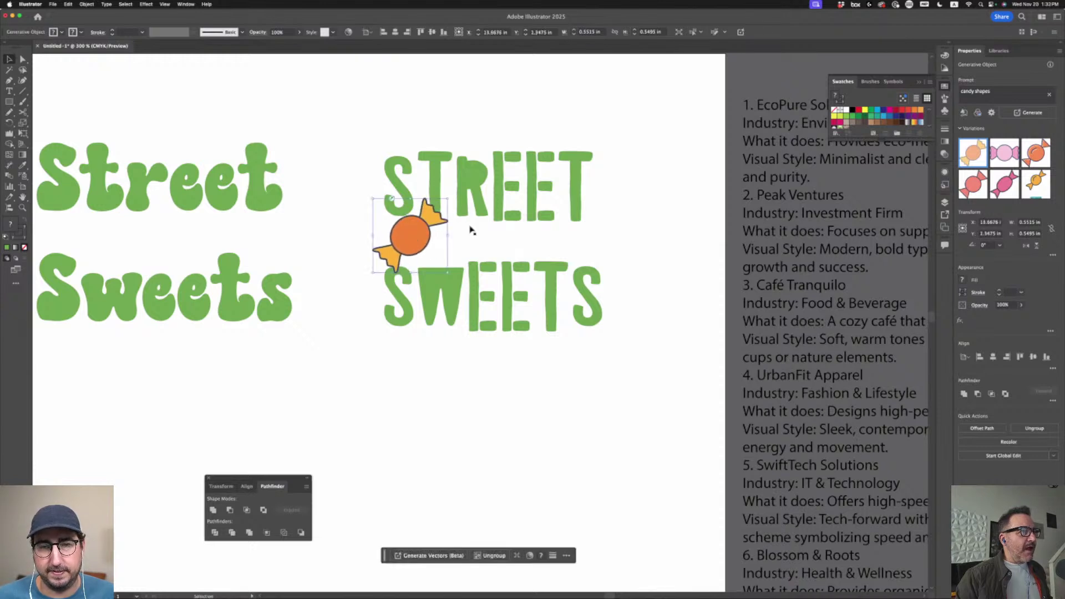
pyautogui.moveTo(520, 244); pyautogui.dragTo(527, 246)
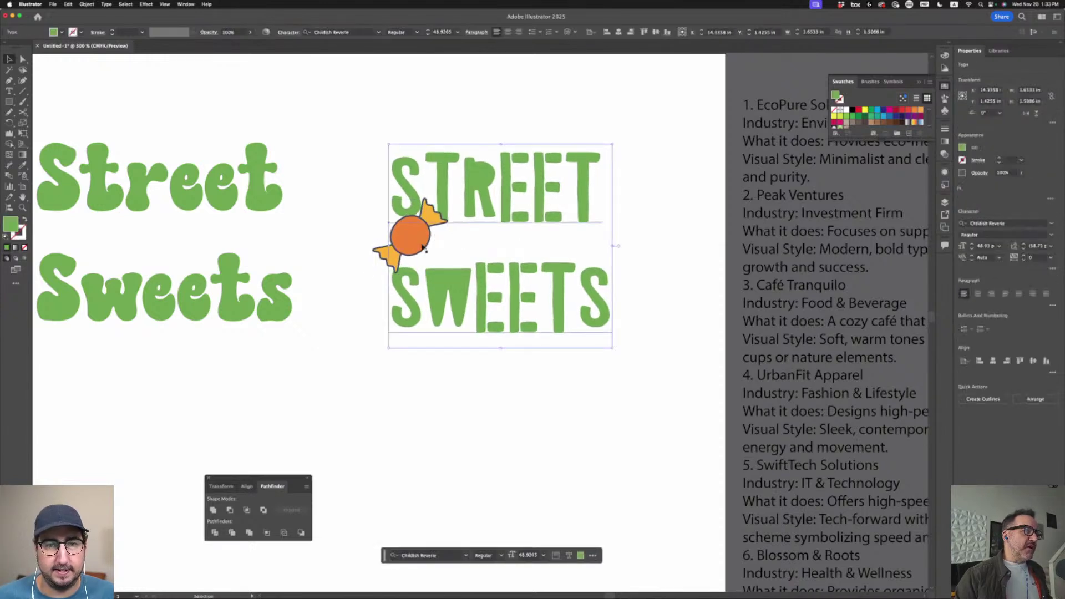
pyautogui.moveTo(447, 243); pyautogui.dragTo(511, 244)
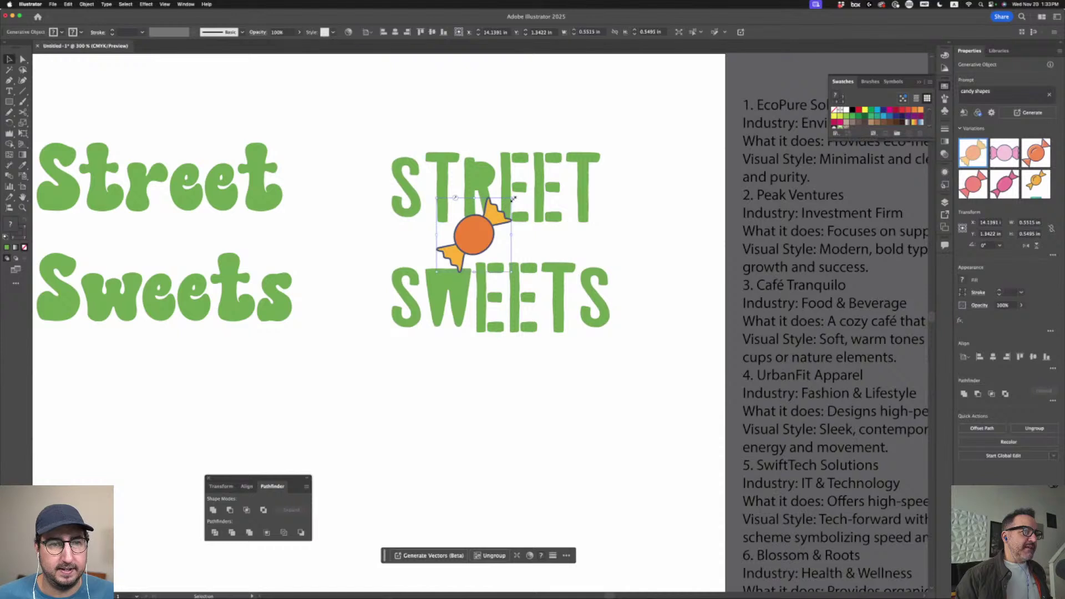
pyautogui.moveTo(513, 198); pyautogui.dragTo(511, 244)
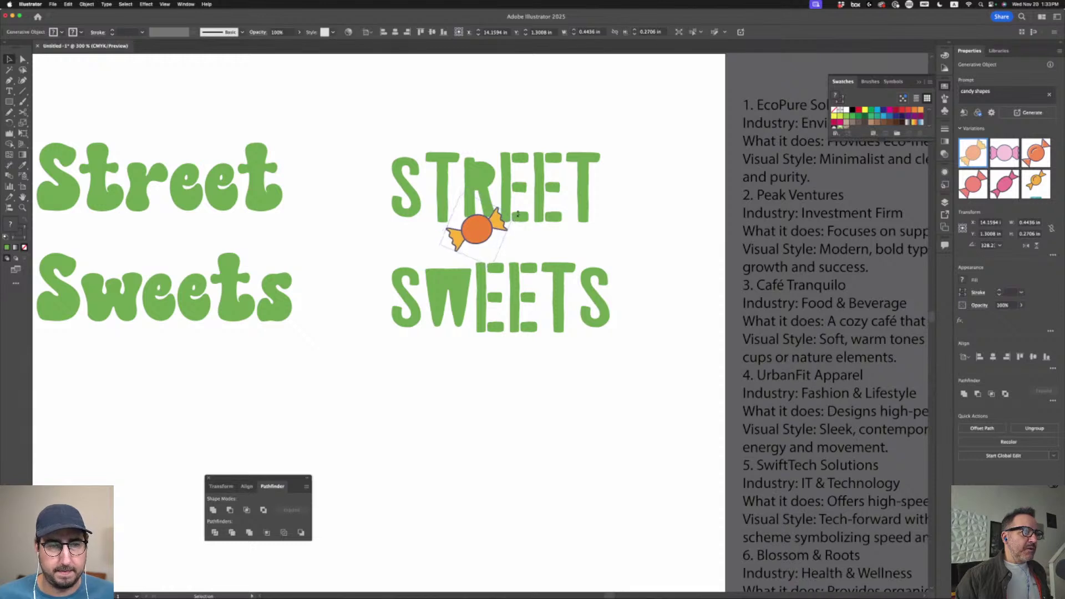
# Convert the Childish Reverie lettering to outlines as separate letter shapes
pyautogui.click(541, 185)
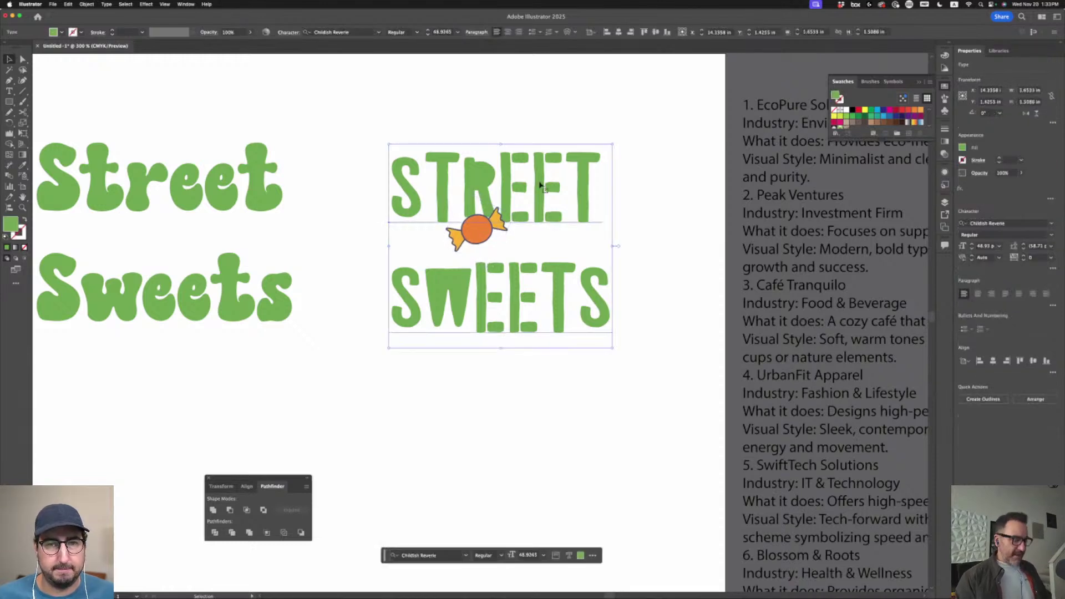
pyautogui.press('super+shift+o')
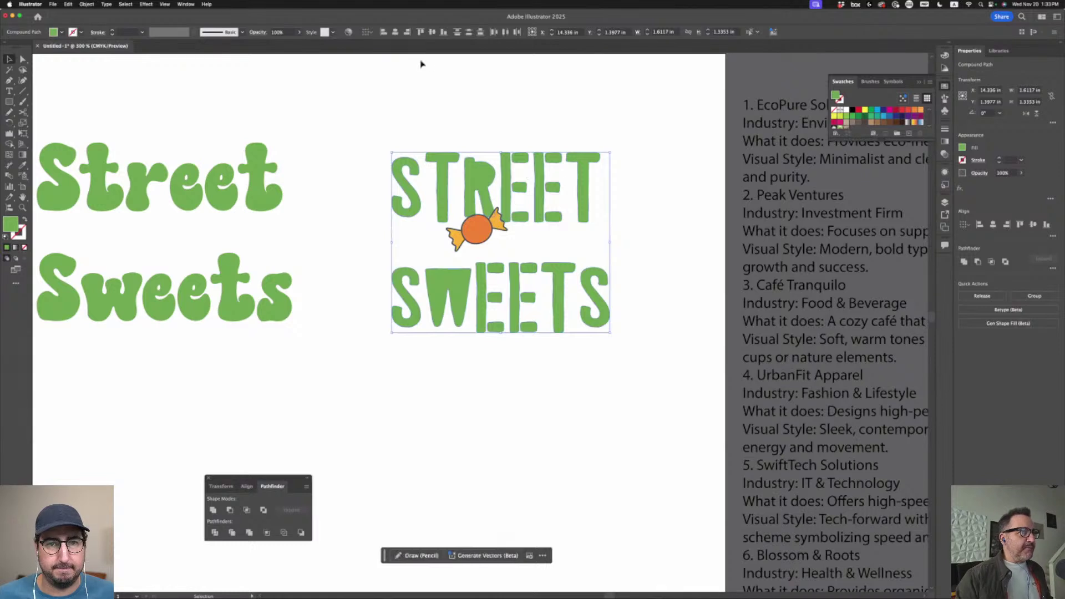
pyautogui.click(421, 59)
# Enlarge the S of STREET, stagger its other letters vertically, and tuck the candy beneath the raised T and R
pyautogui.click(399, 163)
pyautogui.moveTo(394, 158); pyautogui.dragTo(389, 145)
pyautogui.moveTo(441, 176); pyautogui.dragTo(473, 167)
pyautogui.moveTo(473, 227); pyautogui.dragTo(492, 203)
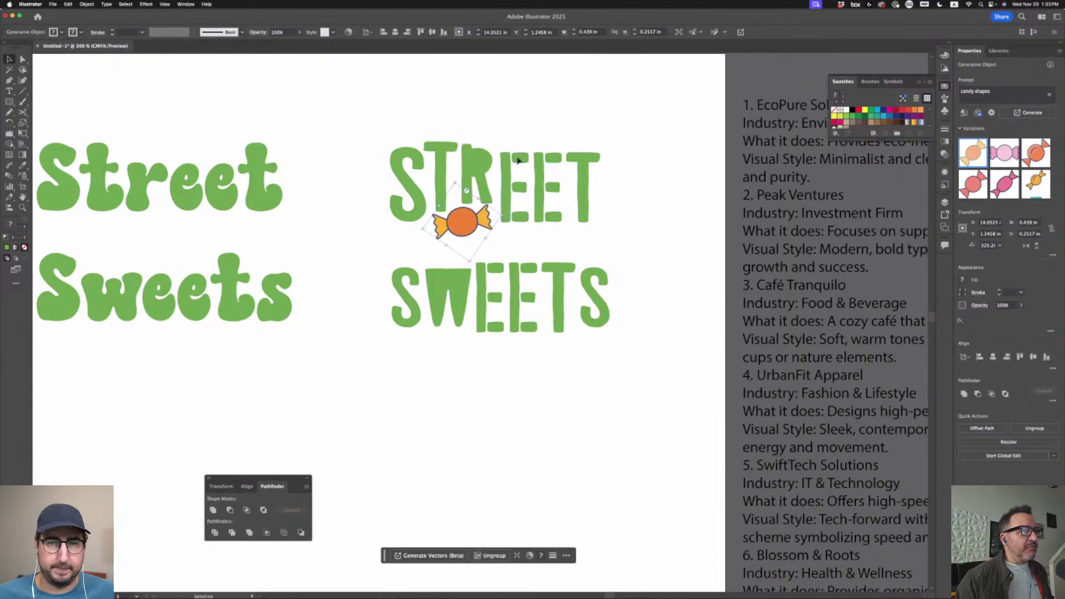
pyautogui.moveTo(517, 161); pyautogui.dragTo(587, 158)
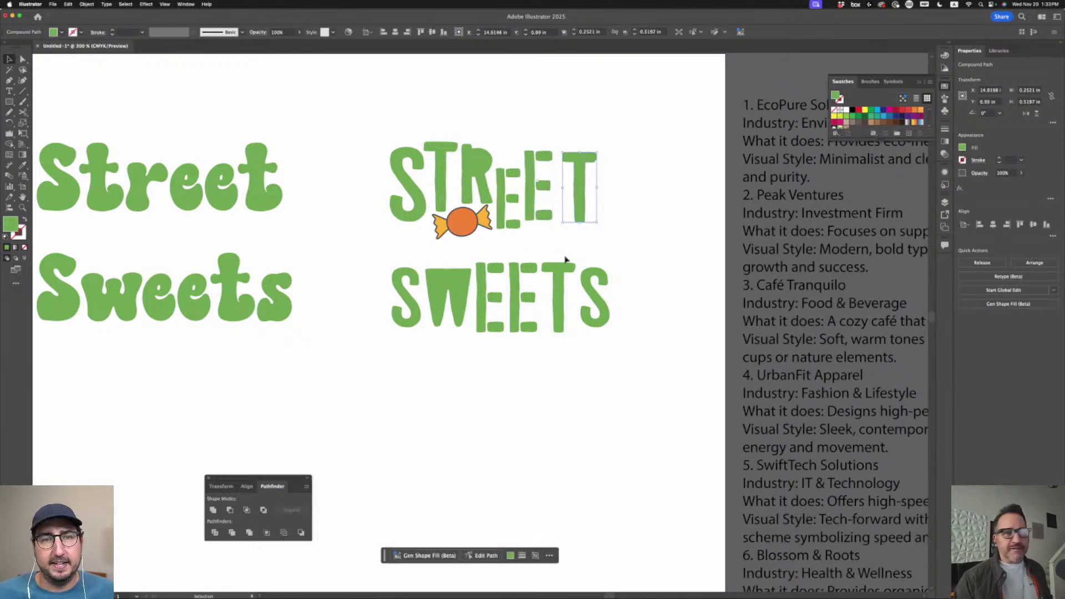
pyautogui.click(538, 249)
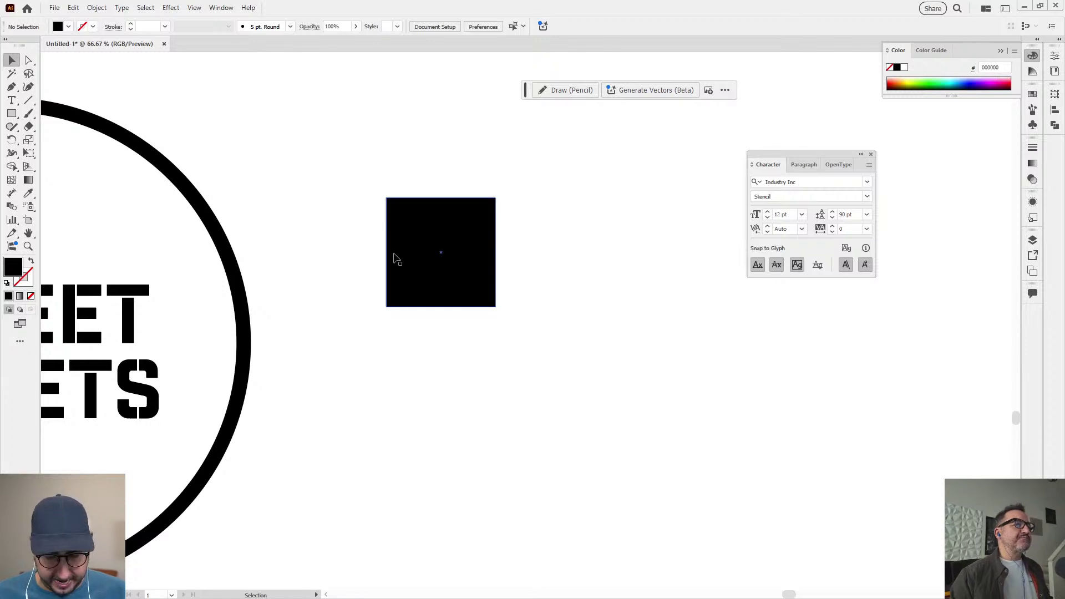
# Replace the black square with two horizontal bars about 231 × 89 px, aligned to its upper and lower edges with a gap between
pyautogui.press('m')
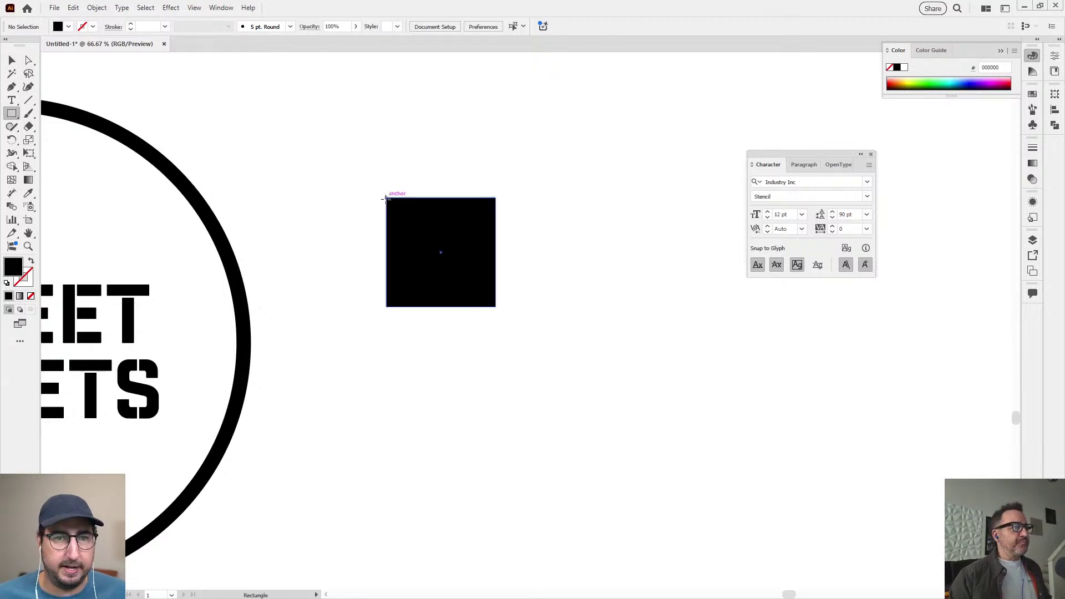
pyautogui.moveTo(386, 198); pyautogui.dragTo(453, 290)
pyautogui.press('v')
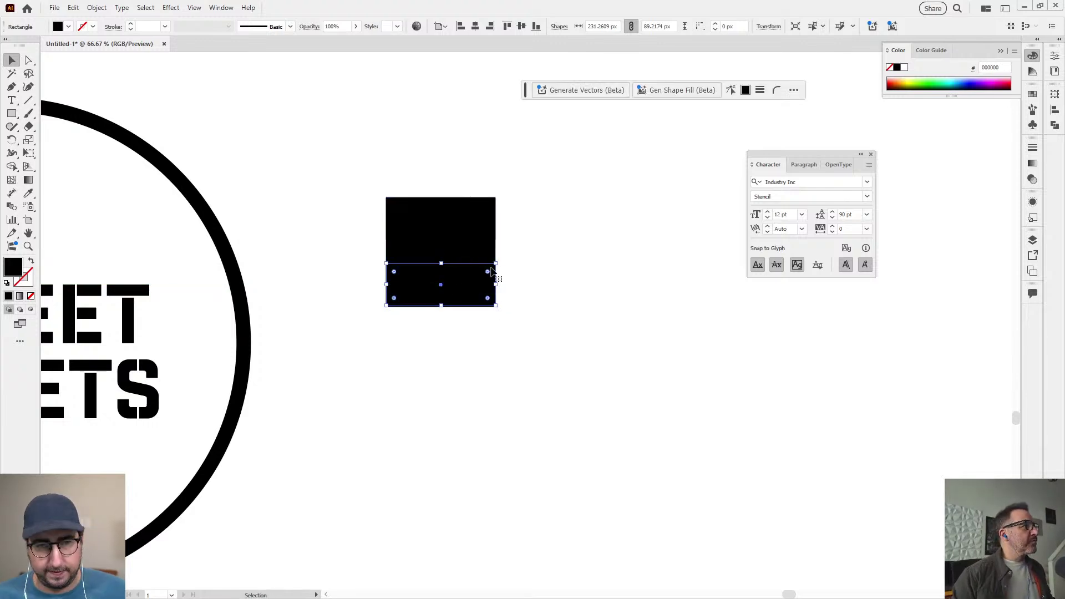
pyautogui.press('z')
pyautogui.moveTo(477, 286); pyautogui.dragTo(661, 330)
pyautogui.press('v')
pyautogui.click(507, 306)
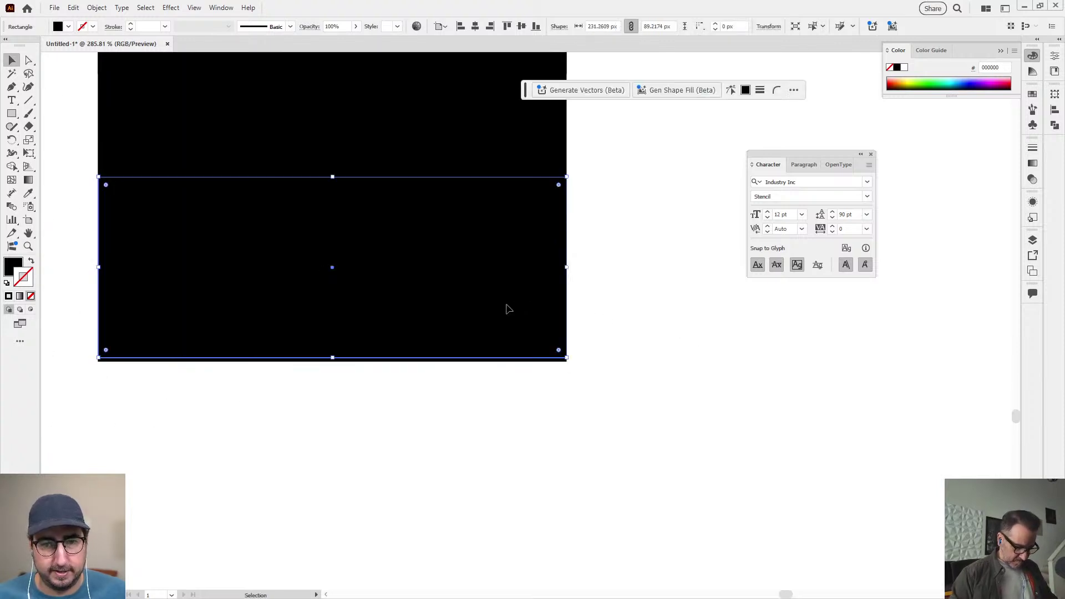
pyautogui.moveTo(506, 307); pyautogui.dragTo(506, 164)
pyautogui.hotkey('ctrl', 'z')
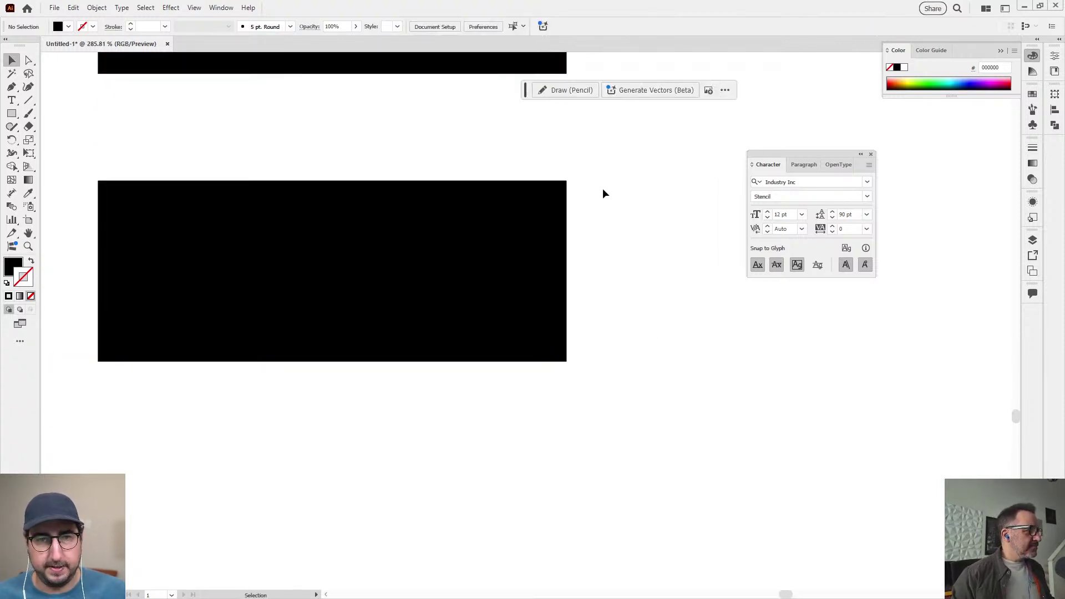
pyautogui.hotkey('ctrl', 'shift', 'a')
# Duplicate the pair of horizontal bars beside the original, rotate the copy 90° to vertical, and even out the gap between the pairs
pyautogui.hotkey('ctrl', '-')
pyautogui.hotkey('ctrl', '-')
pyautogui.hotkey('ctrl', '-')
pyautogui.moveTo(512, 246); pyautogui.dragTo(396, 247)
pyautogui.press('v')
pyautogui.moveTo(456, 178); pyautogui.dragTo(292, 392)
pyautogui.moveTo(309, 268); pyautogui.dragTo(490, 268)
pyautogui.press('r')
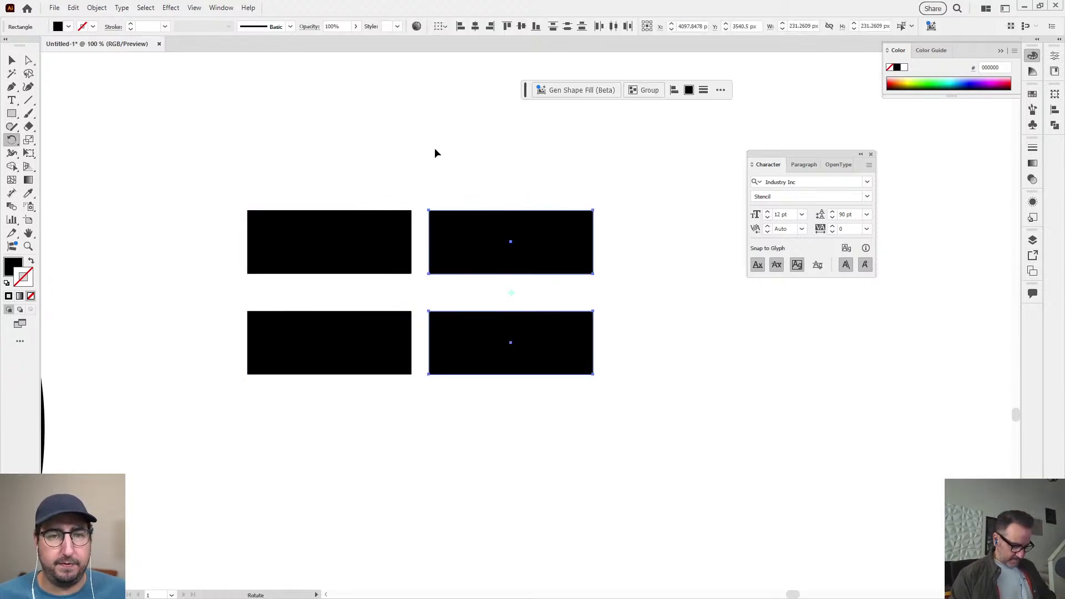
pyautogui.moveTo(434, 149); pyautogui.dragTo(617, 240)
pyautogui.press('v')
pyautogui.moveTo(475, 269); pyautogui.dragTo(494, 268)
pyautogui.click(427, 136)
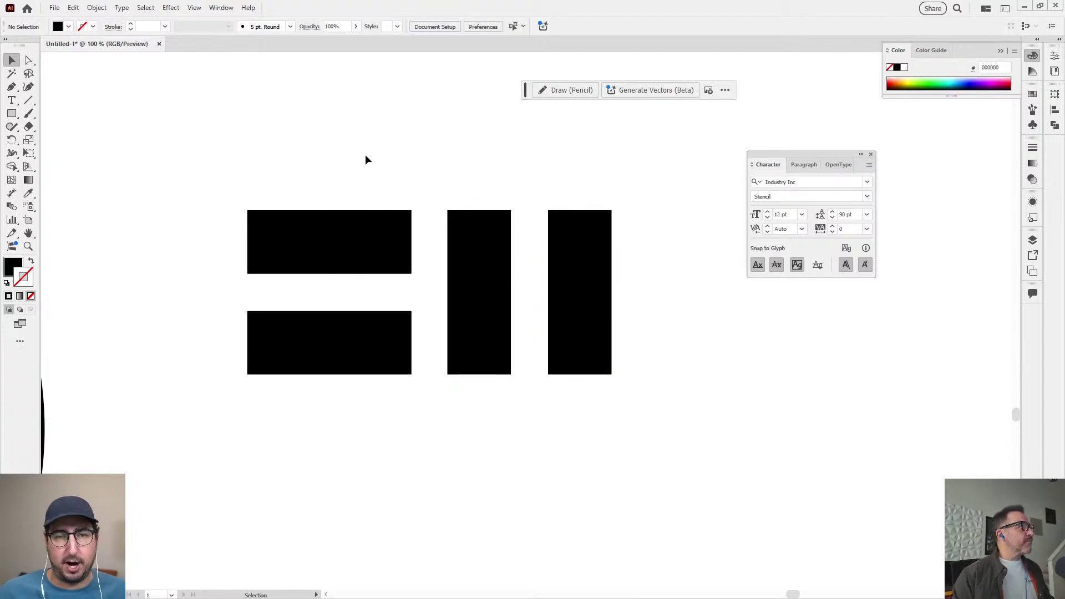
# Group all four bars and scale the group down to about 83 × 37 px
pyautogui.moveTo(347, 161); pyautogui.dragTo(677, 411)
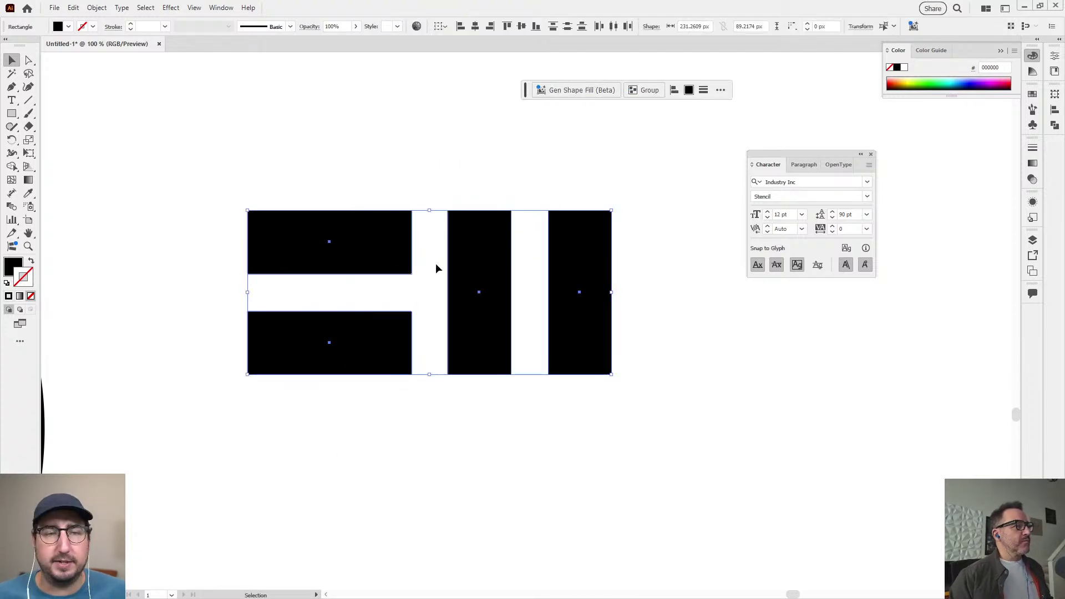
pyautogui.hotkey('ctrl', 'g')
pyautogui.press('s')
pyautogui.moveTo(611, 211); pyautogui.dragTo(464, 255)
# Make a new pattern from the grouped bars and open the choices for its tile type
pyautogui.click(96, 8)
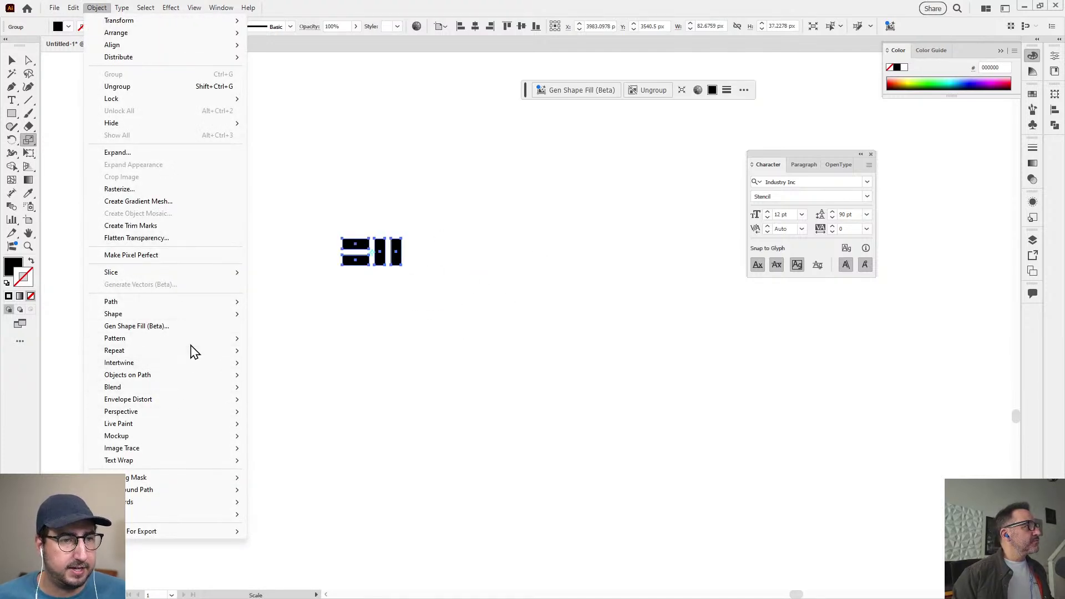
pyautogui.moveTo(202, 339)
pyautogui.click(268, 338)
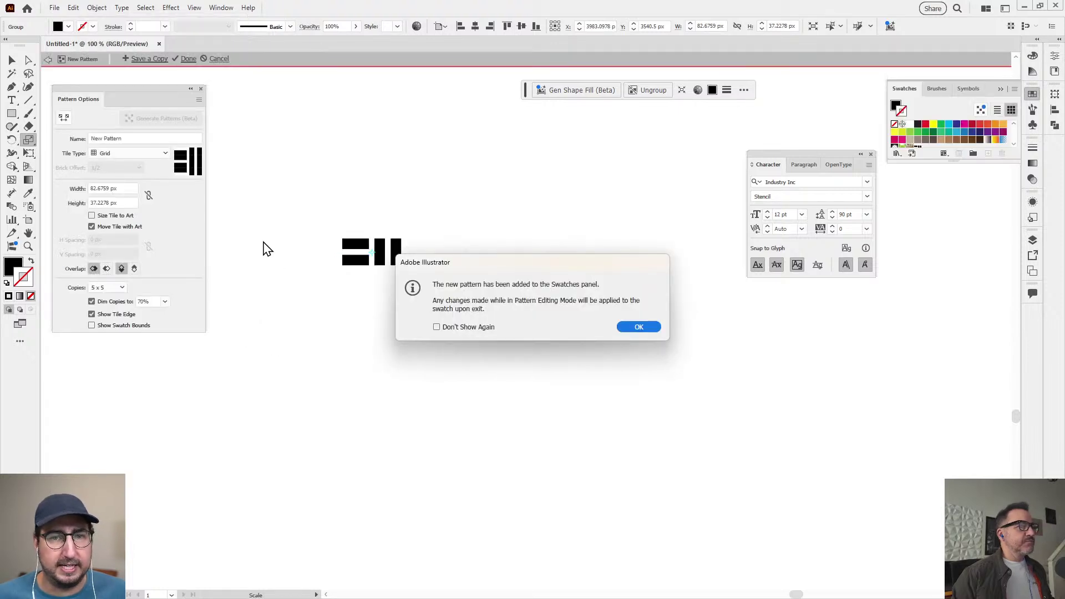
pyautogui.click(637, 329)
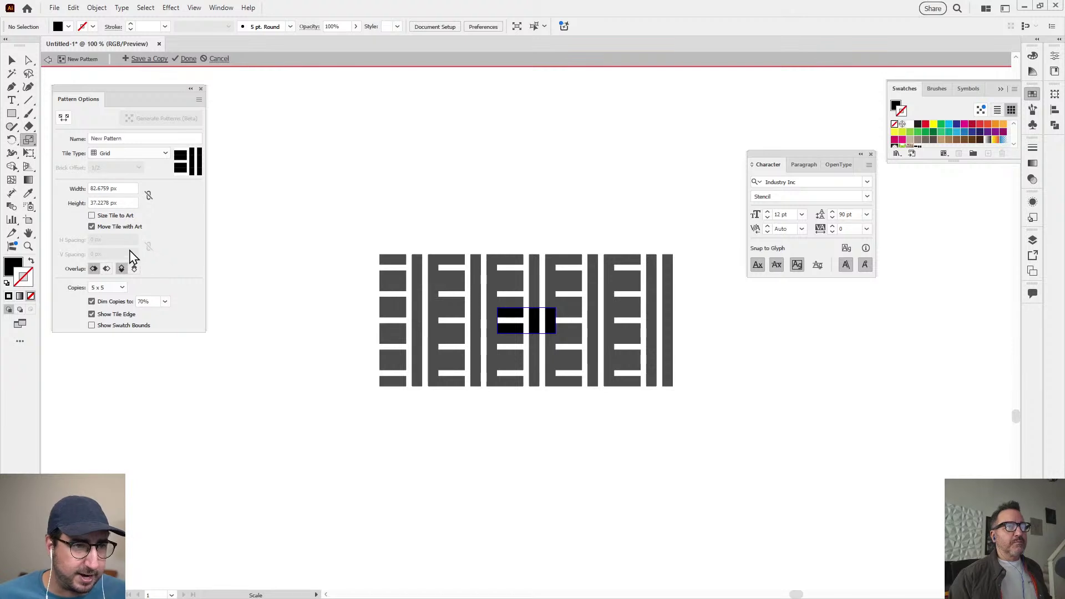
pyautogui.click(118, 157)
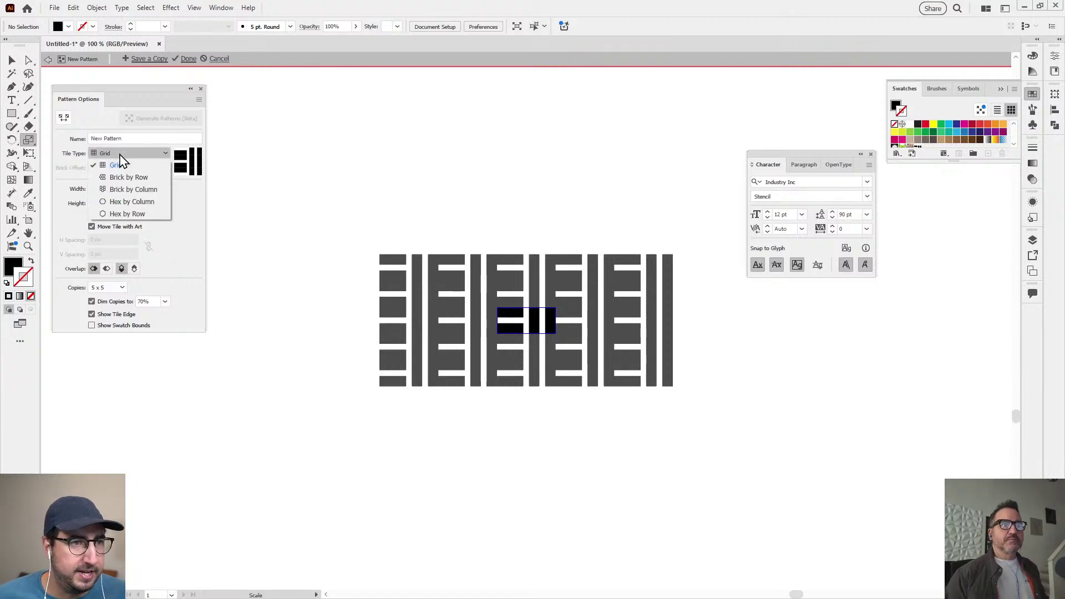
# Try the Hex by Row and Brick by Column tile types and settle on Brick by Row for the pattern
pyautogui.click(139, 175)
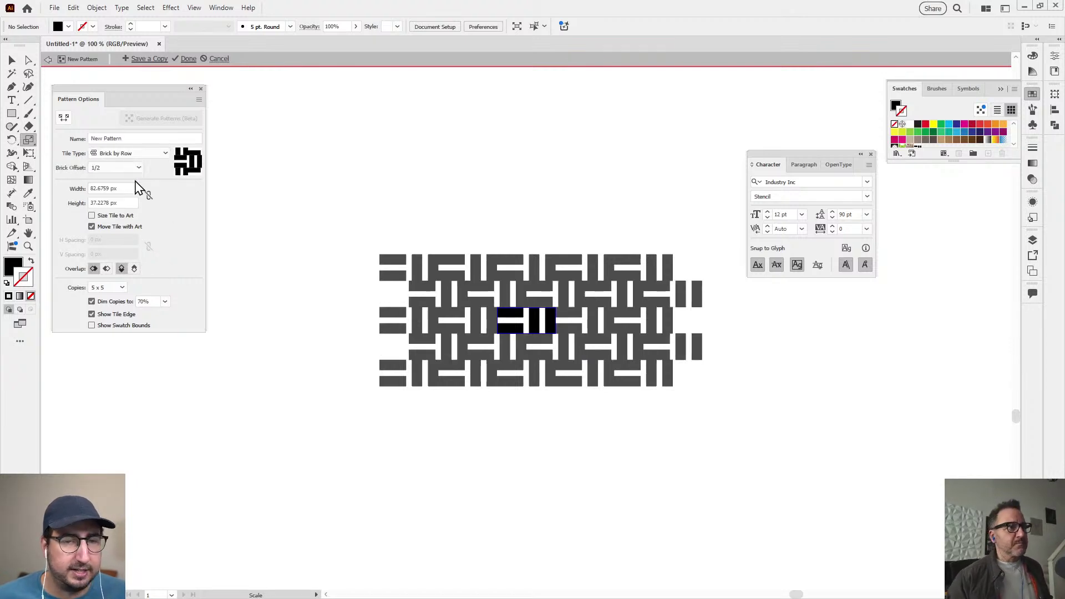
pyautogui.click(123, 154)
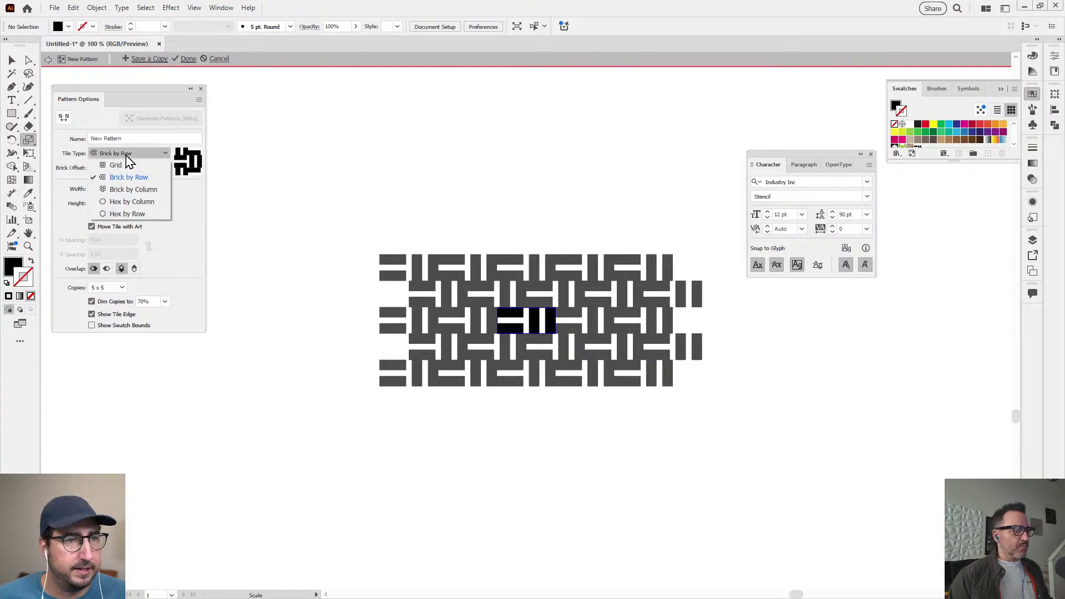
pyautogui.click(125, 214)
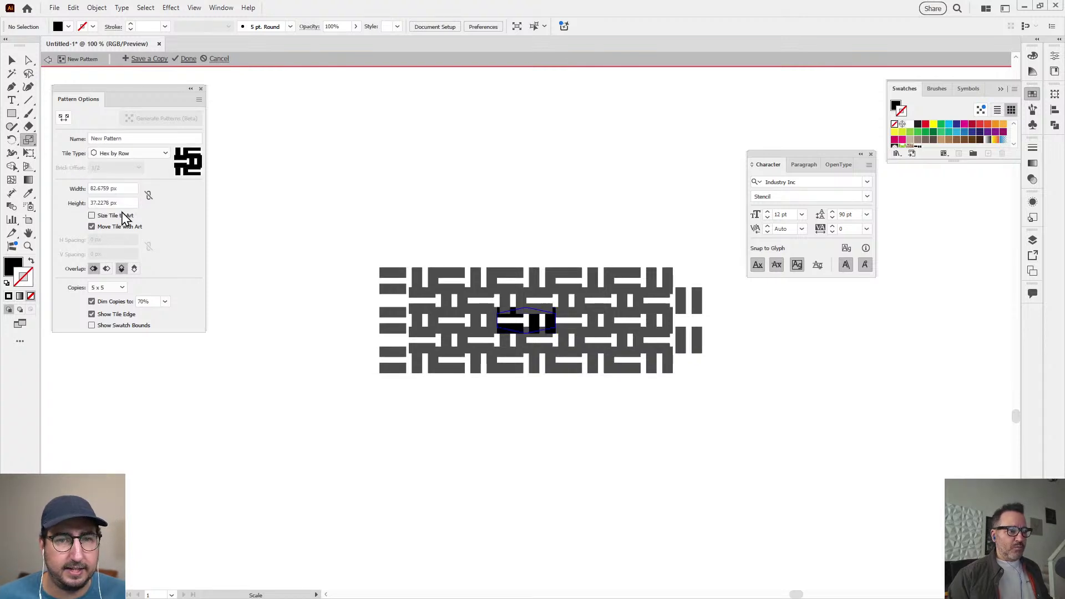
pyautogui.click(134, 154)
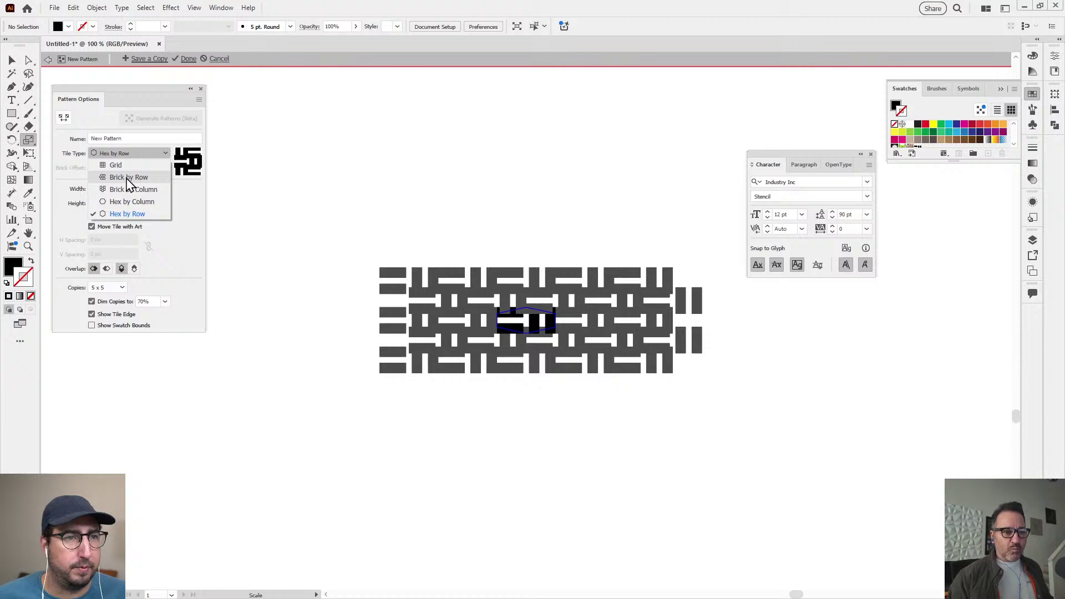
pyautogui.click(127, 190)
pyautogui.click(126, 156)
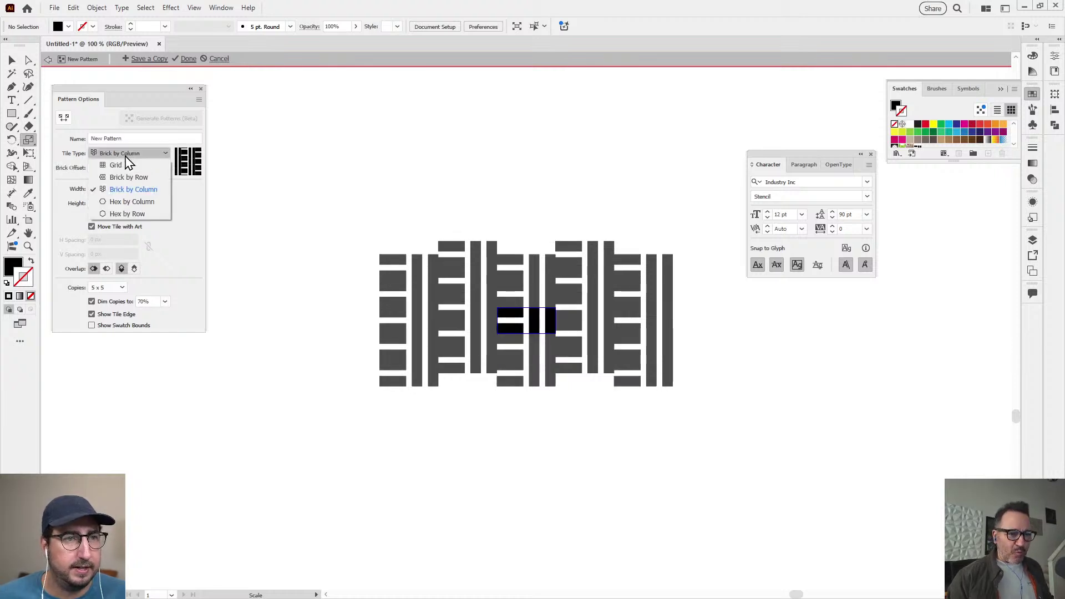
pyautogui.click(129, 177)
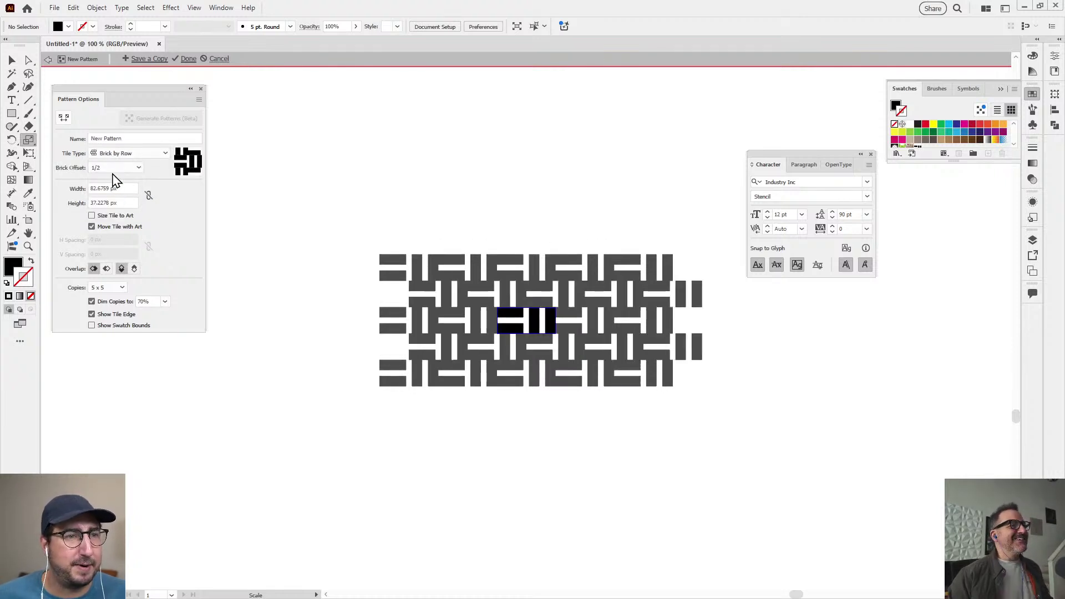
# Link the tile's width and height, scale the tile to 100 px wide, and unlink the dimensions again
pyautogui.click(149, 195)
pyautogui.click(122, 186)
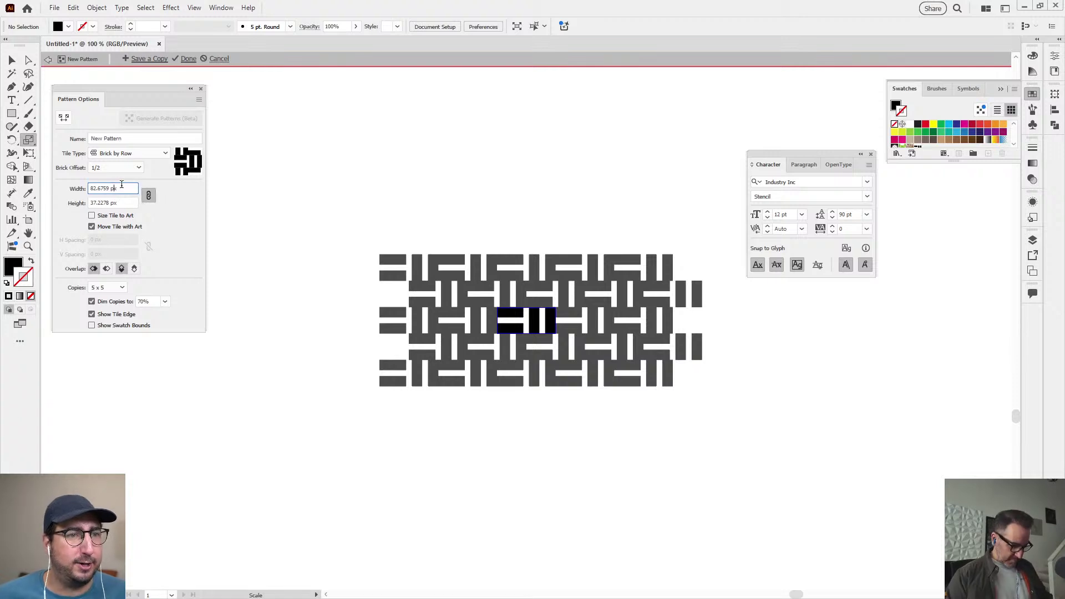
pyautogui.write('80')
pyautogui.press('Return')
pyautogui.hotkey('shift', 'Up')
pyautogui.hotkey('shift', 'Up')
pyautogui.hotkey('shift', 'Up')
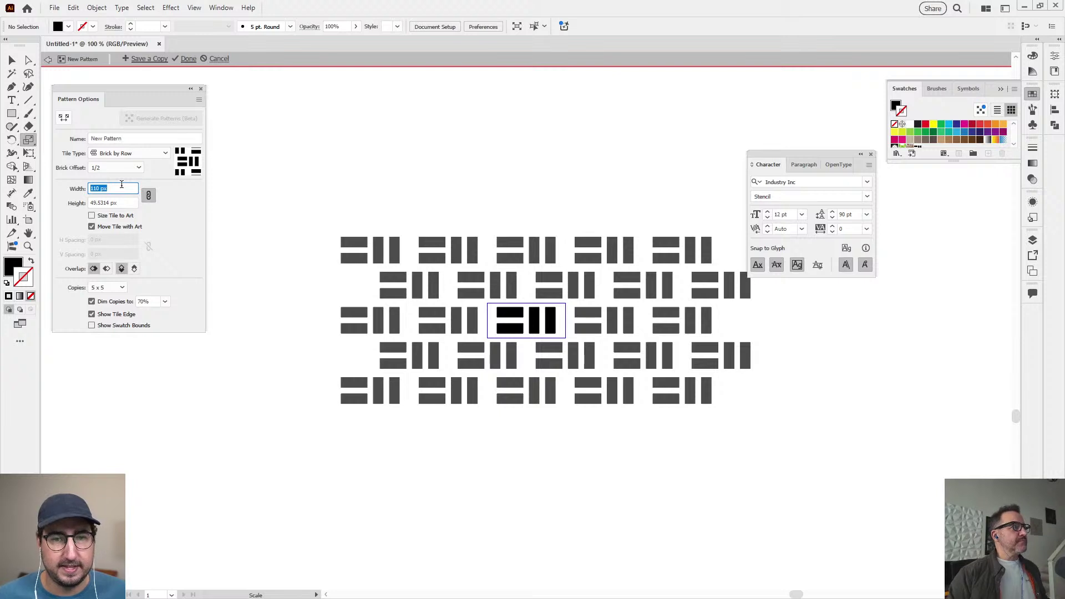
pyautogui.hotkey('shift', 'Down')
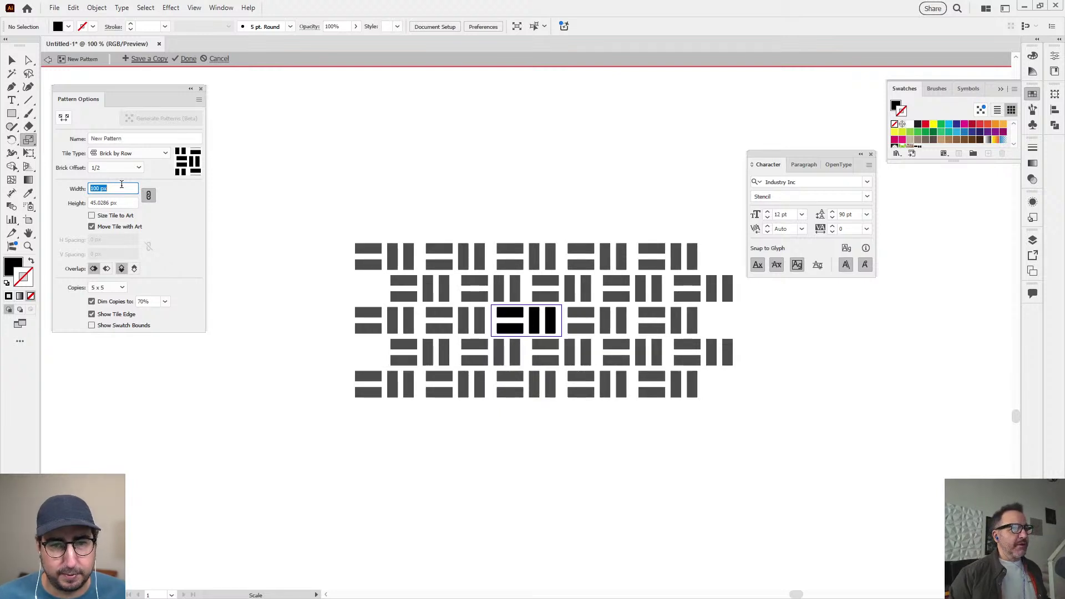
pyautogui.click(149, 195)
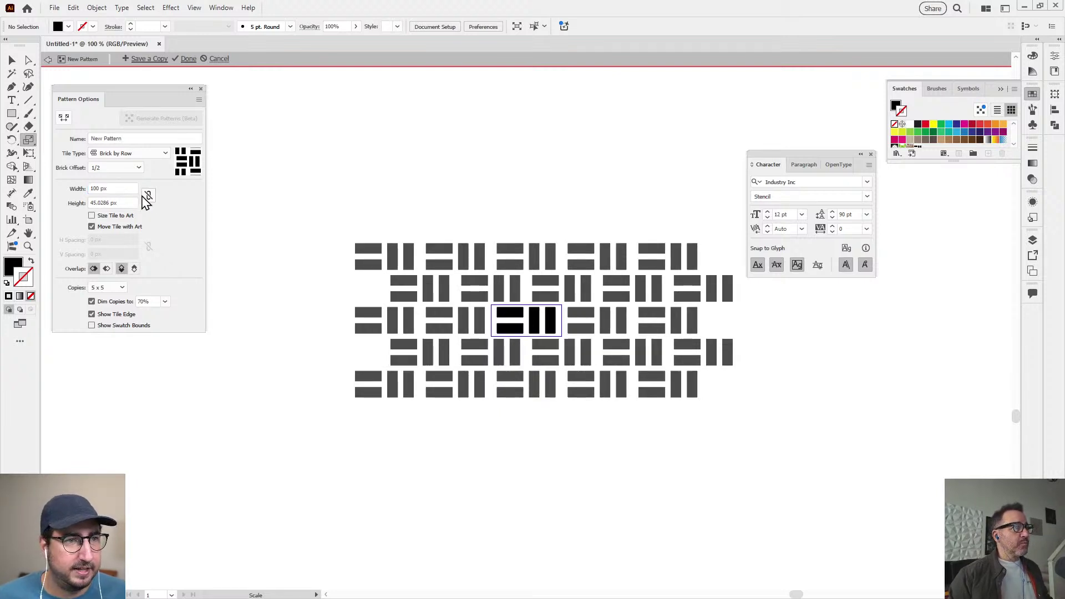
# Set the pattern tile to 90 px wide and 45 px high, and finish editing the pattern
pyautogui.click(117, 186)
pyautogui.hotkey('shift', 'Down')
pyautogui.hotkey('shift', 'Down')
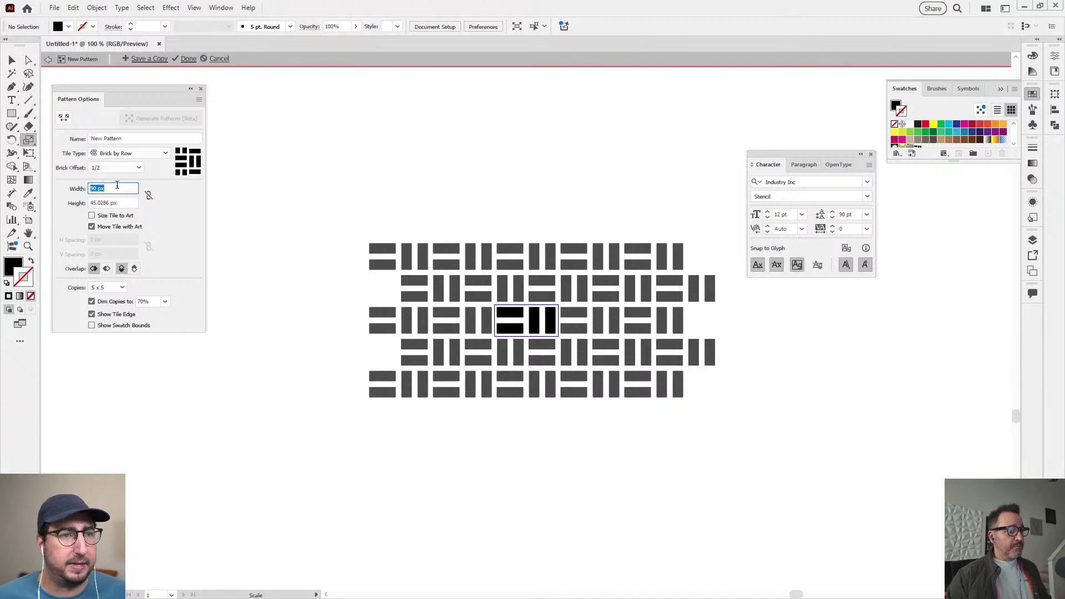
pyautogui.write('90')
pyautogui.click(110, 203)
pyautogui.doubleClick(110, 203)
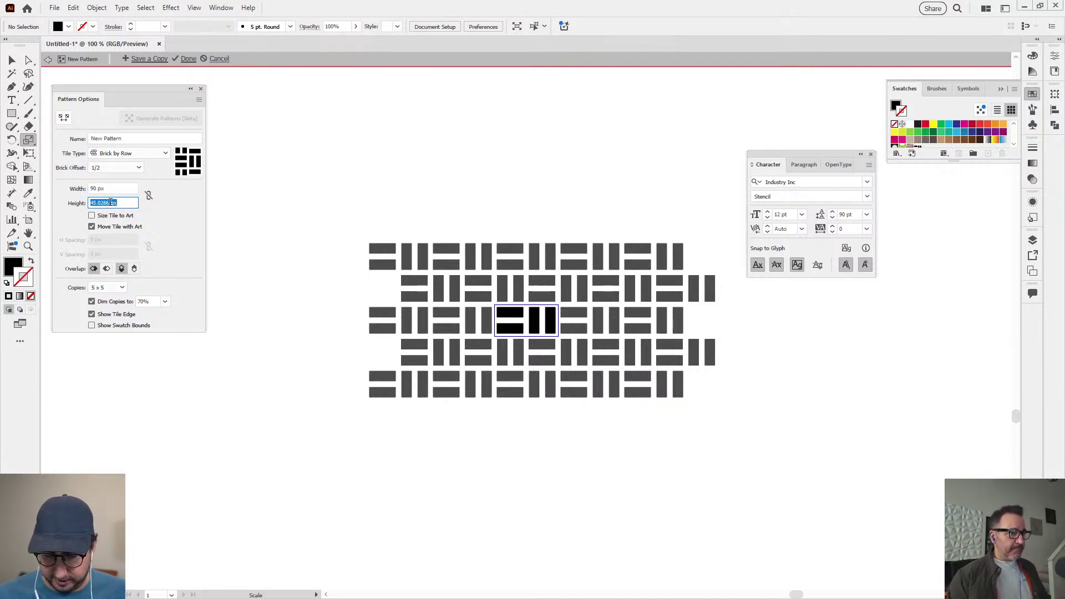
pyautogui.write('45')
pyautogui.press('Tab')
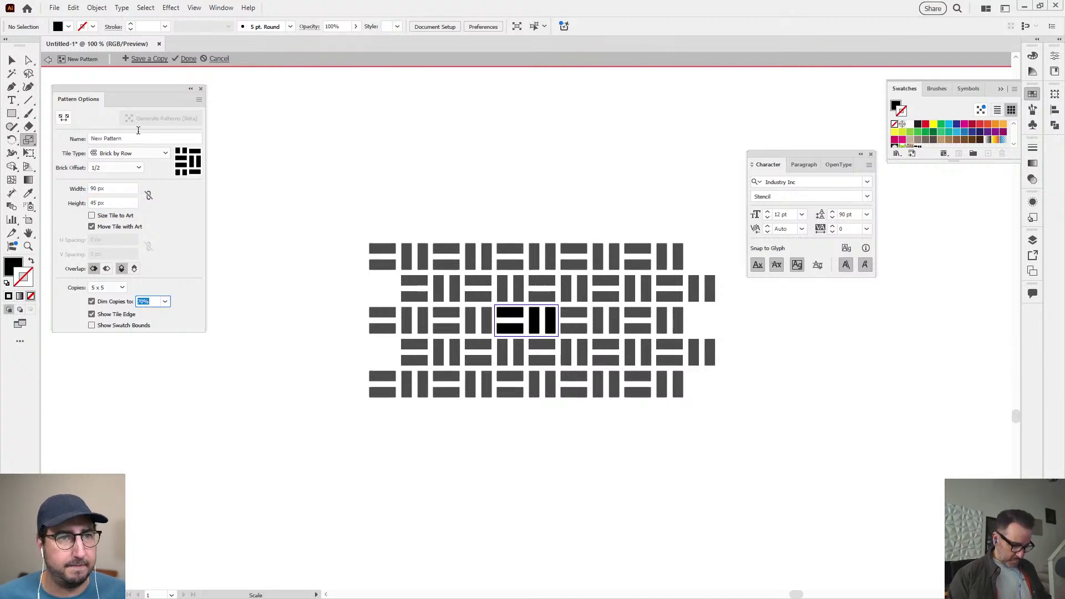
pyautogui.click(186, 59)
# Duplicate the badge circle in place and fill the copy with the New Pattern swatch, leaving it without a stroke
pyautogui.press('z')
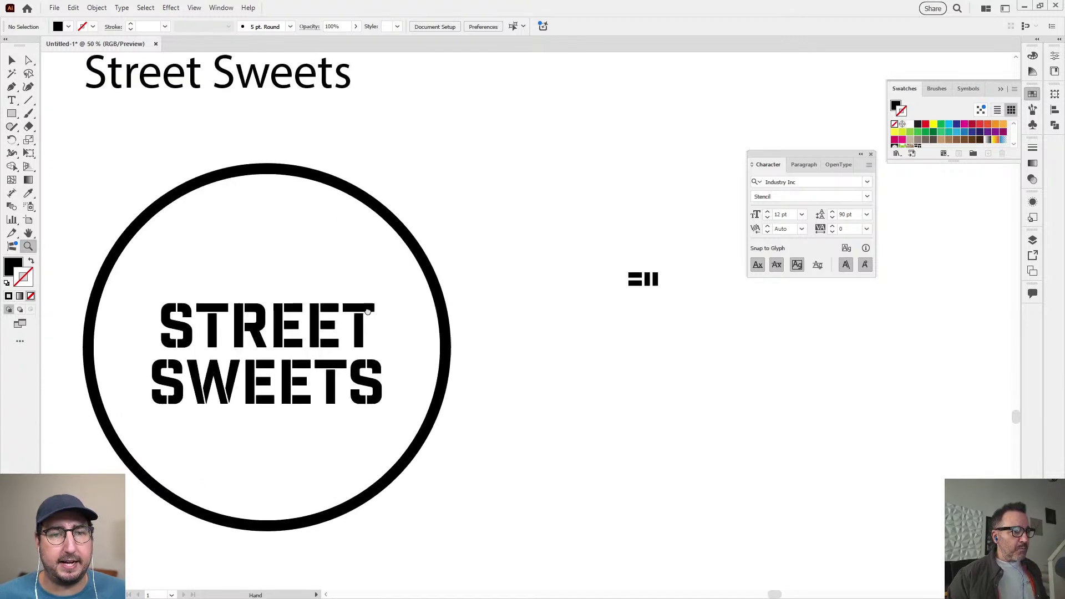
pyautogui.moveTo(501, 167); pyautogui.dragTo(433, 200)
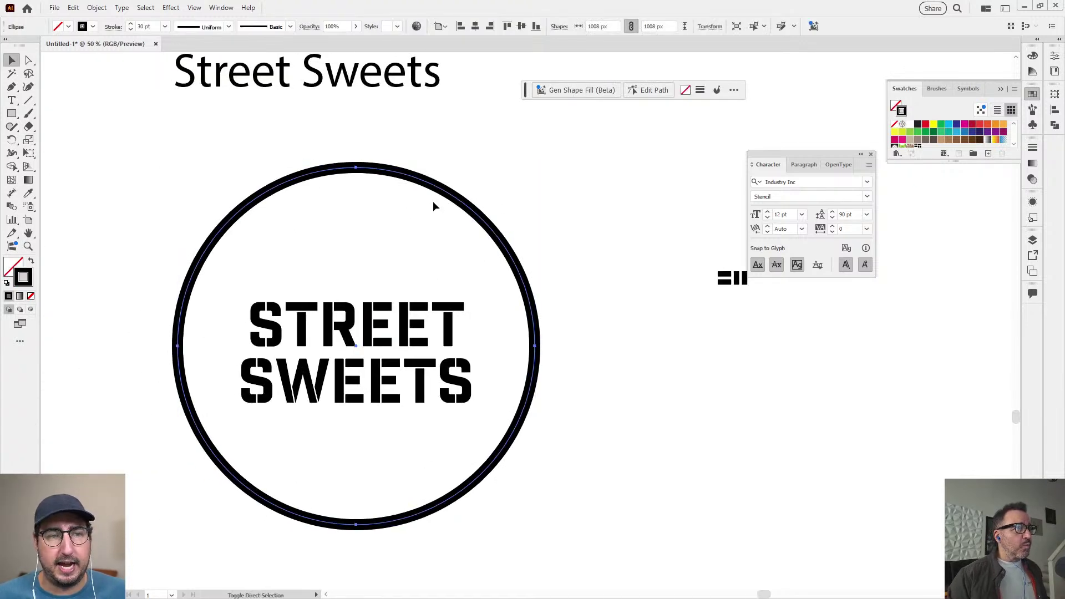
pyautogui.hotkey('shift', 'x')
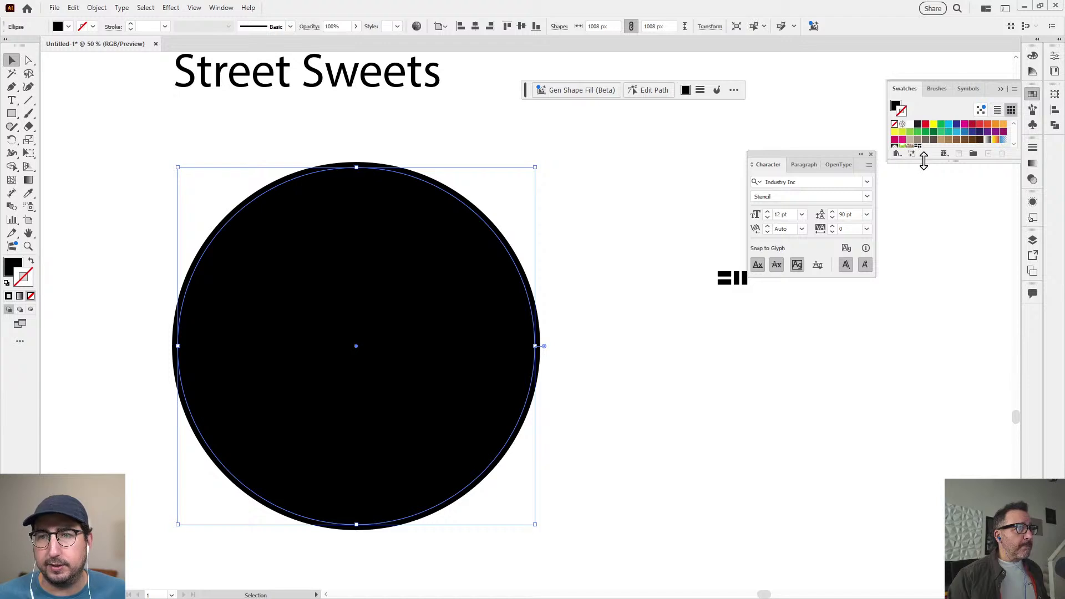
pyautogui.moveTo(923, 160); pyautogui.dragTo(917, 247)
pyautogui.click(917, 148)
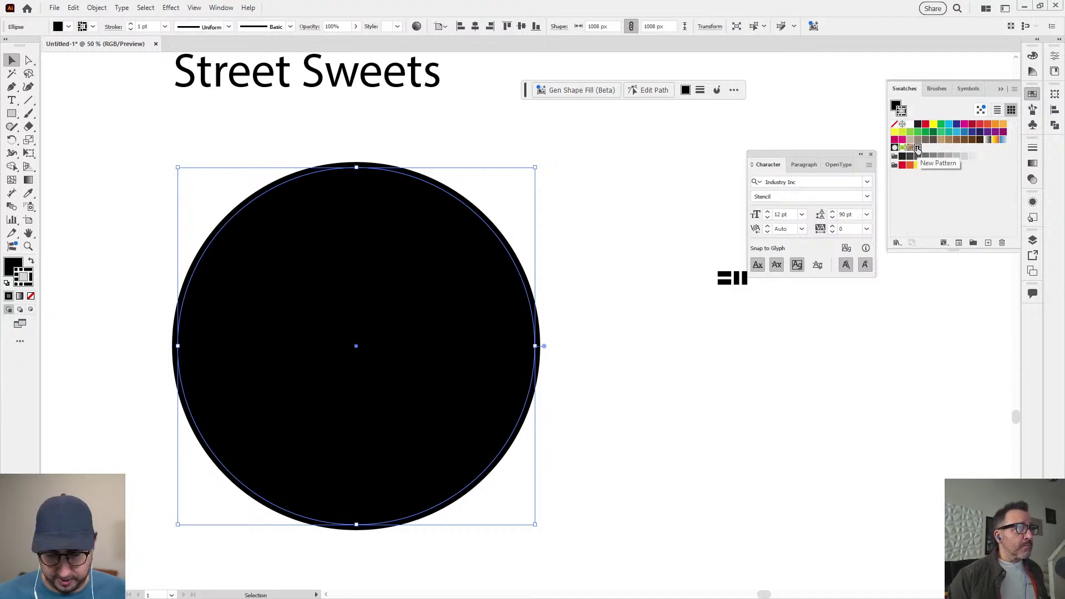
pyautogui.hotkey('shift', 'x')
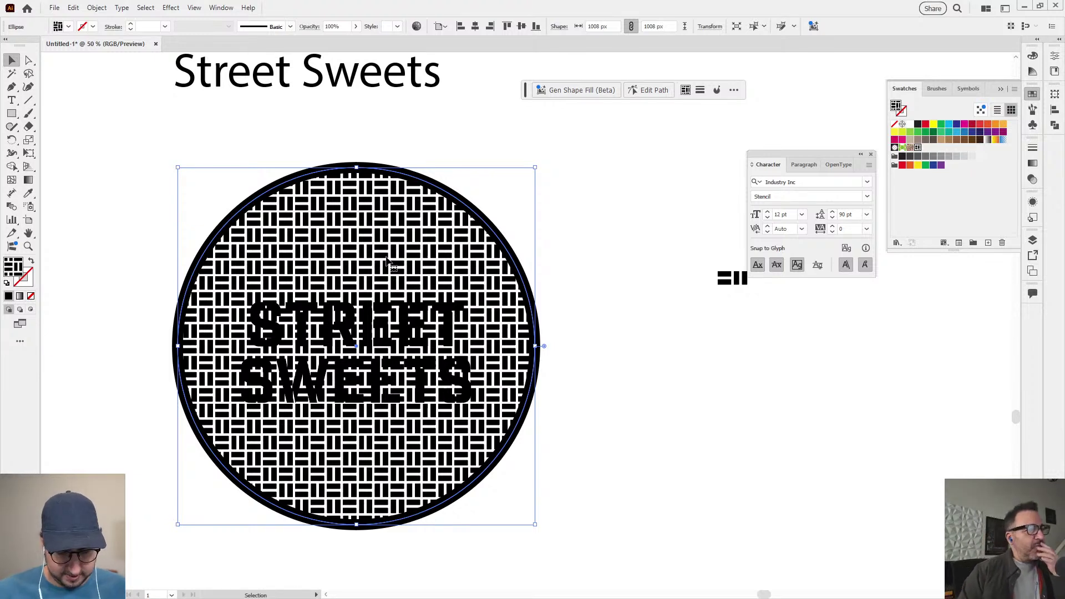
# Draw a rectangle about 1219 by 349 px across the circle, covering the STREET SWEETS text area
pyautogui.press('m')
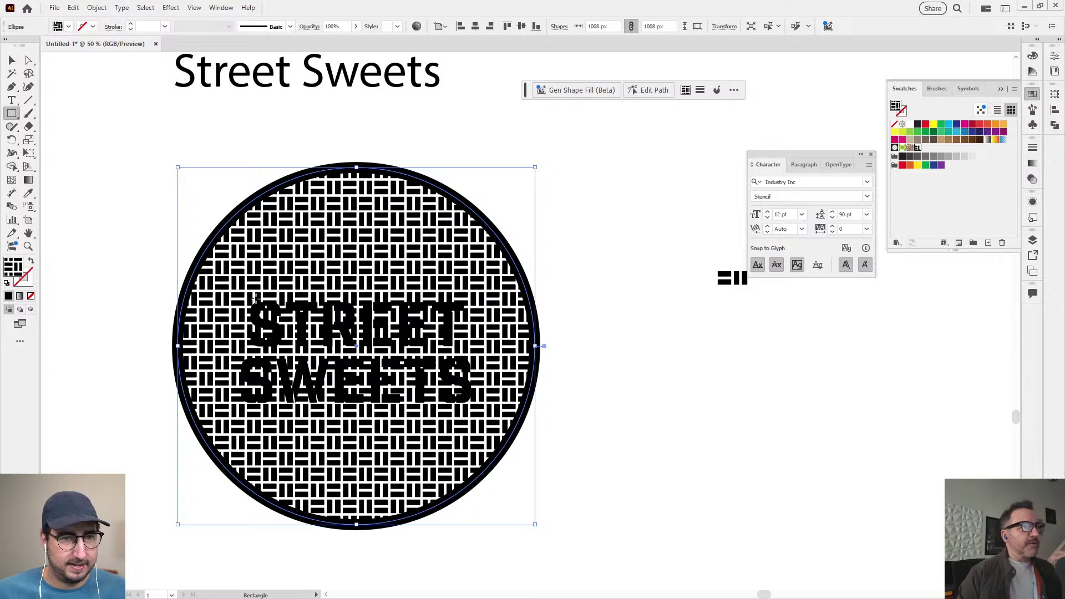
pyautogui.moveTo(161, 290); pyautogui.dragTo(593, 414)
pyautogui.press('v')
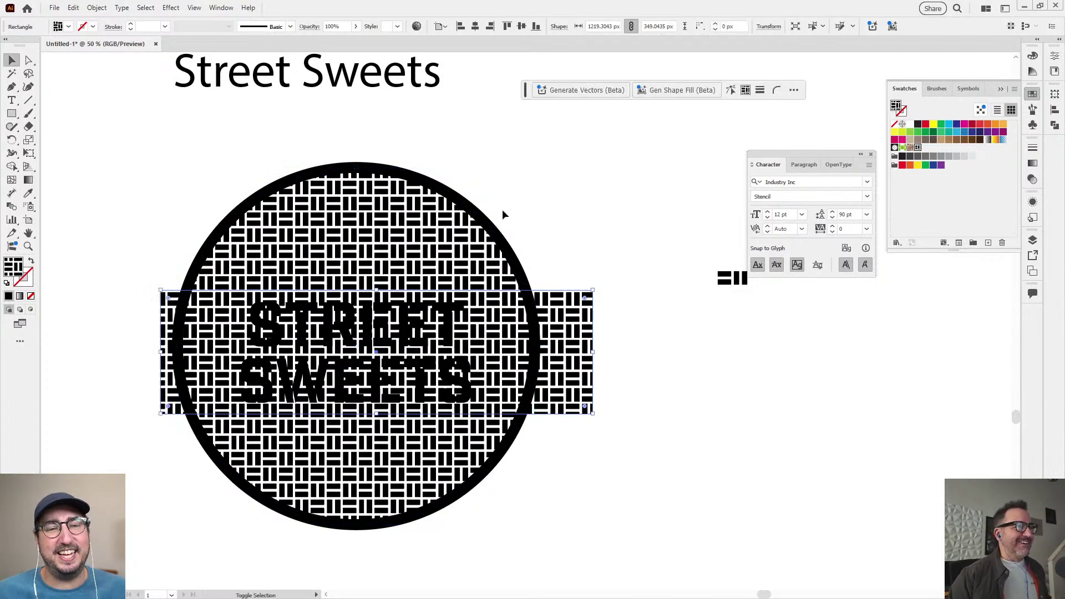
# Center the rectangle horizontally and vertically on the patterned circle, and select both shapes
pyautogui.keyDown('shift'); pyautogui.click(497, 229); pyautogui.keyUp('shift')
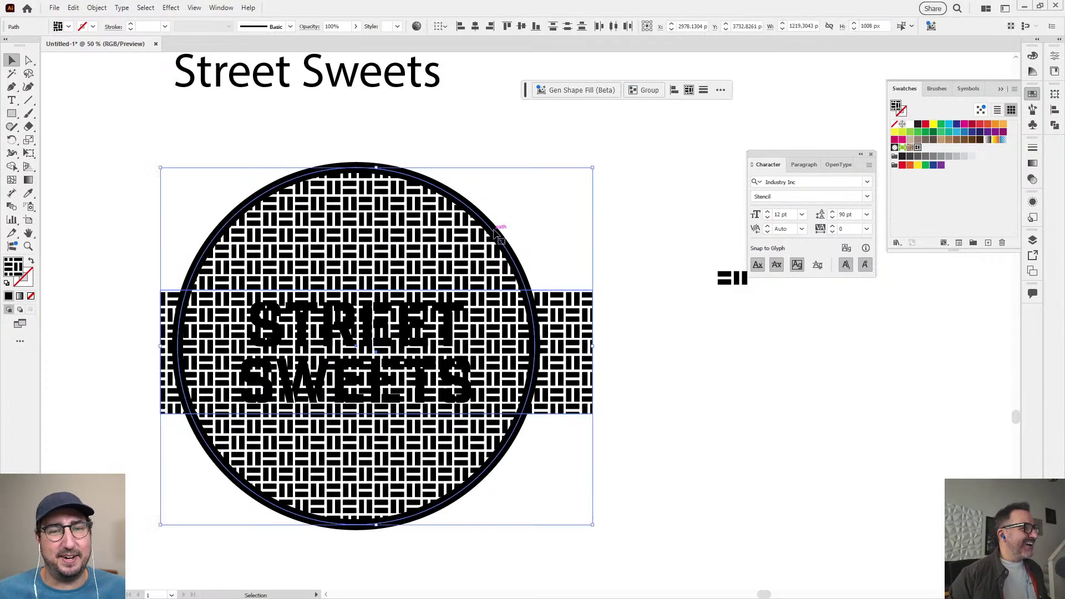
pyautogui.click(521, 26)
pyautogui.click(474, 26)
pyautogui.click(530, 255)
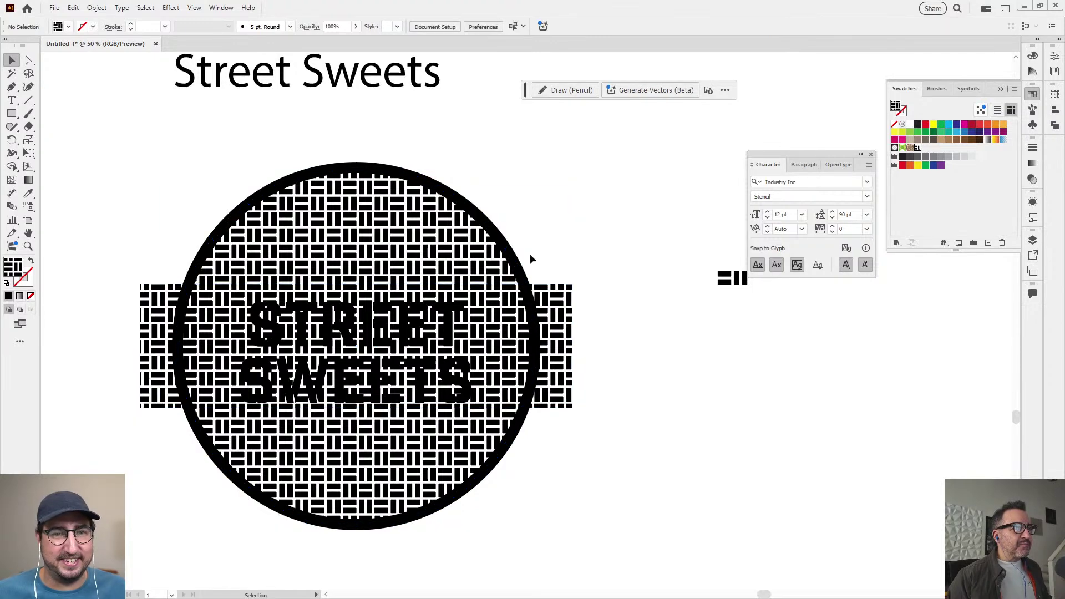
pyautogui.click(571, 333)
pyautogui.keyDown('shift'); pyautogui.click(435, 258); pyautogui.keyUp('shift')
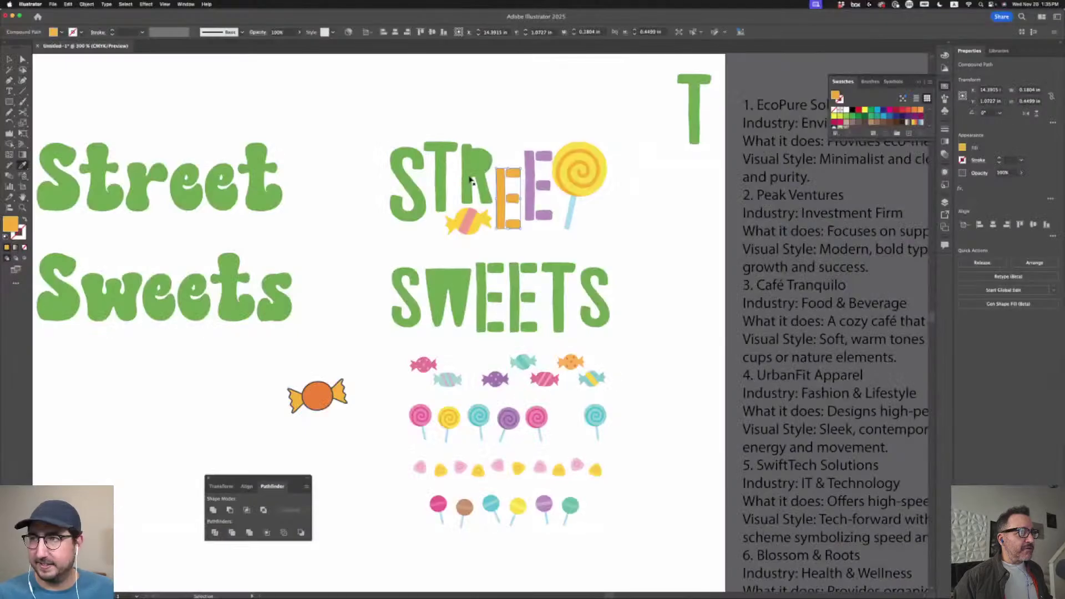
# Recolor the R of STREET turquoise, the T bright pink and the S pale pink with colors sampled from the candies
pyautogui.click(468, 172)
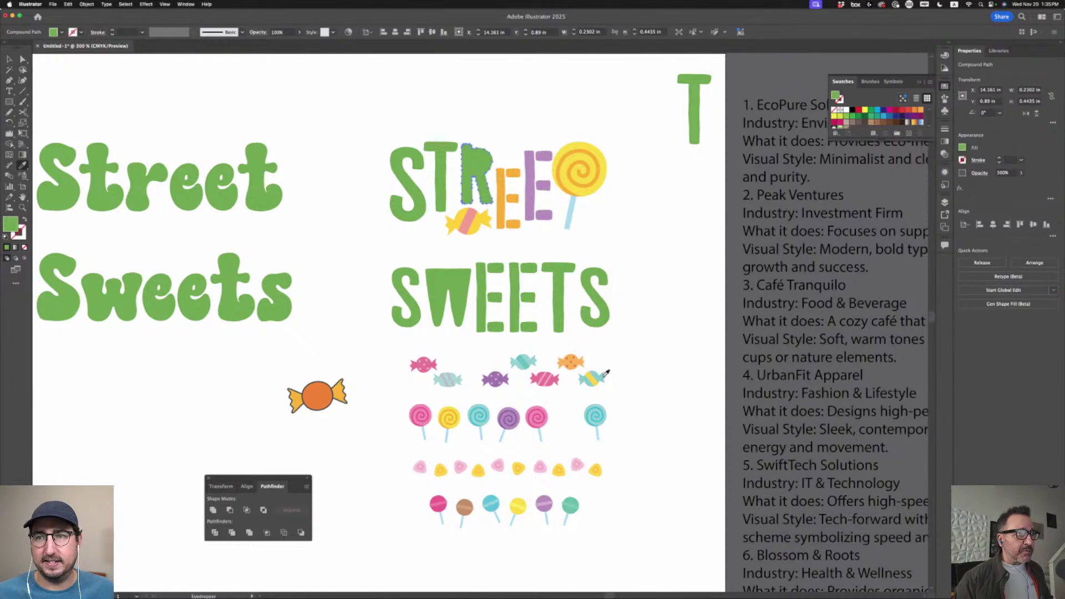
pyautogui.click(587, 375)
pyautogui.press('v')
pyautogui.click(447, 205)
pyautogui.press('i')
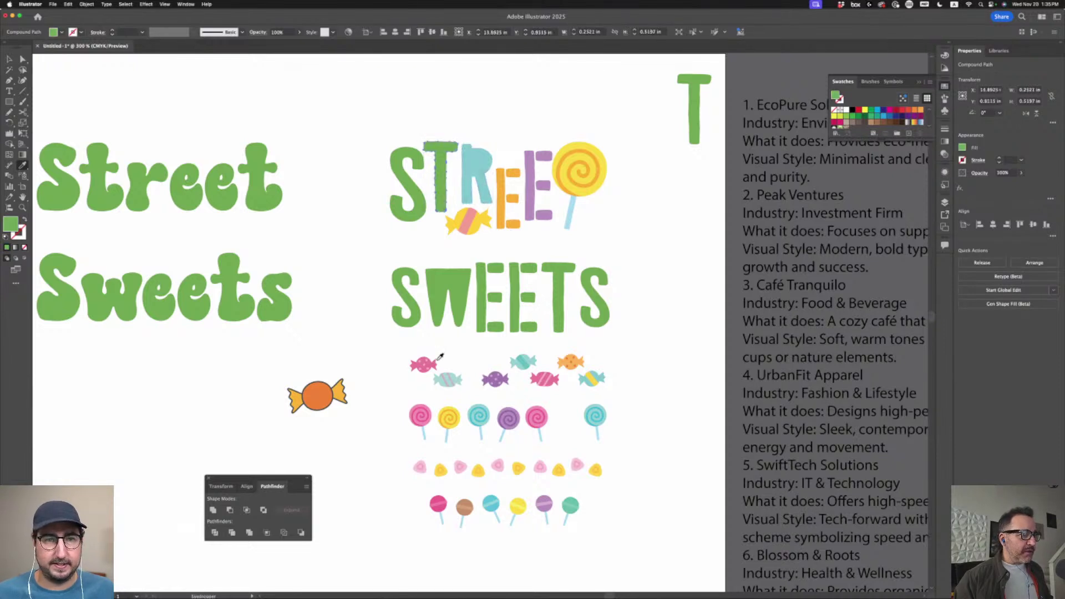
pyautogui.click(436, 363)
pyautogui.keyDown('super'); pyautogui.click(416, 219); pyautogui.keyUp('super')
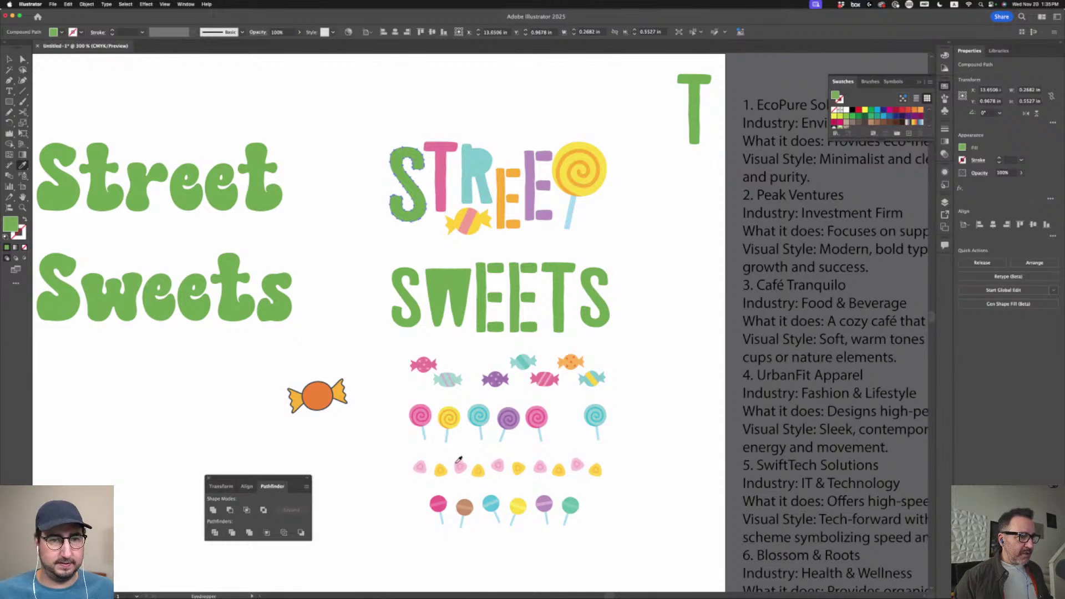
pyautogui.click(460, 465)
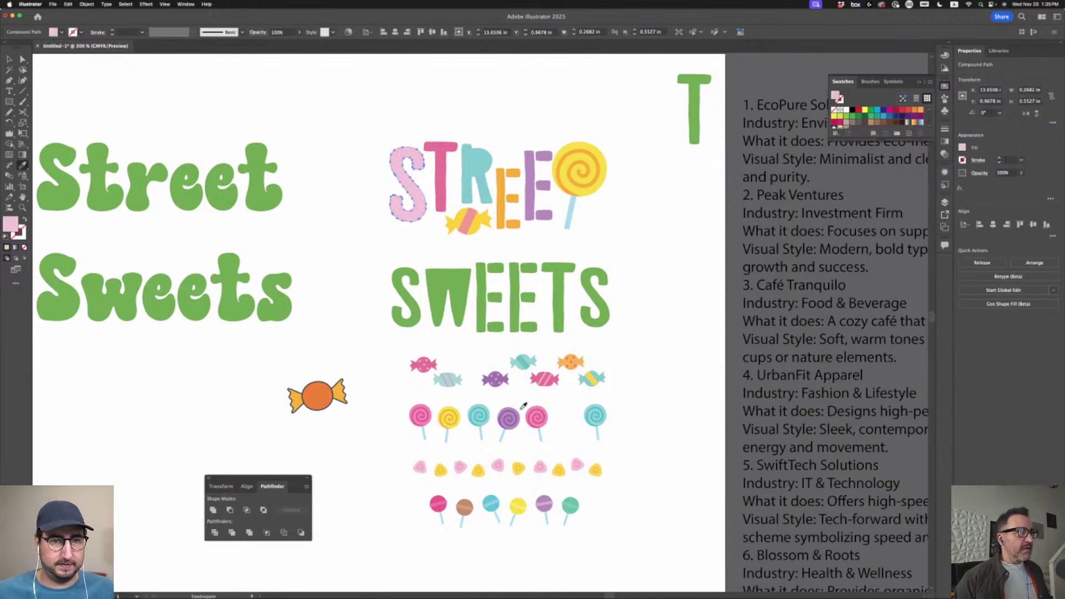
# Nudge and slightly tilt the letters of STREET one by one, rotating the last E about 2.9°
pyautogui.click(9, 58)
pyautogui.click(415, 182)
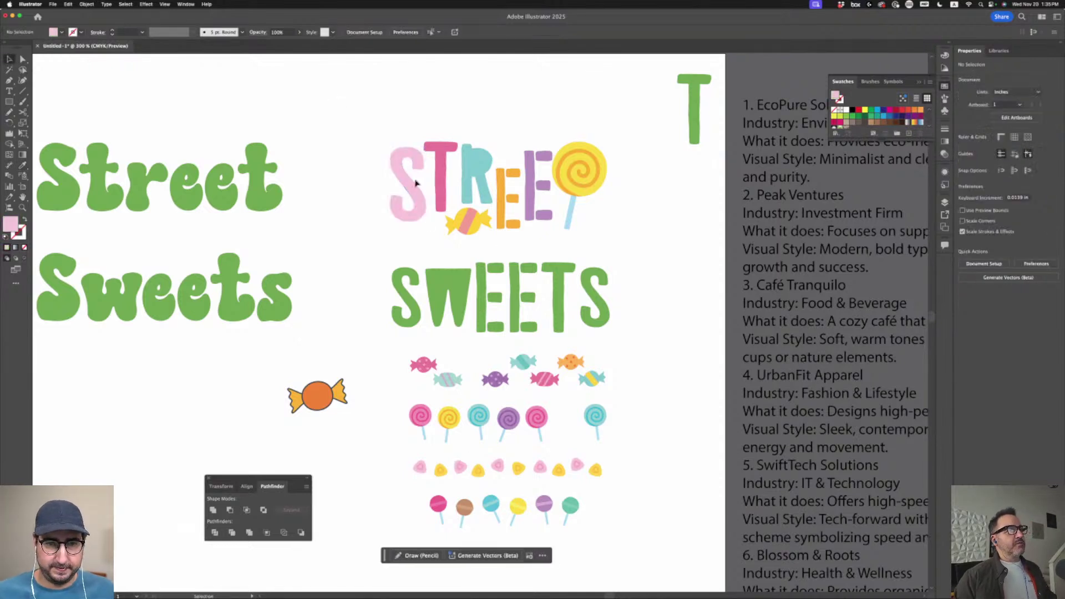
pyautogui.click(422, 213)
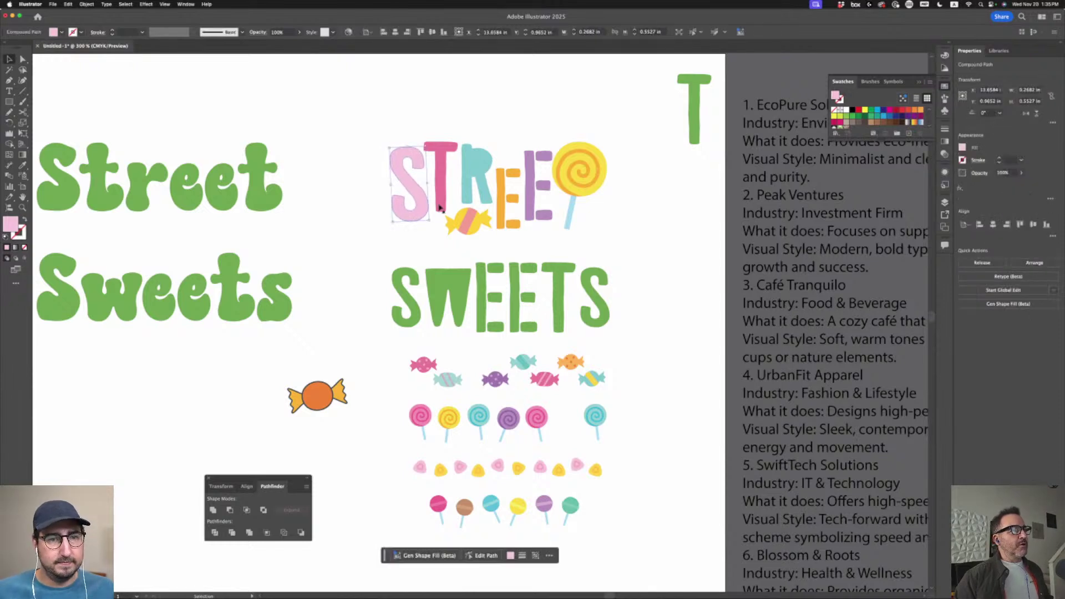
pyautogui.click(442, 207)
pyautogui.click(480, 152)
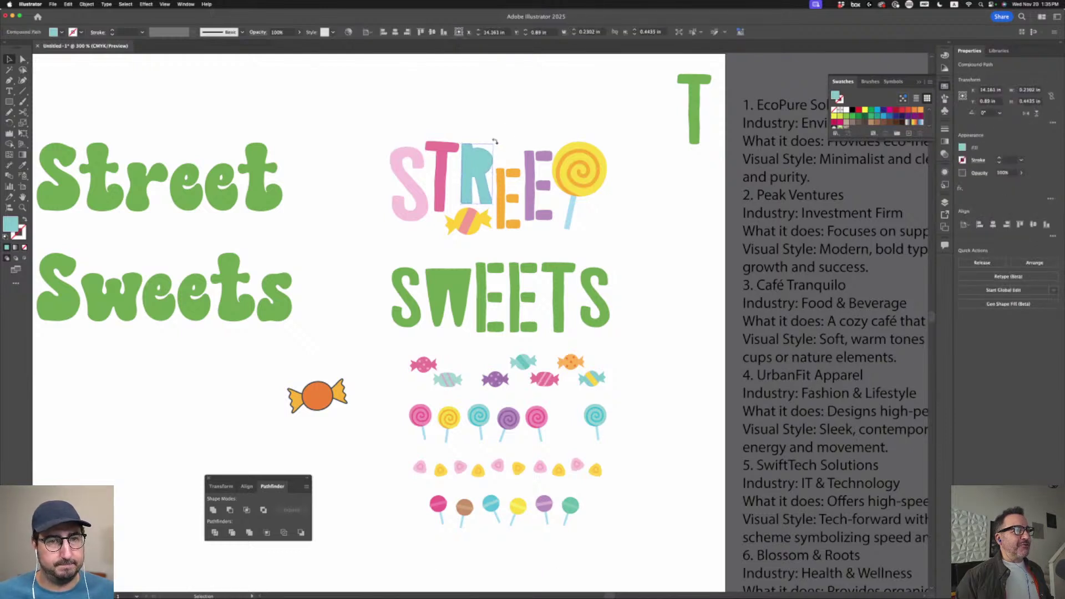
pyautogui.moveTo(494, 141); pyautogui.dragTo(553, 149)
pyautogui.click(509, 187)
pyautogui.click(510, 179)
pyautogui.click(527, 166)
pyautogui.click(537, 130)
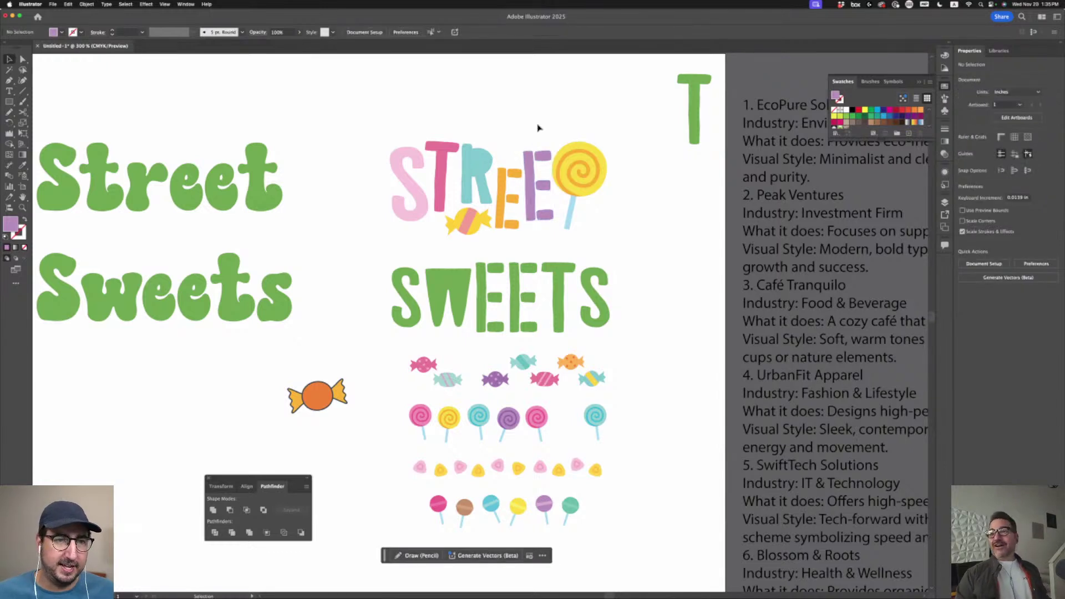
# Recolor the S of STREET purple, sampling the color from the purple wrapped candy
pyautogui.click(407, 187)
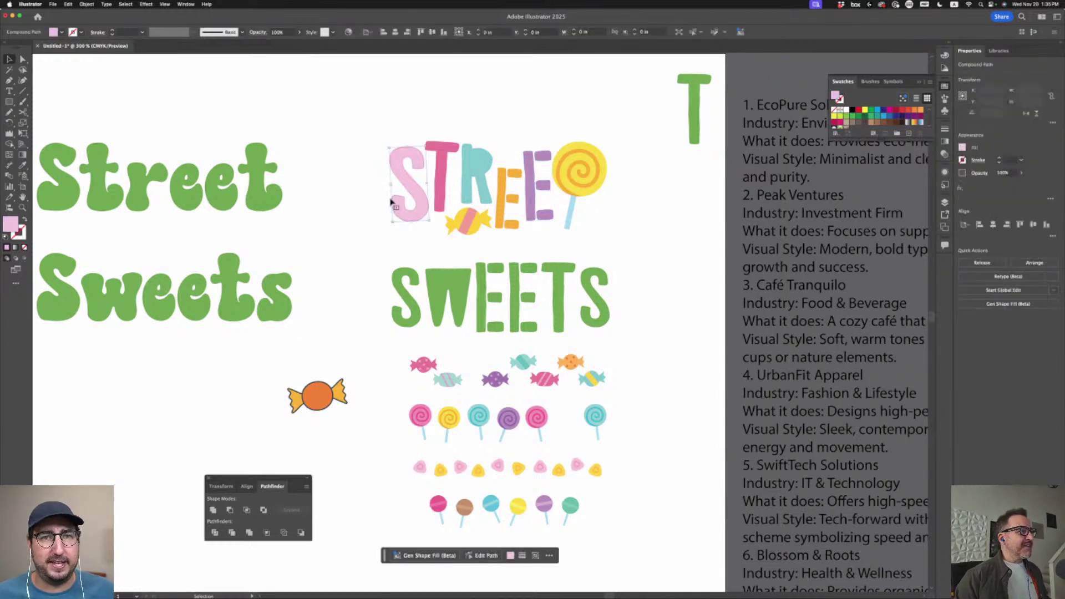
pyautogui.click(23, 165)
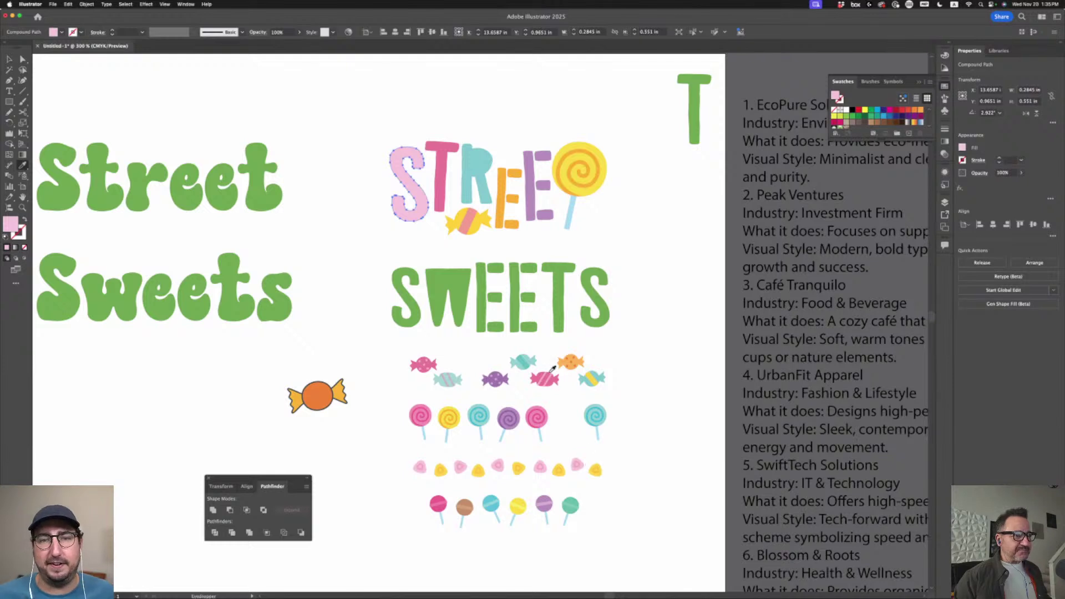
pyautogui.click(507, 377)
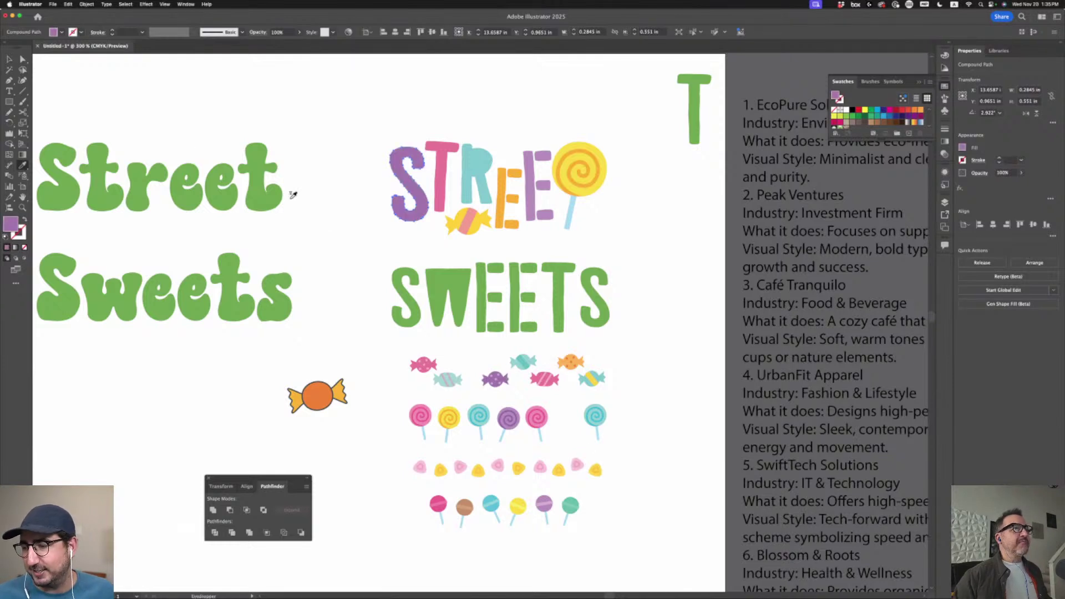
# Try recoloring the last E of STREET with the yellow sampled from a gumdrop candy, and undo it
pyautogui.press('v')
pyautogui.click(527, 215)
pyautogui.press('i')
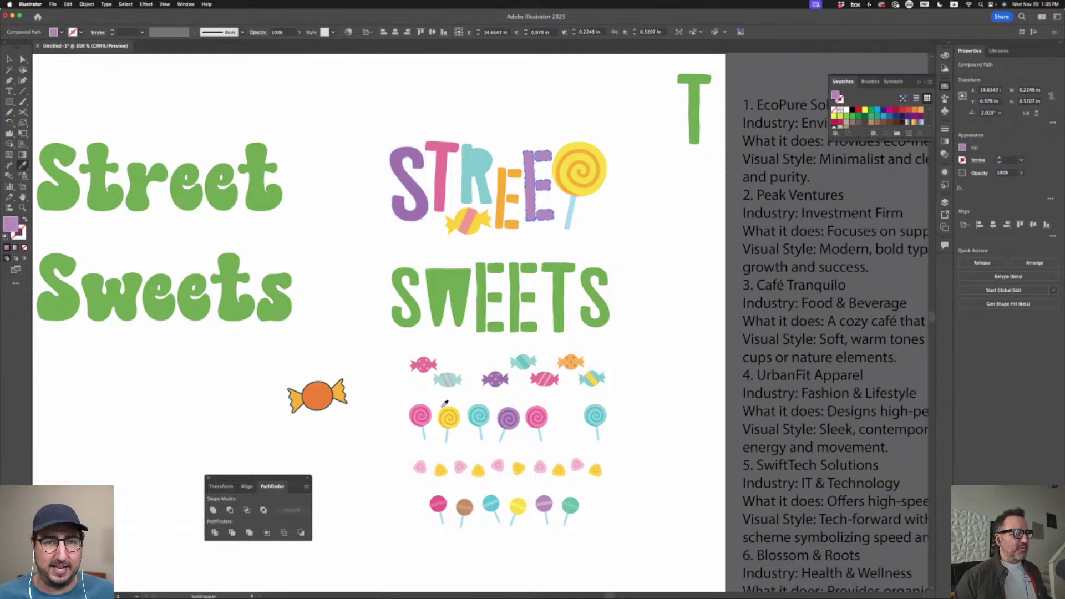
pyautogui.click(443, 472)
pyautogui.press('super+z')
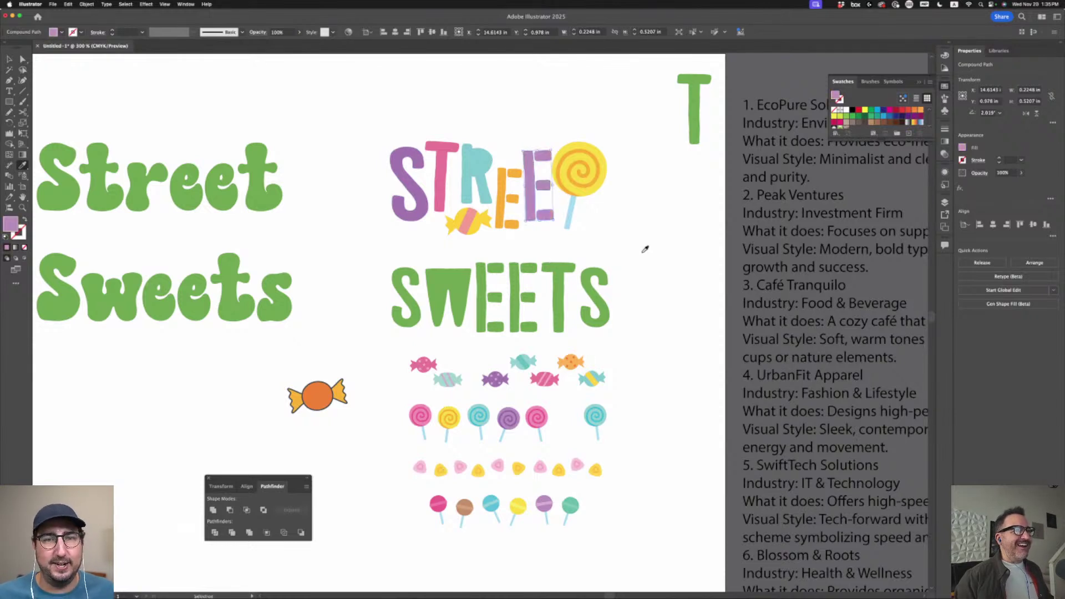
pyautogui.press('v')
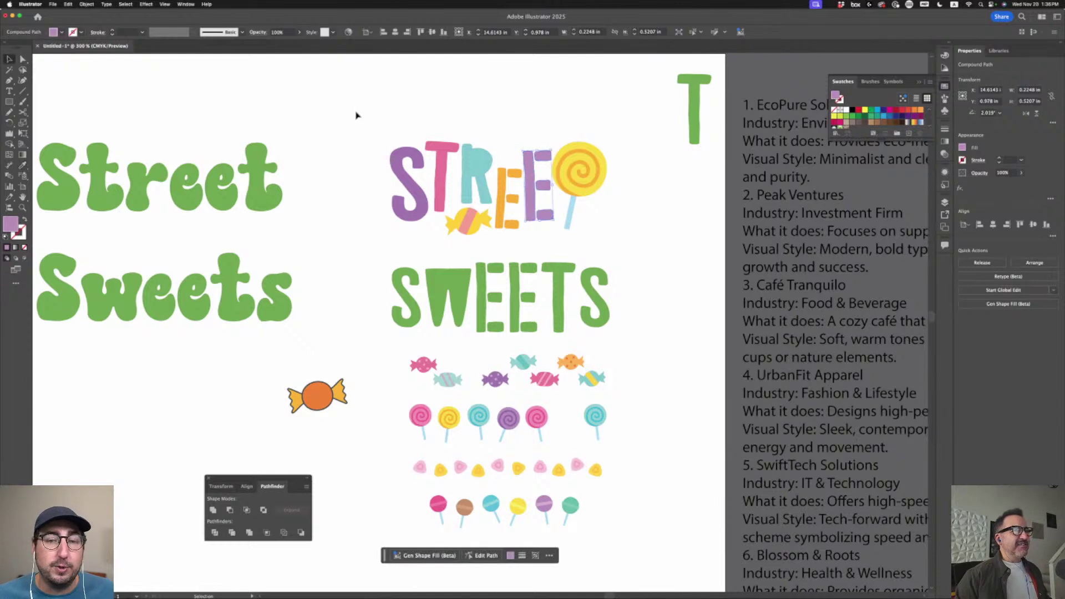
pyautogui.click(358, 112)
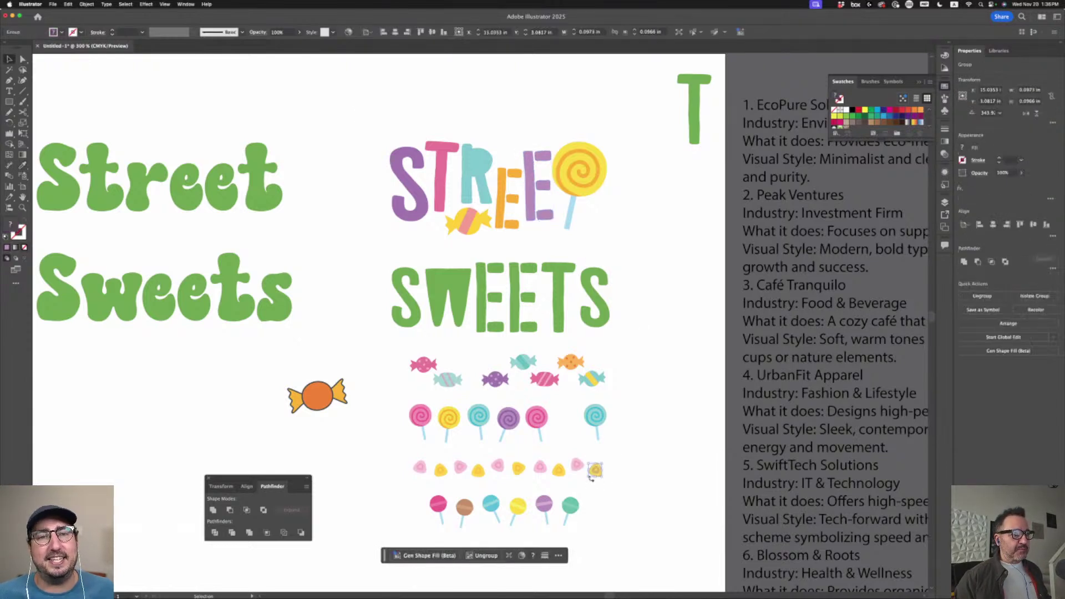
# Place the yellow gumdrop from the end of the candy row in the counter of the R in STREET
pyautogui.moveTo(599, 475); pyautogui.dragTo(478, 165)
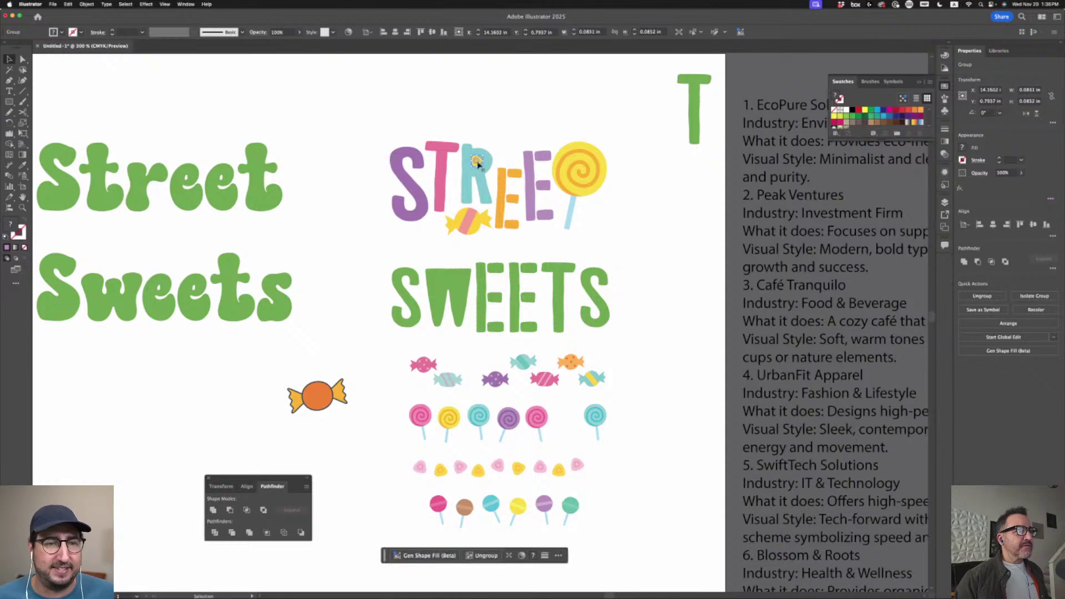
pyautogui.press('super+equal')
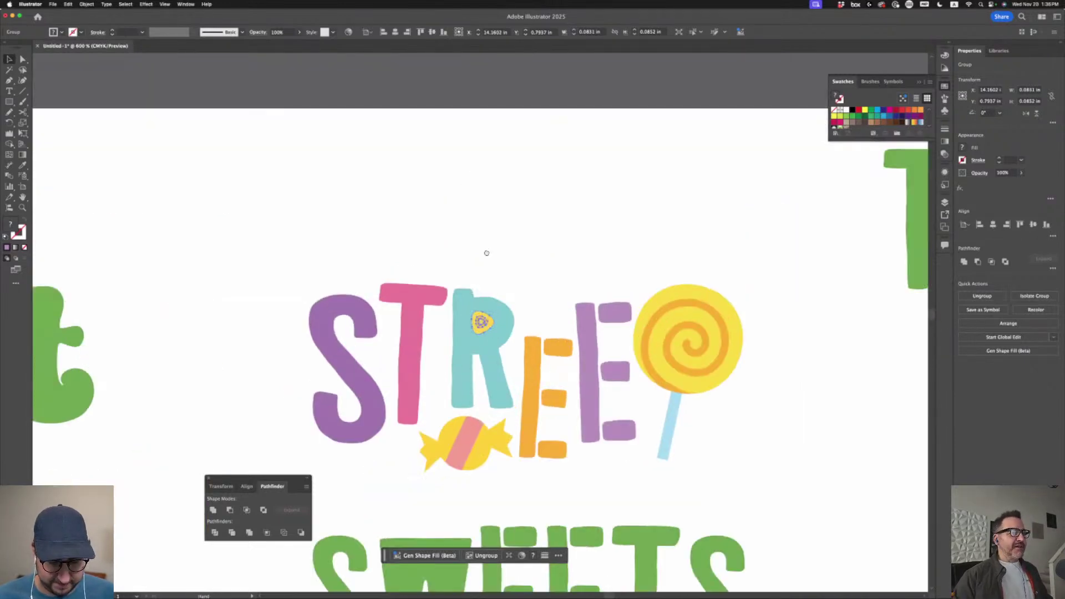
pyautogui.moveTo(486, 247); pyautogui.dragTo(472, 136)
pyautogui.press('super+minus')
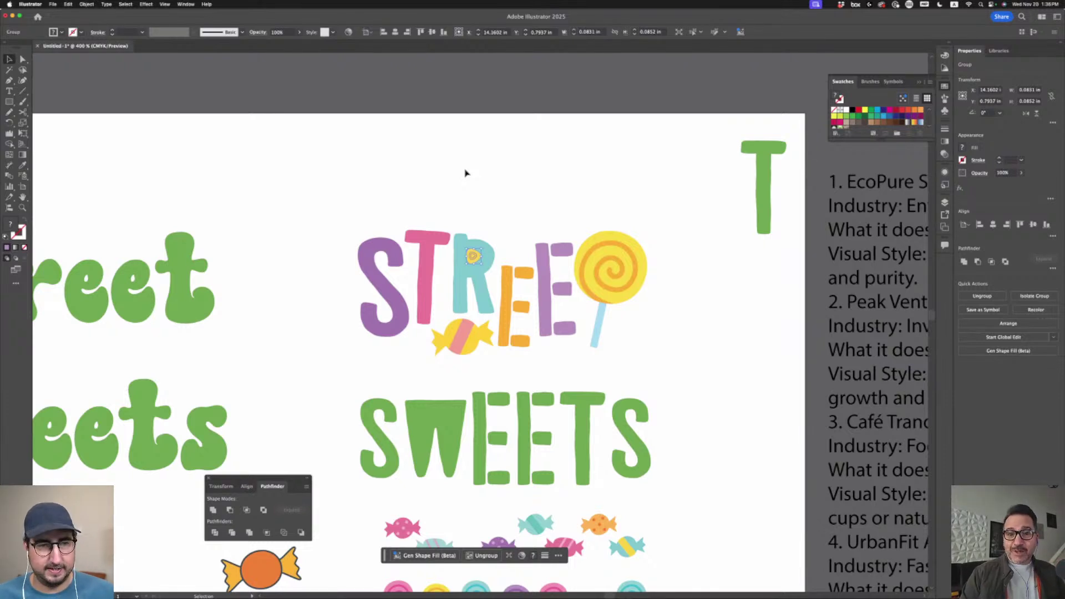
pyautogui.click(464, 217)
pyautogui.scroll(-2, 499, 198)
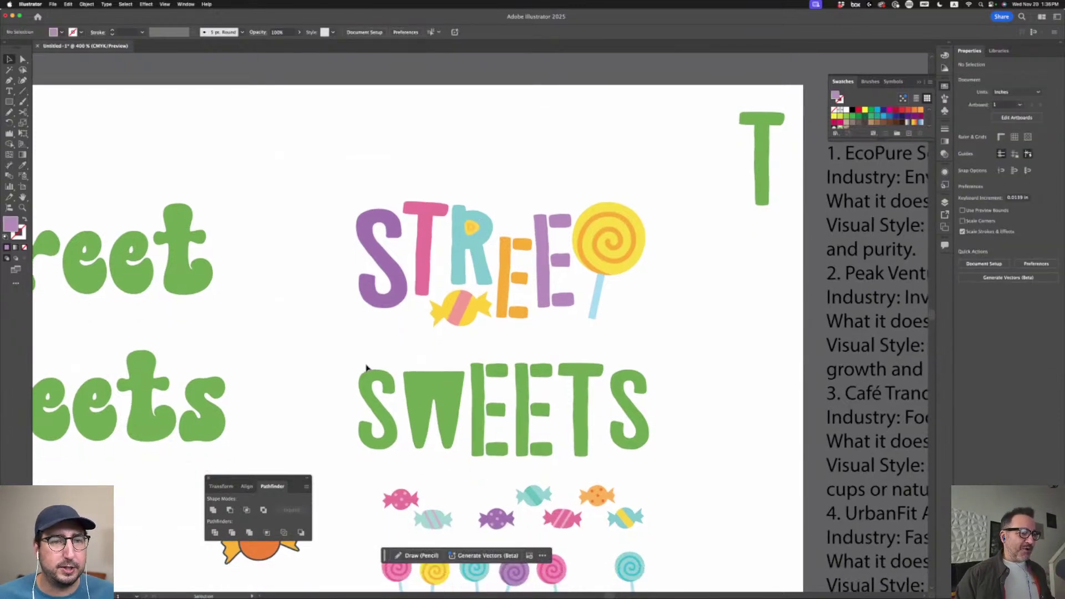
pyautogui.moveTo(488, 426); pyautogui.dragTo(491, 360)
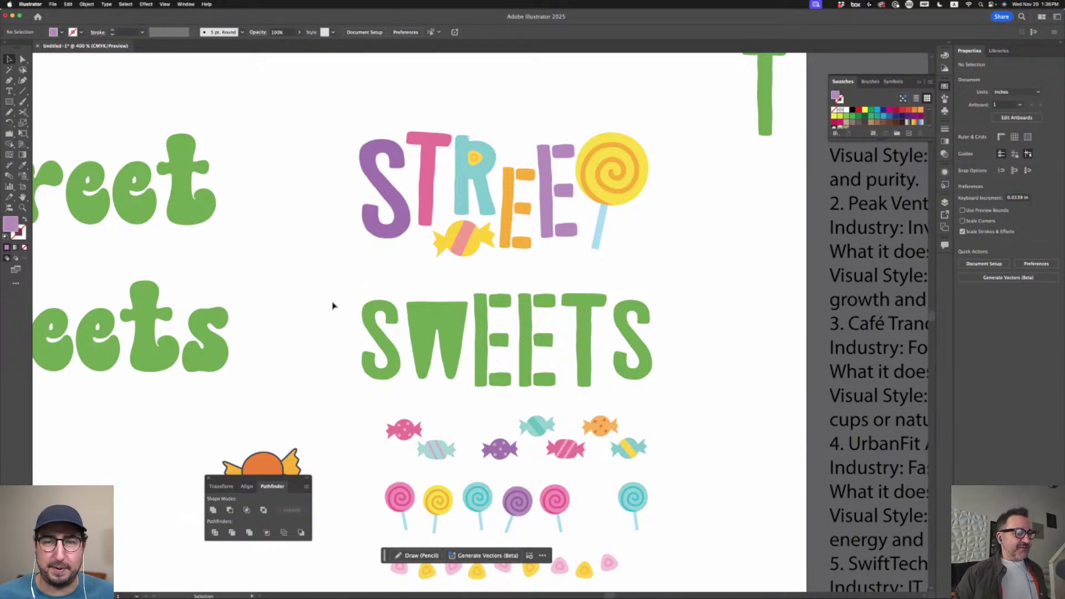
pyautogui.scroll(-2, 511, 476)
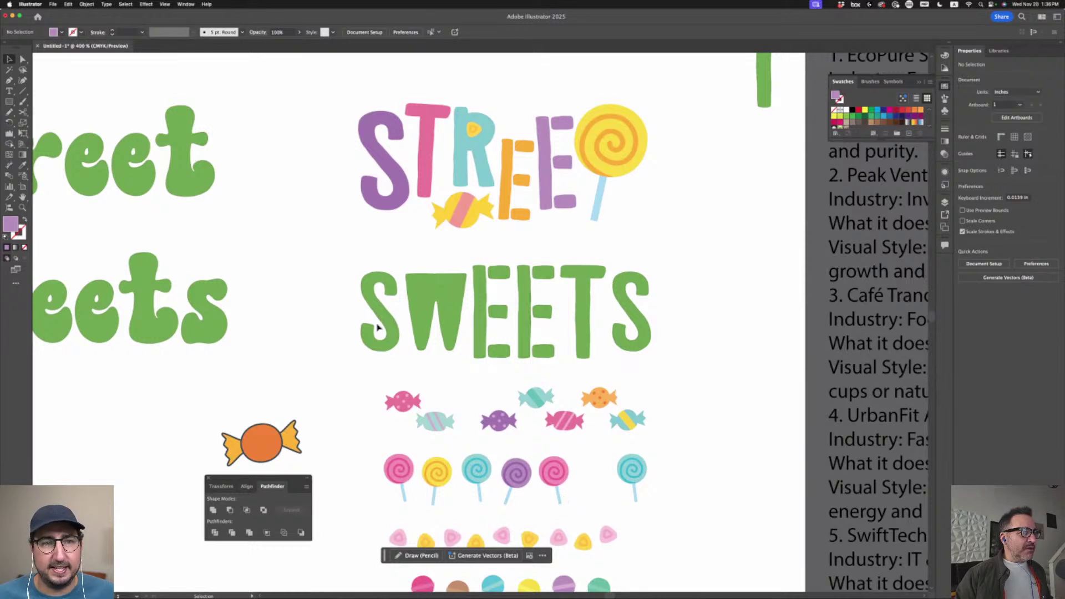
# Move the pink striped wrapped candy slightly down and to the right within the candy row
pyautogui.click(382, 319)
pyautogui.click(566, 257)
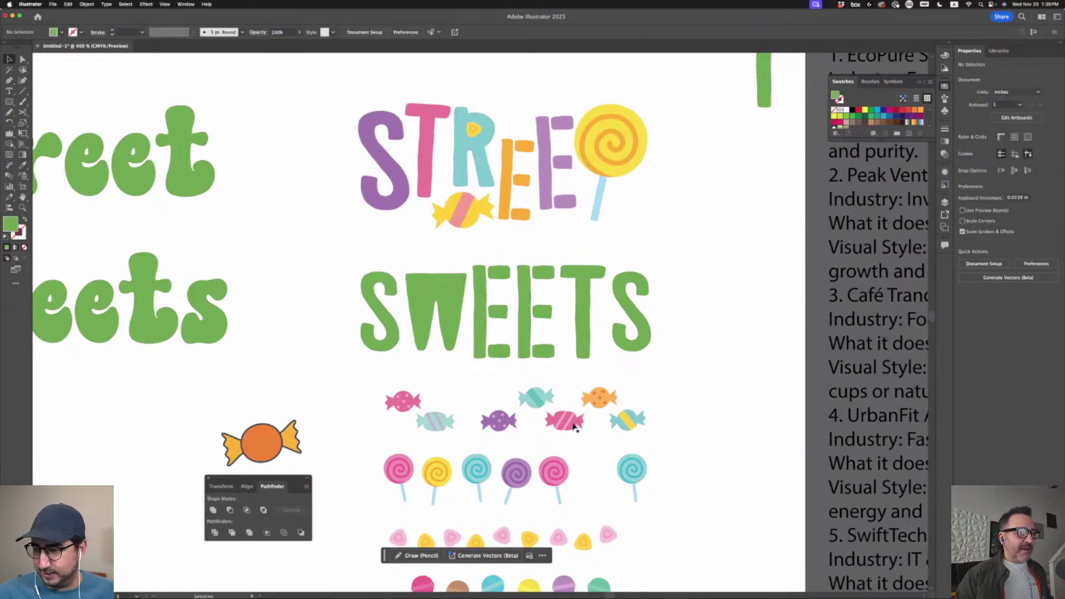
pyautogui.moveTo(565, 419); pyautogui.dragTo(571, 428)
pyautogui.click(678, 478)
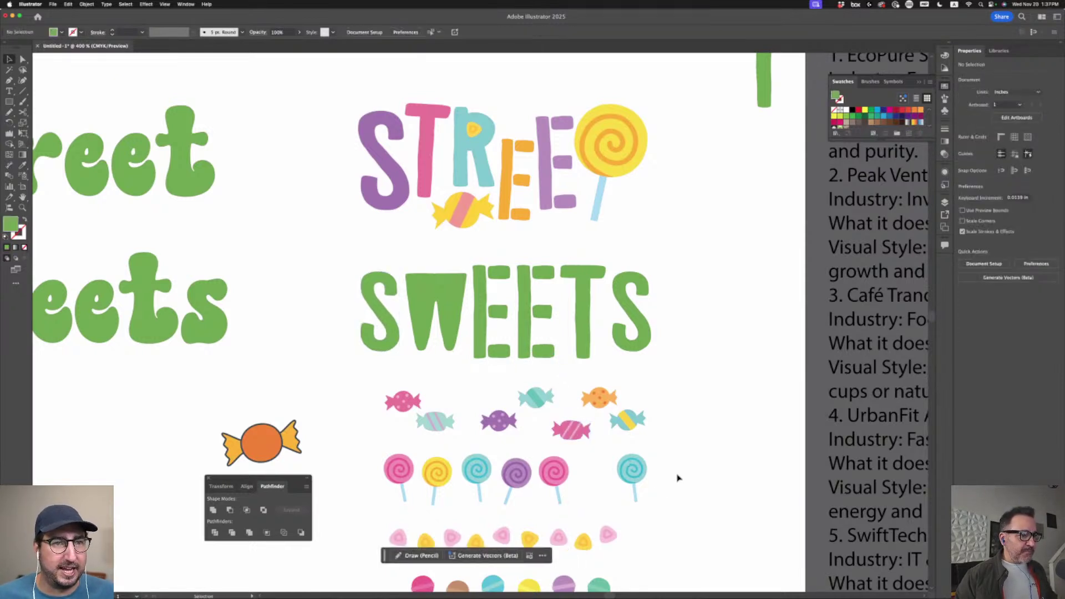
# Try placing the green lollipop over the T of SWEETS, and undo the move
pyautogui.moveTo(678, 472); pyautogui.dragTo(675, 416)
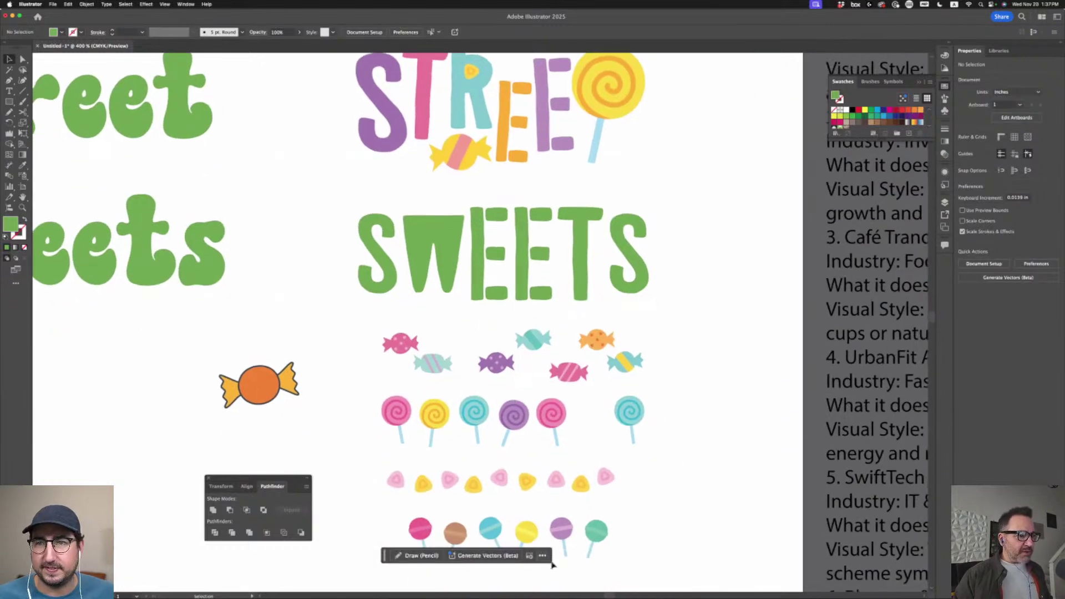
pyautogui.moveTo(607, 530); pyautogui.dragTo(568, 209)
pyautogui.press('super+z')
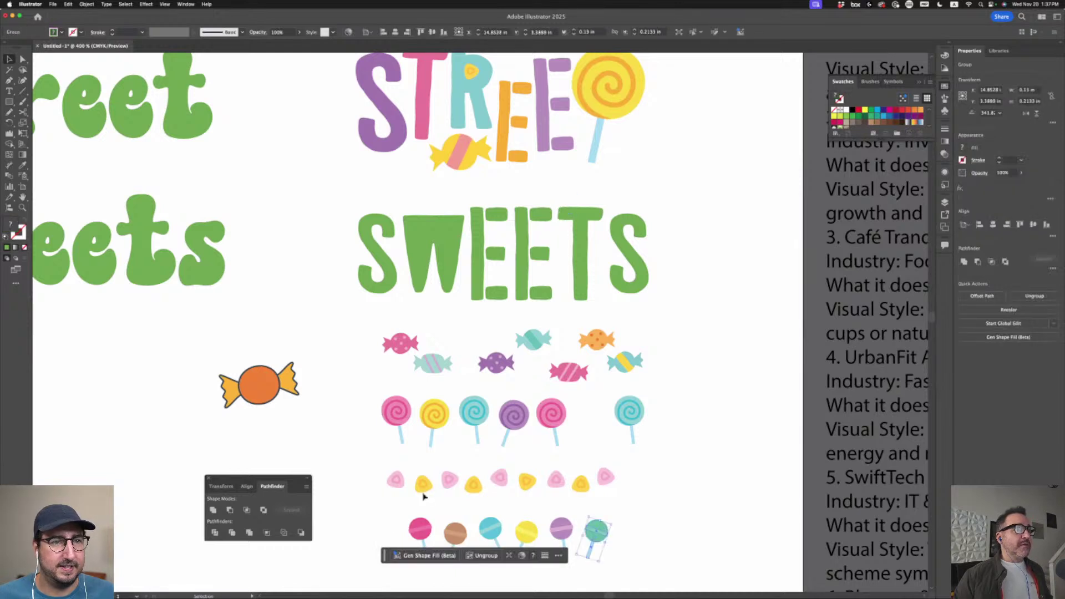
# Move the bright pink striped lollipop to the end of SWEETS and delete the T so the lollipop replaces it
pyautogui.moveTo(420, 531); pyautogui.dragTo(617, 304)
pyautogui.click(590, 235)
pyautogui.press('Delete')
pyautogui.moveTo(608, 208); pyautogui.dragTo(609, 203)
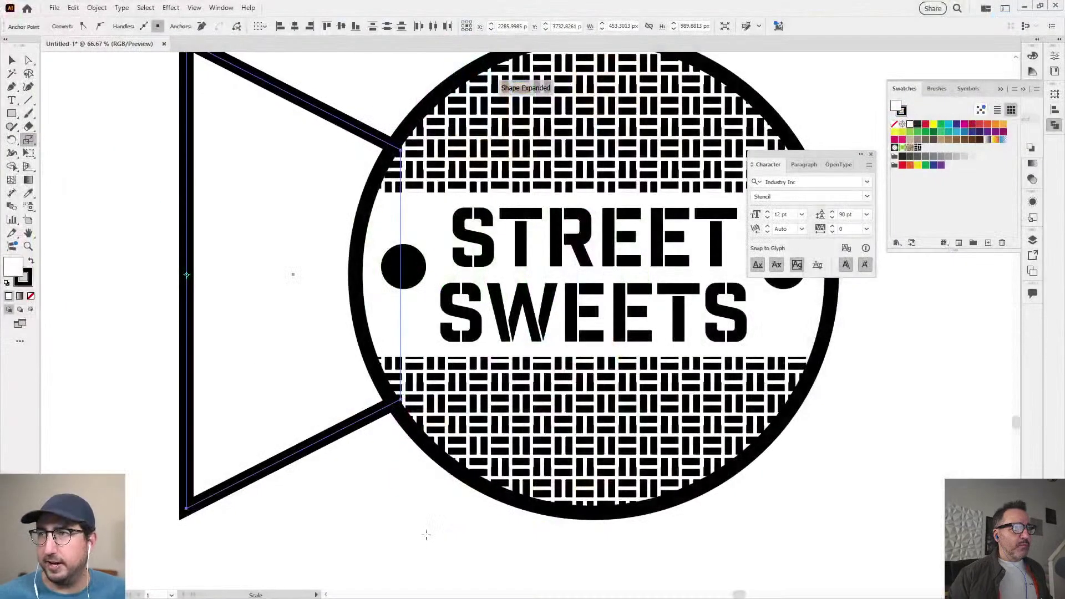
# Delete the outer vertical edge of the white trapezoid wrapper beside the badge, leaving its slanted sides open
pyautogui.press('v')
pyautogui.hotkey('ctrl', '-')
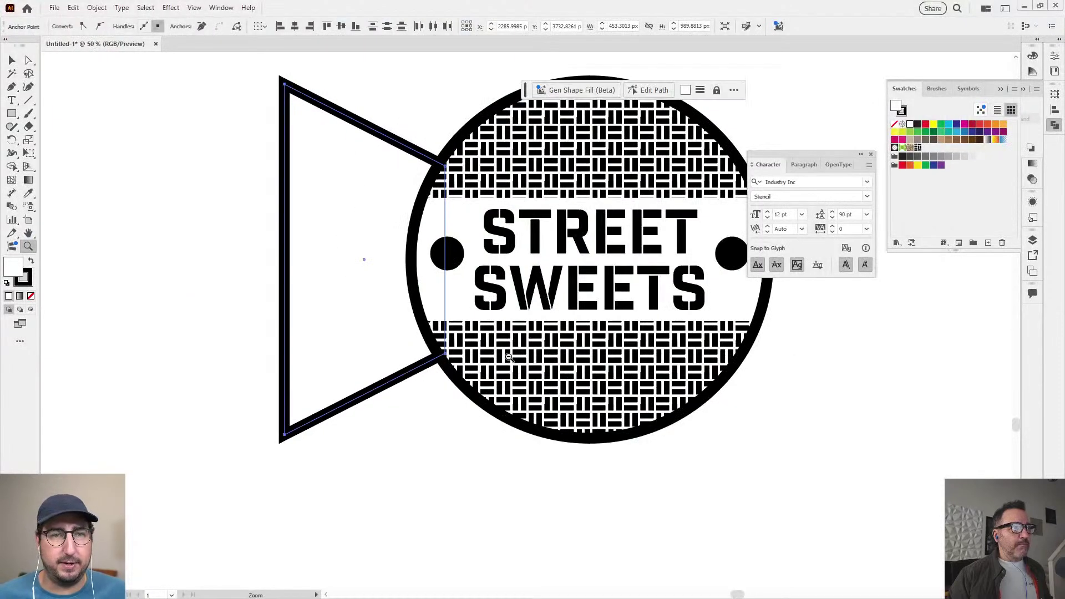
pyautogui.click(282, 183)
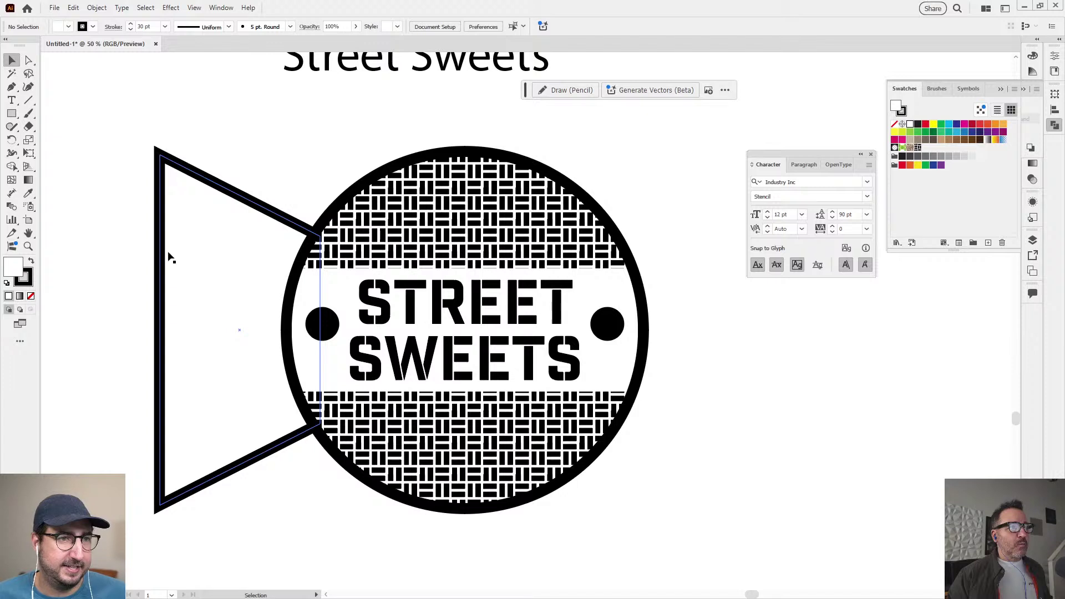
pyautogui.press('a')
pyautogui.moveTo(124, 227); pyautogui.dragTo(216, 321)
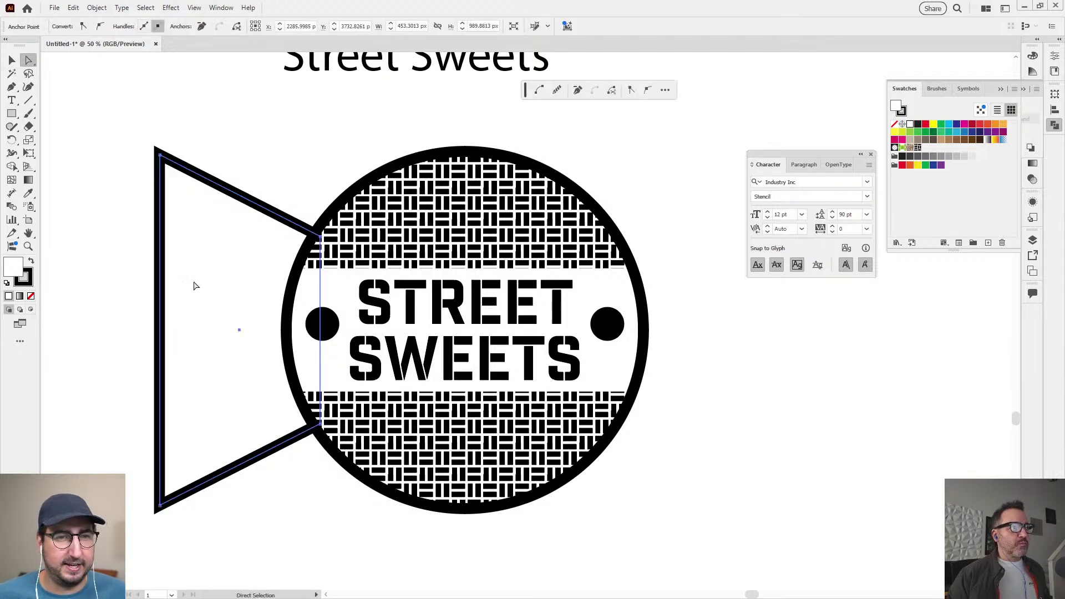
pyautogui.press('Delete')
pyautogui.press('v')
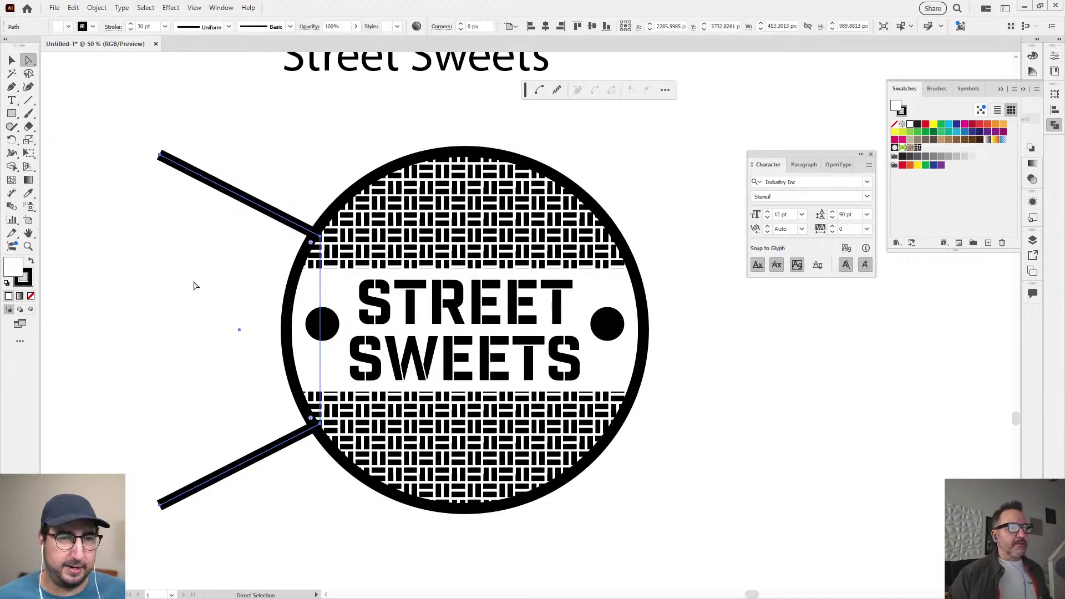
# Draw a straight vertical line about 990 px long just outside the open ends of the wrapper shape
pyautogui.press('p')
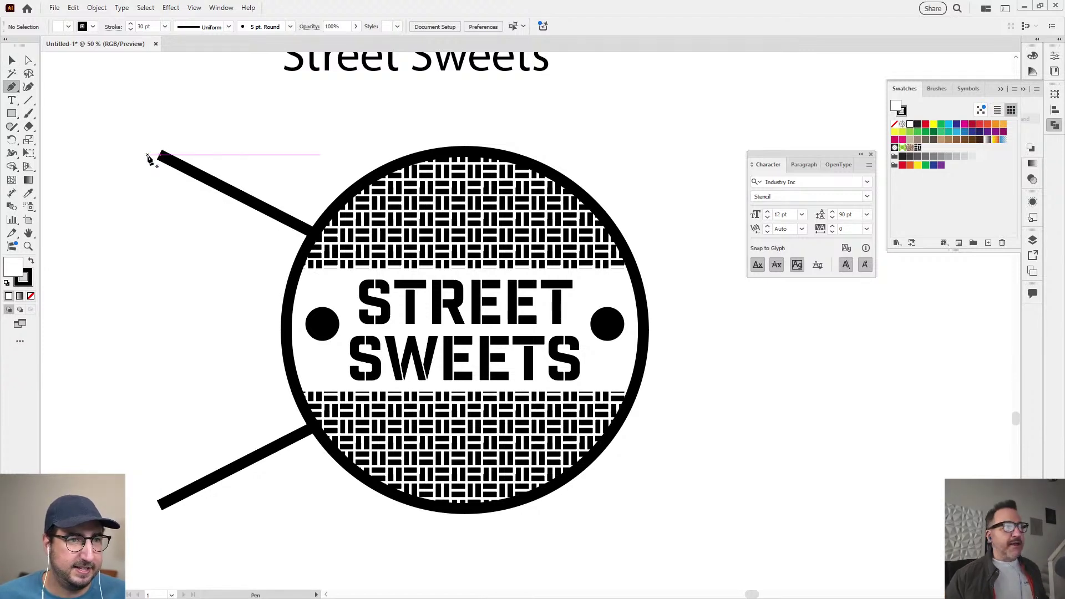
pyautogui.click(147, 155)
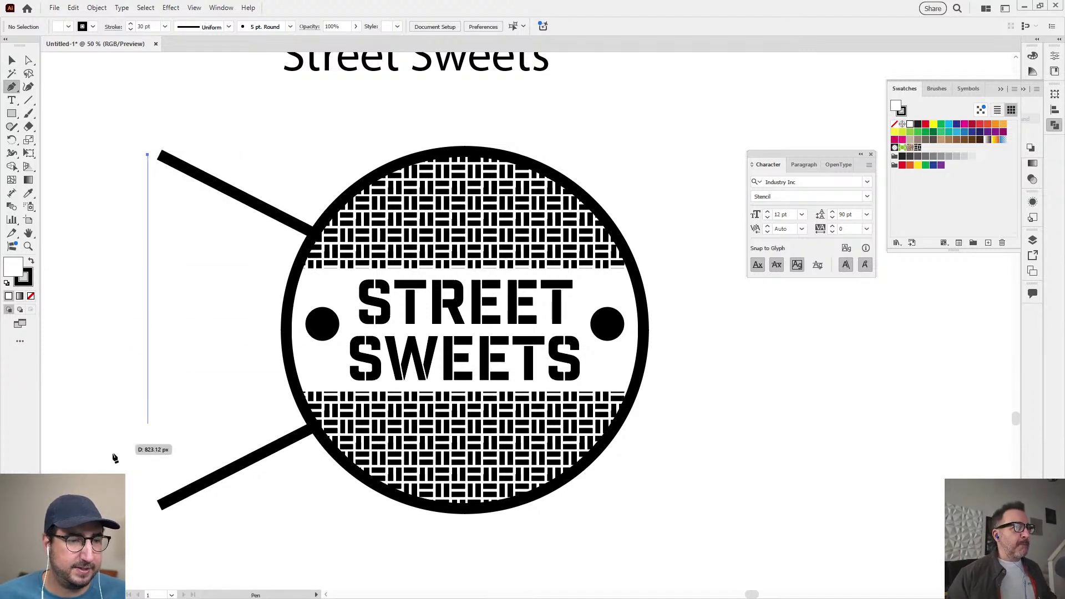
pyautogui.click(147, 505)
pyautogui.press('v')
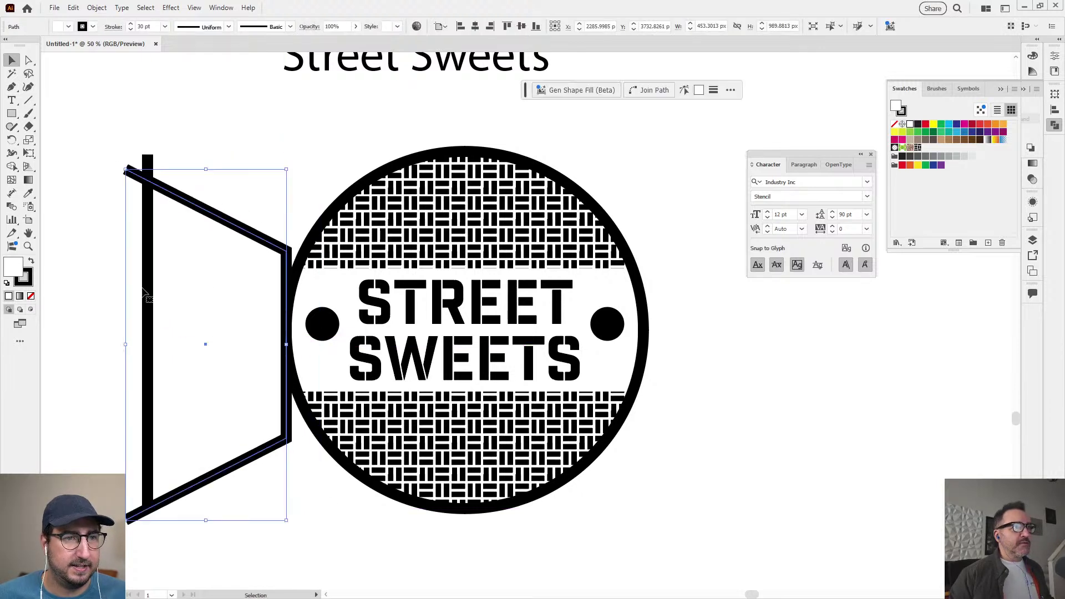
# Apply a Zig Zag effect to the vertical line with preview on and an absolute size of 80 px
pyautogui.click(170, 7)
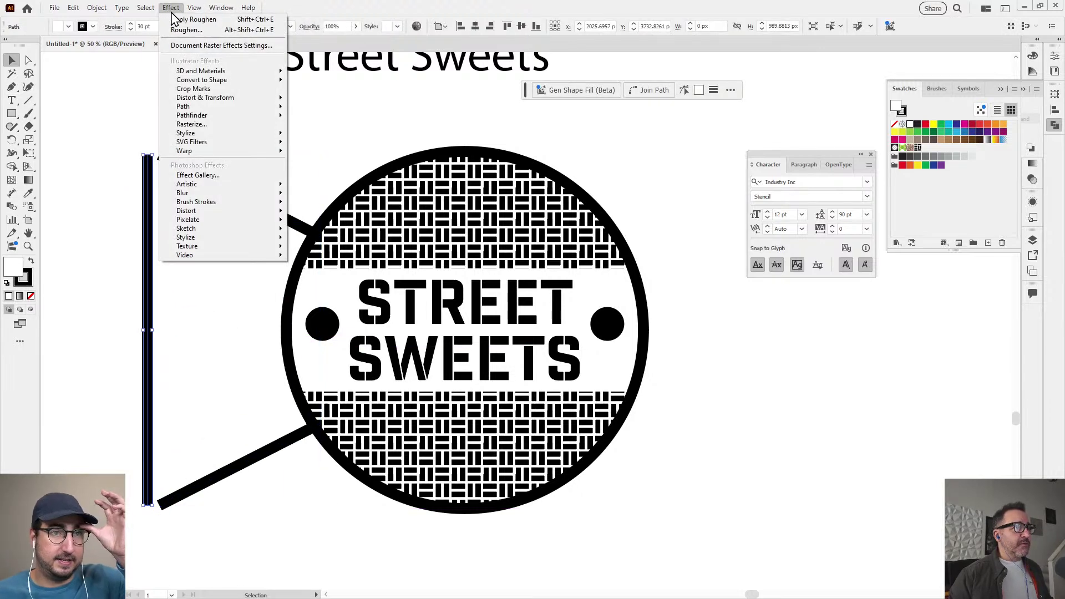
pyautogui.moveTo(246, 105)
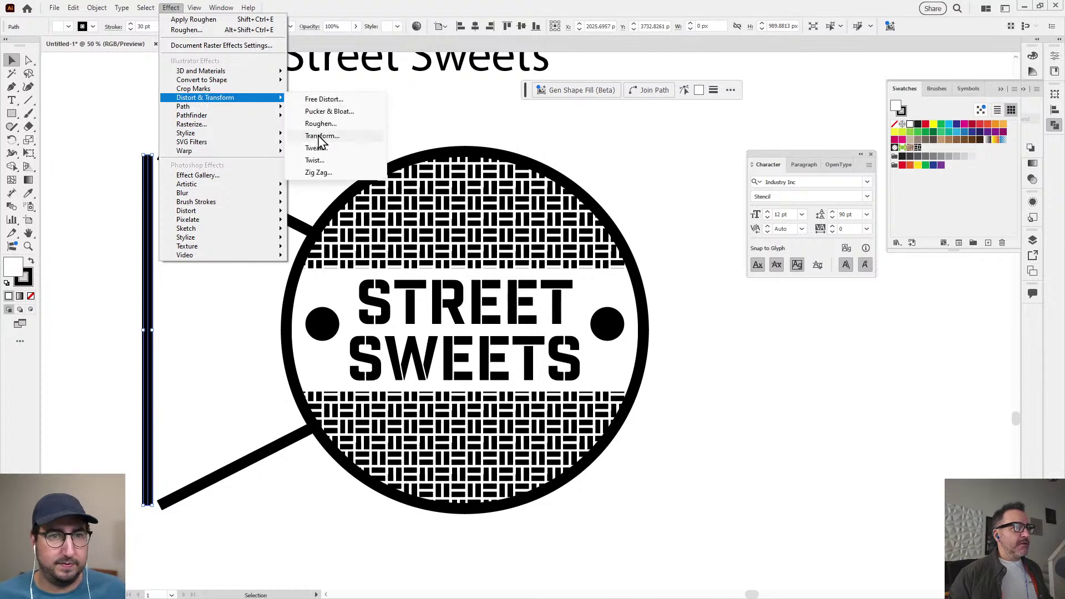
pyautogui.click(319, 173)
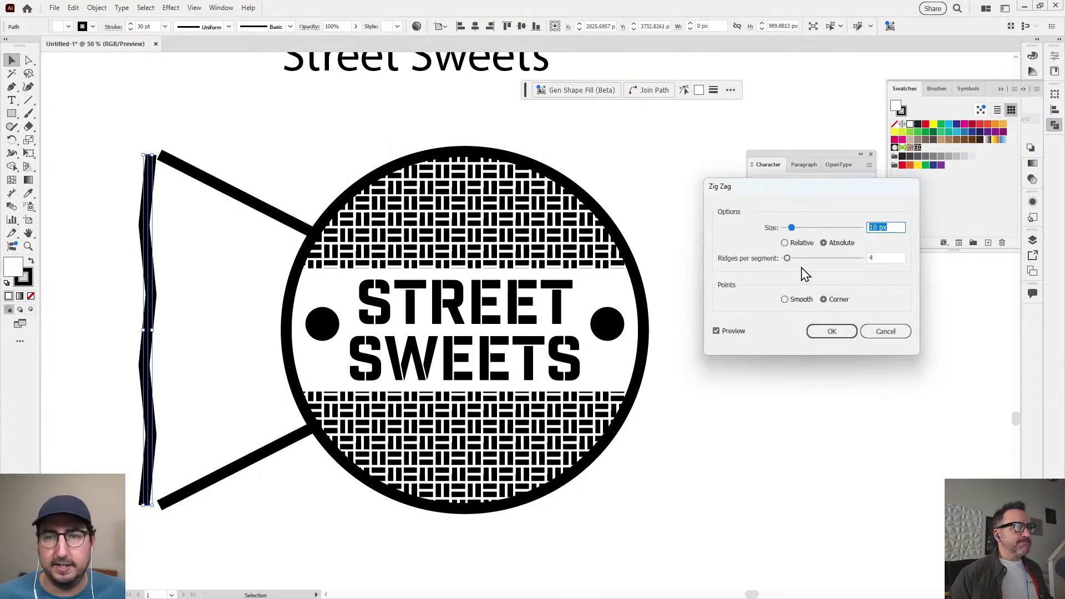
pyautogui.hotkey('shift', 'Up')
pyautogui.hotkey('shift', 'Up')
pyautogui.hotkey('shift', 'Up')
pyautogui.hotkey('shift', 'Up')
pyautogui.hotkey('shift', 'Up')
pyautogui.hotkey('shift', 'Up')
pyautogui.hotkey('shift', 'Up')
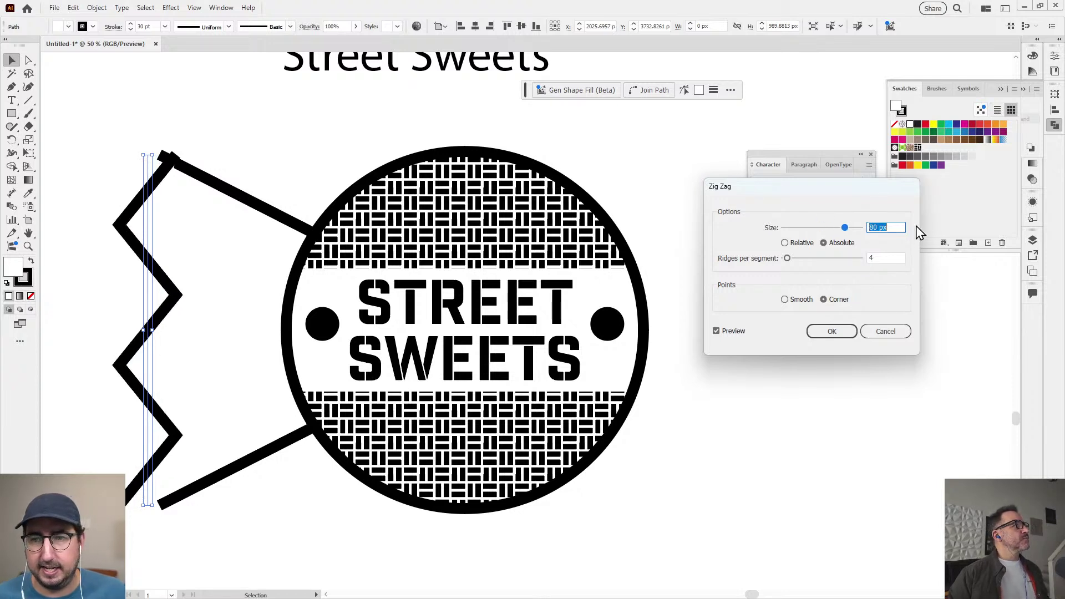
# Set the Zig Zag to 5 ridges per segment, reduce its size to 60 px, and apply the effect
pyautogui.click(882, 257)
pyautogui.press('Up')
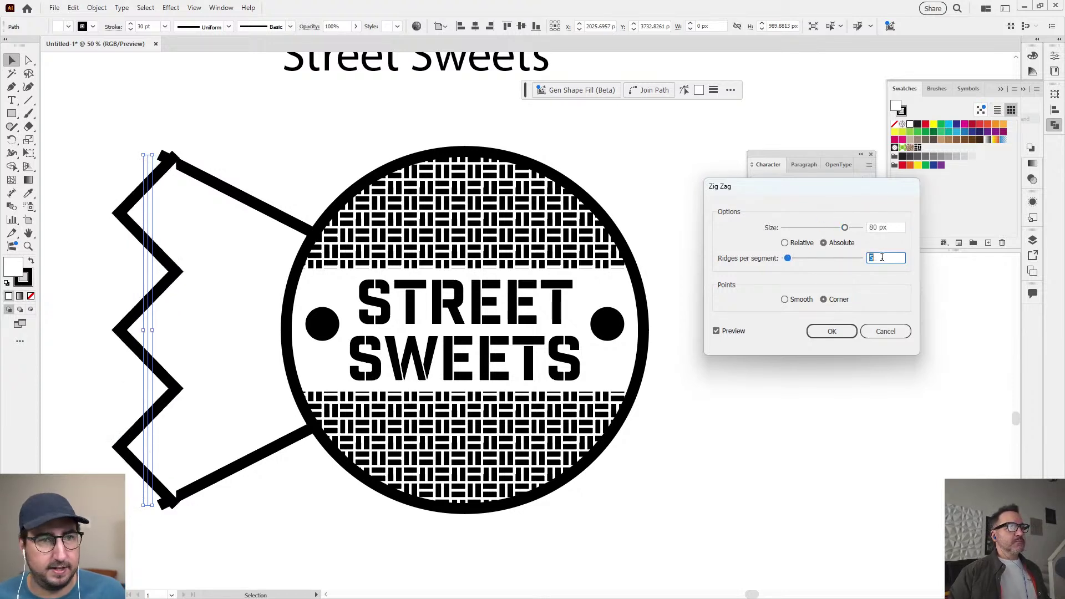
pyautogui.click(886, 227)
pyautogui.hotkey('shift', 'Down')
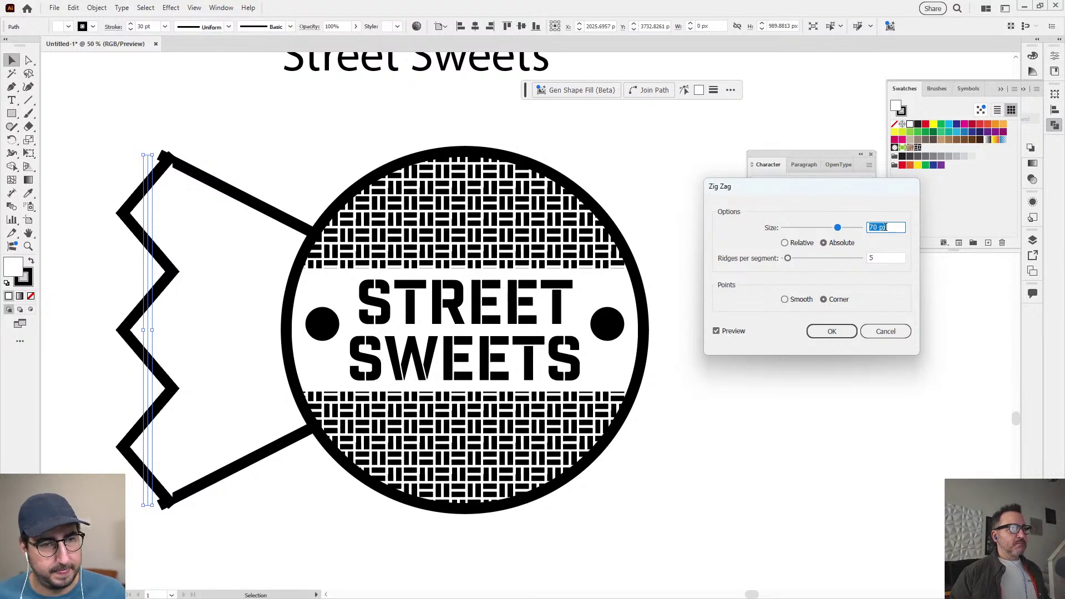
pyautogui.hotkey('shift', 'Down')
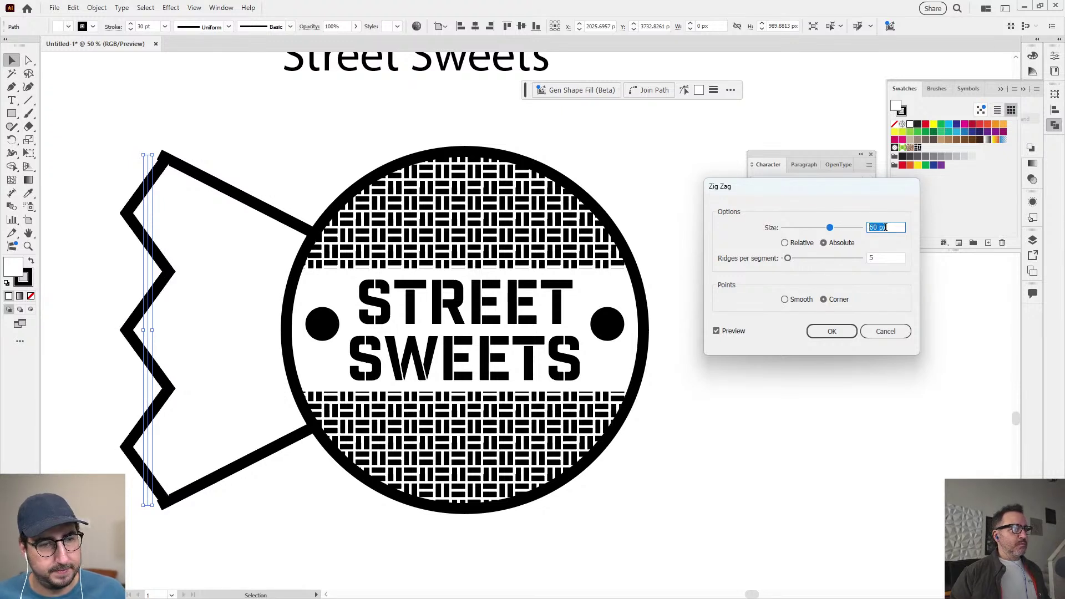
pyautogui.click(838, 333)
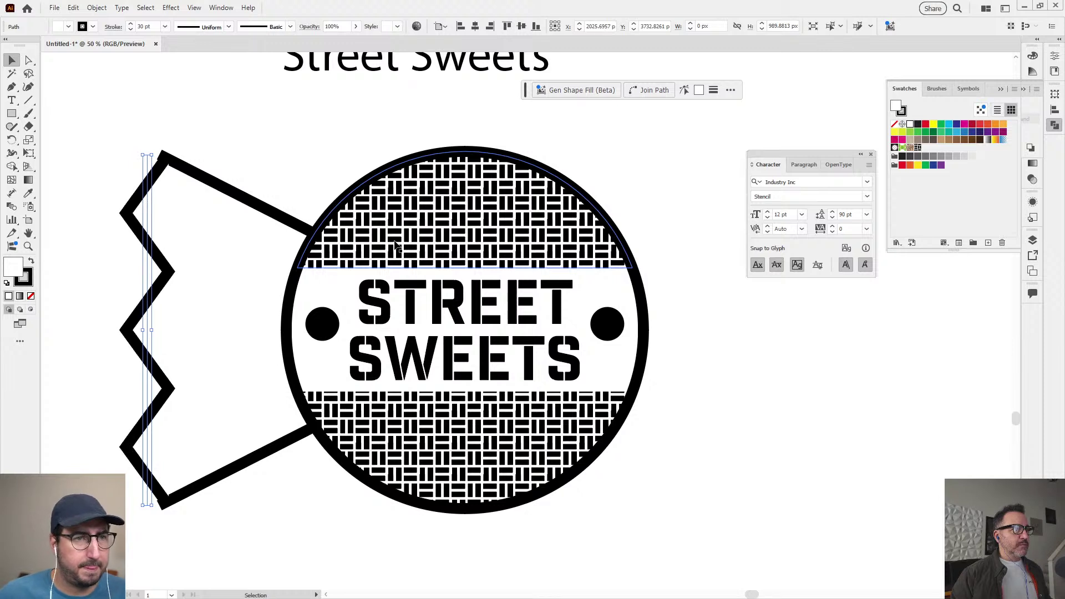
# Remove the fill from the zigzag line and nudge it slightly left to line up with the wrapper's slanted sides
pyautogui.press('/')
pyautogui.press('Left')
pyautogui.press('Left')
pyautogui.press('Left')
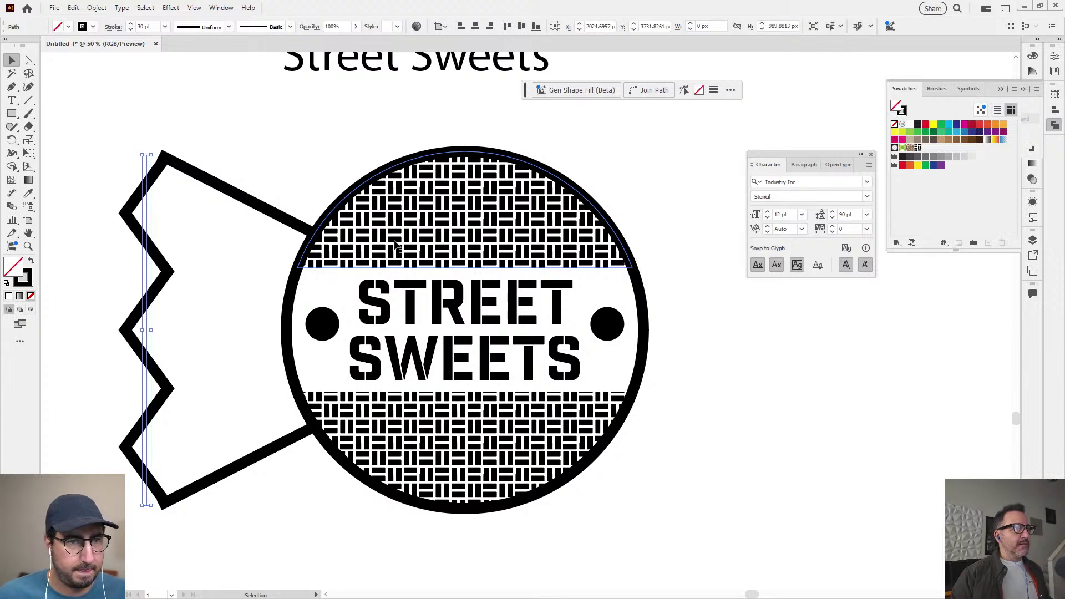
pyautogui.press('Down')
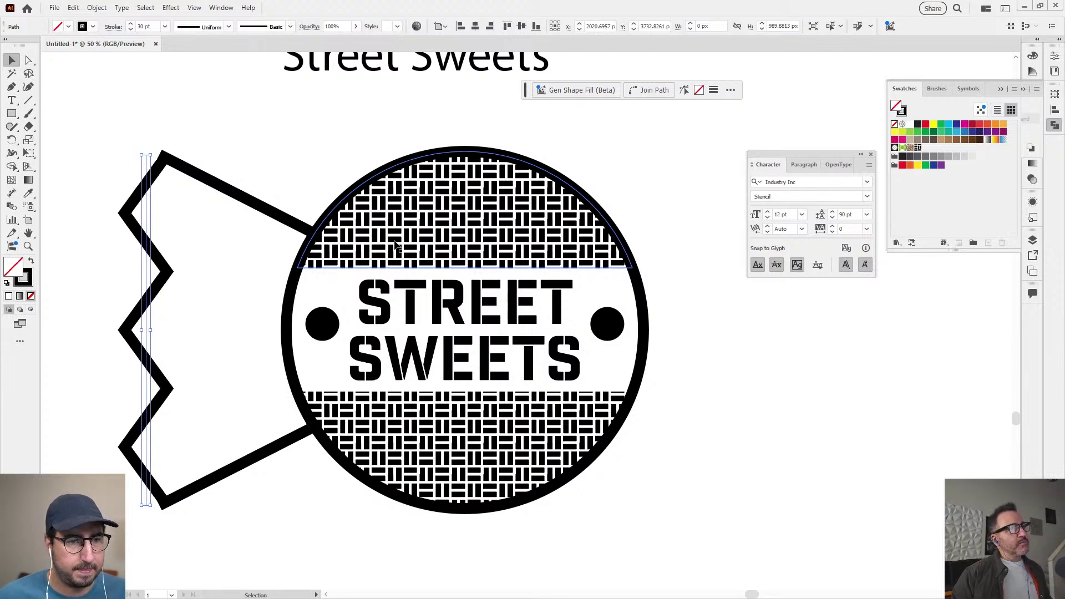
# Select the zigzag line together with the open trapezoid and group them into one candy wrapper end
pyautogui.click(292, 154)
pyautogui.press('z')
pyautogui.moveTo(375, 233); pyautogui.dragTo(326, 232)
pyautogui.press('v')
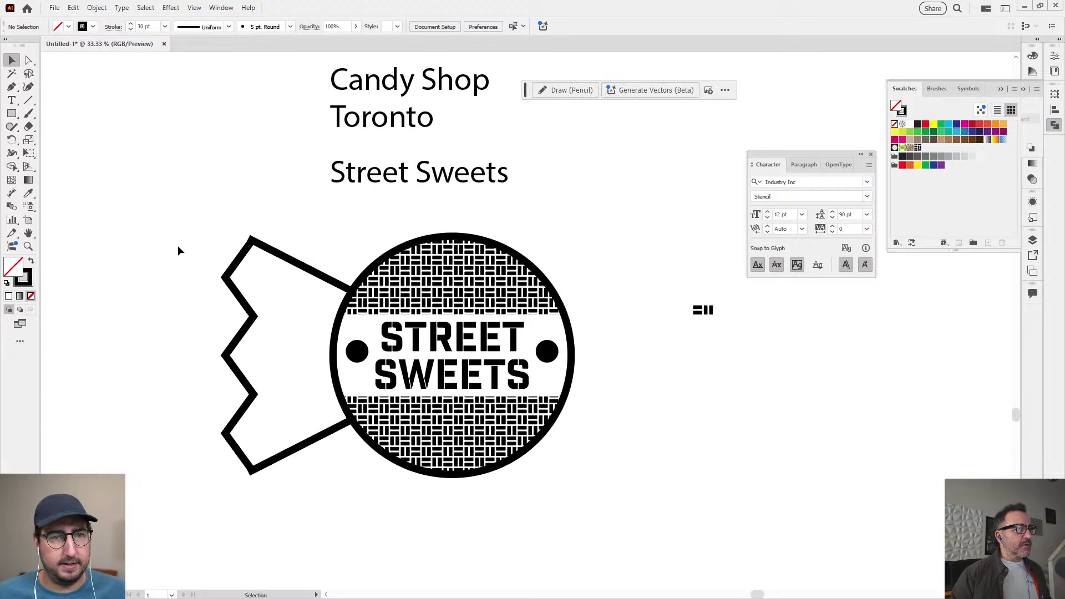
pyautogui.moveTo(178, 247); pyautogui.dragTo(285, 361)
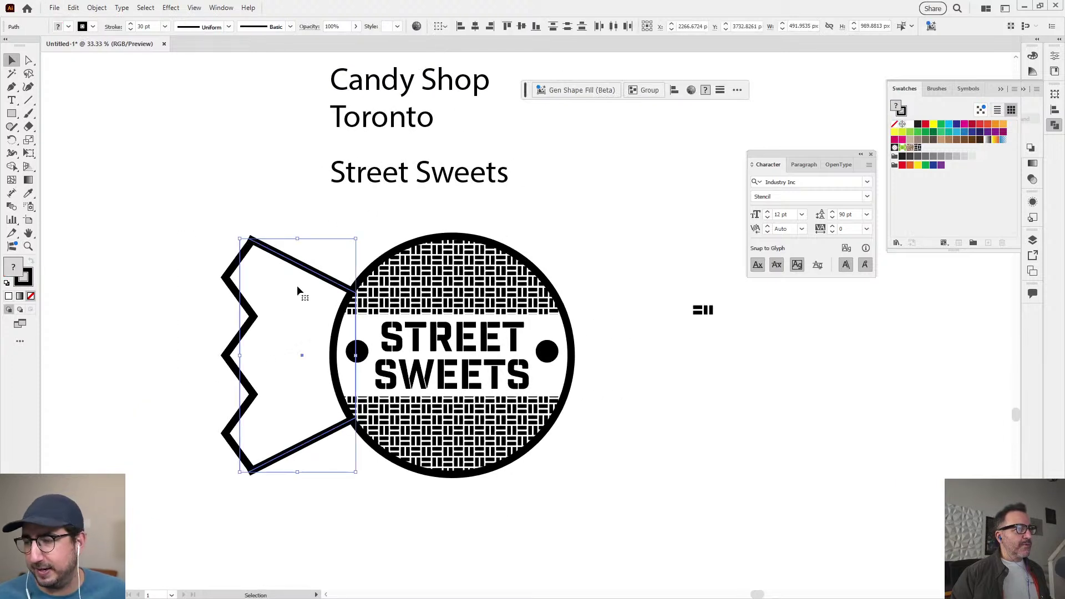
pyautogui.hotkey('ctrl', 'g')
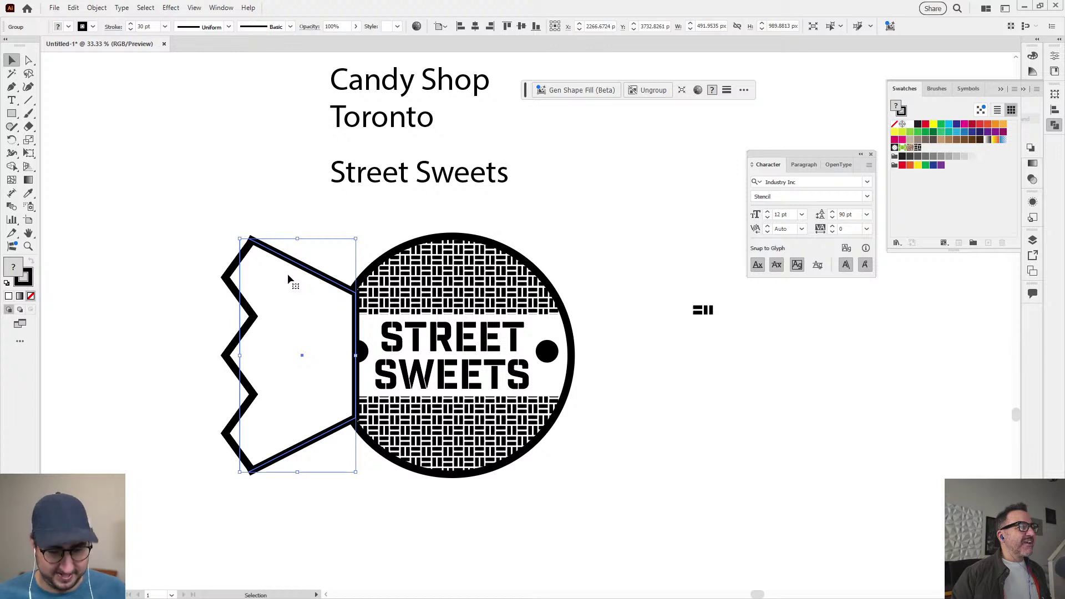
# Add a mirrored copy of the candy wrapper end on the opposite side of the badge and group both ends
pyautogui.press('r')
pyautogui.moveTo(245, 166); pyautogui.dragTo(375, 525)
pyautogui.press('v')
pyautogui.moveTo(346, 316); pyautogui.dragTo(588, 309)
pyautogui.keyDown('shift'); pyautogui.click(282, 303); pyautogui.keyUp('shift')
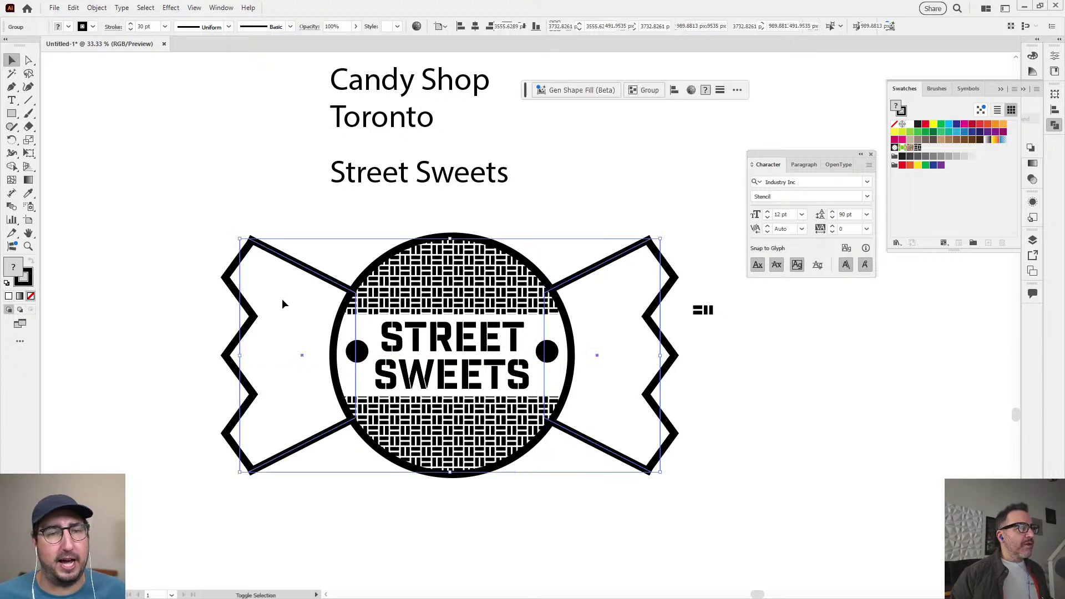
pyautogui.hotkey('ctrl', 'g')
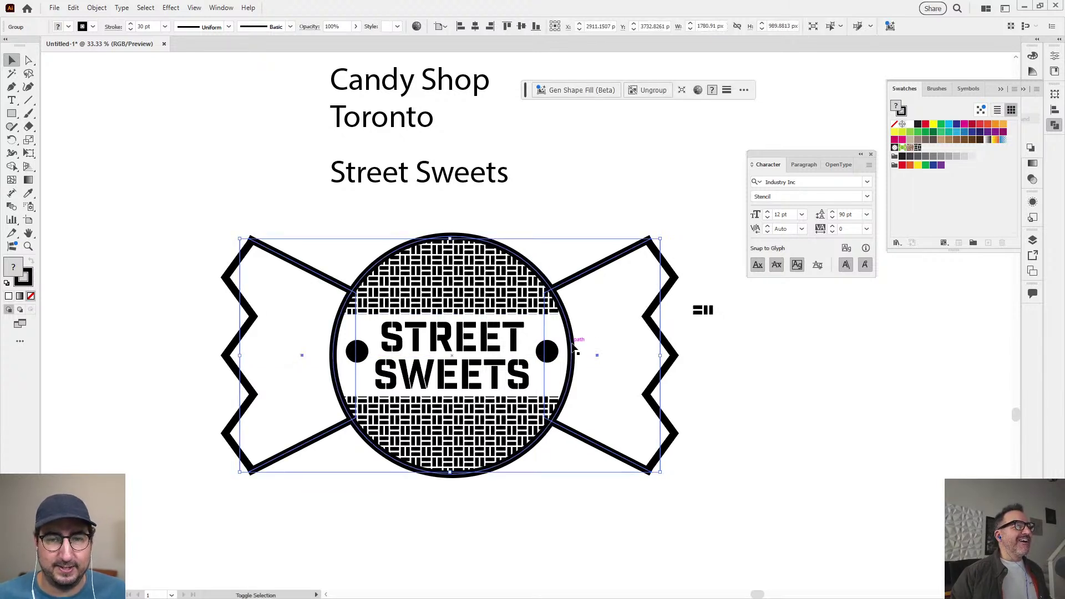
# Center the grouped wrapper ends horizontally on the badge's outer circle, keeping the circle in place as the key object
pyautogui.keyDown('shift'); pyautogui.click(575, 348); pyautogui.keyUp('shift')
pyautogui.click(575, 348)
pyautogui.click(475, 26)
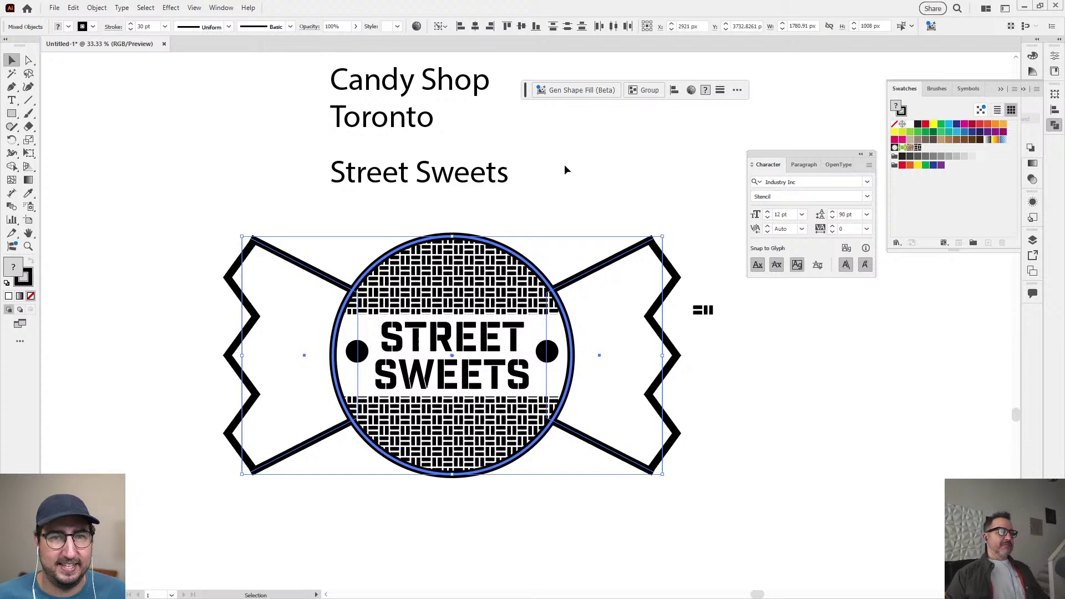
pyautogui.click(565, 165)
# Try narrowing the grouped wrapper ends toward the badge, and undo the change
pyautogui.click(254, 330)
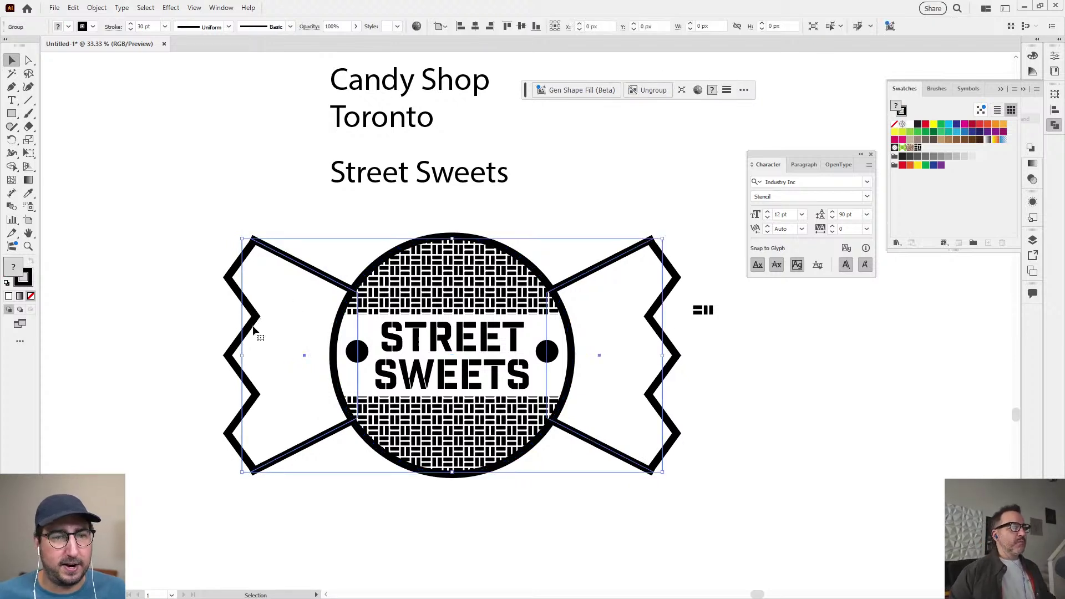
pyautogui.moveTo(242, 355); pyautogui.dragTo(282, 354)
pyautogui.click(691, 360)
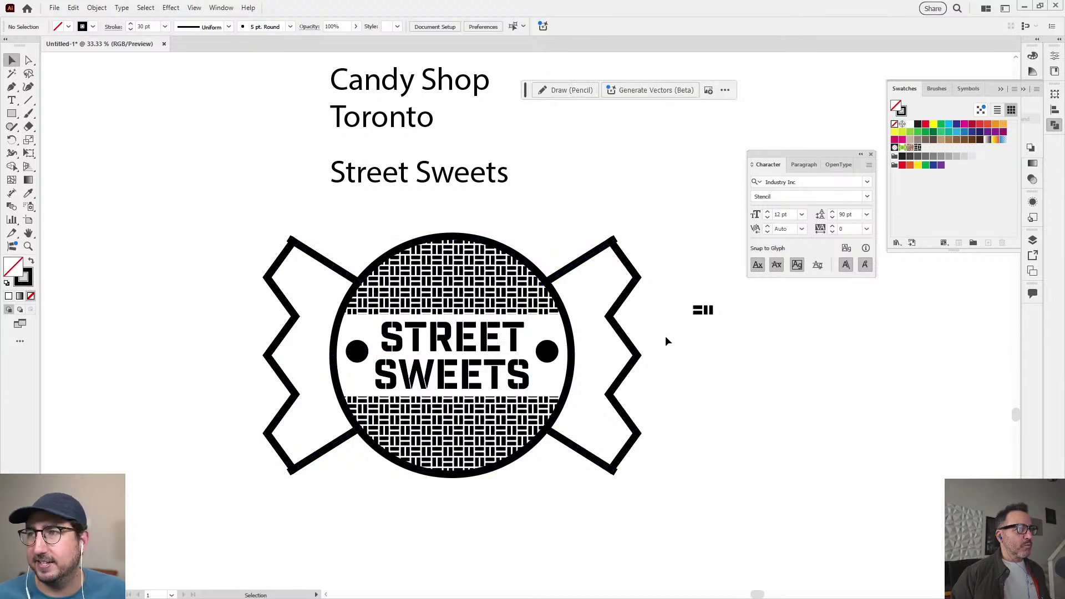
pyautogui.click(309, 268)
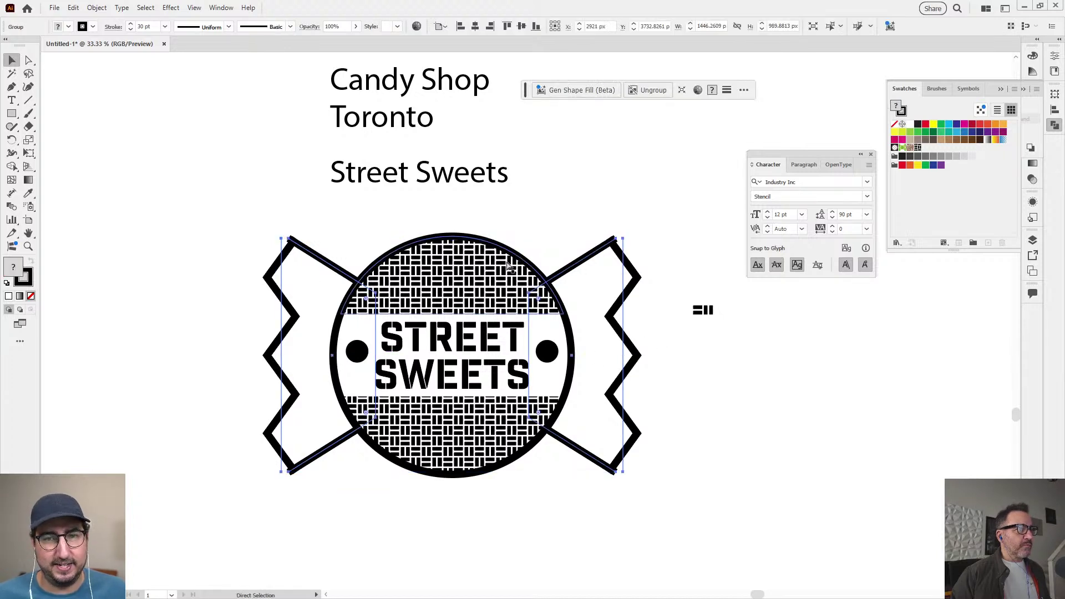
pyautogui.hotkey('ctrl', 'z')
# Expand the appearance of the grouped wrapper ends, and expand their fills and strokes into outlined shapes
pyautogui.click(96, 7)
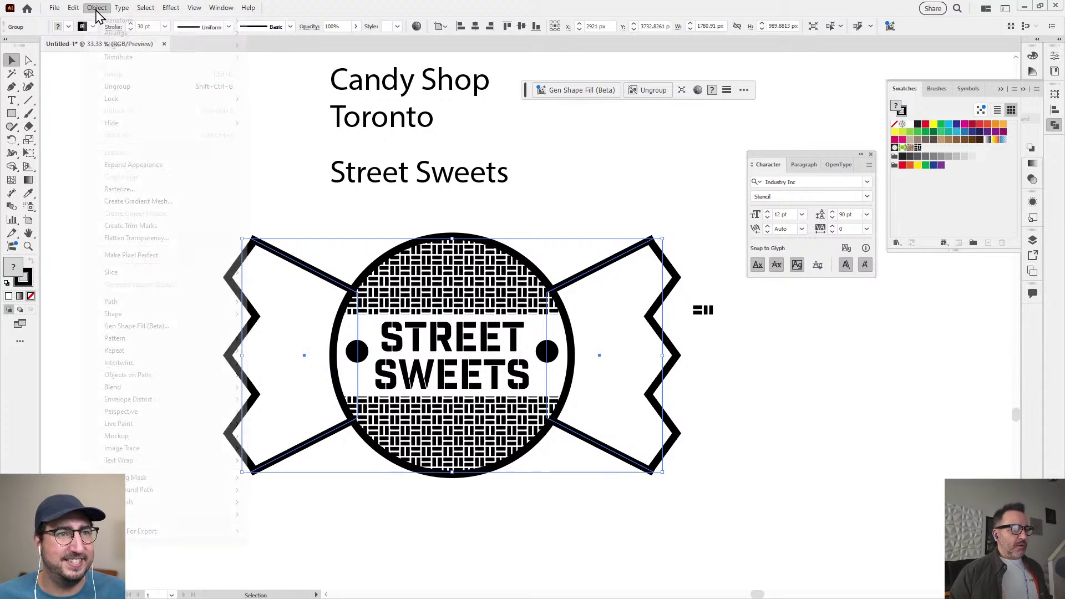
pyautogui.click(141, 165)
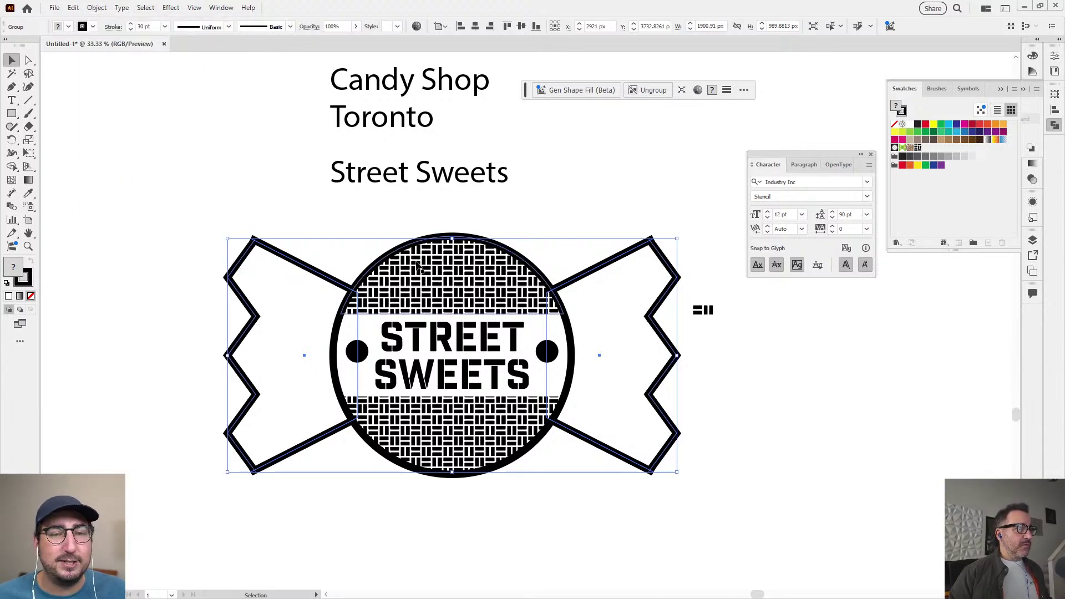
pyautogui.click(96, 8)
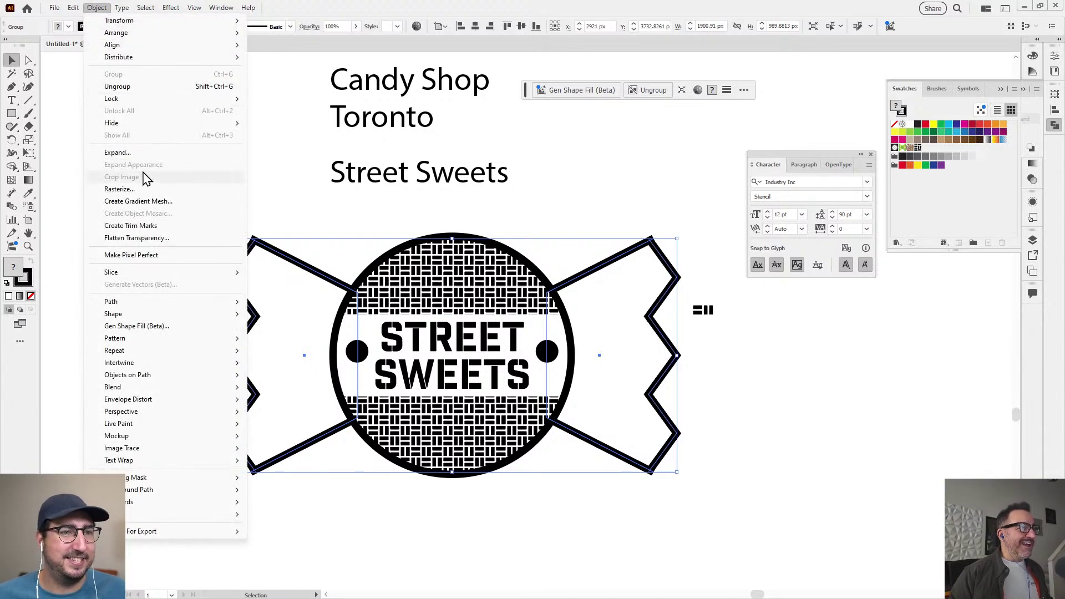
pyautogui.click(145, 153)
pyautogui.press('Return')
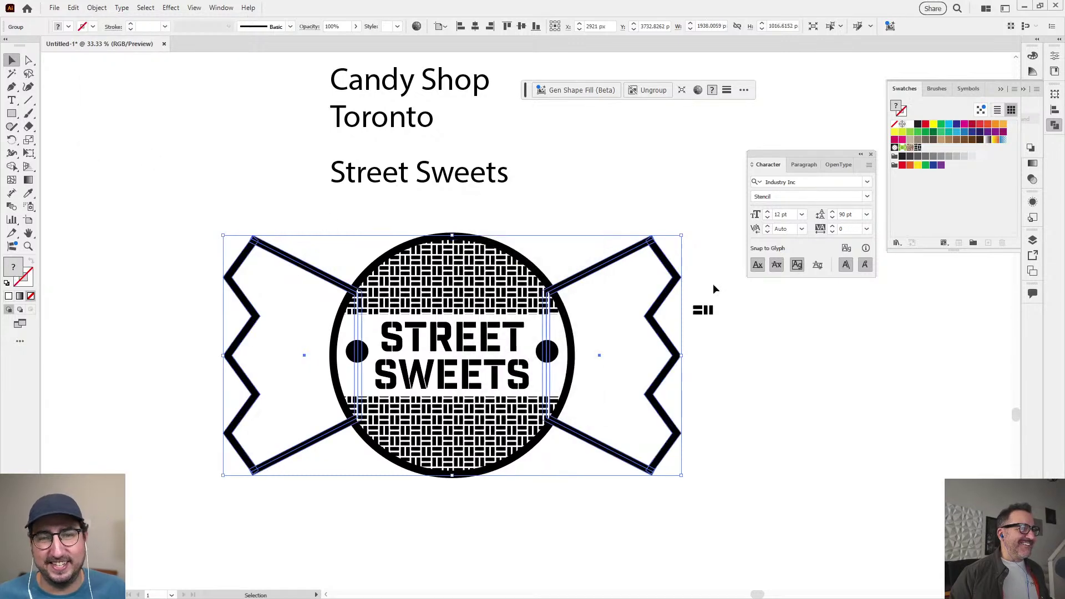
# Scale the expanded wrapper ends about their center to about 72% width and 94% height
pyautogui.press('s')
pyautogui.moveTo(713, 203); pyautogui.dragTo(638, 207)
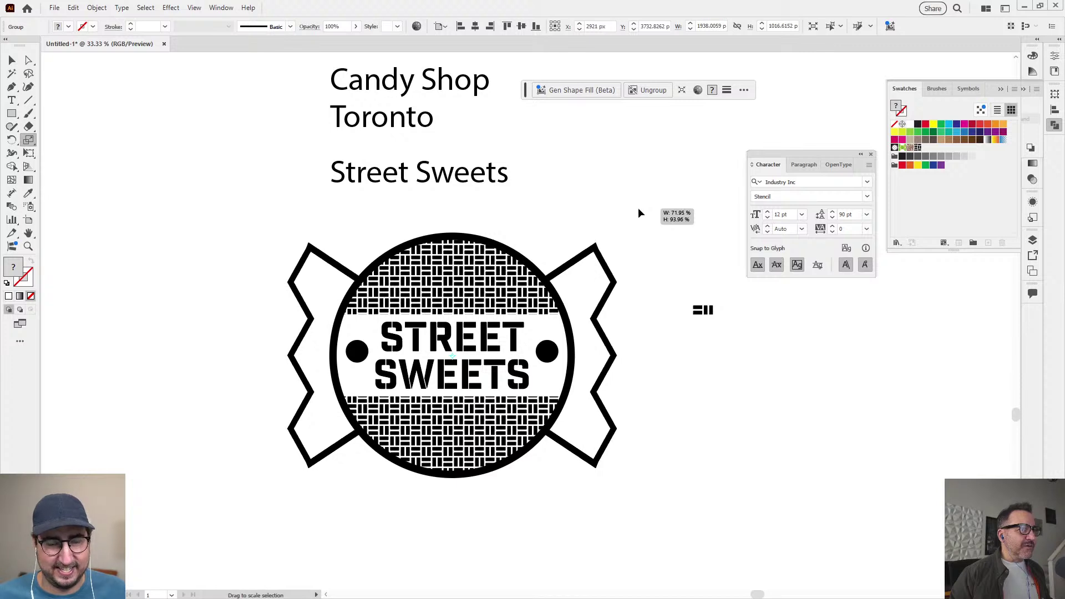
pyautogui.press('v')
pyautogui.click(638, 221)
# Select the whole wrapped candy badge and place a duplicate of it below the original
pyautogui.moveTo(195, 244); pyautogui.dragTo(641, 498)
pyautogui.press('space')
pyautogui.moveTo(638, 497); pyautogui.dragTo(593, 281)
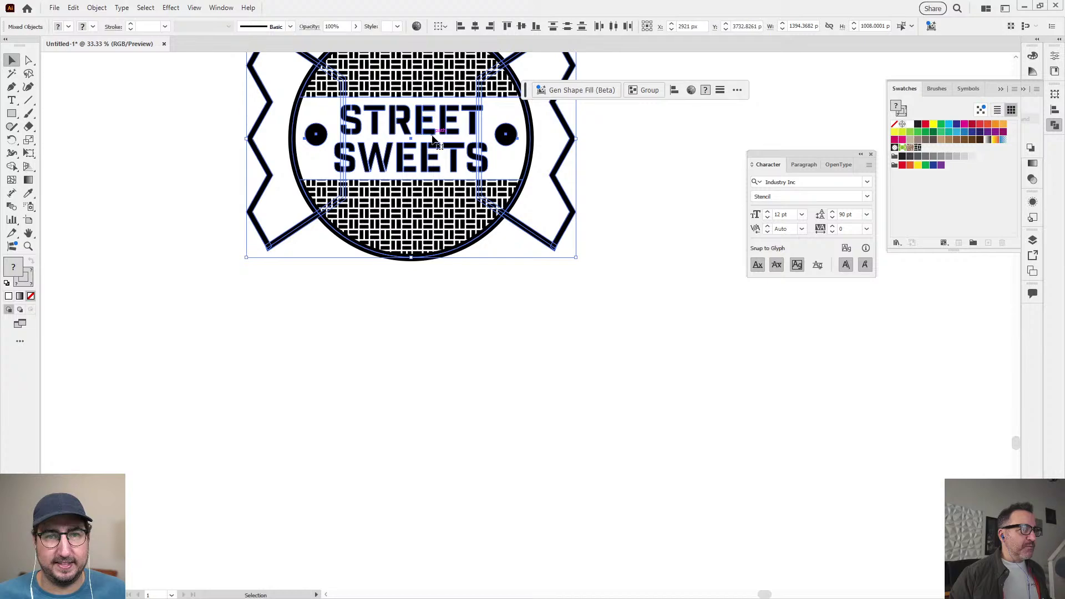
pyautogui.keyDown('alt'); pyautogui.moveTo(447, 126); pyautogui.dragTo(451, 440); pyautogui.keyUp('alt')
pyautogui.click(689, 358)
pyautogui.press('space')
pyautogui.moveTo(625, 397); pyautogui.dragTo(670, 350)
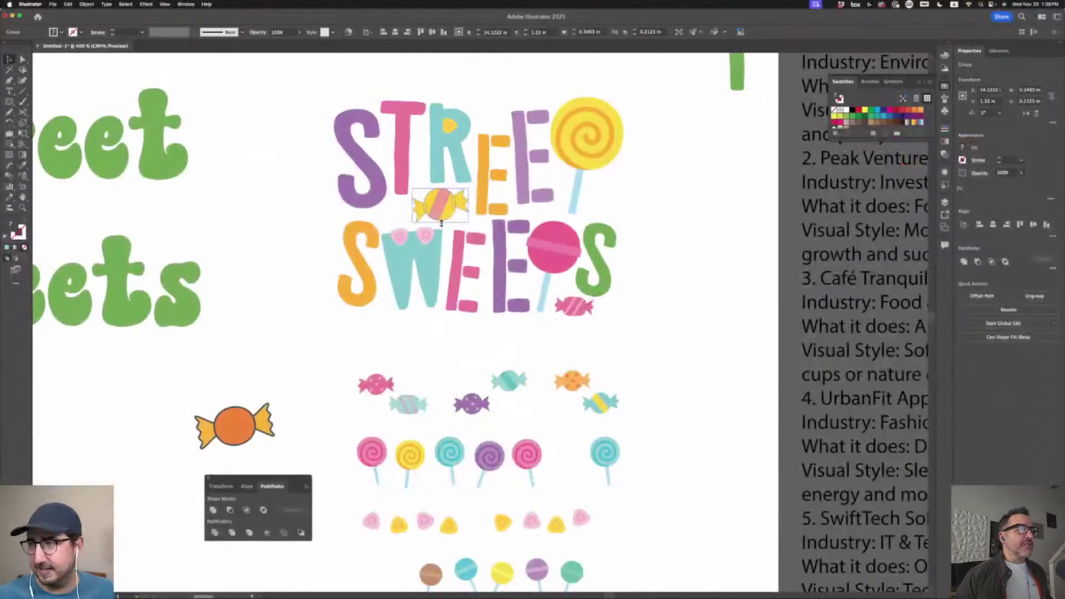
# Shrink the yellow candy between the lettering rows to about 0.31 × 0.19 in and move the spare pink dotted candy down beside the teal striped one
pyautogui.click(440, 222)
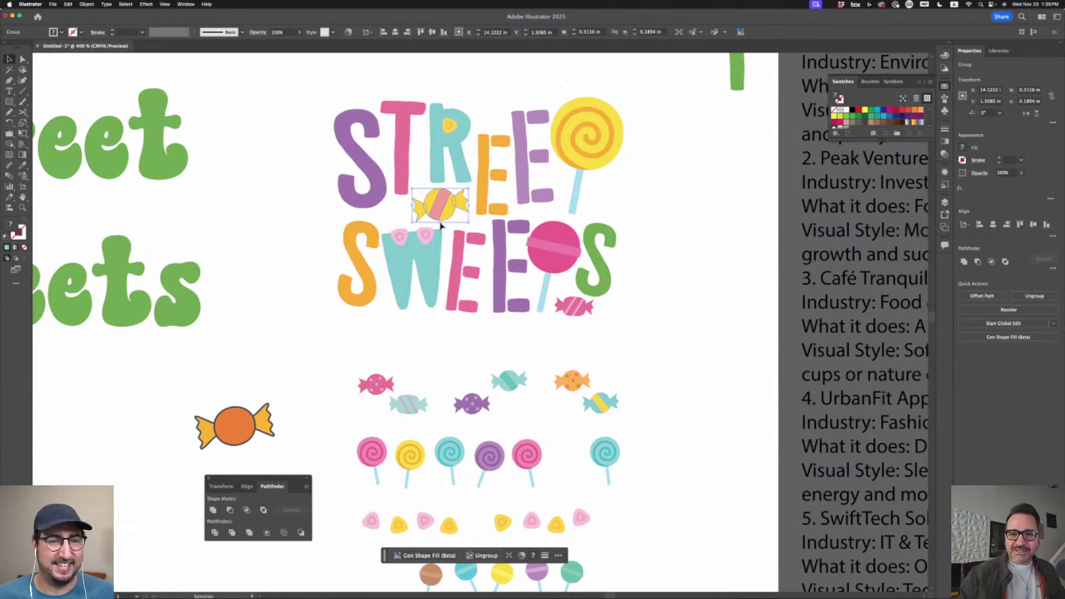
pyautogui.click(280, 252)
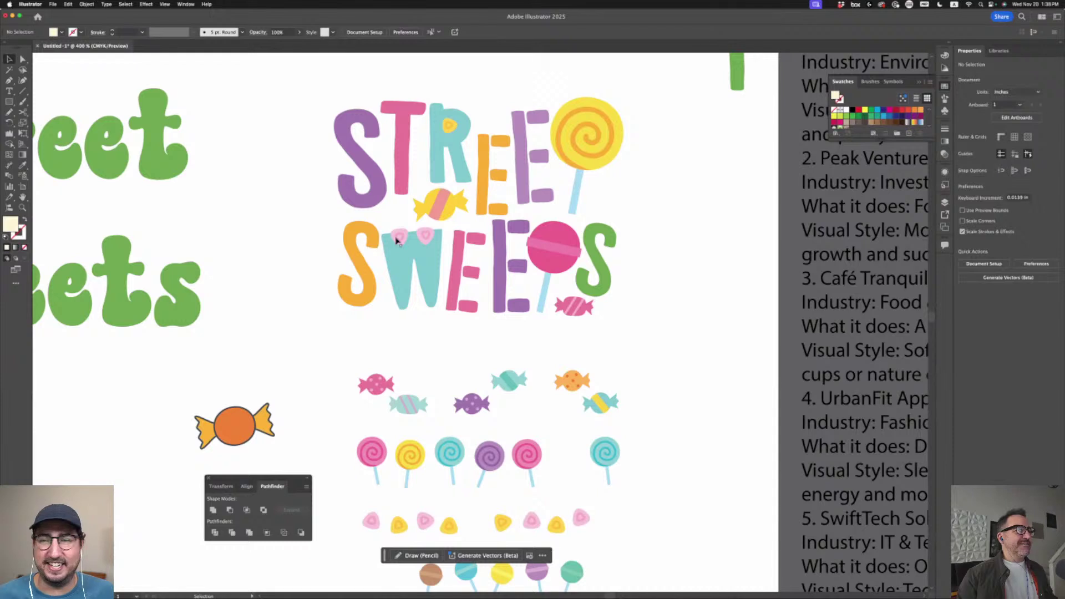
pyautogui.click(426, 235)
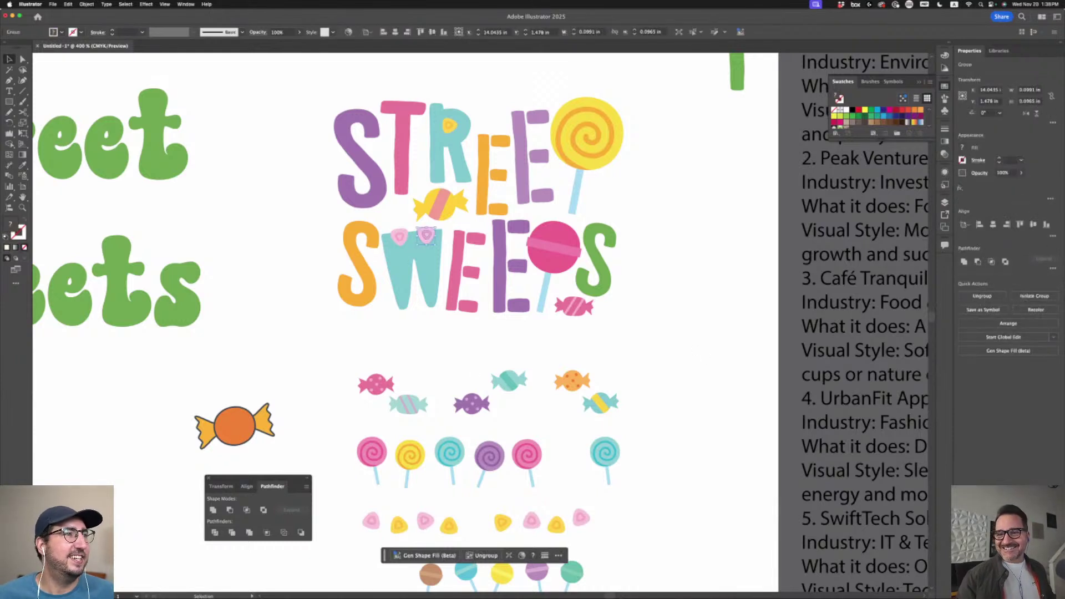
pyautogui.click(509, 336)
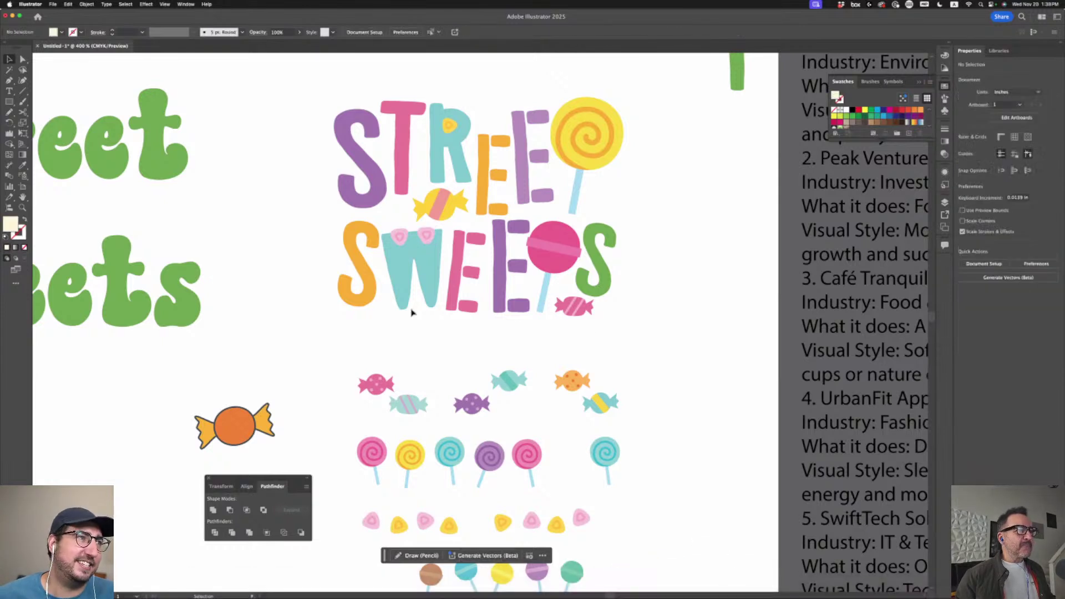
pyautogui.moveTo(380, 377); pyautogui.dragTo(383, 403)
pyautogui.click(327, 331)
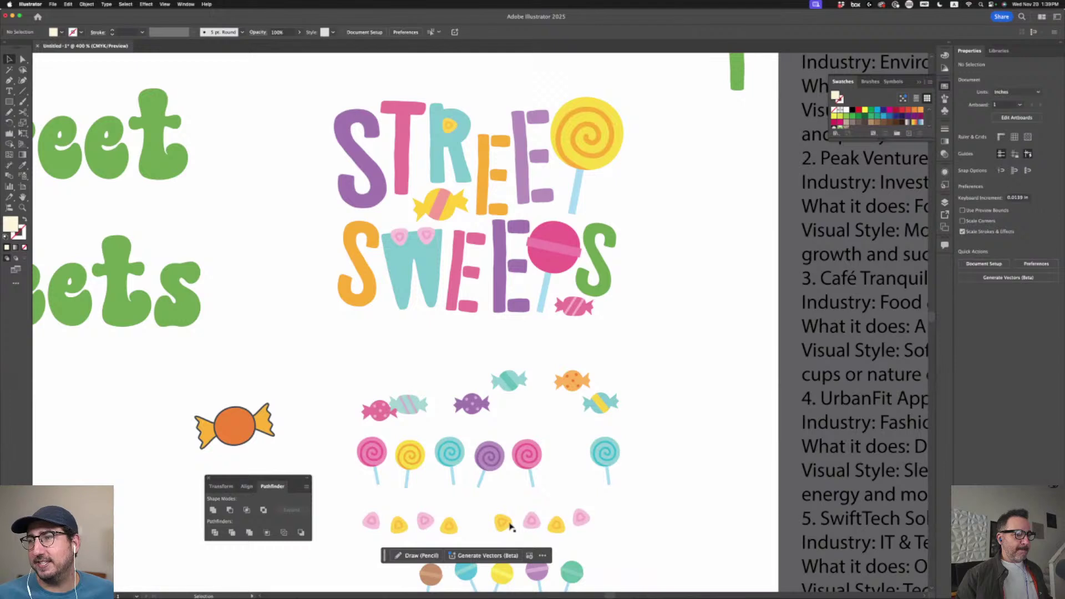
# Recolor the band across the pink lollipop in SWEETS with the darker fill 93345F
pyautogui.scroll(-1, 524, 510)
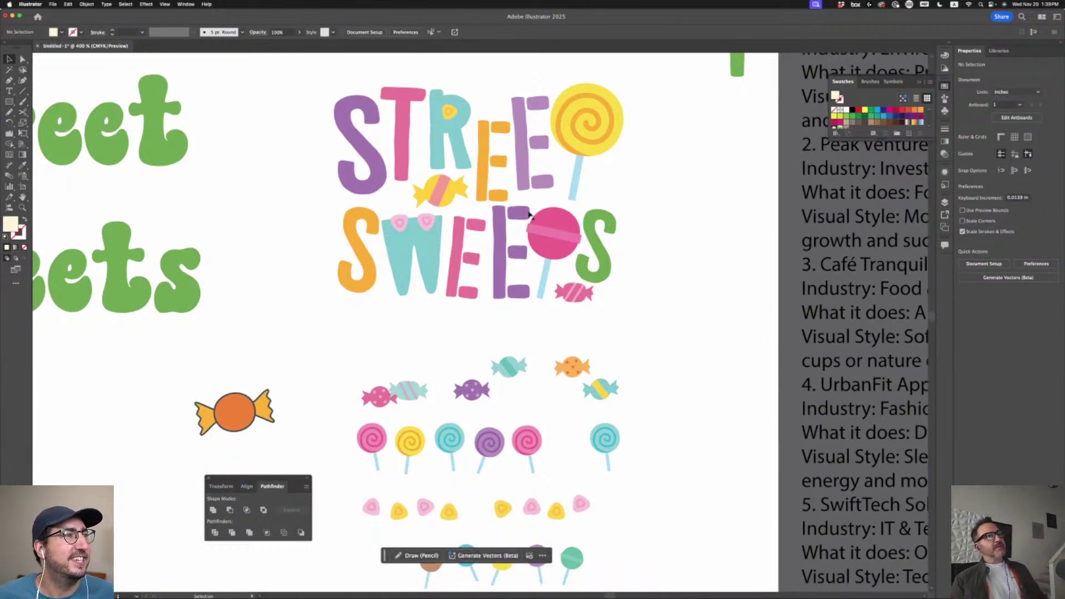
pyautogui.press('a')
pyautogui.click(555, 233)
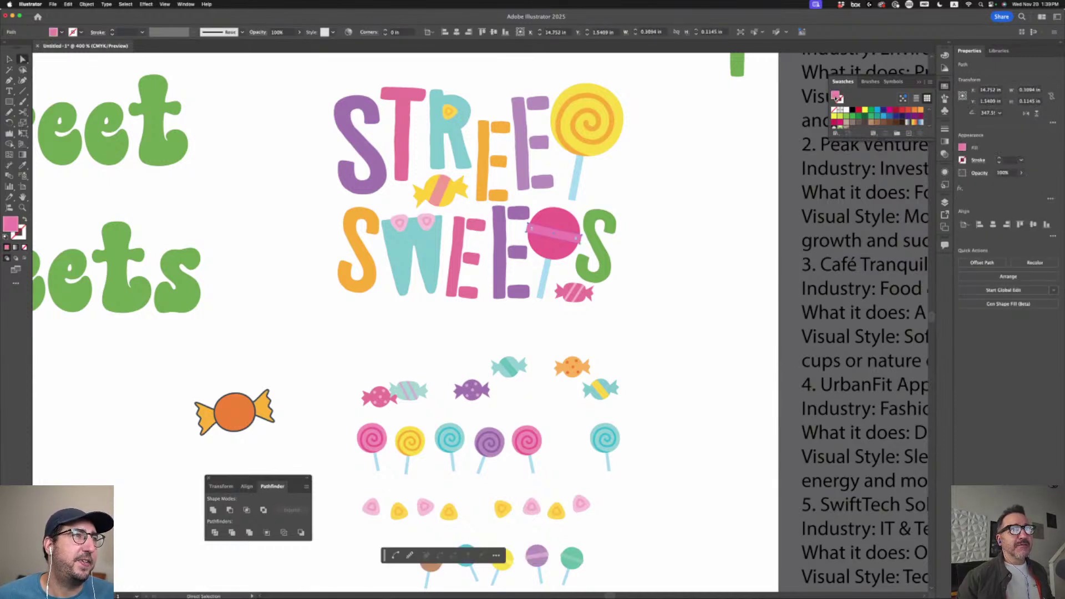
pyautogui.doubleClick(837, 96)
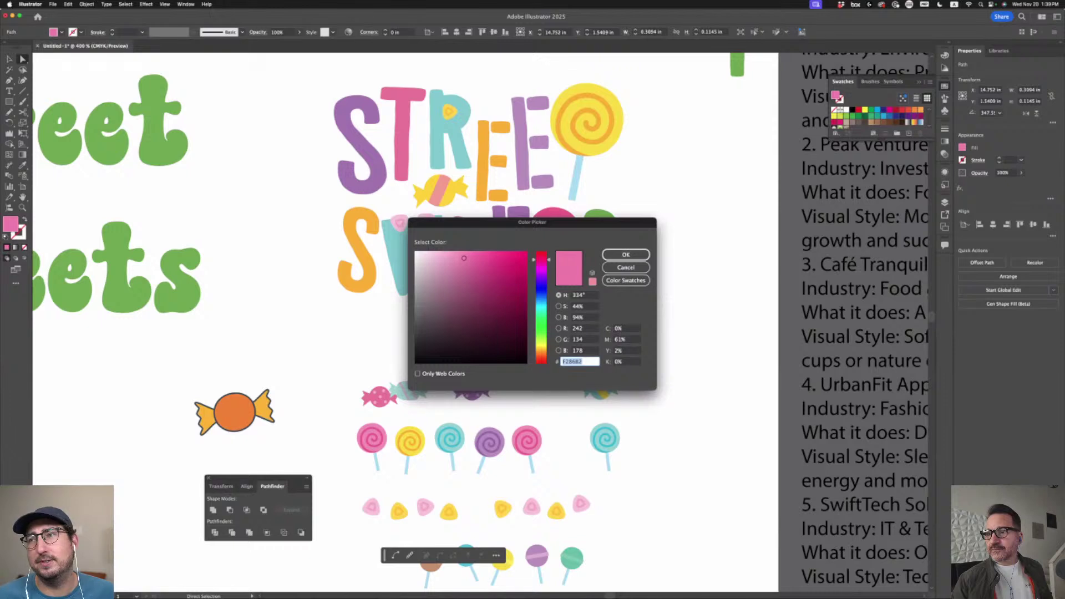
pyautogui.write('93345f')
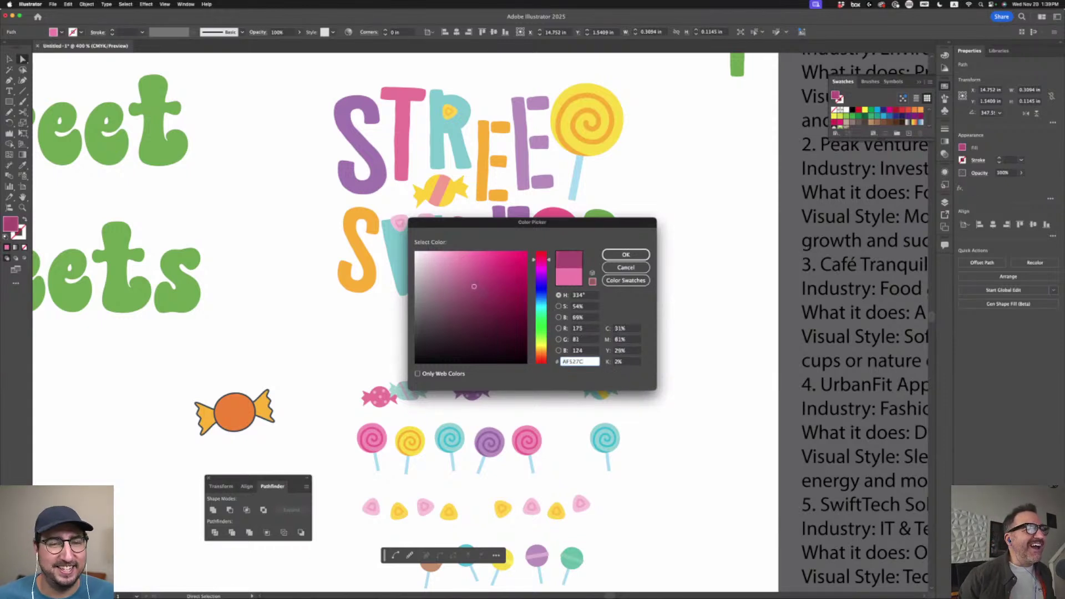
pyautogui.moveTo(624, 222); pyautogui.dragTo(677, 313)
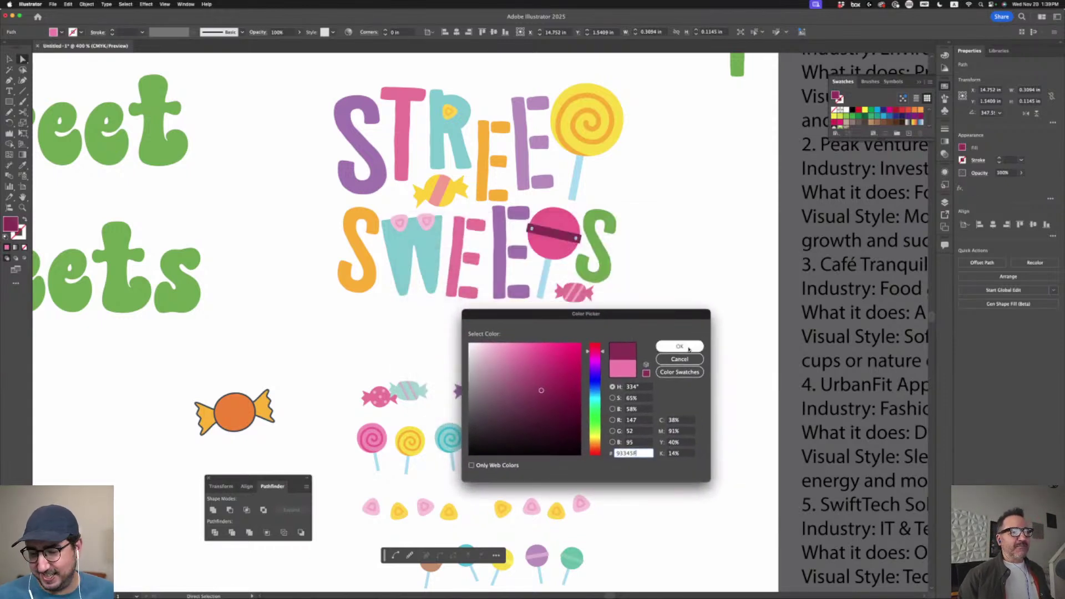
pyautogui.click(679, 346)
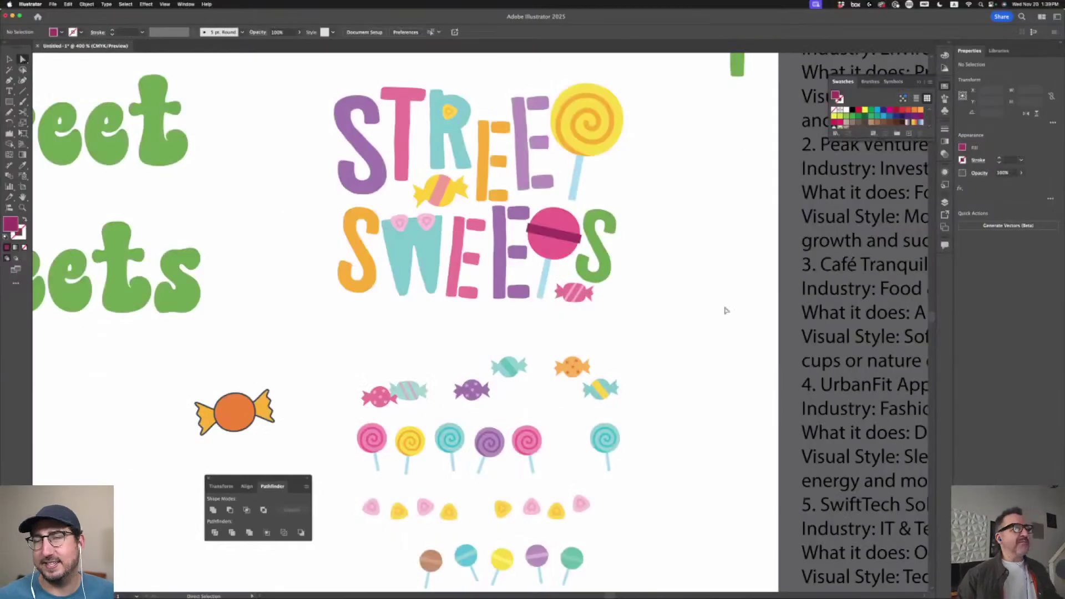
# Set the fill of the pink lollipop's band to the brighter magenta CE4D94
pyautogui.click(571, 243)
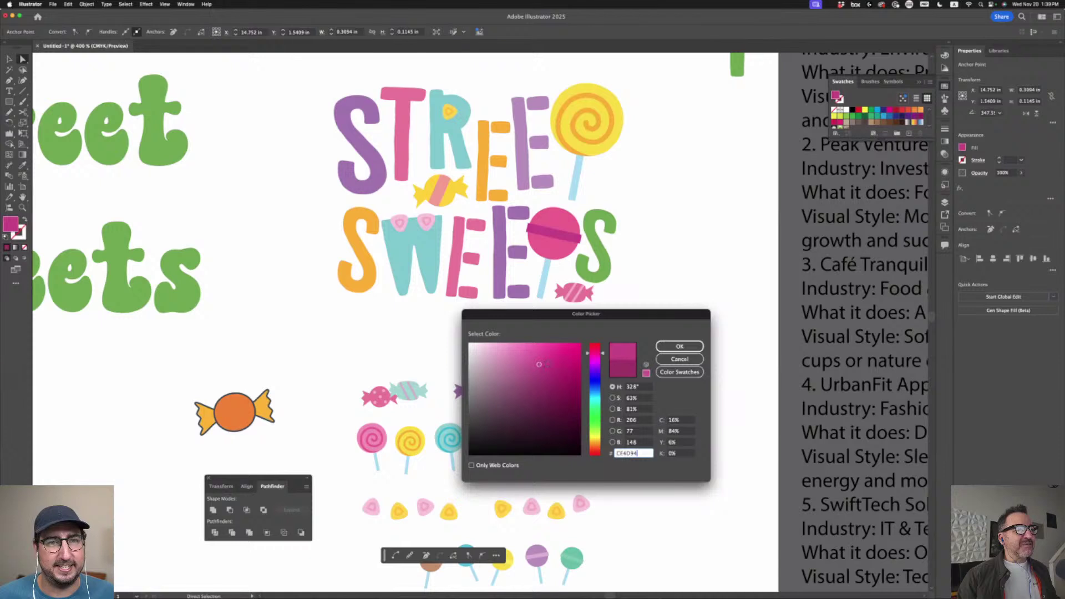
pyautogui.click(660, 346)
pyautogui.click(670, 314)
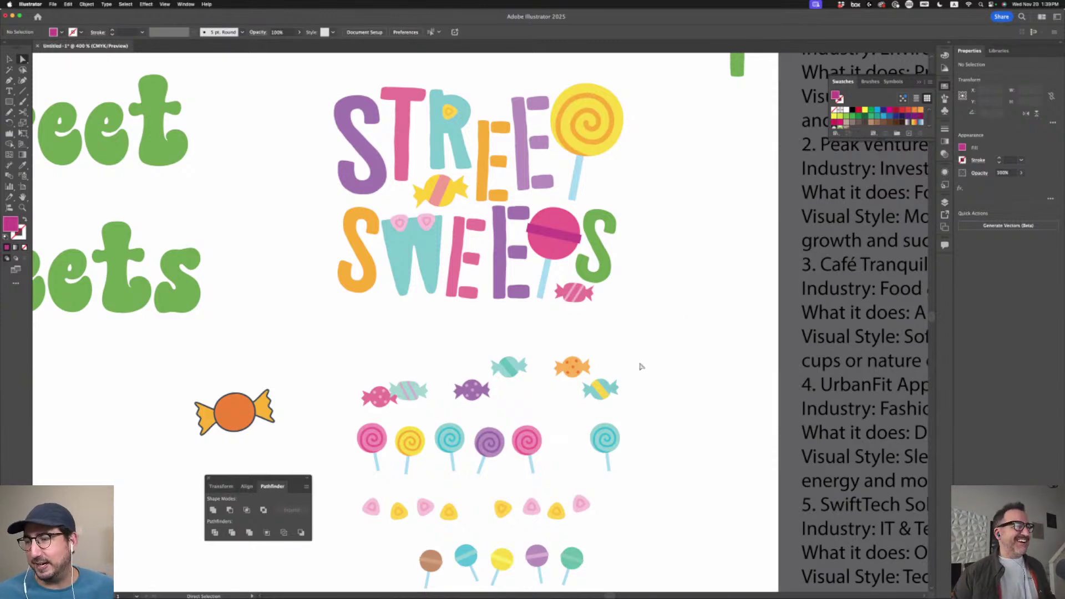
# Delete the green Street Sweets lettering beside the colorful logo
pyautogui.press('super+1')
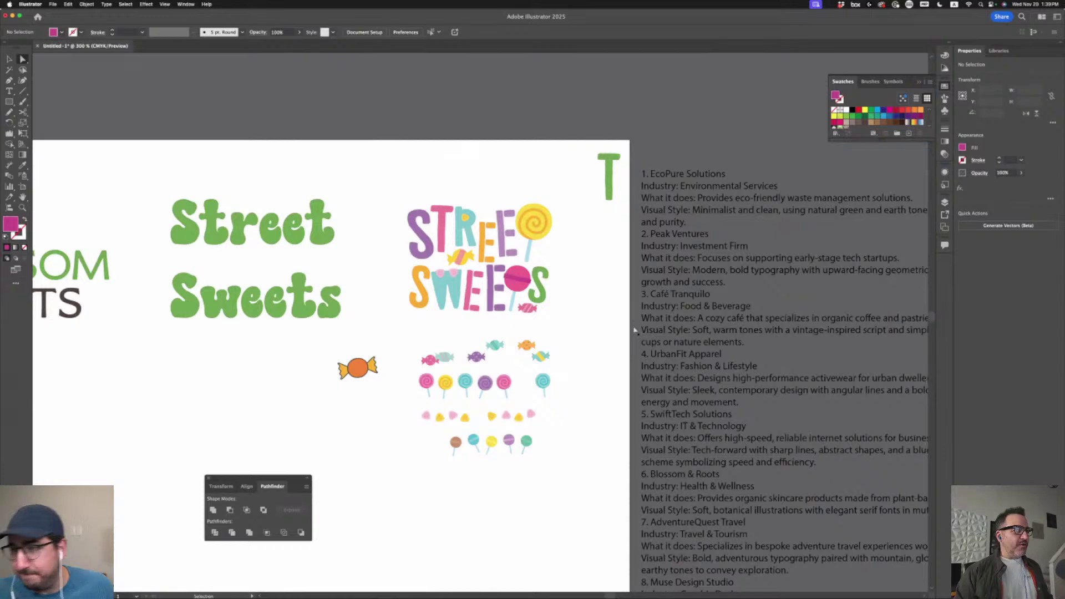
pyautogui.click(10, 59)
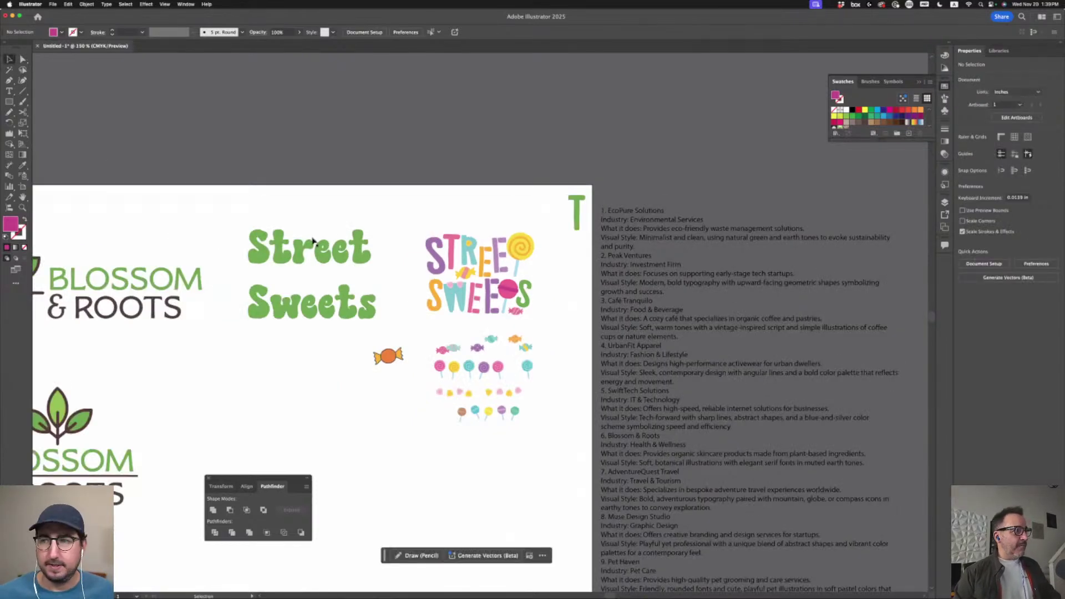
pyautogui.click(314, 242)
pyautogui.press('Delete')
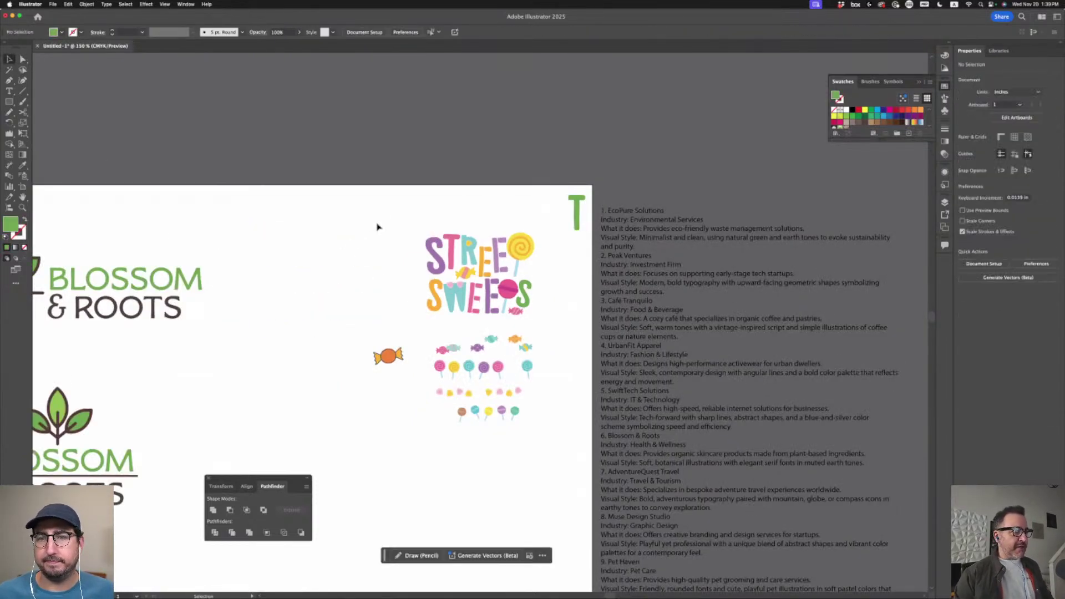
# Duplicate the complete colorful Street Sweets lettering into the empty area between the Blossom & Roots logo and the original
pyautogui.click(525, 313)
pyautogui.moveTo(516, 314); pyautogui.dragTo(355, 315)
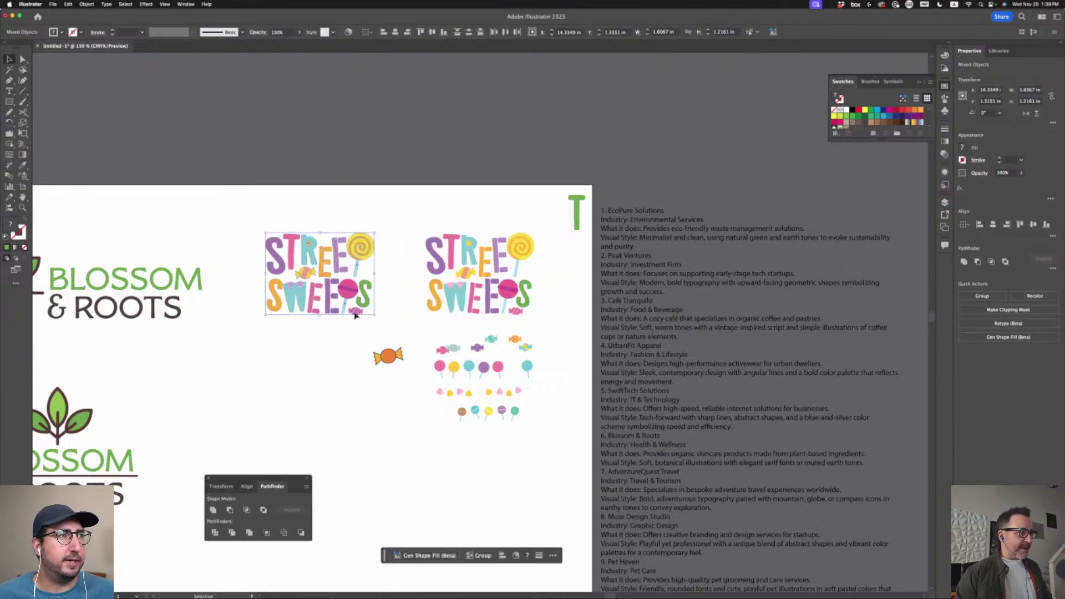
pyautogui.click(22, 207)
pyautogui.moveTo(254, 279); pyautogui.dragTo(656, 434)
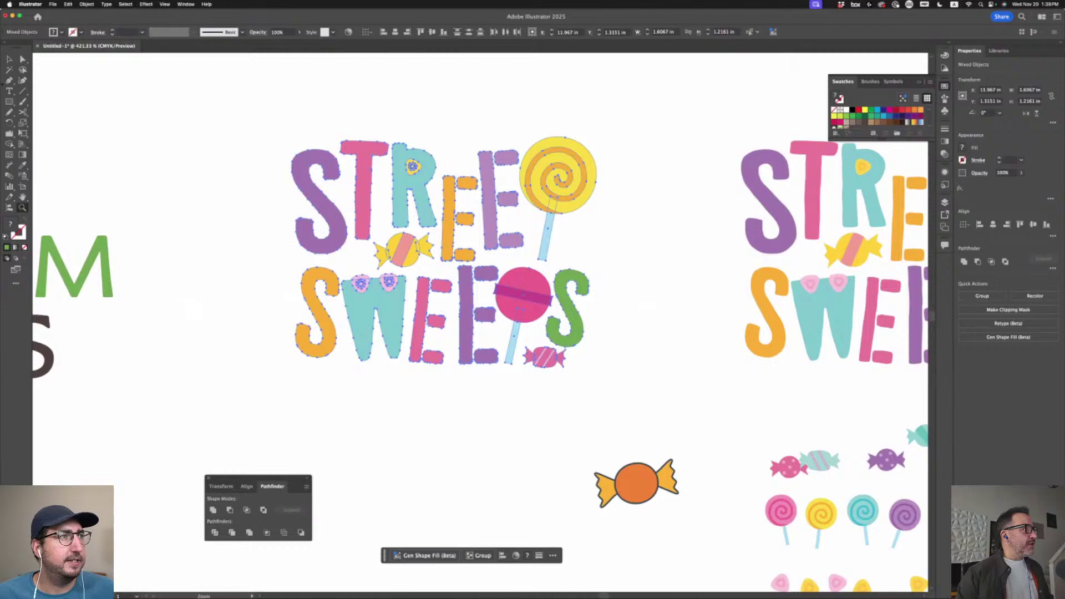
pyautogui.press('v')
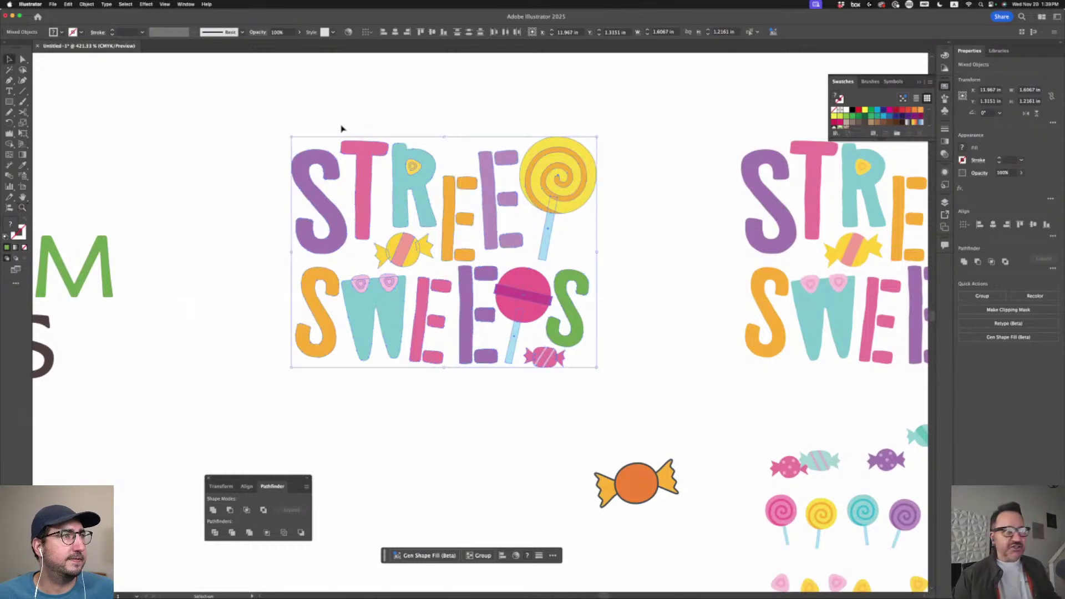
pyautogui.moveTo(419, 184); pyautogui.dragTo(410, 195)
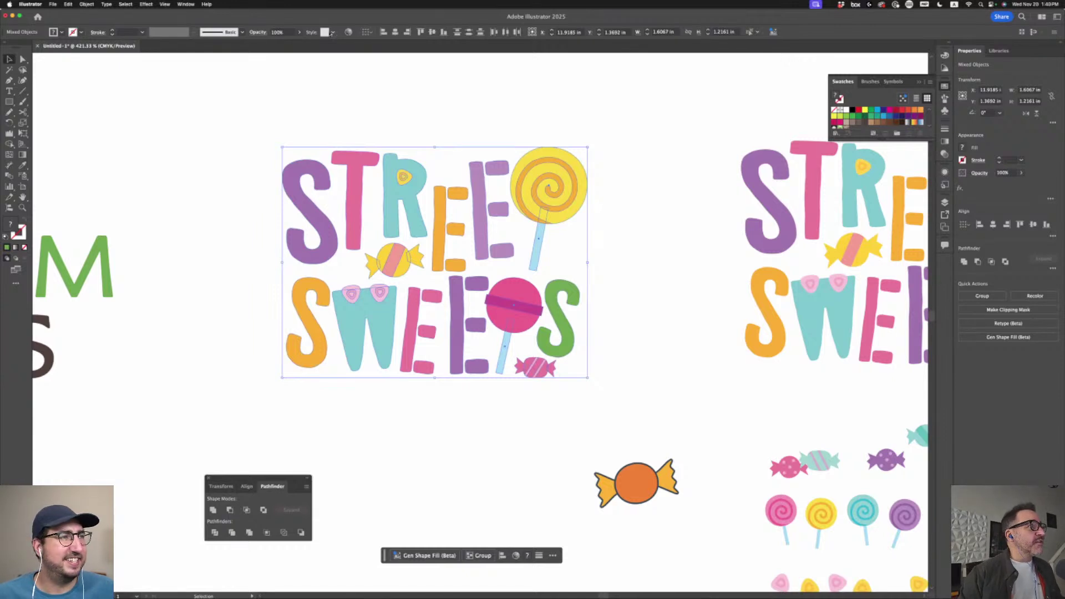
# Generate color variations for the duplicated Street Sweets lettering with Generative Recolor, using the prompt Cotton Candy
pyautogui.click(349, 32)
pyautogui.click(668, 199)
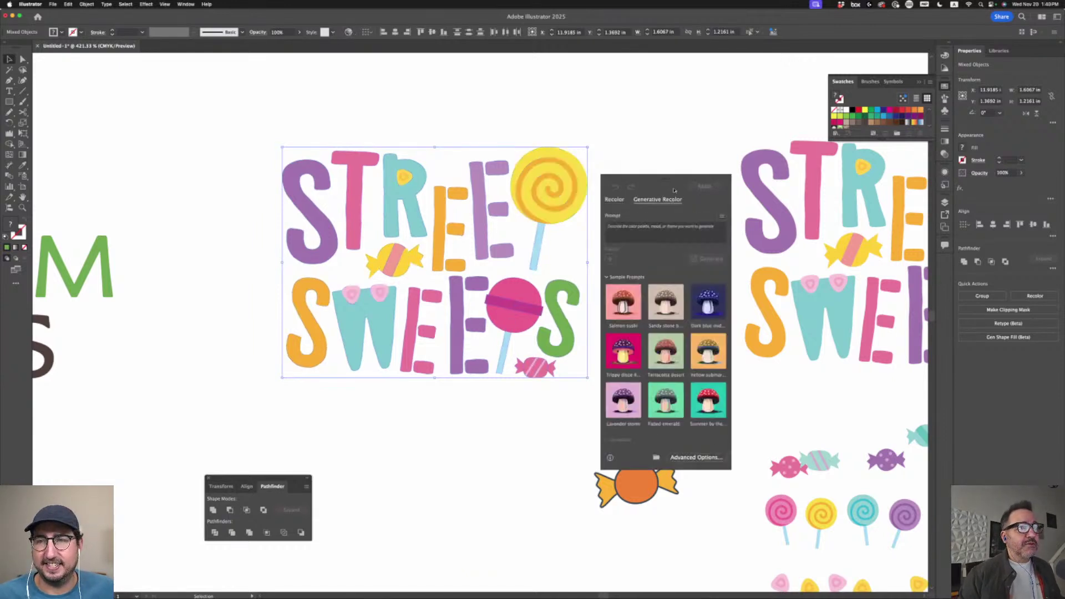
pyautogui.click(648, 227)
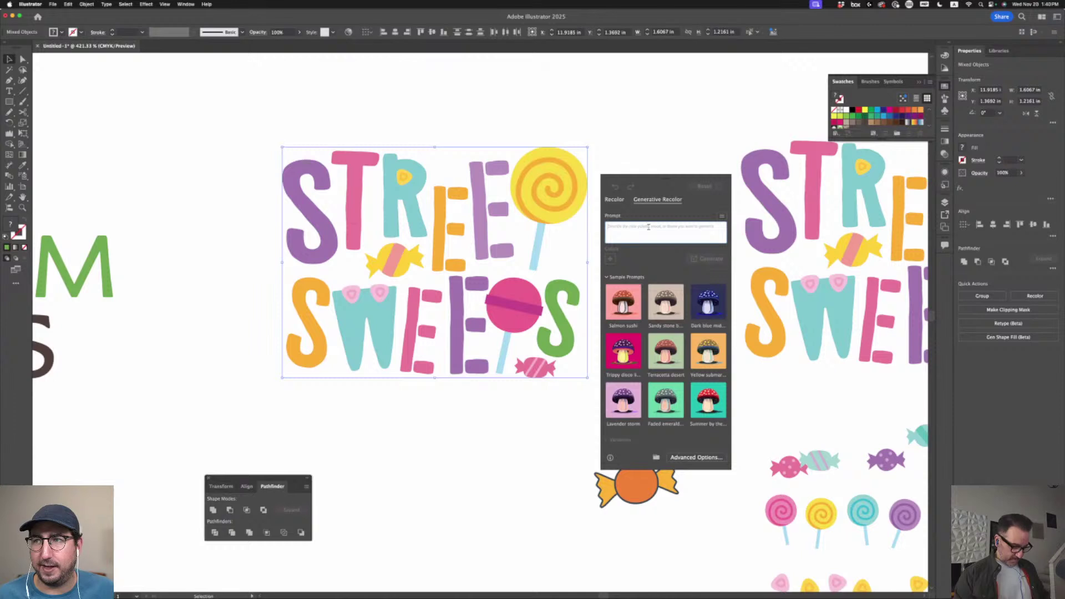
pyautogui.write('Cotton Candy')
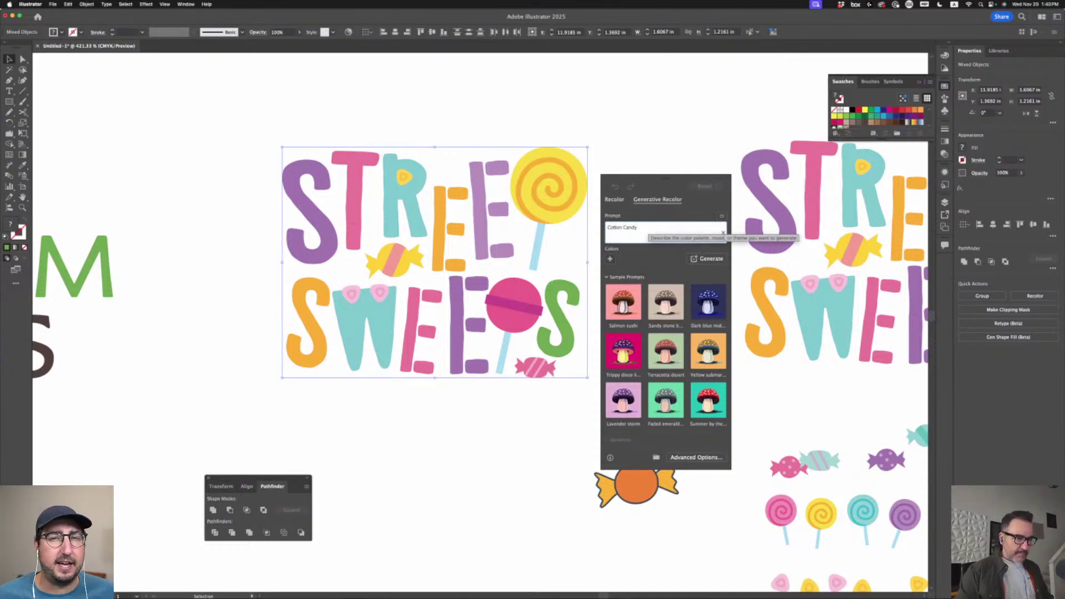
pyautogui.press('Return')
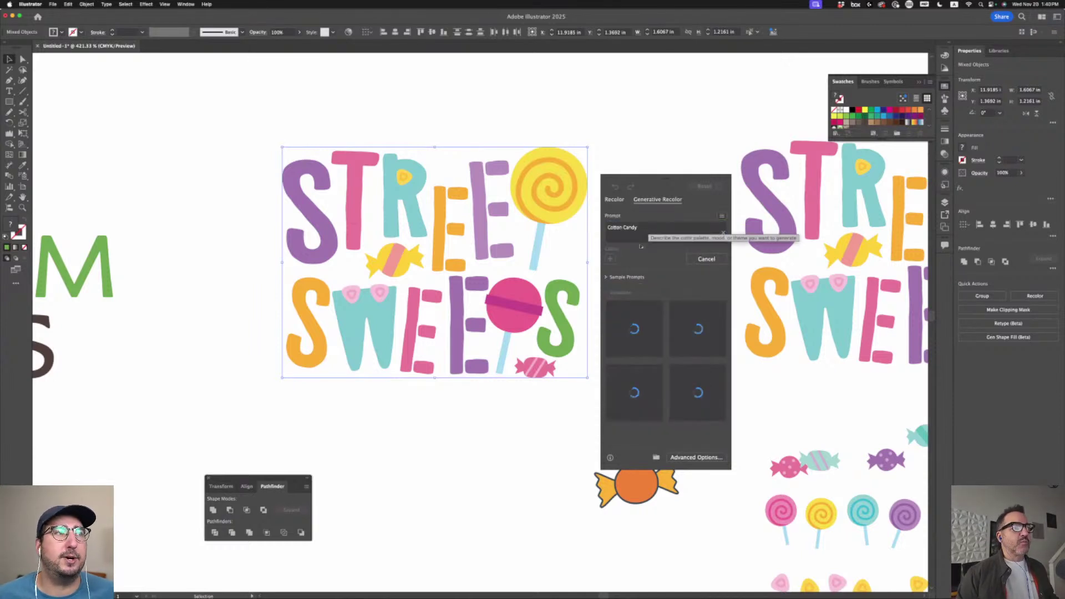
pyautogui.moveTo(651, 173); pyautogui.dragTo(662, 131)
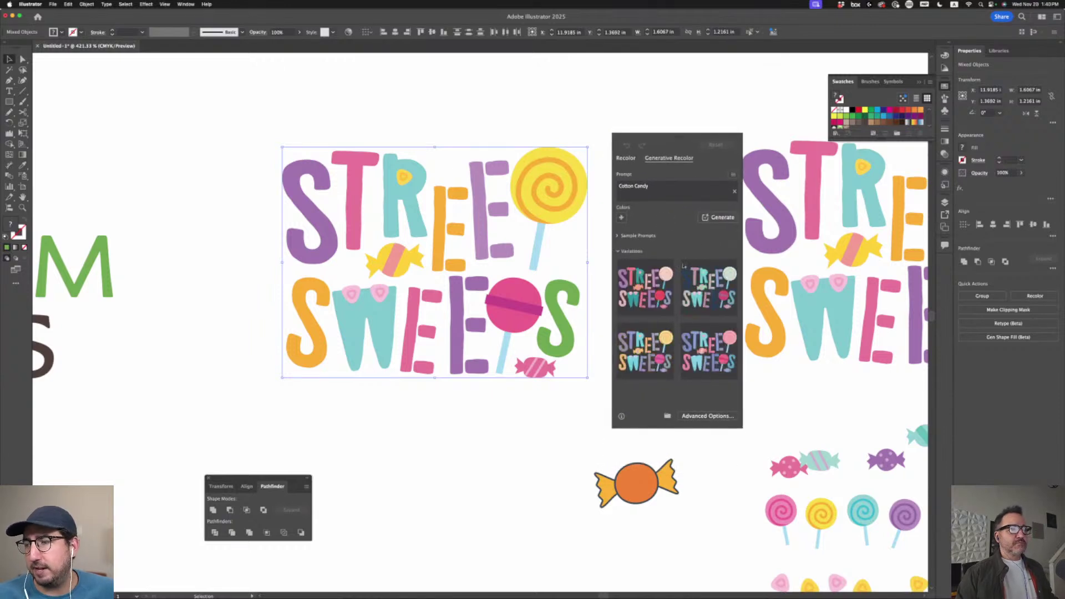
# Compare the Cotton Candy variations on the duplicated lettering and apply the first one, with teal, salmon and purple letters
pyautogui.click(657, 297)
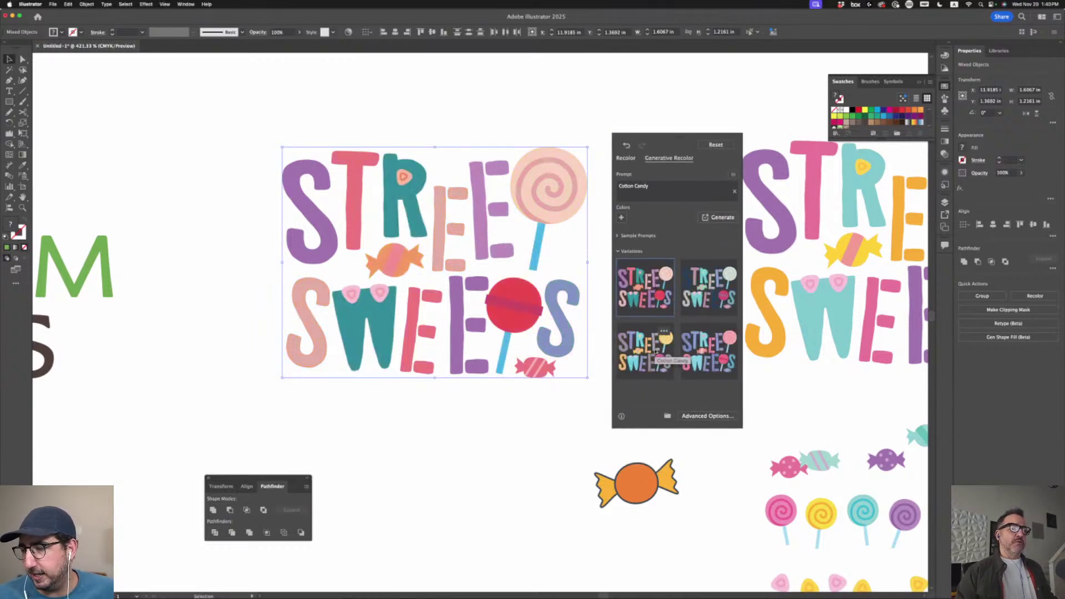
pyautogui.click(704, 359)
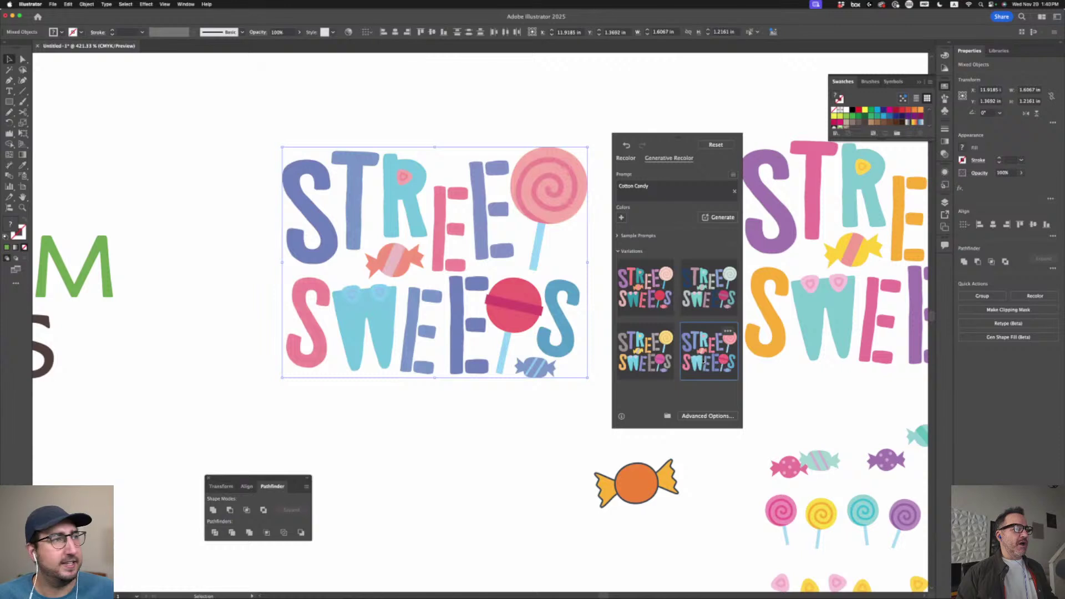
pyautogui.click(709, 305)
pyautogui.click(646, 308)
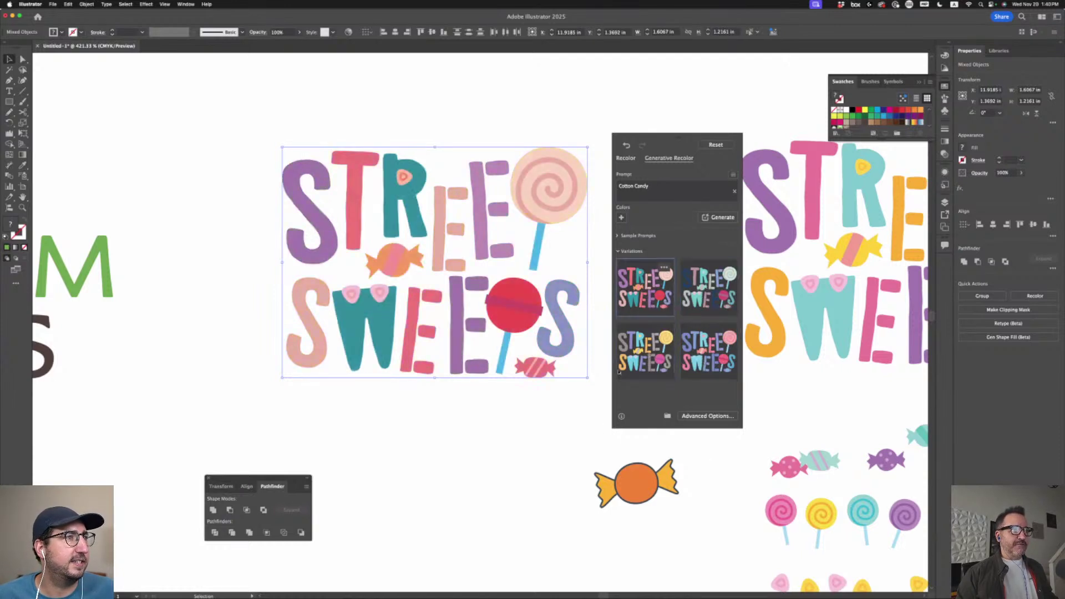
pyautogui.click(528, 442)
# Move the recolored and the original Street Sweets lettering up and to the left, placing them side by side
pyautogui.press('super+minus')
pyautogui.press('super+minus')
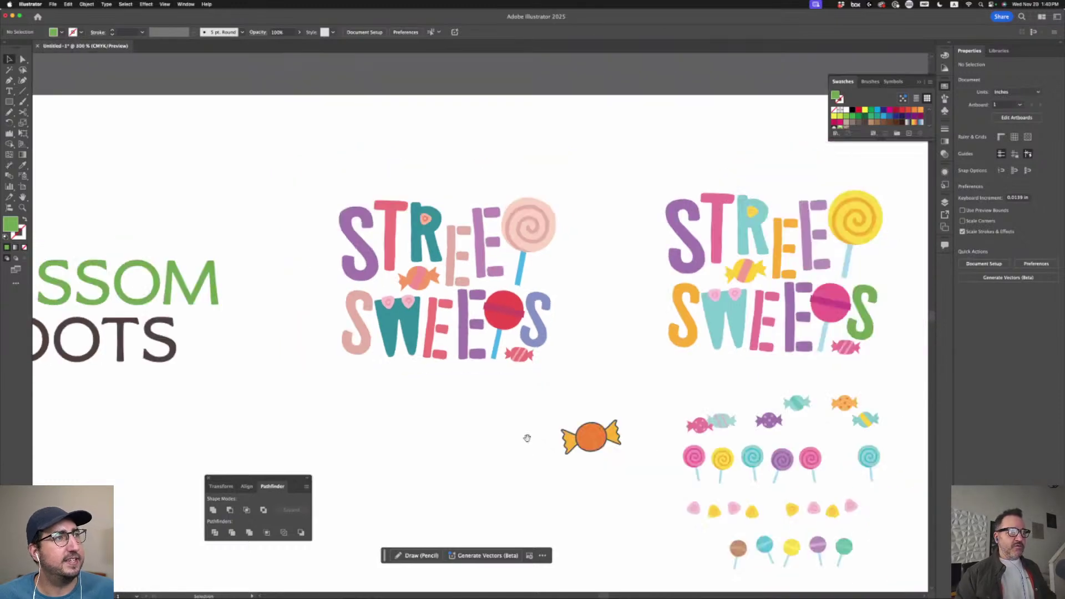
pyautogui.moveTo(527, 440); pyautogui.dragTo(493, 430)
pyautogui.moveTo(290, 161); pyautogui.dragTo(566, 366)
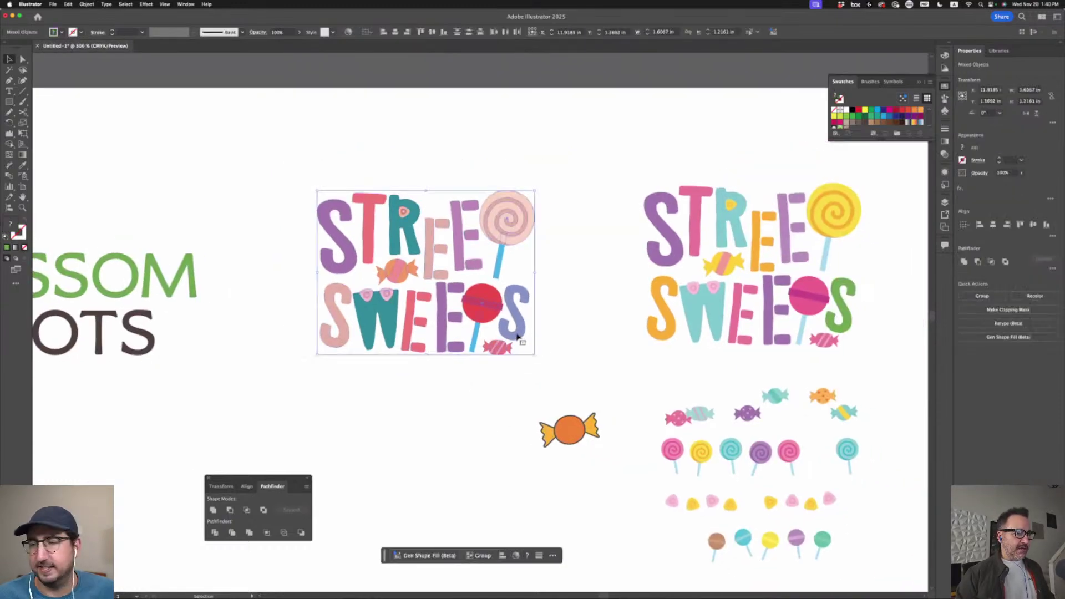
pyautogui.moveTo(519, 336); pyautogui.dragTo(469, 309)
pyautogui.moveTo(625, 178); pyautogui.dragTo(730, 319)
pyautogui.click(843, 285)
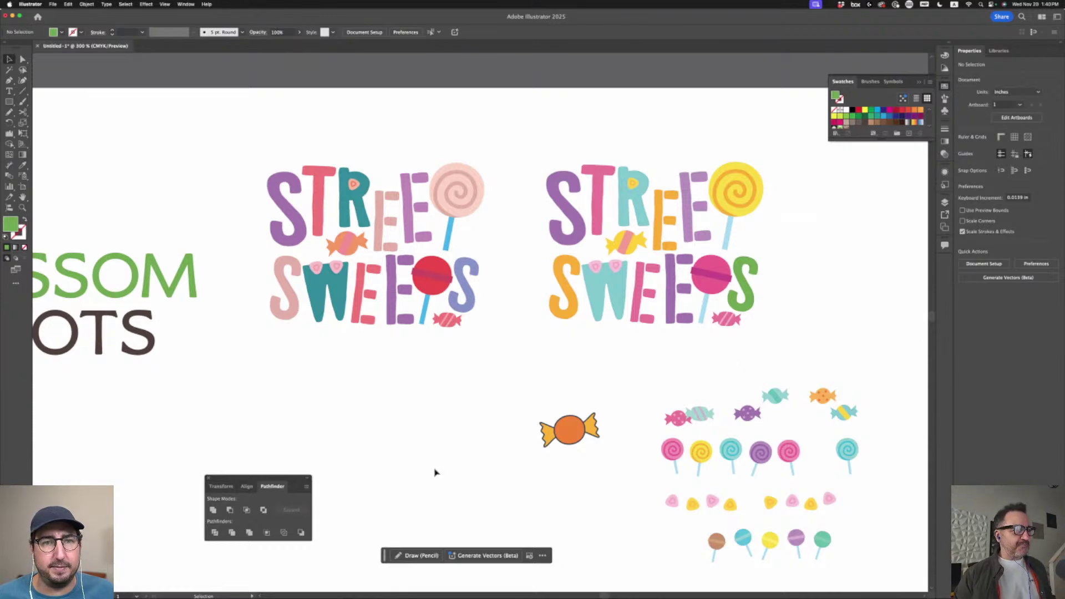
pyautogui.moveTo(569, 329); pyautogui.dragTo(577, 314)
pyautogui.scroll(-5, 576, 314)
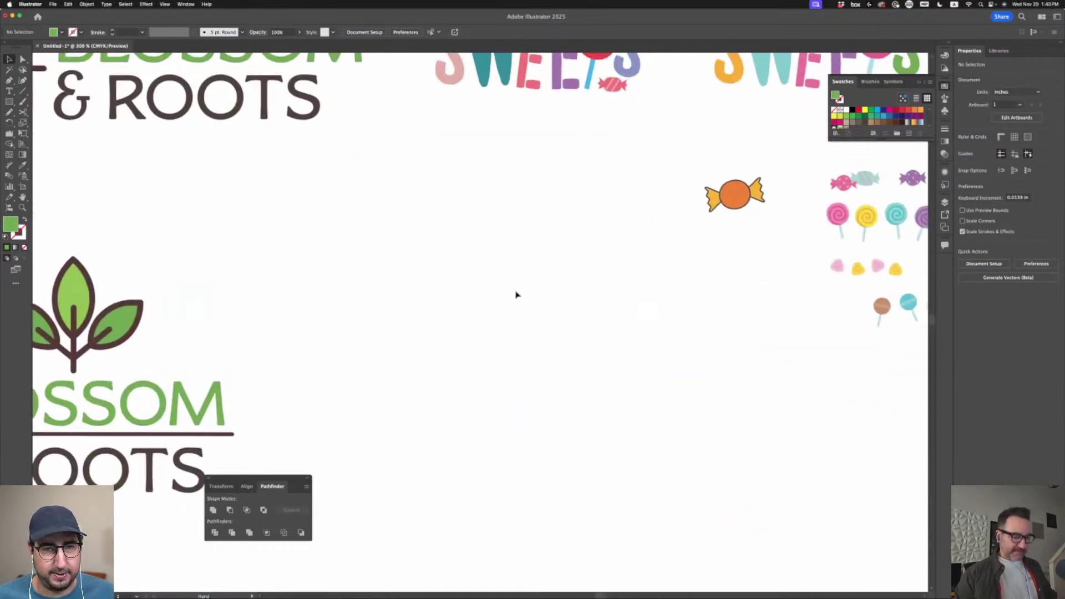
pyautogui.scroll(-3, 516, 295)
pyautogui.hscroll(-2, 555, 271)
pyautogui.scroll(-1, 554, 271)
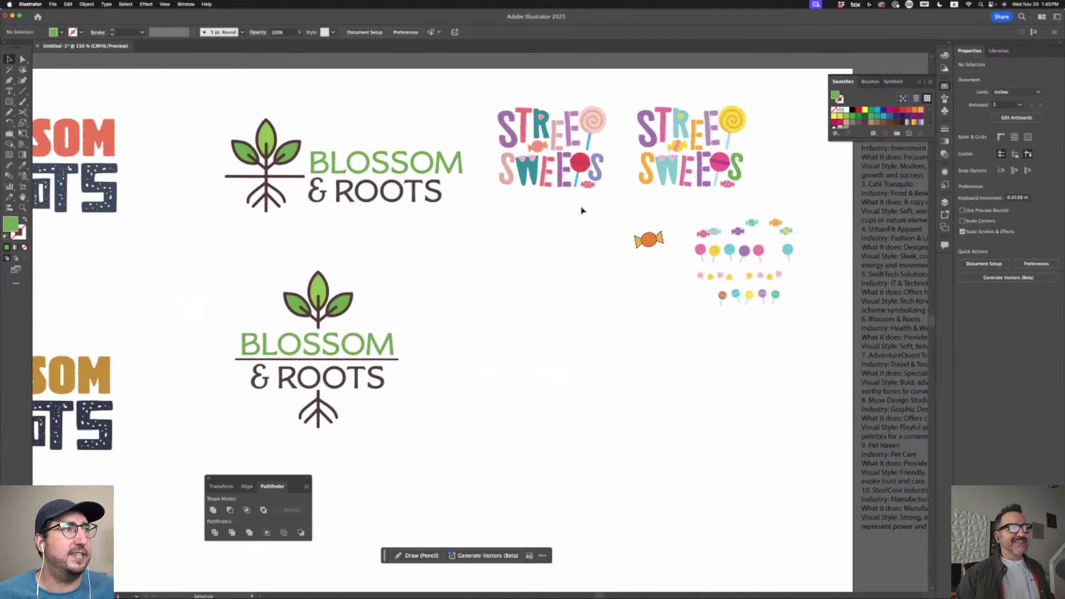
pyautogui.moveTo(581, 208); pyautogui.dragTo(838, 337)
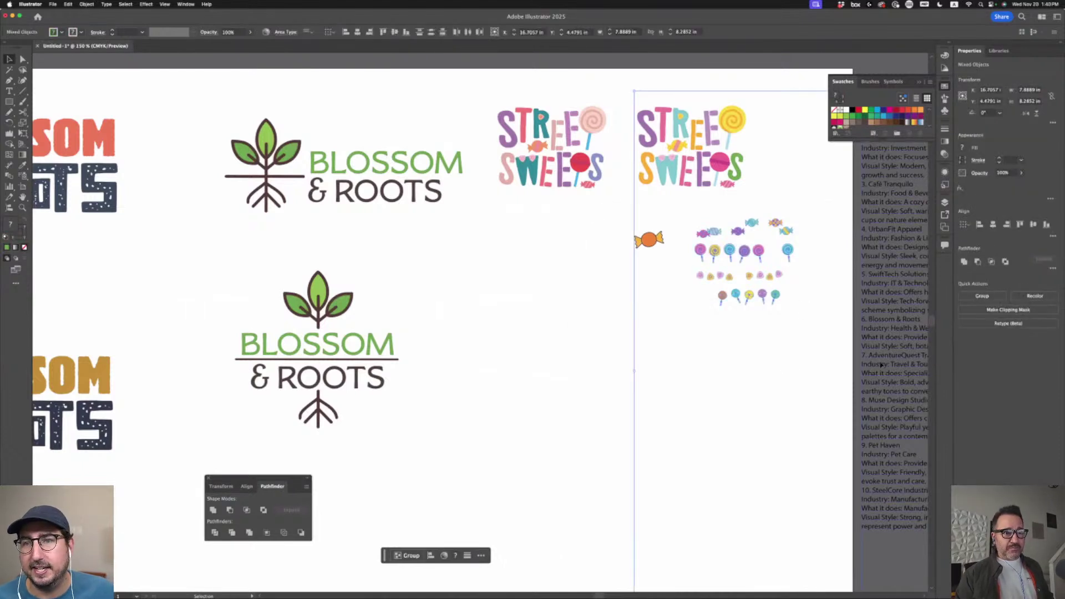
pyautogui.press('Delete')
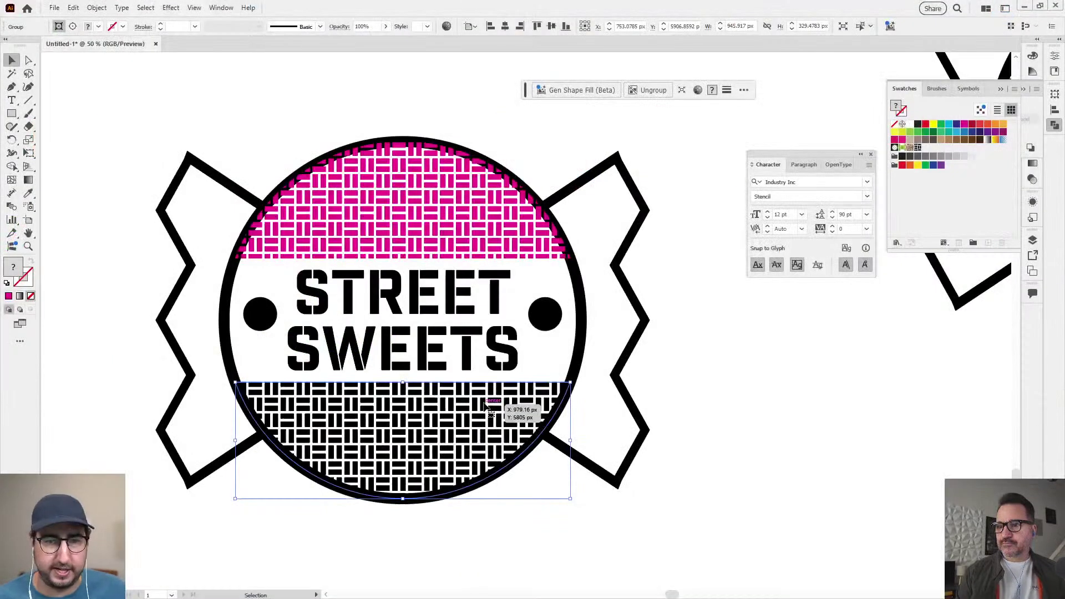
# Recolor all black bars of the lower weave pattern in the stencil badge with the magenta swatch
pyautogui.doubleClick(485, 407)
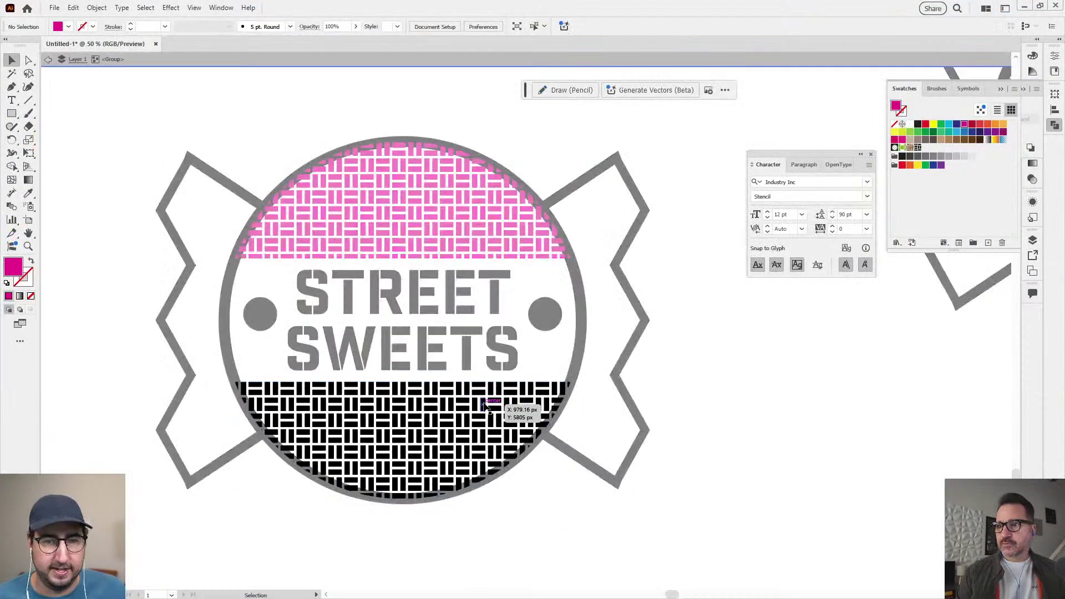
pyautogui.press('y')
pyautogui.click(484, 406)
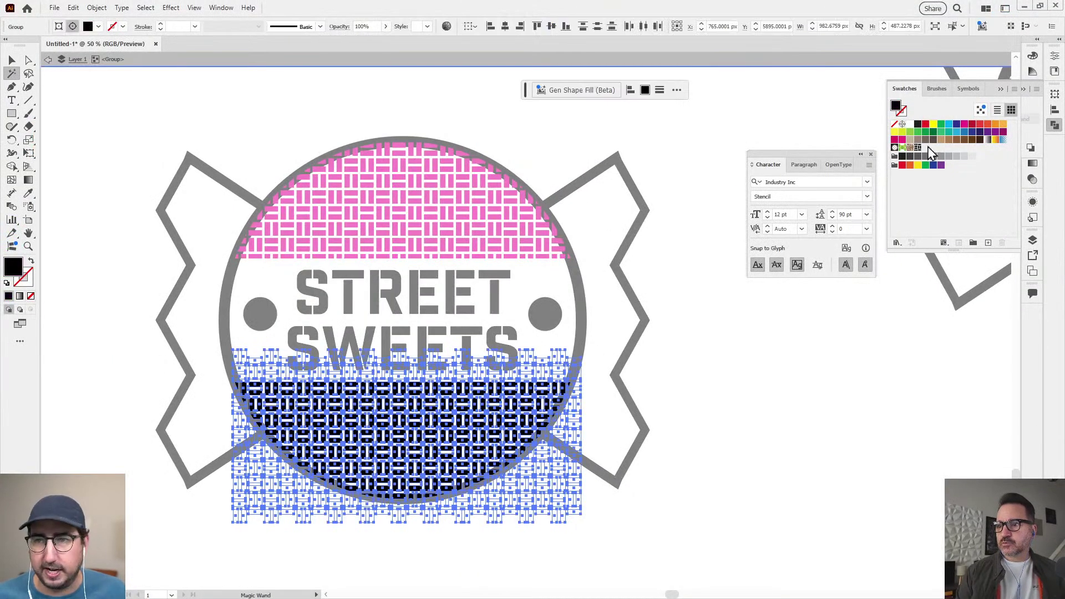
pyautogui.click(965, 124)
pyautogui.press('v')
pyautogui.click(669, 211)
pyautogui.doubleClick(669, 211)
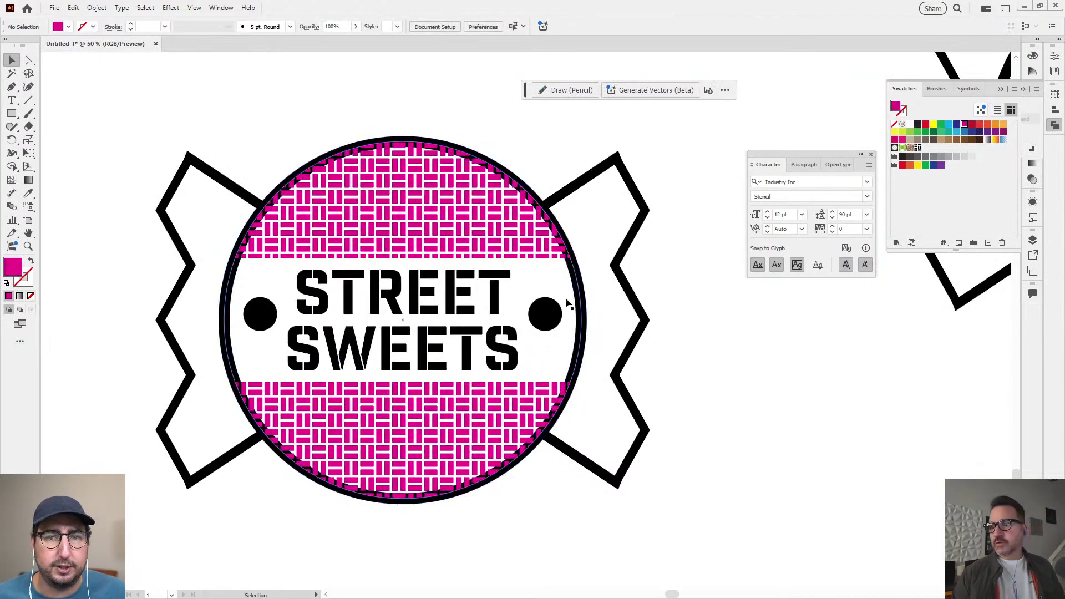
# Try deleting the black ring around the badge's circular candy body
pyautogui.click(583, 305)
pyautogui.click(701, 311)
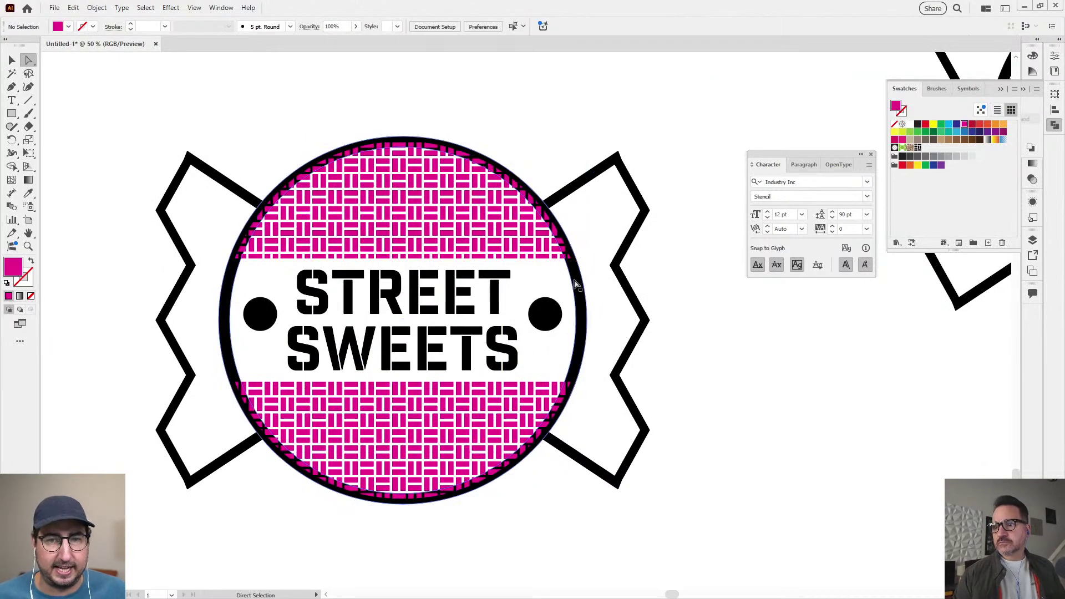
pyautogui.press('a')
pyautogui.click(580, 293)
pyautogui.press('Delete')
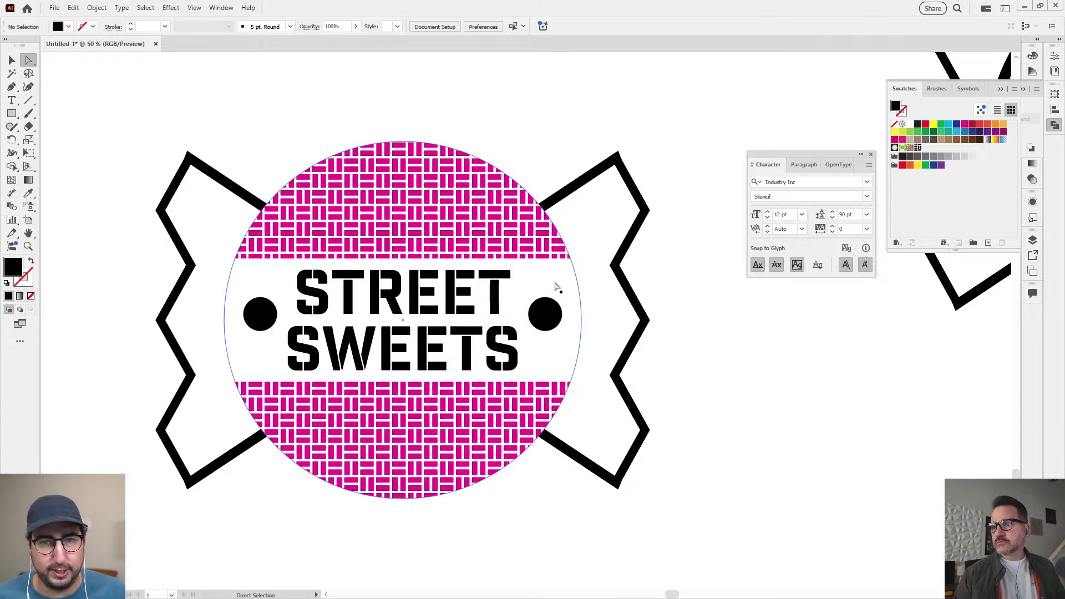
# Try a lime-green fill on the badge's white backing circle and both wrapper ends
pyautogui.click(598, 219)
pyautogui.keyDown('shift'); pyautogui.click(215, 213); pyautogui.keyUp('shift')
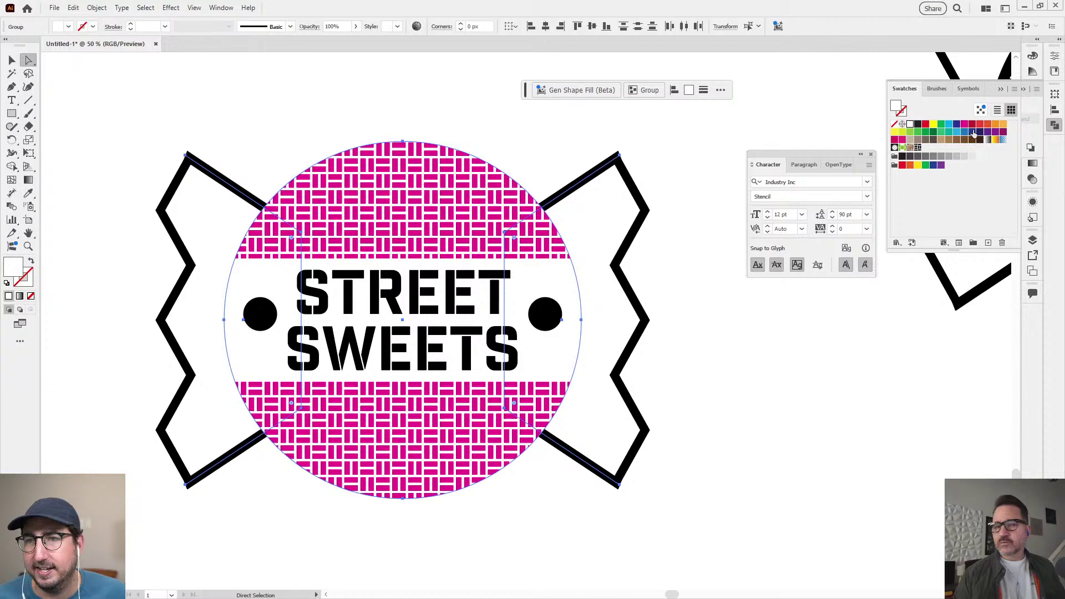
pyautogui.click(902, 133)
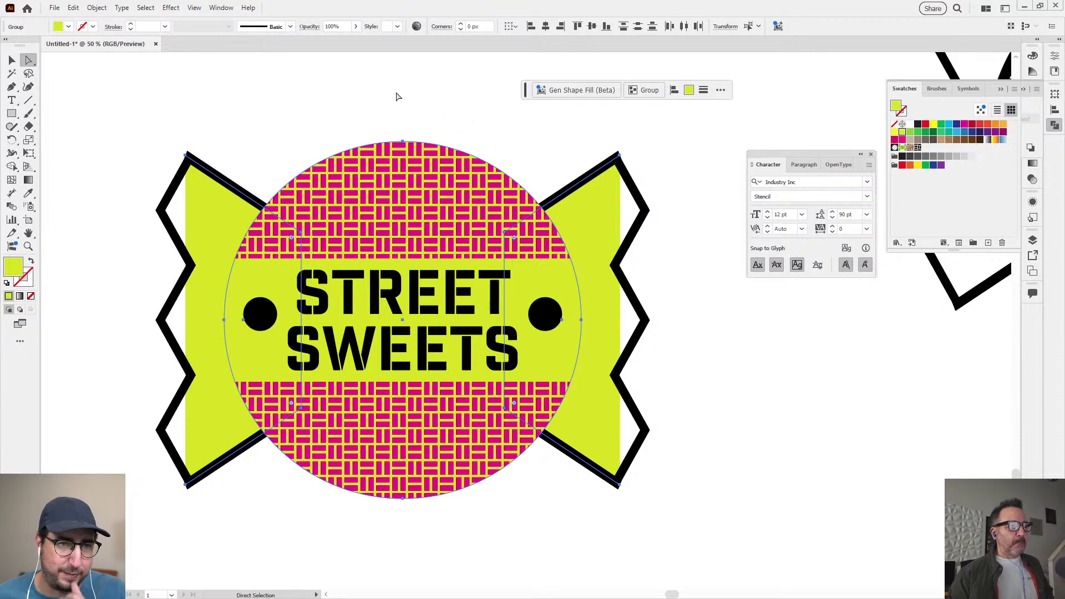
pyautogui.hotkey('ctrl', 'z')
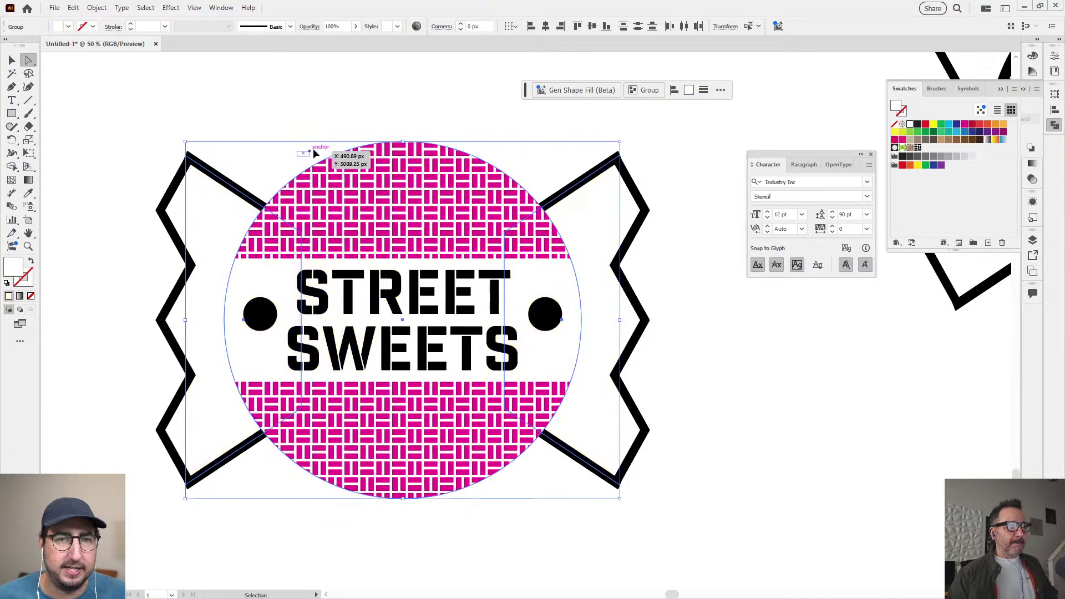
# Bring the badge's black ring in front of the weave patterns and fill it with red
pyautogui.click(314, 153)
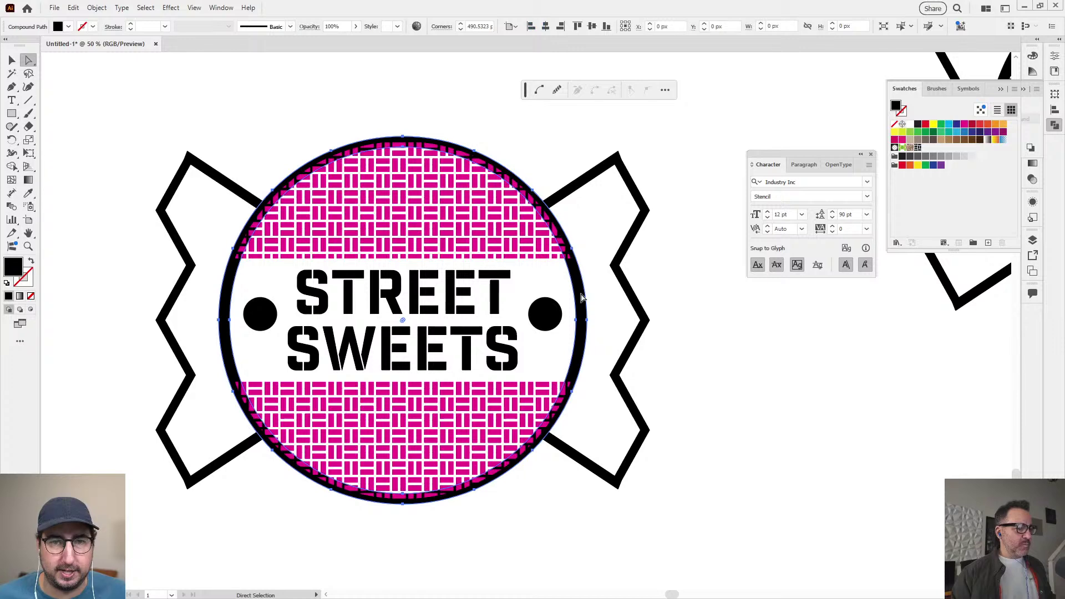
pyautogui.press('Delete')
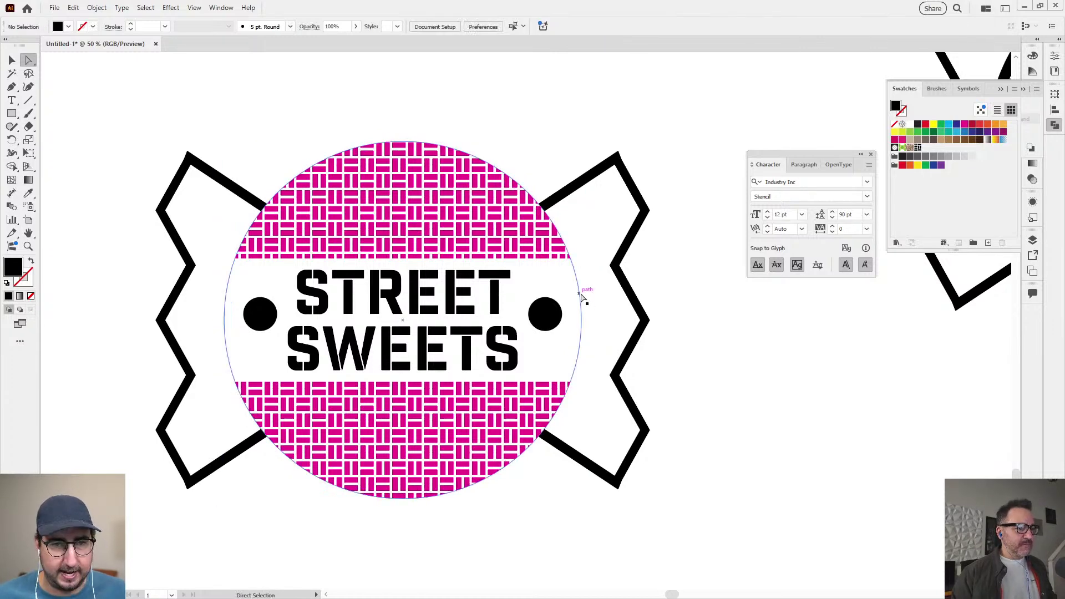
pyautogui.hotkey('ctrl', 'z')
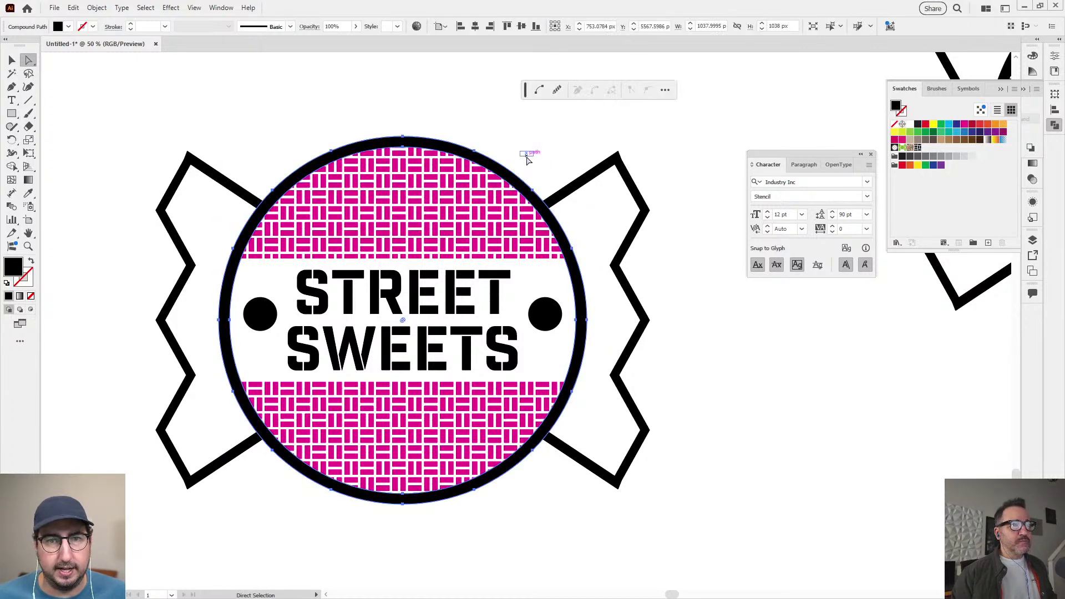
pyautogui.press('v')
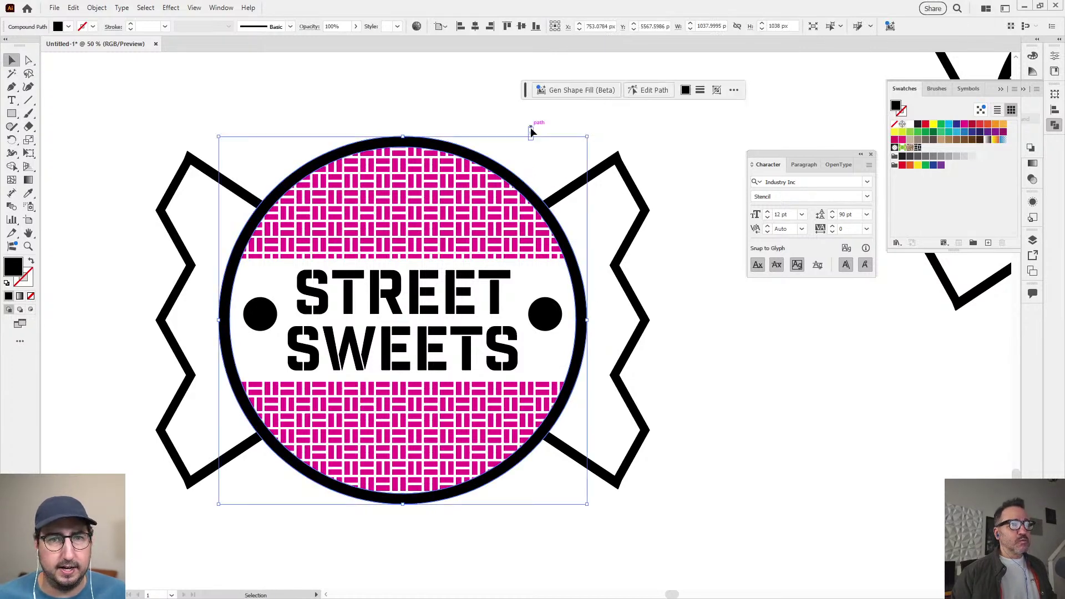
pyautogui.click(979, 127)
pyautogui.press('a')
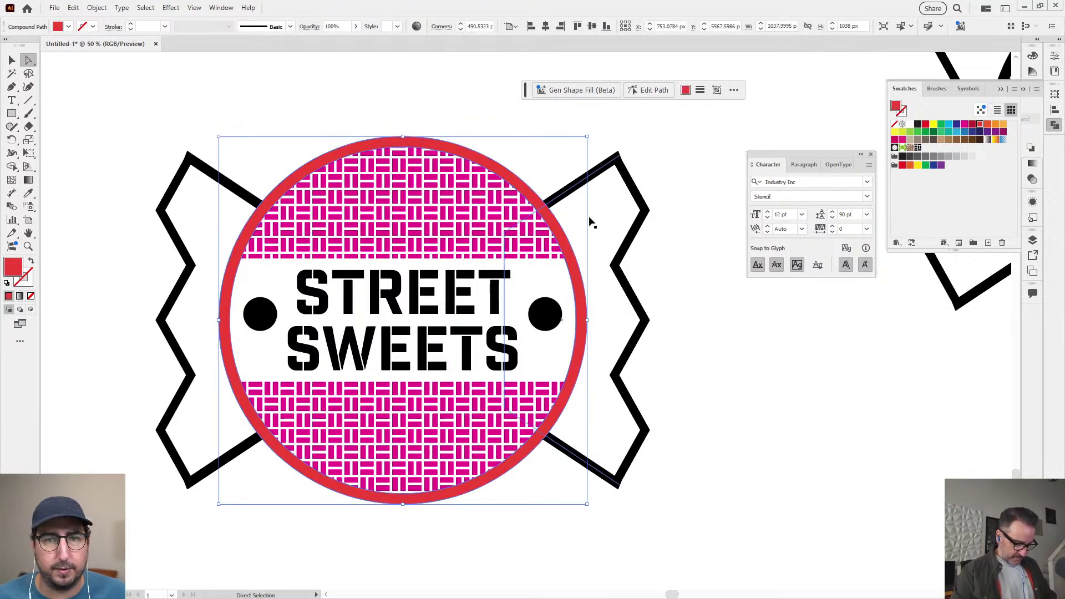
# Fill the white backing circle and both wrapper ends with the green swatch C=85 M=10 Y=100 K=10
pyautogui.click(465, 256)
pyautogui.keyDown('shift'); pyautogui.click(207, 233); pyautogui.keyUp('shift')
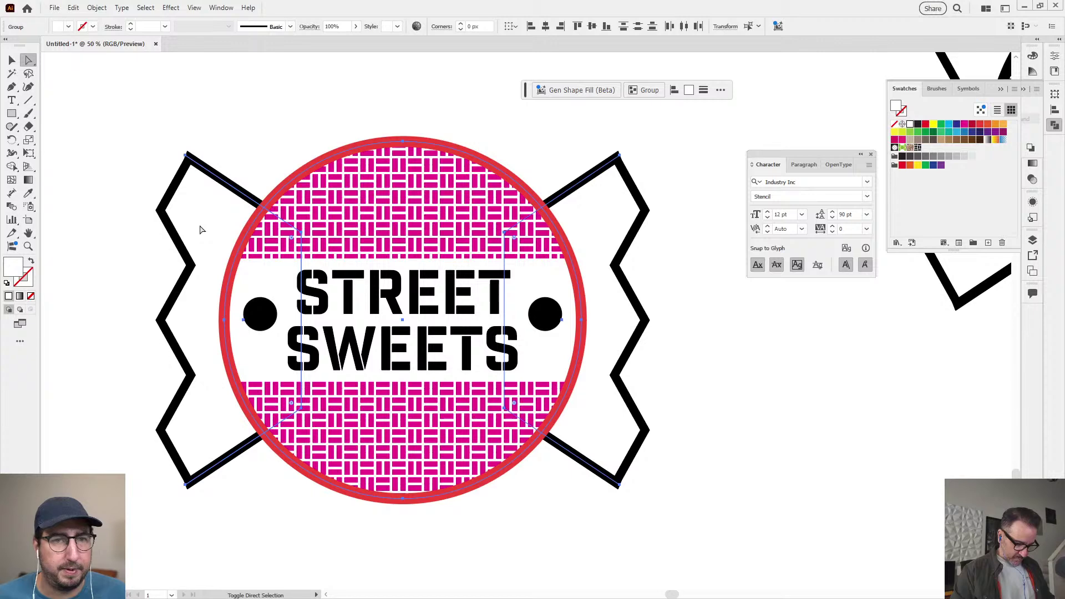
pyautogui.click(925, 132)
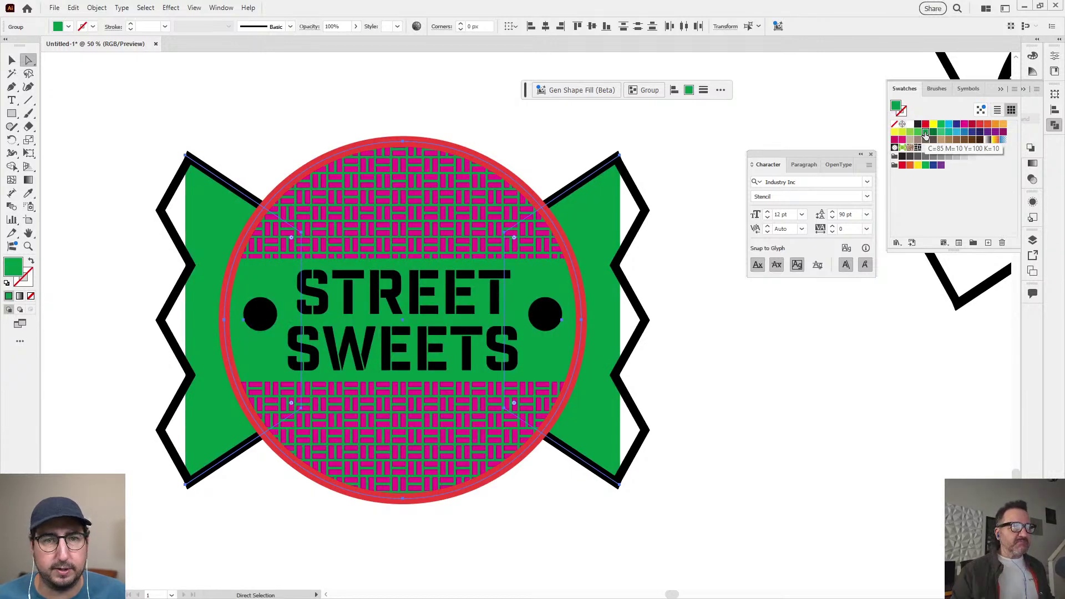
pyautogui.click(632, 216)
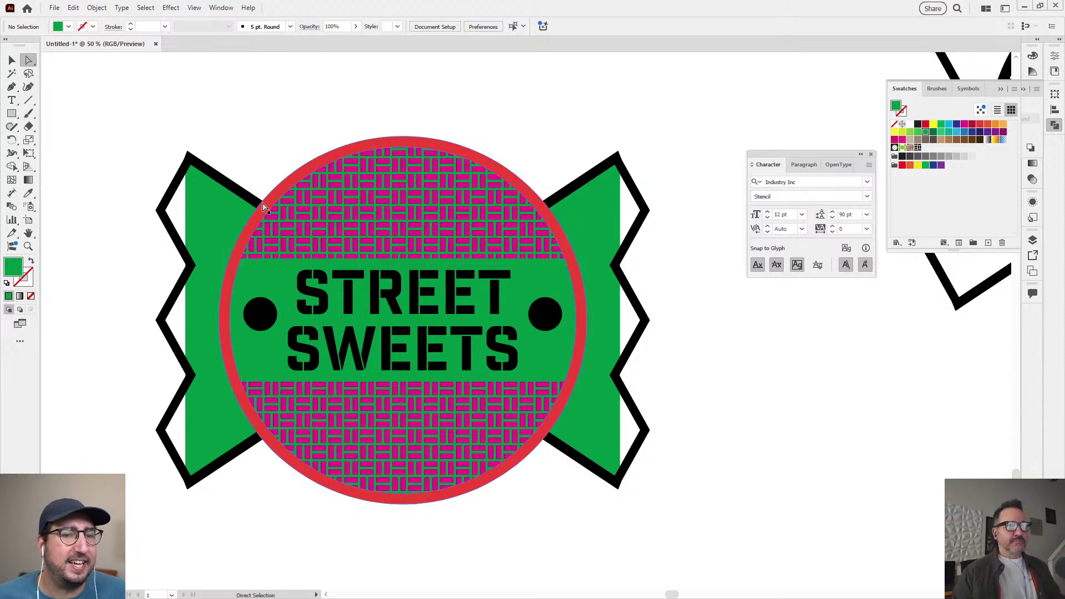
# Recolor both black zigzag wrapper outlines with the red sampled from the badge's ring
pyautogui.press('v')
pyautogui.click(183, 172)
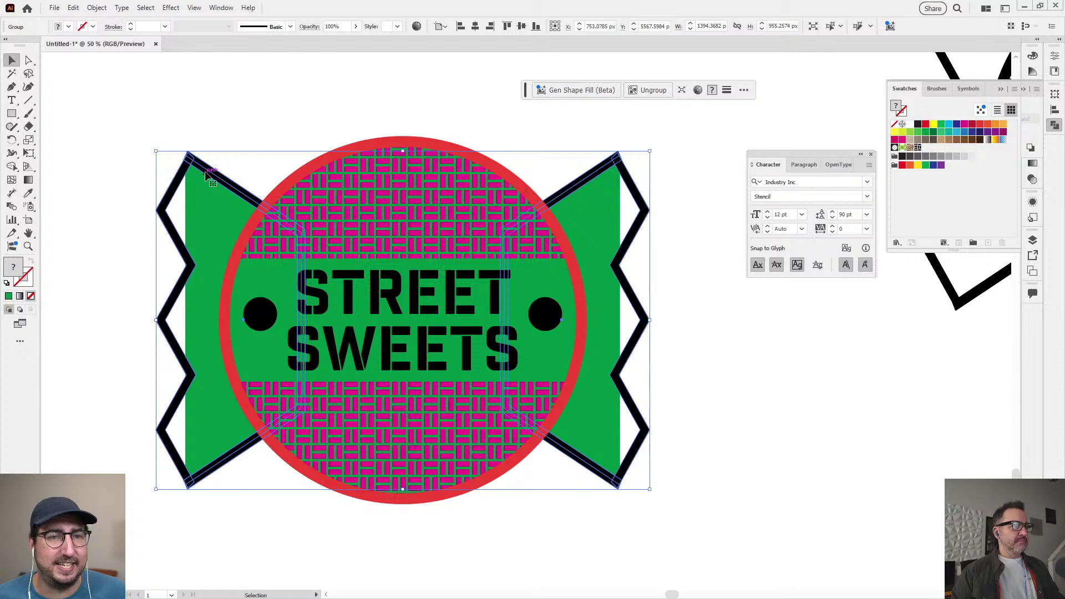
pyautogui.click(695, 148)
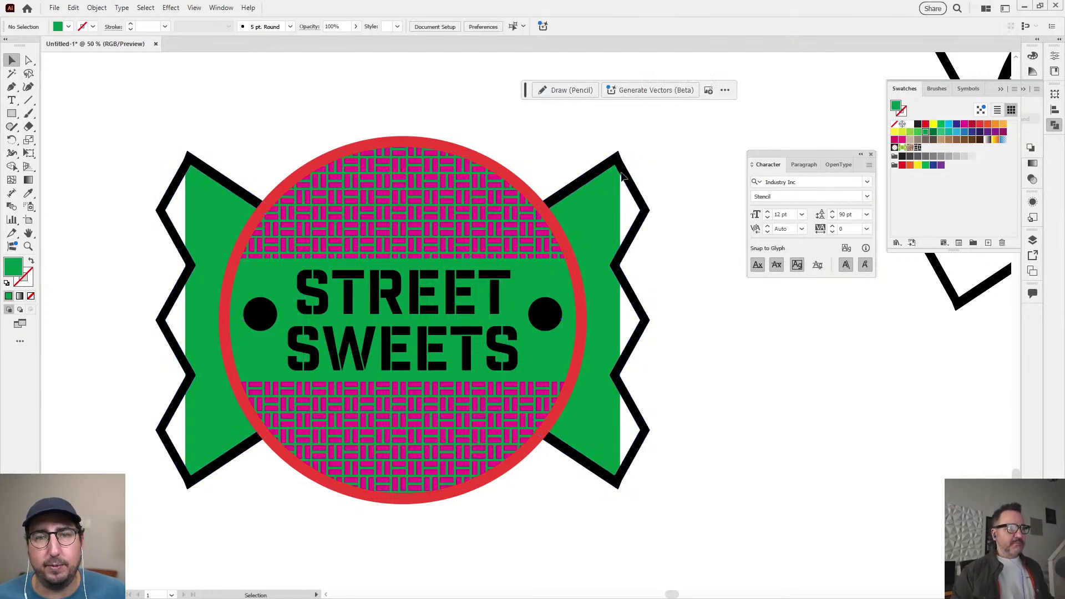
pyautogui.press('a')
pyautogui.click(598, 175)
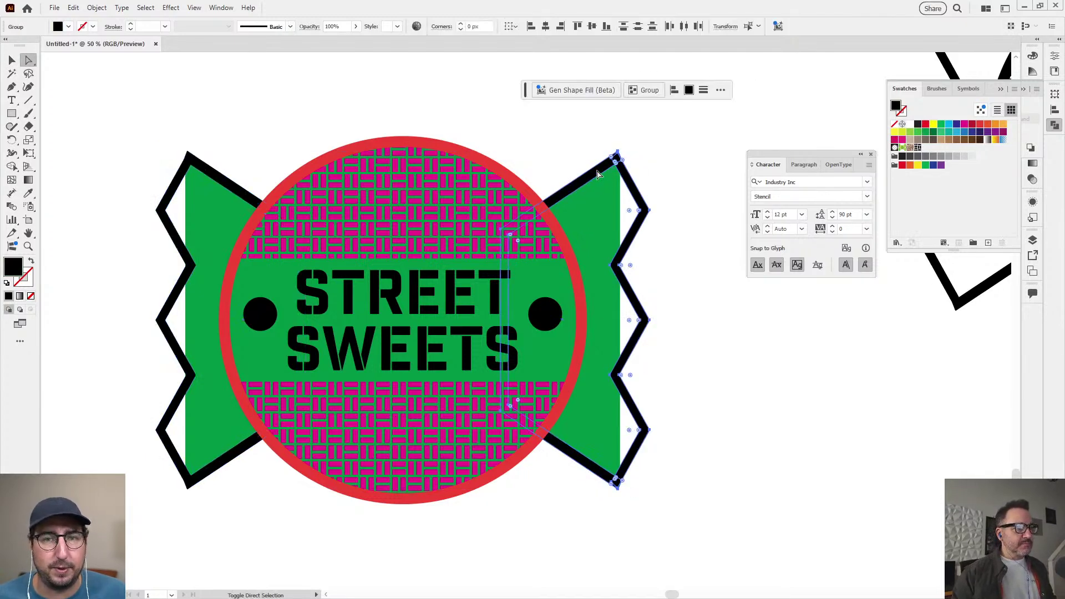
pyautogui.keyDown('shift'); pyautogui.click(188, 186); pyautogui.keyUp('shift')
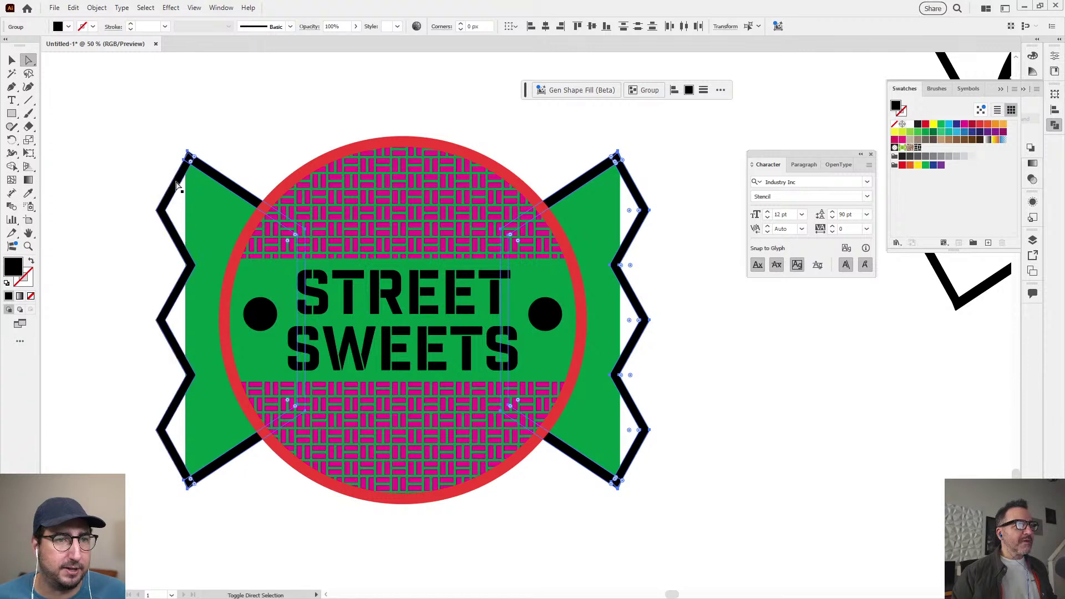
pyautogui.press('i')
pyautogui.click(361, 147)
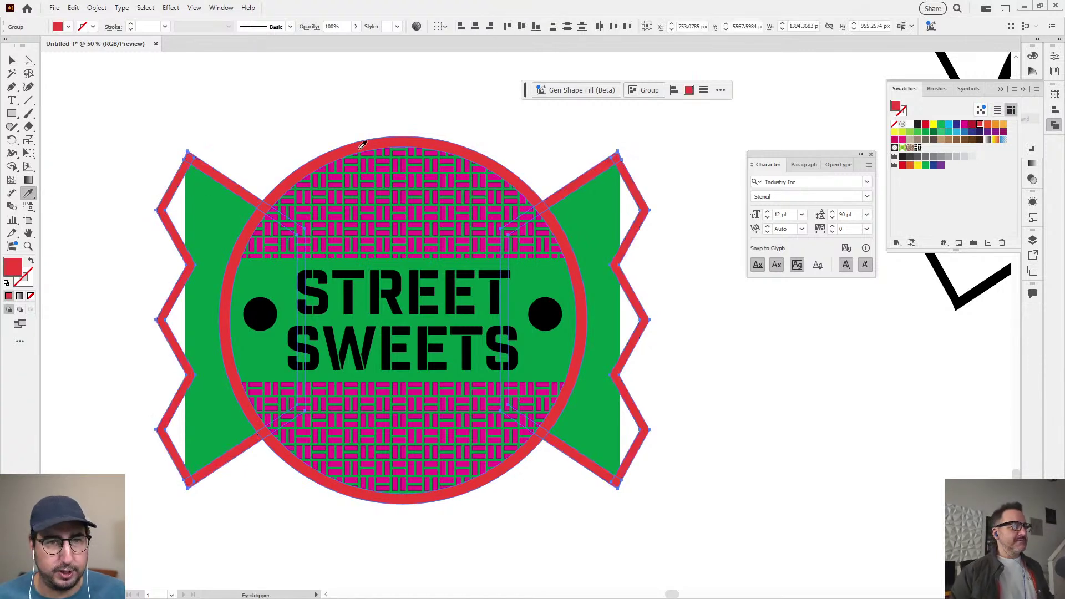
pyautogui.press('v')
pyautogui.click(761, 306)
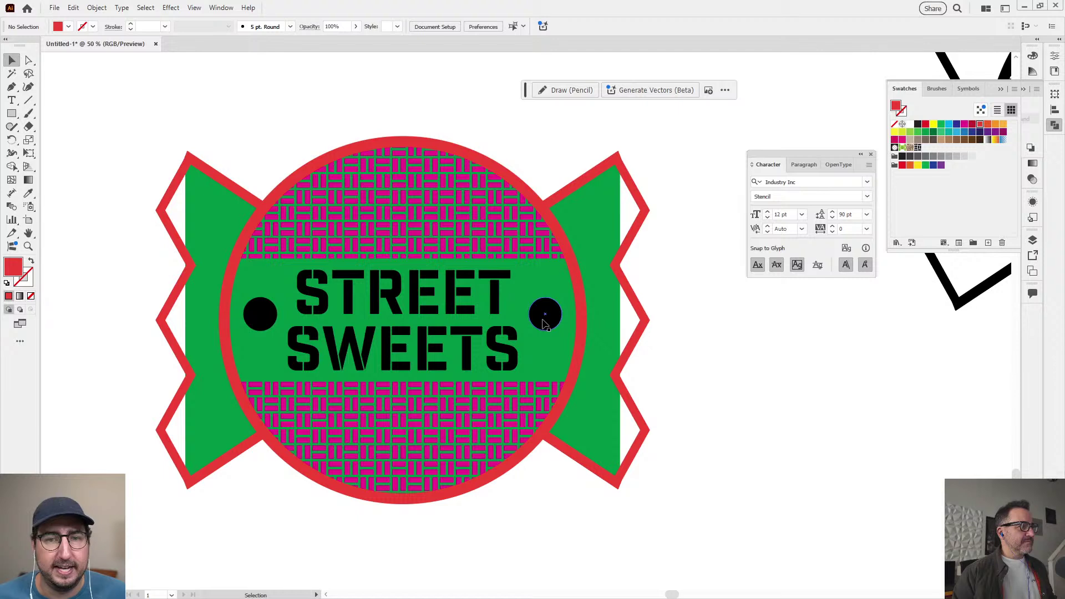
# Fill the STREET SWEETS lettering and both side dots with the magenta sampled from the weave pattern
pyautogui.click(541, 314)
pyautogui.click(495, 297)
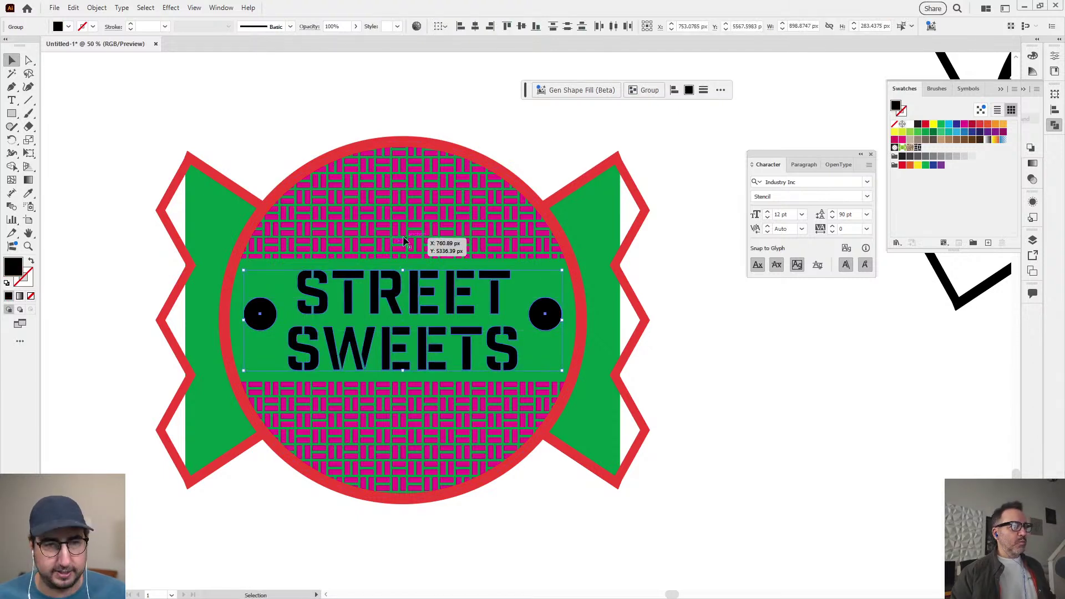
pyautogui.press('i')
pyautogui.click(416, 213)
pyautogui.press('v')
pyautogui.click(656, 240)
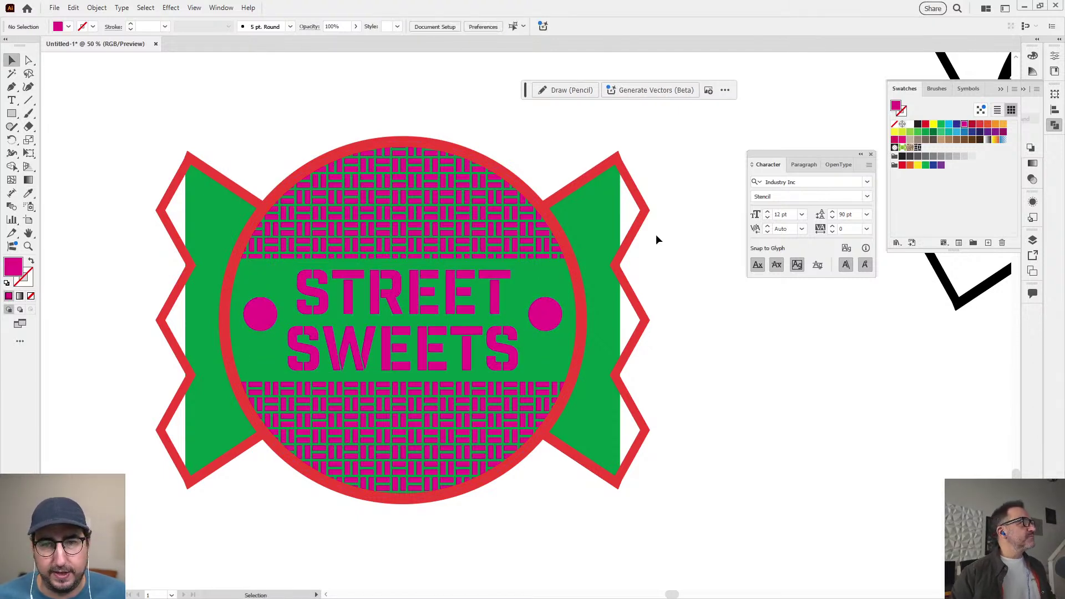
# Draw a closed Pen shape along the right wrapper's zigzag edge to cover the white gaps inside its outline
pyautogui.press('p')
pyautogui.click(617, 159)
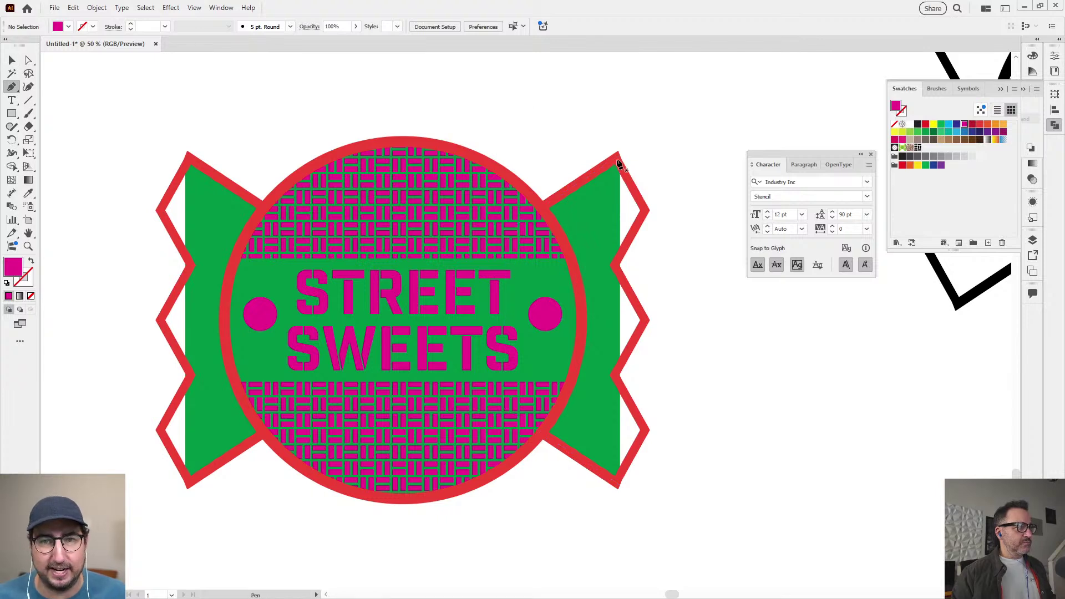
pyautogui.click(645, 211)
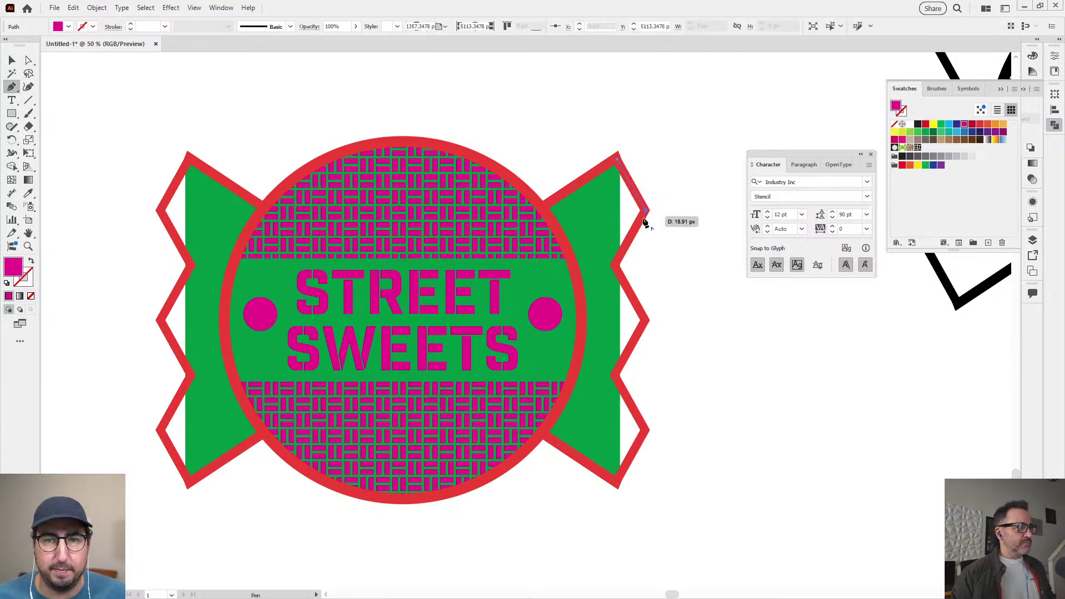
pyautogui.click(617, 262)
pyautogui.click(646, 321)
pyautogui.click(615, 375)
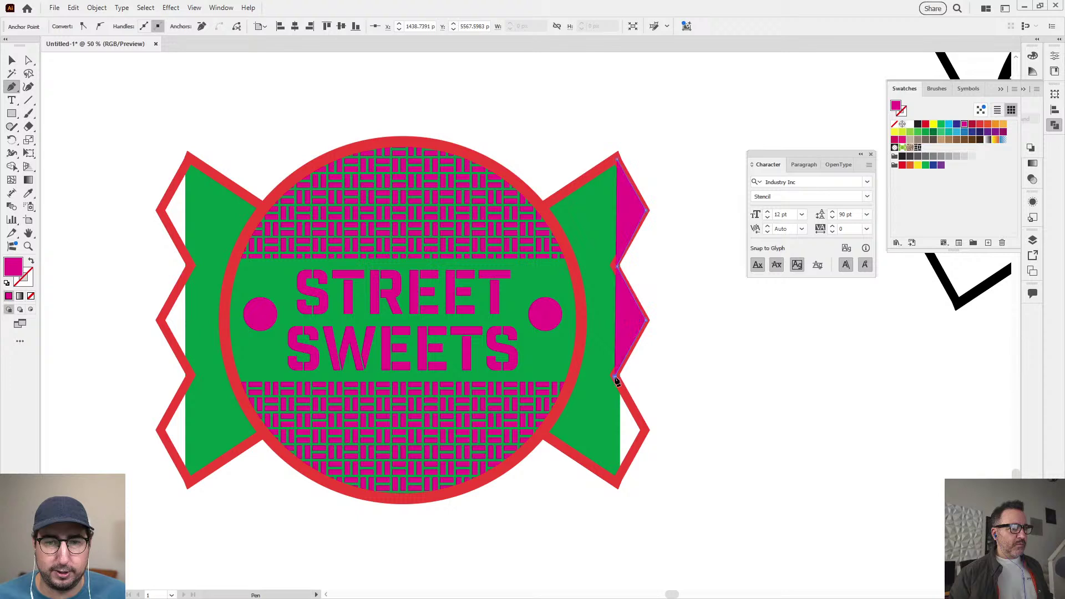
pyautogui.click(646, 430)
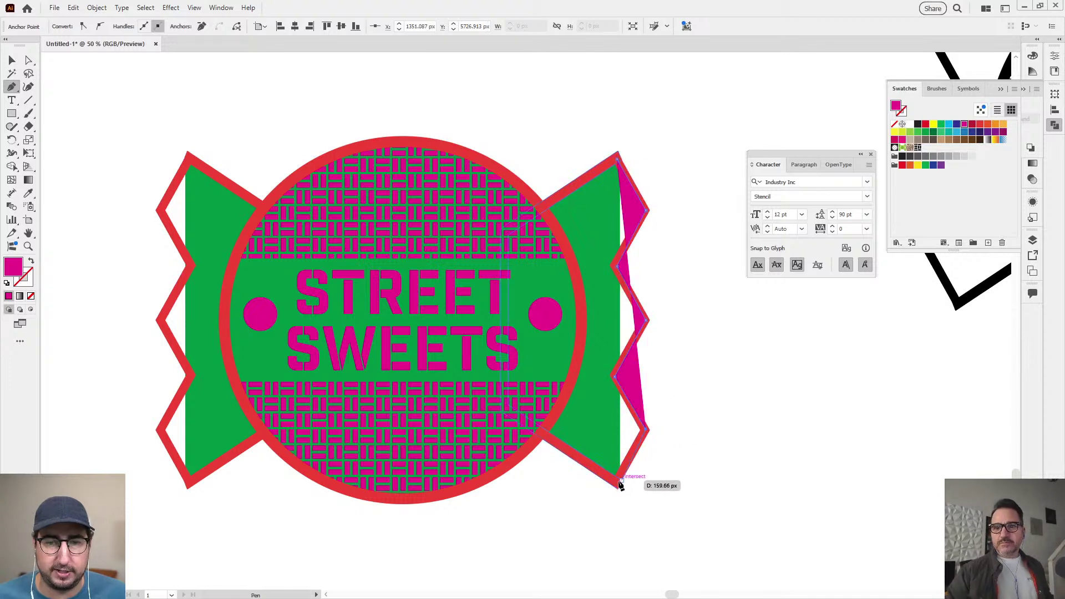
pyautogui.click(617, 484)
pyautogui.click(586, 409)
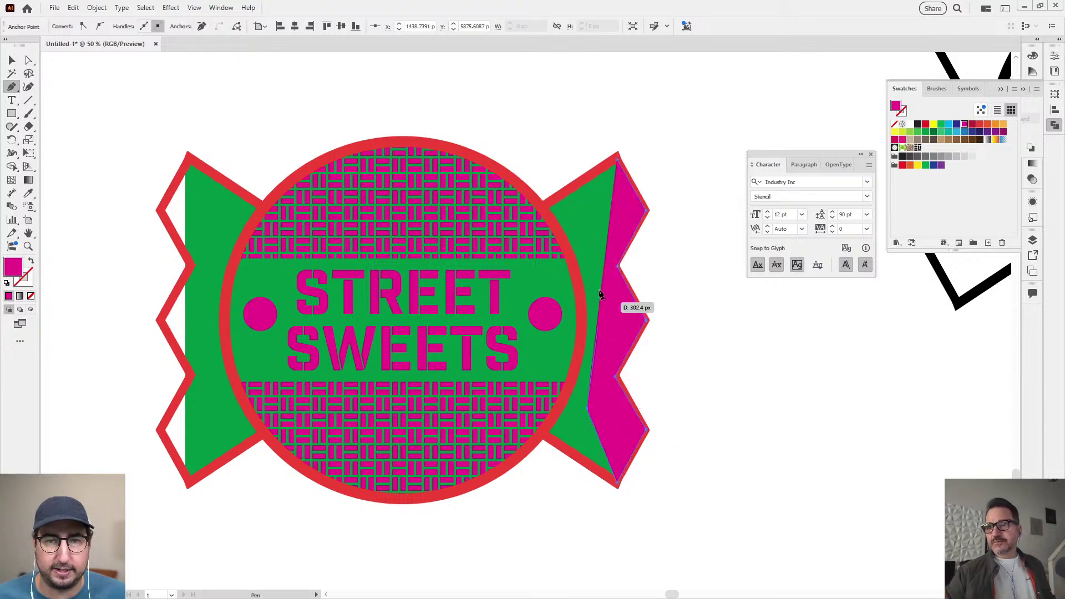
pyautogui.click(617, 158)
pyautogui.press('v')
pyautogui.click(680, 159)
# Move the magenta zigzag shape to the left wrapper, reflect it across the vertical axis, and fit it to that wrapper's edge
pyautogui.click(631, 211)
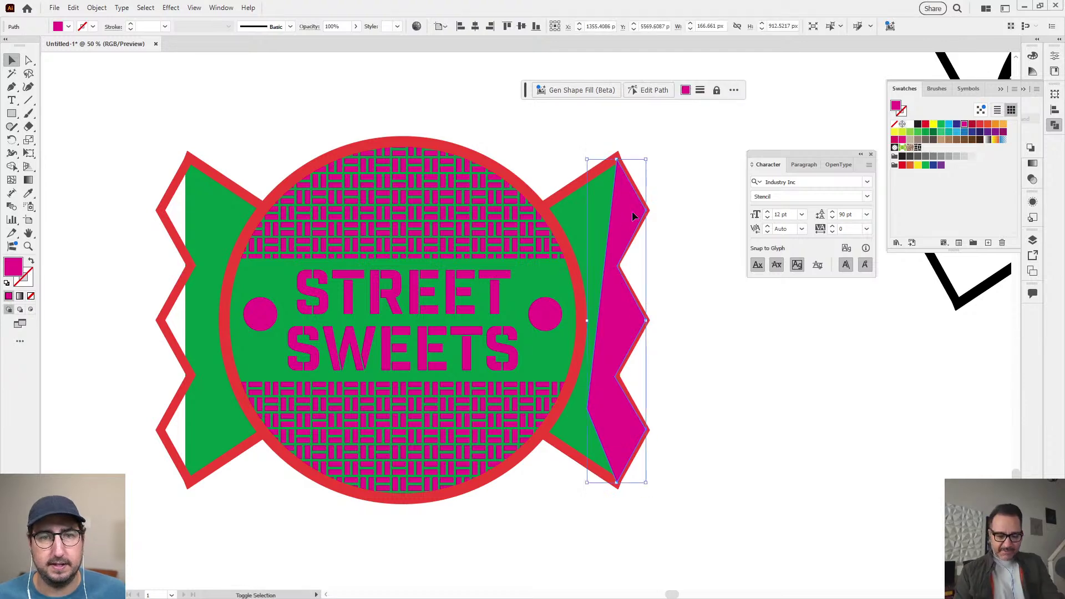
pyautogui.press('r')
pyautogui.moveTo(606, 247); pyautogui.dragTo(220, 222)
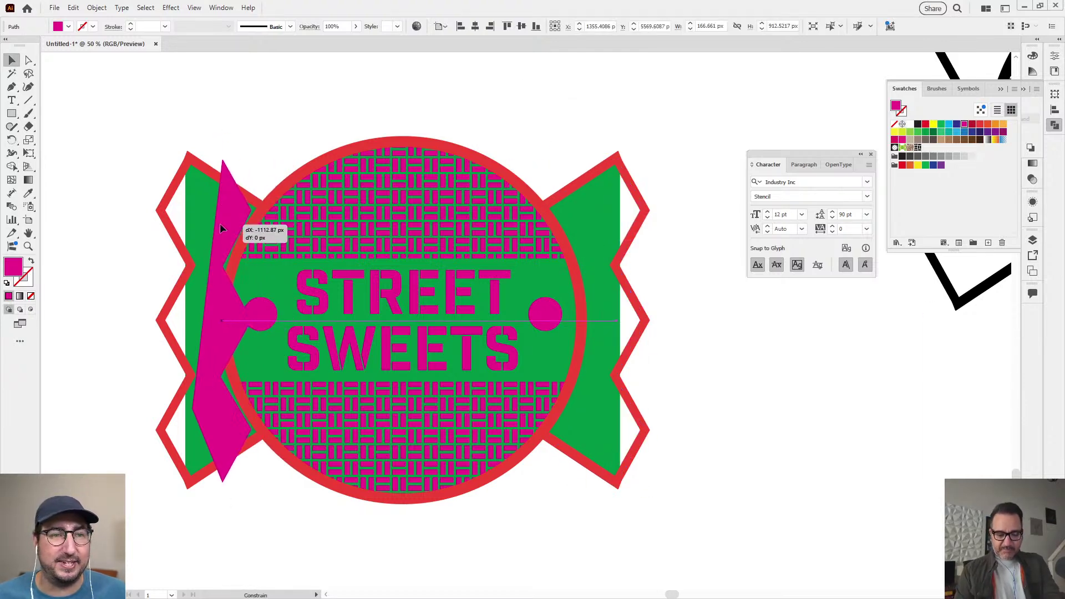
pyautogui.press('v')
pyautogui.rightClick(225, 208)
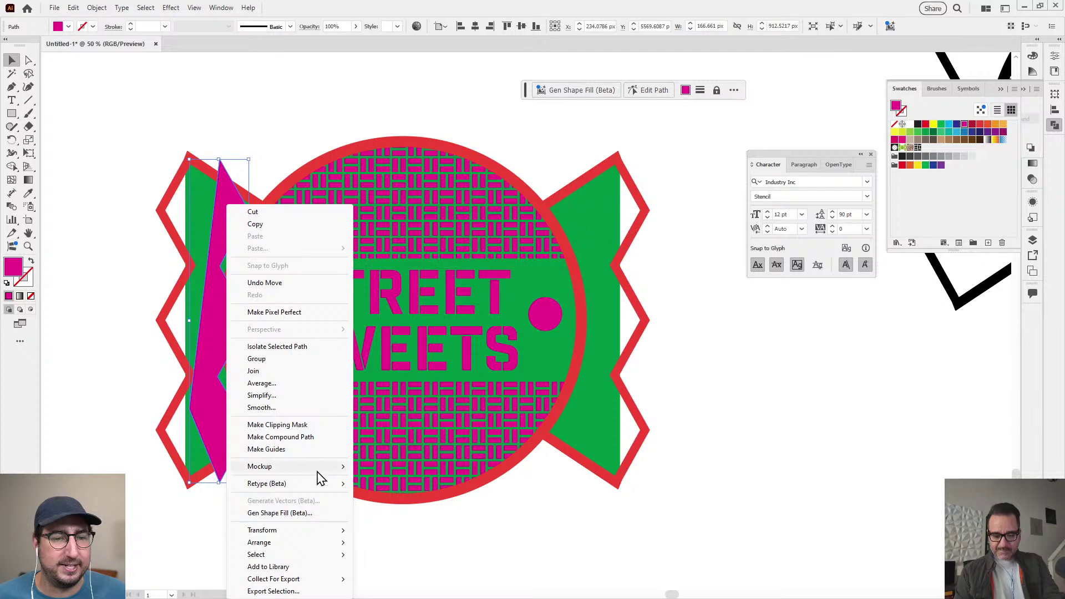
pyautogui.moveTo(297, 531)
pyautogui.click(383, 471)
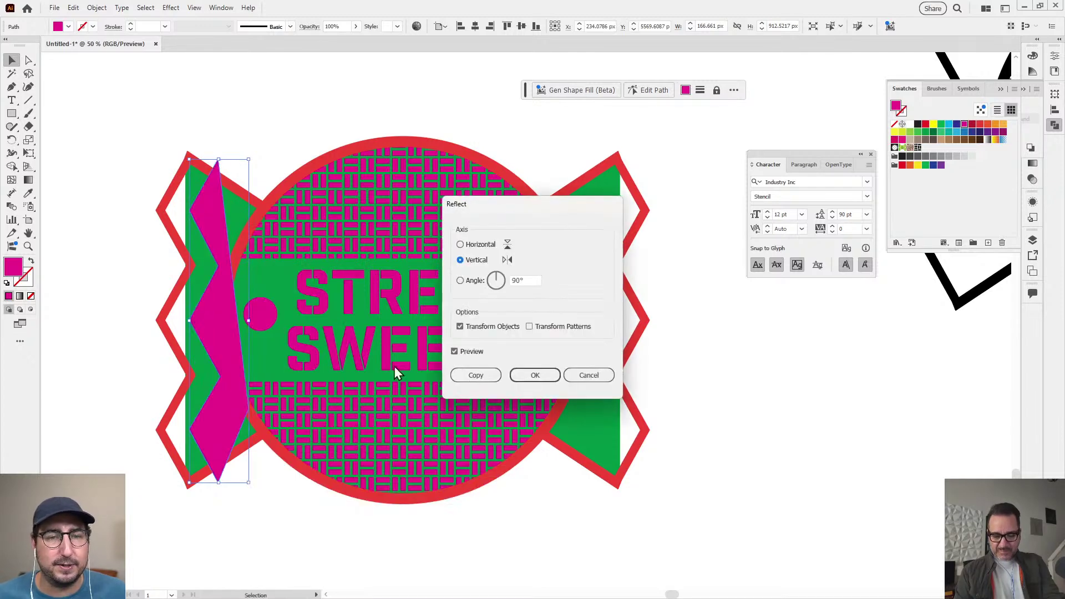
pyautogui.click(536, 375)
pyautogui.moveTo(188, 225); pyautogui.dragTo(160, 223)
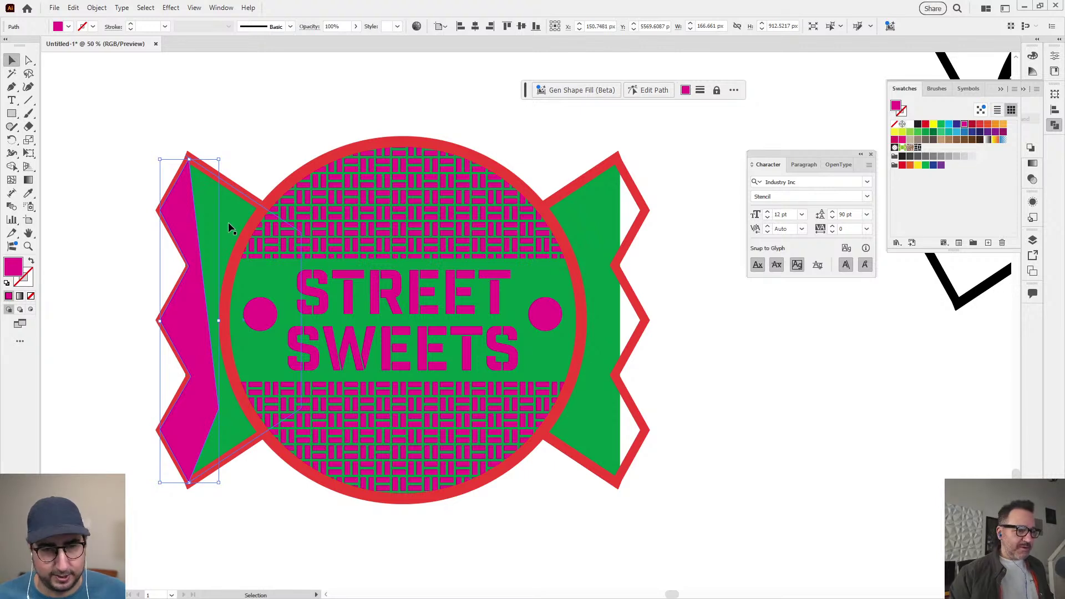
# Duplicate the left zigzag shape, reflect the copy across the vertical axis, and fit it to the right wrapper's edge
pyautogui.hotkey('ctrl', 'c')
pyautogui.hotkey('ctrl', 'v')
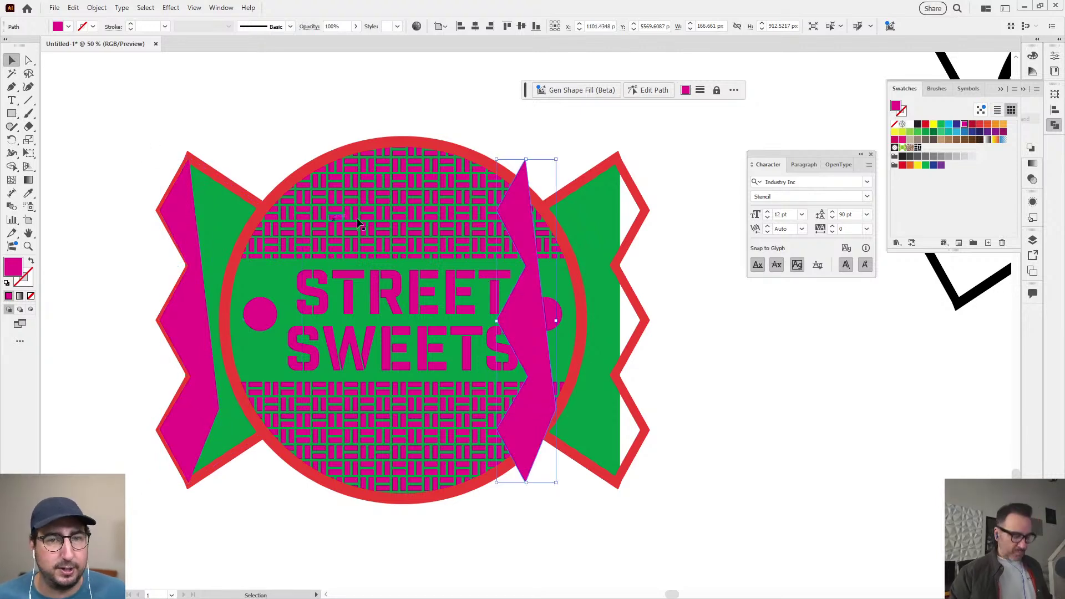
pyautogui.rightClick(524, 227)
pyautogui.moveTo(571, 529)
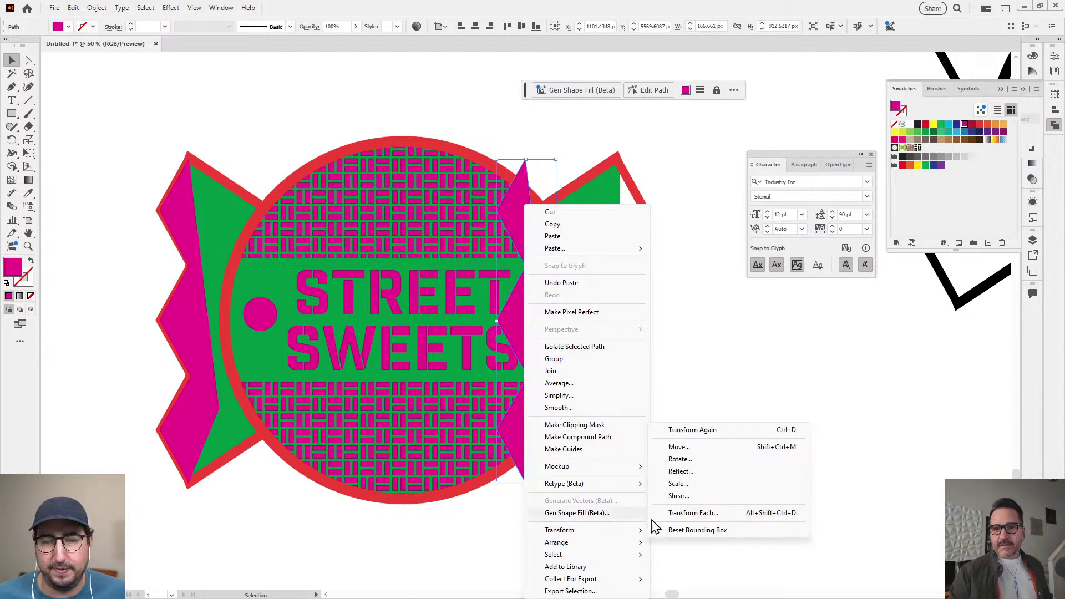
pyautogui.click(688, 471)
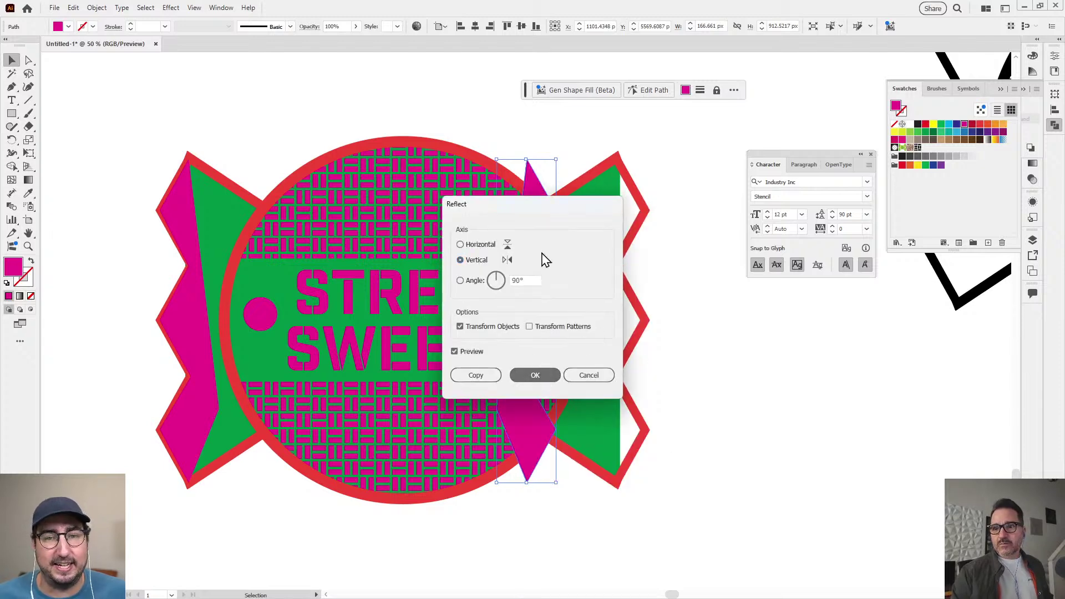
pyautogui.press('Return')
pyautogui.moveTo(536, 225); pyautogui.dragTo(626, 223)
# Fill both magenta zigzag shapes with the green sampled from the wrapper ends
pyautogui.press('Delete')
pyautogui.click(230, 205)
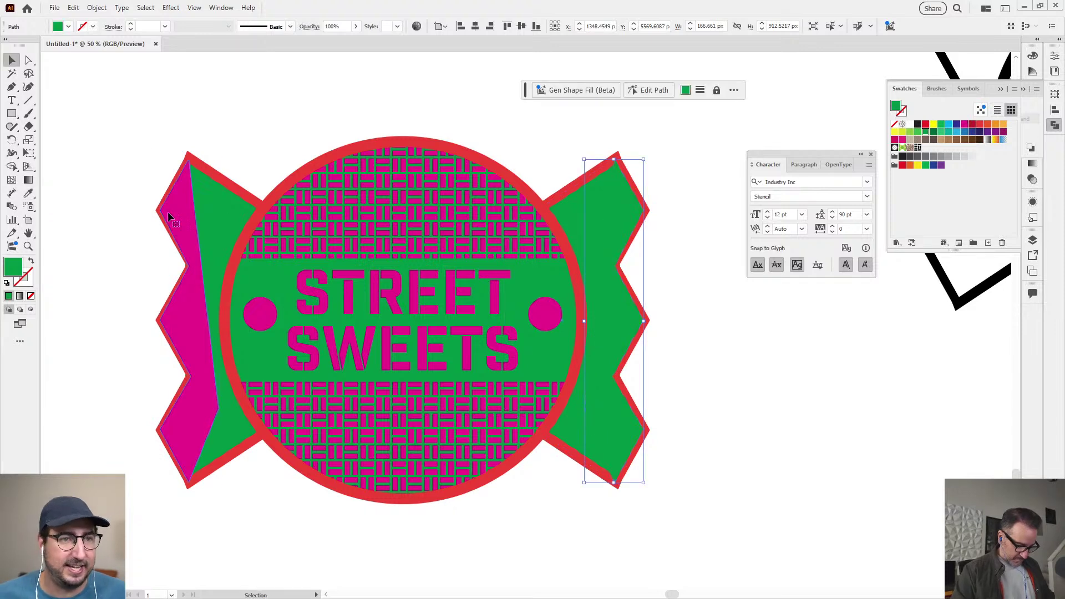
pyautogui.click(176, 223)
pyautogui.press('Delete')
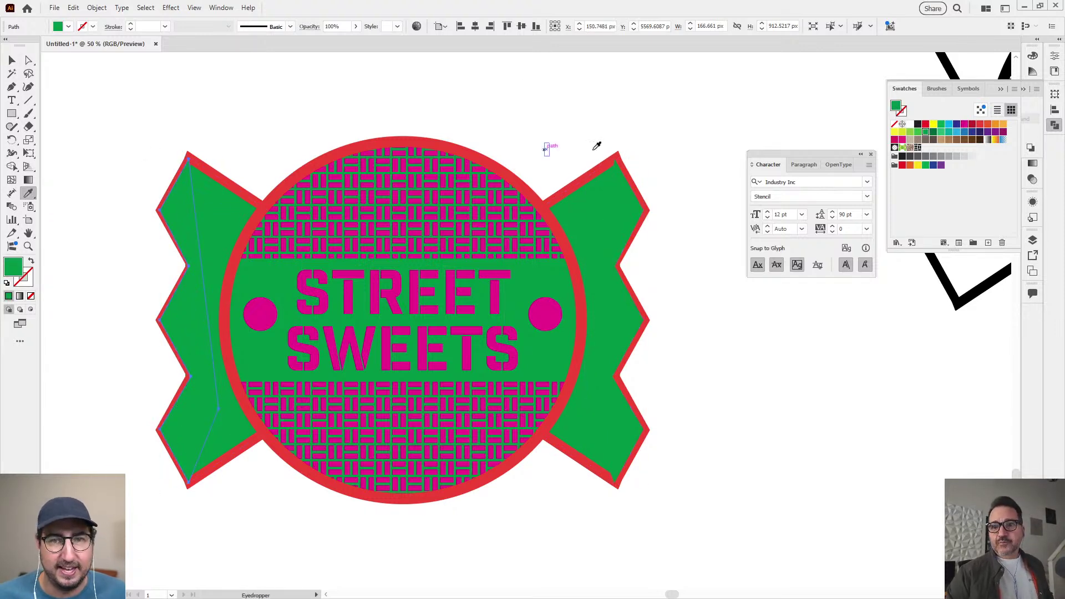
# Send both green zigzag filler shapes behind the red wrapper outlines
pyautogui.press('a')
pyautogui.click(639, 194)
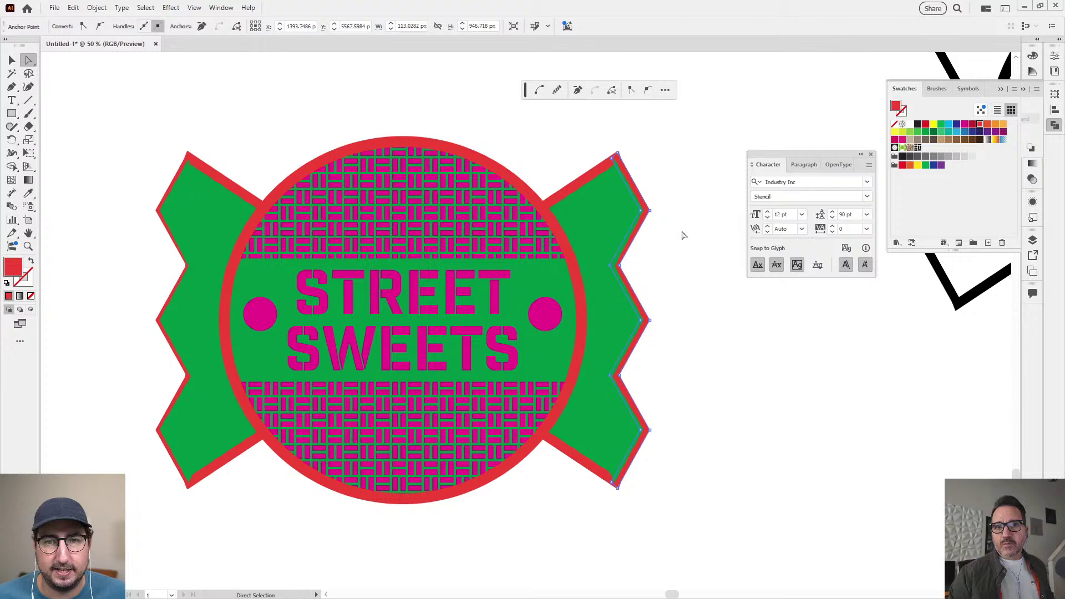
pyautogui.press('v')
pyautogui.keyDown('shift'); pyautogui.click(196, 201); pyautogui.keyUp('shift')
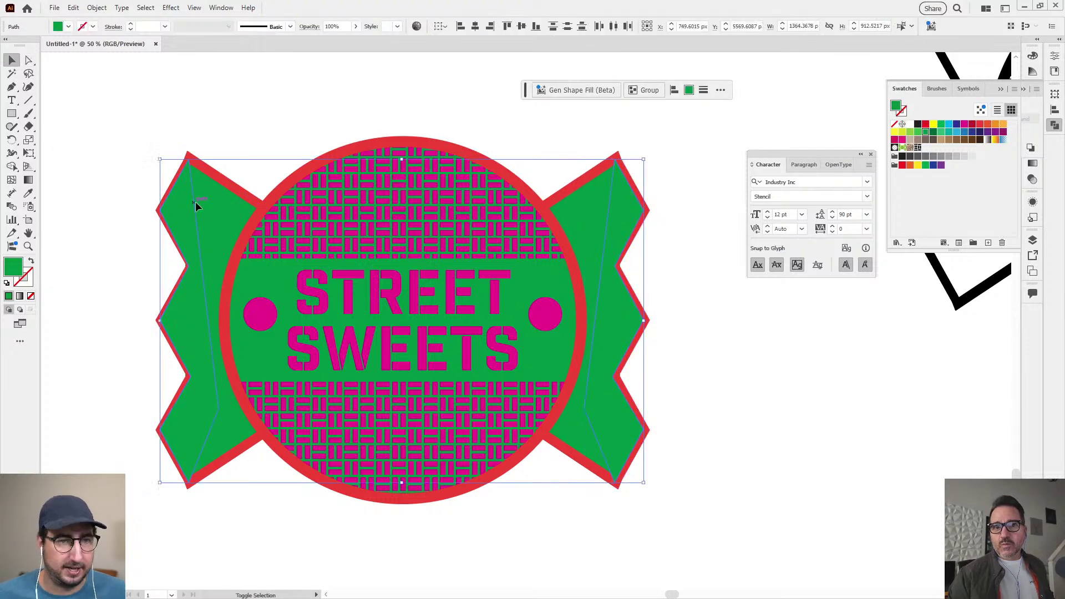
pyautogui.click(261, 114)
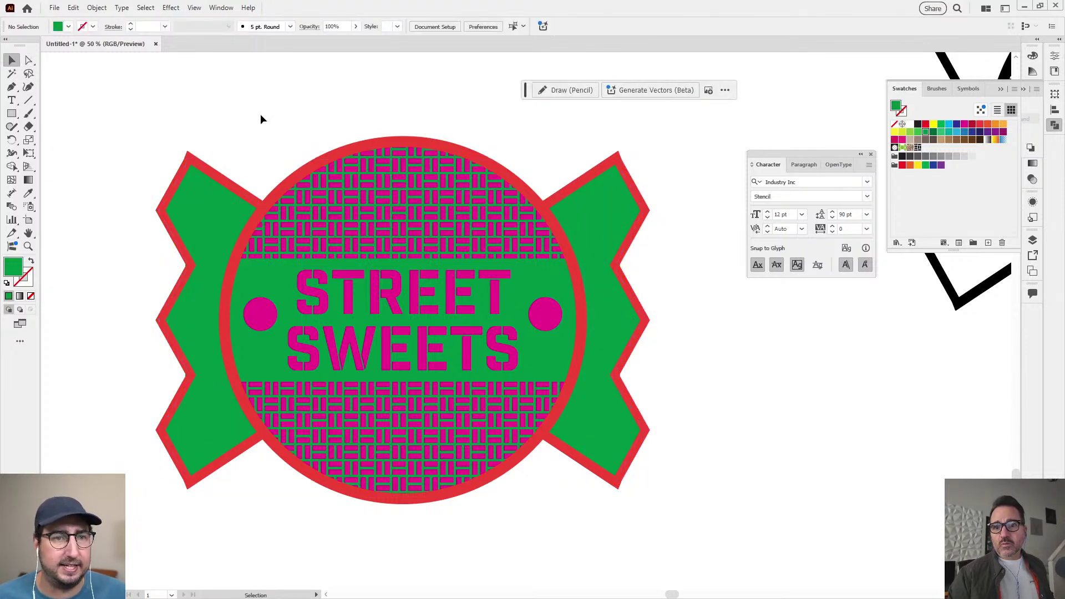
# Place a duplicate of the entire candy badge level with the original, in the empty space to its left
pyautogui.hotkey('ctrl', '-')
pyautogui.hscroll(-5, 703, 482)
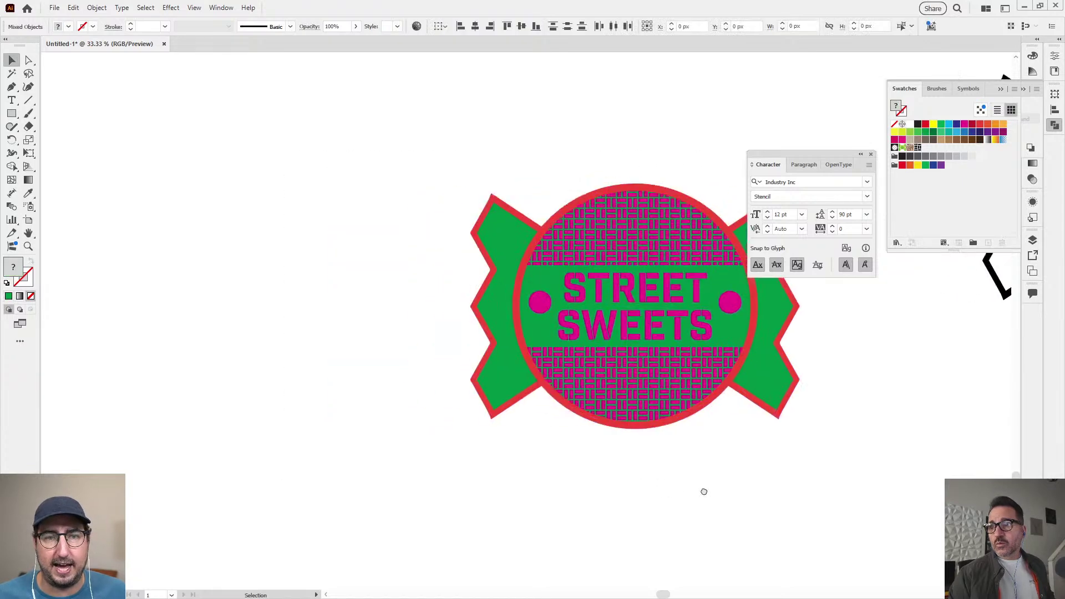
pyautogui.moveTo(693, 358); pyautogui.dragTo(200, 358)
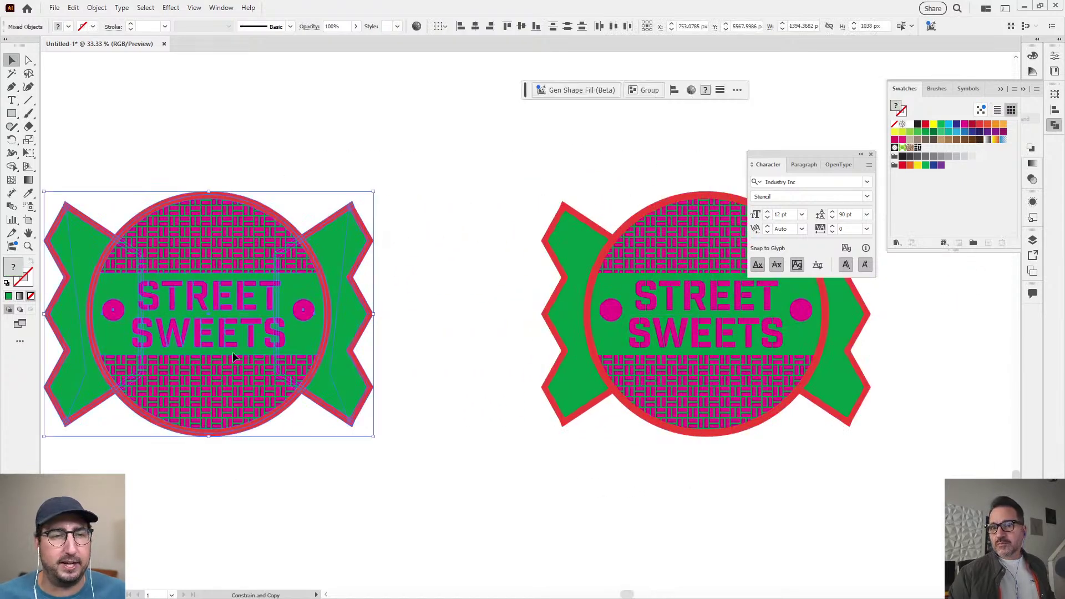
# Generate recolor variations of the duplicate badge with the Generative Recolor prompt "cotton candy" and apply the teal-and-red first variation
pyautogui.hscroll(-4, 232, 352)
pyautogui.click(97, 7)
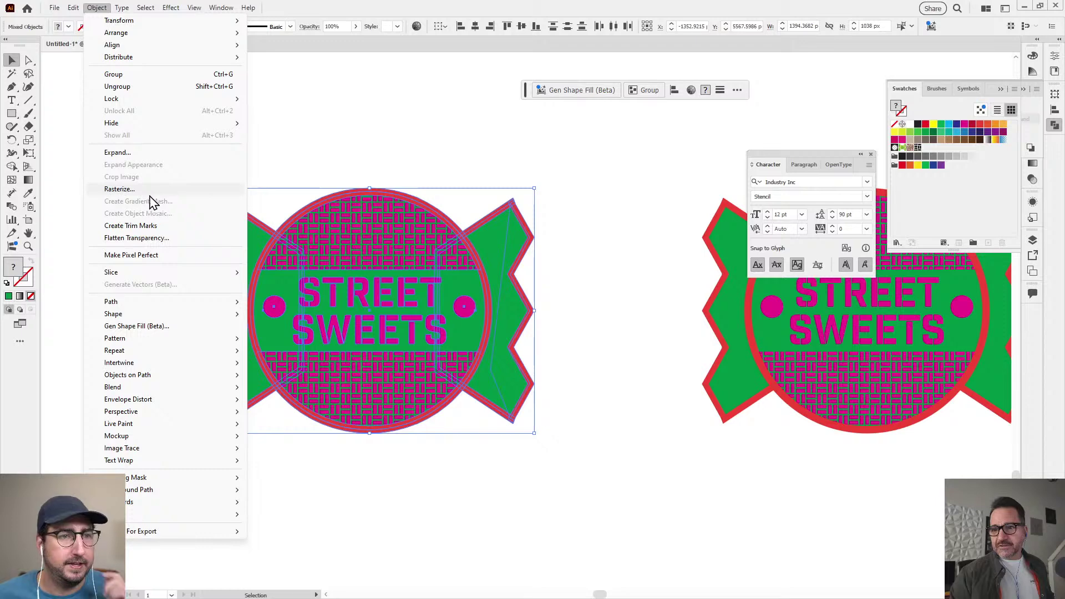
pyautogui.moveTo(73, 8)
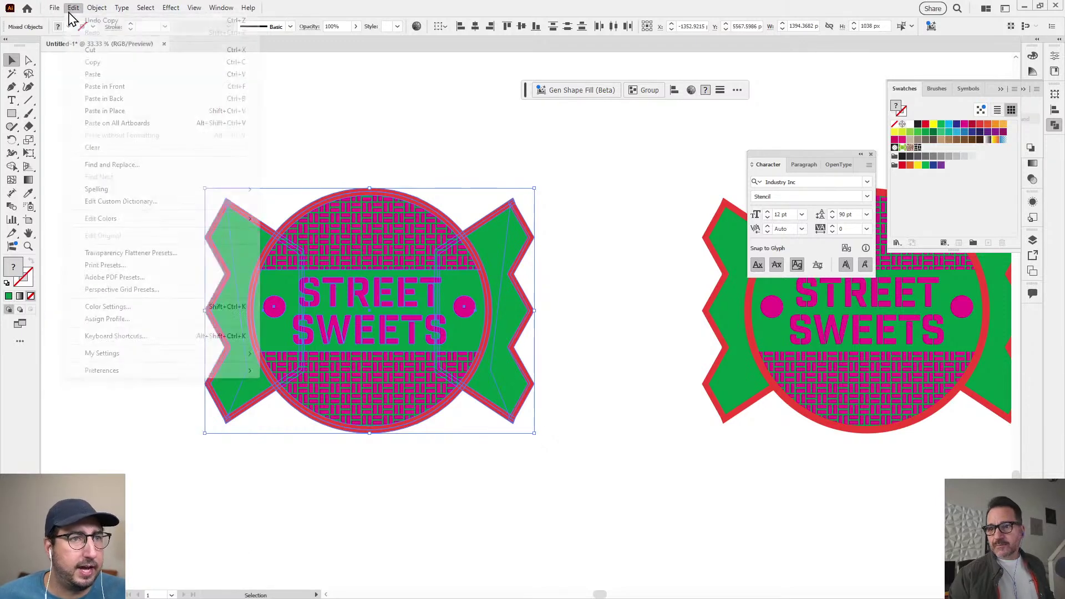
pyautogui.moveTo(150, 222)
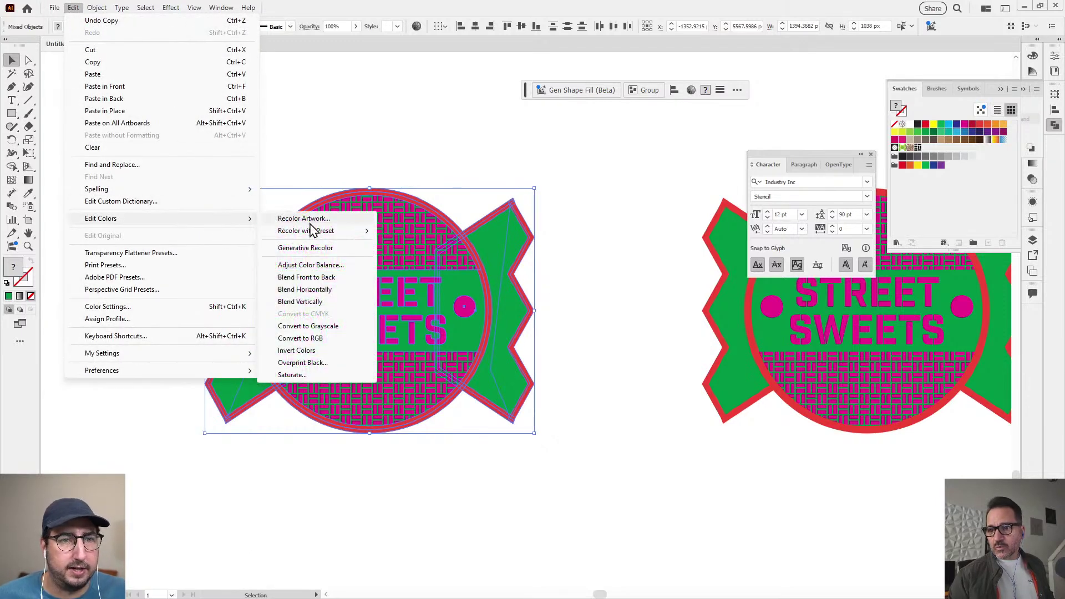
pyautogui.click(308, 248)
pyautogui.click(623, 213)
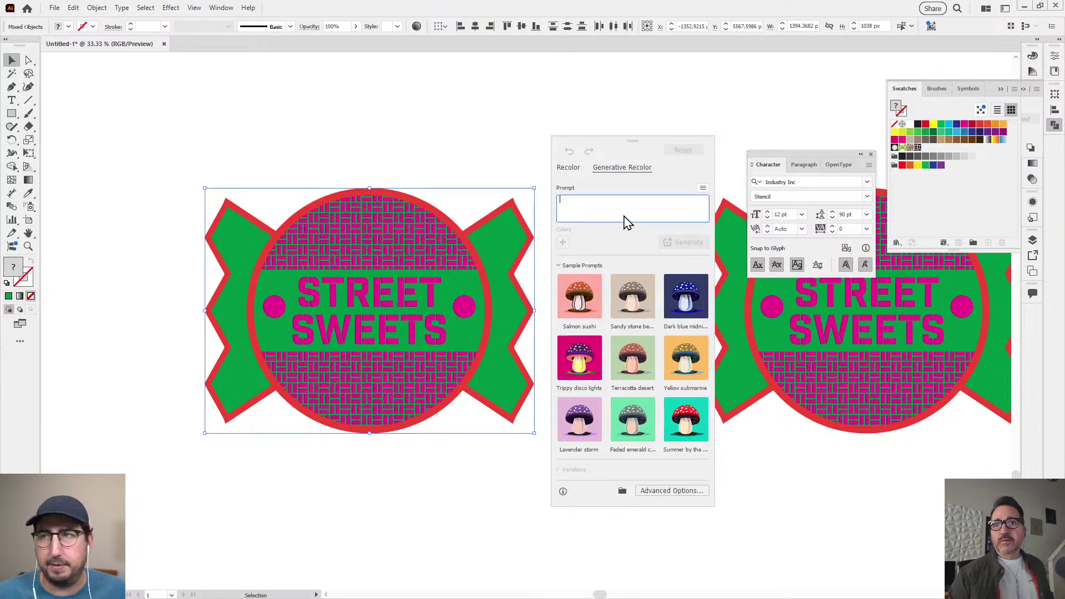
pyautogui.write('cotton candy')
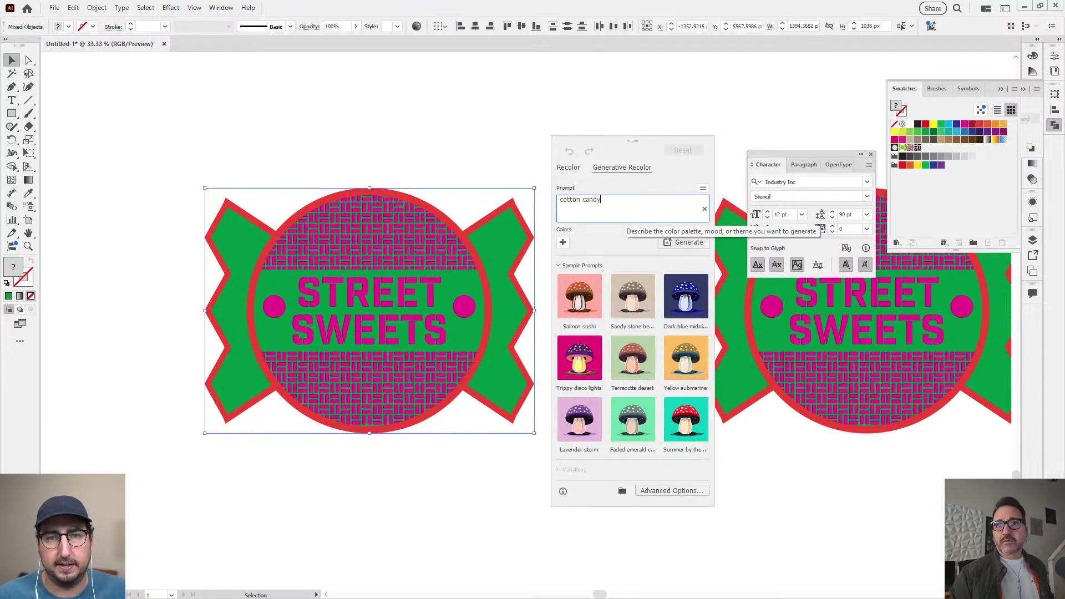
pyautogui.press('Return')
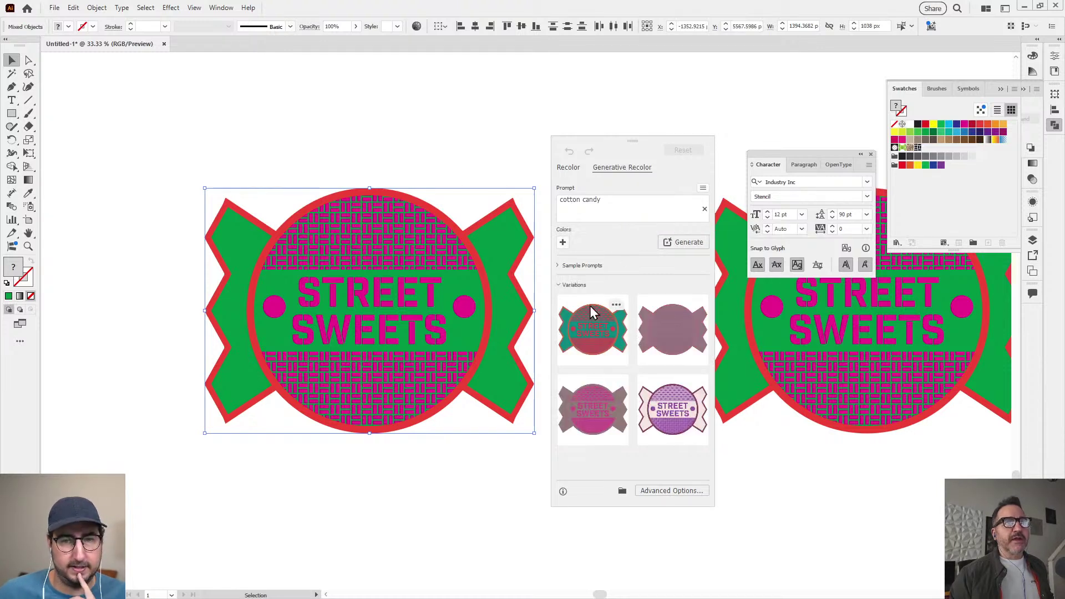
pyautogui.click(591, 332)
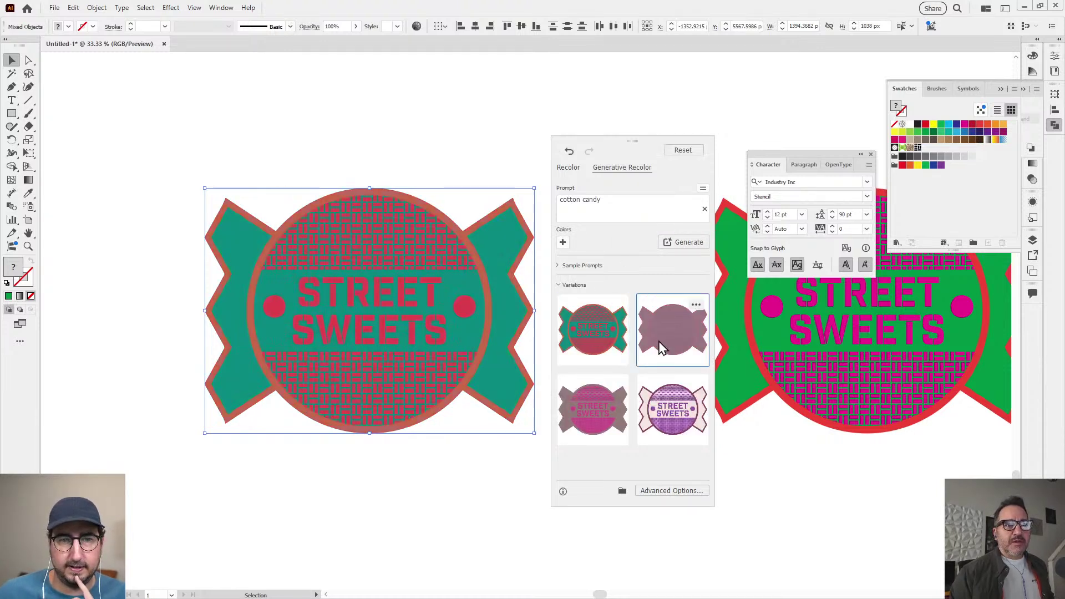
# Try the remaining cotton candy variations on the duplicate badge, ending with the purple-and-cream version
pyautogui.click(643, 335)
pyautogui.click(595, 422)
pyautogui.click(665, 424)
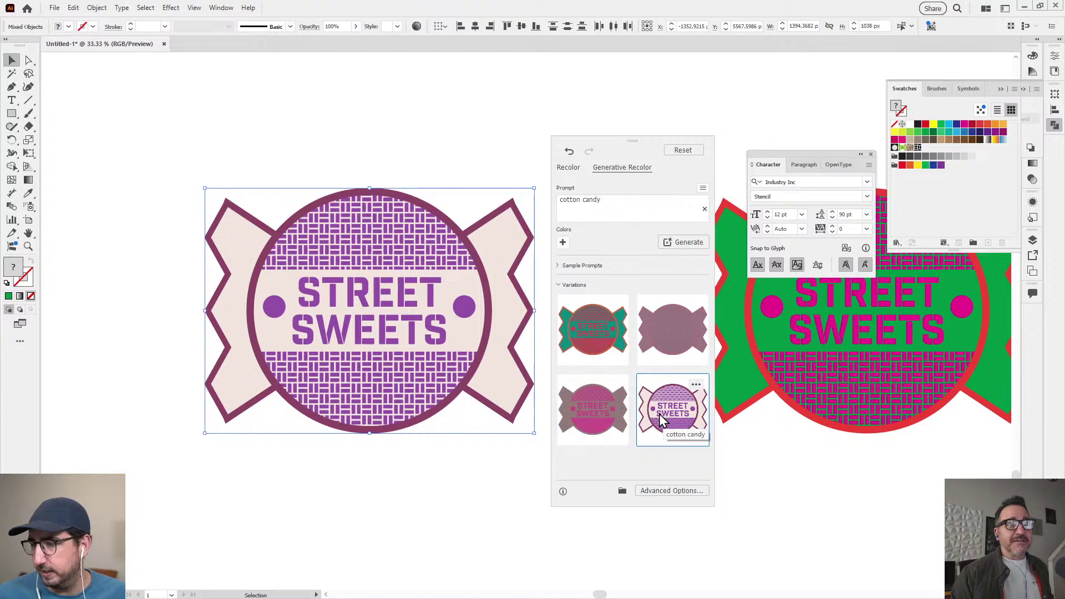
# Generate new recolor variations of the duplicate badge with the prompt "pastel taffy" and apply the pale green one with pink outlines and gray lettering
pyautogui.click(614, 207)
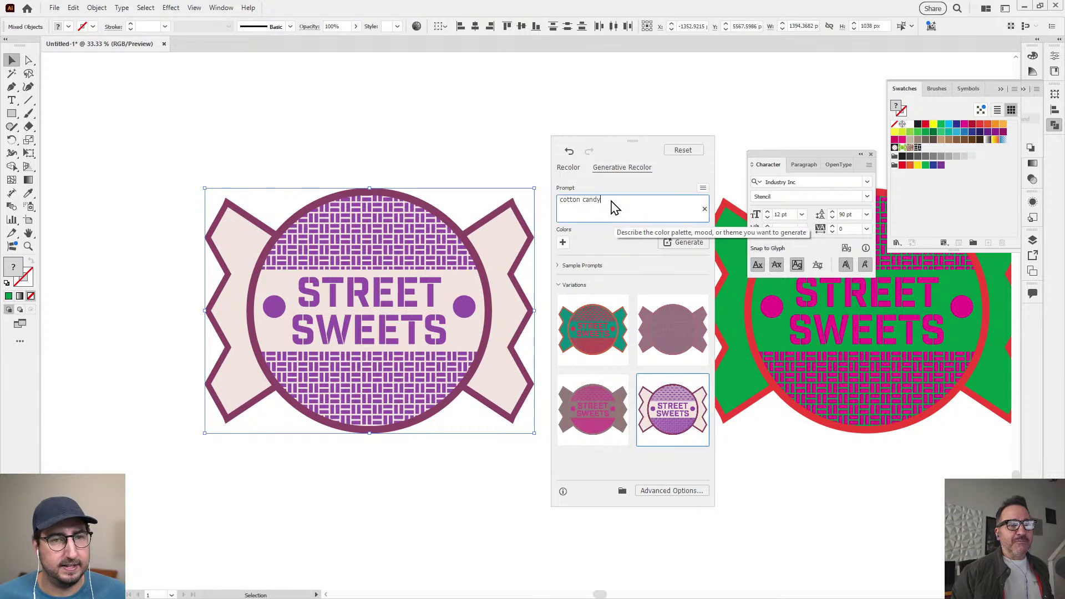
pyautogui.moveTo(613, 204); pyautogui.dragTo(542, 199)
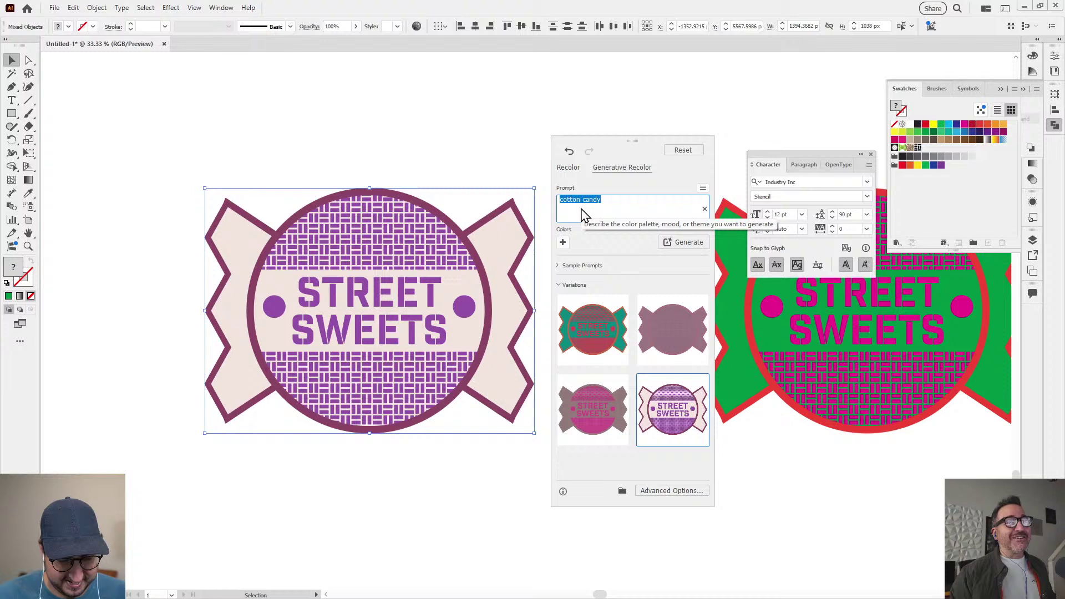
pyautogui.write('pastel ta')
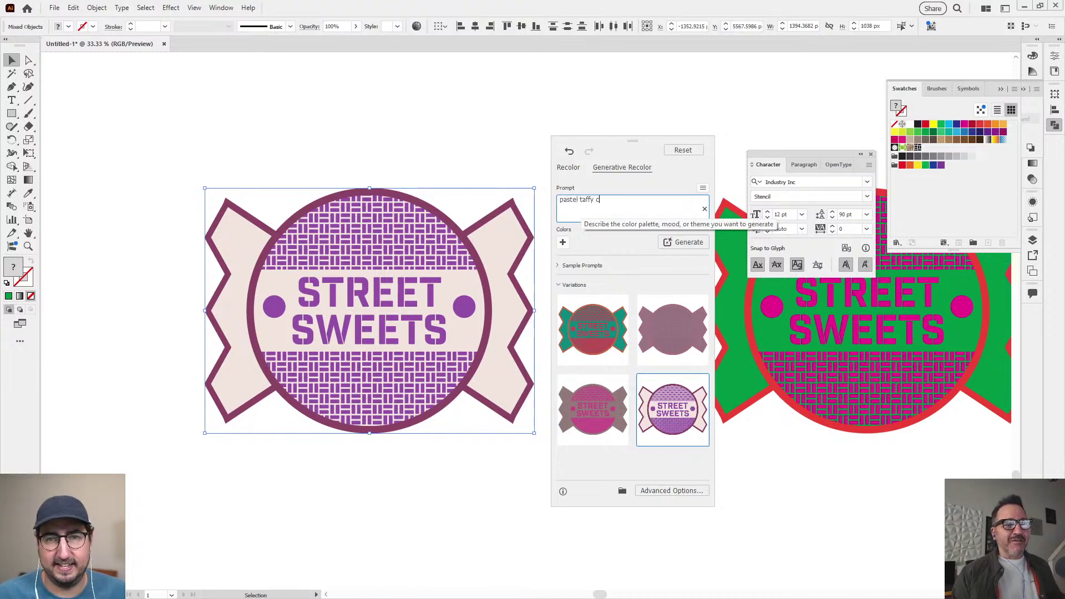
pyautogui.write('ffy')
pyautogui.press('Return')
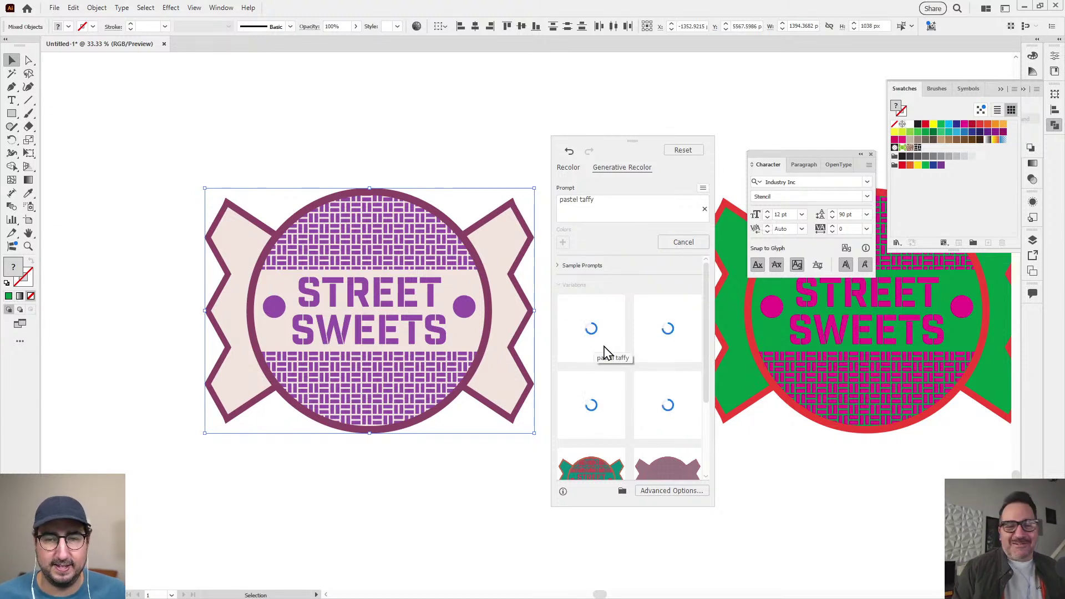
pyautogui.click(659, 347)
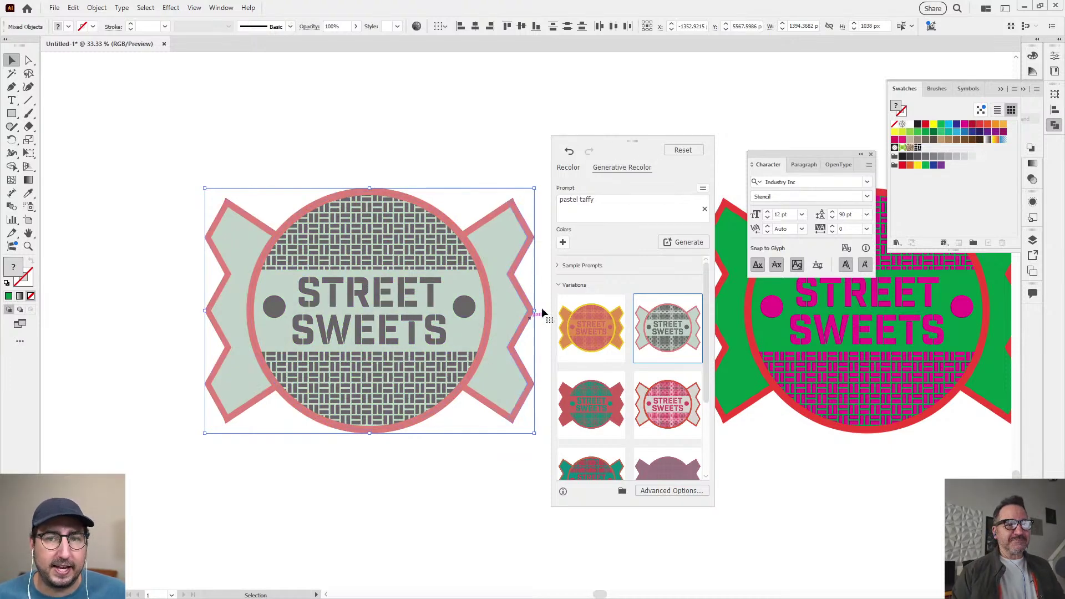
# Swap the pink and dark gray color assignments in the advanced Recolor Artwork options, giving the badge gray outlines and pink lettering
pyautogui.click(569, 168)
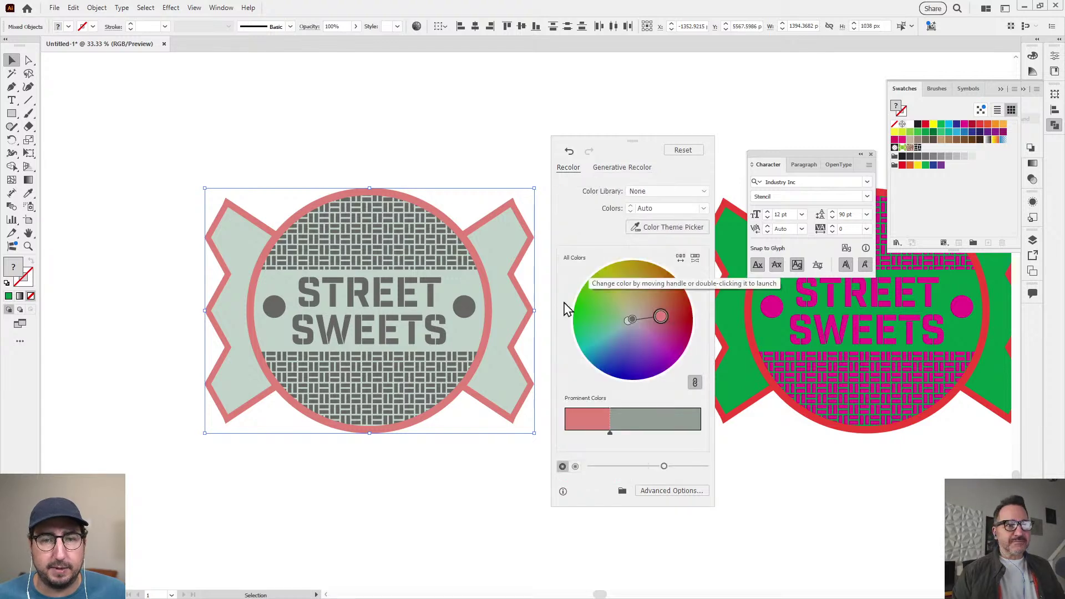
pyautogui.click(671, 490)
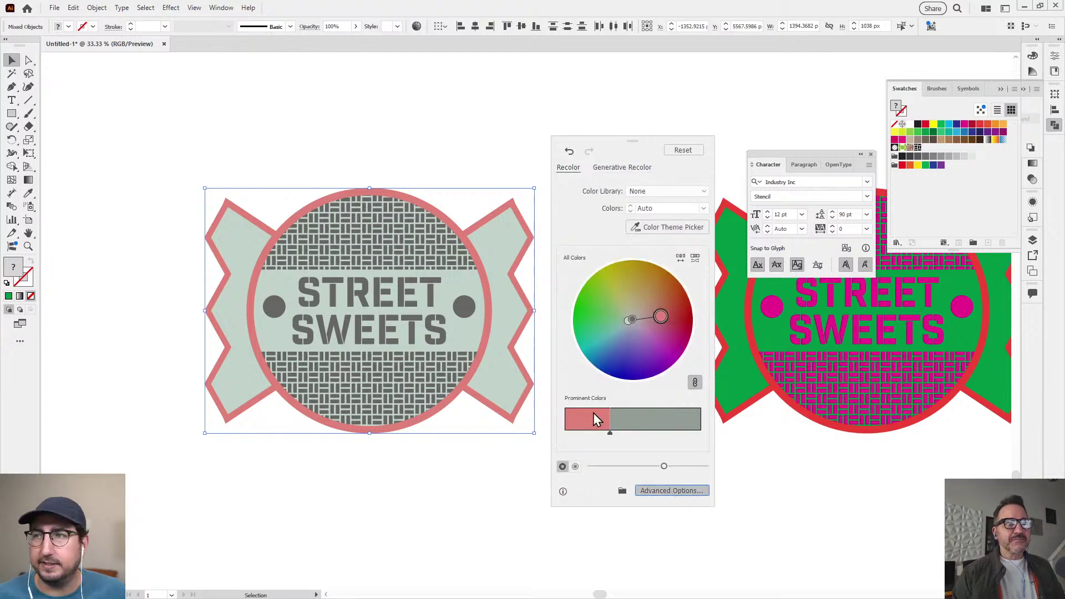
pyautogui.moveTo(439, 136); pyautogui.dragTo(633, 150)
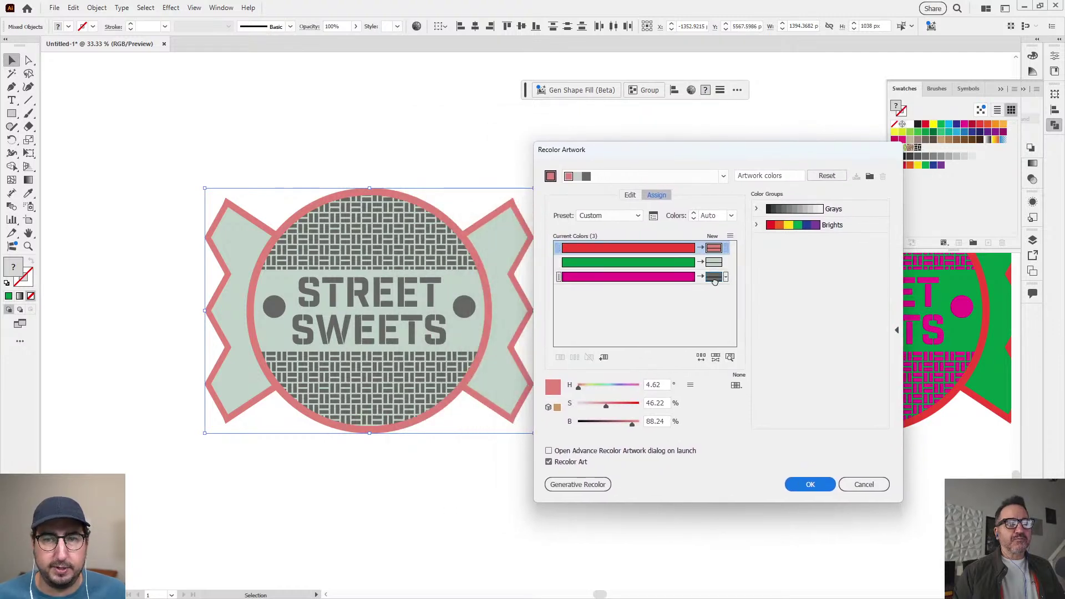
pyautogui.moveTo(714, 281)
pyautogui.mouseDown()
pyautogui.moveTo(714, 250)
pyautogui.moveTo(714, 277)
pyautogui.mouseUp()
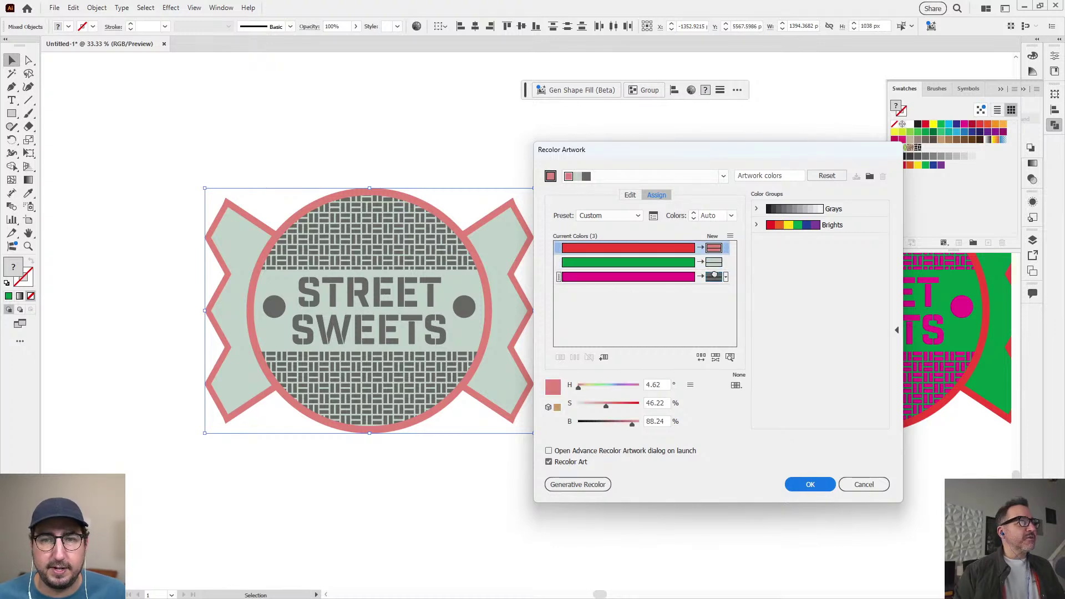
pyautogui.click(810, 485)
pyautogui.click(455, 167)
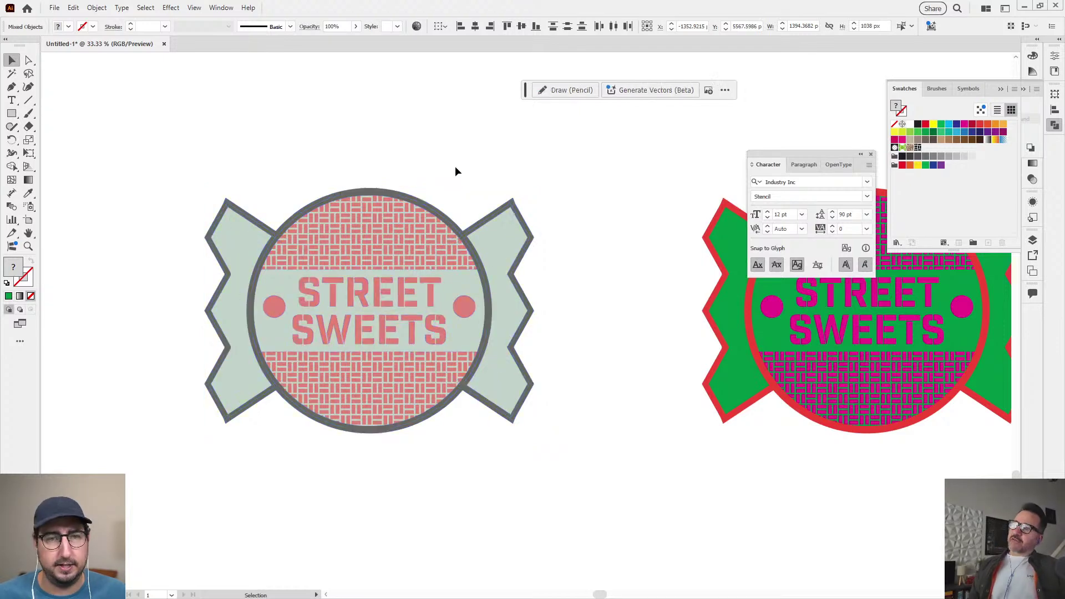
# Examine the recolored badge's basket-weave pattern, lettering and outlines up close and at a distance
pyautogui.press('z')
pyautogui.click(407, 305)
pyautogui.moveTo(406, 305); pyautogui.dragTo(555, 331)
pyautogui.press('v')
pyautogui.click(481, 245)
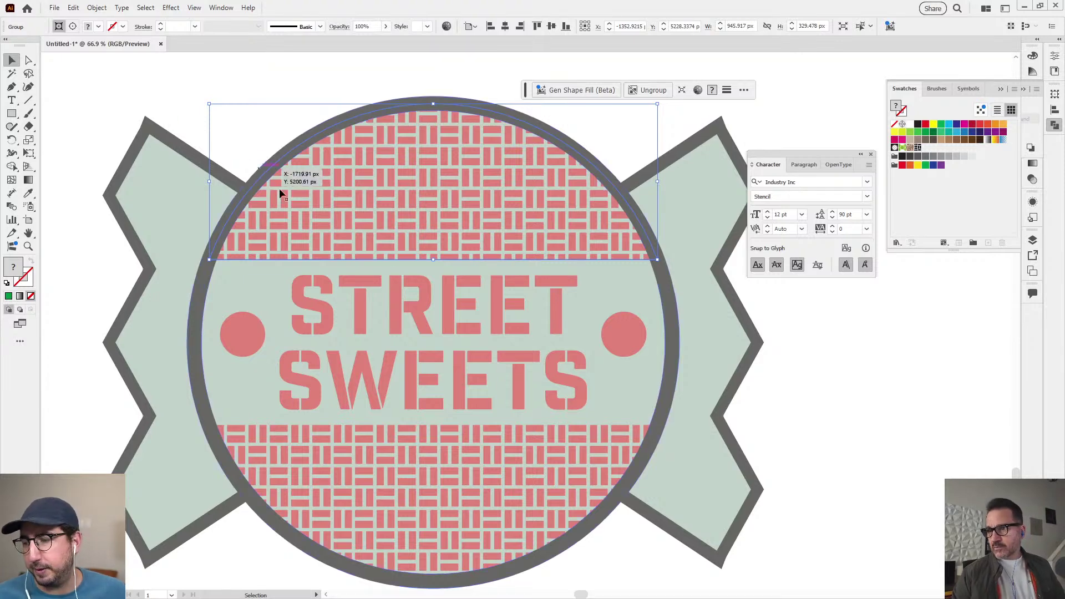
pyautogui.press('z')
pyautogui.keyDown('alt'); pyautogui.click(526, 330); pyautogui.keyUp('alt')
pyautogui.keyDown('alt'); pyautogui.click(482, 329); pyautogui.keyUp('alt')
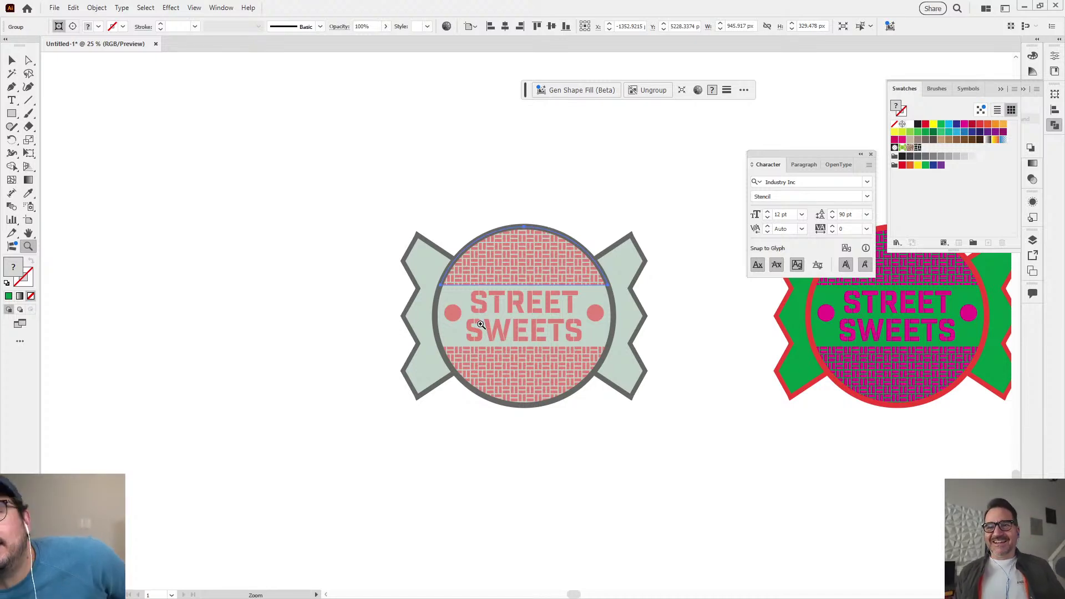
pyautogui.moveTo(480, 324); pyautogui.dragTo(593, 366)
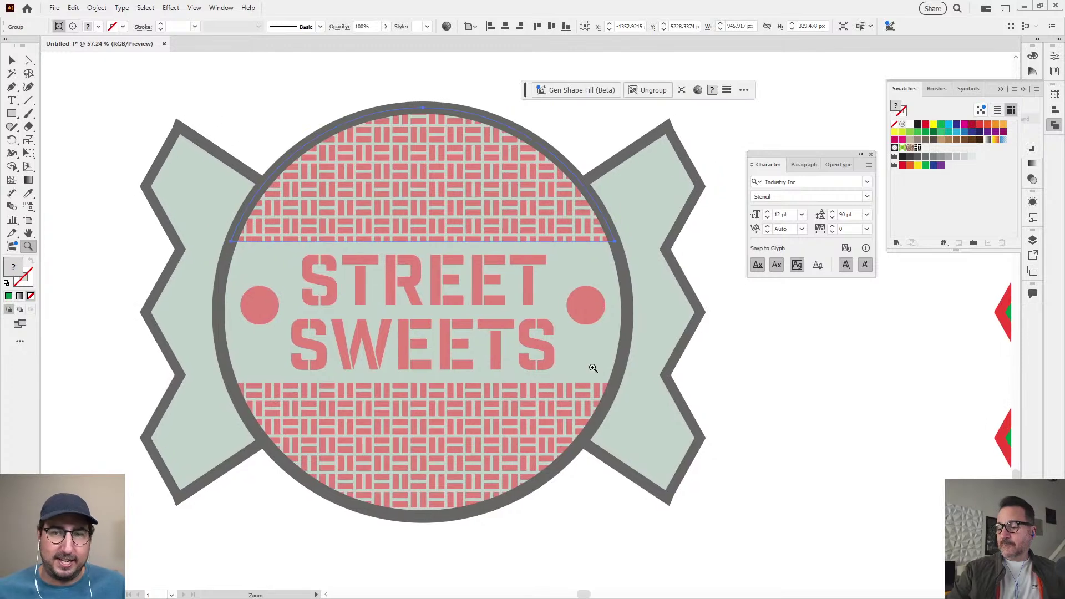
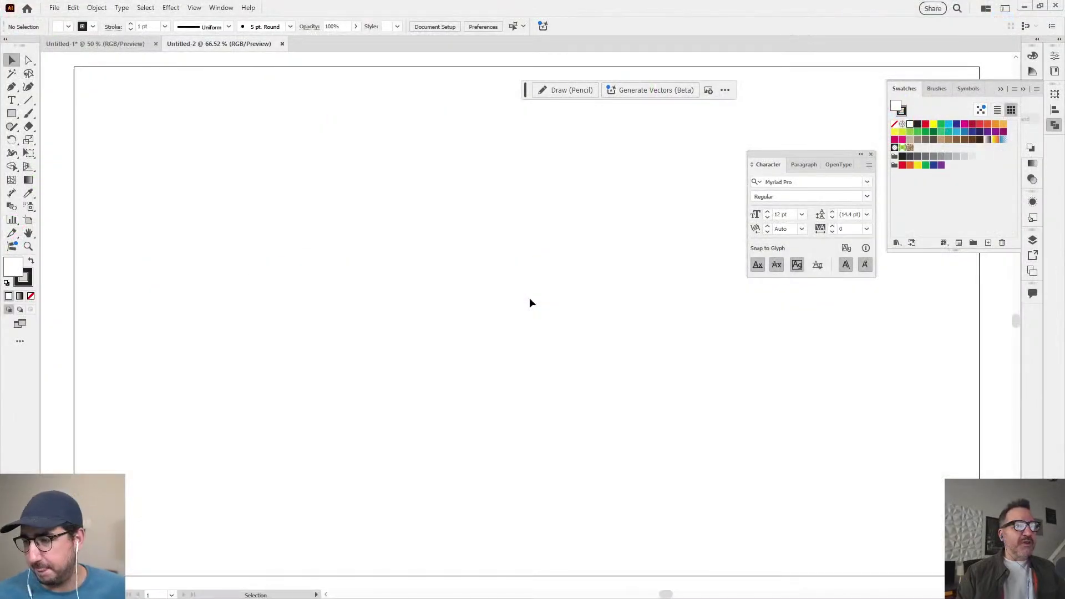
# Paste the black candy badge into the blank document and scale it down to about 978 by 707 px within the artboard
pyautogui.hotkey('ctrl', 'v')
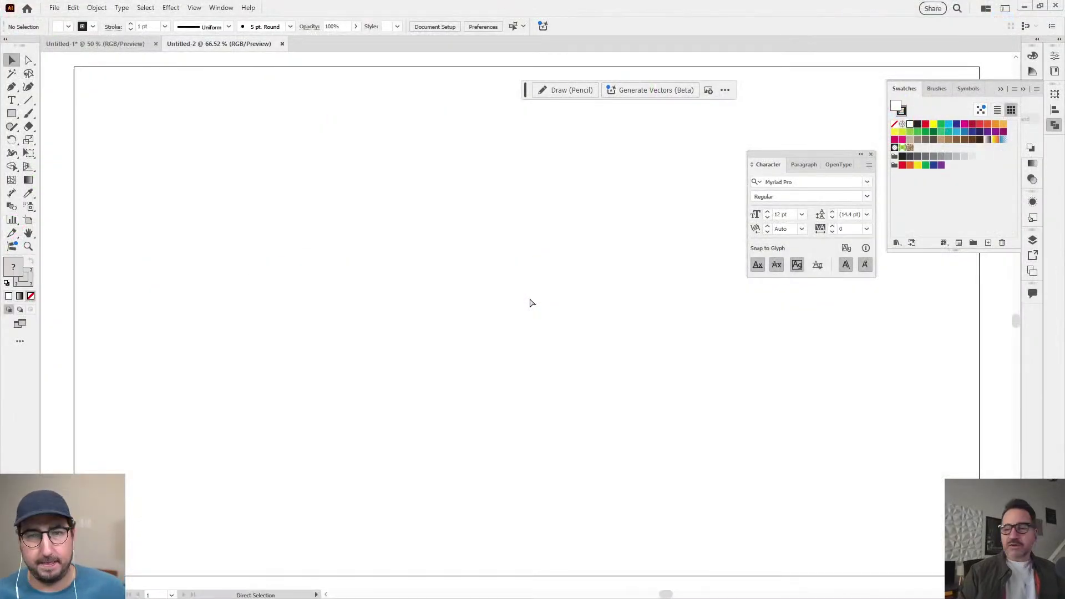
pyautogui.press('s')
pyautogui.moveTo(264, 87); pyautogui.dragTo(333, 148)
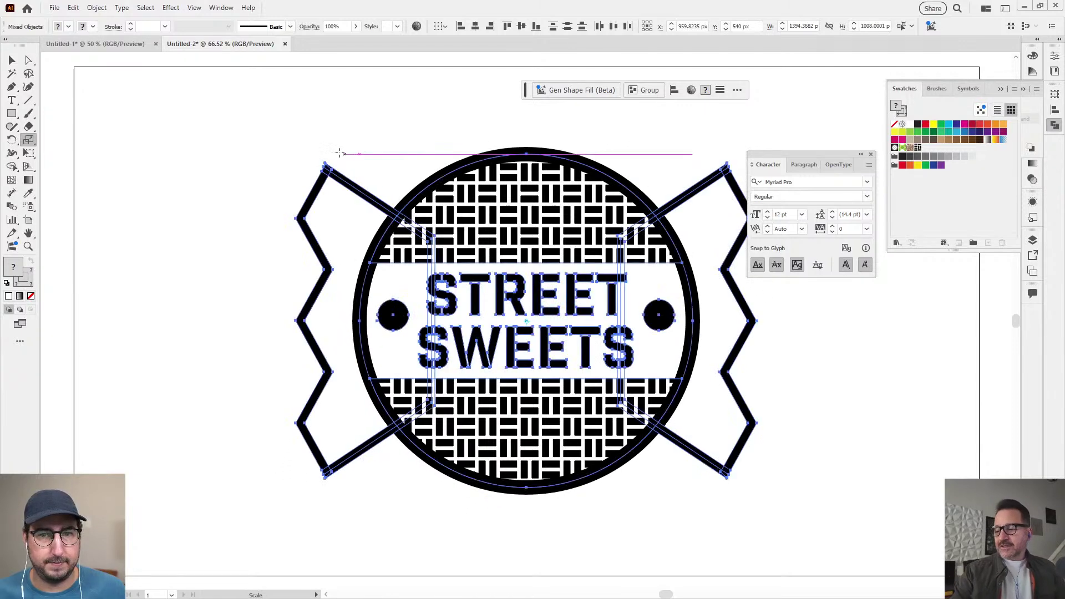
# Export the artboard to the Desktop as a JPEG named Candy, using artboards with range 1 and the default JPEG options
pyautogui.click(54, 8)
pyautogui.moveTo(158, 264)
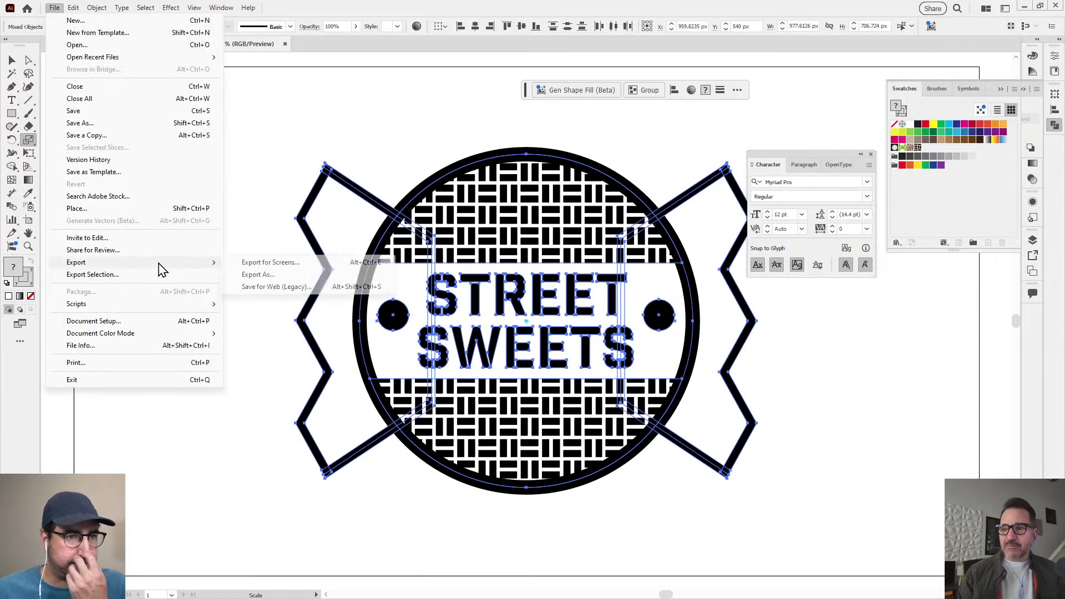
pyautogui.click(287, 276)
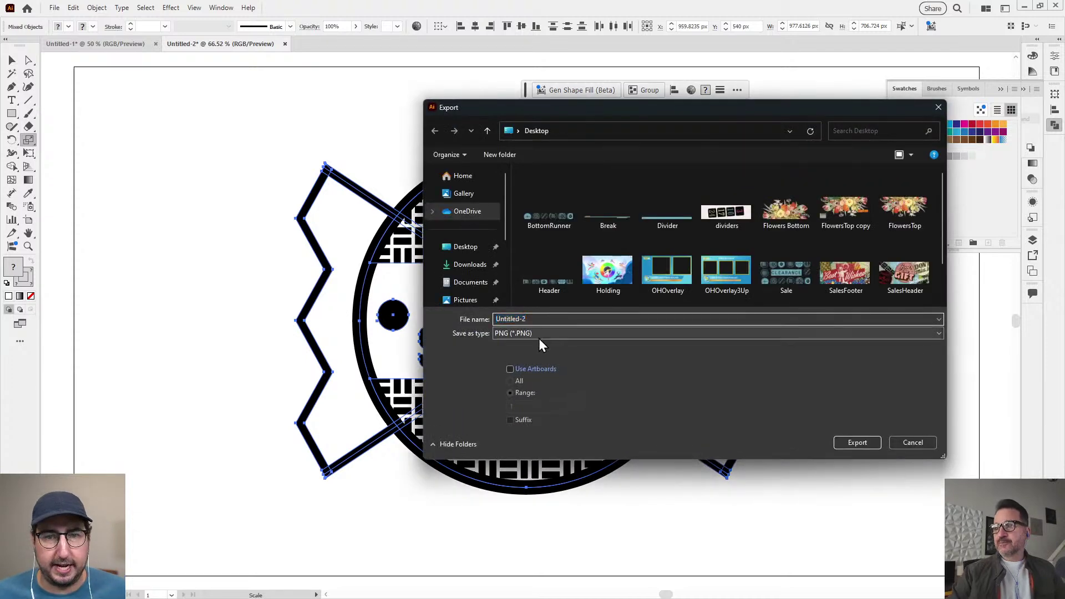
pyautogui.click(538, 335)
pyautogui.click(525, 394)
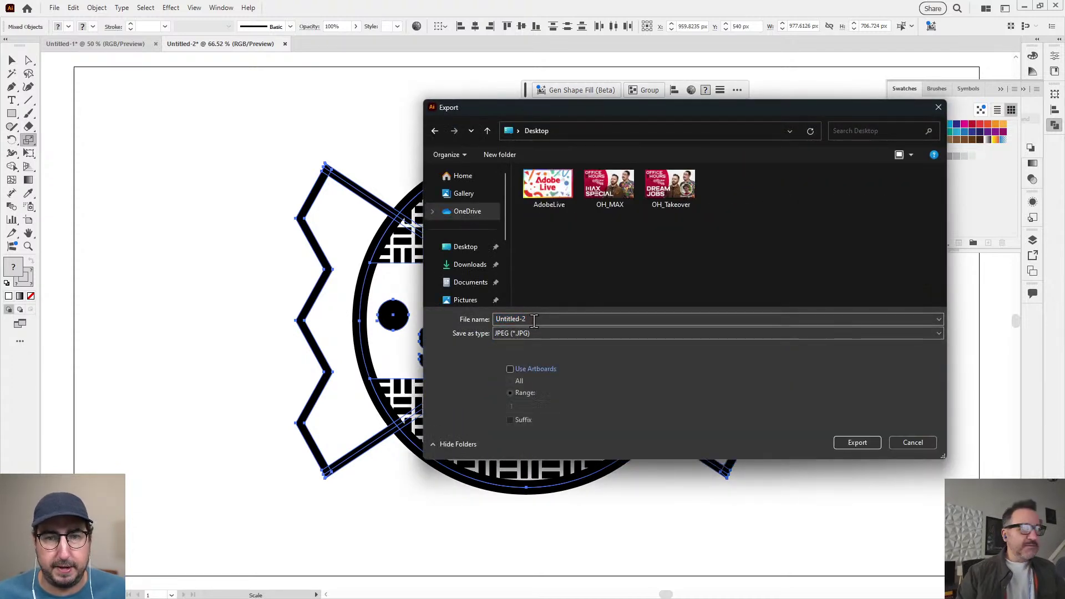
pyautogui.doubleClick(518, 319)
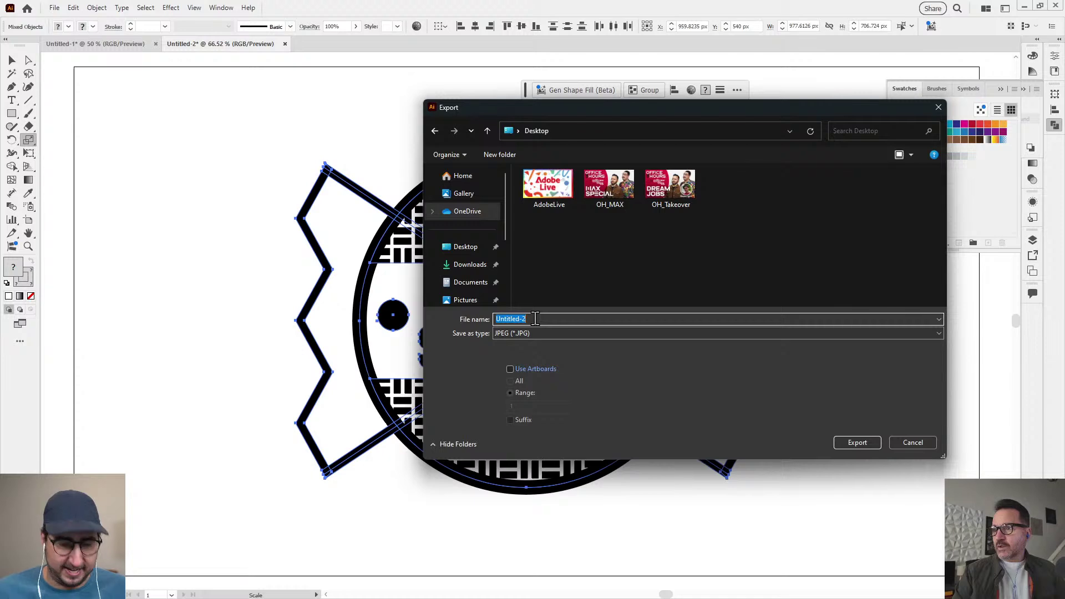
pyautogui.write('Candy')
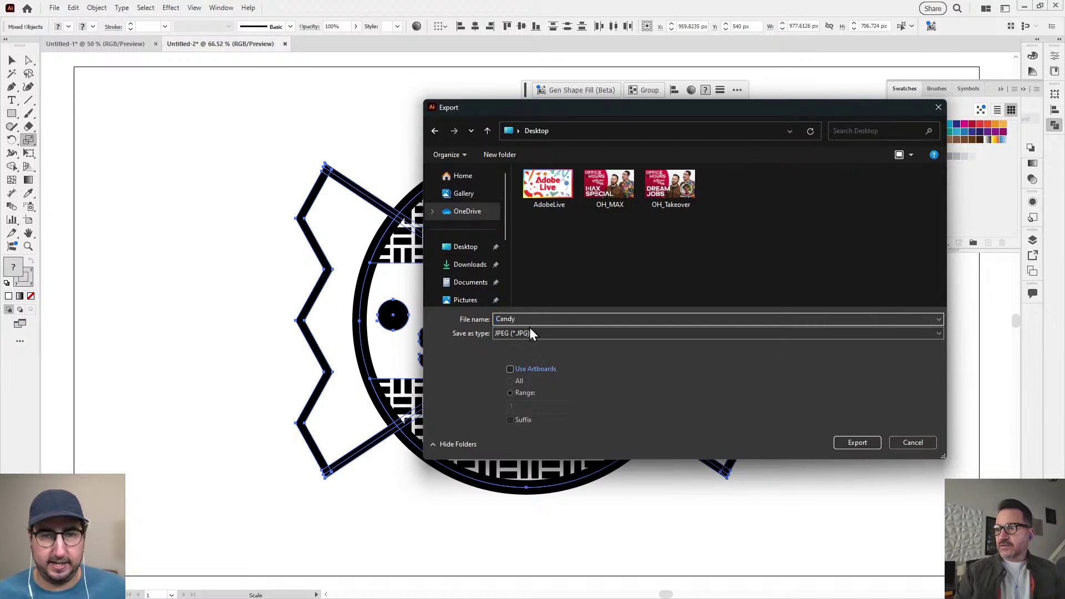
pyautogui.click(527, 369)
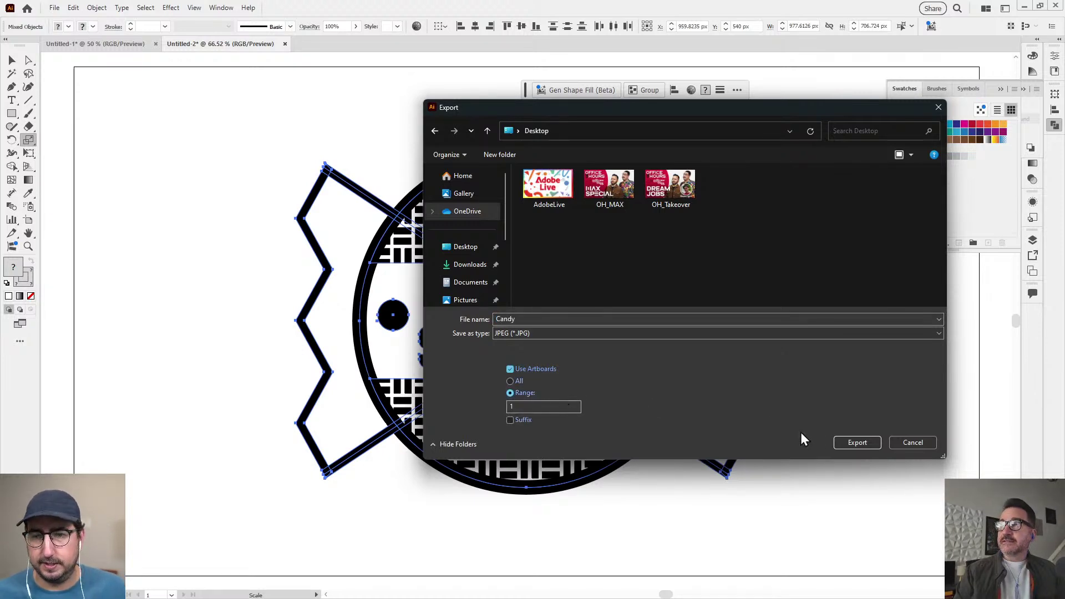
pyautogui.click(854, 443)
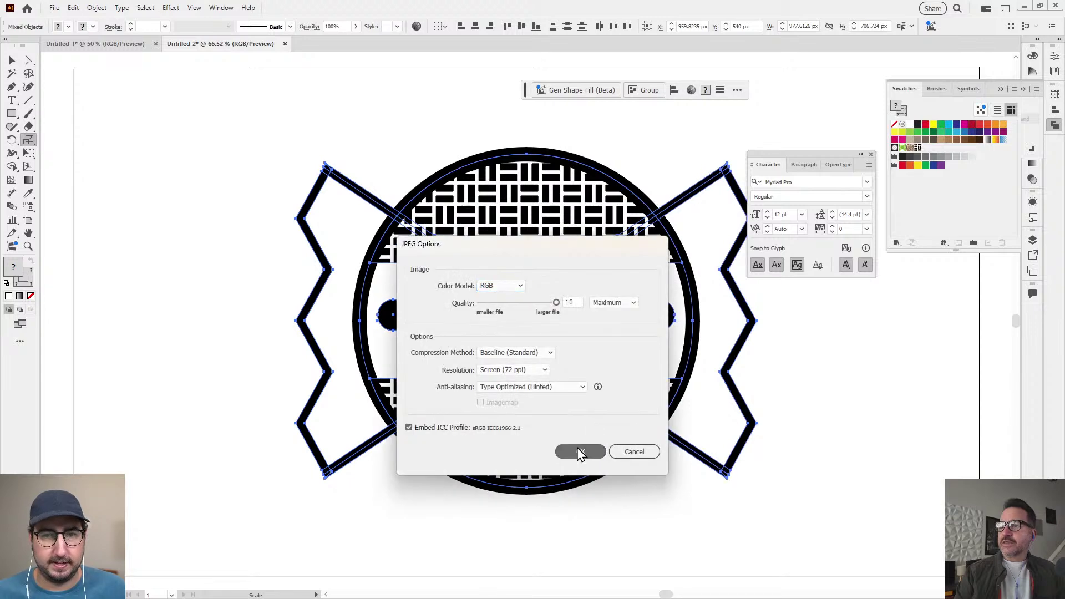
pyautogui.click(580, 452)
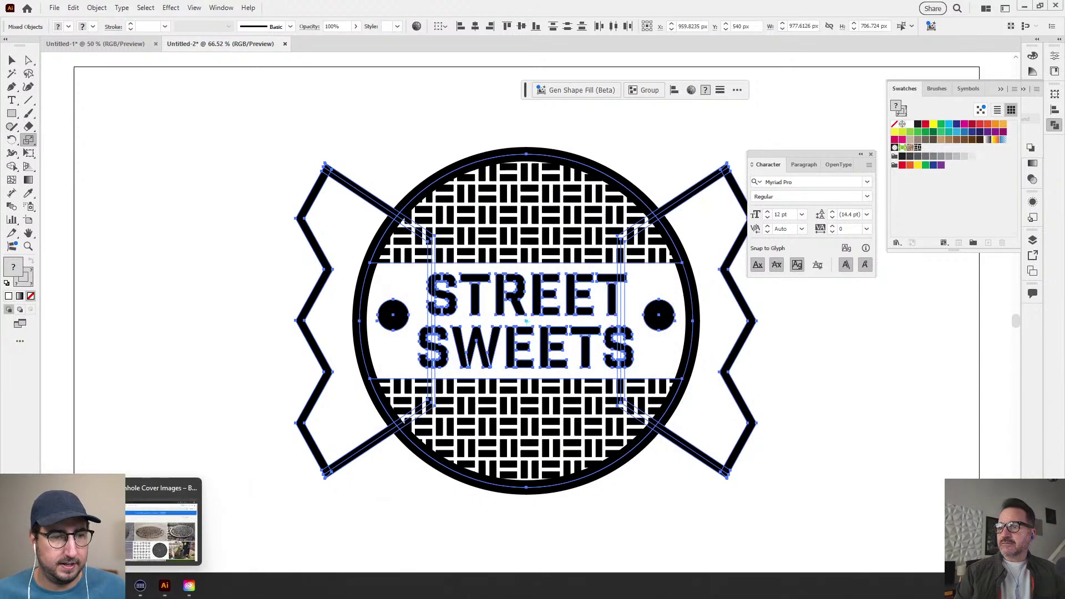
# Switch to the web browser and open firefly.adobe.com in a new tab
pyautogui.click(161, 533)
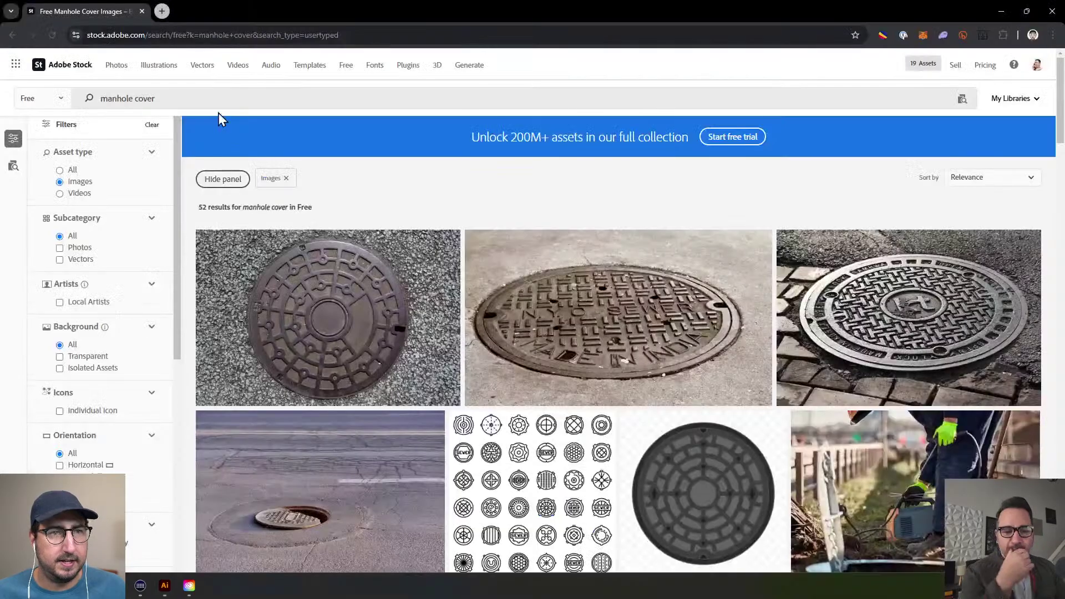
pyautogui.click(161, 12)
pyautogui.write('firefly.adobe.com')
pyautogui.press('Return')
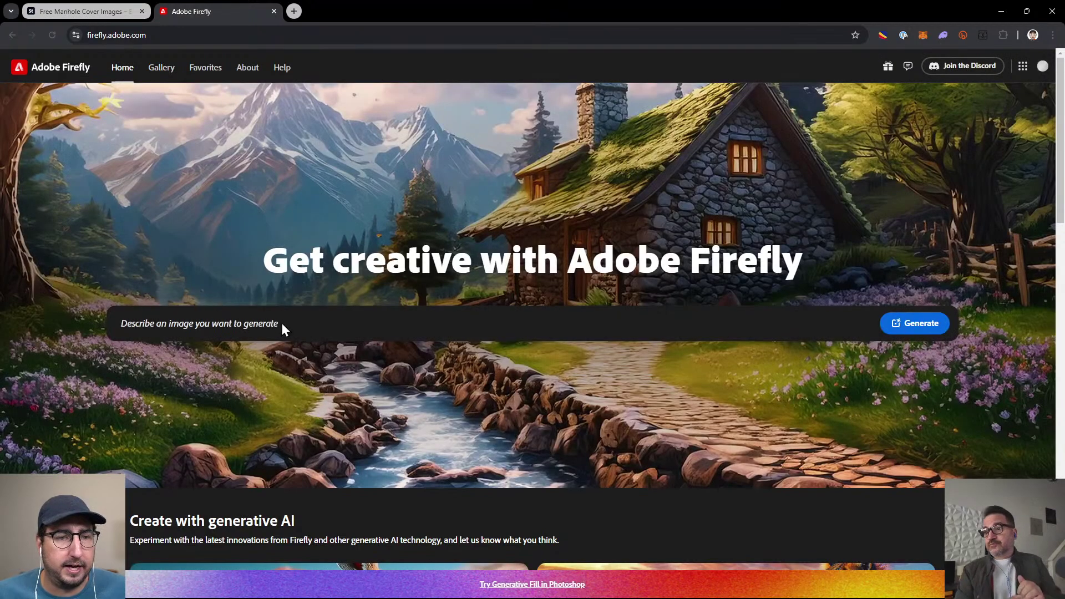
# Generate images from the prompt "manhole cover on the street, pastel candy colors"
pyautogui.click(282, 322)
pyautogui.write('manhole')
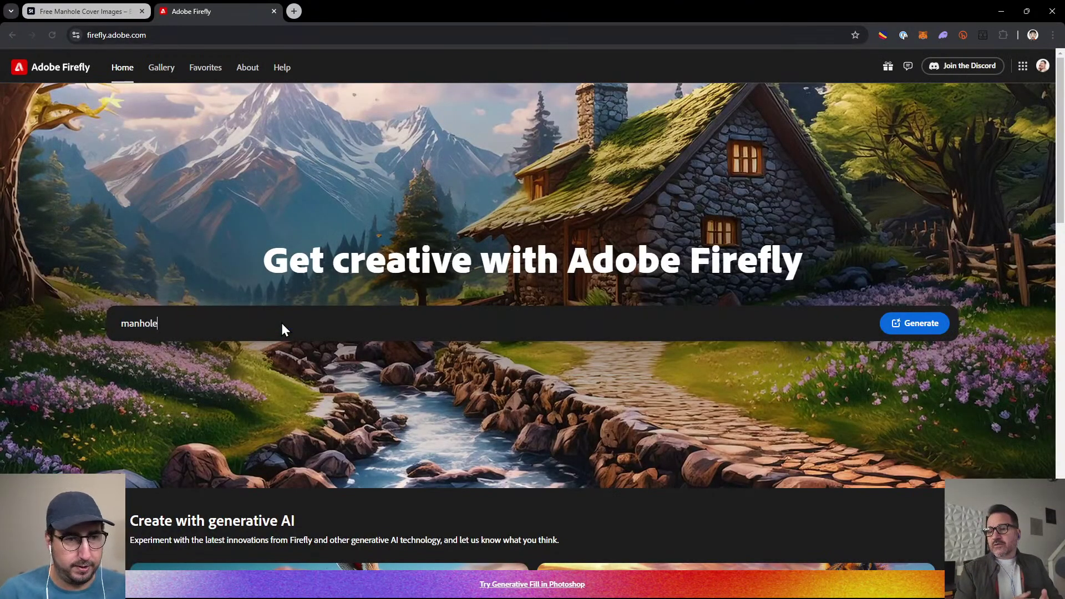
pyautogui.write(' cover on the s')
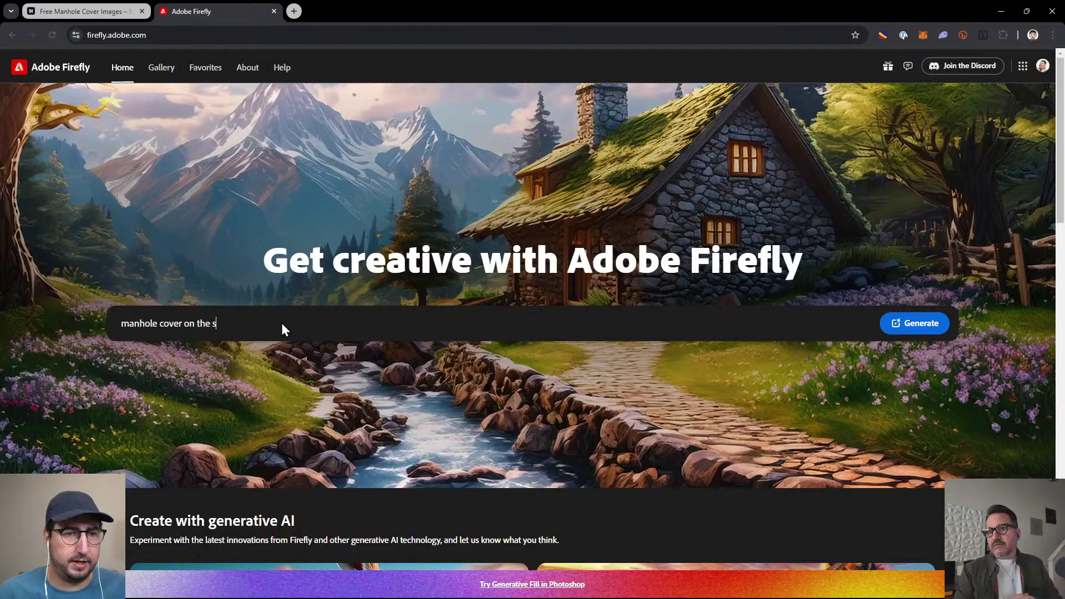
pyautogui.write('treet')
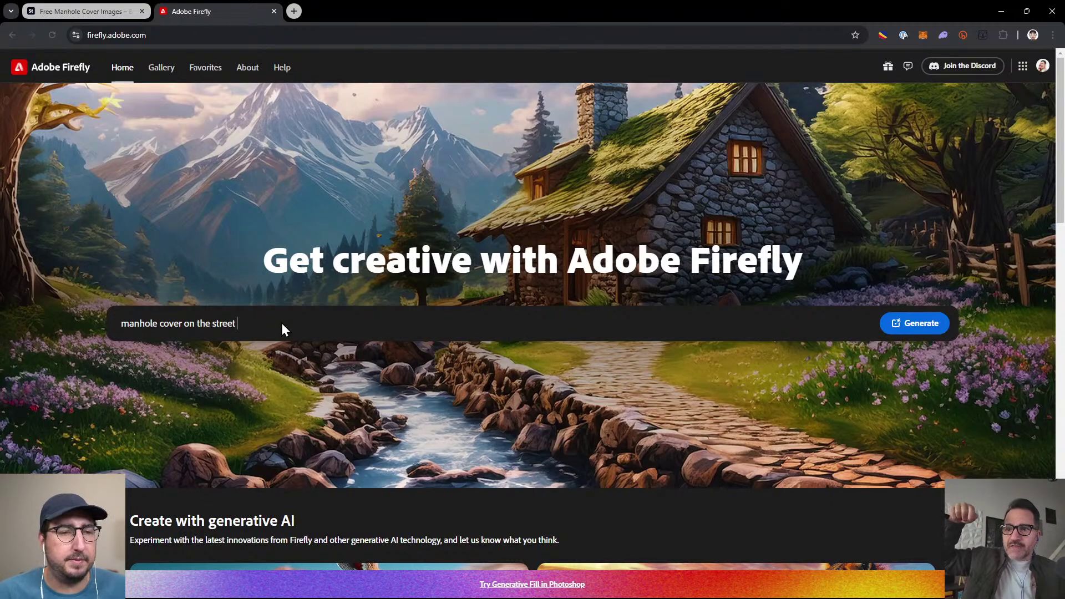
pyautogui.press('BackSpace')
pyautogui.write(', pastel candy')
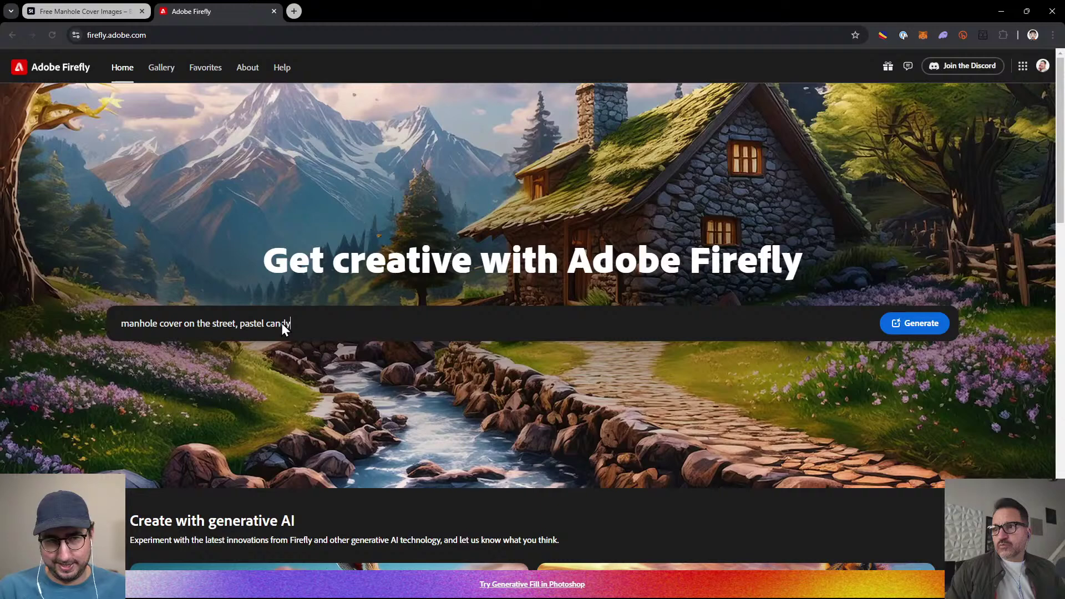
pyautogui.write(' colors')
pyautogui.press('Return')
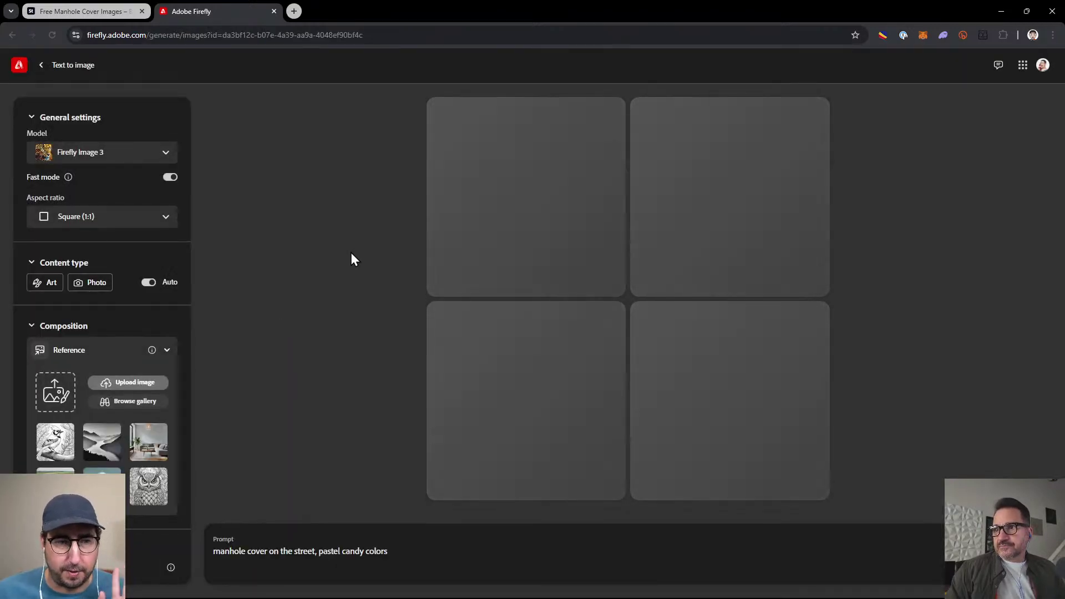
# Set the aspect ratio to Widescreen (16:9) and upload the Candy image from the Desktop as composition reference at full strength
pyautogui.click(145, 219)
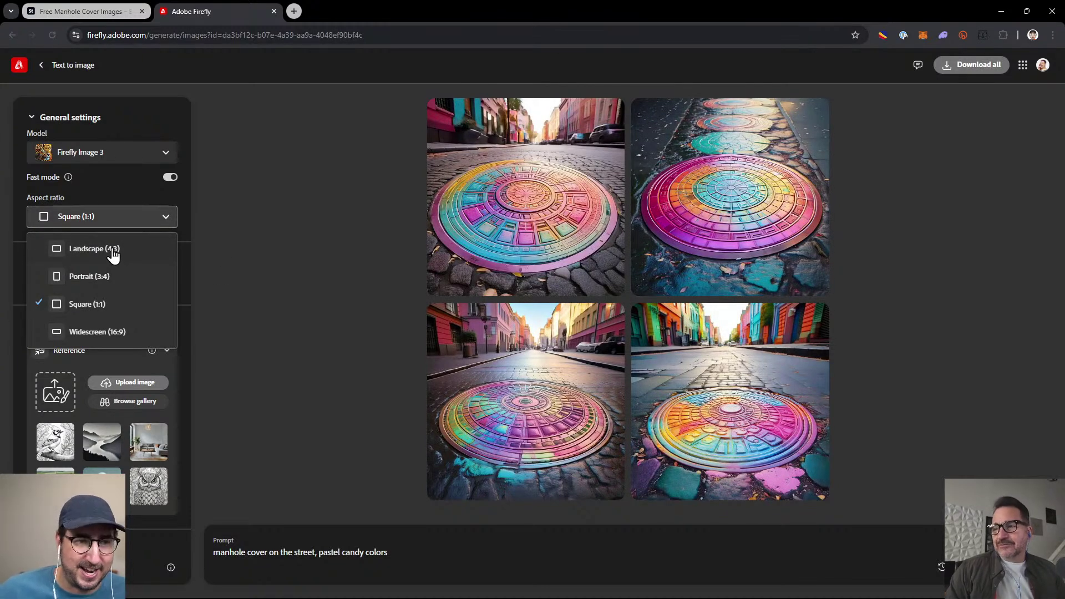
pyautogui.click(98, 333)
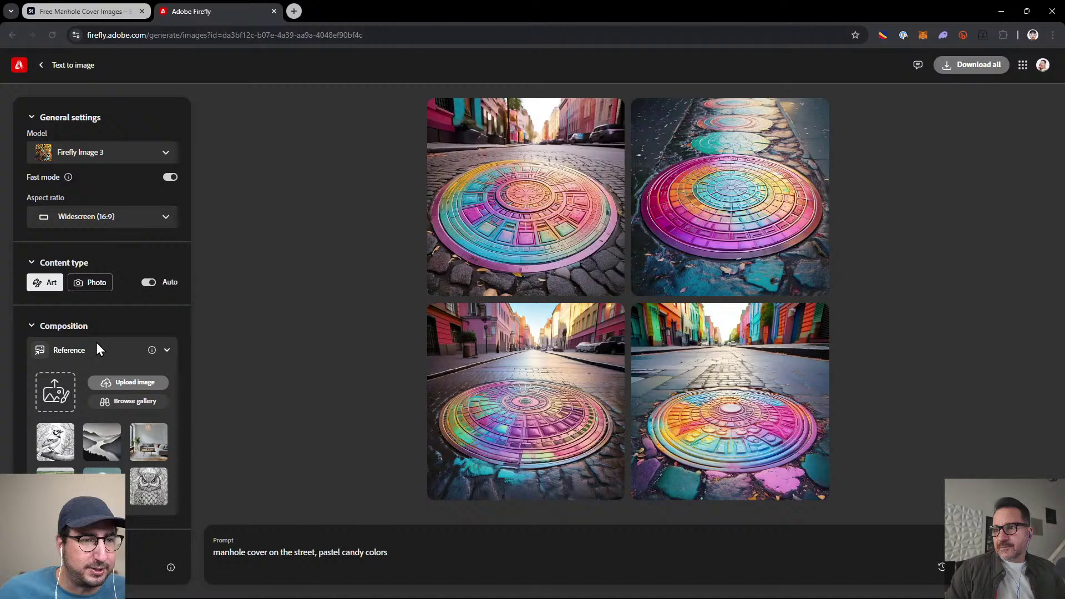
pyautogui.click(128, 383)
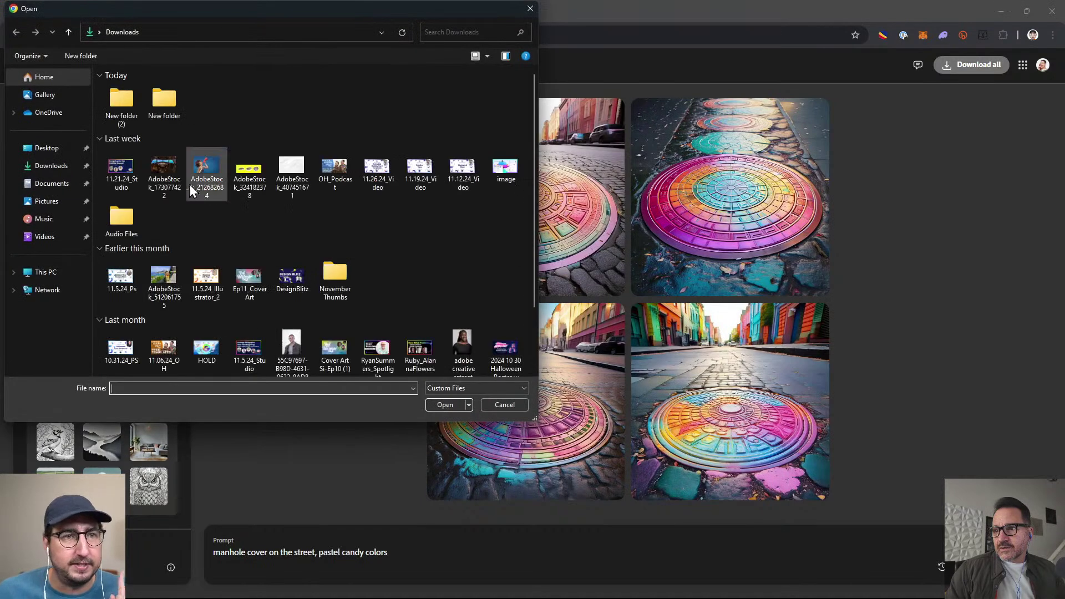
pyautogui.click(40, 154)
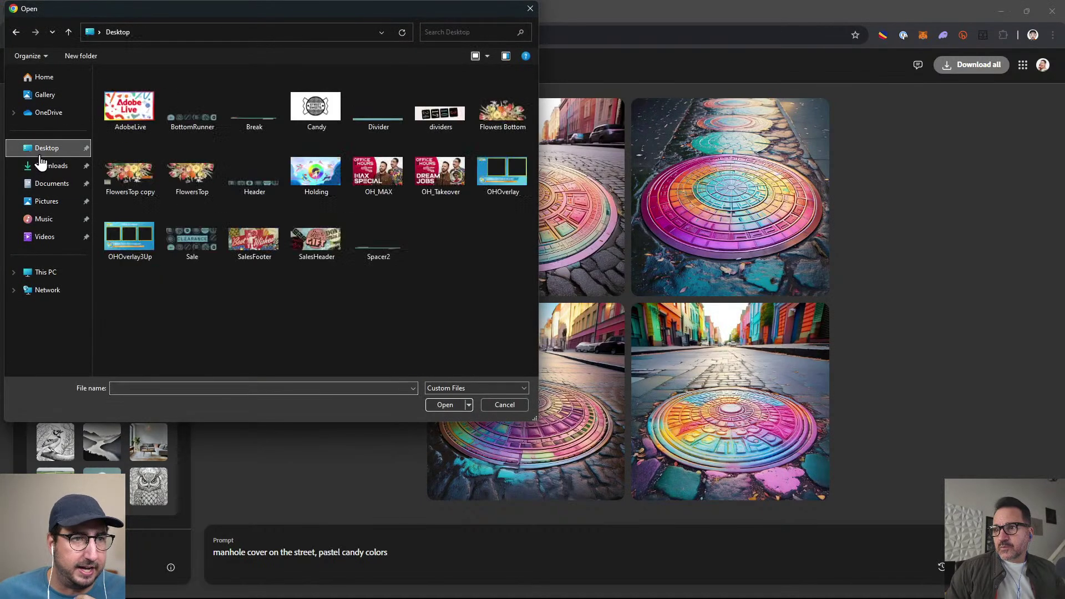
pyautogui.click(315, 106)
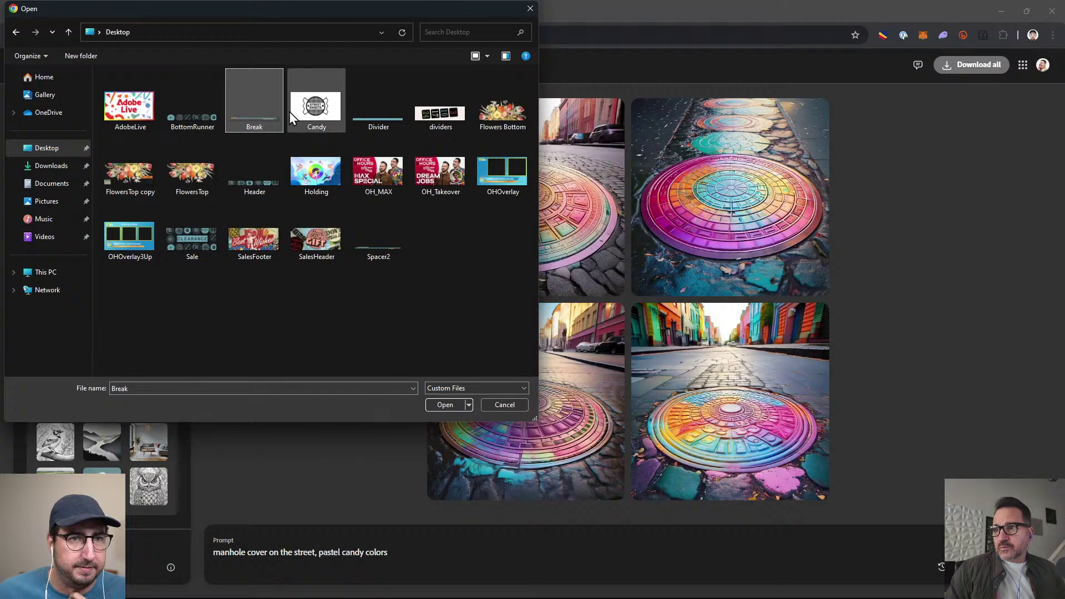
pyautogui.click(438, 403)
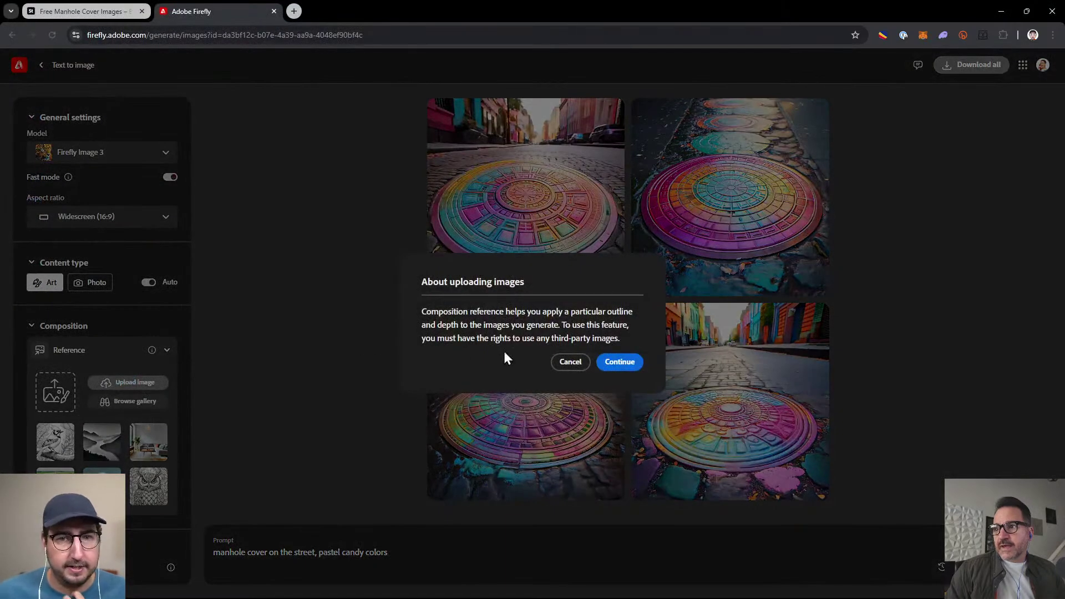
pyautogui.click(619, 362)
pyautogui.click(167, 445)
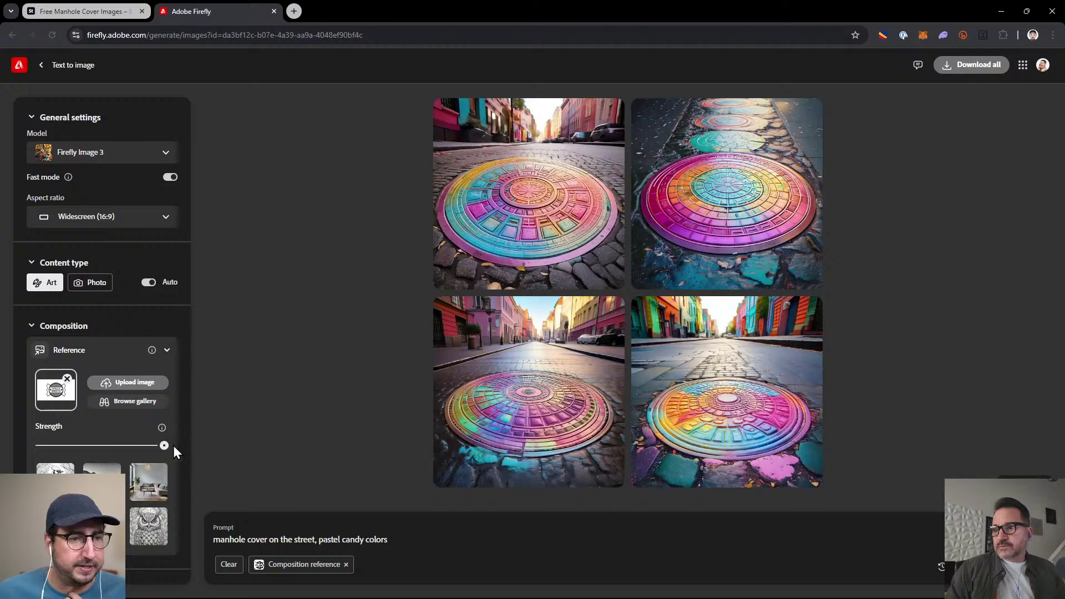
# Set the content type to Photo and the camera angle to Shot from above, and regenerate the images
pyautogui.scroll(-1, 164, 449)
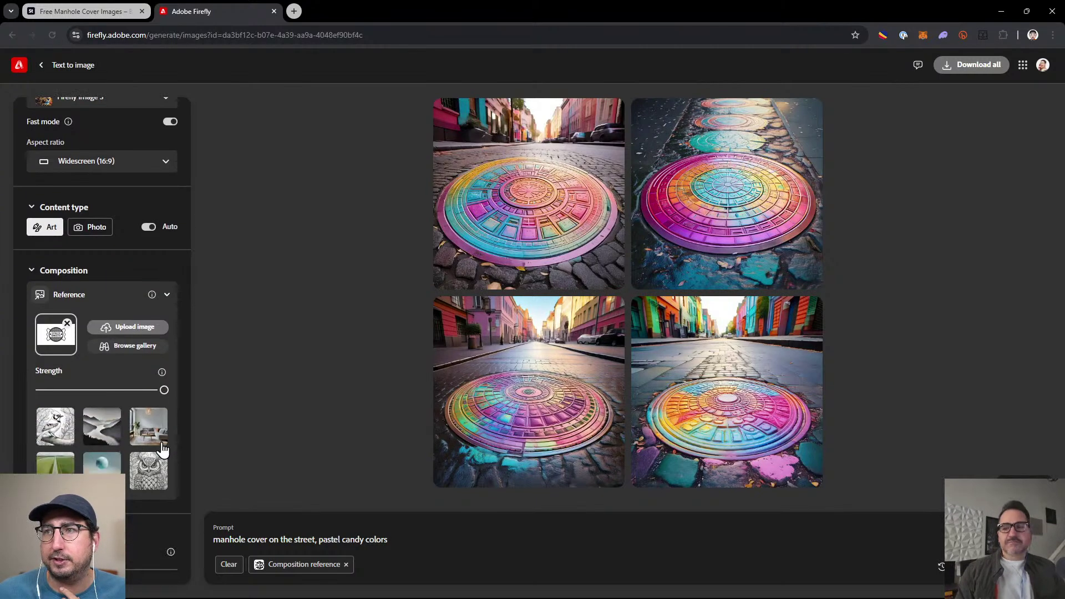
pyautogui.click(94, 228)
pyautogui.scroll(-1, 122, 415)
pyautogui.scroll(-10, 122, 415)
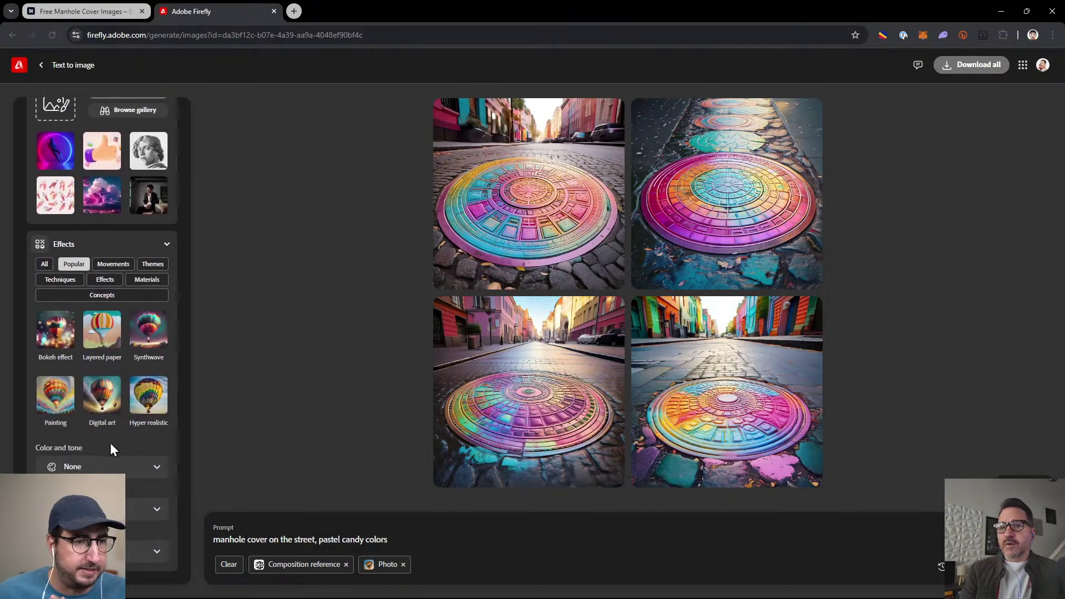
pyautogui.click(137, 554)
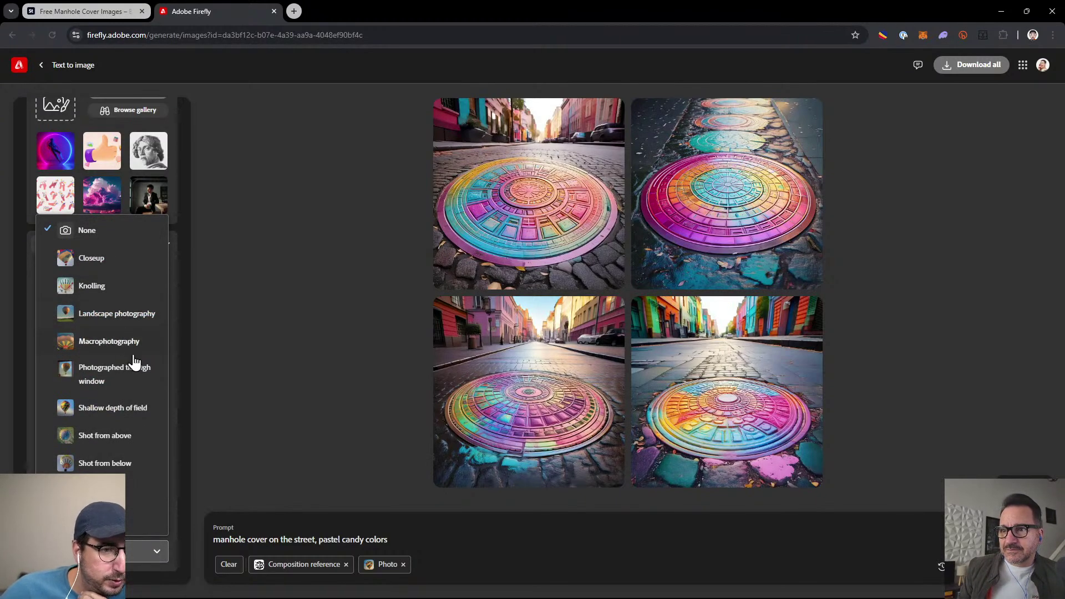
pyautogui.click(115, 438)
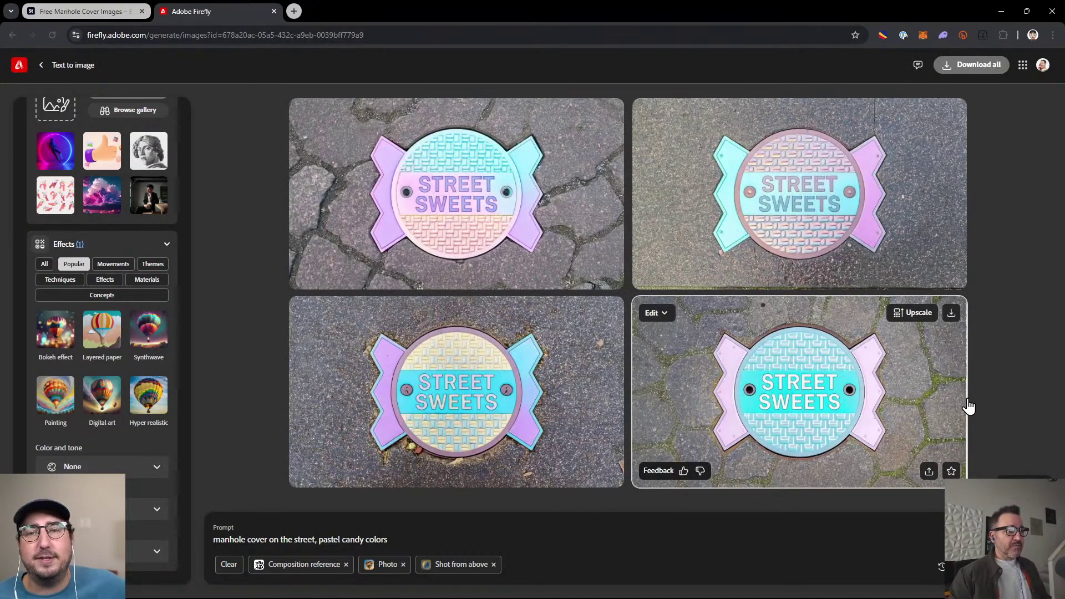
# Change the prompt to "manhole cover on the street, high contrast, black and white, at night" and generate the images
pyautogui.moveTo(710, 174)
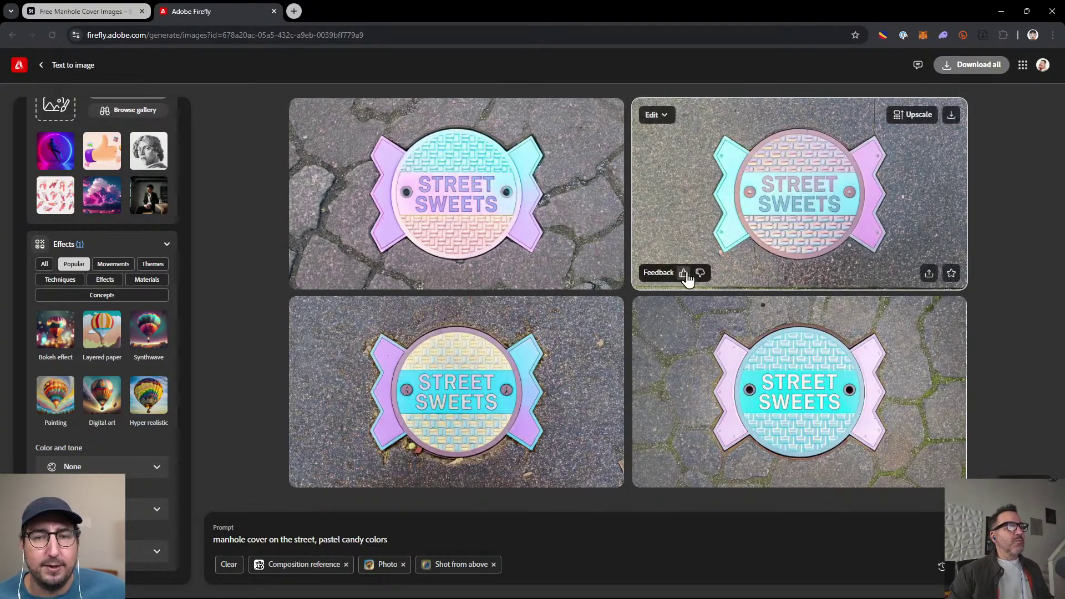
pyautogui.scroll(5, 128, 283)
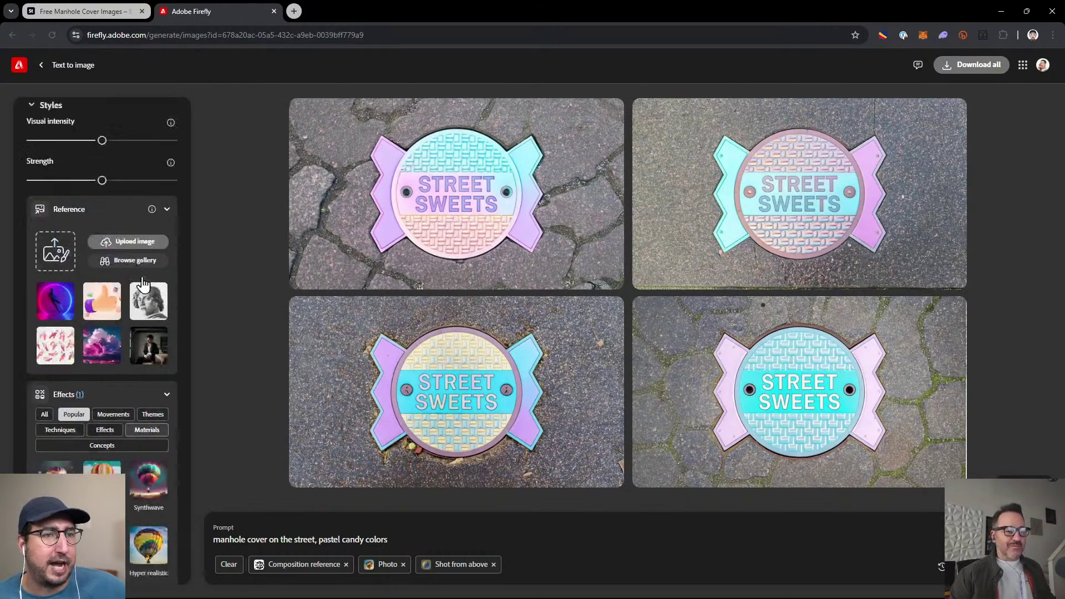
pyautogui.scroll(3, 124, 284)
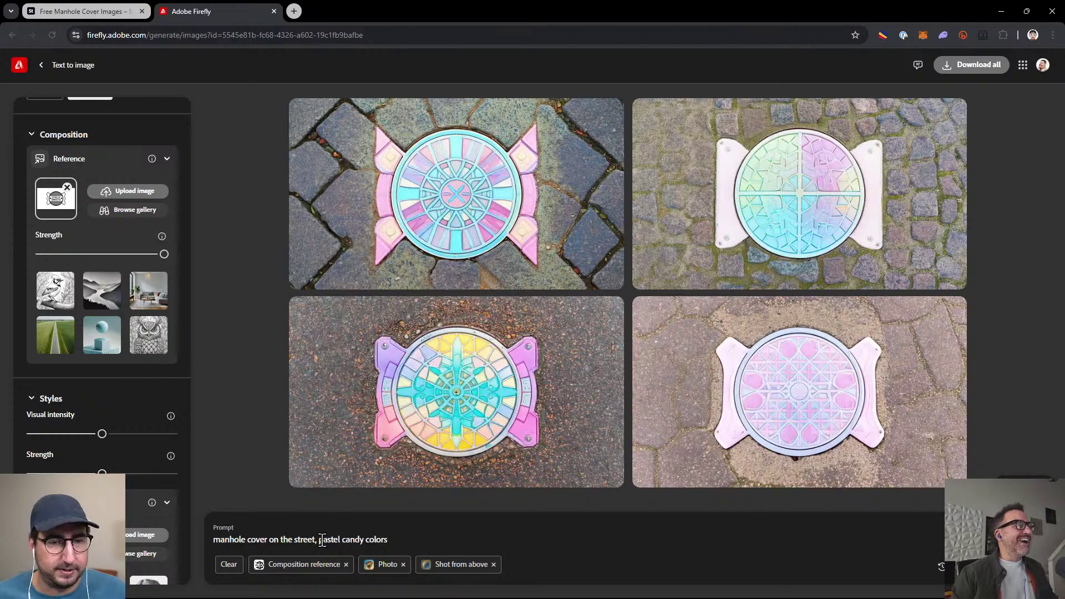
pyautogui.moveTo(319, 539); pyautogui.dragTo(432, 543)
pyautogui.press('BackSpace')
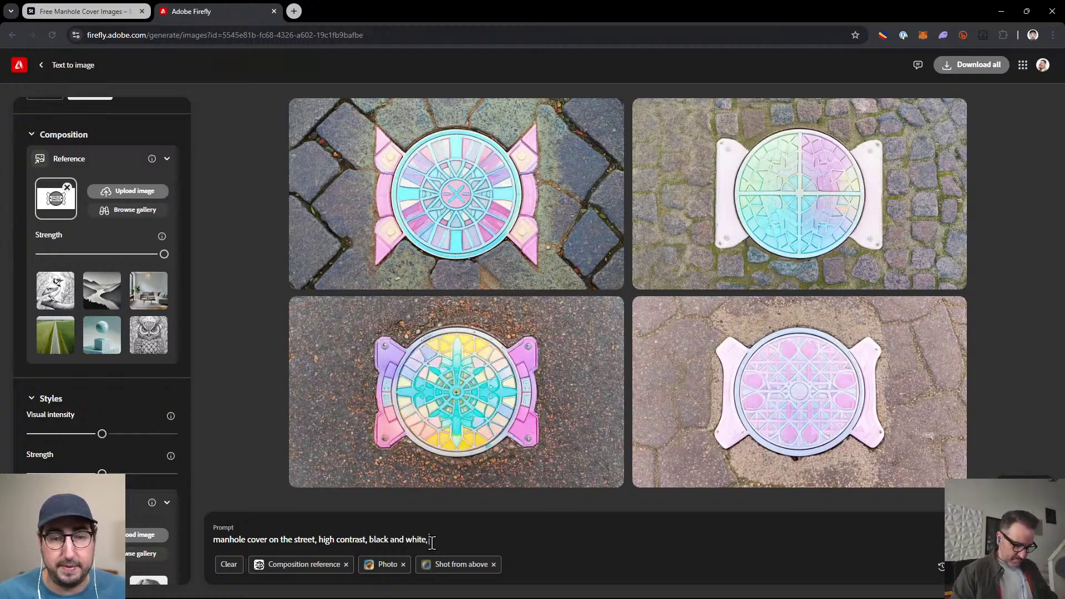
pyautogui.press('Return')
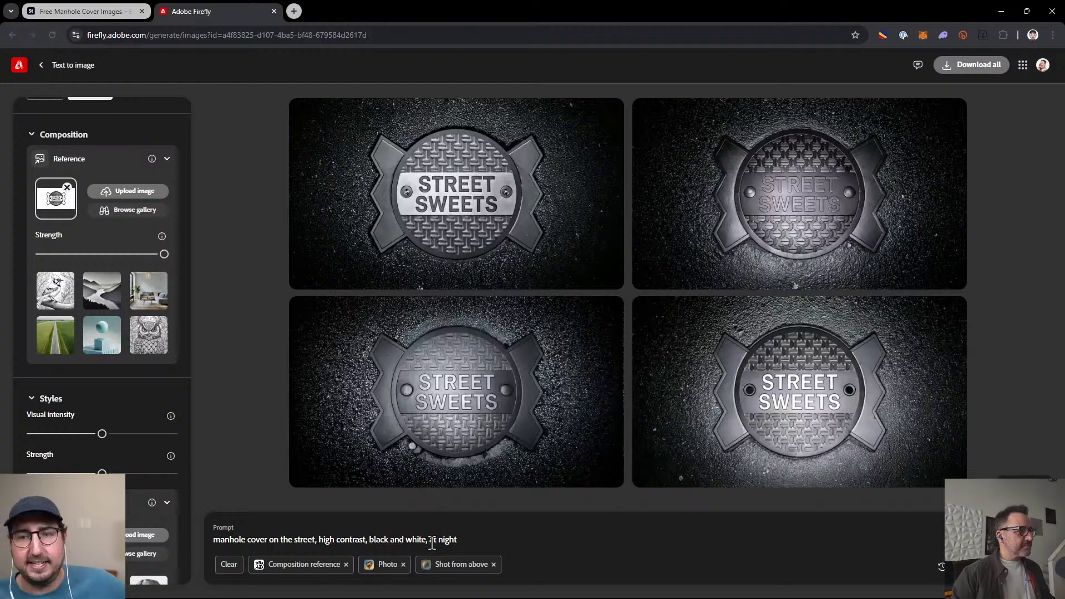
# Download the third night manhole cover image, the one with gray lettering, and place it below the artboard in Illustrator
pyautogui.click(505, 394)
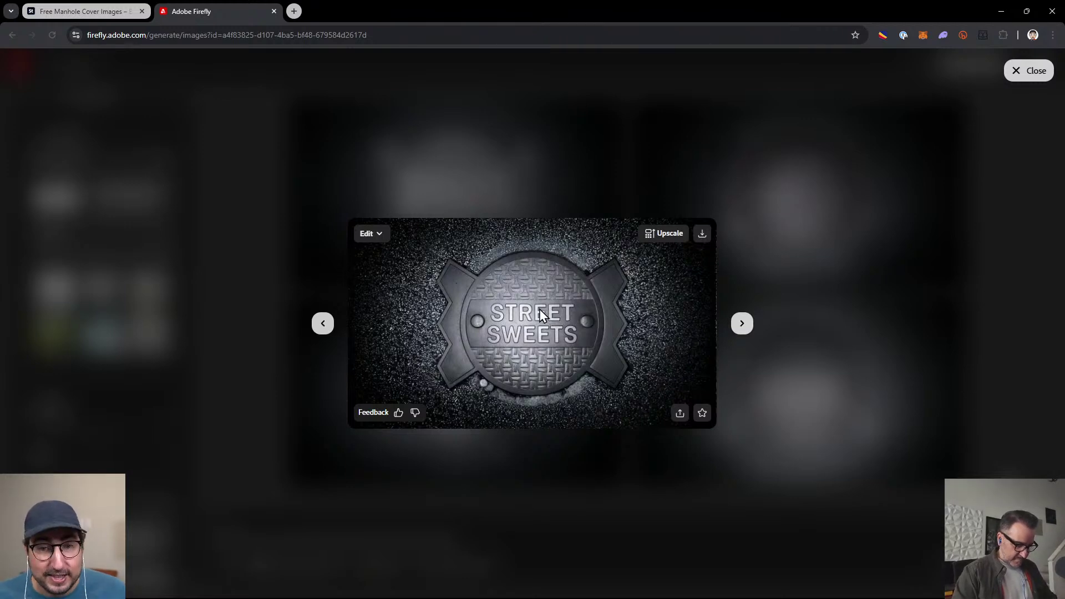
pyautogui.click(701, 236)
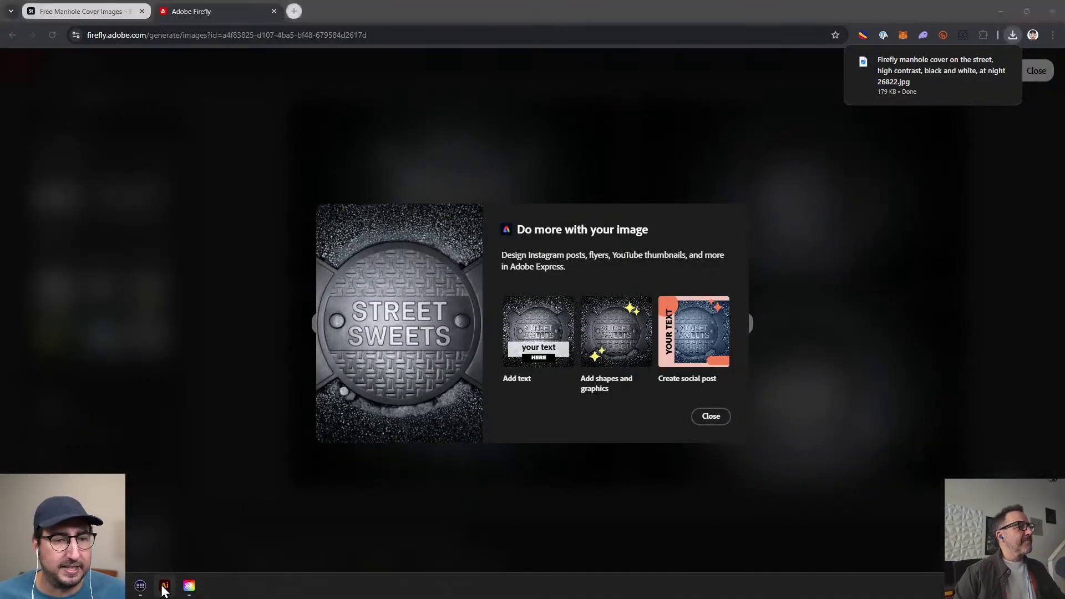
pyautogui.click(165, 586)
pyautogui.press('v')
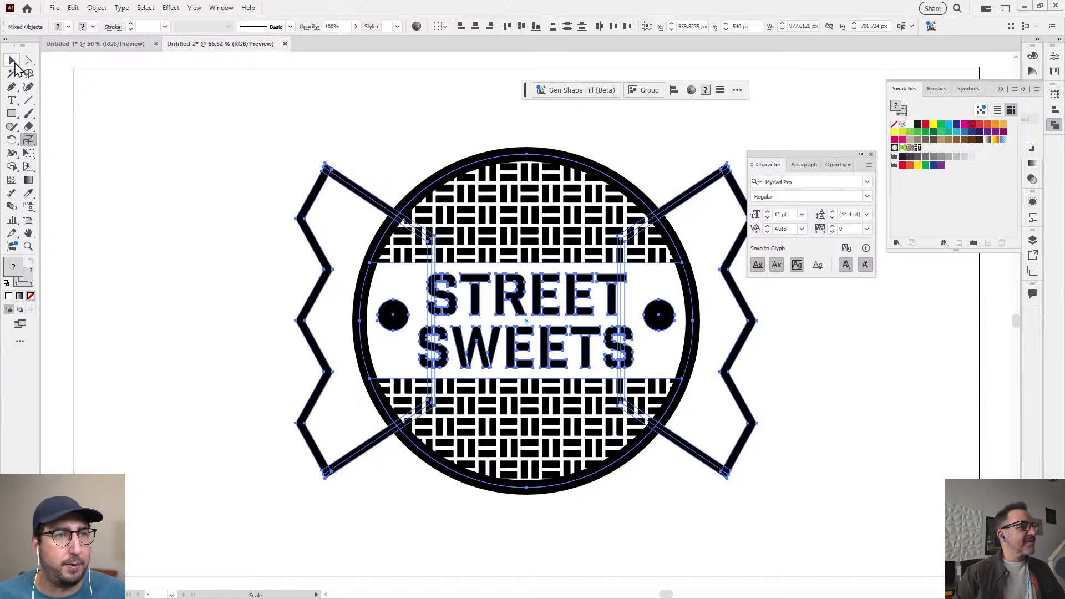
pyautogui.moveTo(697, 542); pyautogui.dragTo(454, 244)
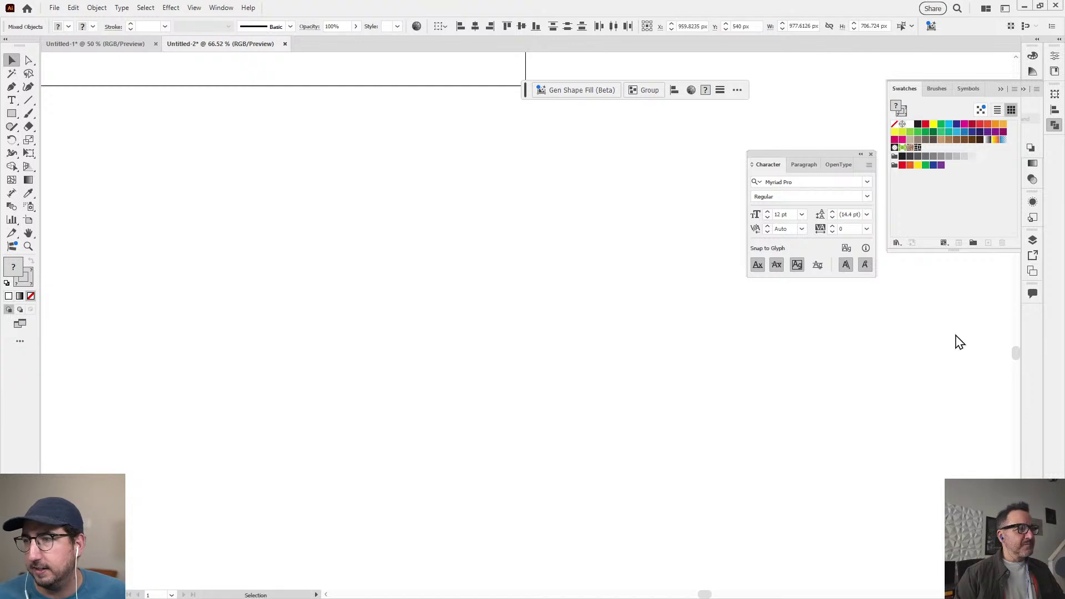
pyautogui.click(451, 305)
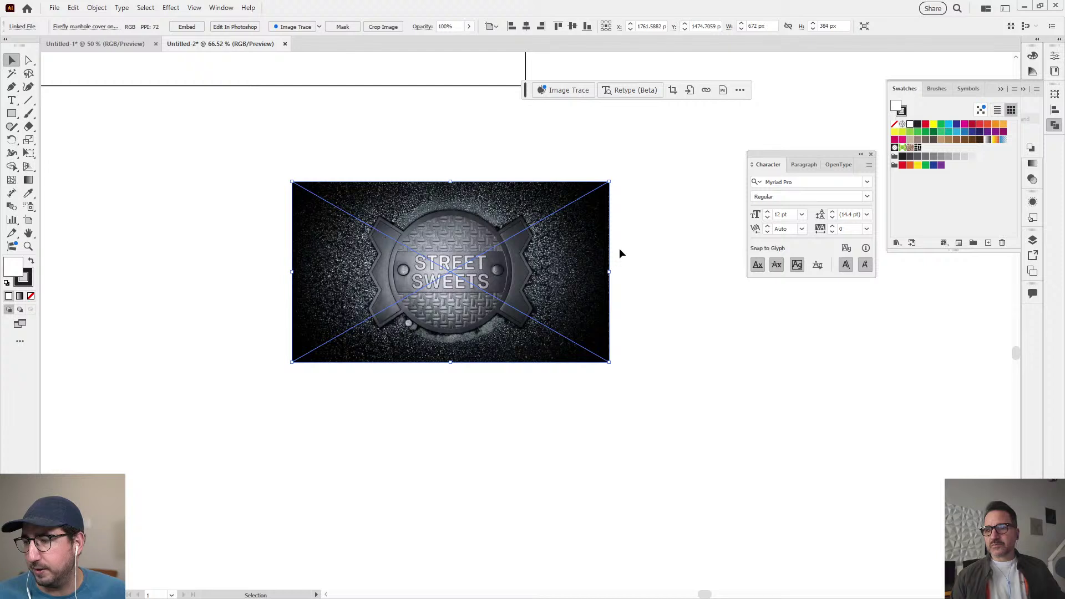
# Trace the placed manhole cover image with the Black and White Logo preset
pyautogui.click(319, 26)
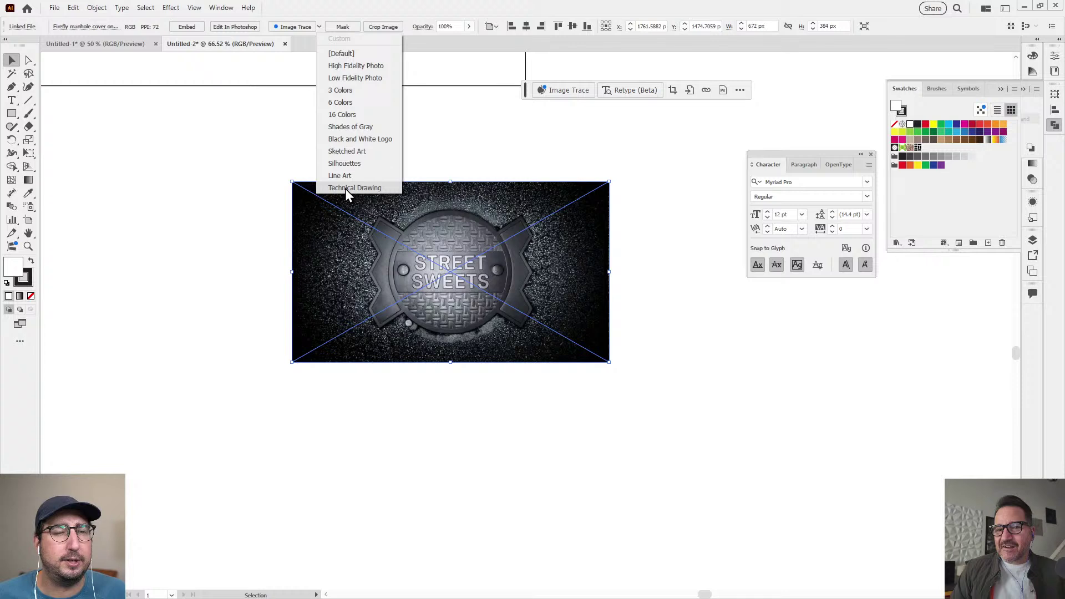
pyautogui.click(350, 140)
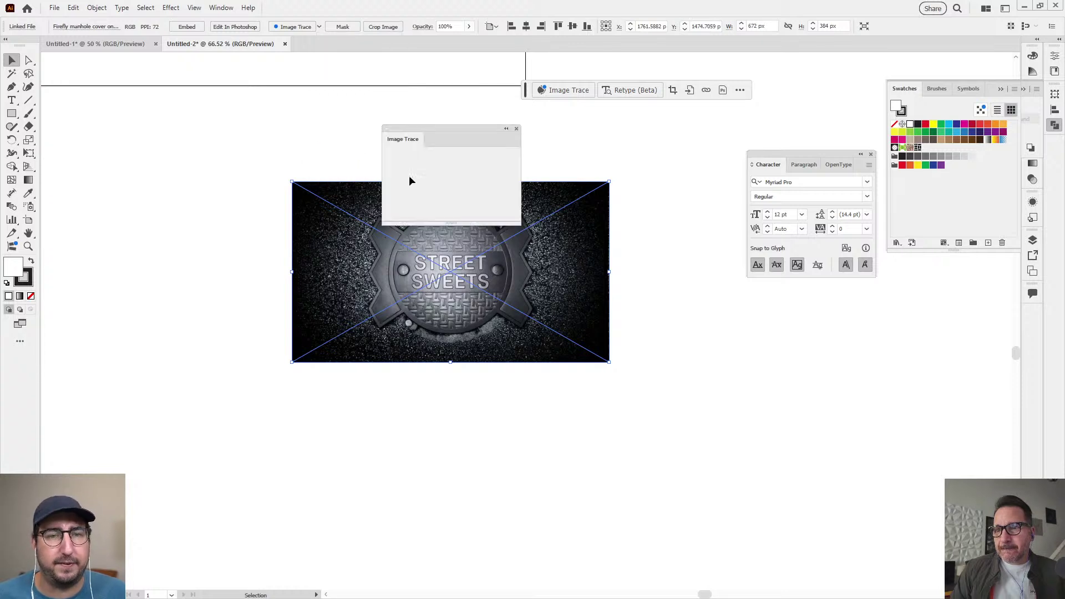
pyautogui.moveTo(455, 126); pyautogui.dragTo(691, 158)
pyautogui.press('z')
pyautogui.moveTo(446, 271); pyautogui.dragTo(586, 289)
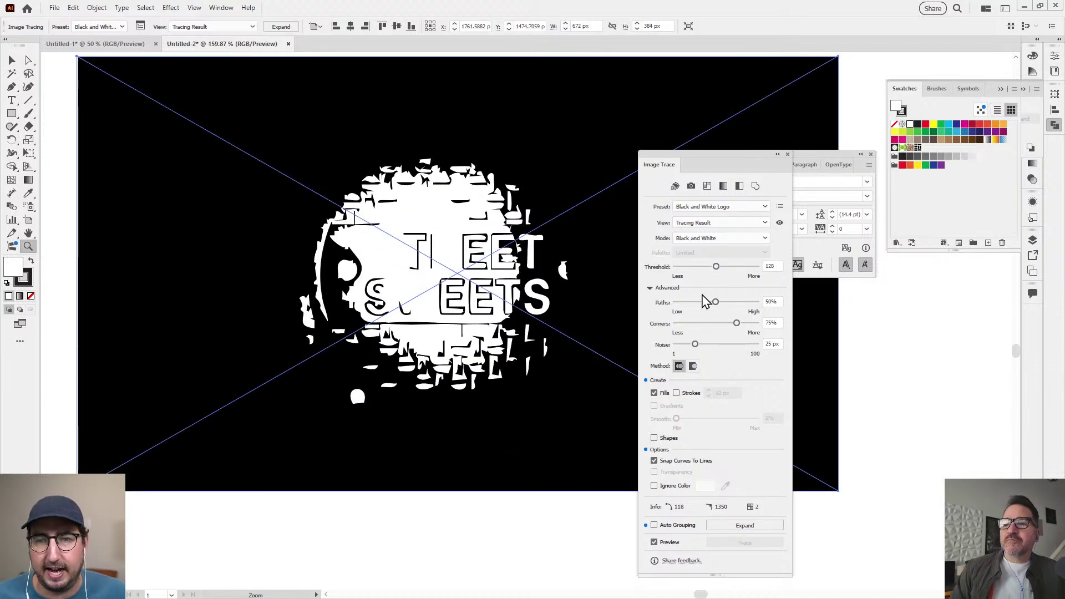
# Set the tracing's Paths to 99%, Corners to 0% and Noise to 1 px
pyautogui.write('99')
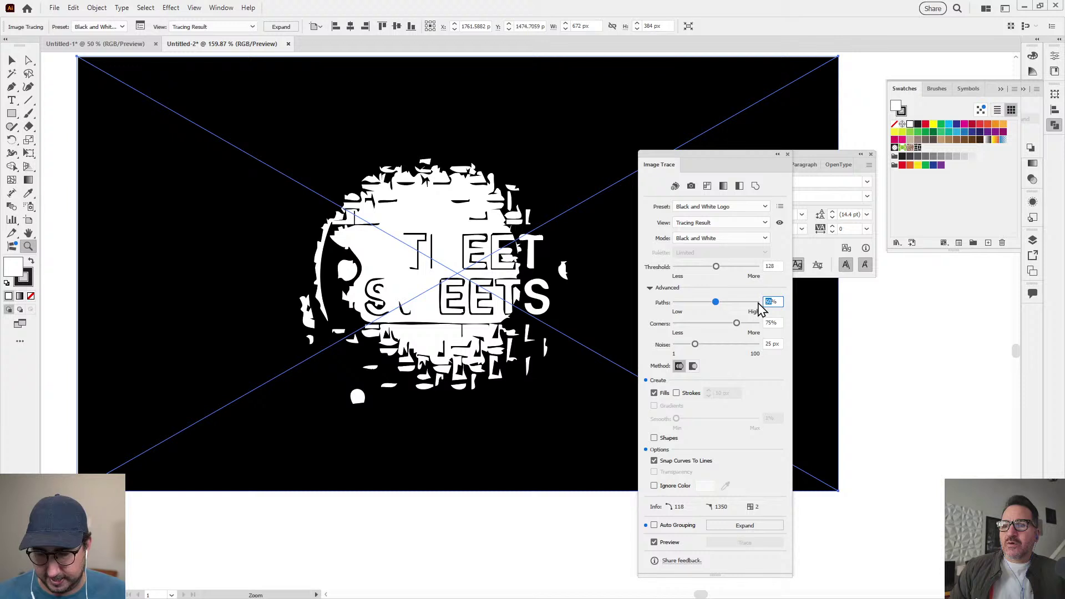
pyautogui.press('Tab')
pyautogui.write('0')
pyautogui.press('Return')
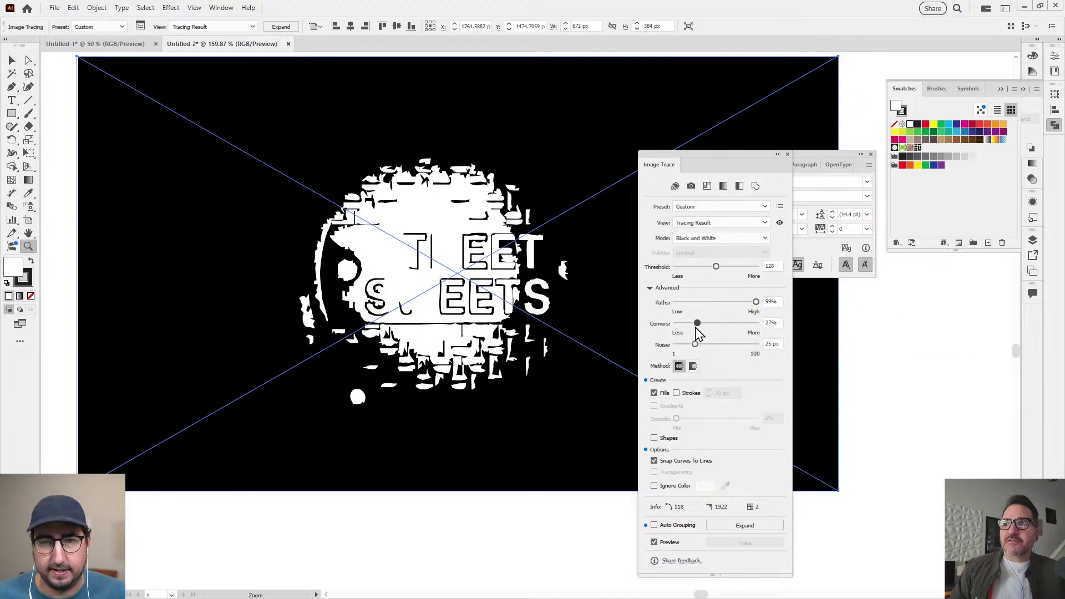
pyautogui.click(770, 344)
pyautogui.write('1')
pyautogui.press('Tab')
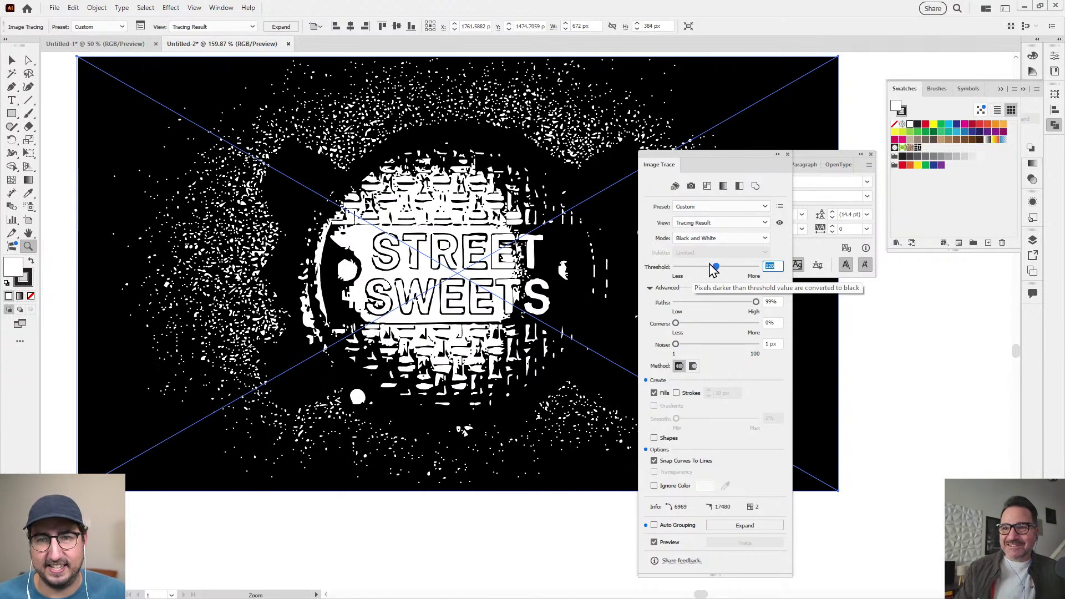
# Lower the tracing's threshold to 67
pyautogui.moveTo(710, 265); pyautogui.dragTo(705, 266)
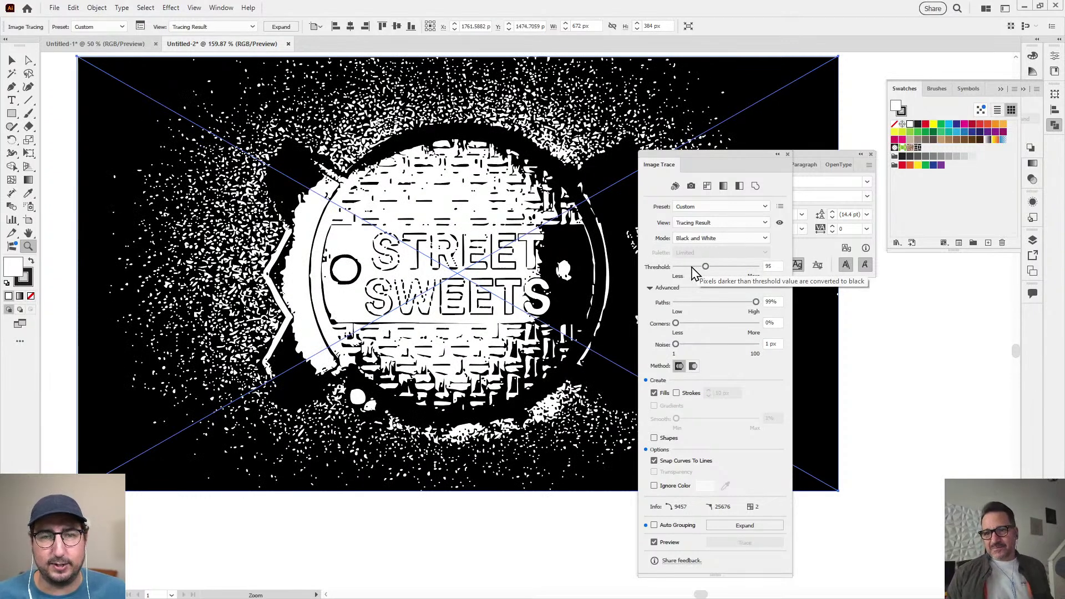
pyautogui.click(689, 267)
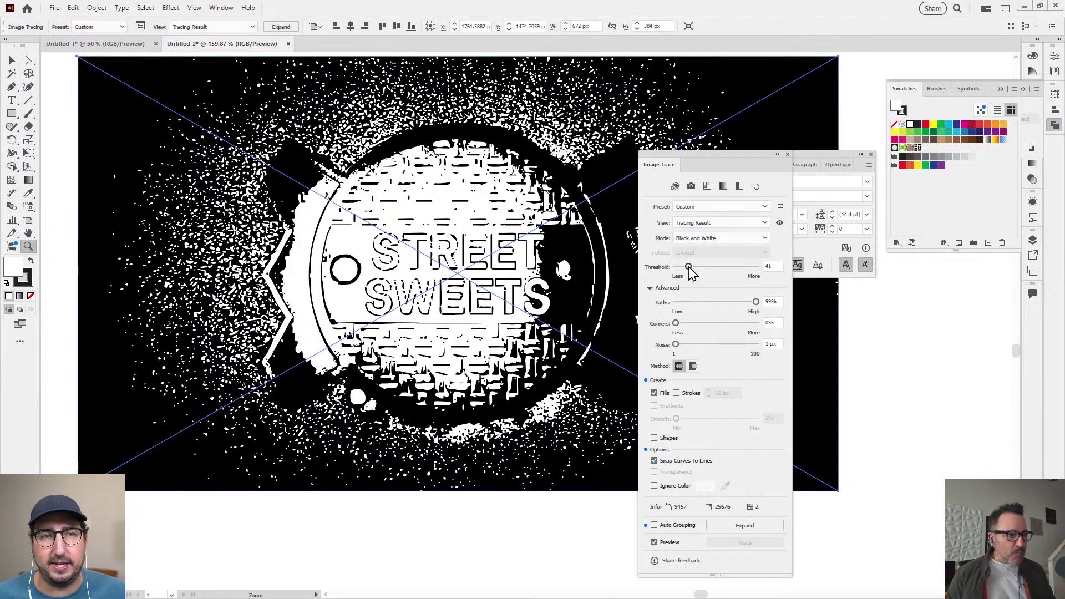
pyautogui.moveTo(689, 266); pyautogui.dragTo(697, 267)
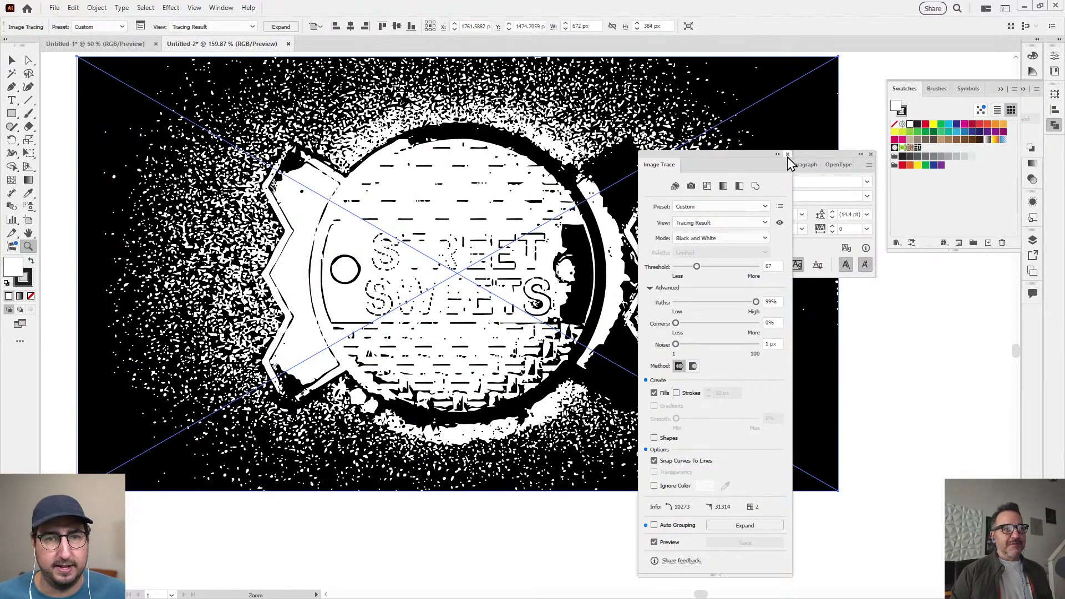
# Close the trace settings and delete the traced manhole cover image
pyautogui.click(787, 154)
pyautogui.press('v')
pyautogui.hotkey('ctrl', 'shift', 'a')
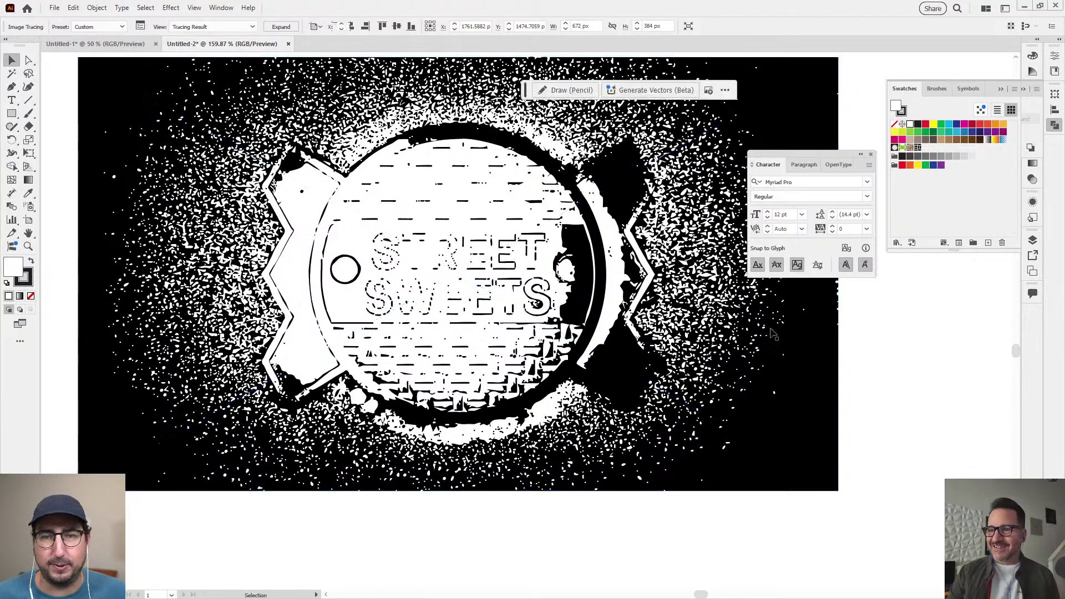
pyautogui.click(773, 334)
pyautogui.press('Delete')
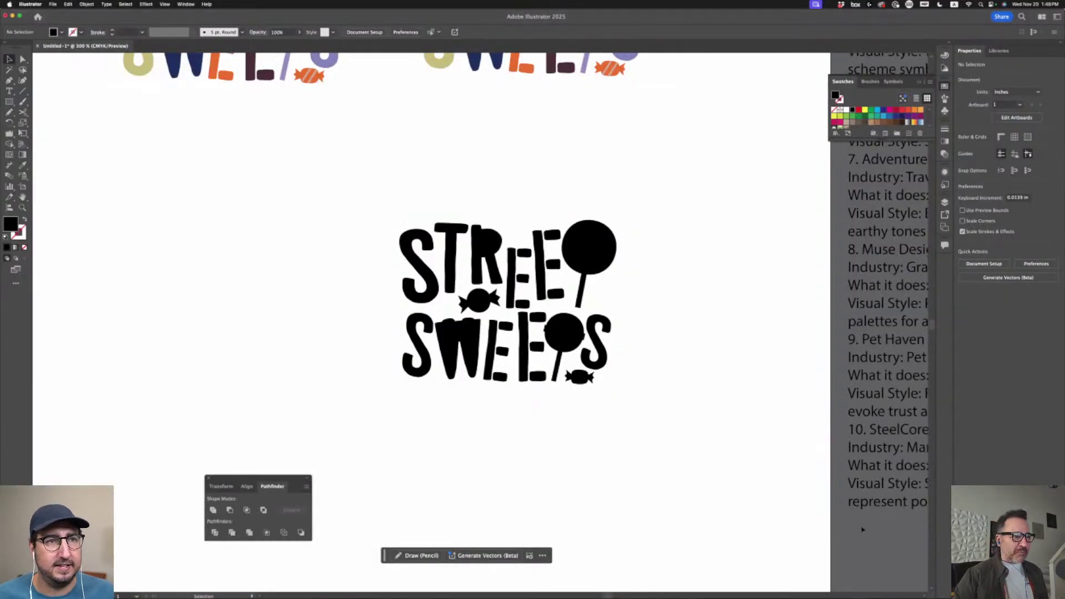
# Switch to the browser and generate Firefly images from "floating candy pieces floating in white space" with the lettering as composition reference
pyautogui.moveTo(693, 579)
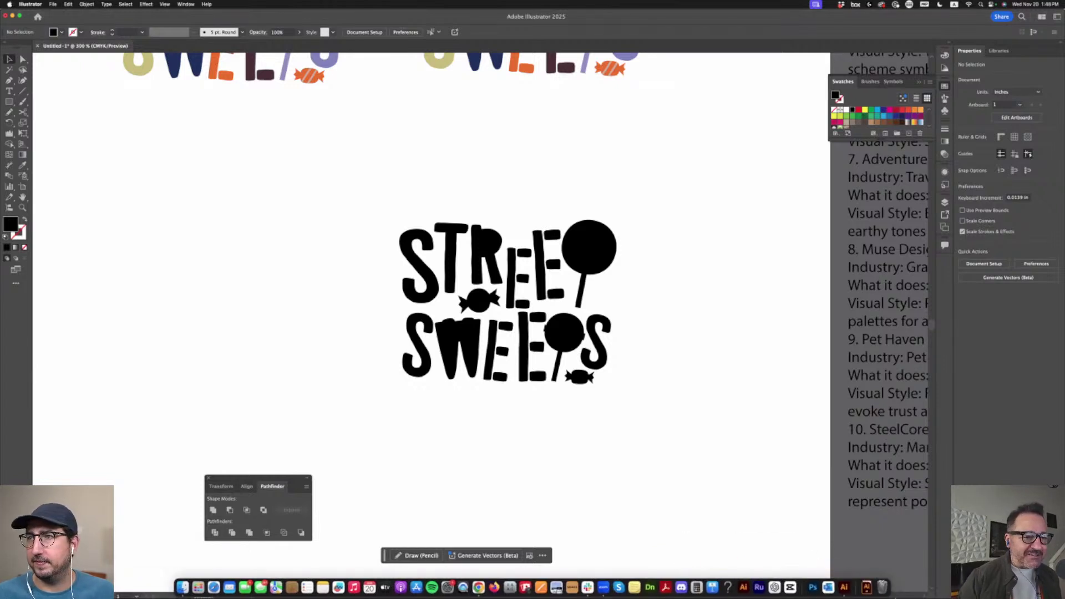
pyautogui.click(473, 580)
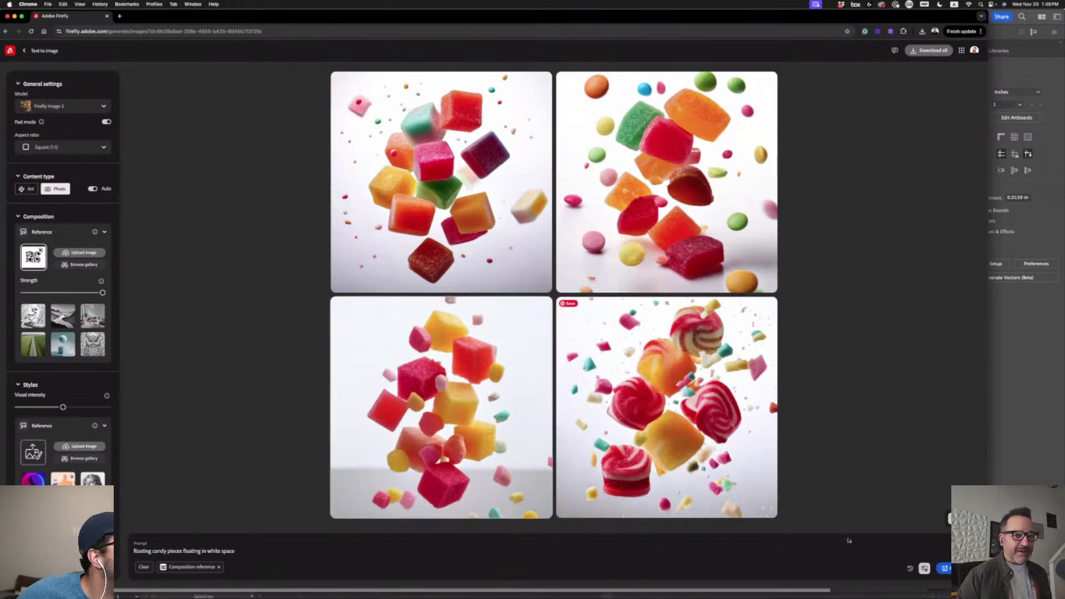
pyautogui.click(944, 568)
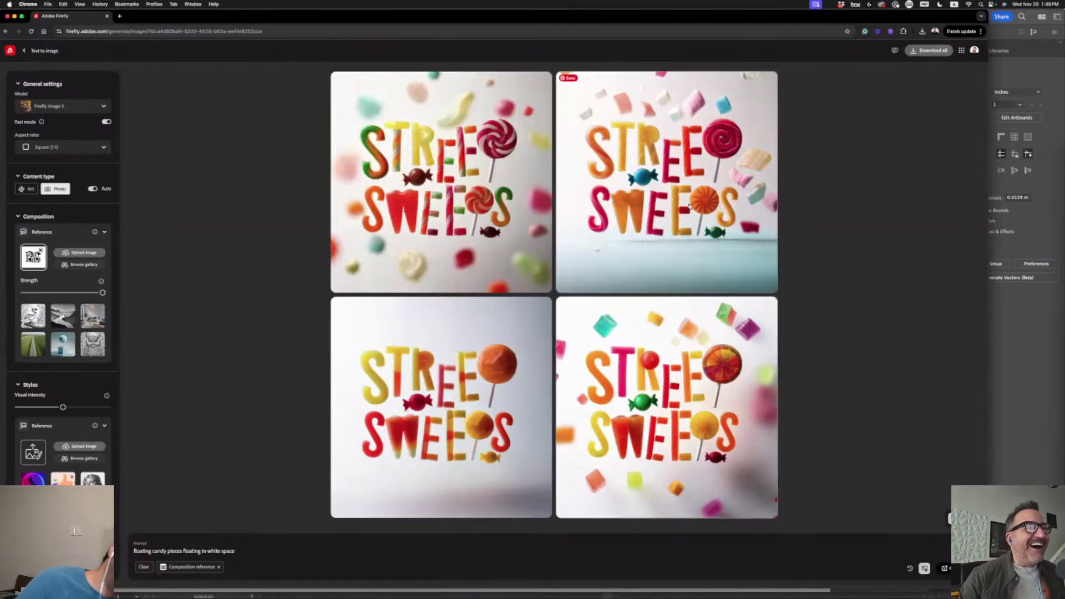
# View one candy lettering image enlarged, and upscale the image whose lettering is surrounded by blurred floating candies
pyautogui.click(582, 261)
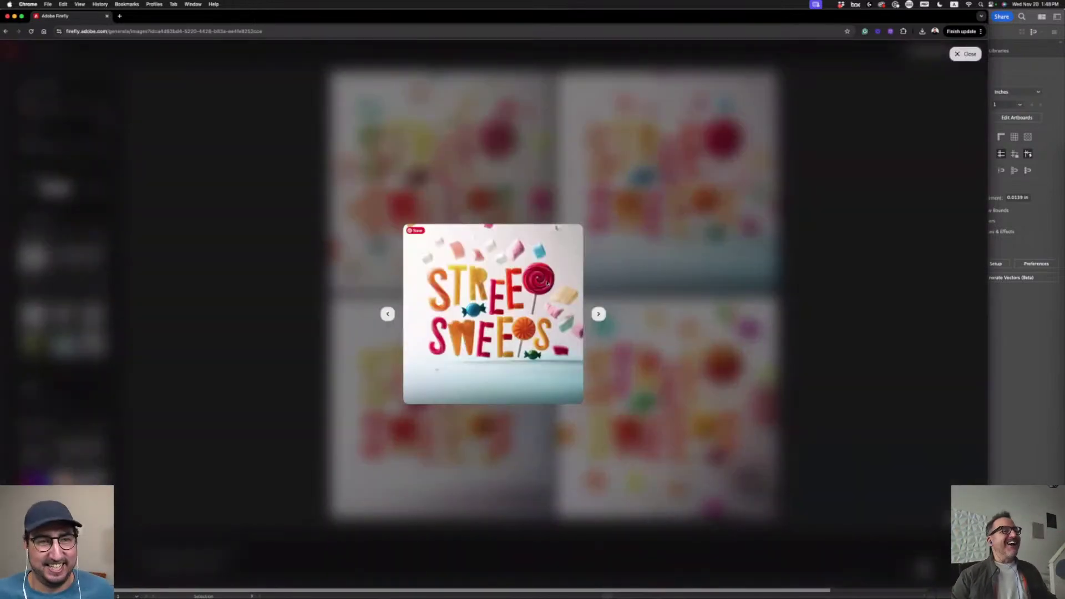
pyautogui.click(632, 245)
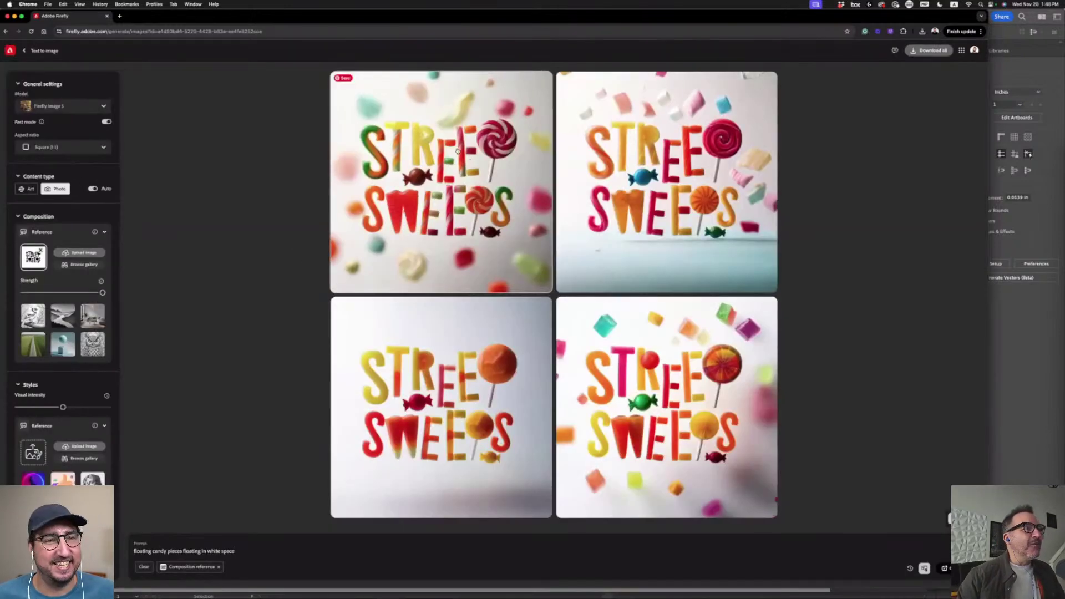
pyautogui.moveTo(516, 89)
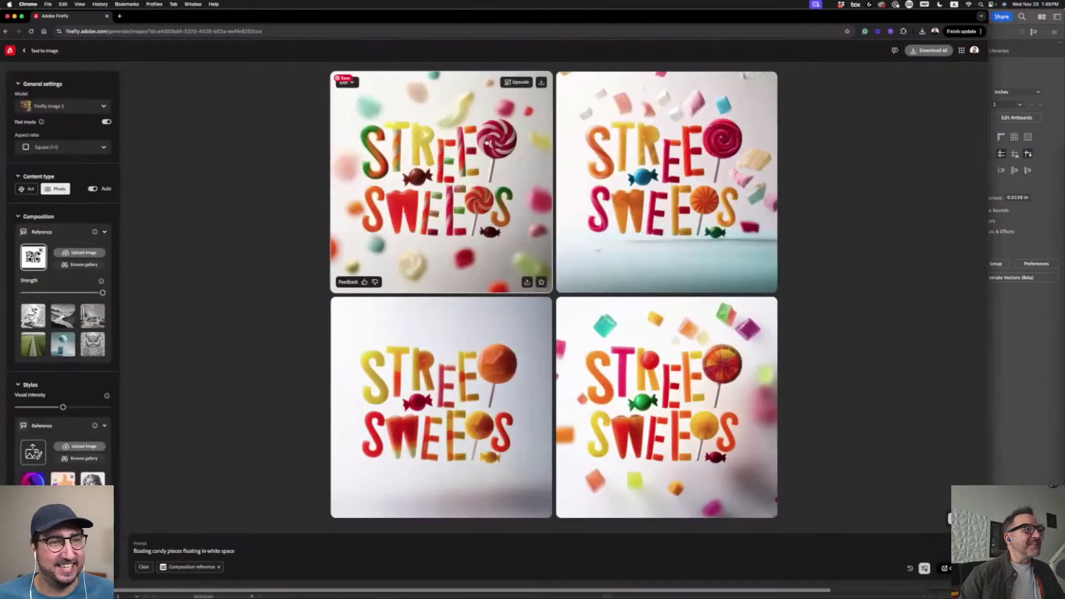
pyautogui.click(521, 83)
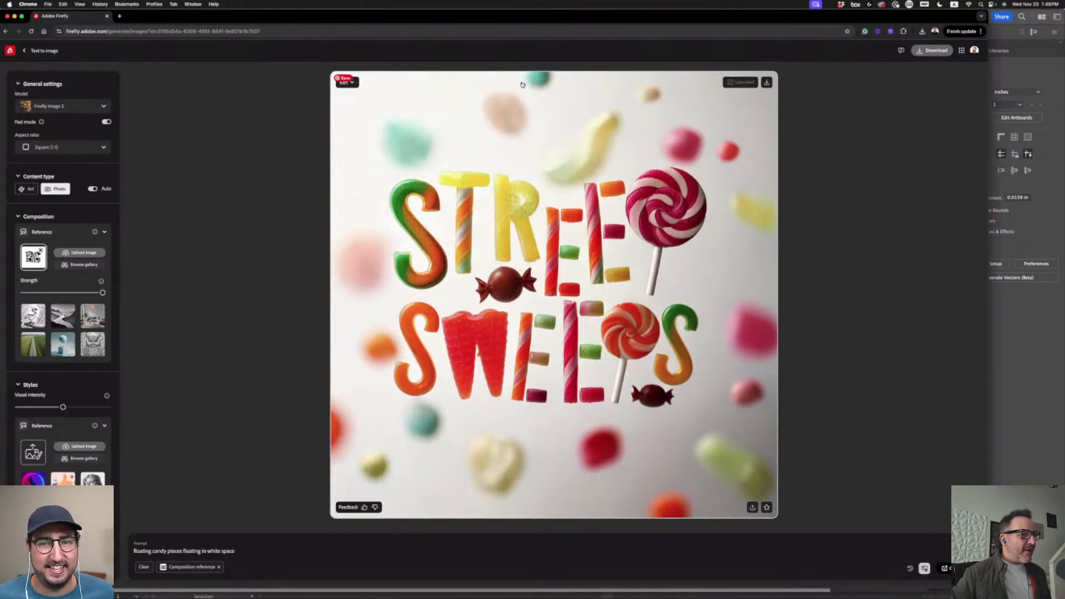
# Regenerate the candy lettering images with the thumbs-up hand picture as style reference
pyautogui.scroll(-1, 63, 278)
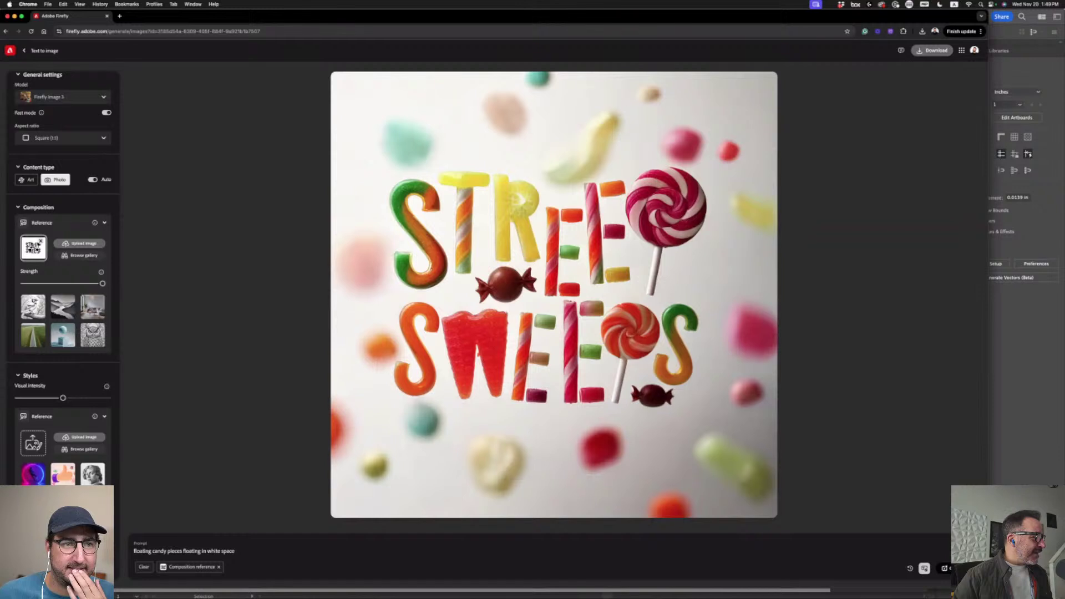
pyautogui.click(66, 480)
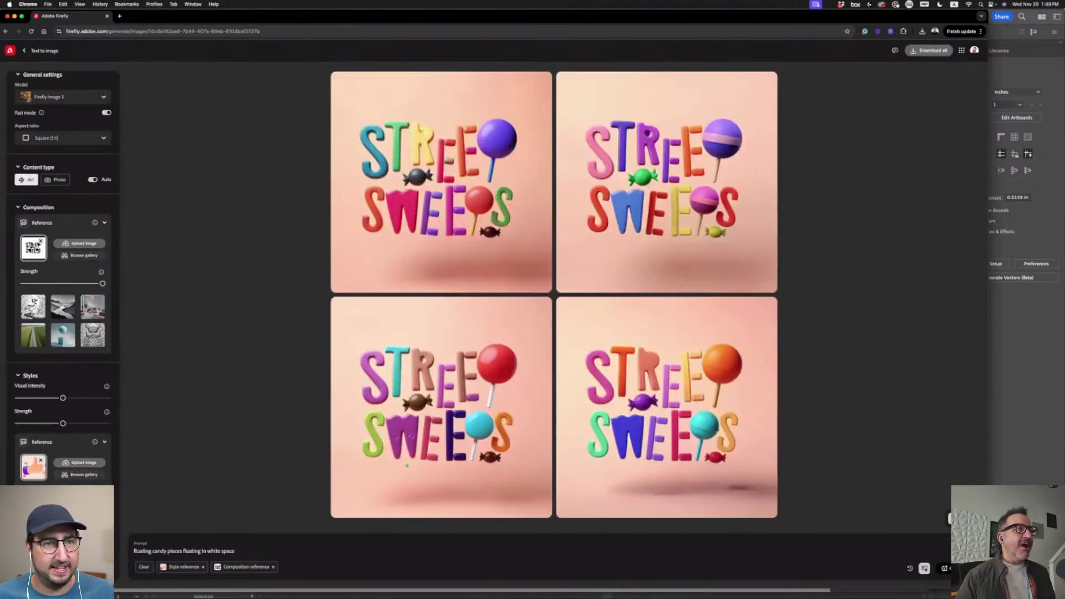
pyautogui.moveTo(668, 438)
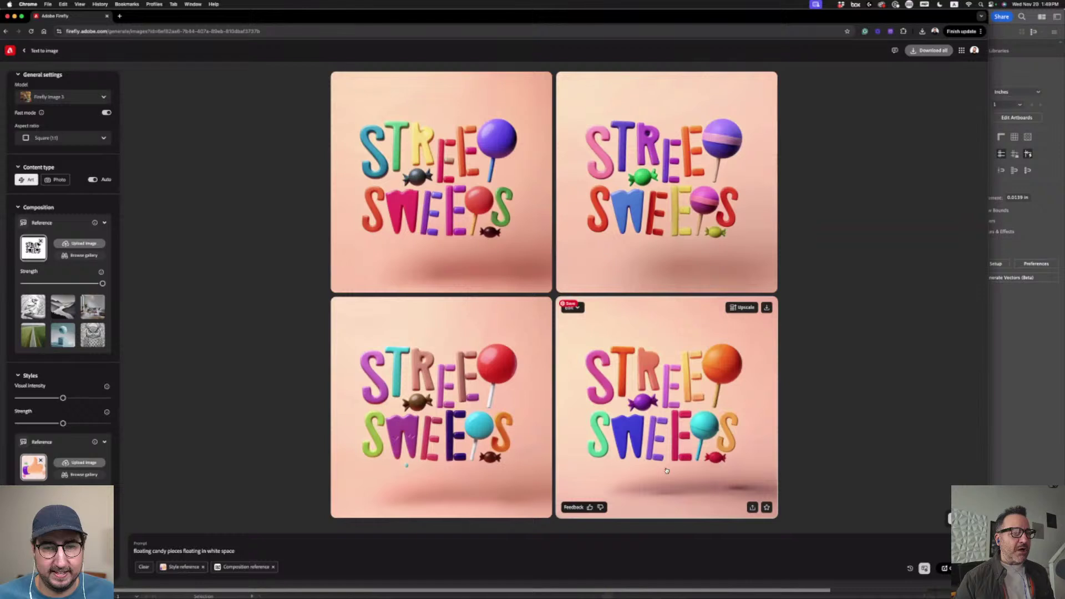
# Remove the style reference from the prompt and upscale the regenerated lettering image with the orange and teal lollipops
pyautogui.scroll(-1, 62, 277)
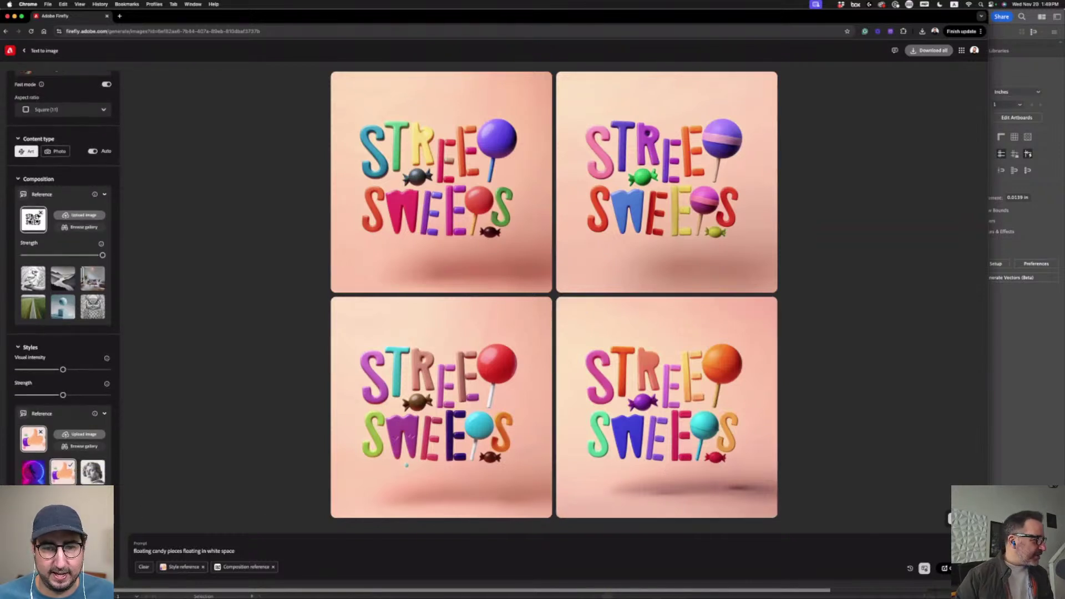
pyautogui.moveTo(273, 569)
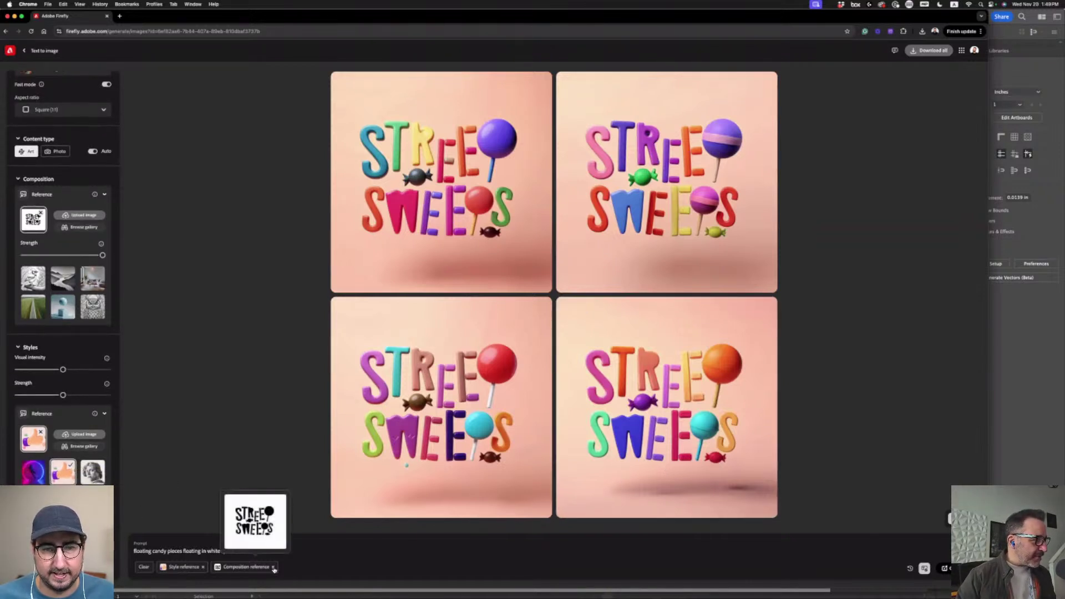
pyautogui.click(203, 567)
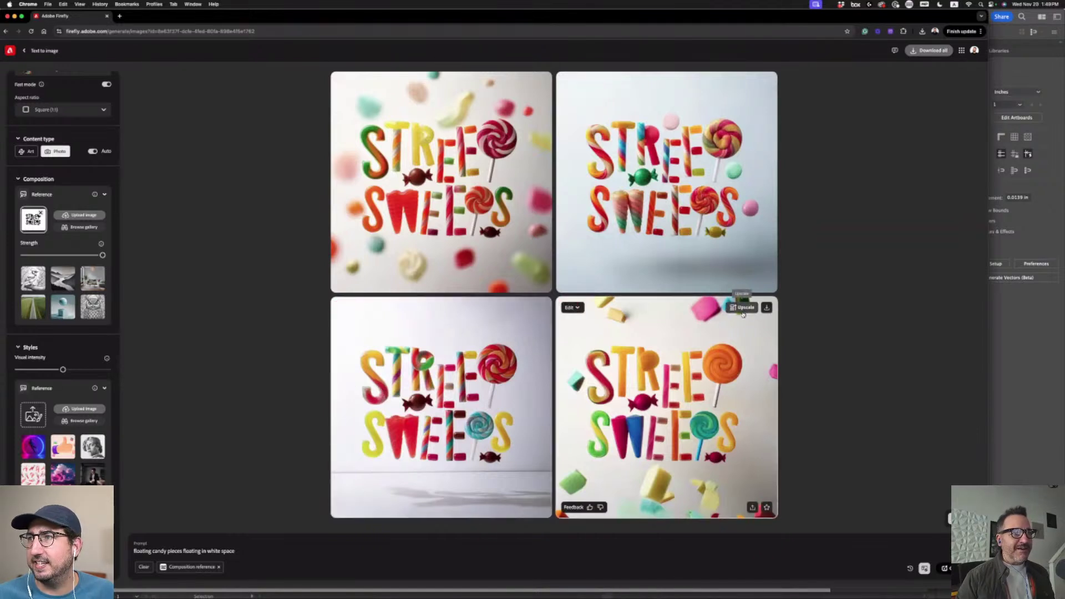
pyautogui.click(742, 314)
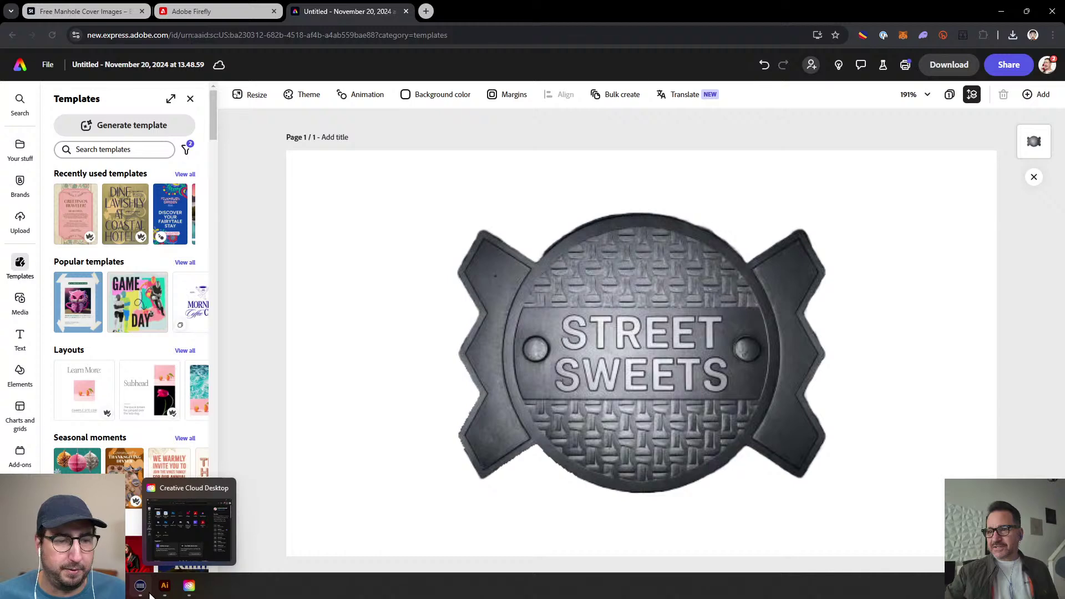
# Switch to Illustrator, place the Street Sweets manhole cover image and trace it with the Black and White Logo preset
pyautogui.click(165, 586)
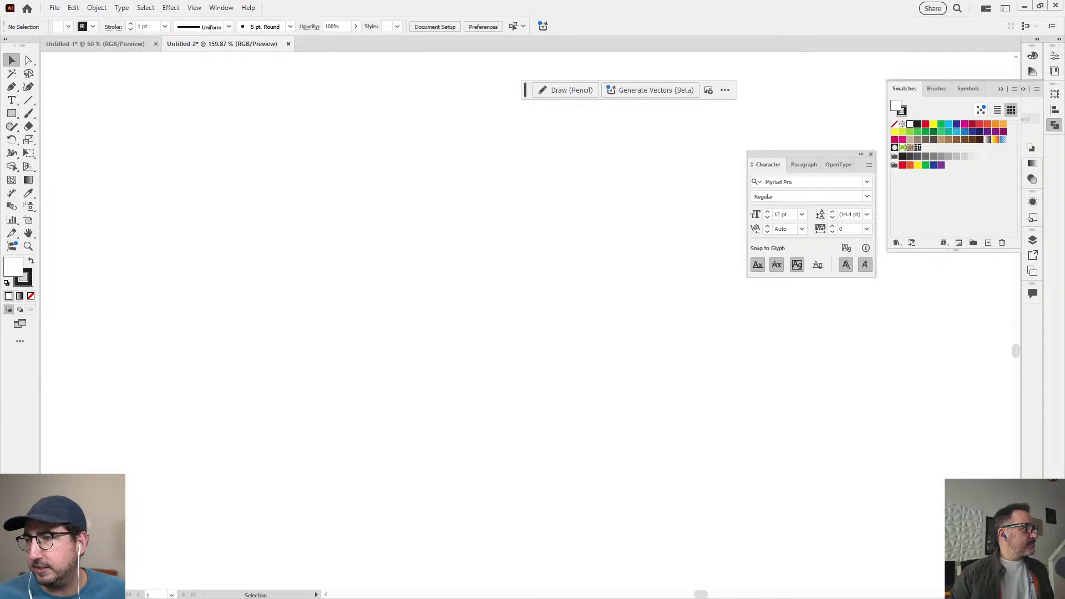
pyautogui.moveTo(558, 314); pyautogui.dragTo(558, 308)
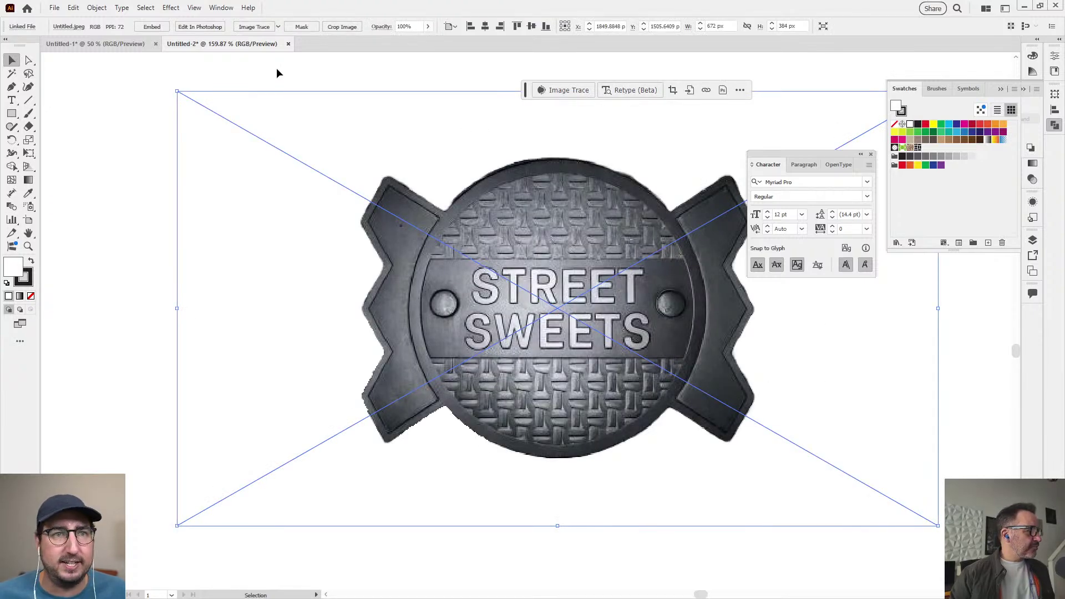
pyautogui.click(278, 27)
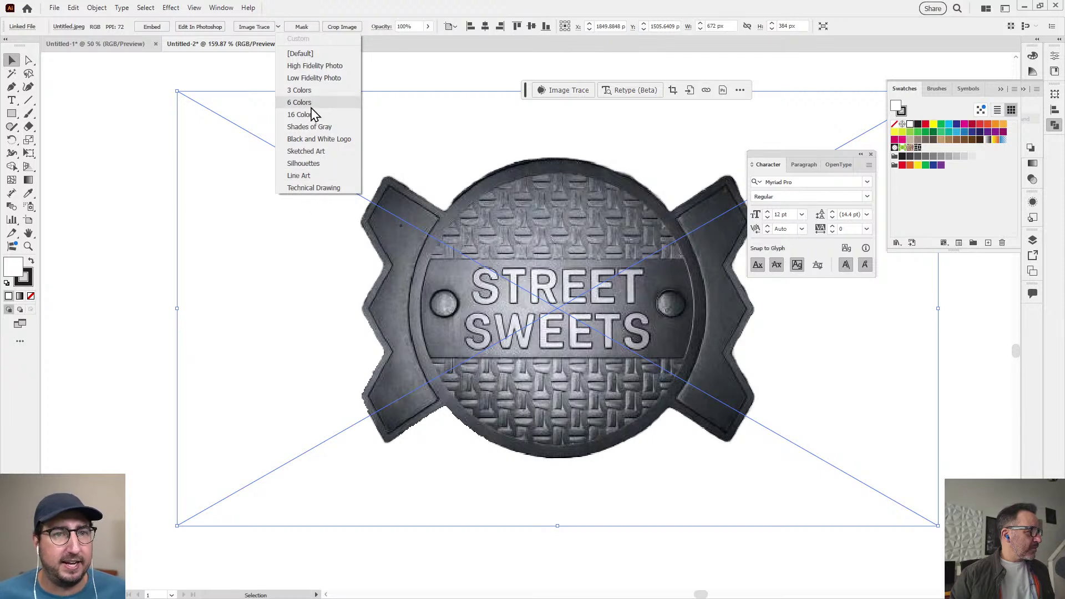
pyautogui.click(315, 139)
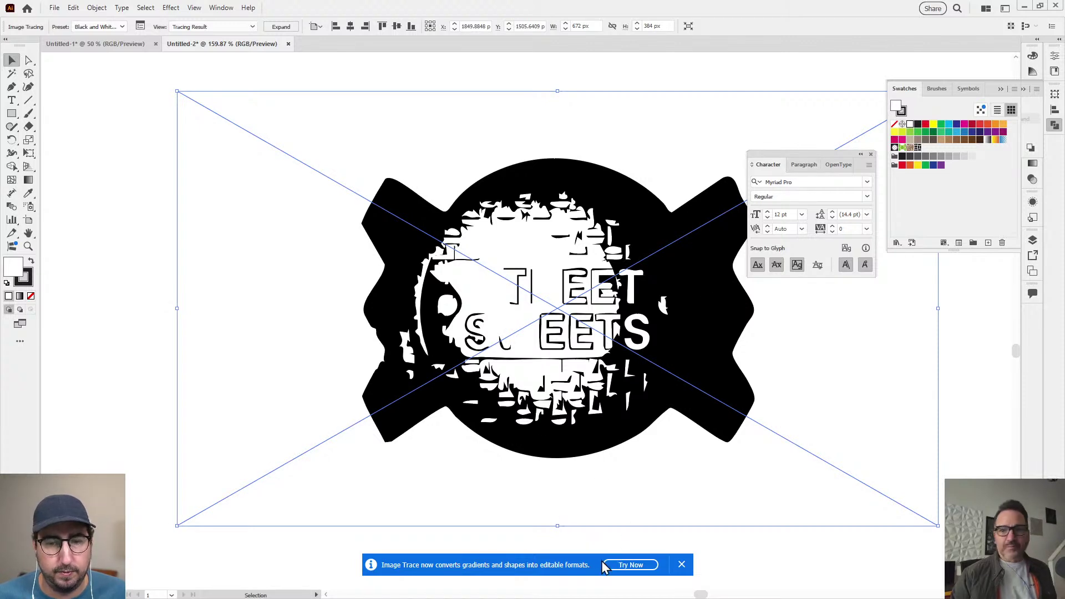
# Open the tracing's settings and set Paths to 99%, Corners to 0% and Noise to 1 px
pyautogui.click(140, 26)
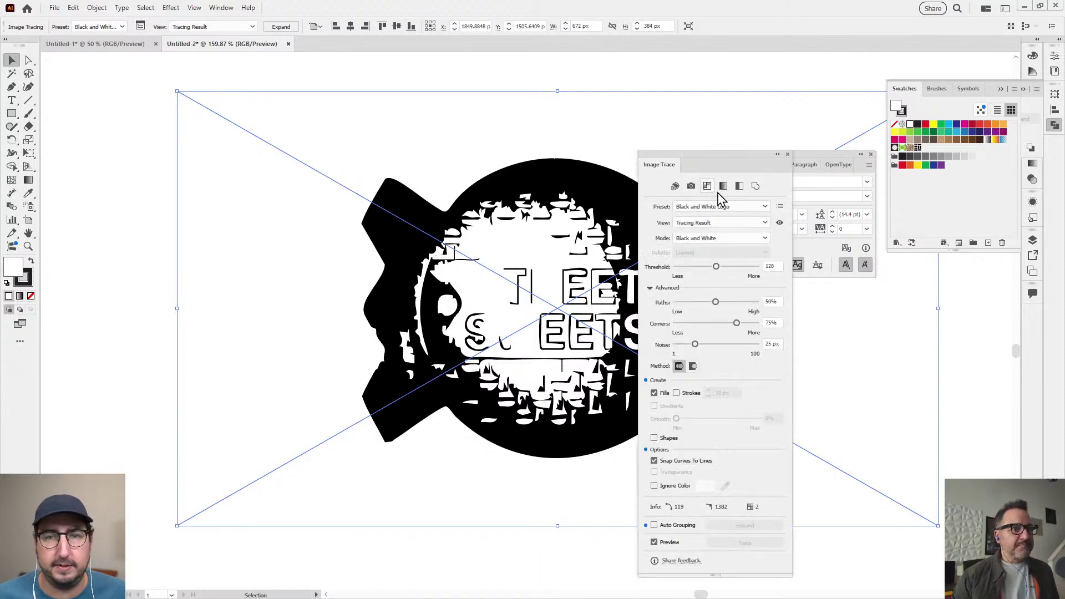
pyautogui.click(771, 301)
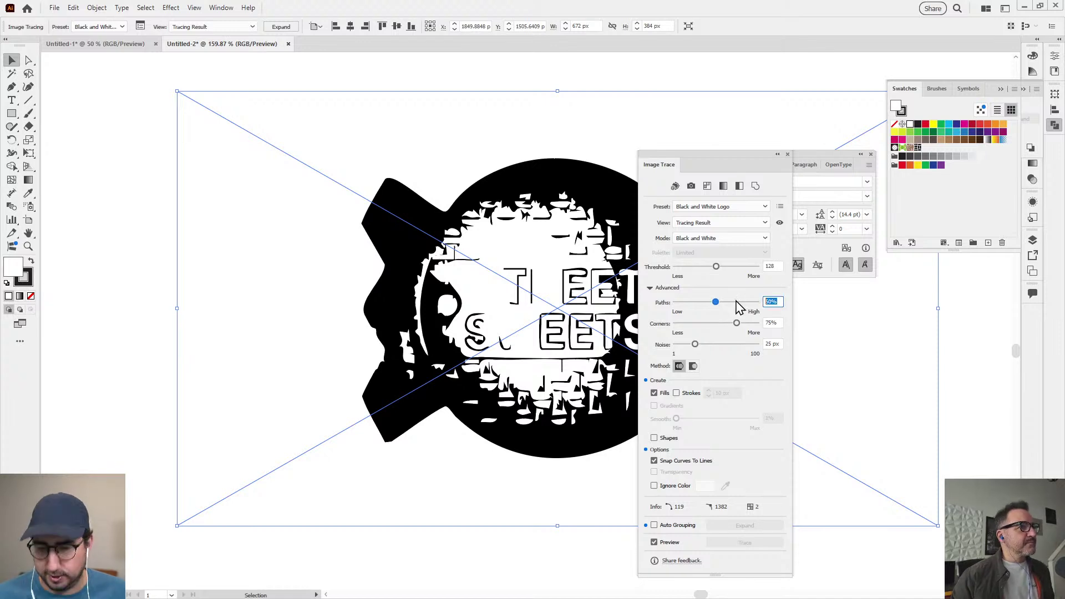
pyautogui.write('99')
pyautogui.press('Return')
pyautogui.click(773, 321)
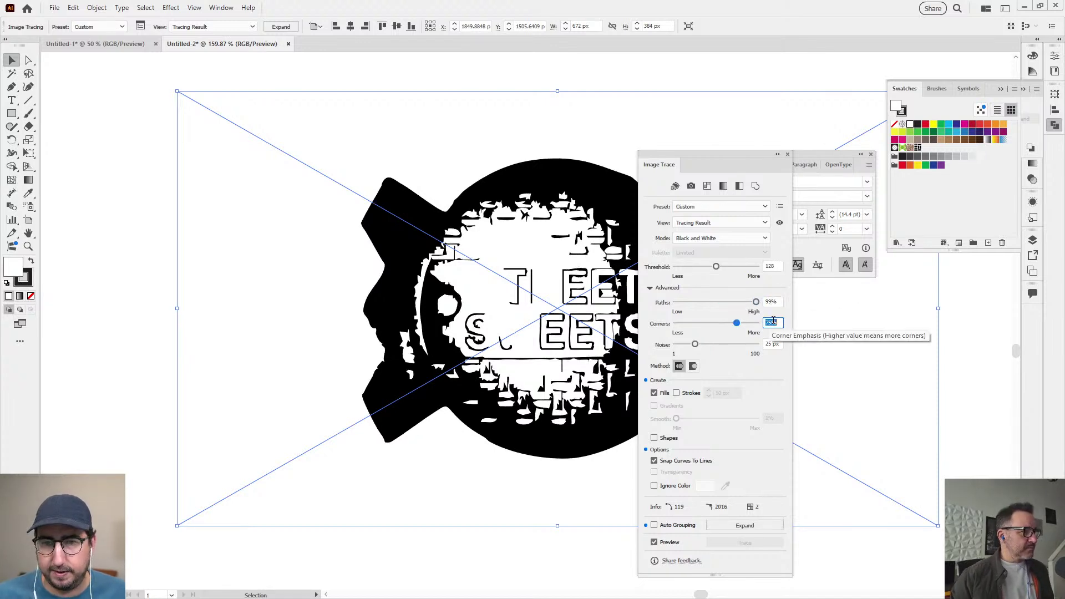
pyautogui.write('0')
pyautogui.press('Return')
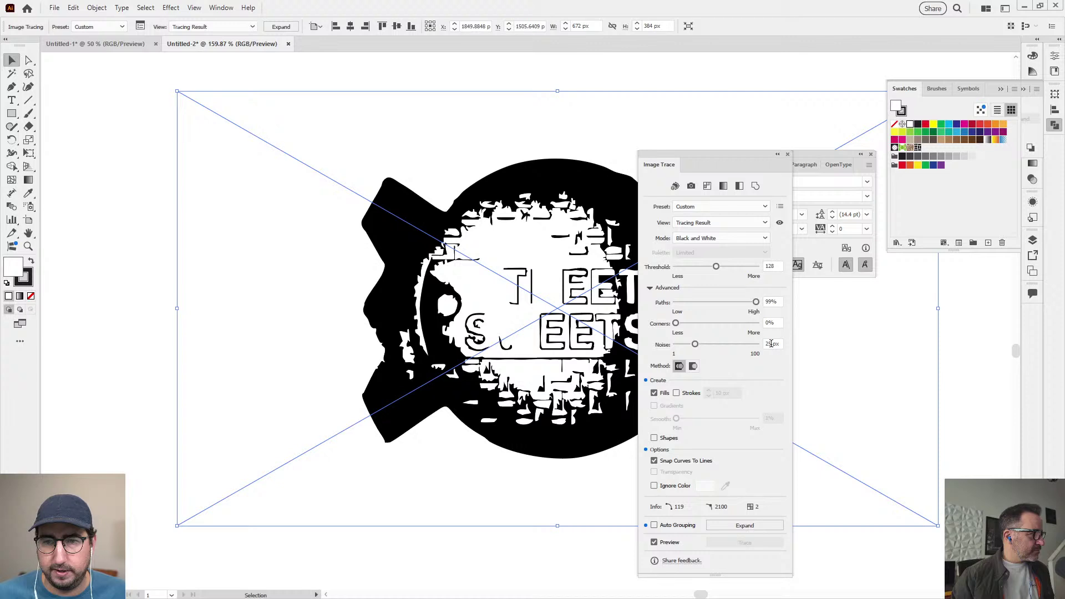
pyautogui.click(771, 344)
pyautogui.write('1')
pyautogui.press('Return')
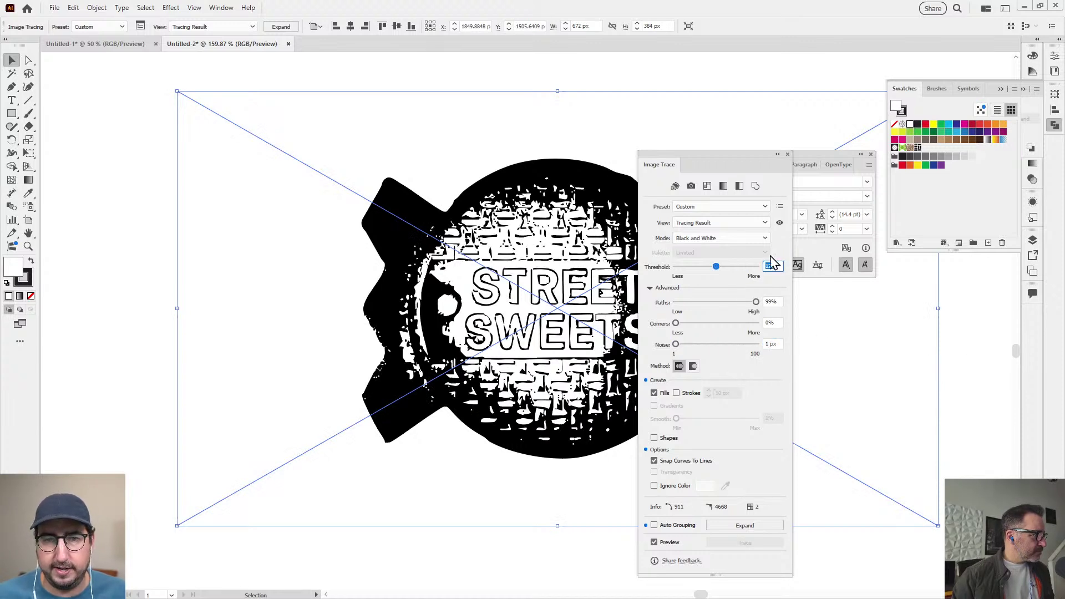
# Have the manhole cover tracing ignore white and raise its threshold to 175
pyautogui.moveTo(705, 156)
pyautogui.mouseDown()
pyautogui.moveTo(172, 95)
pyautogui.moveTo(184, 86)
pyautogui.mouseUp()
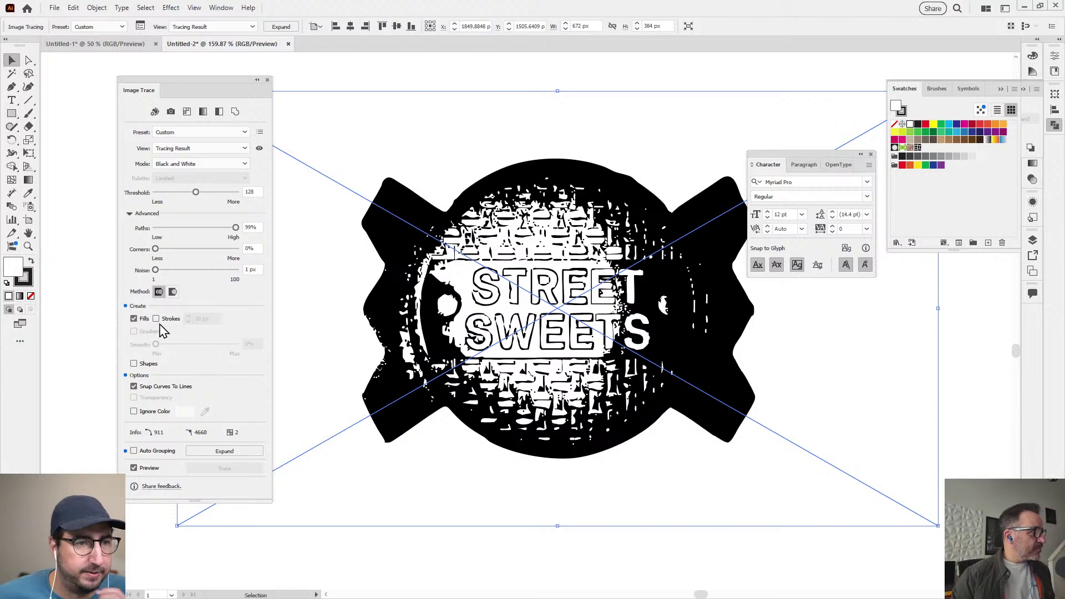
pyautogui.click(160, 413)
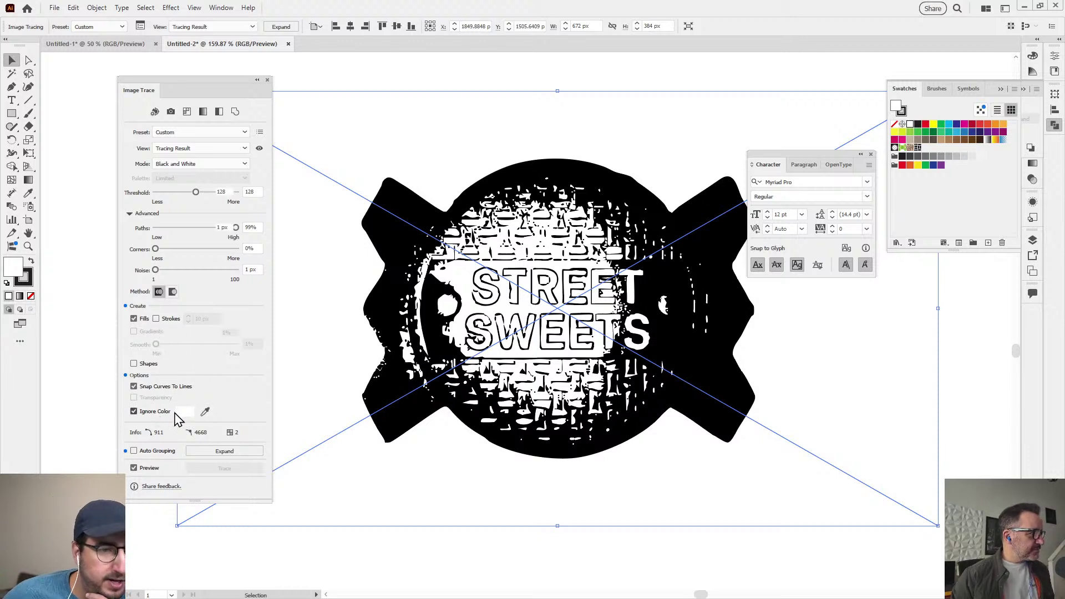
pyautogui.click(176, 192)
pyautogui.moveTo(174, 193); pyautogui.dragTo(190, 195)
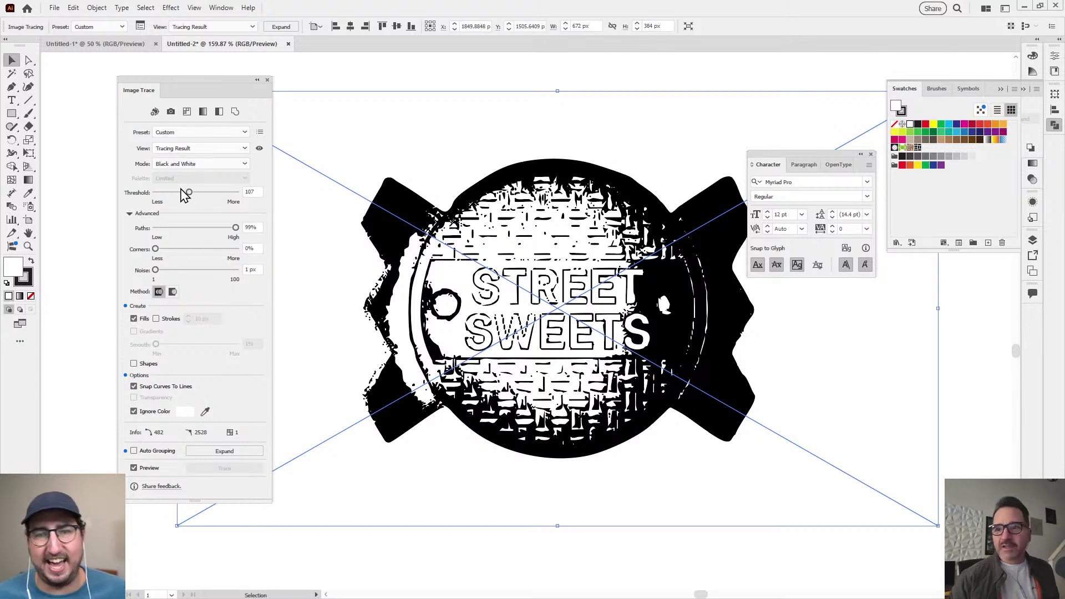
pyautogui.moveTo(186, 194); pyautogui.dragTo(213, 197)
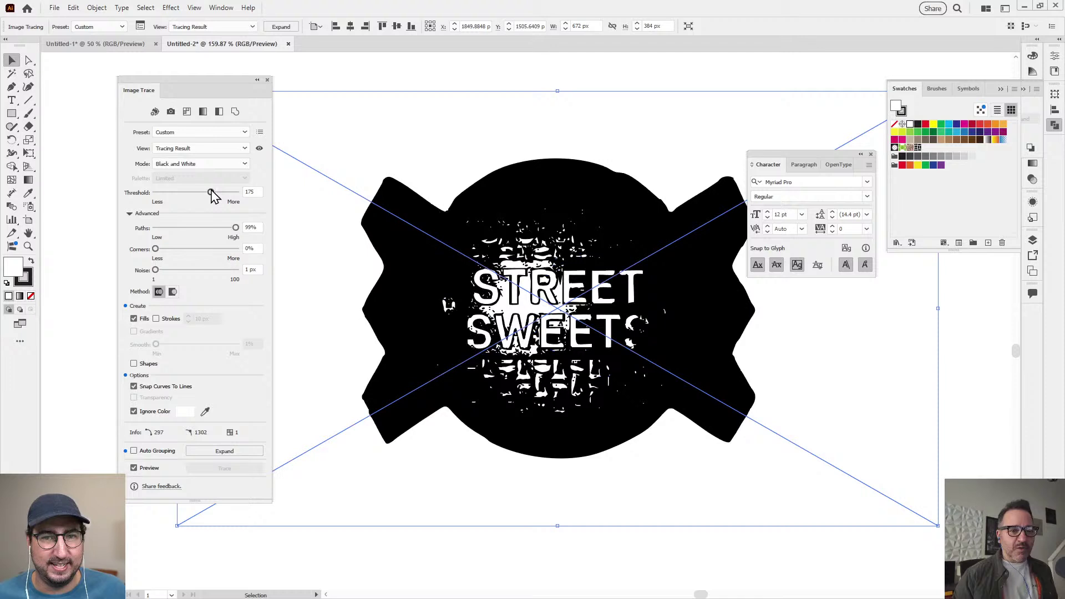
pyautogui.click(491, 70)
pyautogui.click(491, 194)
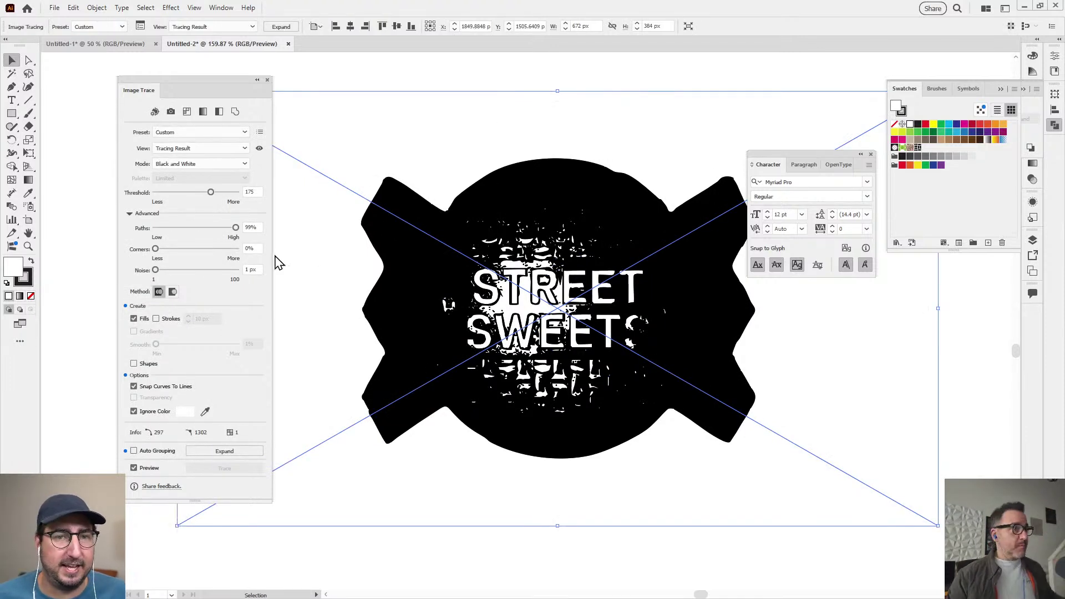
# Try expanding the tracing with its threshold lowered to 44, and undo it
pyautogui.click(184, 193)
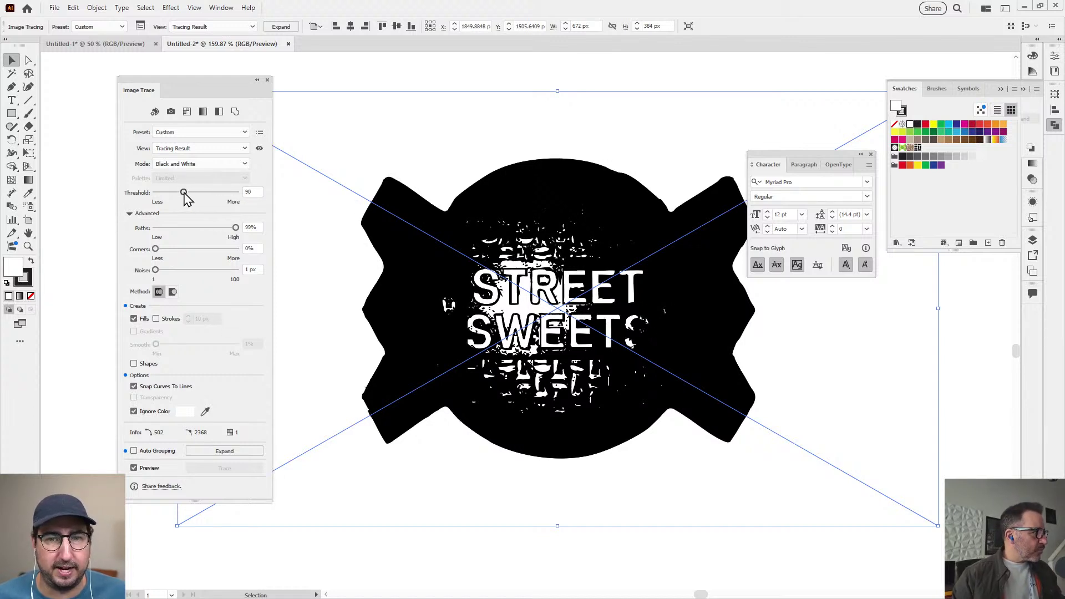
pyautogui.moveTo(184, 194); pyautogui.dragTo(170, 194)
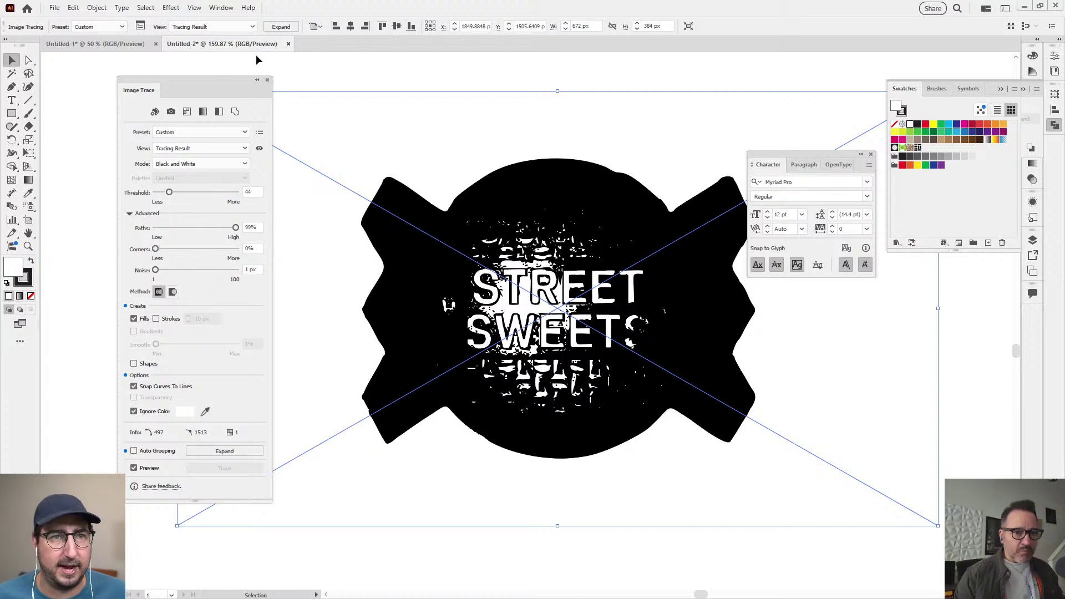
pyautogui.click(281, 27)
pyautogui.hotkey('ctrl', 'z')
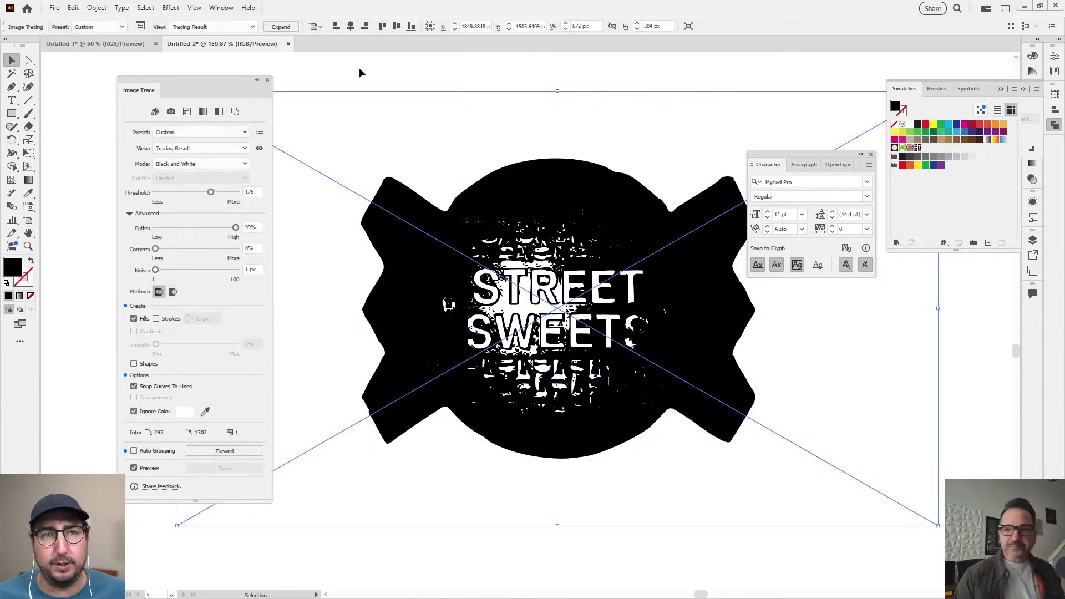
# Expand the manhole cover tracing into vector shapes and fill them with a red swatch
pyautogui.click(282, 26)
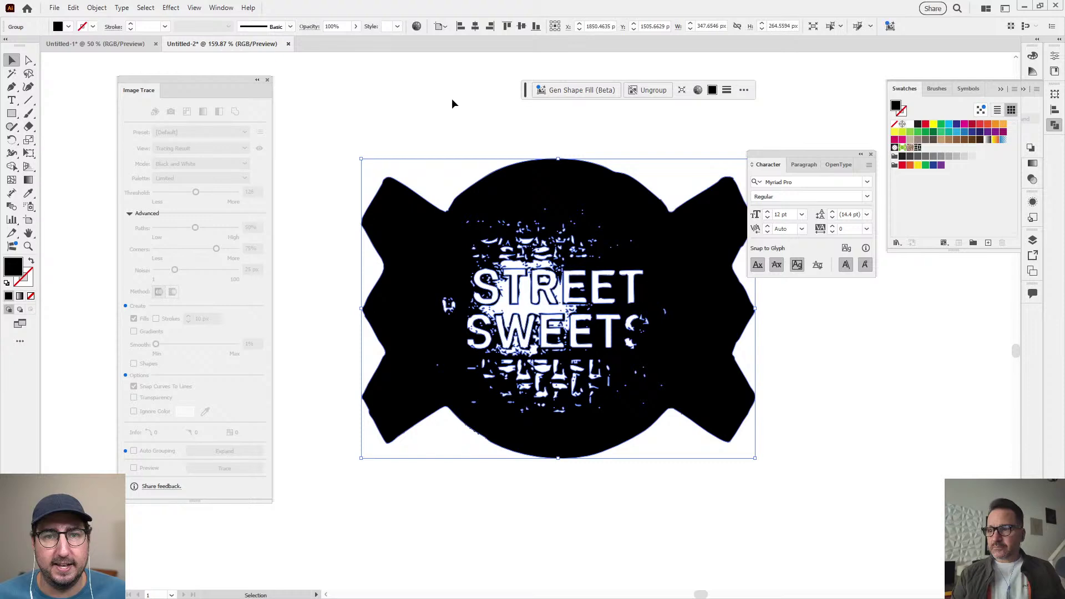
pyautogui.click(527, 170)
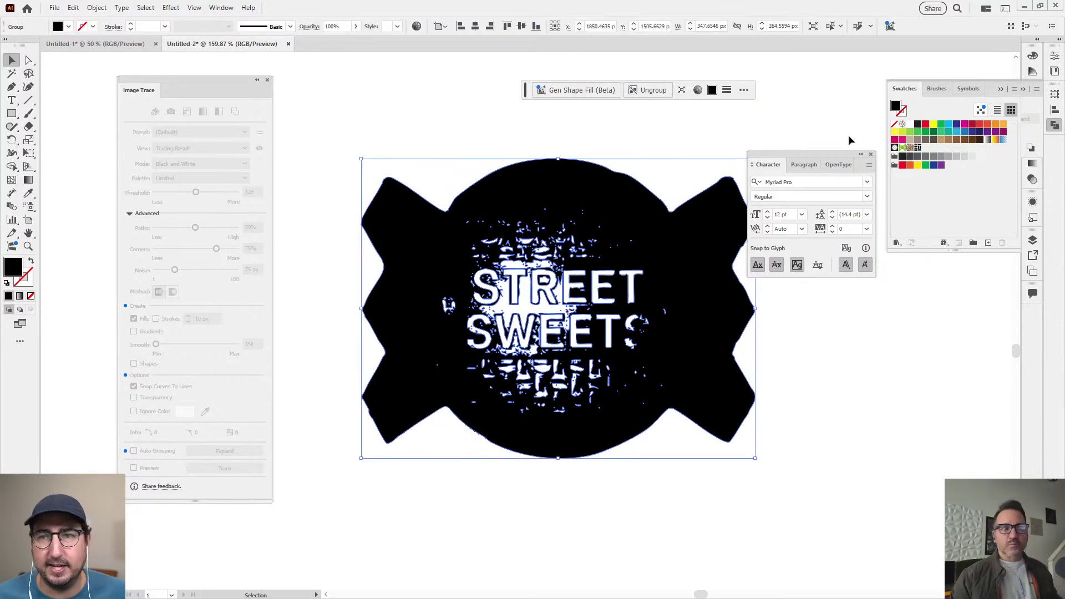
pyautogui.click(979, 124)
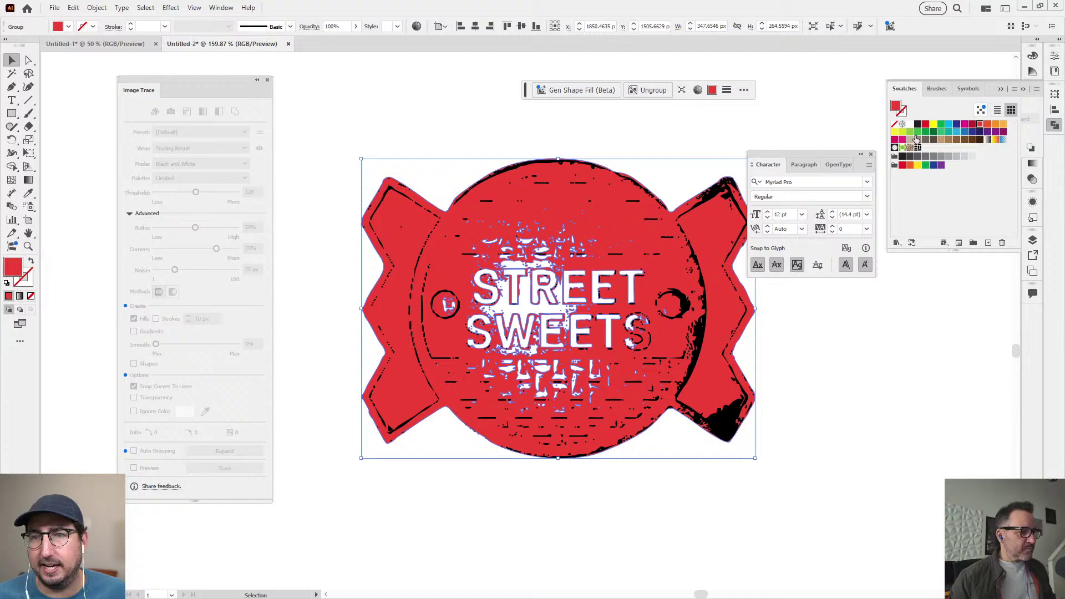
# Change the fill of the expanded manhole cover artwork to magenta FF1FBA and deselect it
pyautogui.click(311, 233)
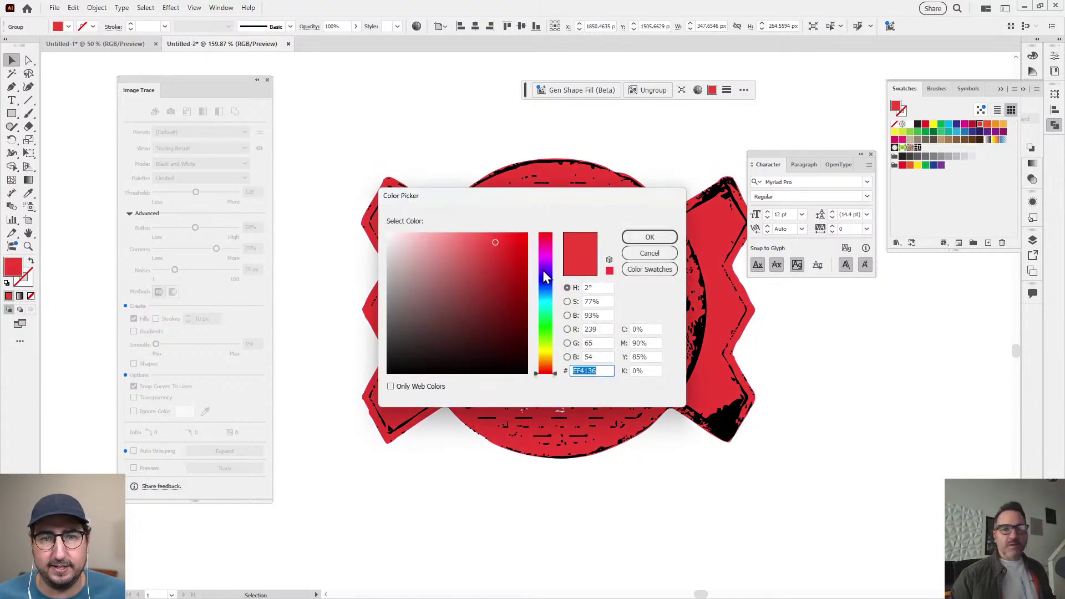
pyautogui.moveTo(544, 280)
pyautogui.mouseDown()
pyautogui.moveTo(546, 249)
pyautogui.moveTo(512, 252)
pyautogui.moveTo(510, 233)
pyautogui.mouseUp()
pyautogui.click(512, 272)
pyautogui.click(646, 237)
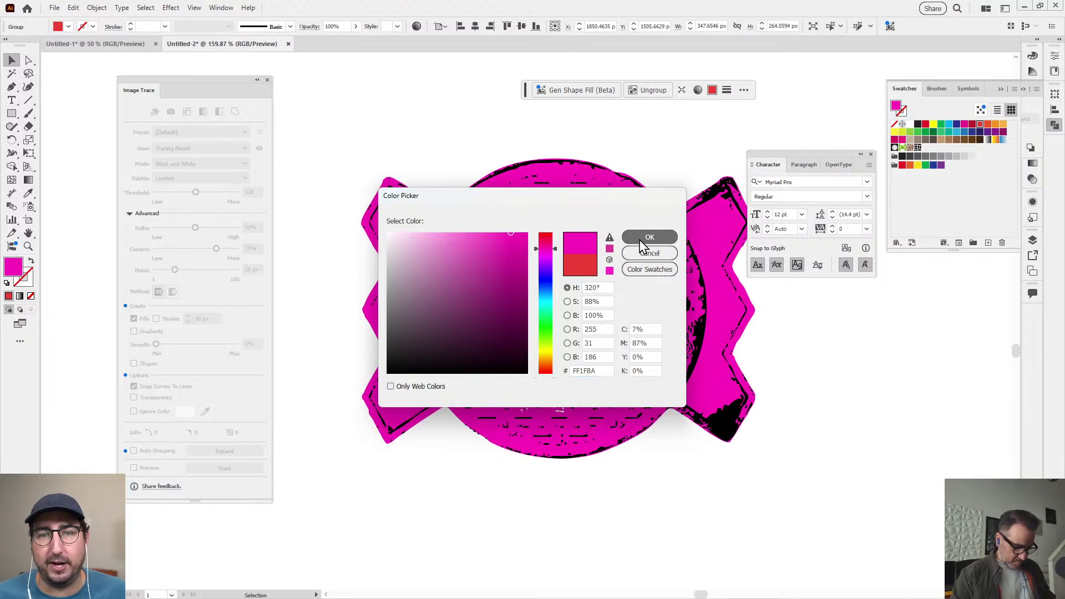
pyautogui.click(407, 127)
pyautogui.press('z')
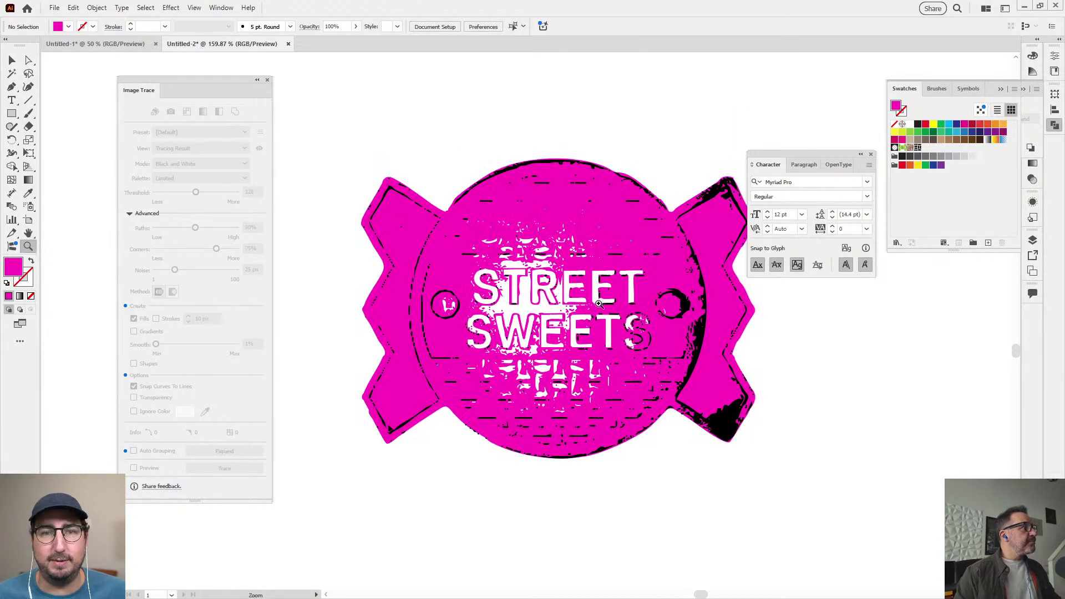
pyautogui.click(602, 304)
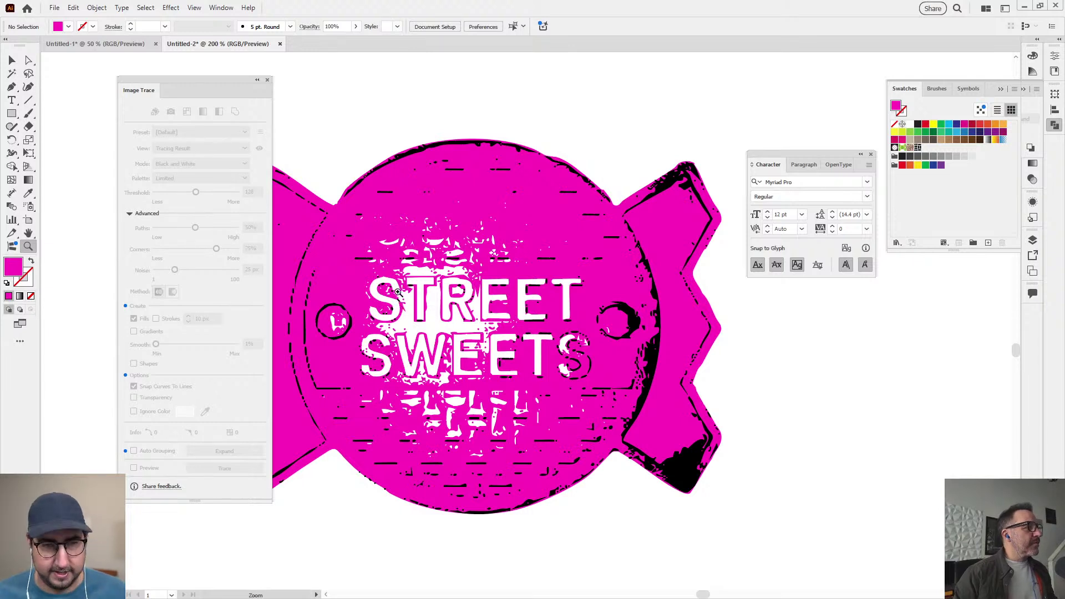
# Draw a closed, rough octagonal shape with the Pen tool over the STREET SWEETS lettering and inner disc of the manhole cover
pyautogui.press('p')
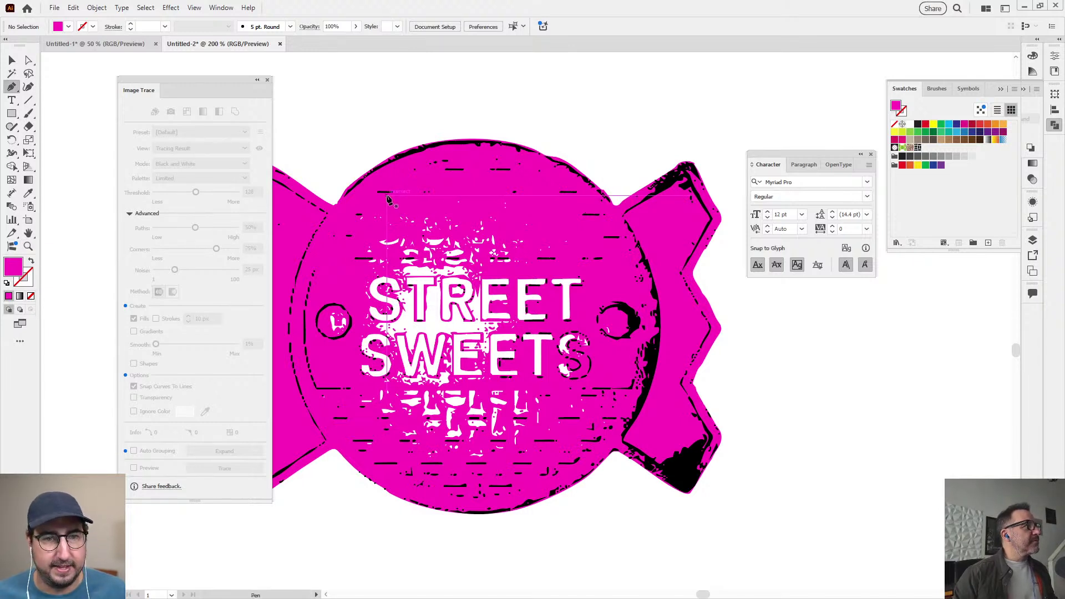
pyautogui.click(328, 237)
pyautogui.click(315, 369)
pyautogui.click(321, 432)
pyautogui.click(400, 474)
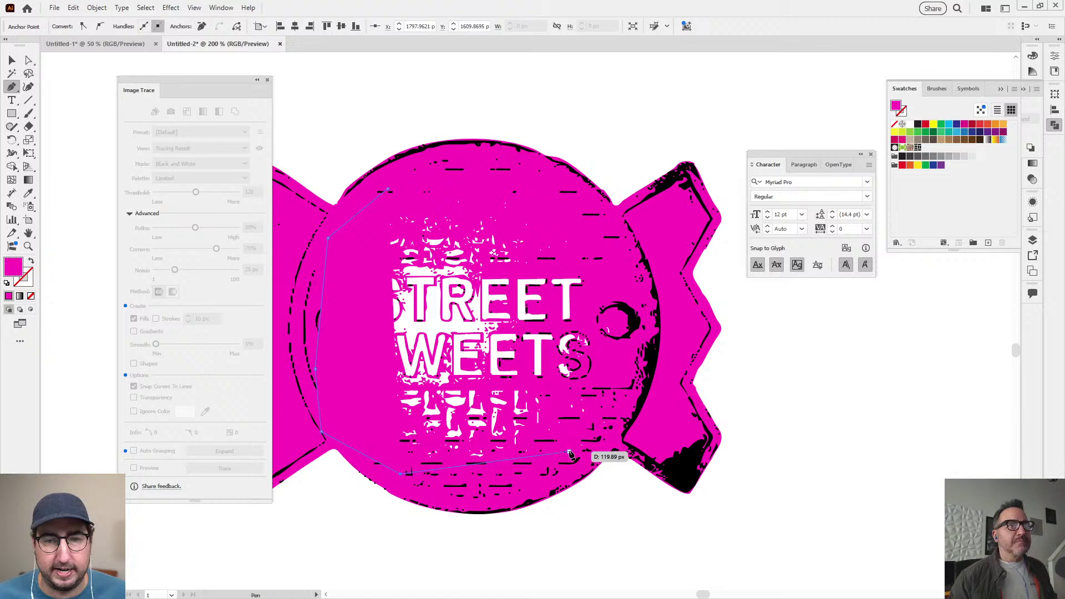
pyautogui.click(570, 454)
pyautogui.click(626, 347)
pyautogui.click(608, 255)
pyautogui.click(544, 185)
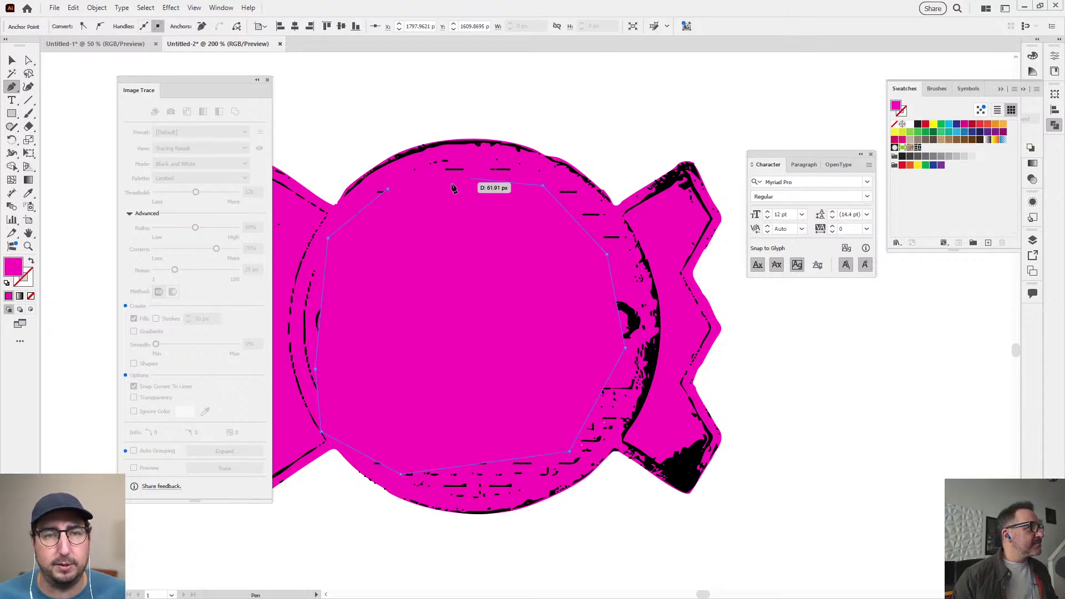
pyautogui.click(388, 190)
# Fill the new shape with black sampled from the artwork's details, send it to the back and deselect it
pyautogui.press('i')
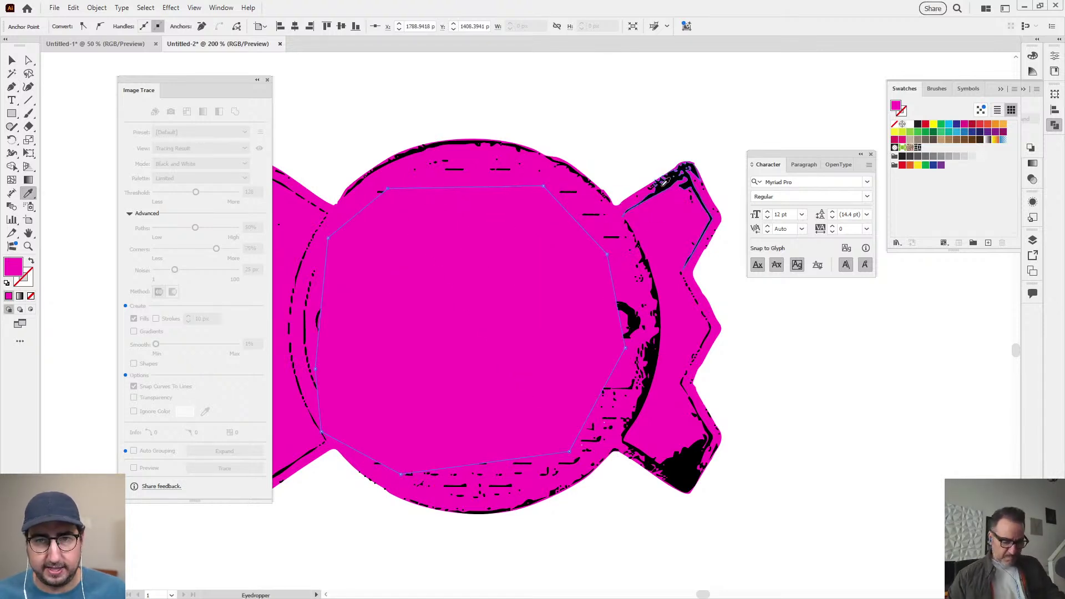
pyautogui.click(678, 178)
pyautogui.hotkey('ctrl', 'shift', '[')
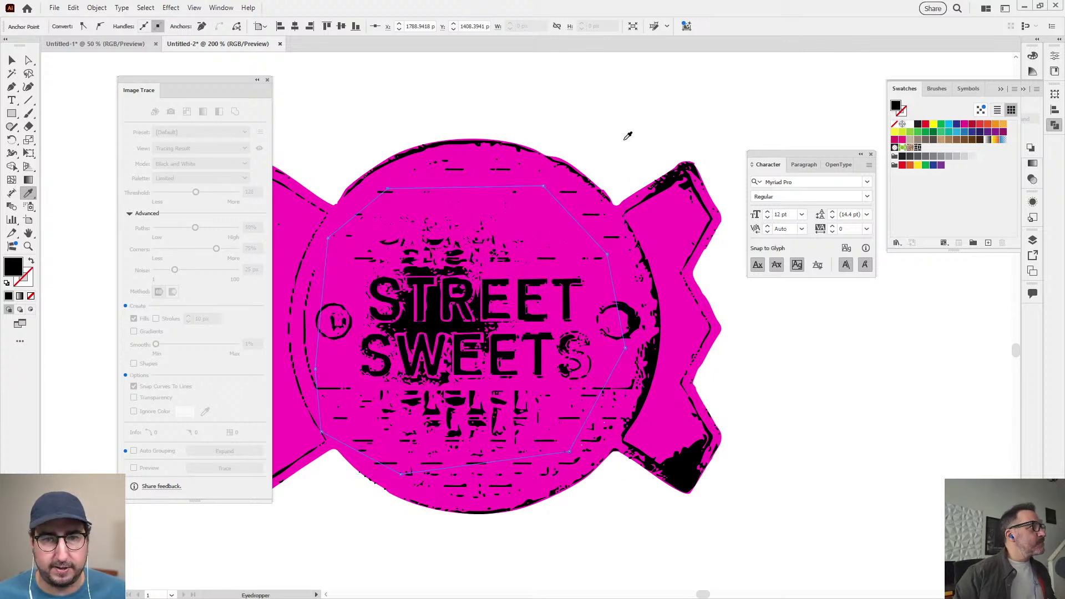
pyautogui.press('v')
pyautogui.click(601, 120)
# Hide the panels and place a copy of the whole manhole cover artwork beside the original
pyautogui.press('z')
pyautogui.keyDown('alt'); pyautogui.click(406, 338); pyautogui.keyUp('alt')
pyautogui.moveTo(554, 391); pyautogui.dragTo(675, 369)
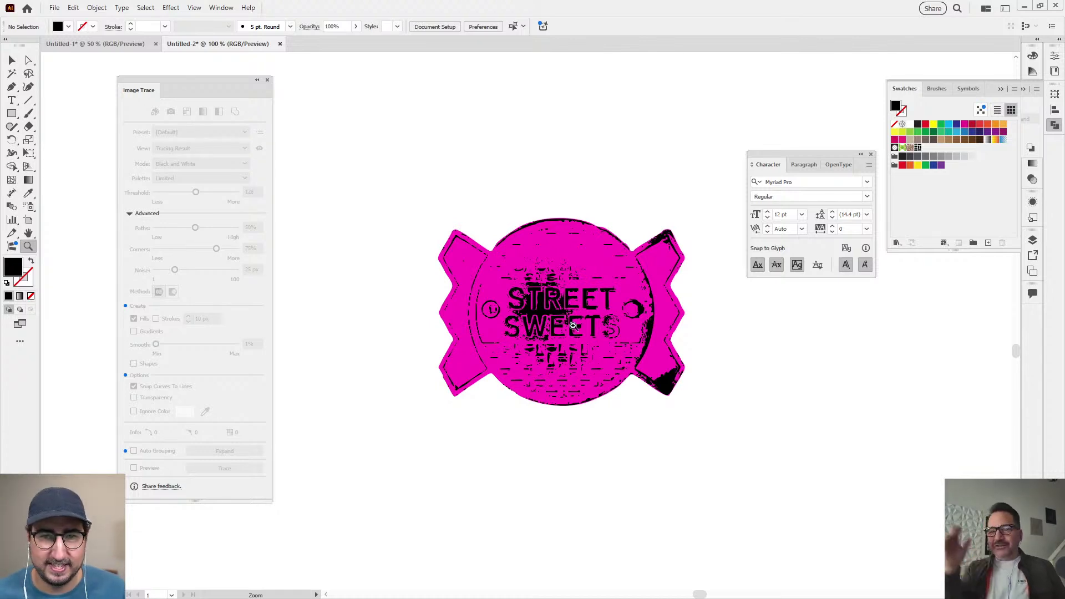
pyautogui.scroll(2, 573, 326)
pyautogui.press('Tab')
pyautogui.scroll(2, 483, 280)
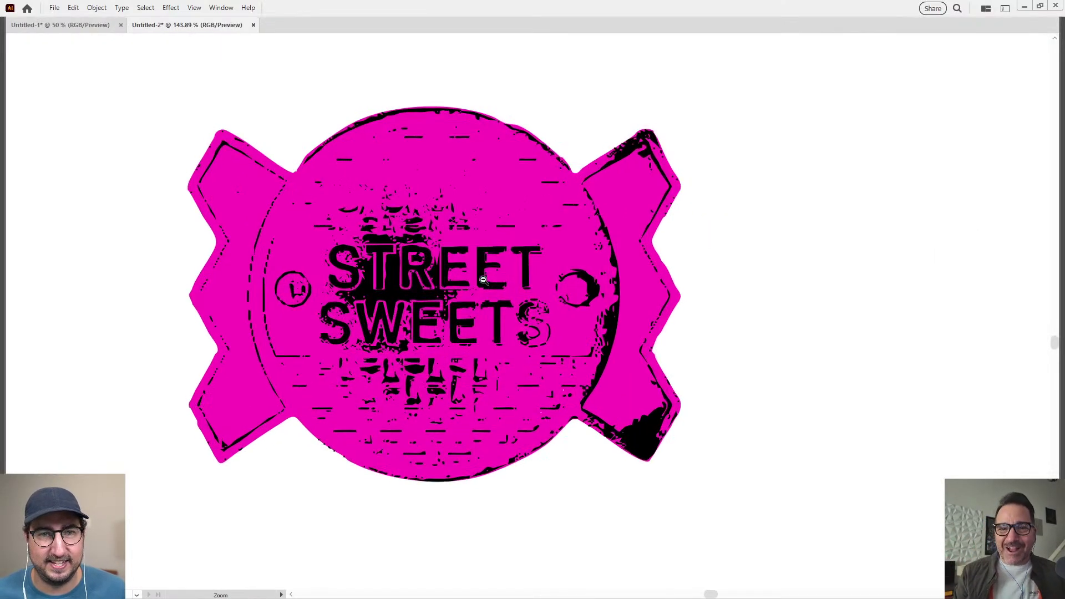
pyautogui.scroll(-1, 483, 280)
pyautogui.press('v')
pyautogui.moveTo(233, 114); pyautogui.dragTo(641, 476)
pyautogui.moveTo(485, 311); pyautogui.dragTo(665, 274)
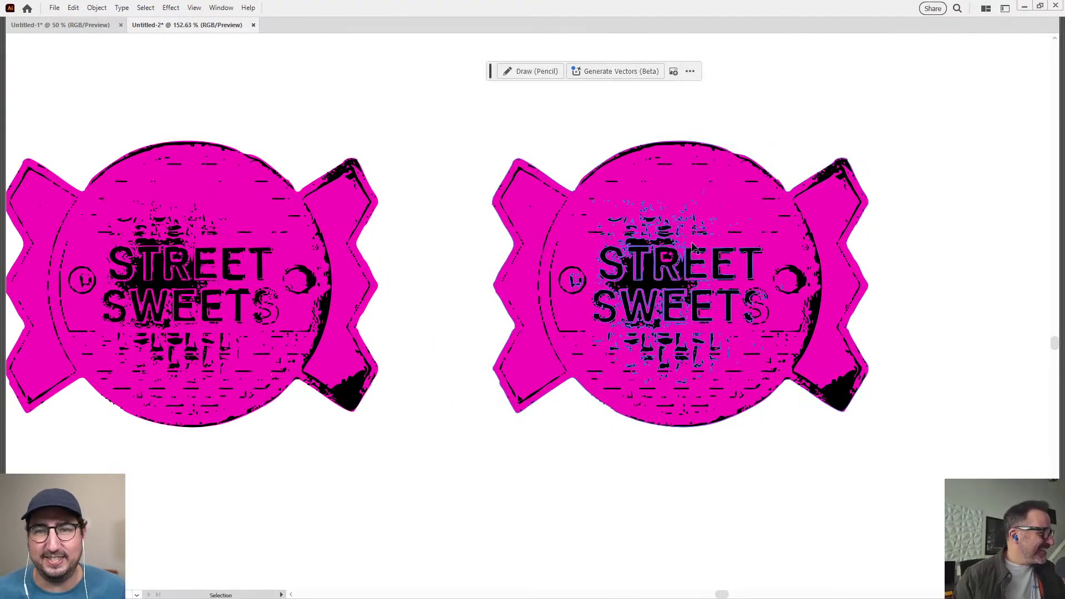
# Recolour the backing shape behind the copy's lettering with magenta sampled from the artwork
pyautogui.press('z')
pyautogui.click(711, 216)
pyautogui.press('v')
pyautogui.click(528, 326)
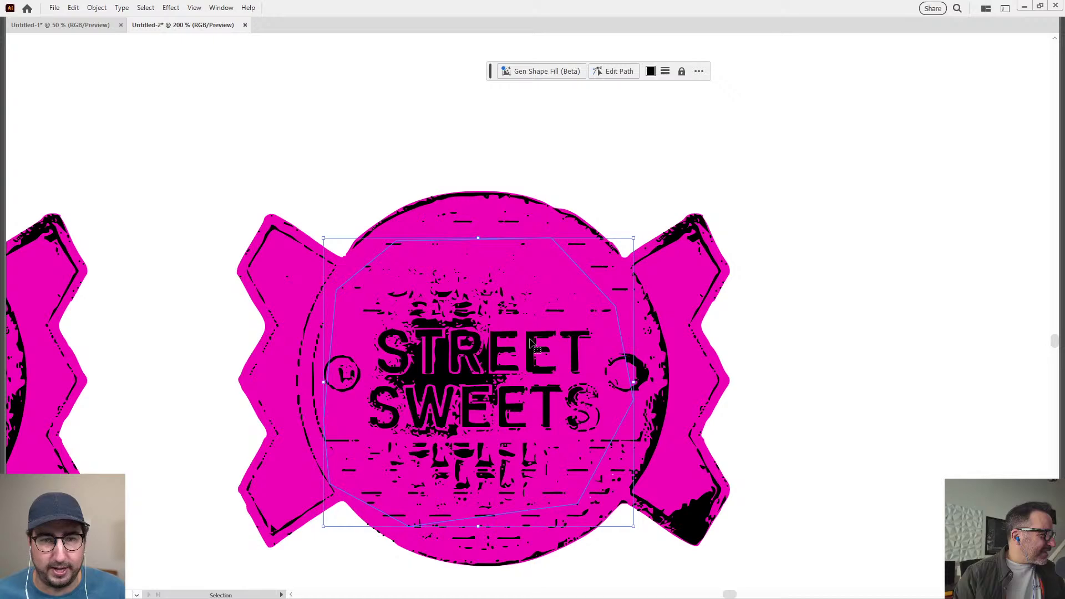
pyautogui.press('i')
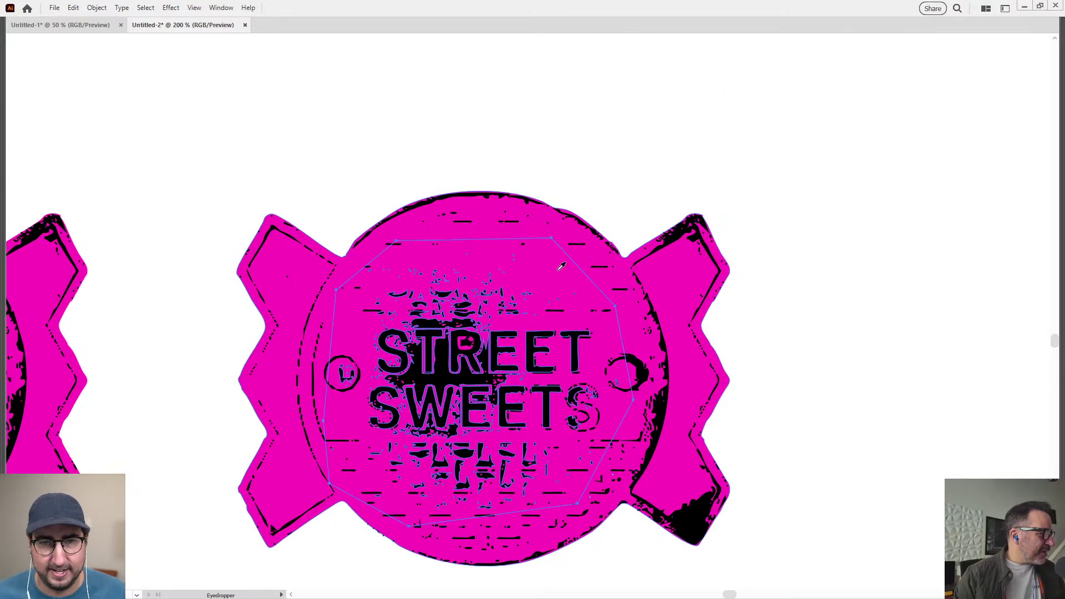
pyautogui.click(638, 260)
# Invert the copy's remaining colours, making its line details magenta and its solid base black, and deselect it
pyautogui.press('v')
pyautogui.click(669, 239)
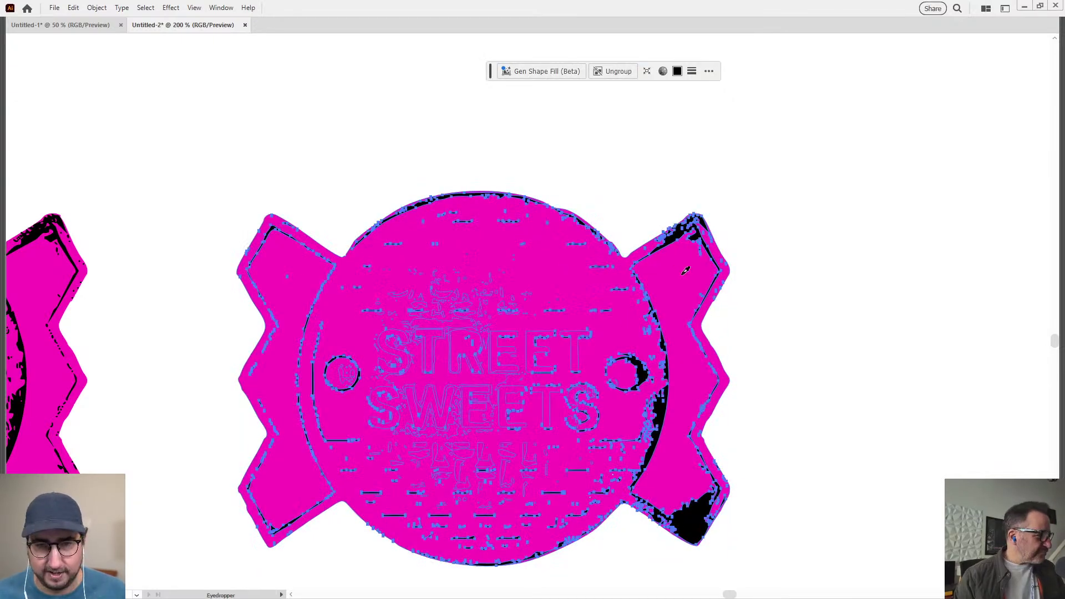
pyautogui.hotkey('shift', 'm')
pyautogui.click(652, 272)
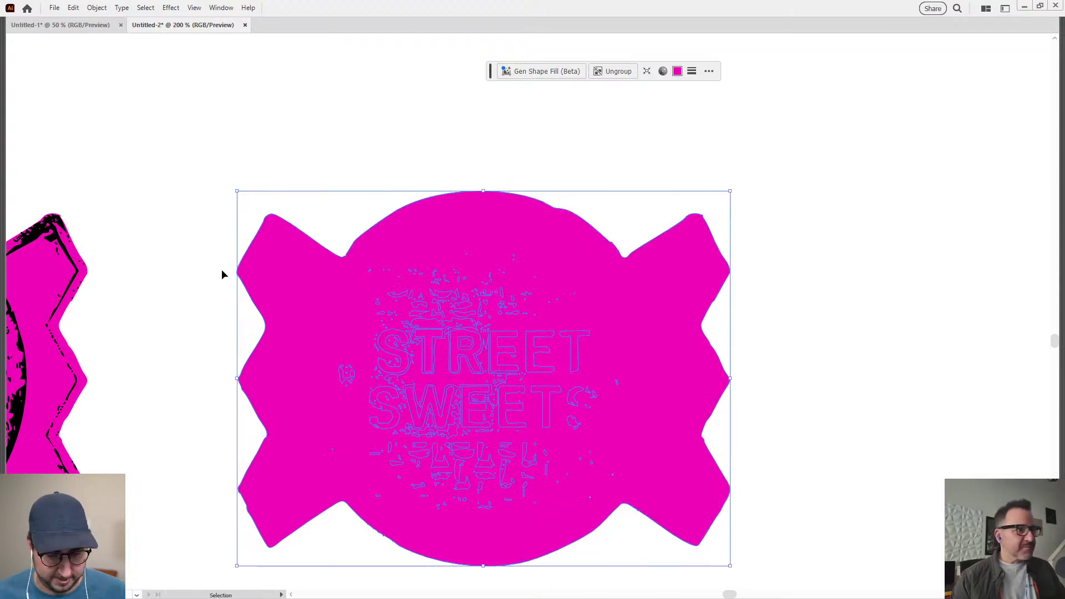
pyautogui.hotkey('ctrl', 'z')
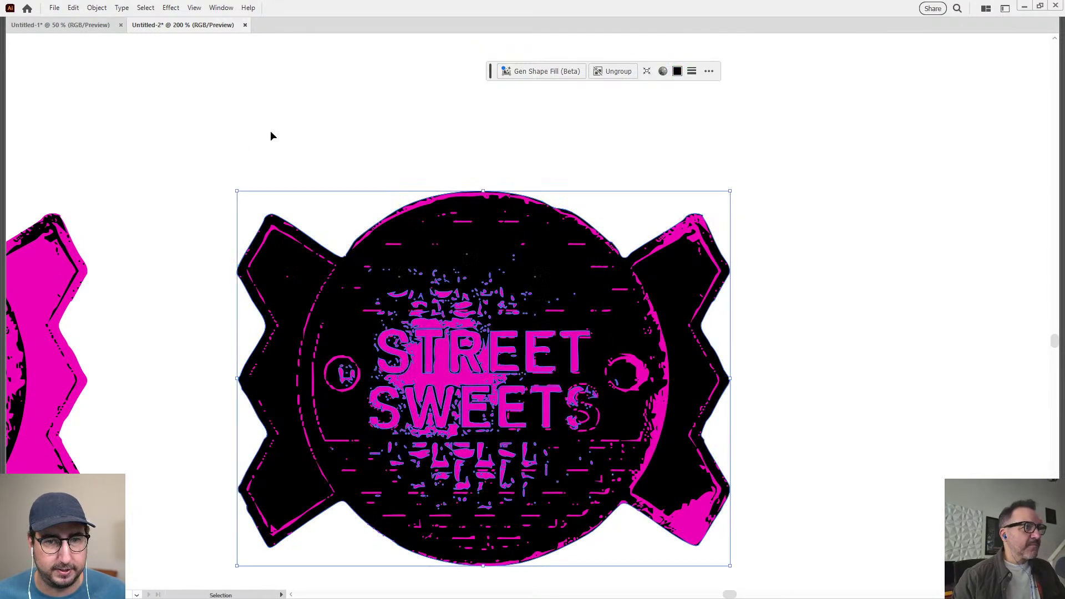
pyautogui.click(271, 136)
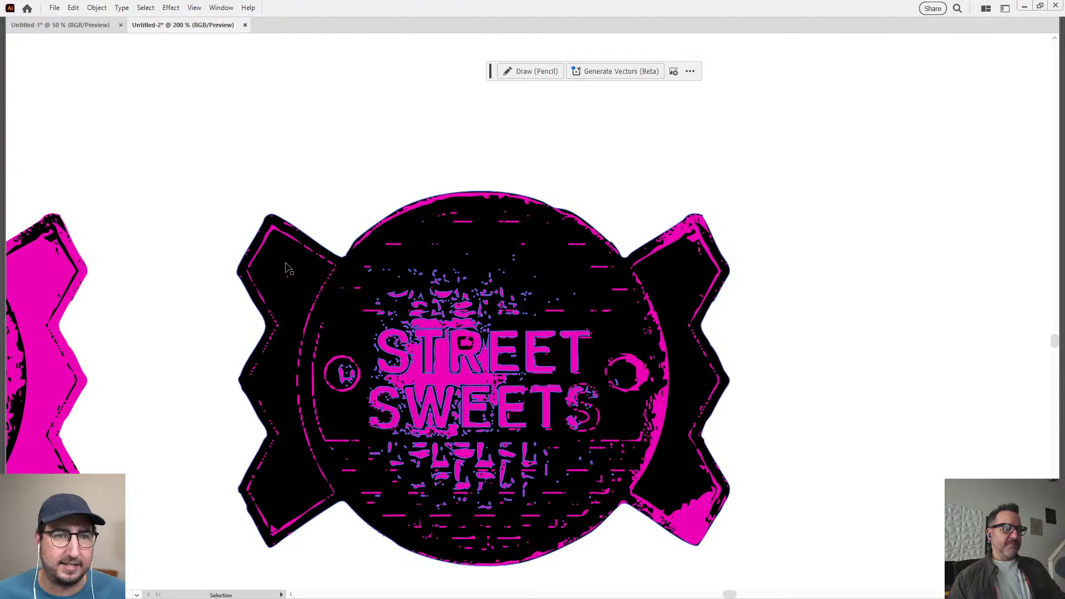
pyautogui.press('a')
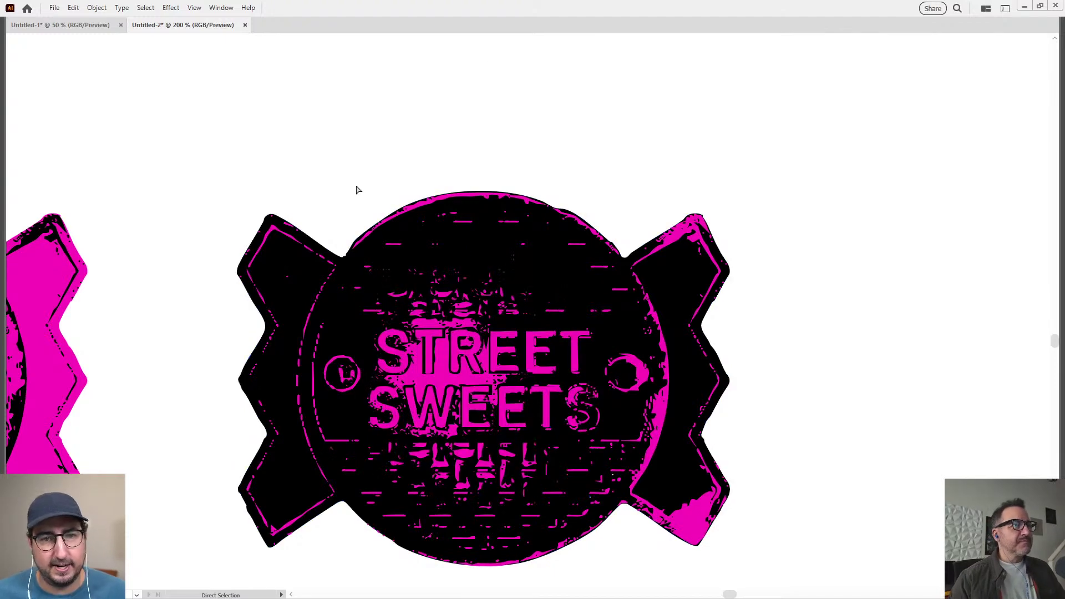
# Copy the black texture of the original's right wrapper end from inside its group and paste it as separate artwork outside the group
pyautogui.hotkey('ctrl', '-')
pyautogui.hotkey('ctrl', '-')
pyautogui.press('z')
pyautogui.moveTo(405, 278); pyautogui.dragTo(471, 288)
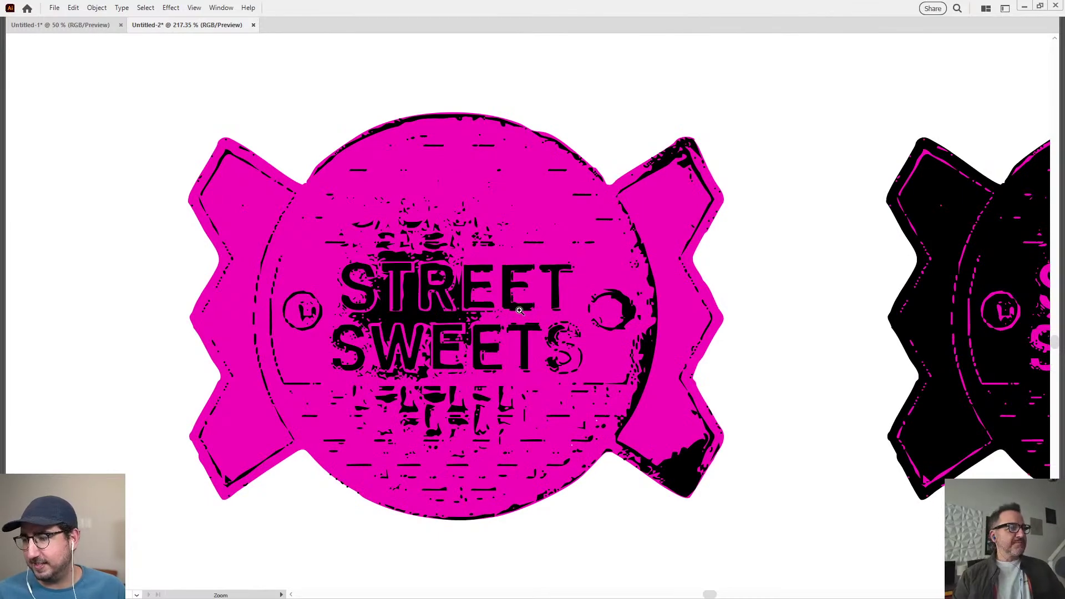
pyautogui.press('v')
pyautogui.click(671, 163)
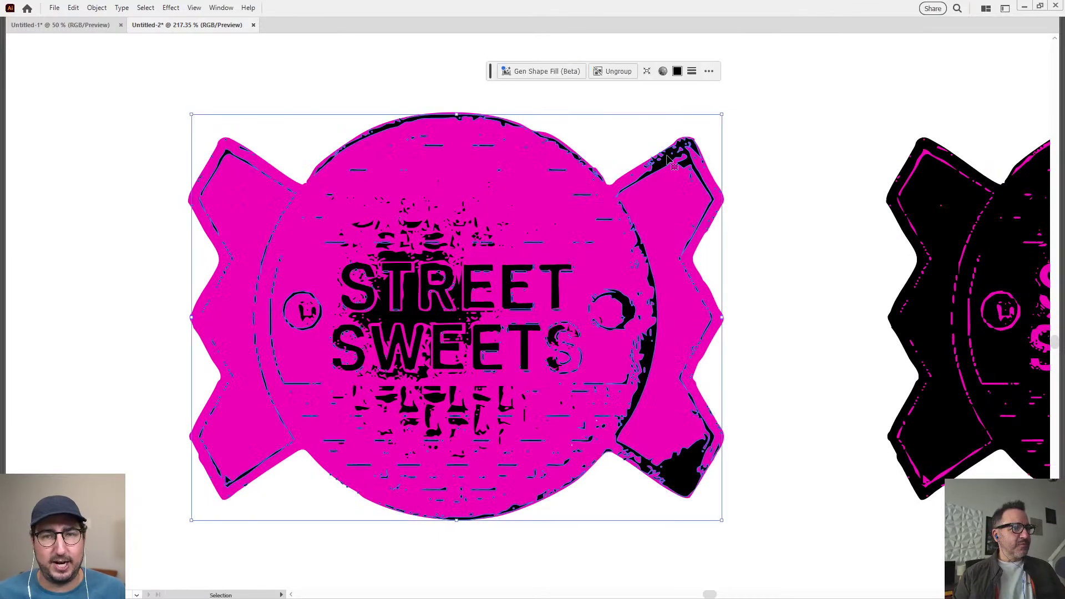
pyautogui.doubleClick(663, 166)
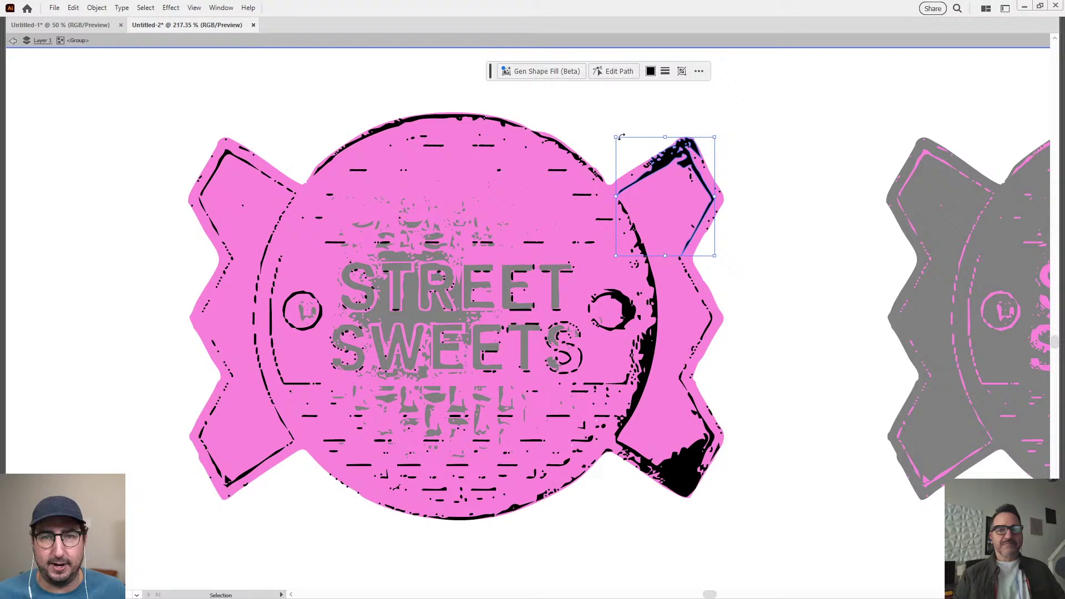
pyautogui.moveTo(771, 101); pyautogui.dragTo(644, 504)
pyautogui.press('r')
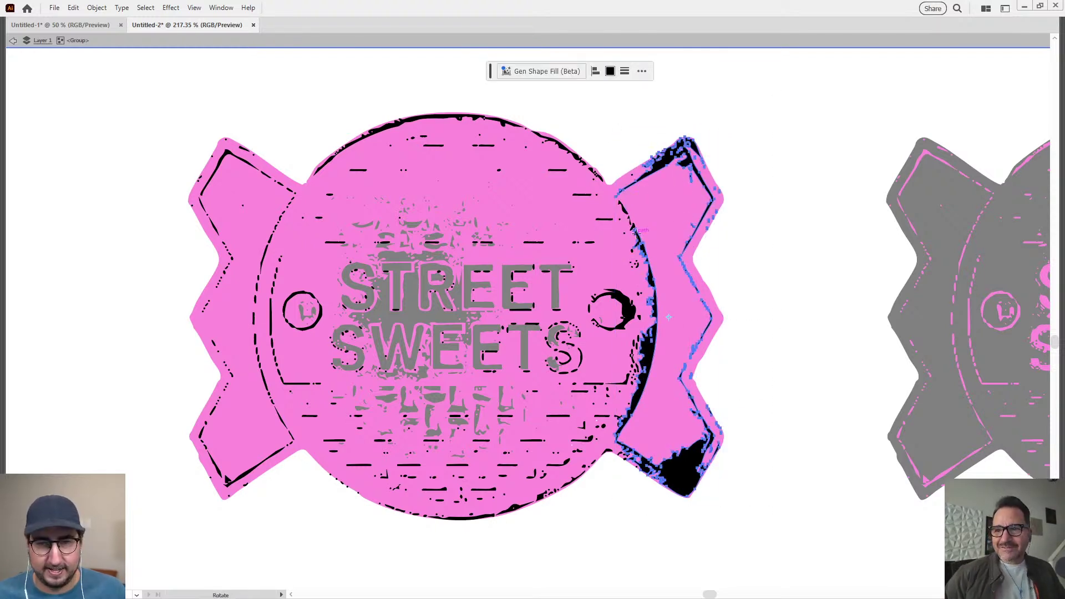
pyautogui.press('v')
pyautogui.doubleClick(741, 244)
pyautogui.click(574, 169)
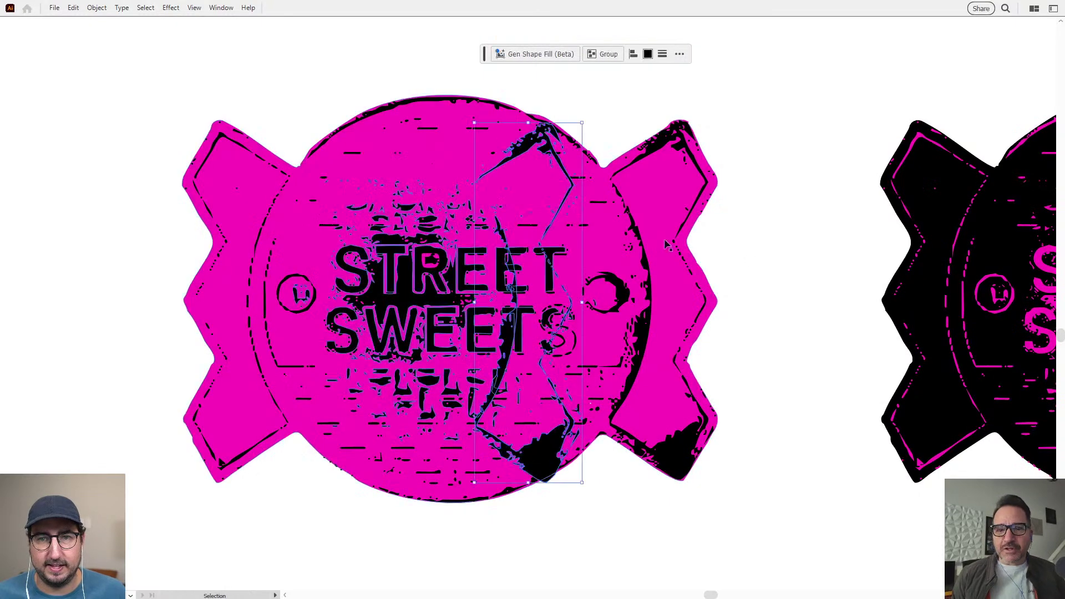
# Reflect the pasted texture across the vertical axis and place it over the artwork's left wrapper end
pyautogui.rightClick(542, 144)
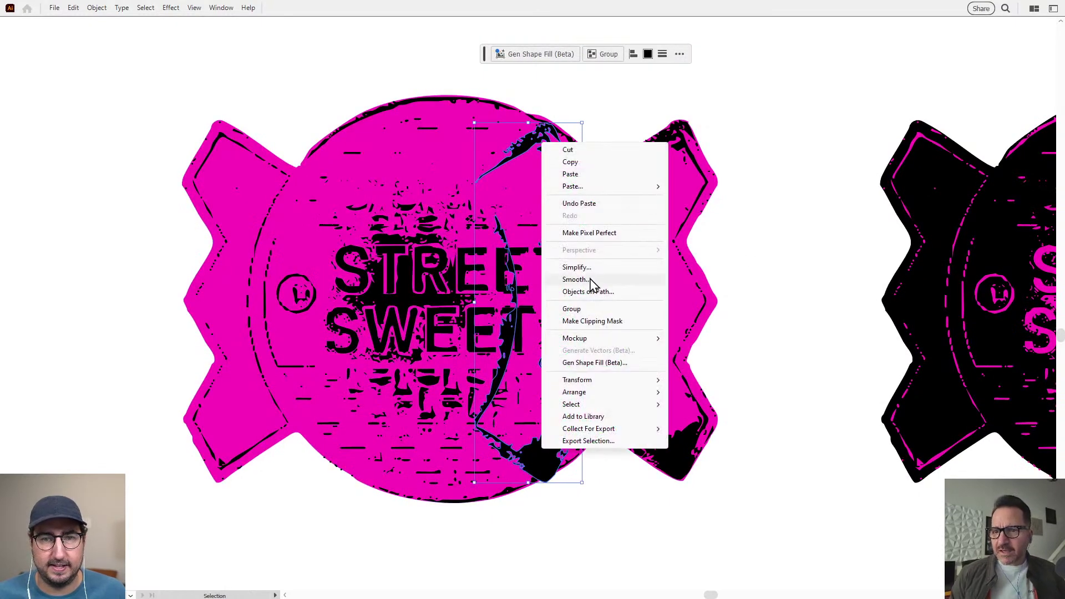
pyautogui.moveTo(592, 379)
pyautogui.click(715, 422)
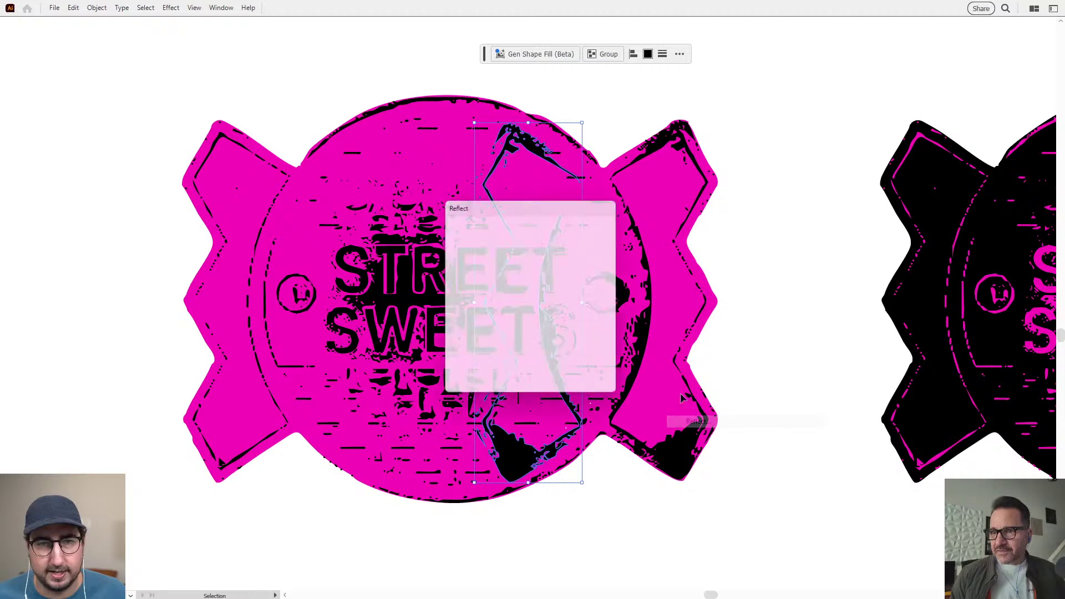
pyautogui.click(534, 375)
pyautogui.moveTo(525, 161); pyautogui.dragTo(235, 163)
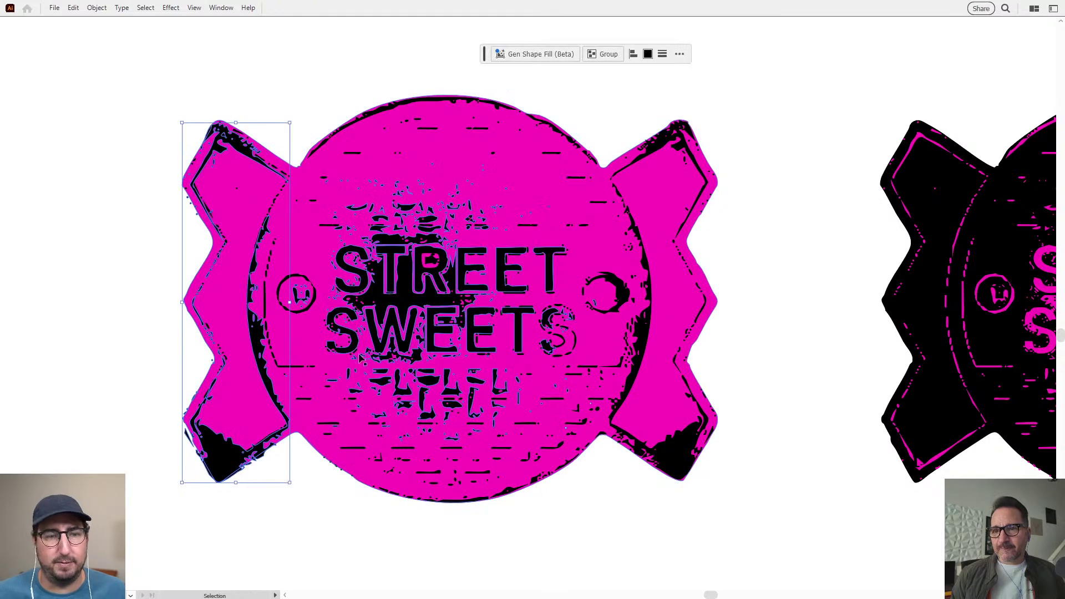
# Reflect the texture on the left wrapper end across the horizontal axis and deselect it
pyautogui.rightClick(254, 161)
pyautogui.moveTo(290, 398)
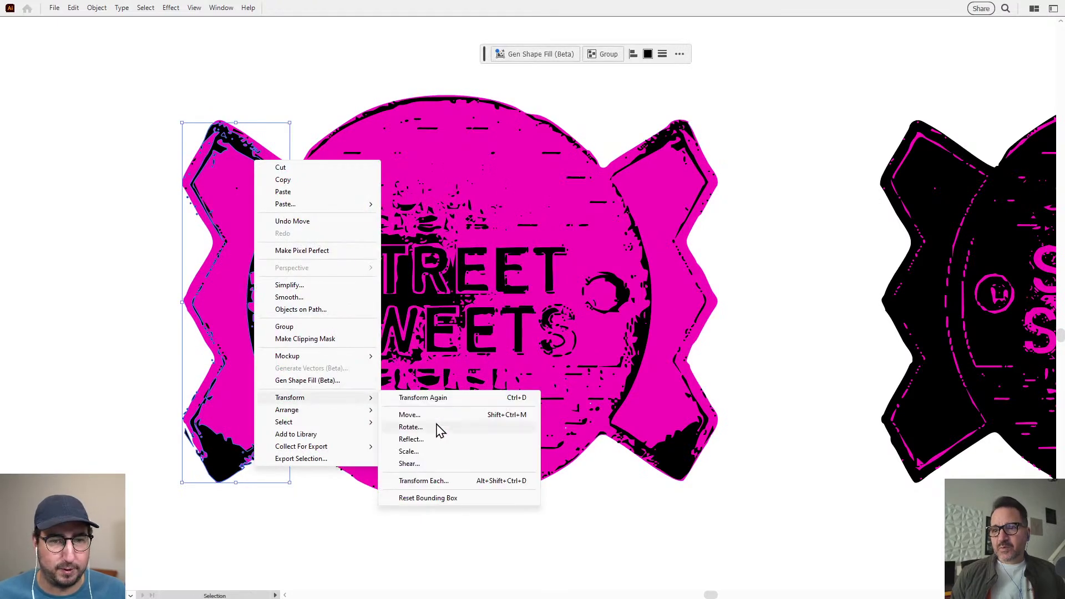
pyautogui.click(436, 437)
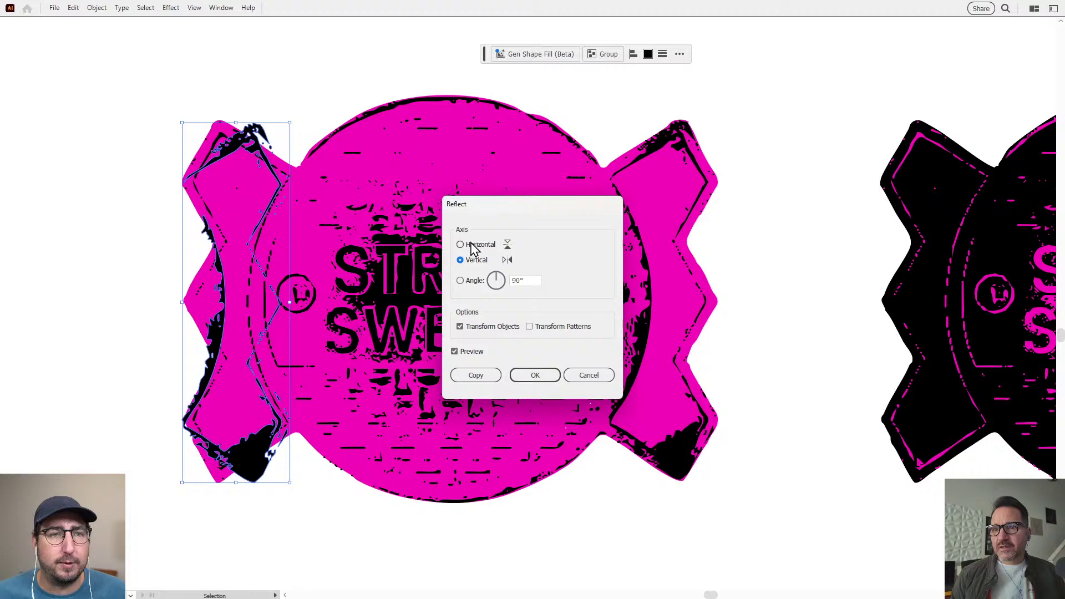
pyautogui.click(471, 247)
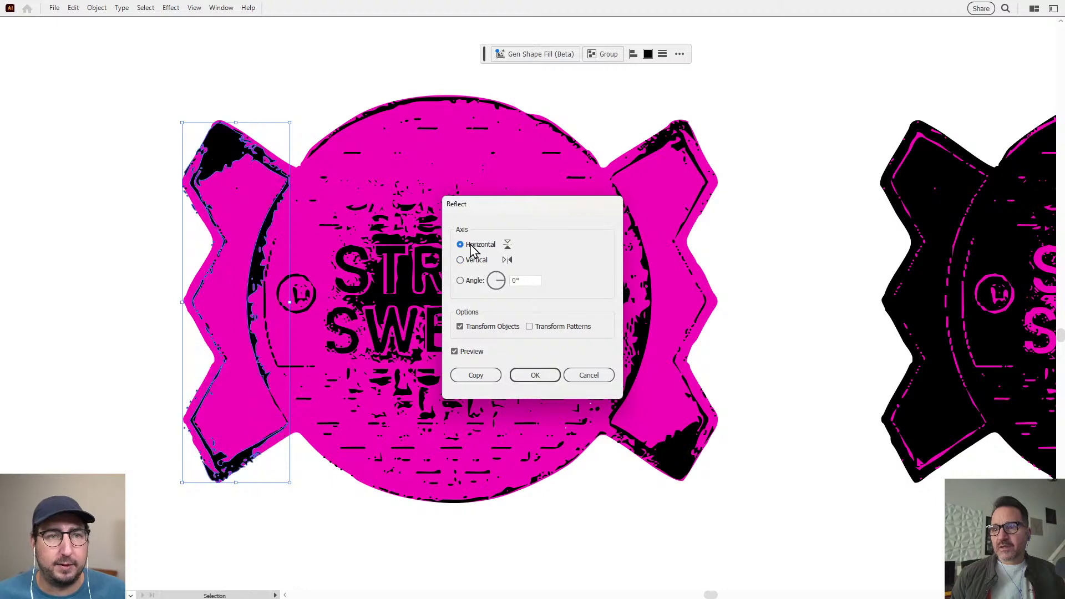
pyautogui.click(536, 375)
pyautogui.click(788, 331)
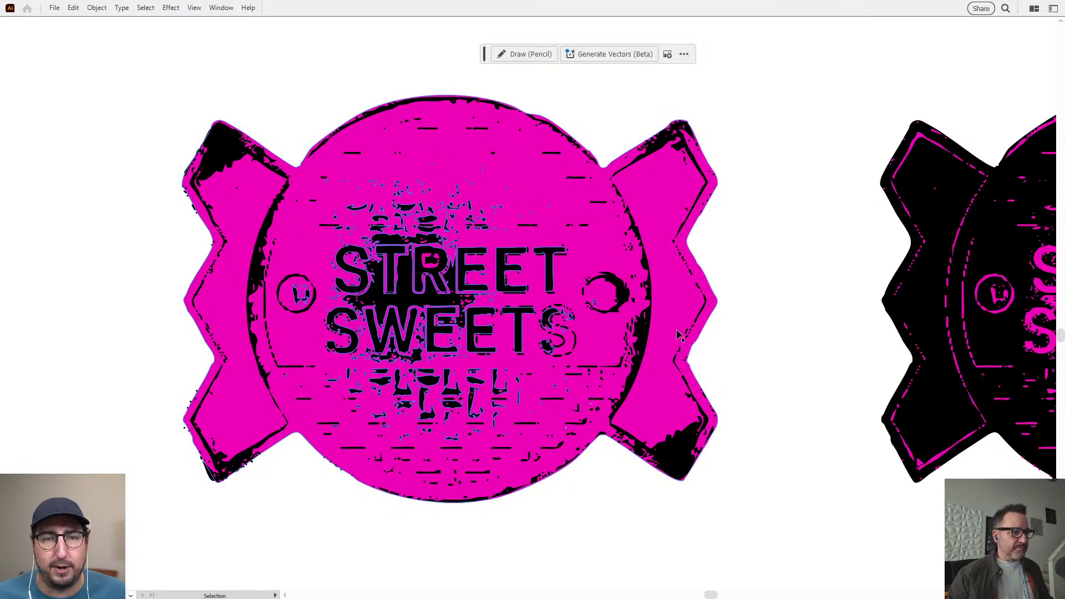
# Show the panels again and place a copy of the textured magenta artwork directly below the original
pyautogui.click(620, 298)
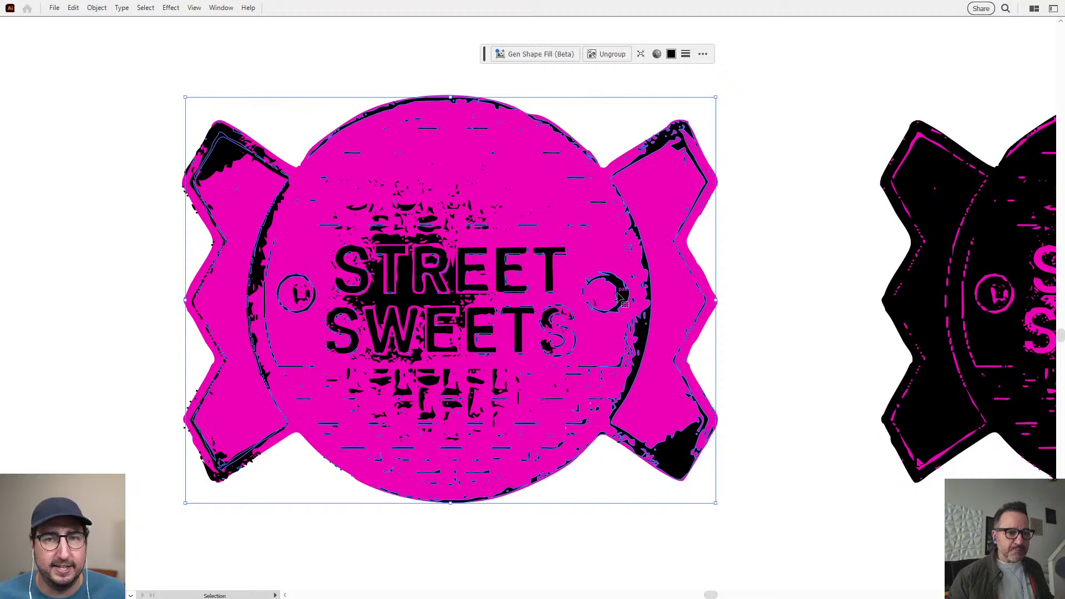
pyautogui.press('Tab')
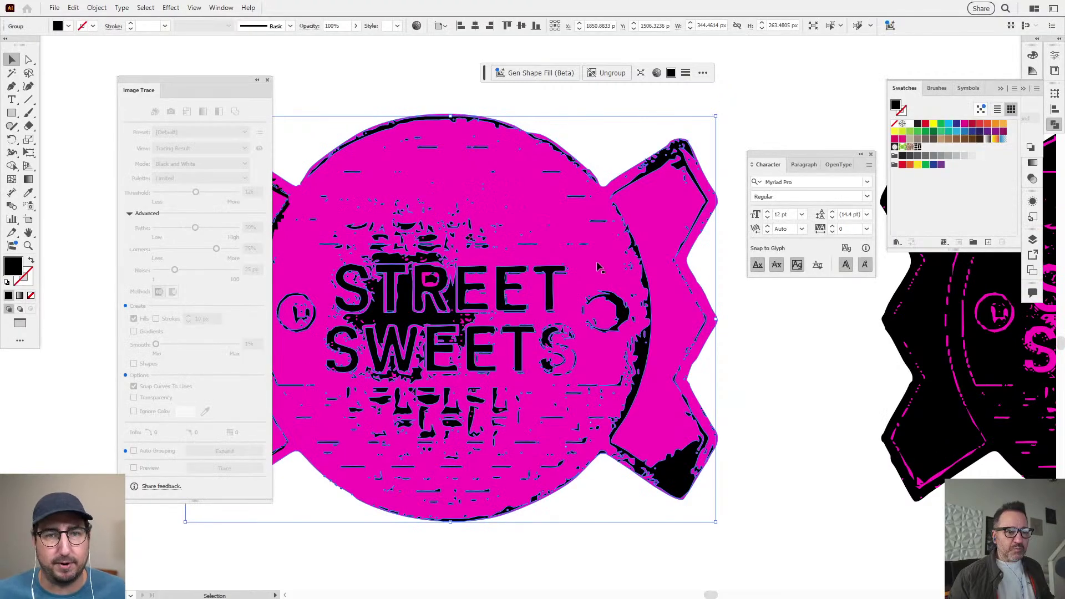
pyautogui.click(638, 115)
pyautogui.press('z')
pyautogui.keyDown('alt'); pyautogui.click(350, 358); pyautogui.keyUp('alt')
pyautogui.click(422, 289)
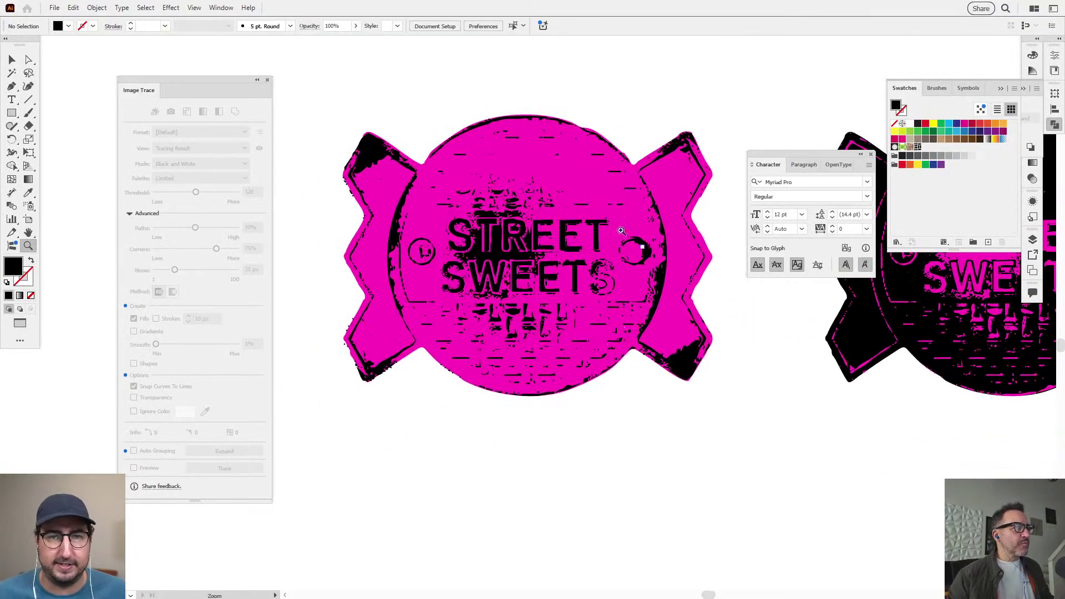
pyautogui.press('v')
pyautogui.click(666, 427)
pyautogui.scroll(-5, 708, 453)
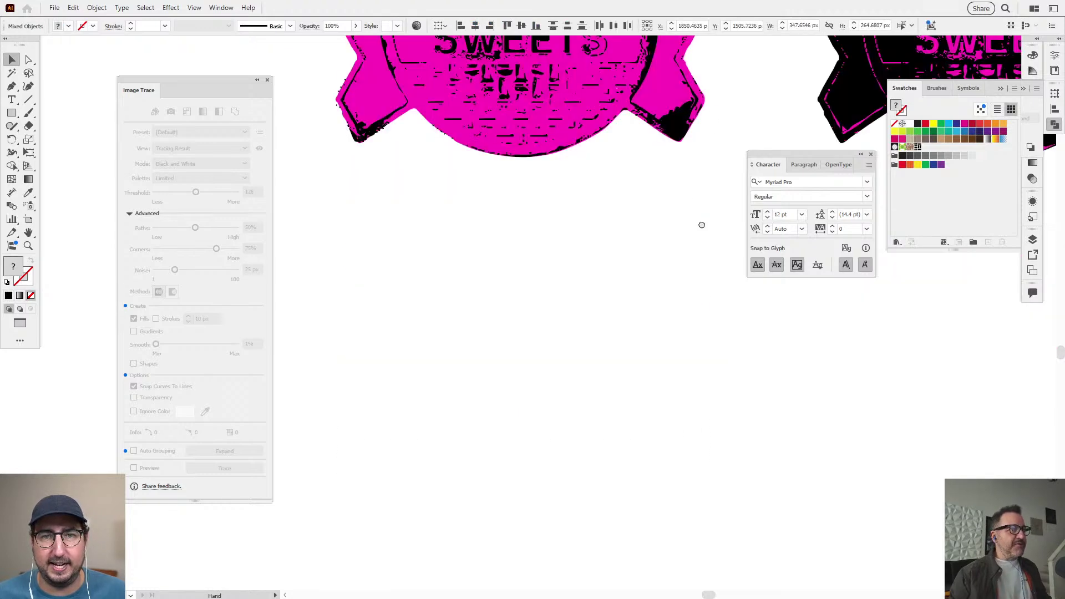
pyautogui.moveTo(682, 119); pyautogui.dragTo(679, 488)
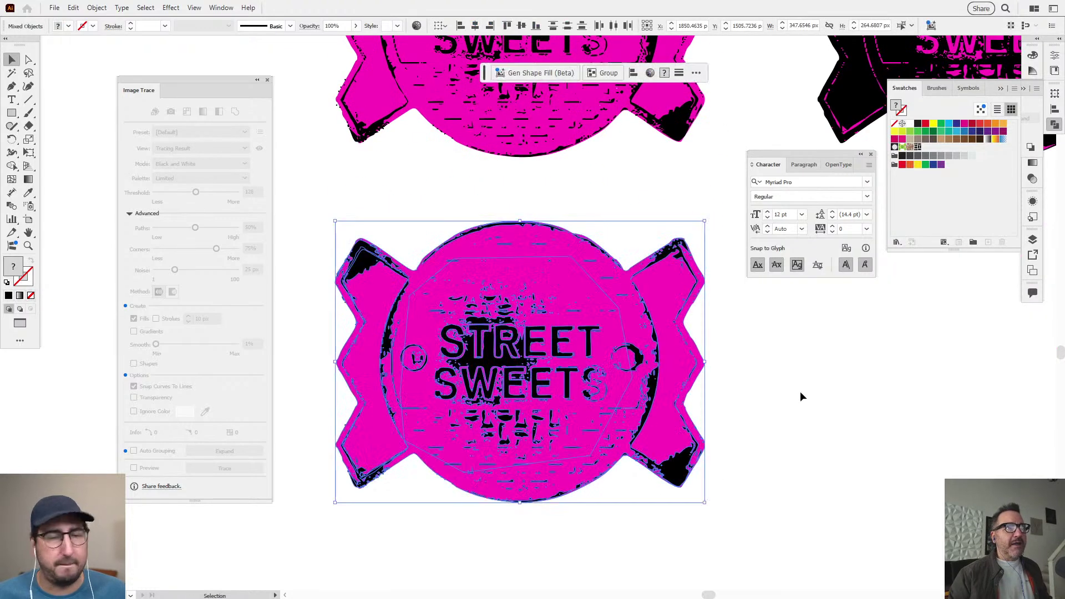
pyautogui.click(739, 435)
# Recolour all the black texture of the duplicated magenta artwork to cyan blue inside its group, leaving the group afterwards unselected
pyautogui.click(679, 471)
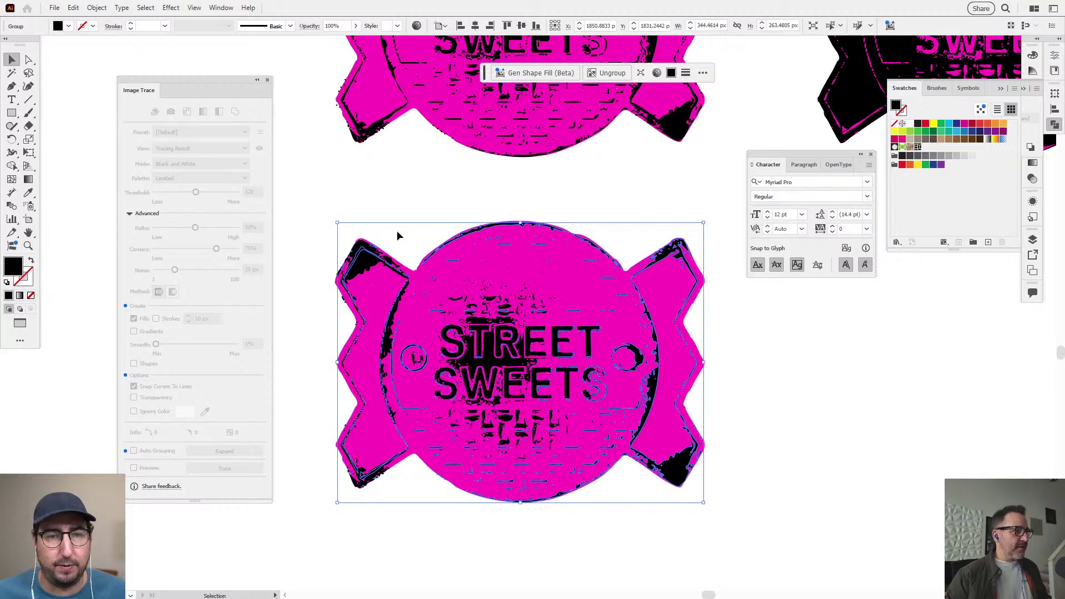
pyautogui.moveTo(333, 206); pyautogui.dragTo(763, 521)
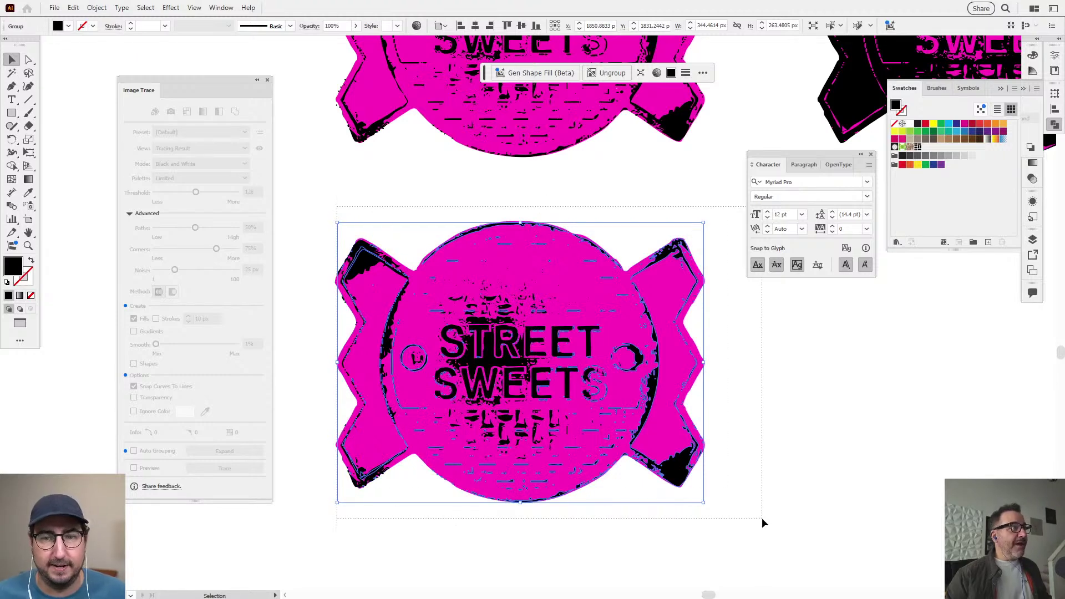
pyautogui.doubleClick(663, 393)
pyautogui.press('y')
pyautogui.click(659, 388)
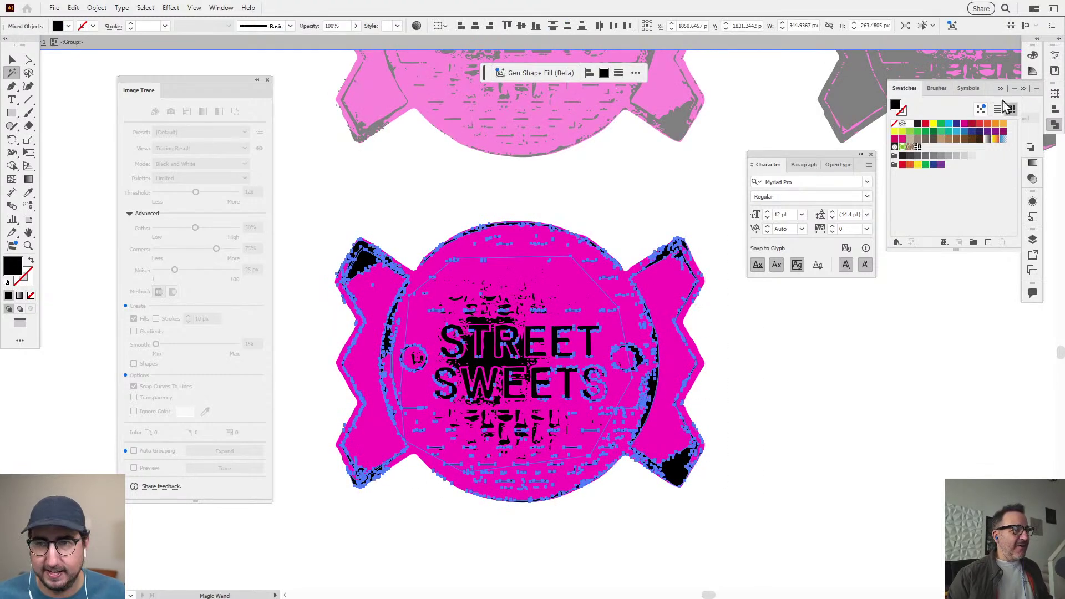
pyautogui.click(950, 124)
pyautogui.press('v')
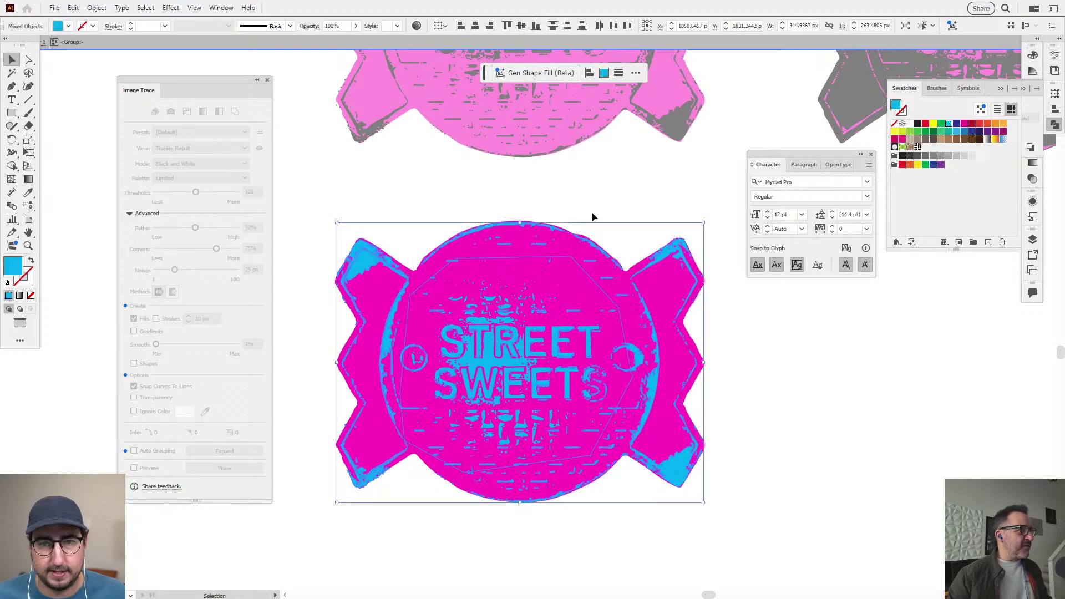
pyautogui.doubleClick(592, 212)
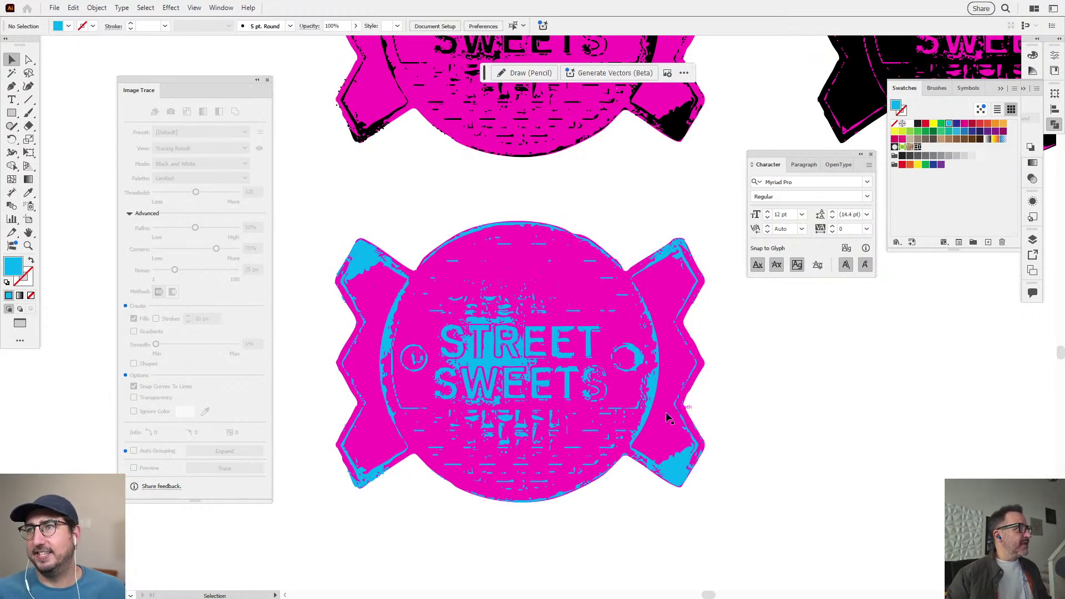
# Copy the black STREET SWEETS lettering from the clean logo on the artboard
pyautogui.scroll(3, 577, 369)
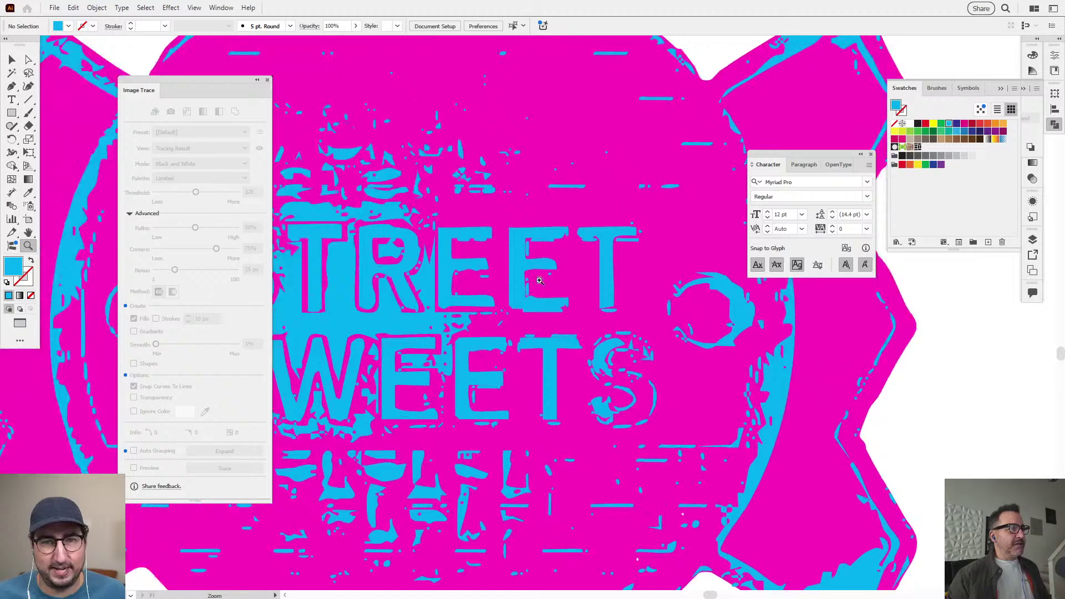
pyautogui.press('a')
pyautogui.press('z')
pyautogui.scroll(-5, 443, 303)
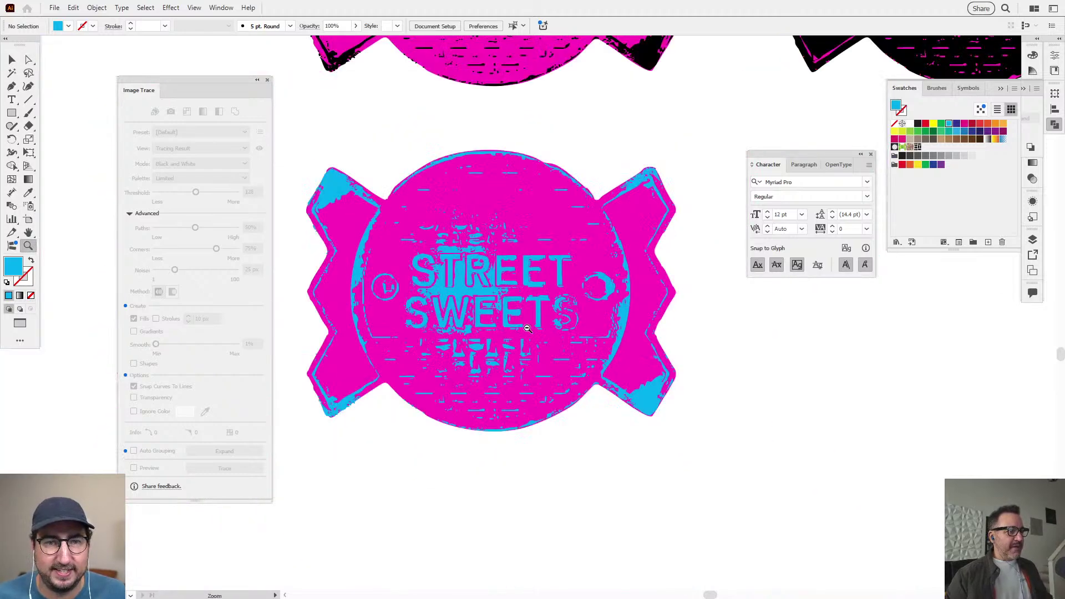
pyautogui.moveTo(444, 303); pyautogui.dragTo(626, 449)
pyautogui.scroll(2, 509, 295)
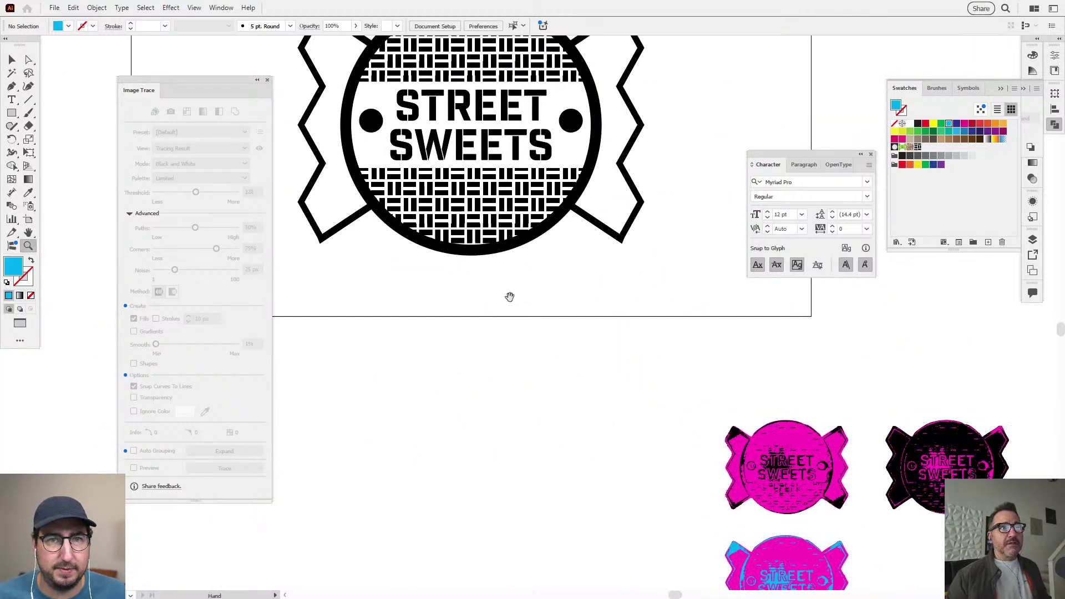
pyautogui.press('v')
pyautogui.click(465, 114)
pyautogui.scroll(-2, 647, 333)
pyautogui.moveTo(646, 333); pyautogui.dragTo(457, 154)
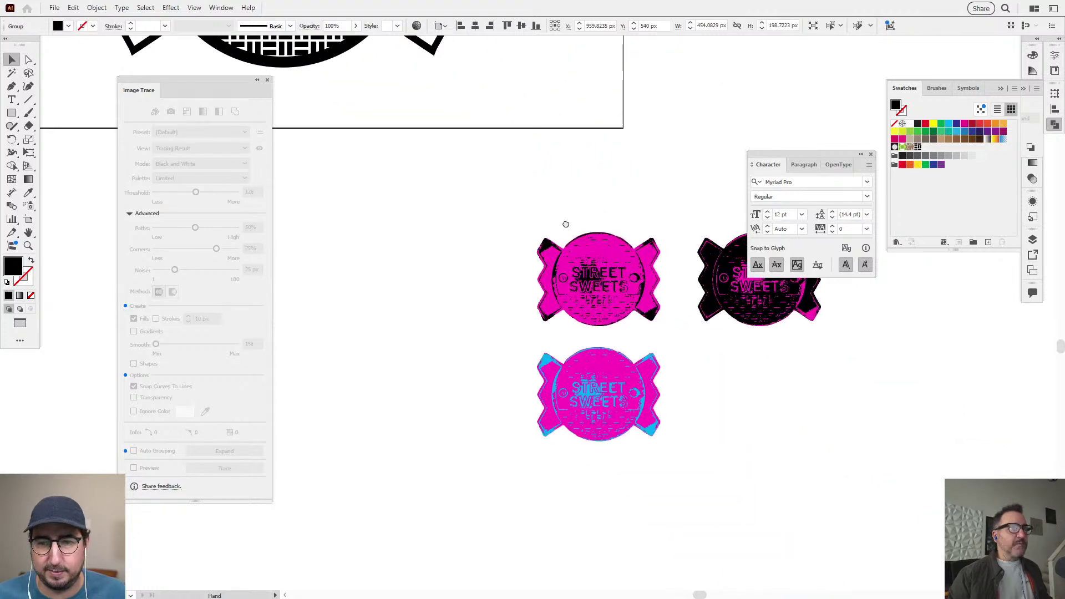
# Paste the copied STREET SWEETS lettering over the magenta and blue artwork
pyautogui.press('z')
pyautogui.moveTo(600, 380); pyautogui.dragTo(685, 412)
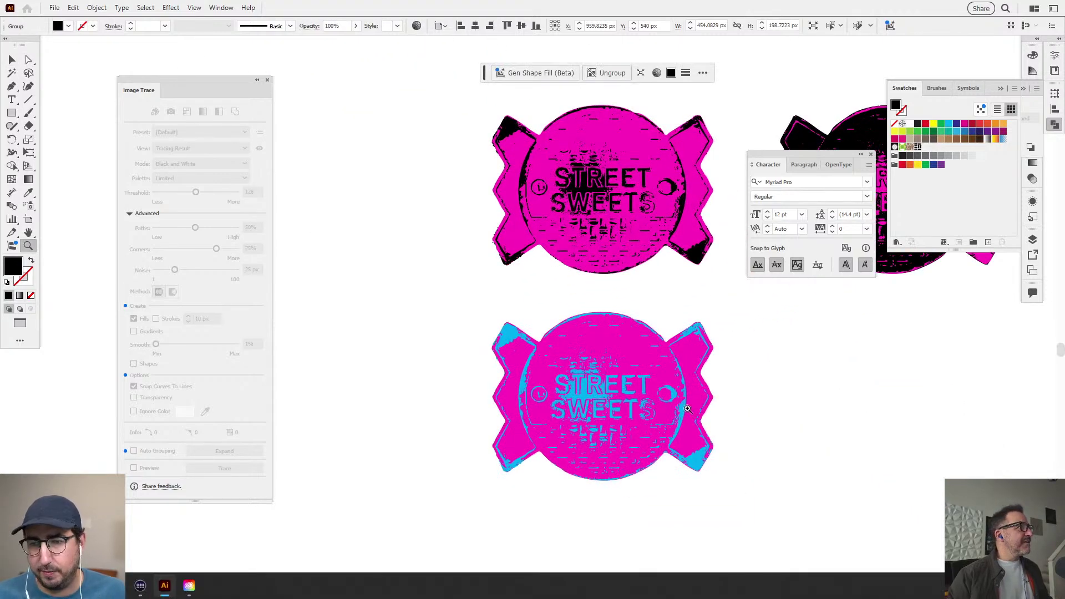
pyautogui.moveTo(566, 388); pyautogui.dragTo(512, 285)
pyautogui.press('v')
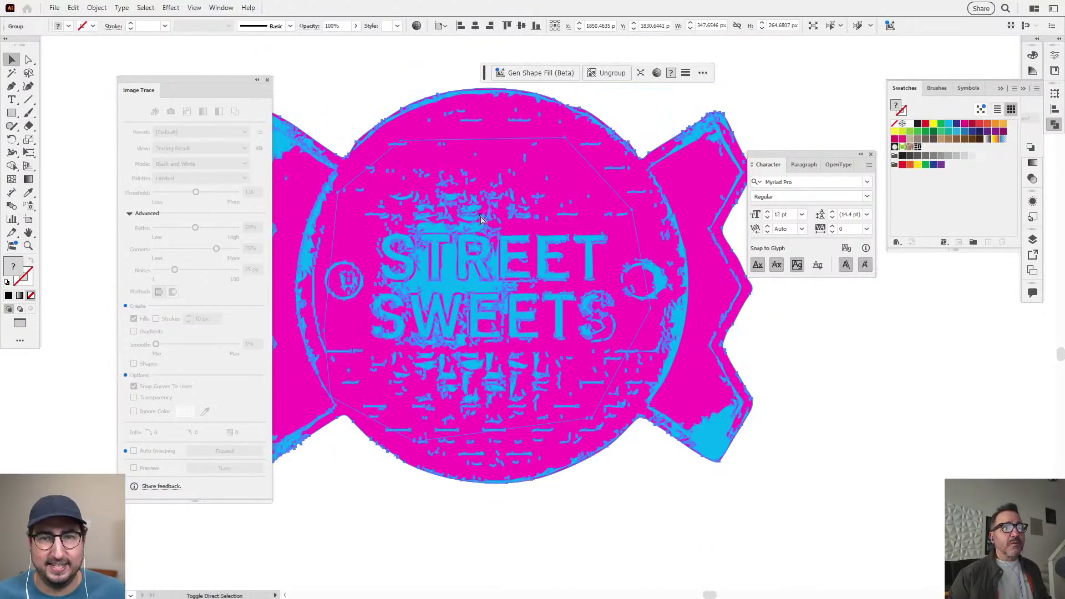
pyautogui.moveTo(554, 526); pyautogui.dragTo(848, 375)
pyautogui.click(849, 370)
pyautogui.hotkey('ctrl', 'v')
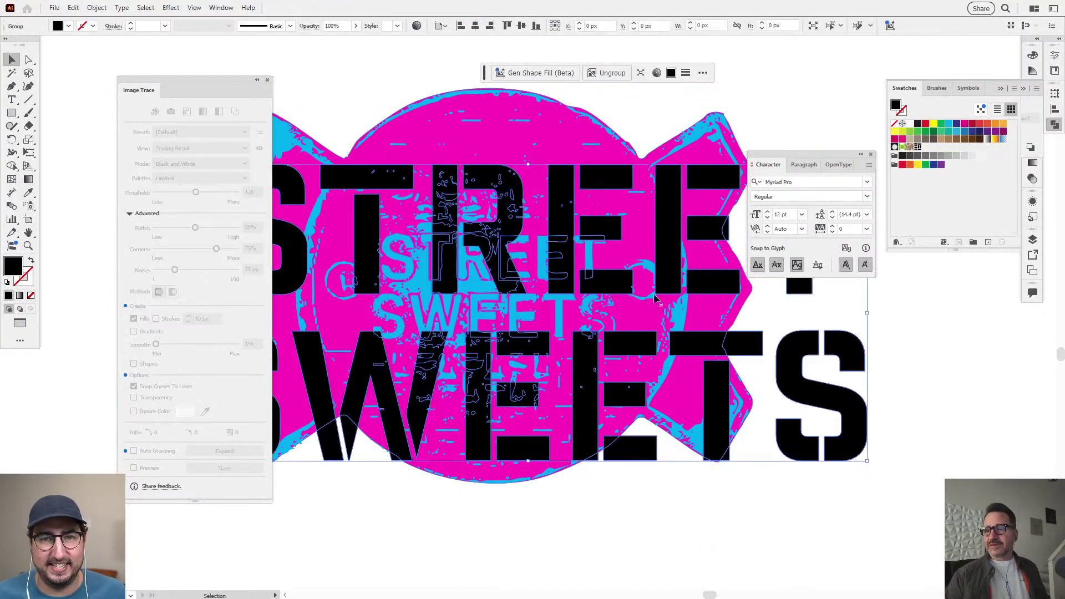
# Scale the pasted lettering to about 163 × 71 px, align it over the traced wording and fill it with white
pyautogui.press('s')
pyautogui.moveTo(654, 94); pyautogui.dragTo(574, 234)
pyautogui.press('v')
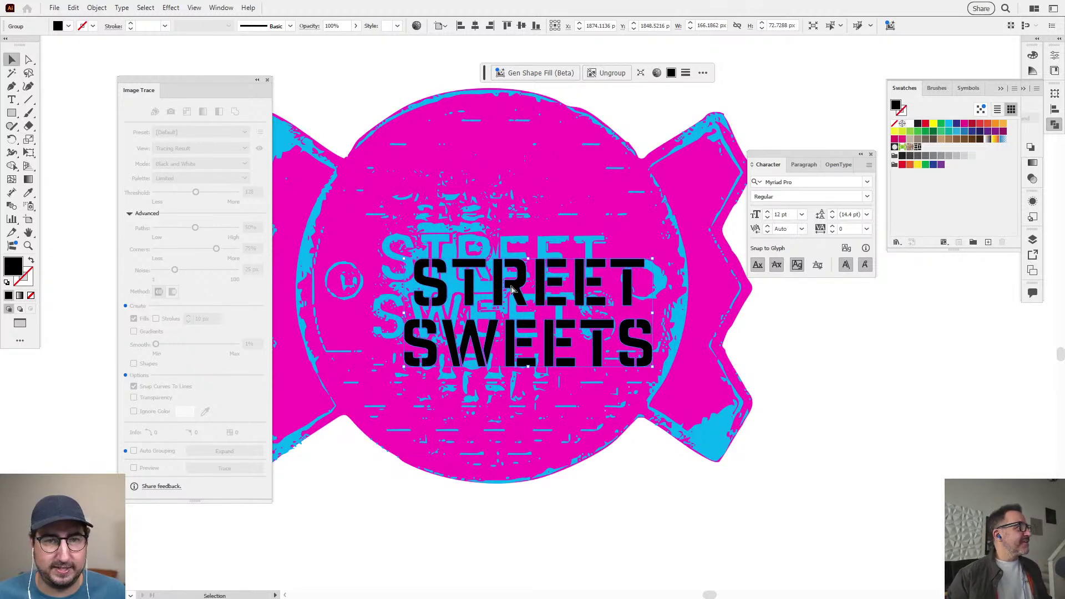
pyautogui.moveTo(546, 290); pyautogui.dragTo(486, 265)
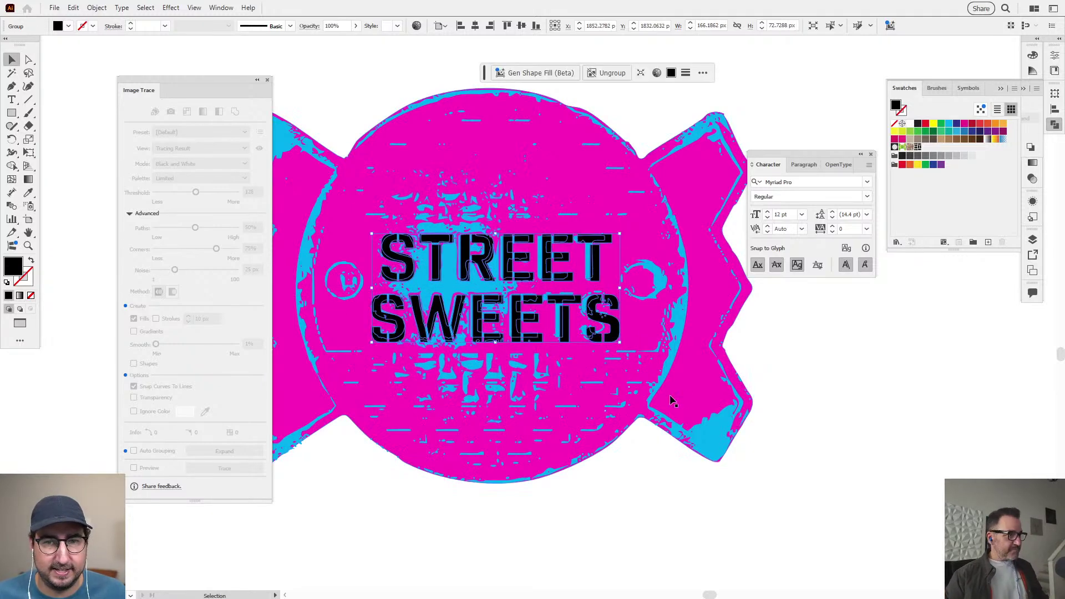
pyautogui.moveTo(621, 347); pyautogui.dragTo(616, 341)
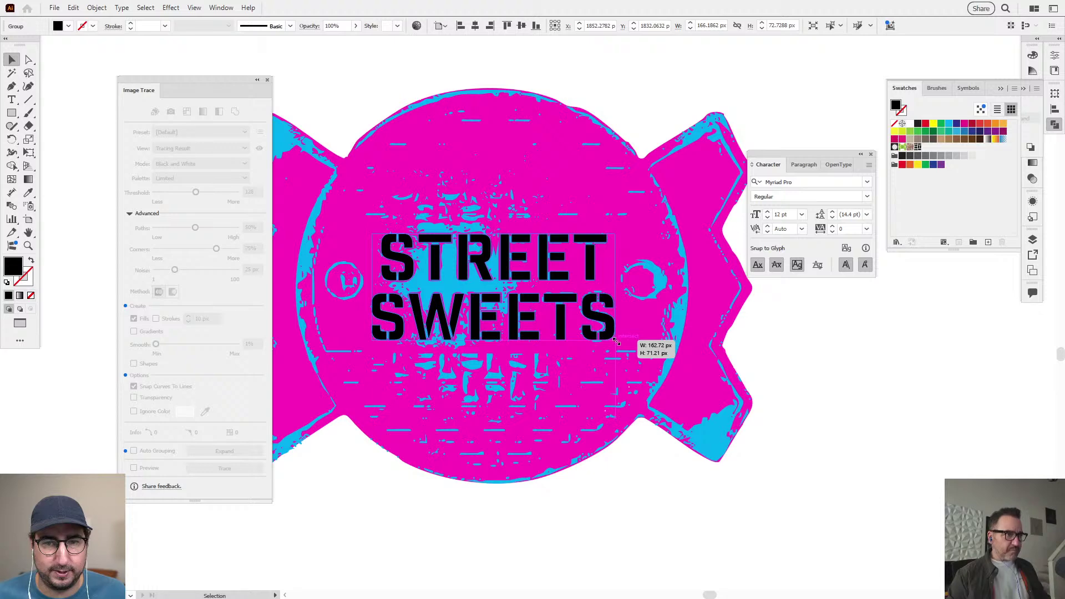
pyautogui.press('i')
pyautogui.click(907, 406)
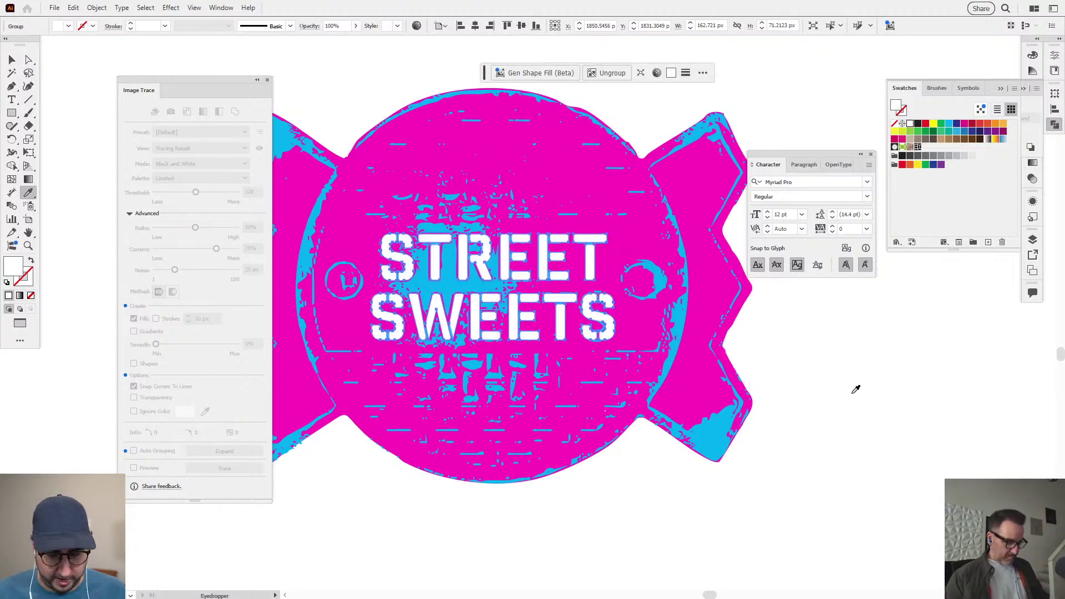
# Try sending the white lettering behind the artwork, and undo the change
pyautogui.press('v')
pyautogui.hotkey('ctrl', 'z')
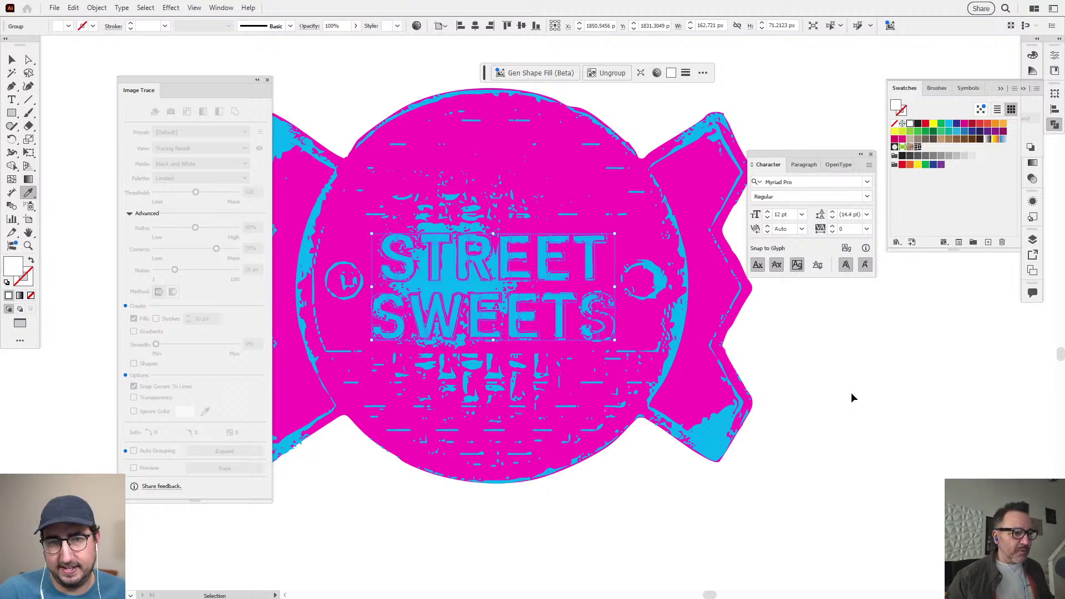
pyautogui.hotkey('ctrl', 'shift', 'z')
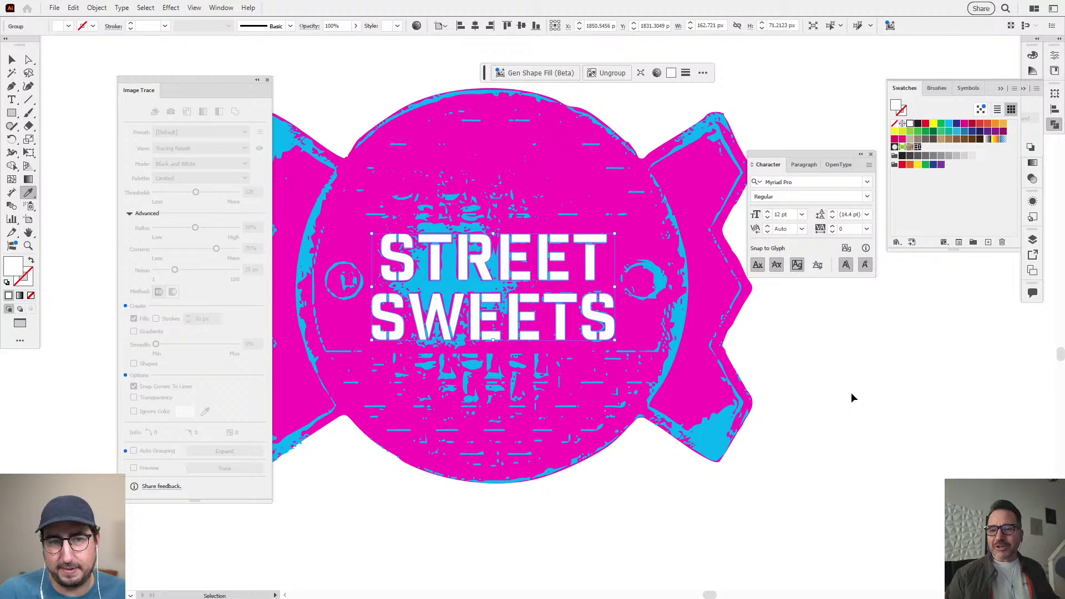
pyautogui.press('v')
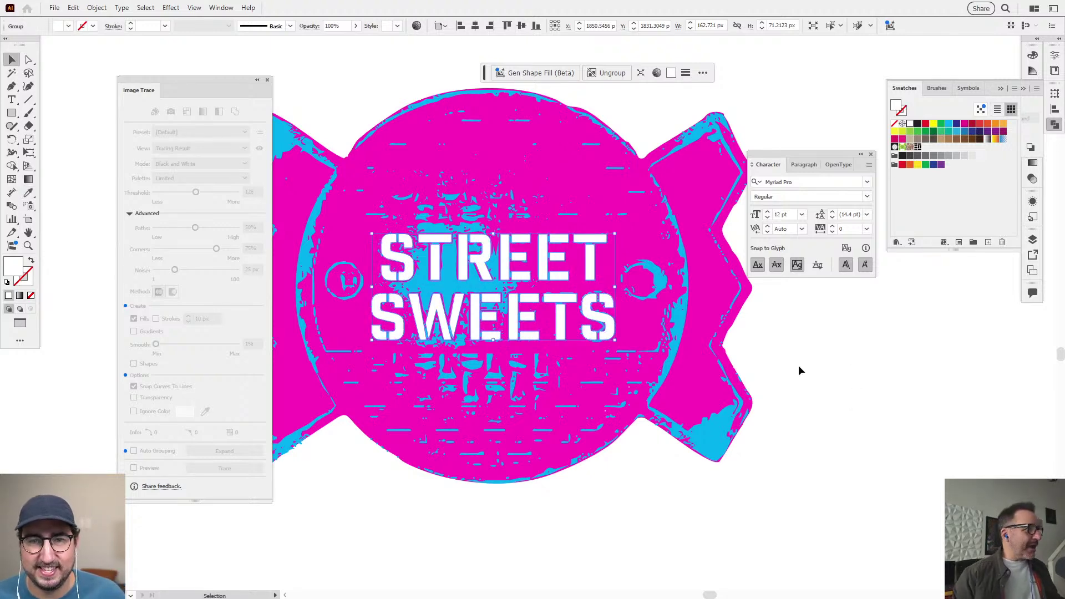
# Ungroup the magenta and blue artwork and try bringing its magenta shape in front of the white lettering
pyautogui.hotkey('ctrl', 'z')
pyautogui.click(637, 258)
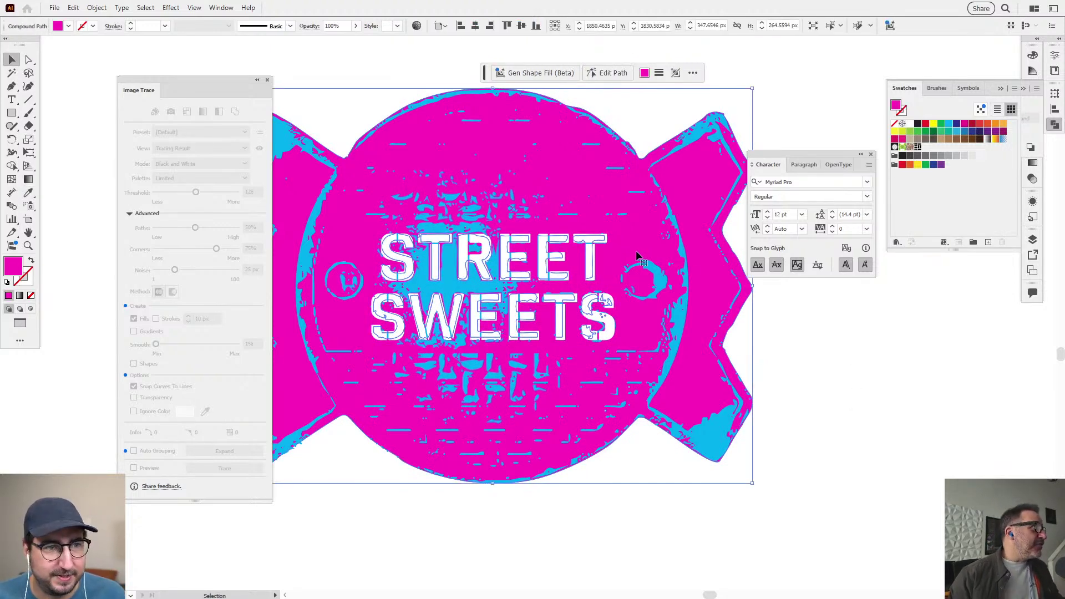
pyautogui.moveTo(637, 255); pyautogui.dragTo(636, 251)
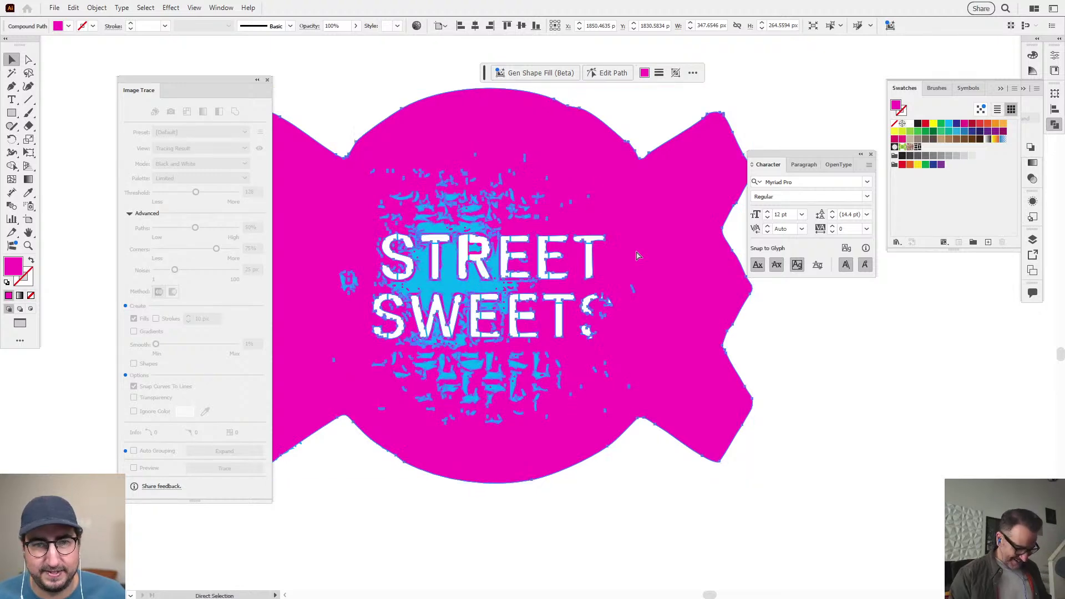
pyautogui.hotkey('ctrl', 'z')
# Try deleting the blue shape around the centre lettering, and undo the deletion
pyautogui.click(805, 355)
pyautogui.scroll(3, 441, 313)
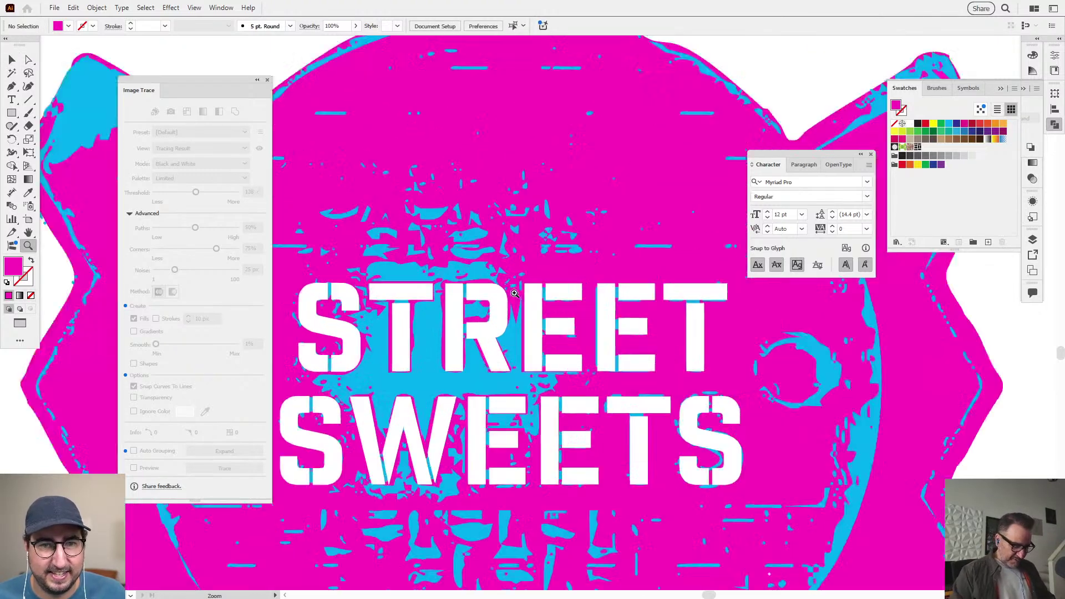
pyautogui.click(423, 342)
pyautogui.press('Delete')
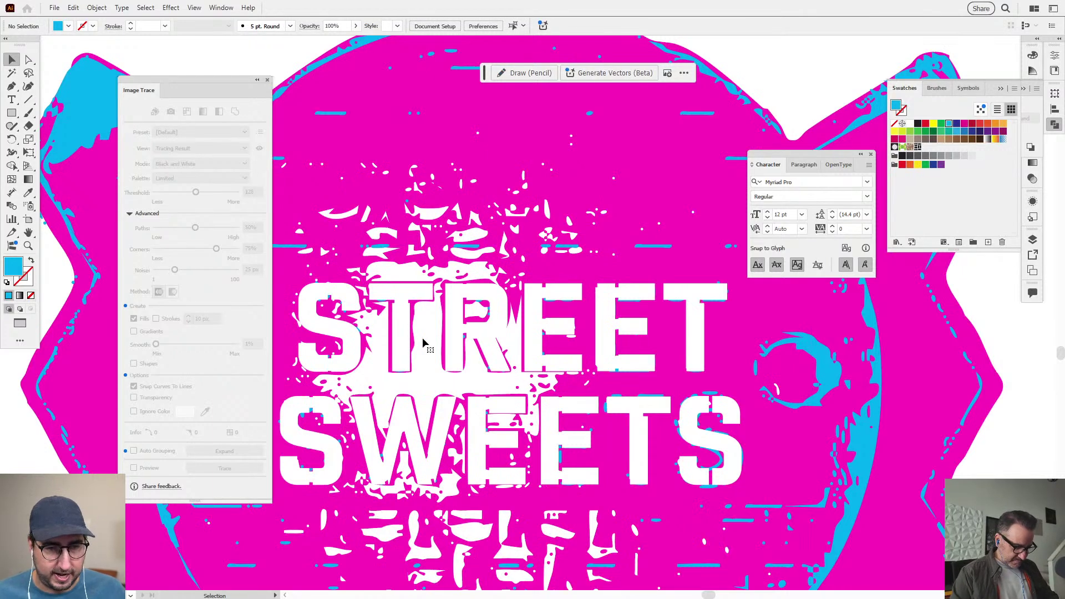
pyautogui.hotkey('ctrl', 'z')
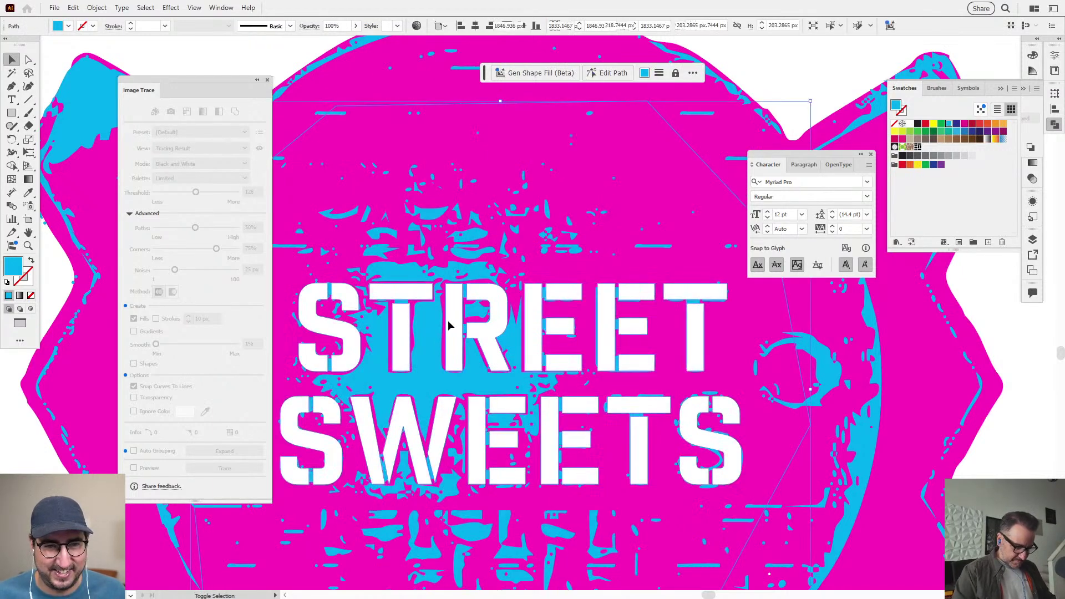
# Rearrange the blue centre shape and the white lettering behind the magenta shape so its texture cuts into the letters
pyautogui.hotkey('ctrl', 'z')
pyautogui.hotkey('ctrl', 'z')
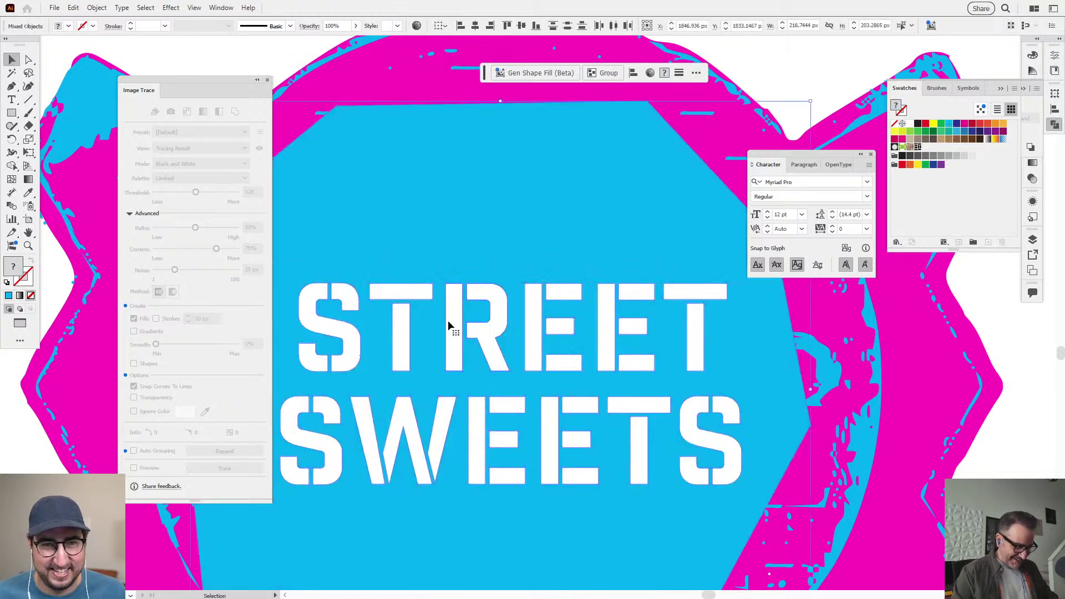
pyautogui.hotkey('ctrl', 'z')
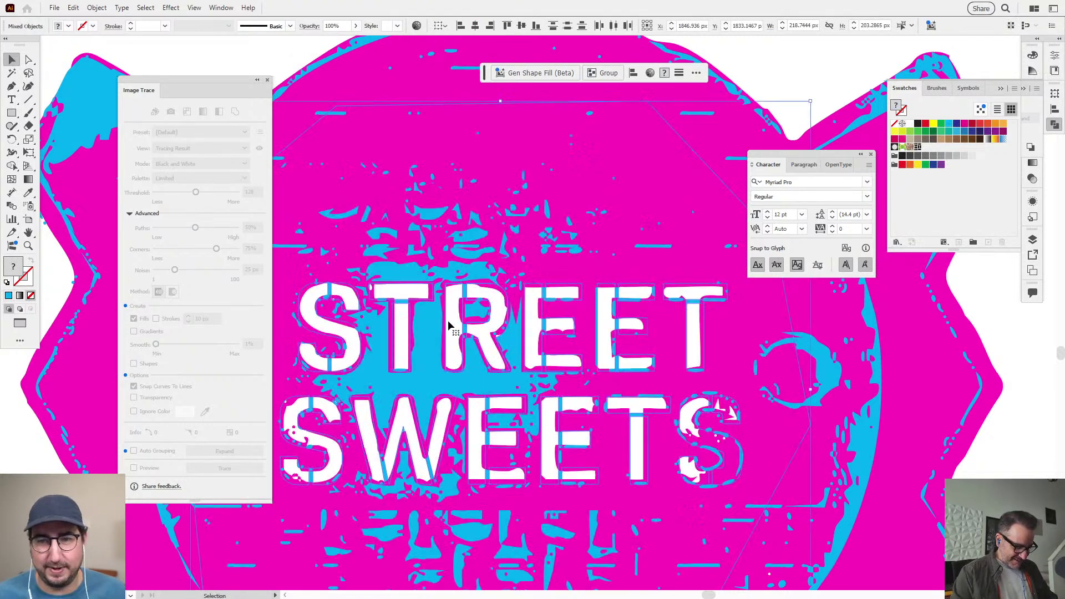
pyautogui.click(987, 298)
# Hide the interface and examine the magenta, blue and white artwork full screen
pyautogui.scroll(-6, 553, 348)
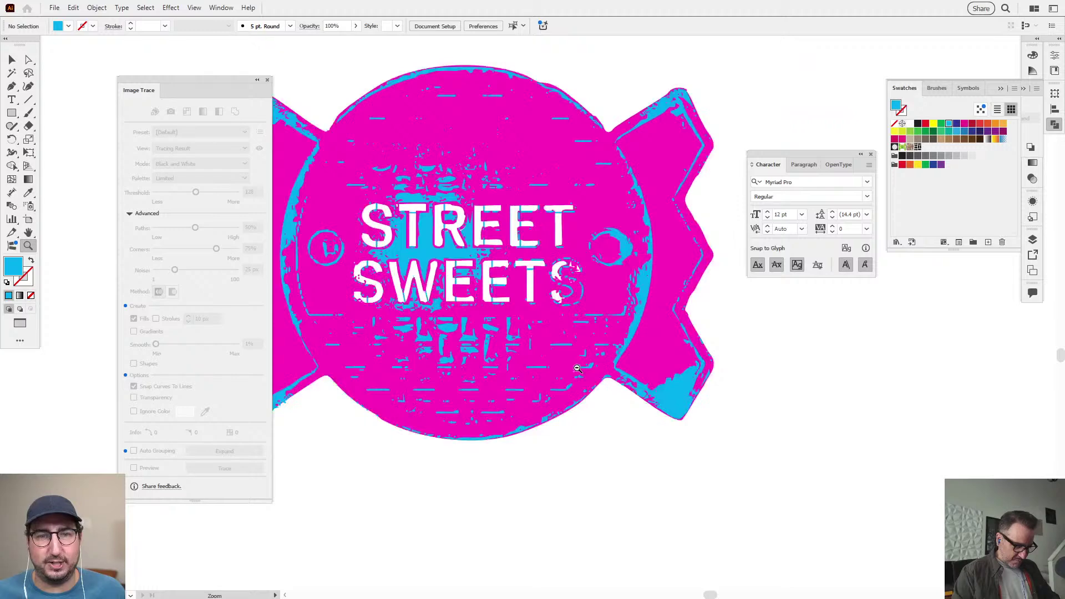
pyautogui.press('f')
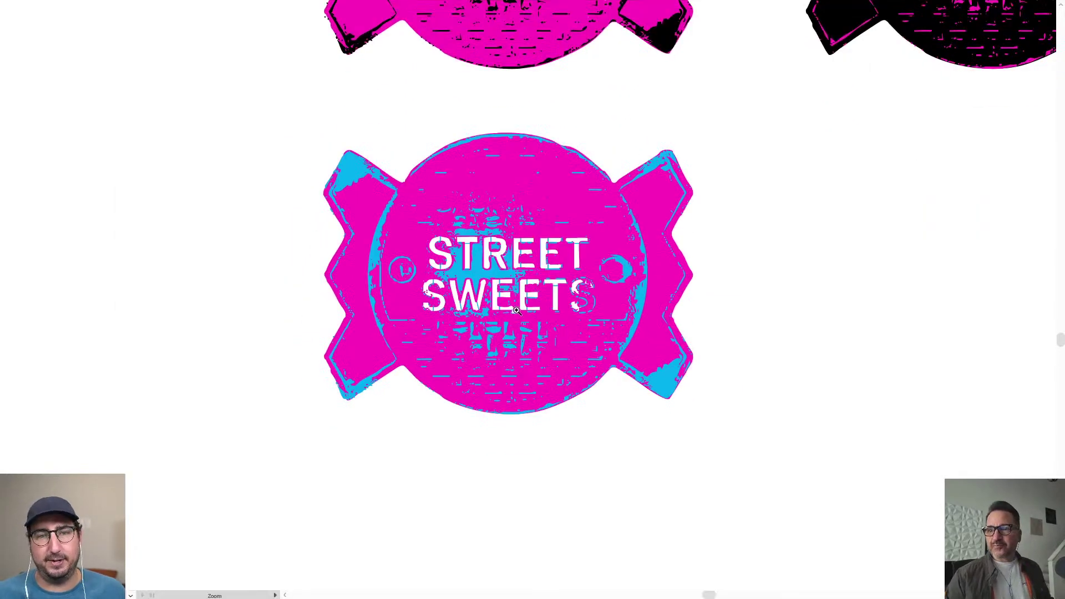
pyautogui.scroll(4, 594, 330)
pyautogui.moveTo(594, 330); pyautogui.dragTo(623, 370)
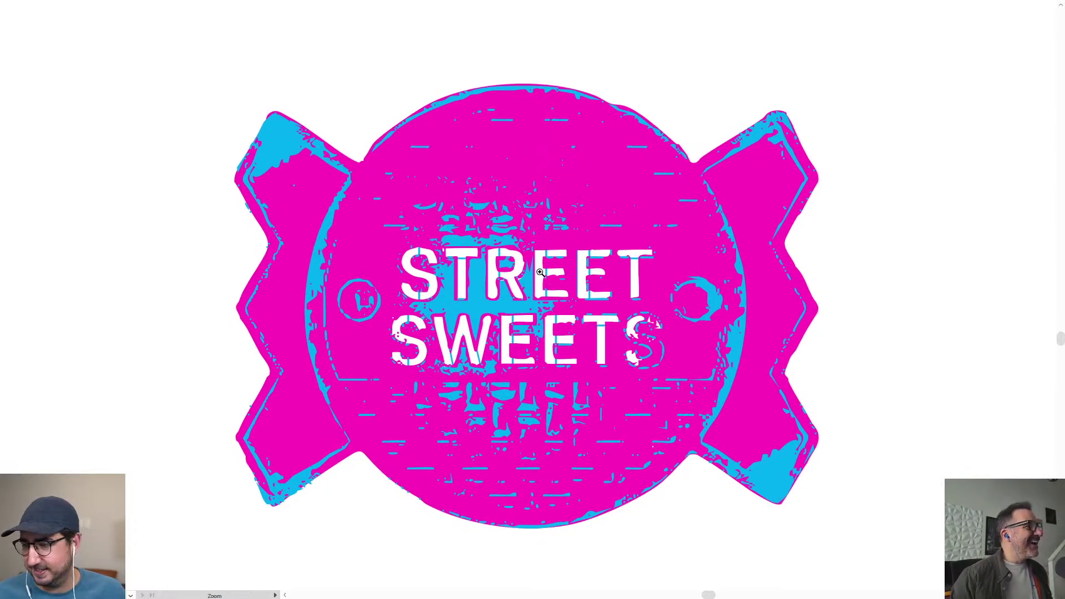
# Fill the textured STREET SWEETS lettering with black sampled from the magenta and black artwork above
pyautogui.scroll(4, 540, 272)
pyautogui.hscroll(3, 541, 272)
pyautogui.press('v')
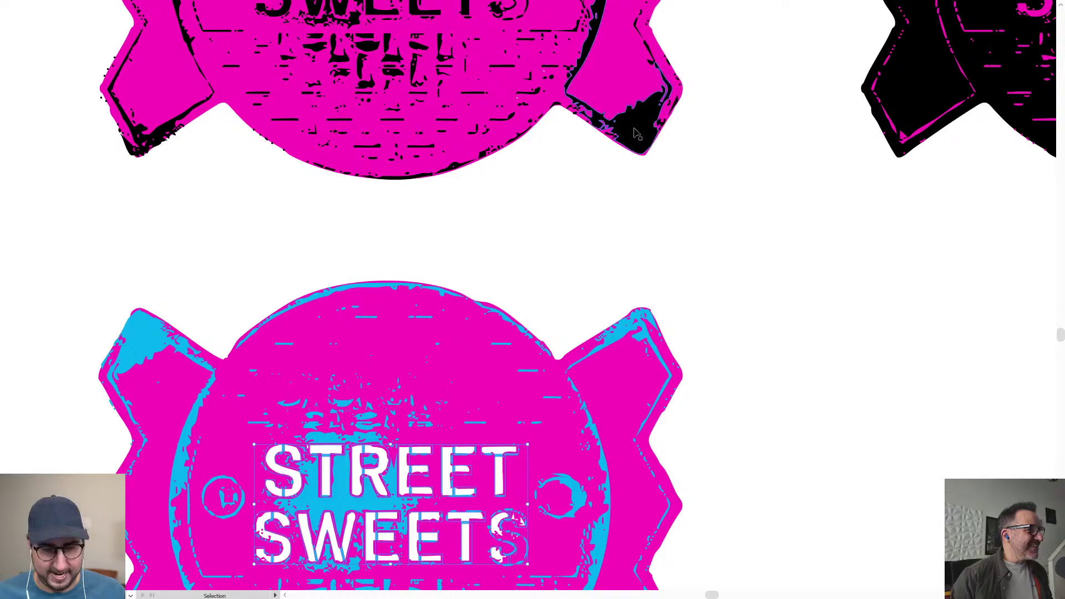
pyautogui.press('h')
pyautogui.scroll(-5, 674, 252)
pyautogui.moveTo(770, 222); pyautogui.dragTo(867, 167)
pyautogui.press('v')
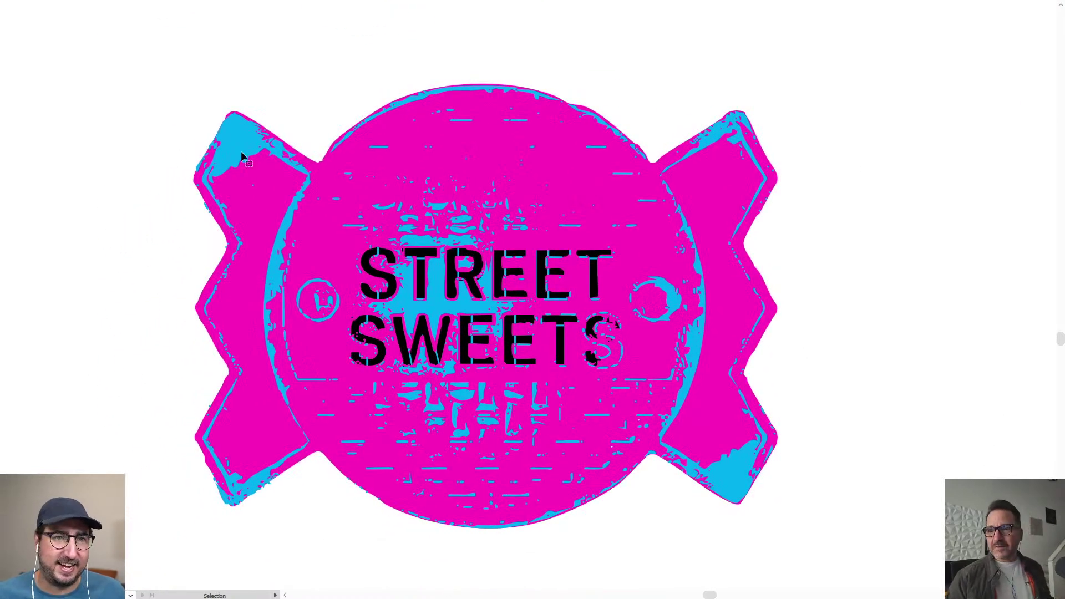
# Fill the blue texture on the artwork's upper-left wrapper end with black sampled from the lettering
pyautogui.click(242, 157)
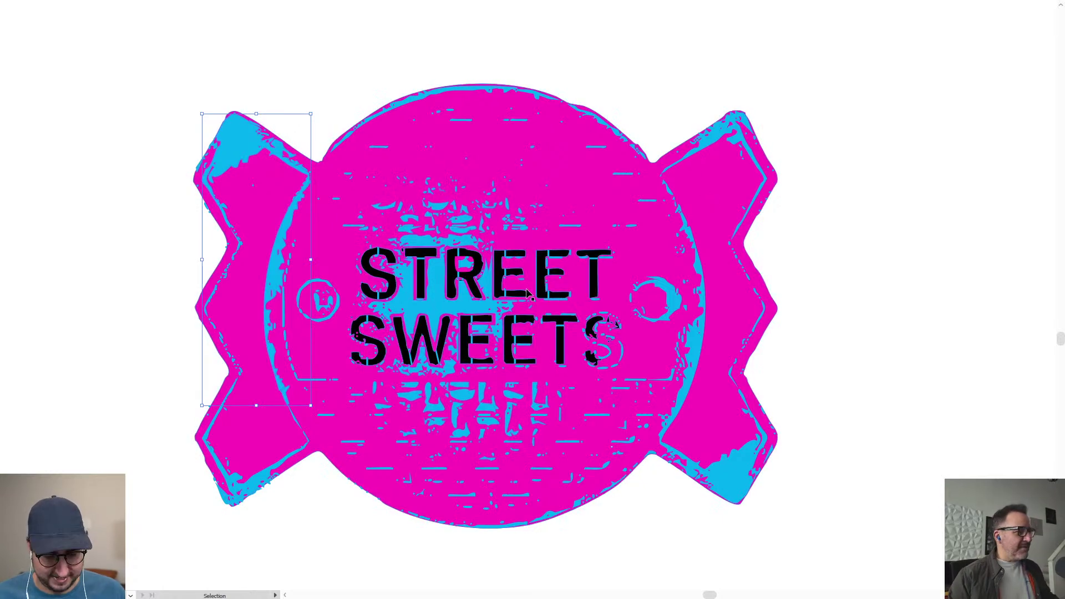
pyautogui.press('i')
pyautogui.click(543, 263)
pyautogui.press('v')
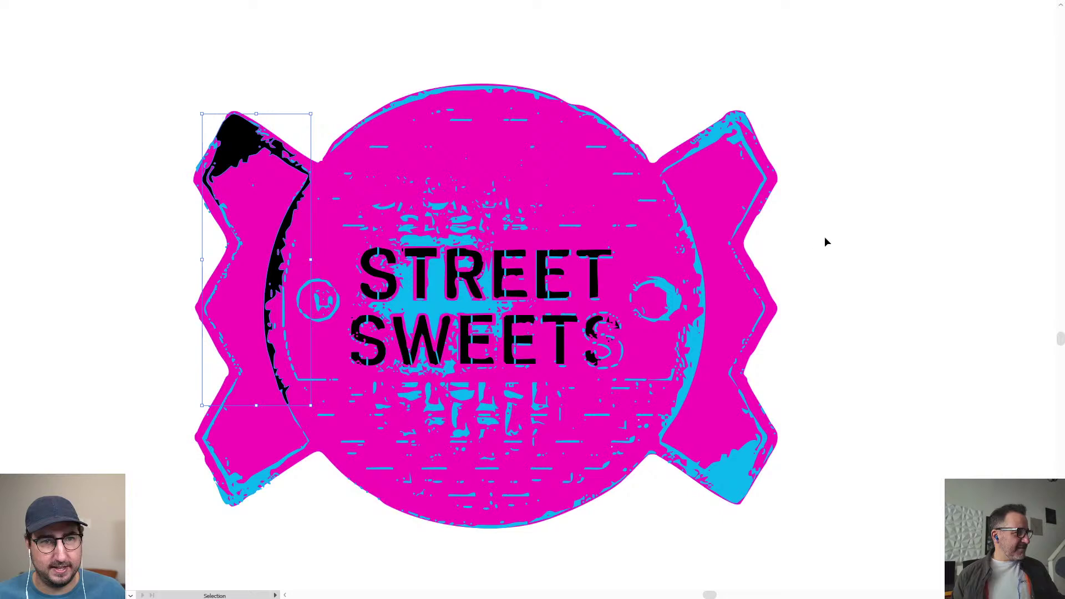
pyautogui.click(824, 240)
pyautogui.moveTo(258, 160); pyautogui.dragTo(726, 159)
pyautogui.rightClick(702, 155)
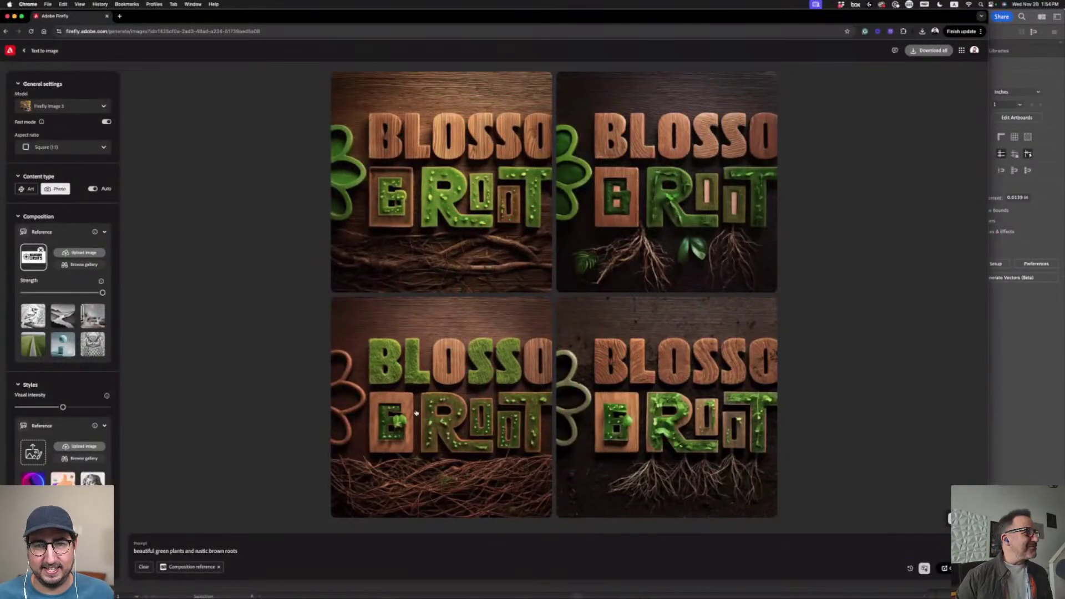
# In Adobe Firefly, regenerate the Blossom & Roots images with the Landscape (4:3) aspect ratio and enlarge the first result
pyautogui.click(74, 151)
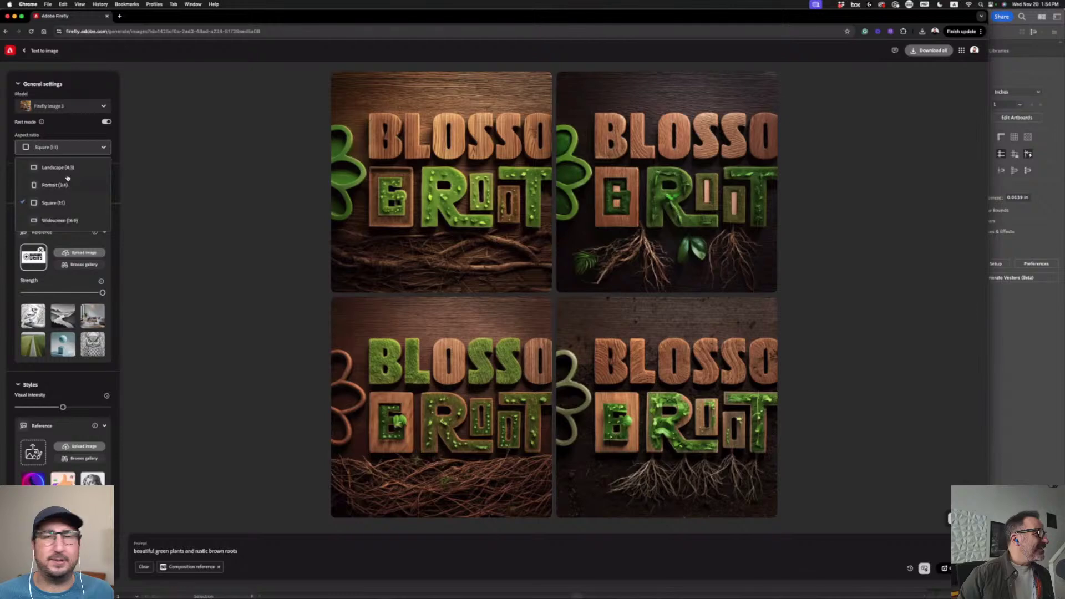
pyautogui.click(65, 169)
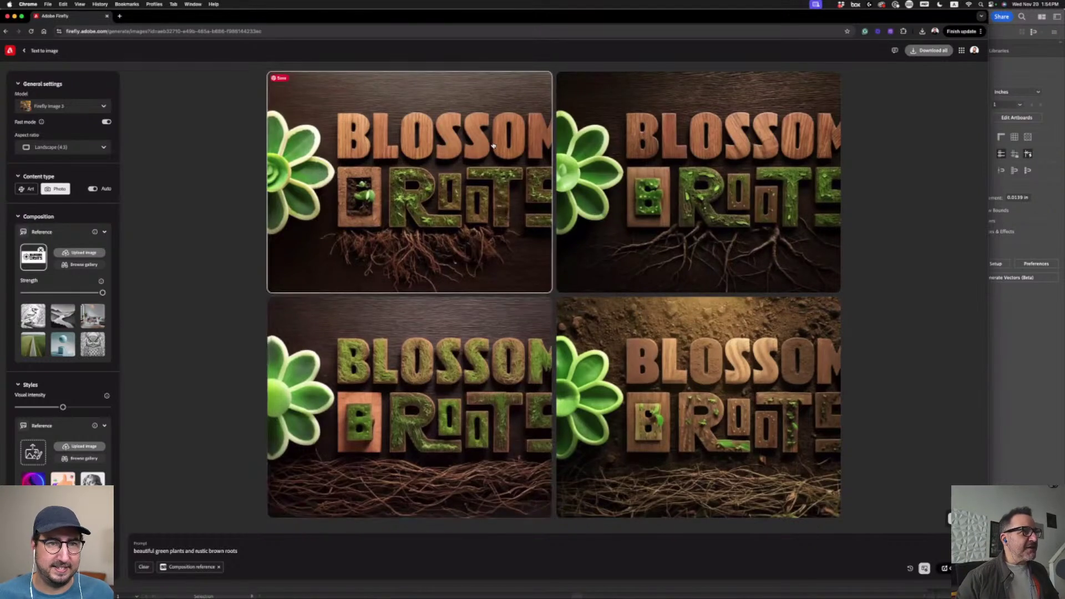
pyautogui.click(520, 95)
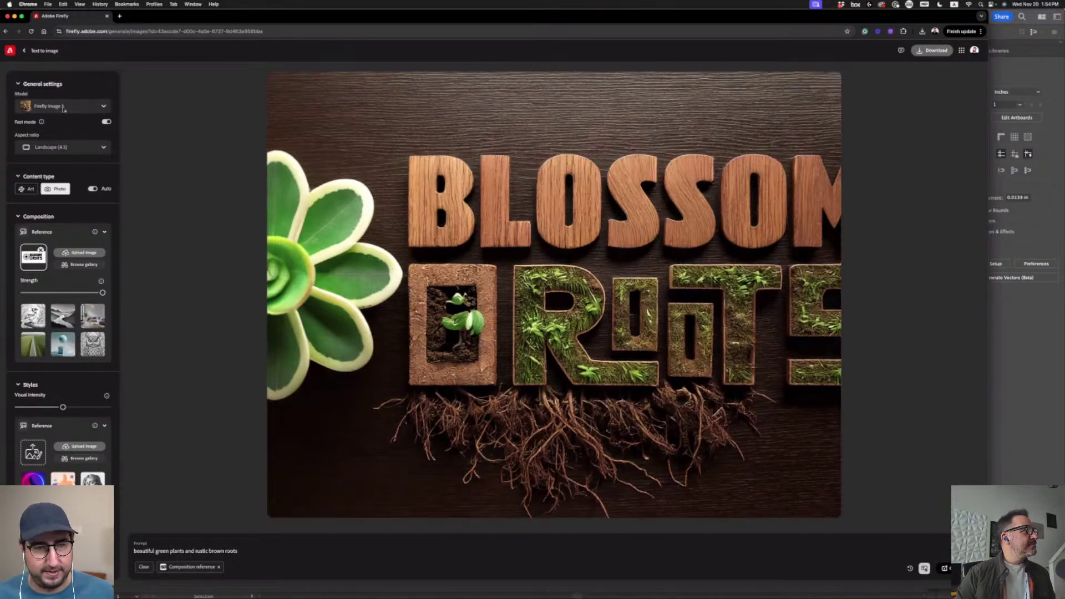
pyautogui.click(64, 148)
pyautogui.click(58, 167)
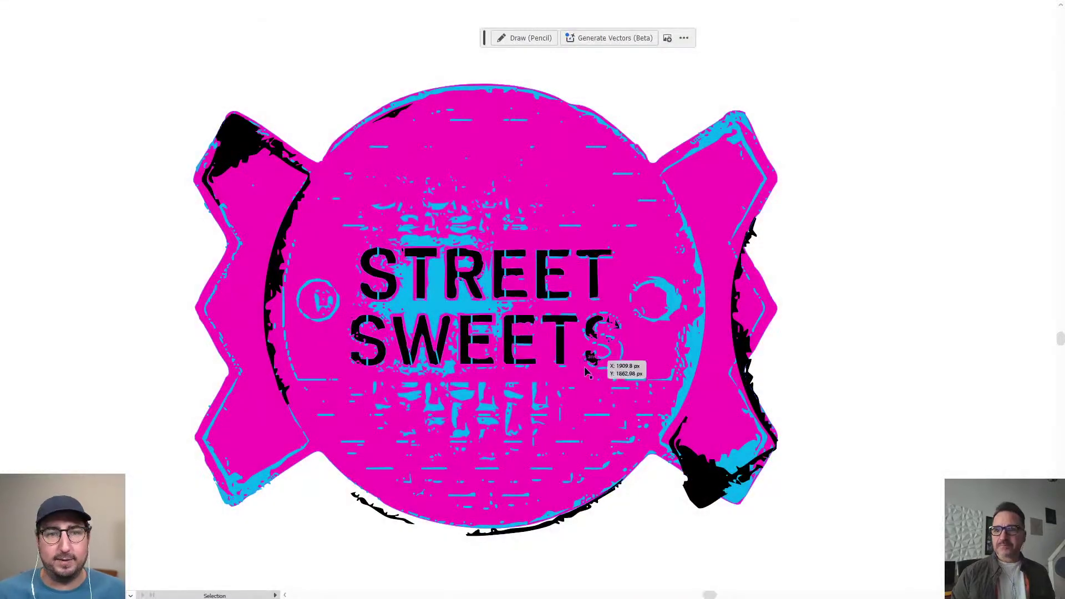
# Switch to Illustrator and view the two Blossom & Roots logos and the candy-lettered STREET SWEETS image beside them
pyautogui.hscroll(-3, 587, 358)
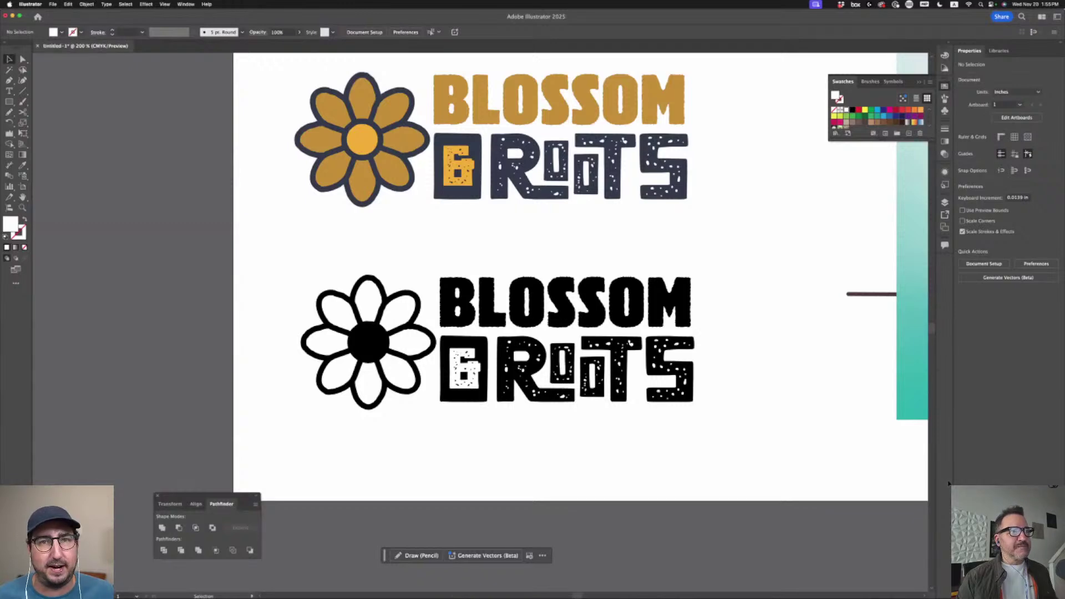
pyautogui.hscroll(12, 461, 447)
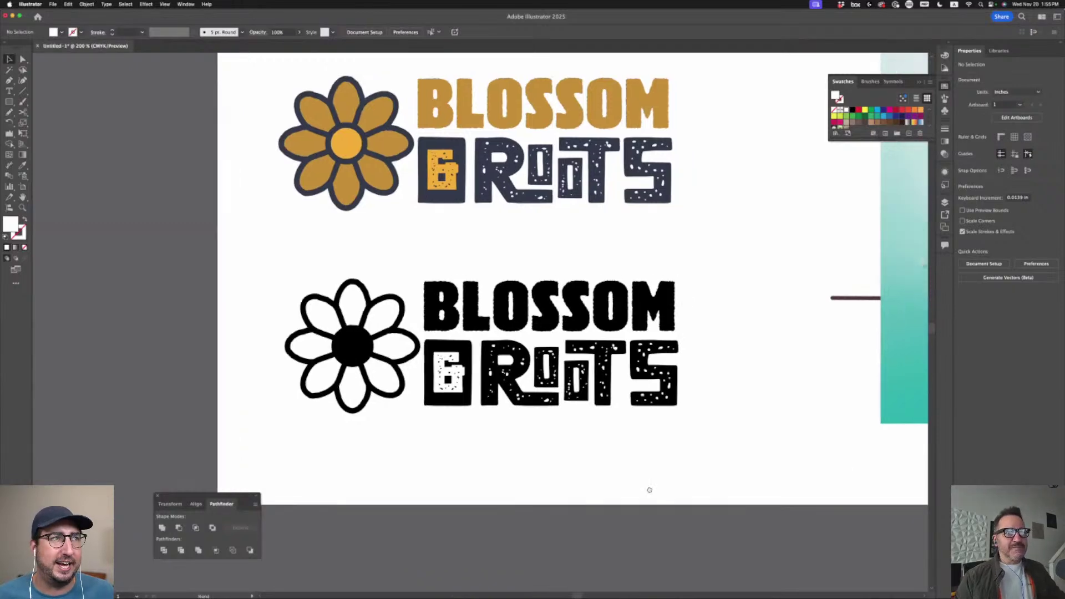
pyautogui.hscroll(-3, 460, 446)
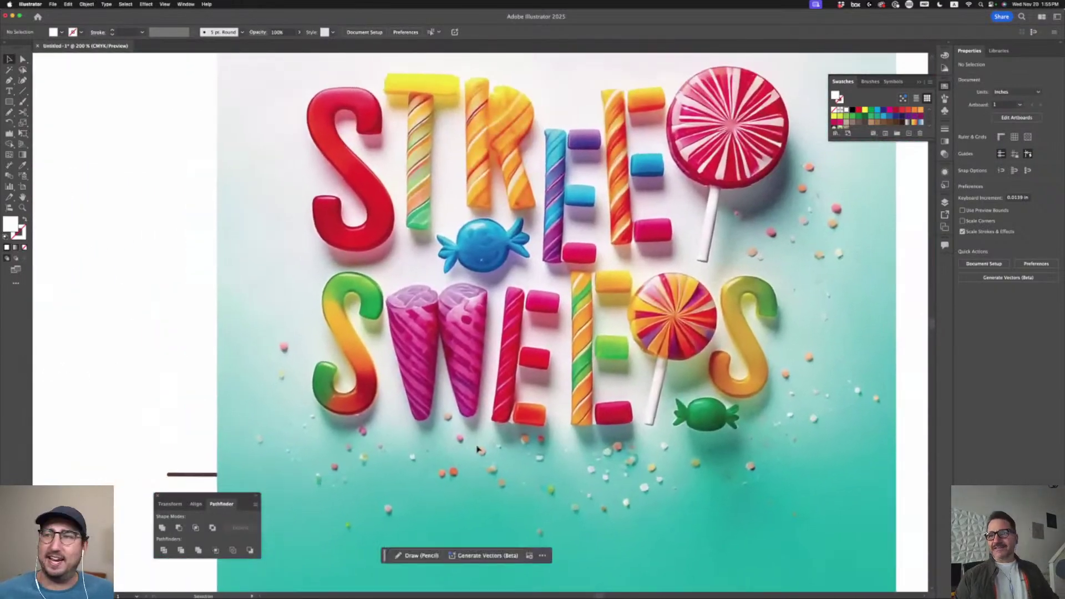